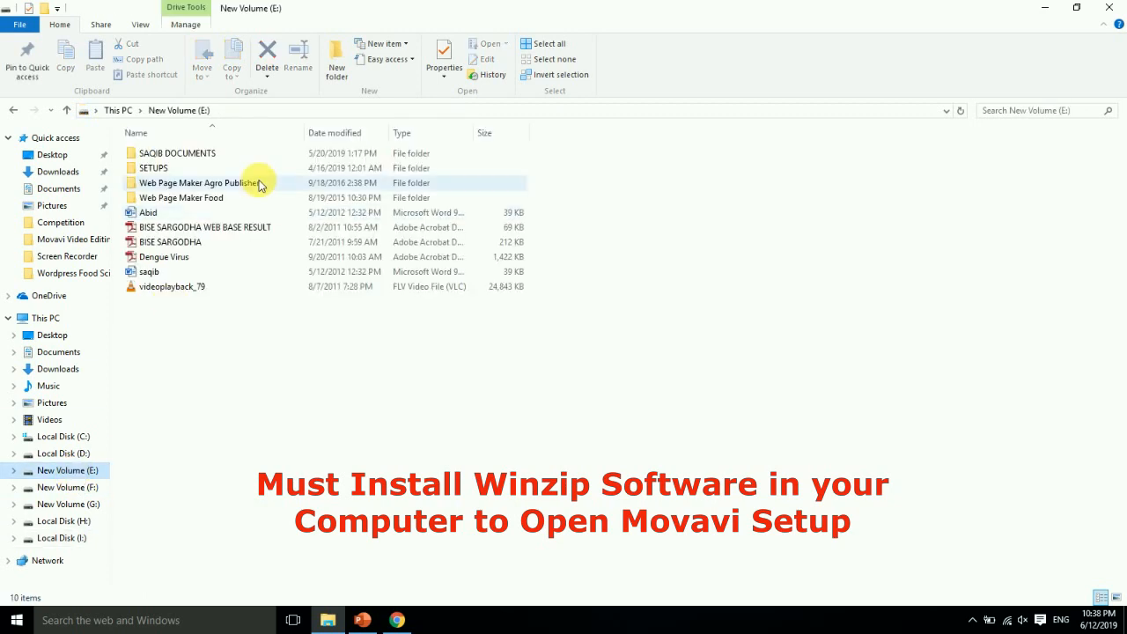
Open the Movavi Video Suite 15.4 archive from SETUPS\MULTIMEDIA on drive E and enter the folder inside it
double_click(154, 169)
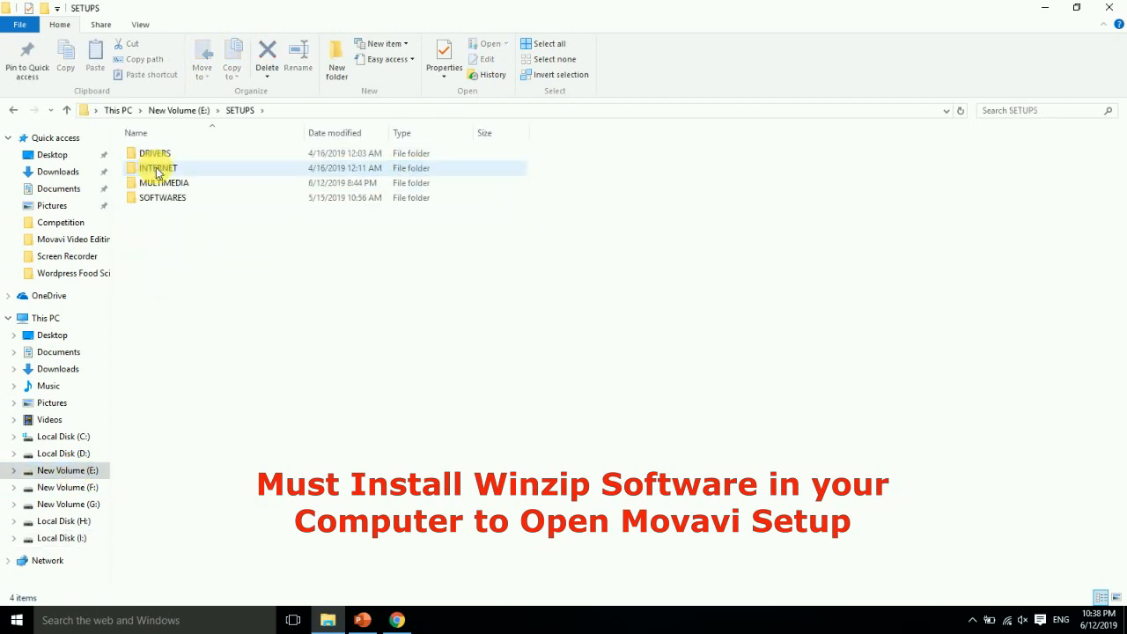
double_click(163, 183)
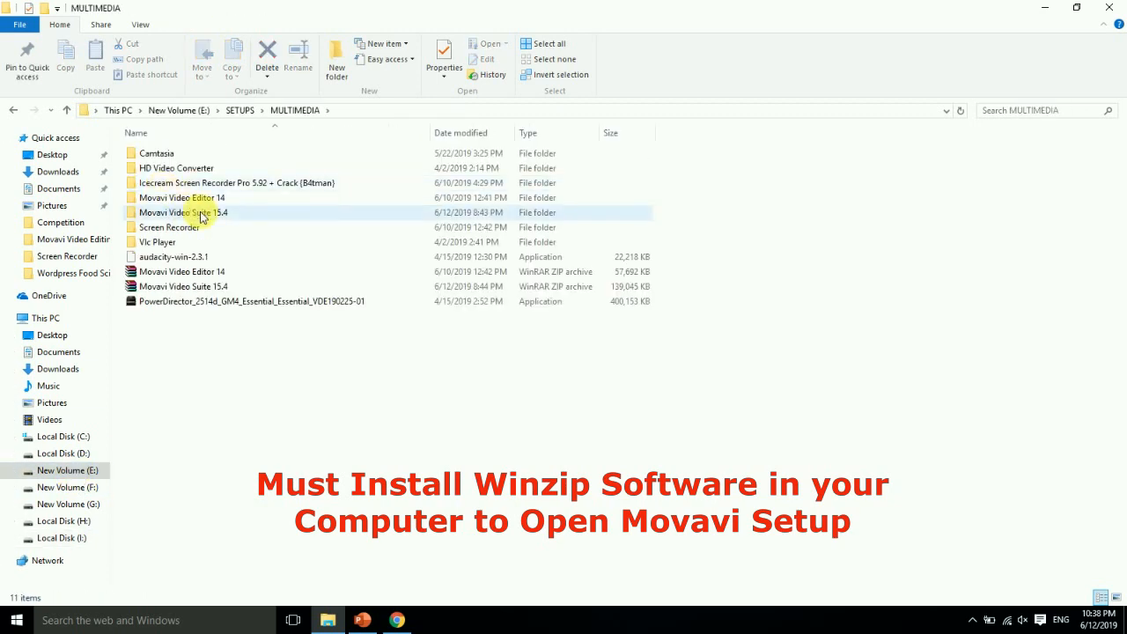
double_click(186, 288)
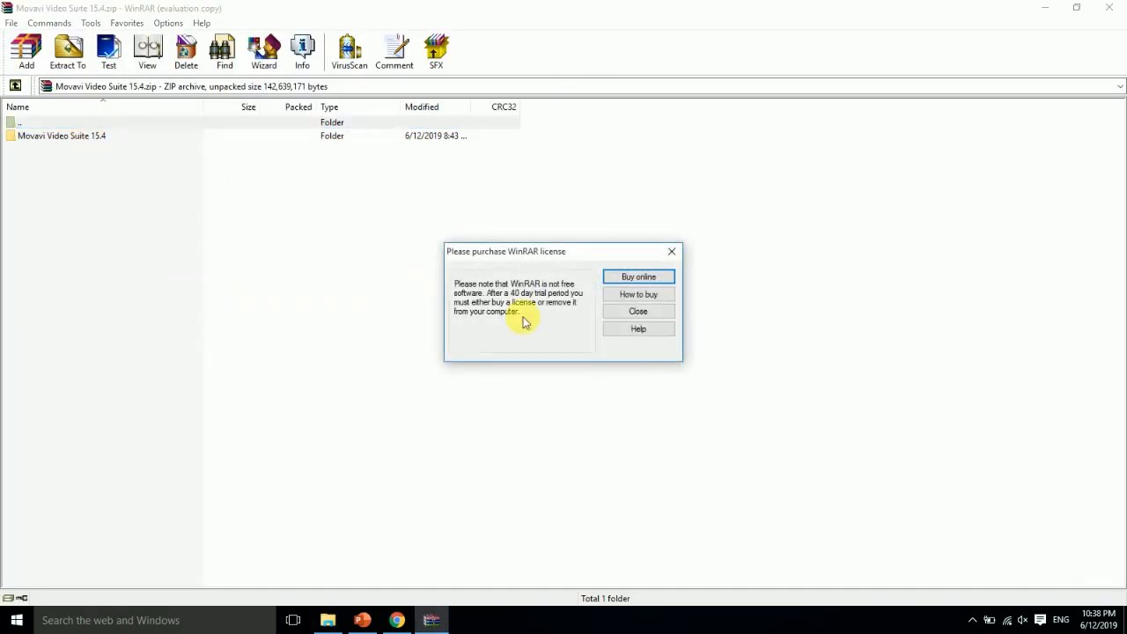
click(627, 311)
double_click(58, 136)
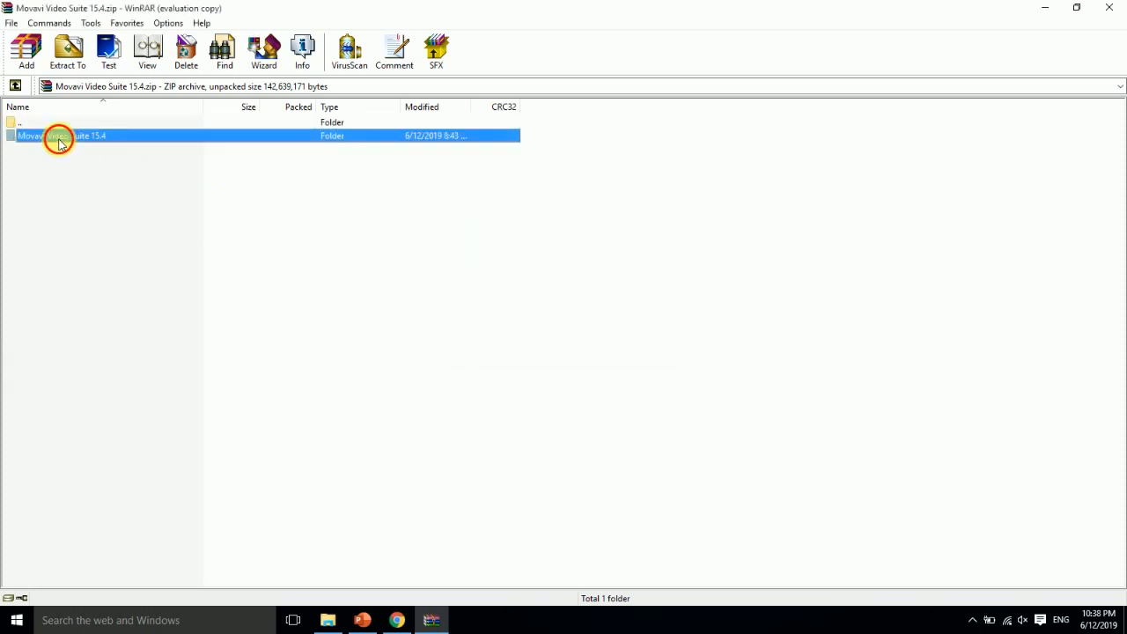
Read the How To Install text file in the archive, close it, and look inside the Crack folder
double_click(51, 152)
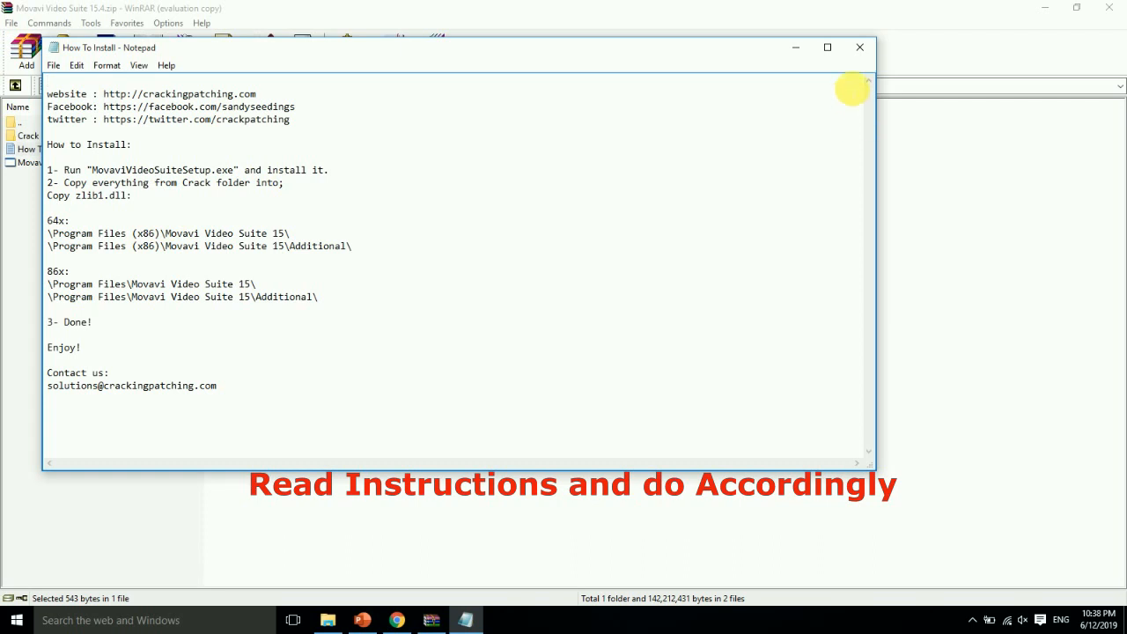
click(860, 46)
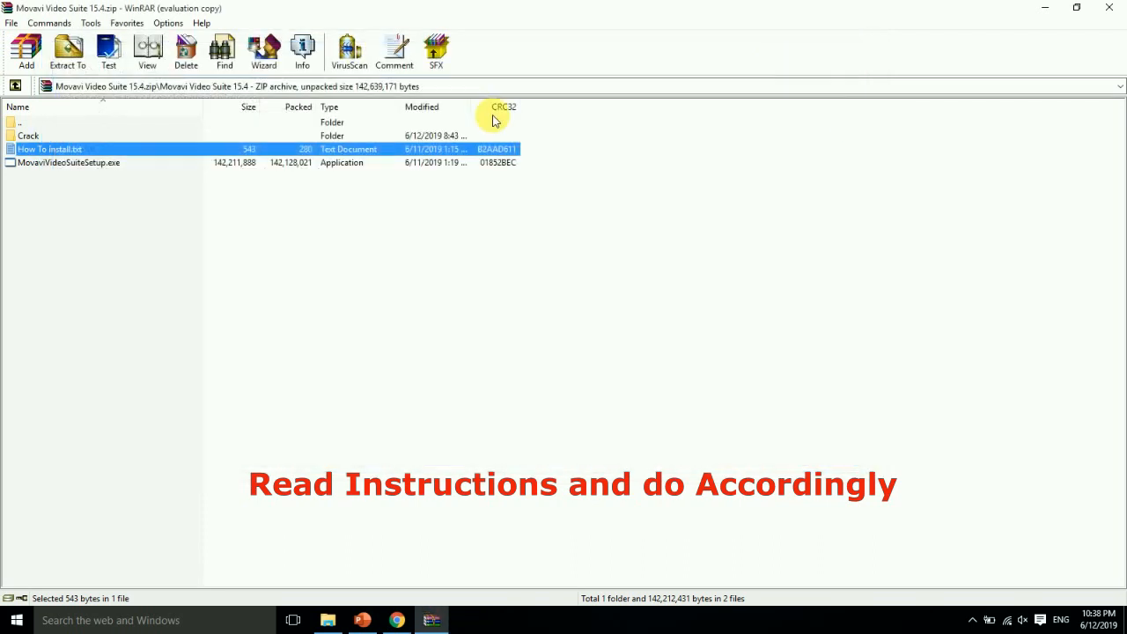
double_click(29, 137)
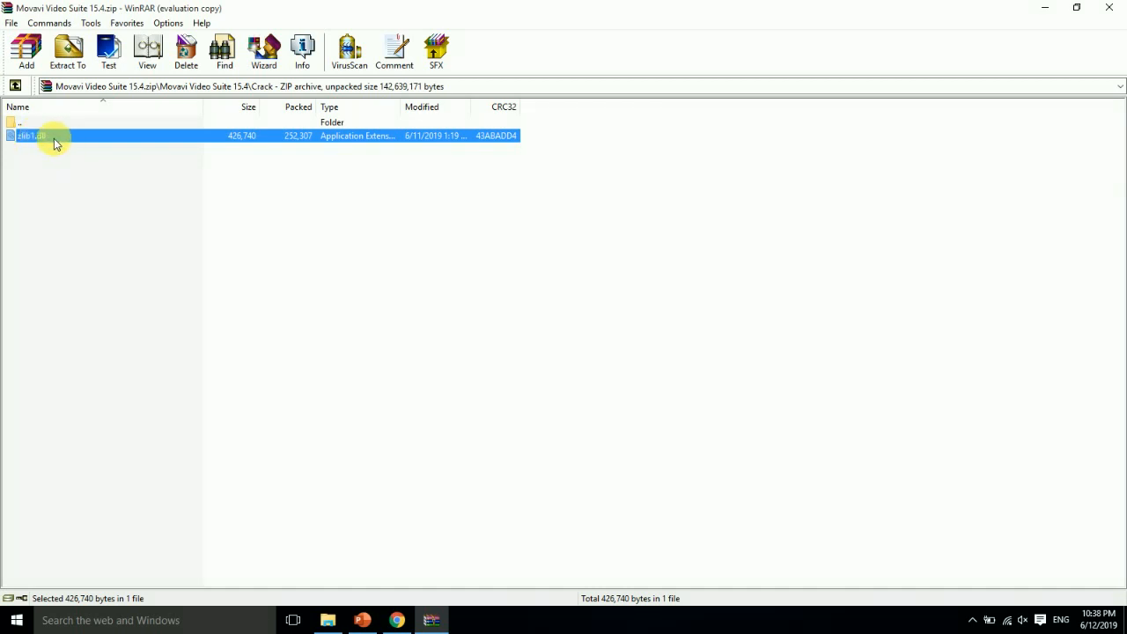
Minimise the open windows and browse to the Movavi Video Suite 15 folder in Program Files (x86) on drive C
click(1036, 12)
click(1042, 9)
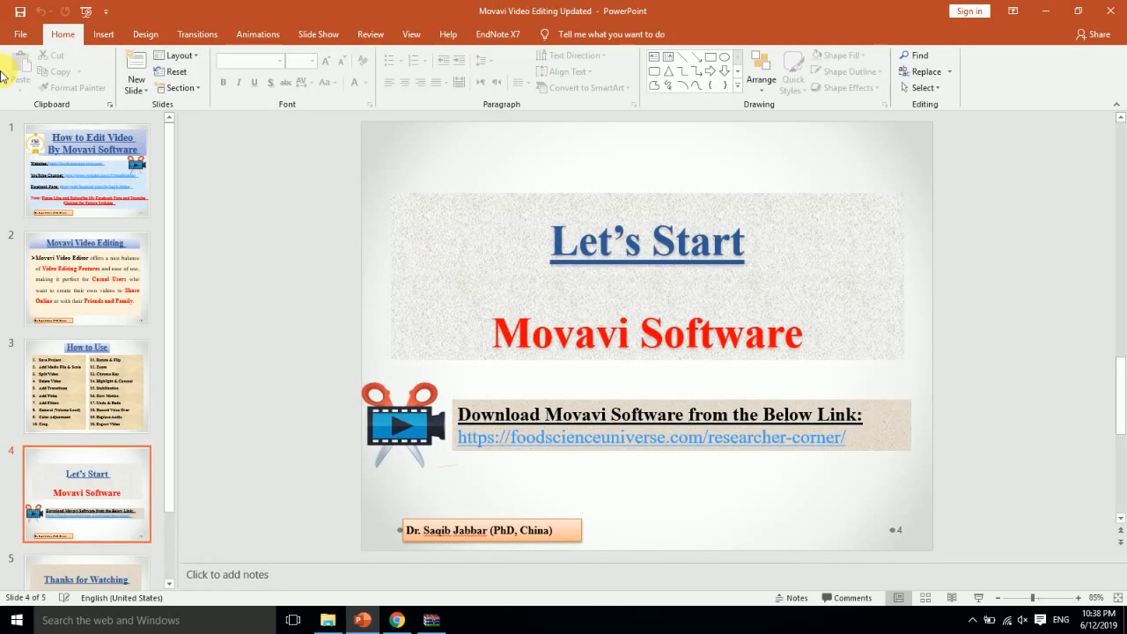
click(1043, 10)
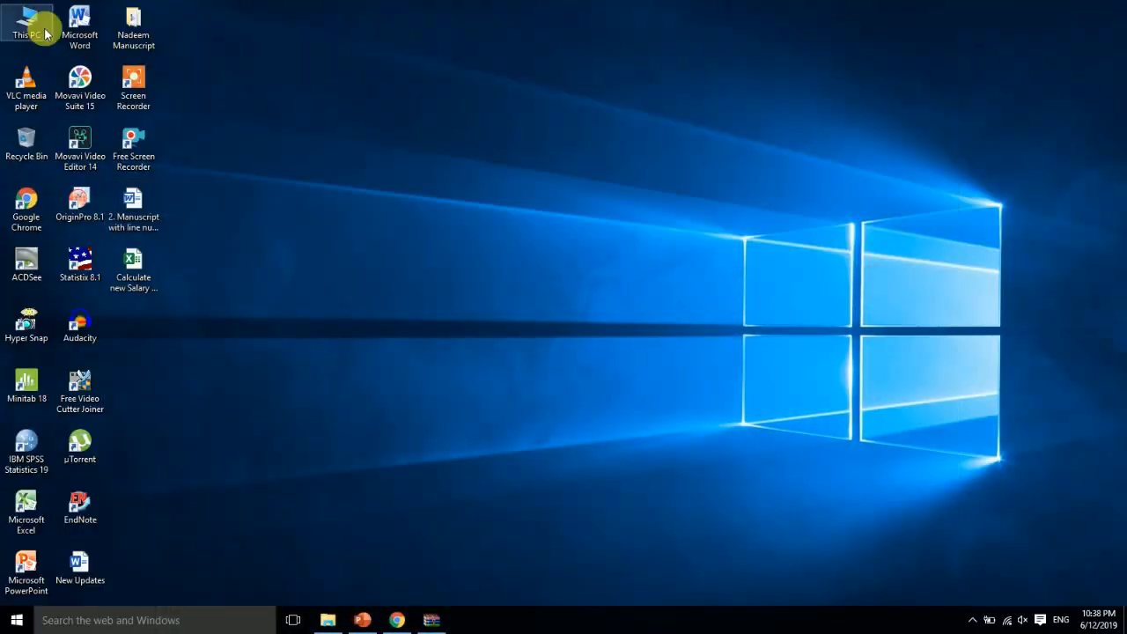
double_click(35, 27)
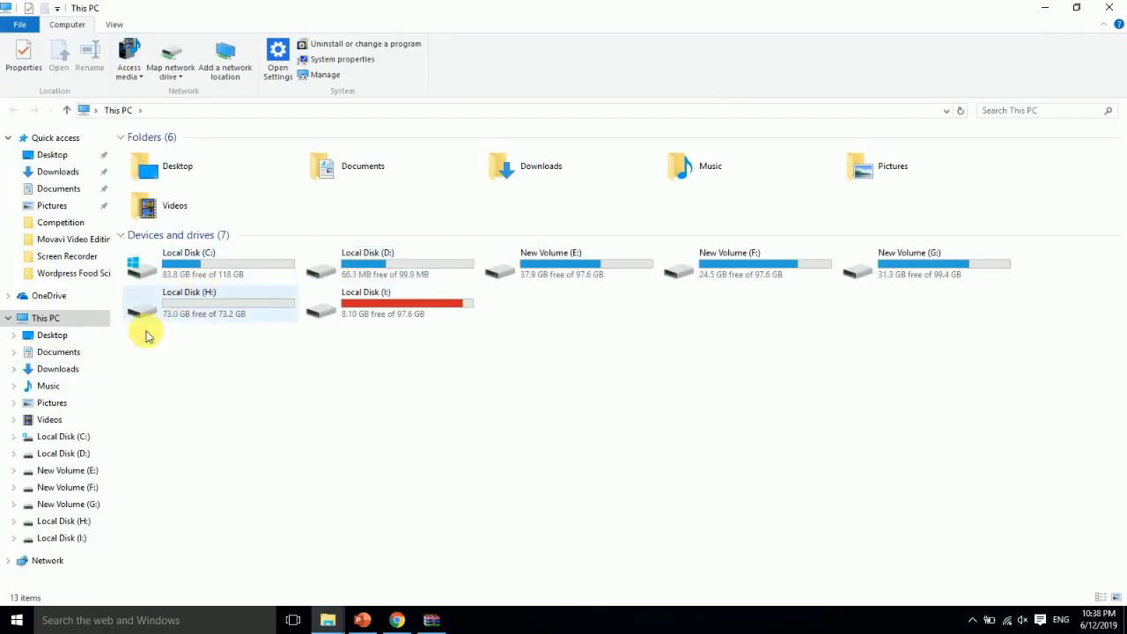
click(73, 434)
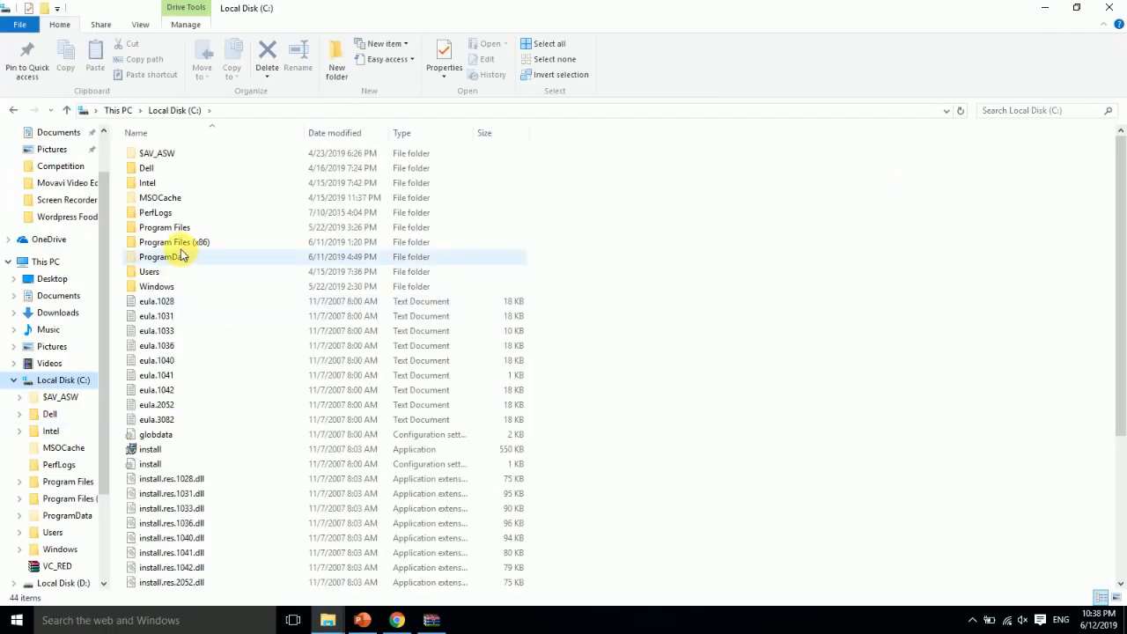
double_click(176, 243)
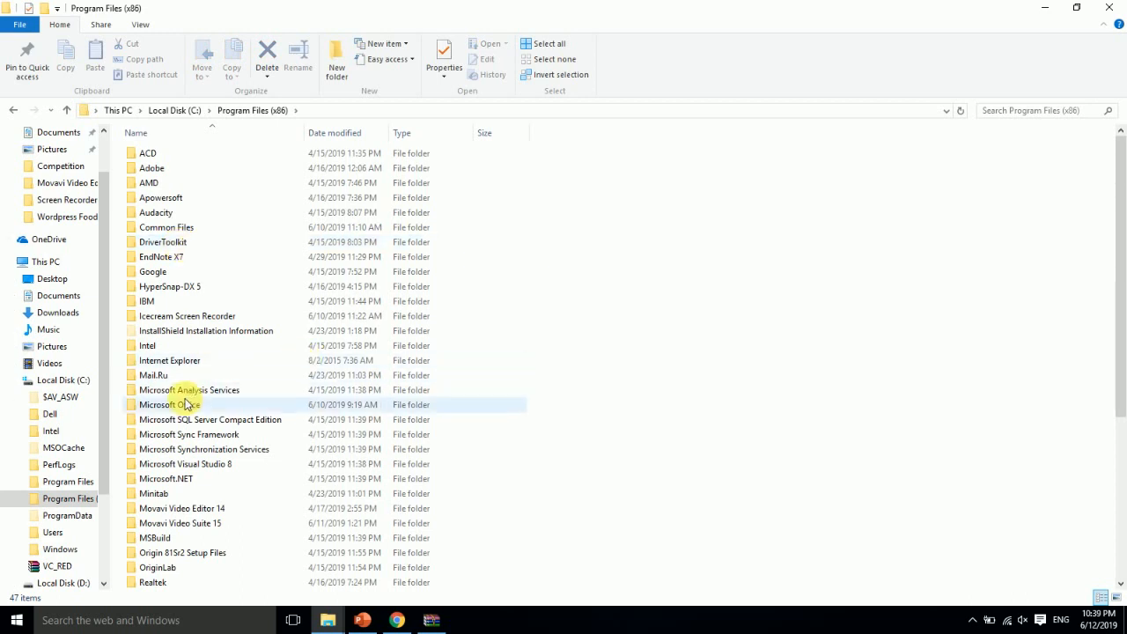
double_click(155, 523)
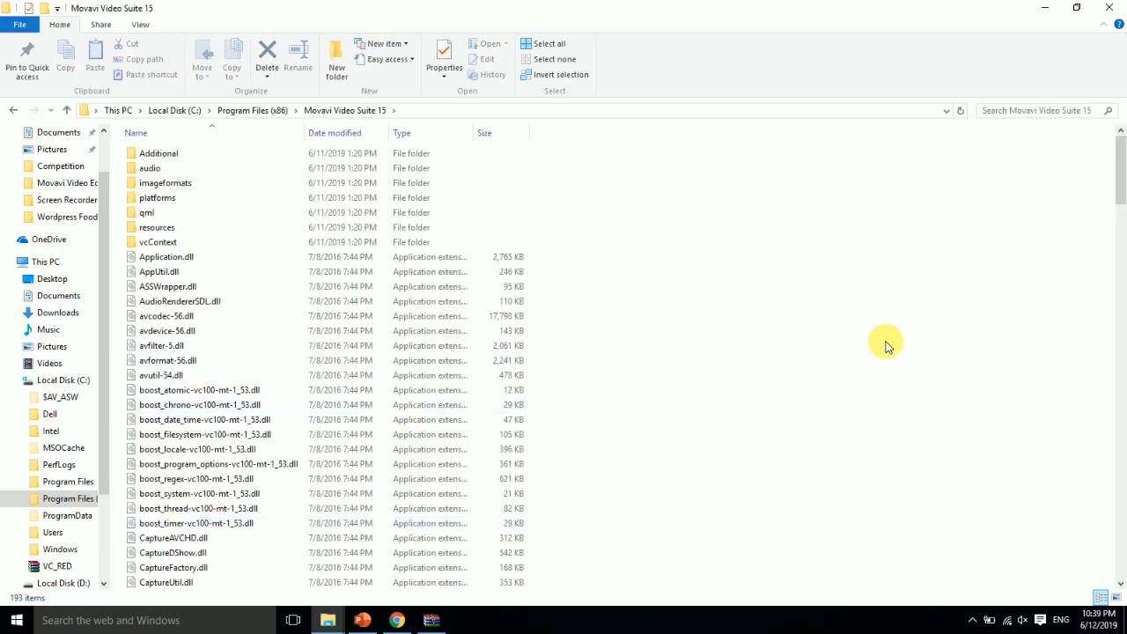
Close the Movavi Video Suite 15 folder window and the Movavi Video Suite 15.4 archive
click(1118, 8)
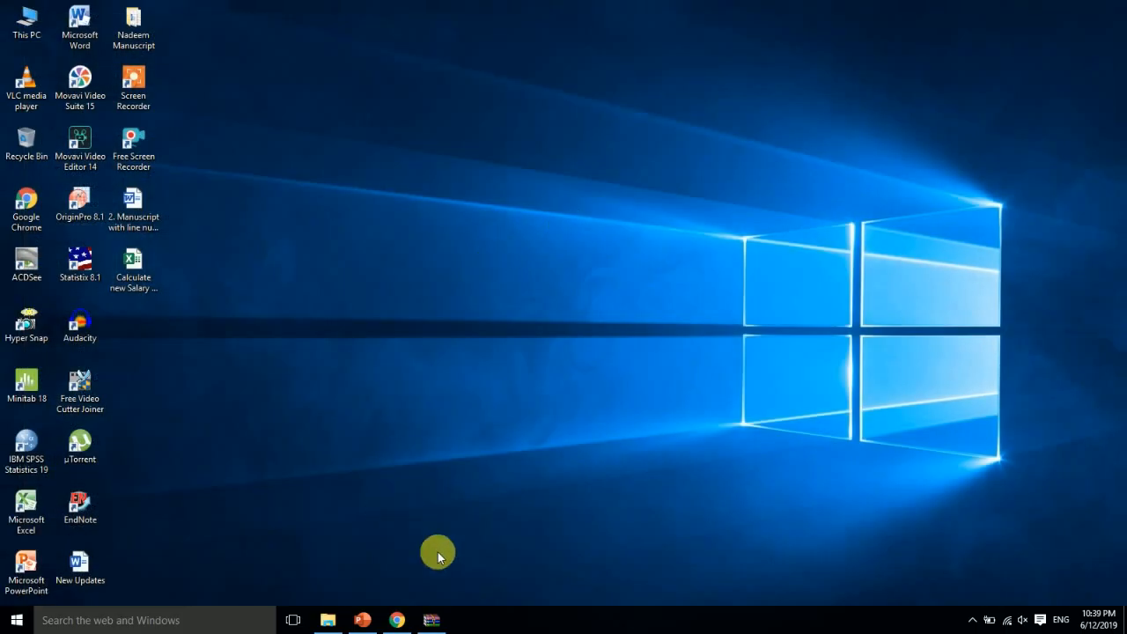
click(432, 619)
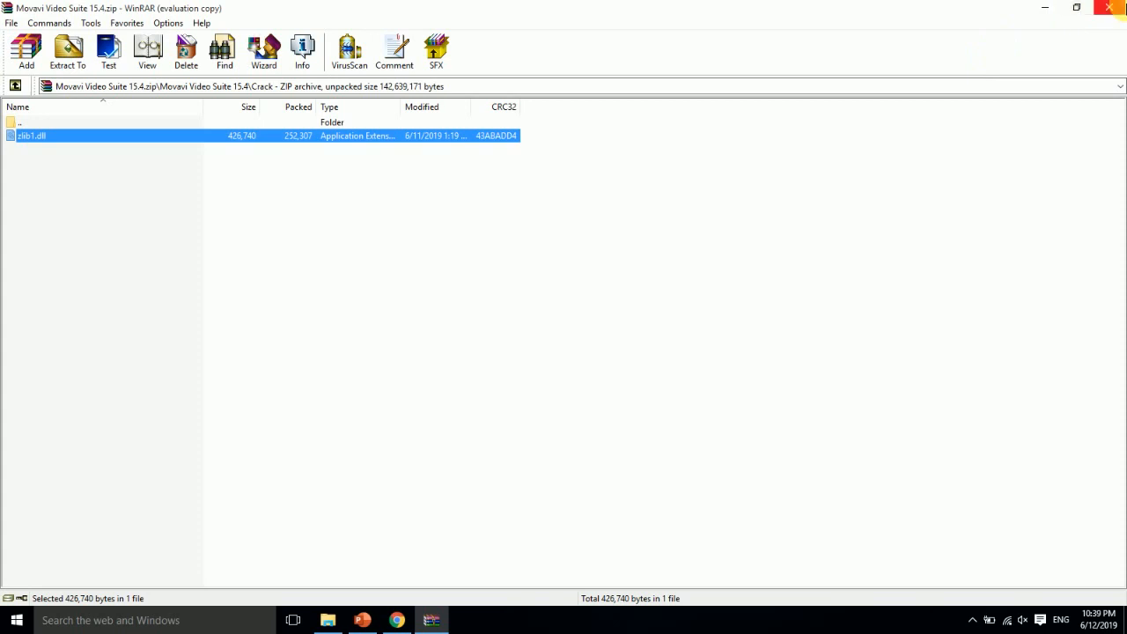
click(1116, 10)
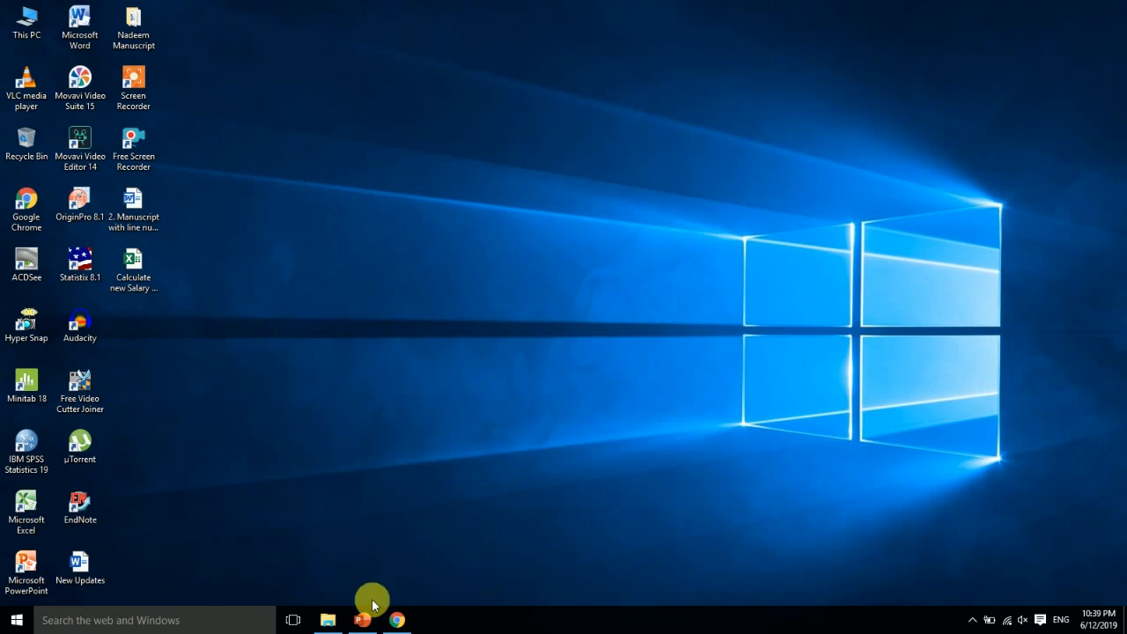
Switch to the PowerPoint presentation, view the How to Use slide, and minimise the presentation
click(368, 617)
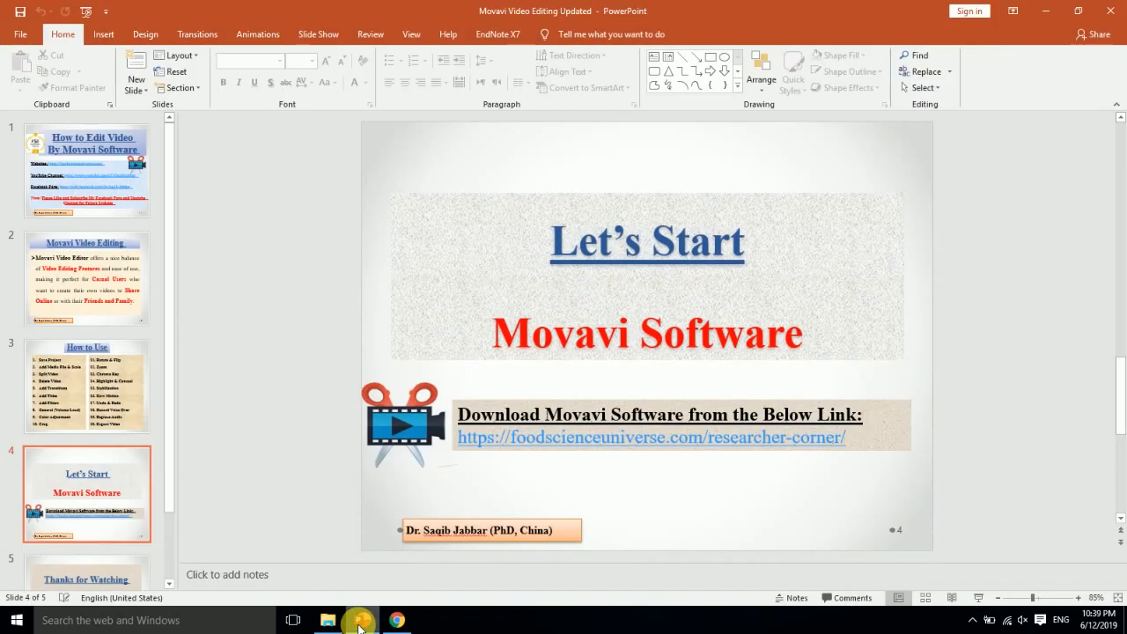
click(136, 388)
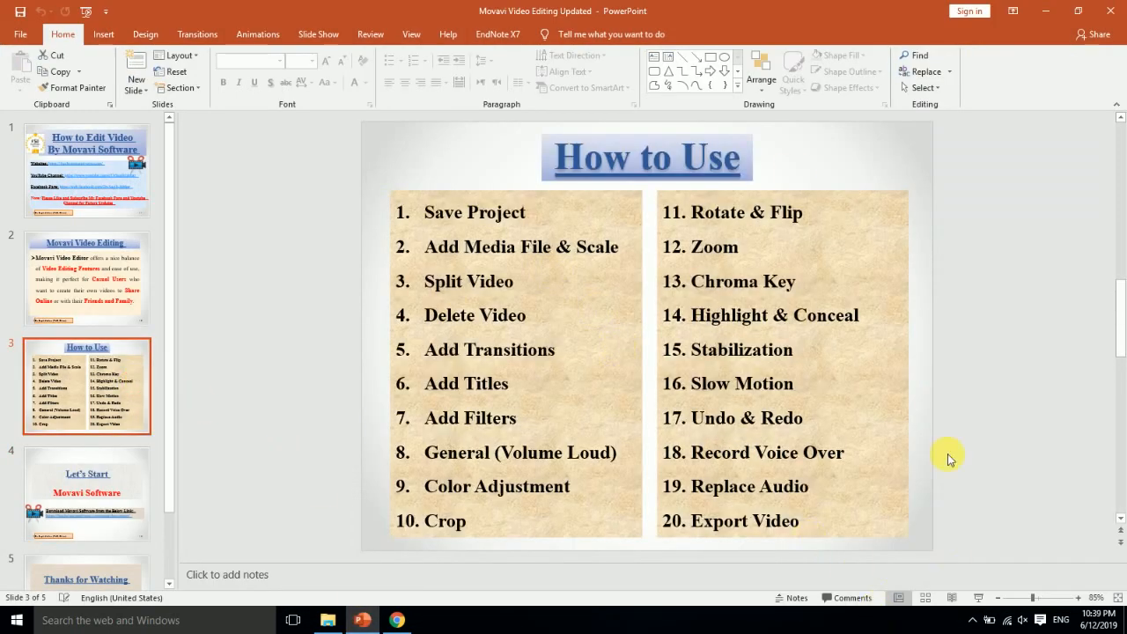
click(1041, 10)
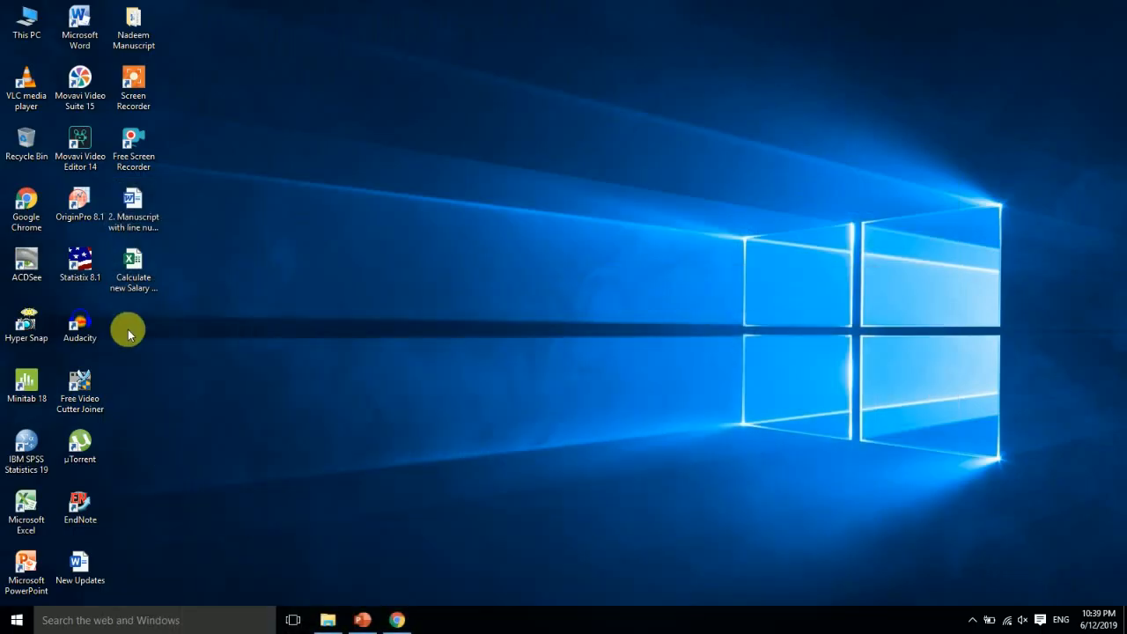
Launch Movavi Video Suite 15 from the desktop and open its Edit video module
double_click(77, 99)
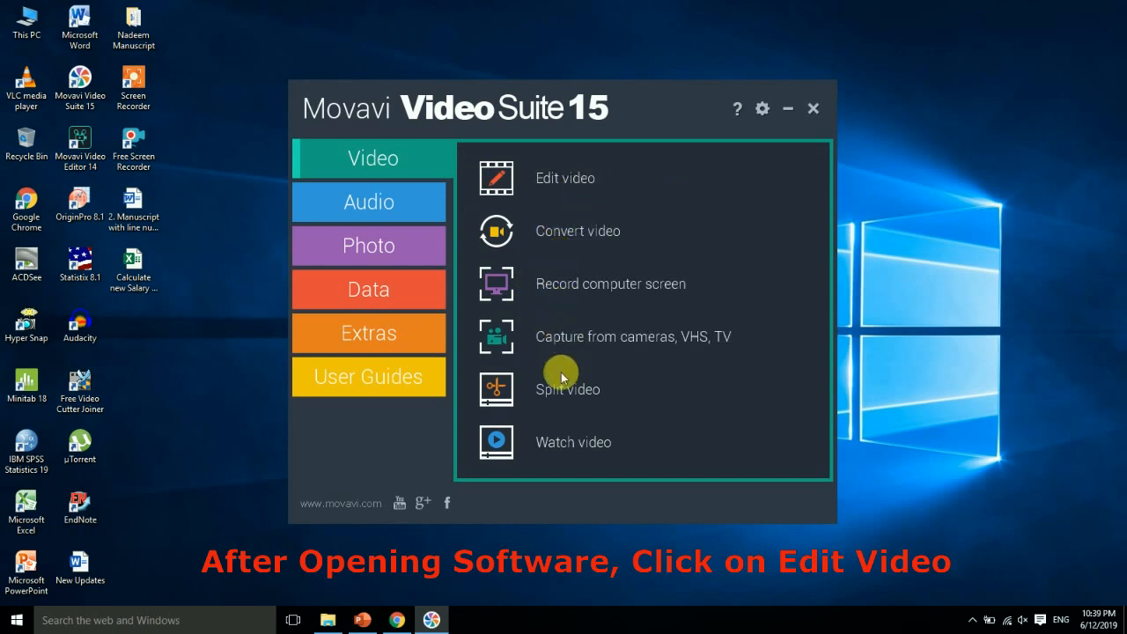
click(568, 187)
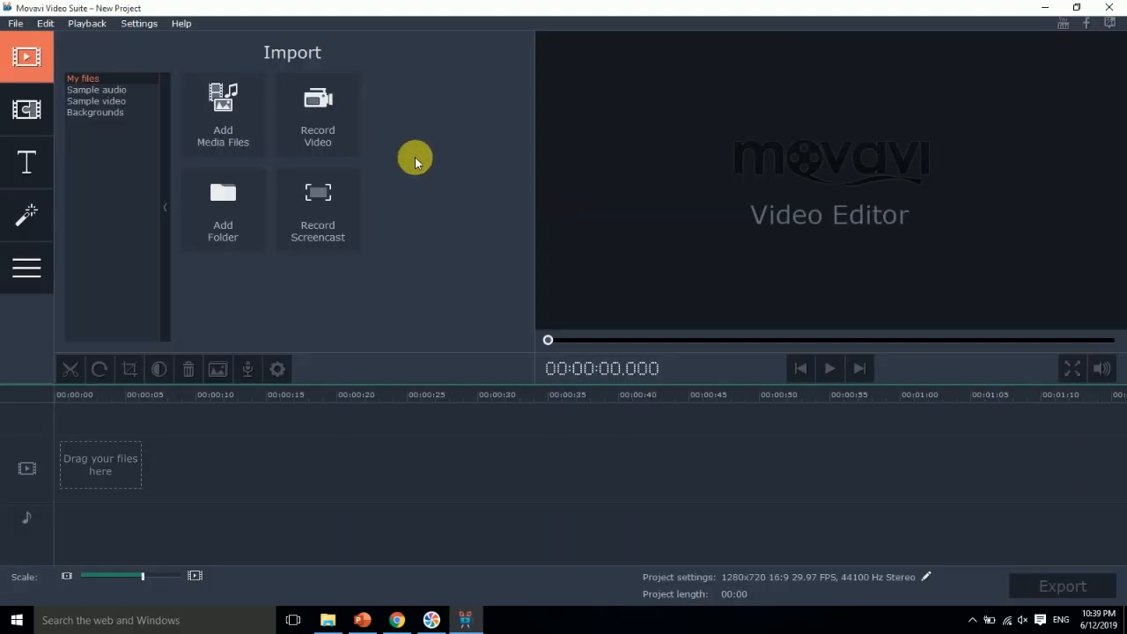
click(361, 620)
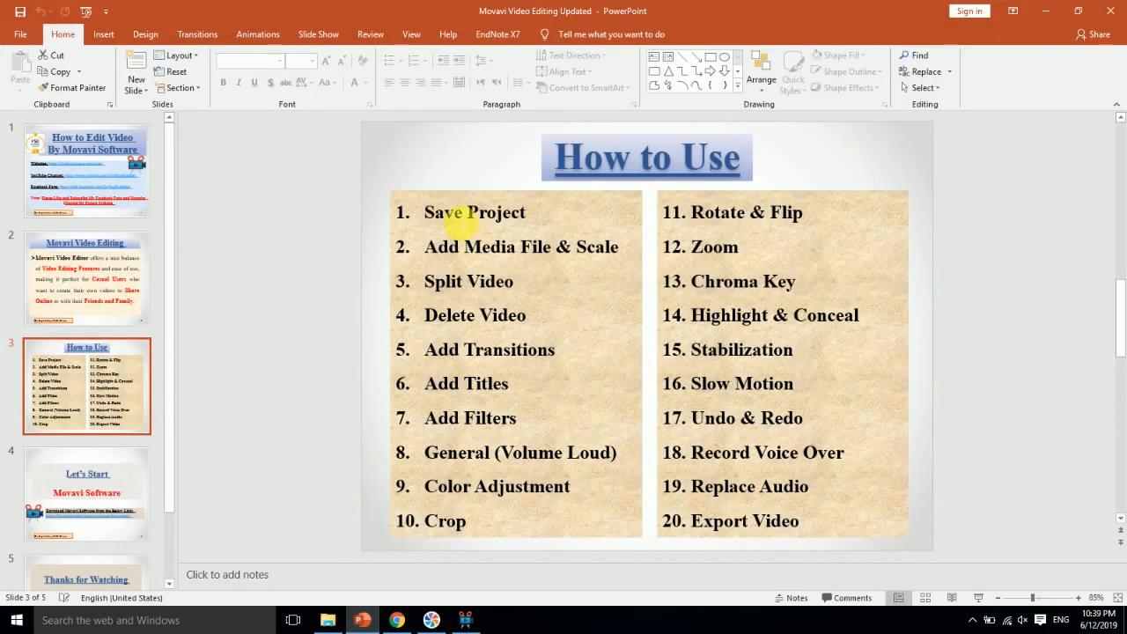
click(364, 613)
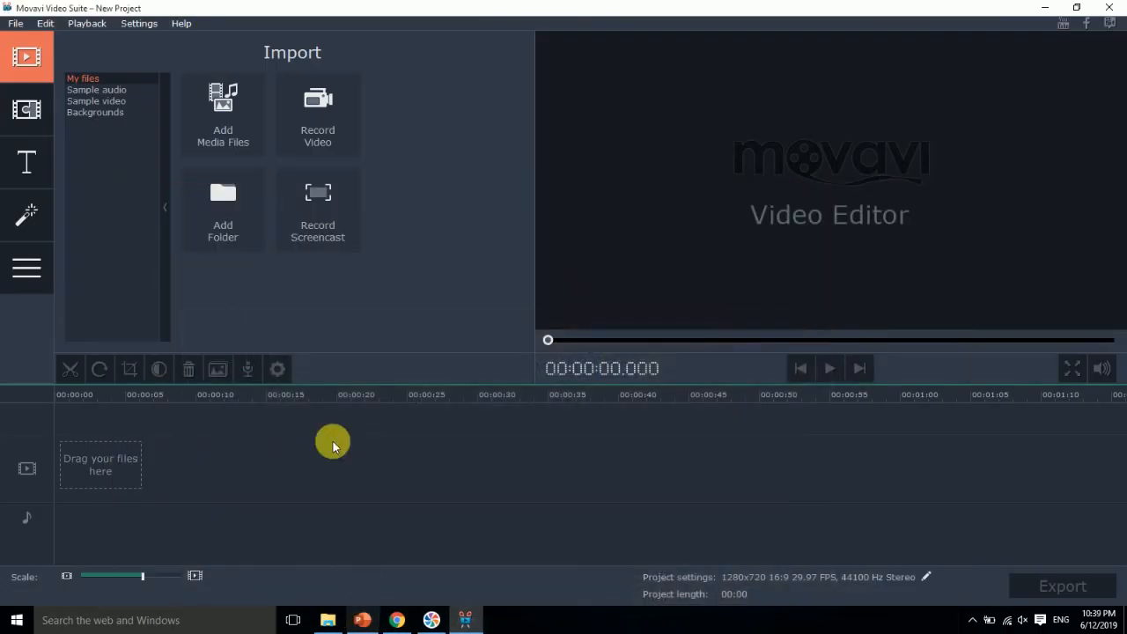
click(17, 24)
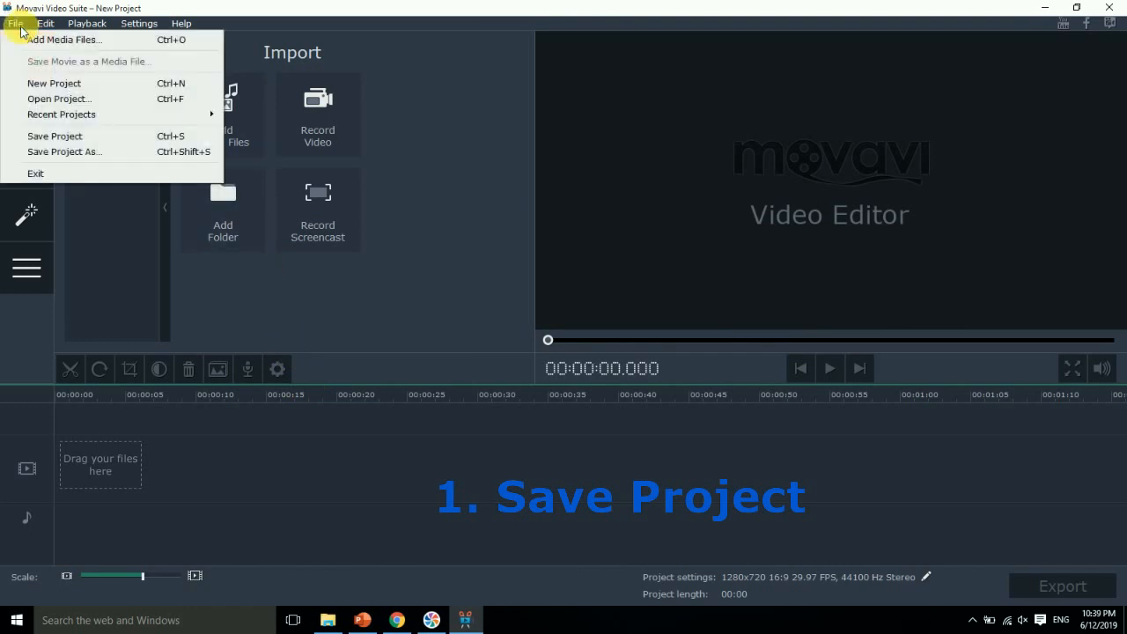
click(50, 136)
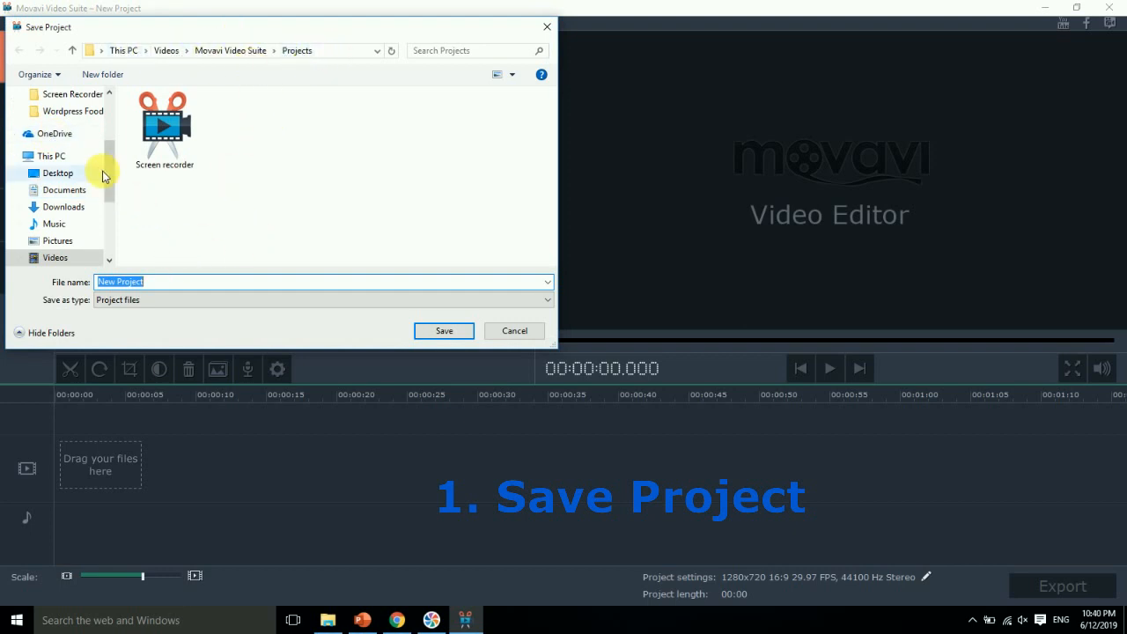
click(49, 156)
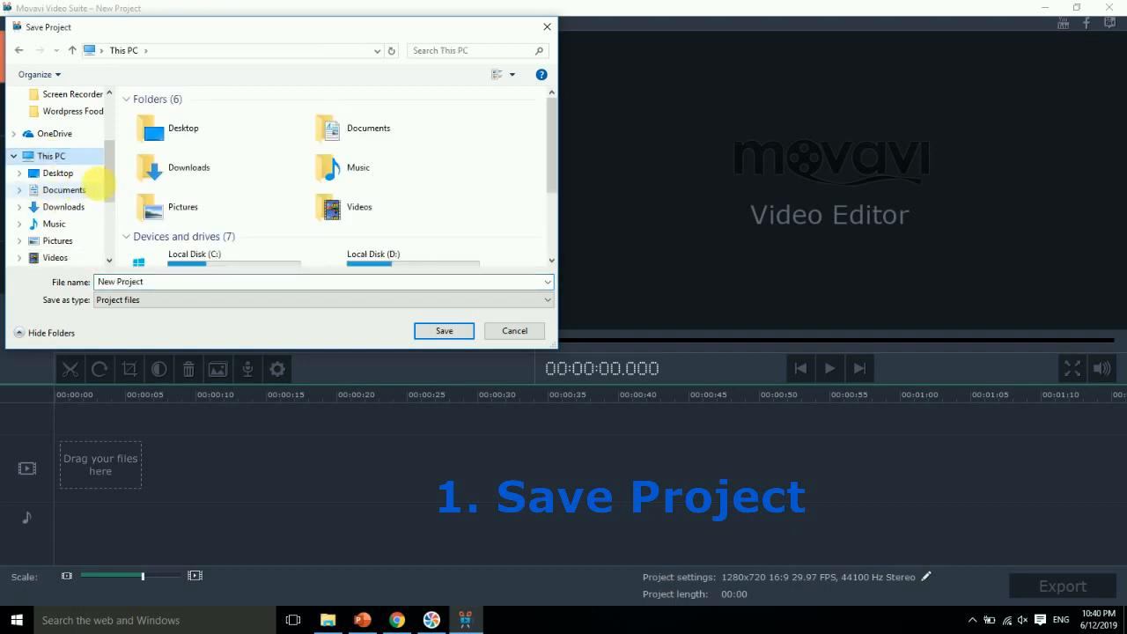
drag(114, 189, 108, 231)
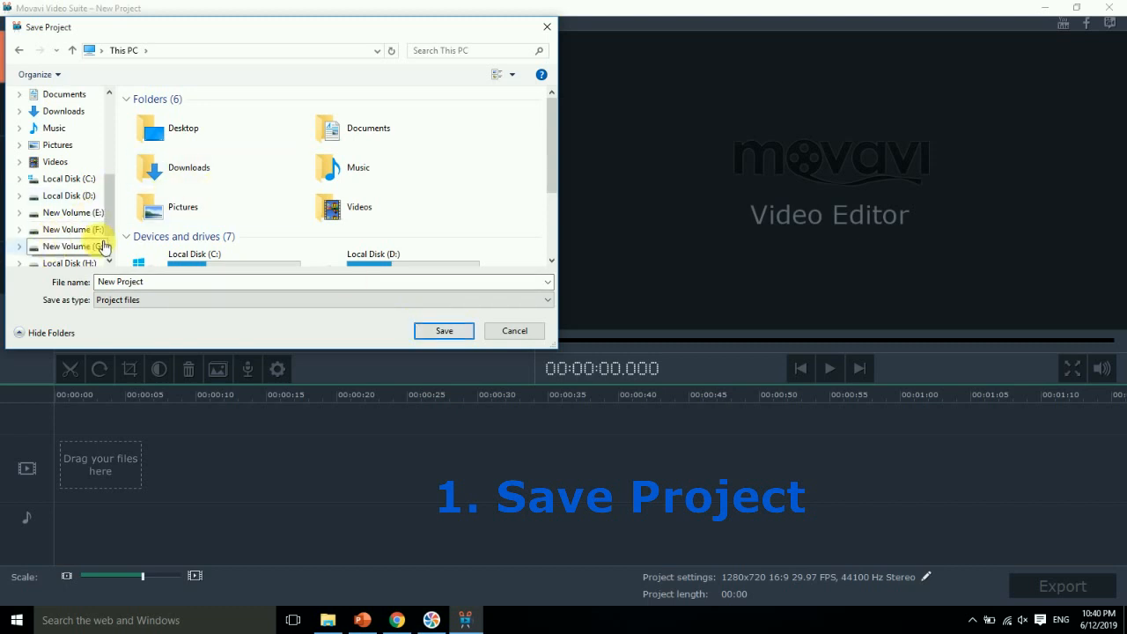
click(515, 332)
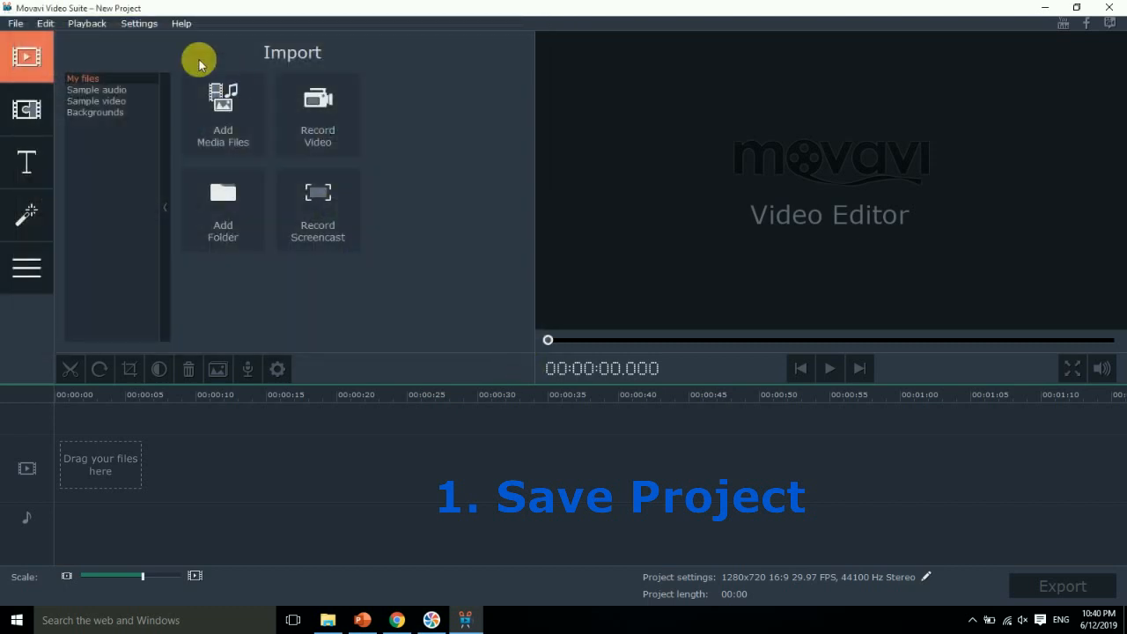
Save the empty project as Movavi Software in the default Projects folder
click(15, 24)
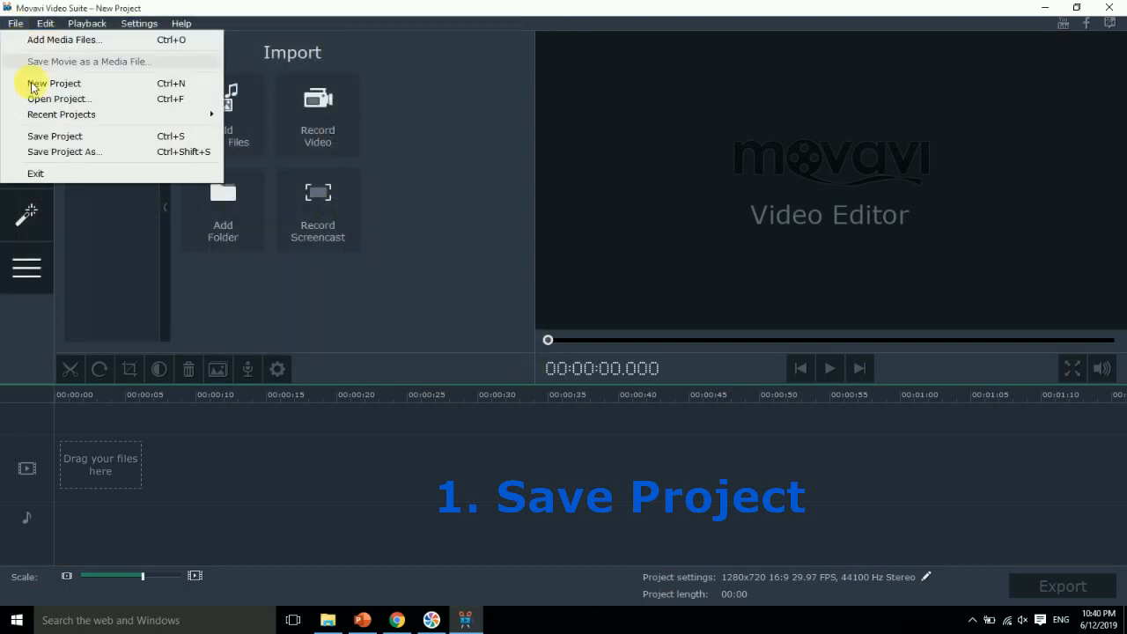
click(46, 137)
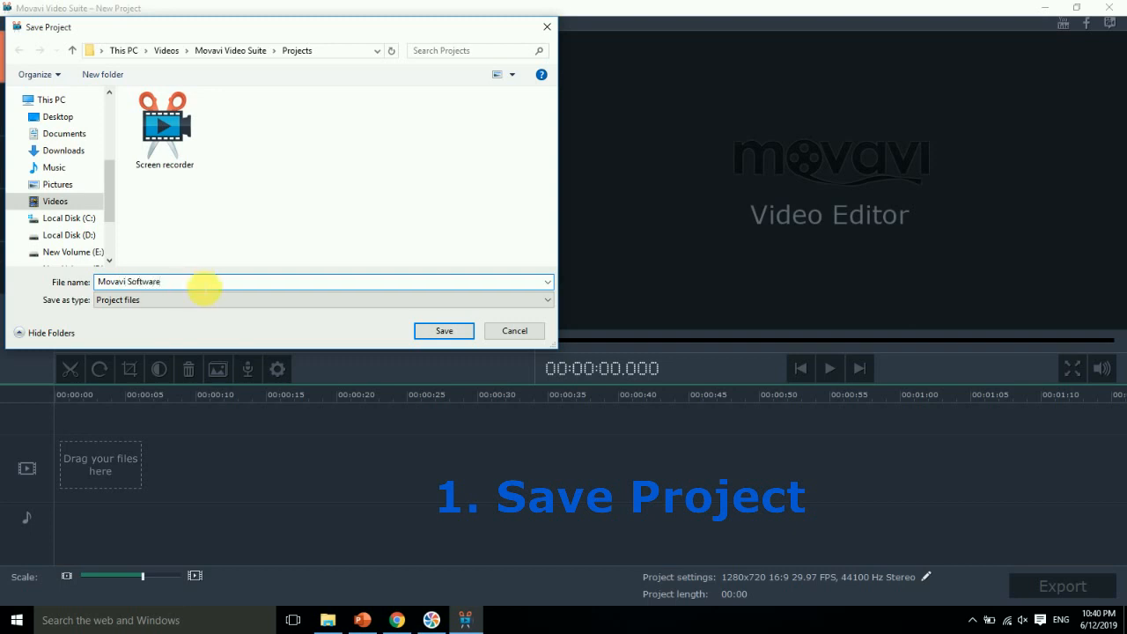
click(438, 330)
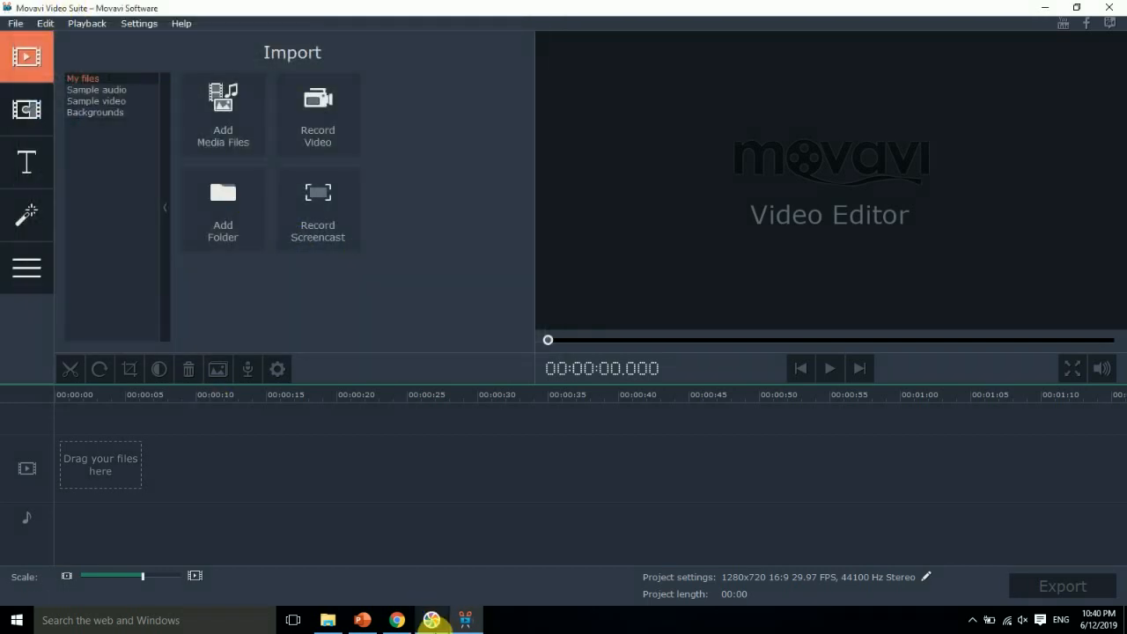
Check the topic list on the How to Use slide in PowerPoint and return to the Movavi video editor
click(367, 620)
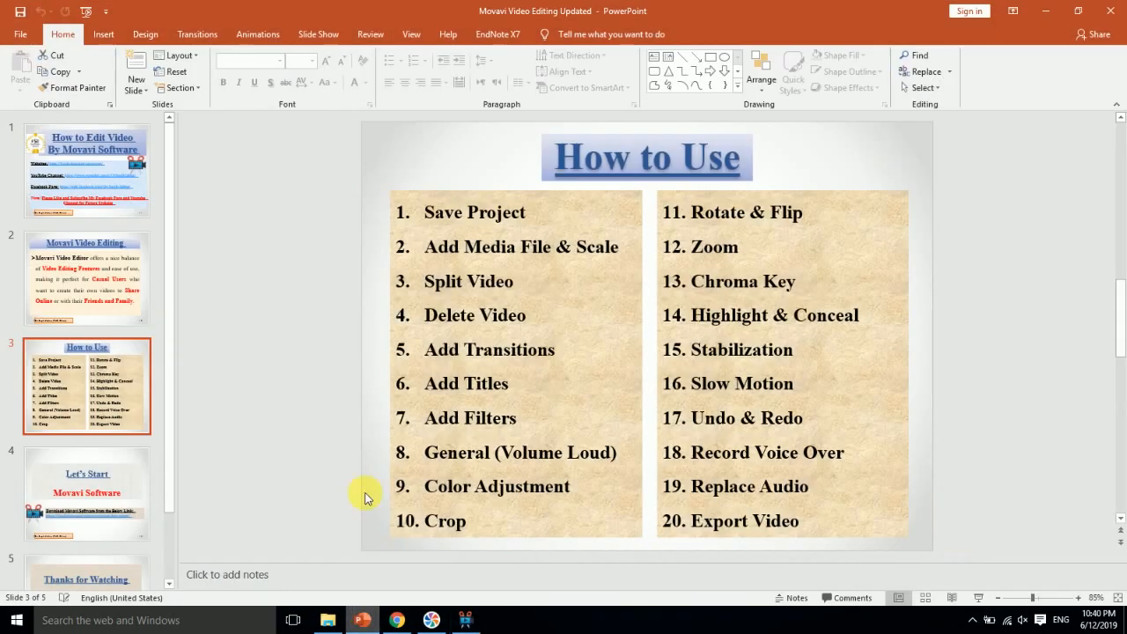
click(364, 620)
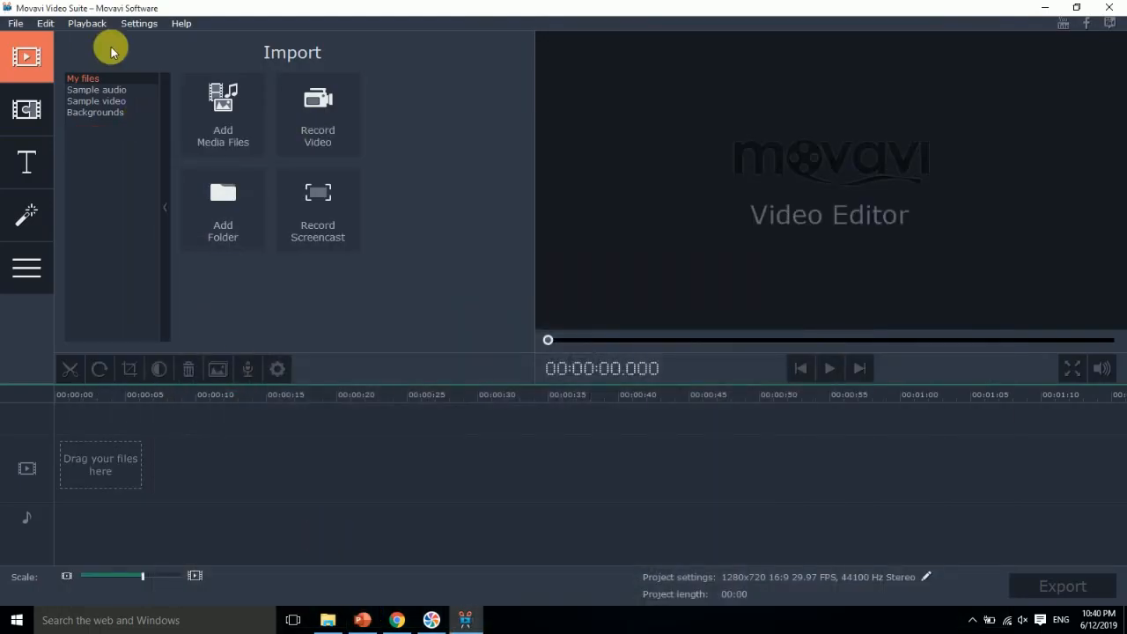
click(361, 620)
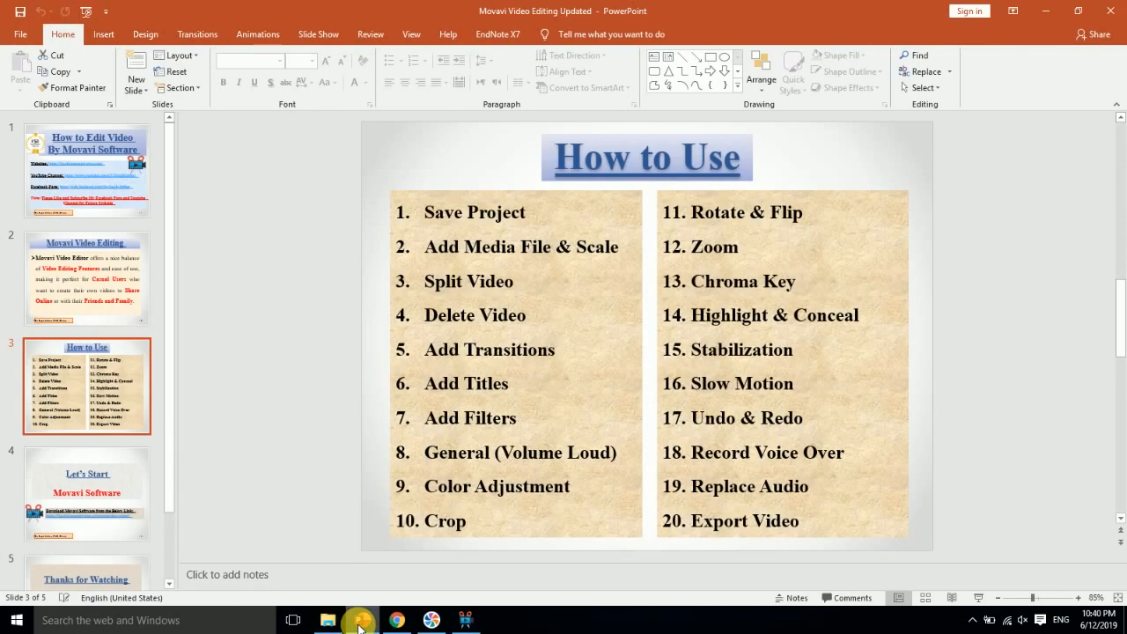
click(360, 623)
Review the language, directory and hardware acceleration options in the Movavi preferences and close them
click(134, 25)
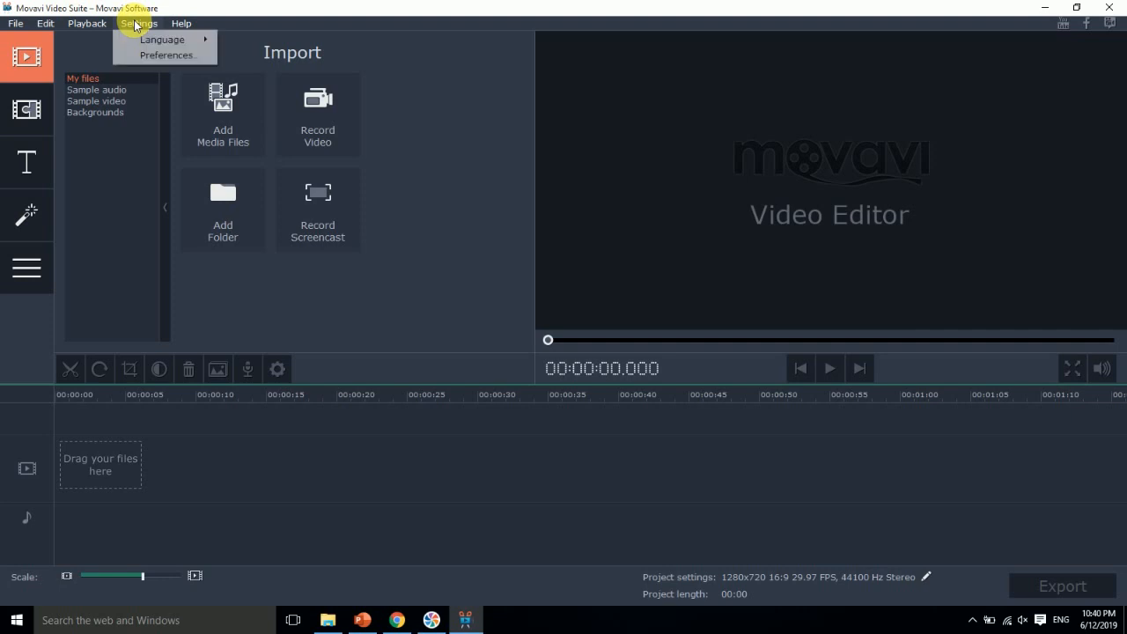
click(152, 55)
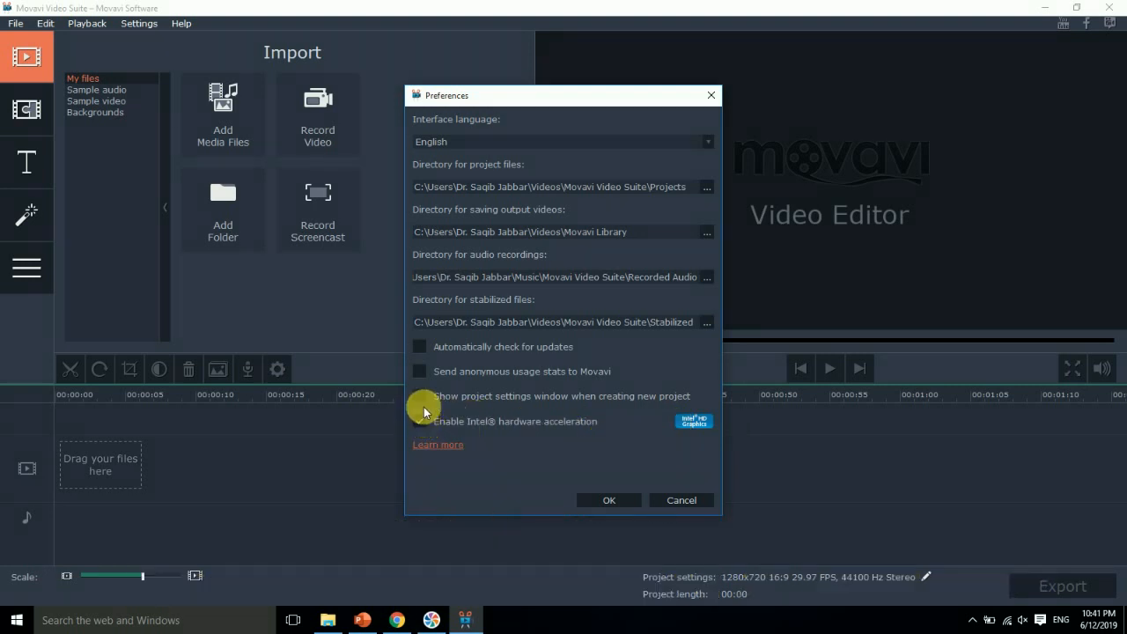
click(613, 500)
Look at the folder selection for the project files directory in the preferences, cancel it, and close the preferences
click(128, 28)
click(143, 56)
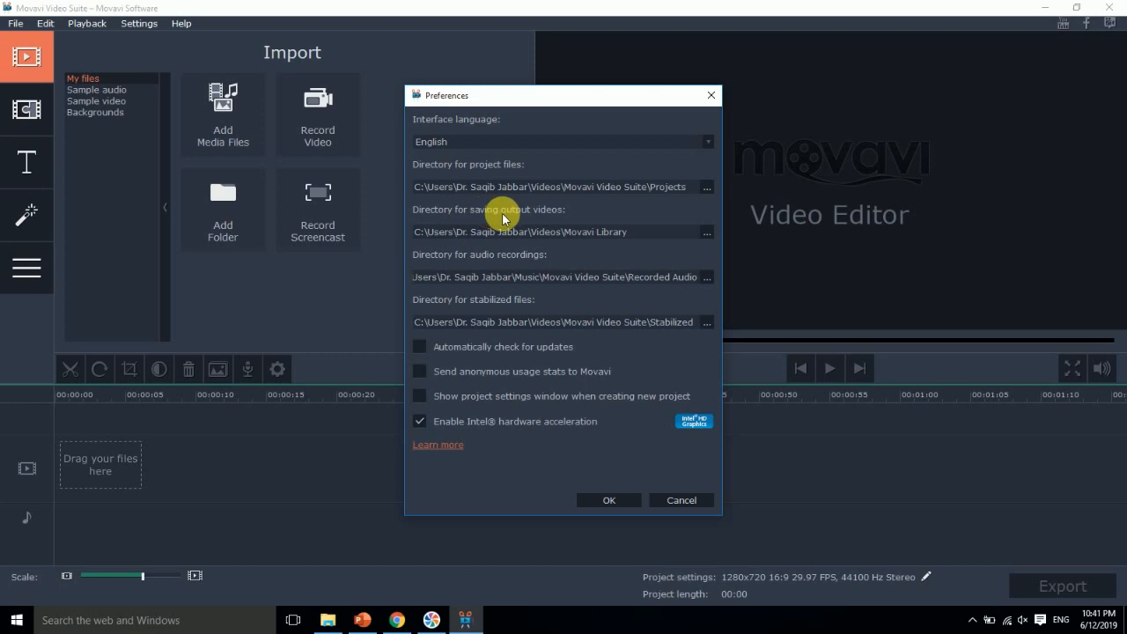
click(706, 188)
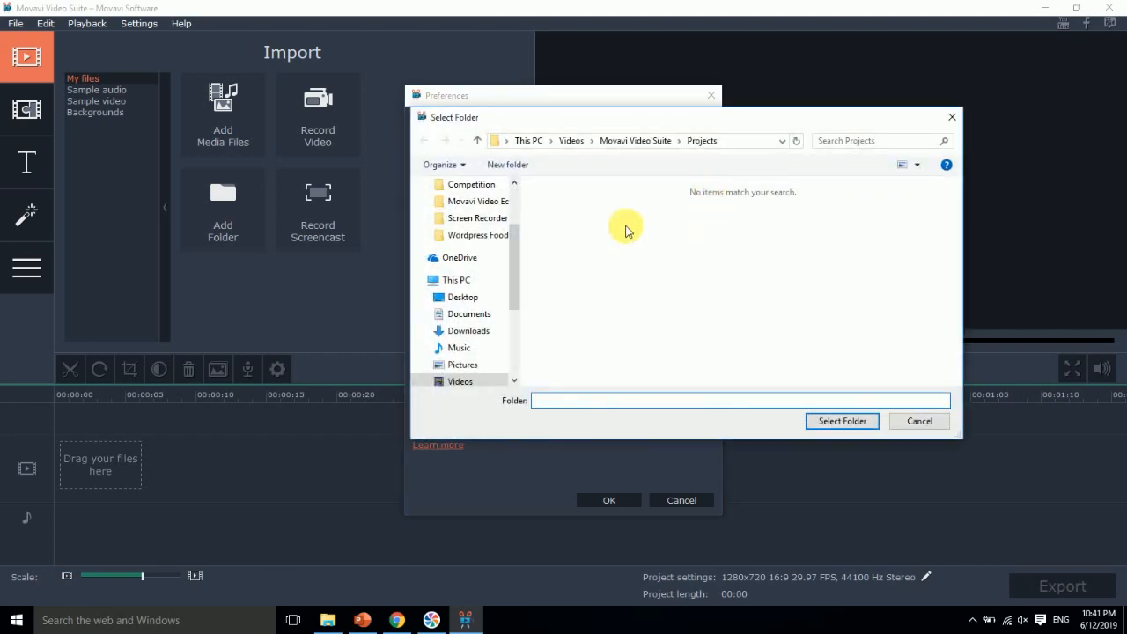
click(907, 421)
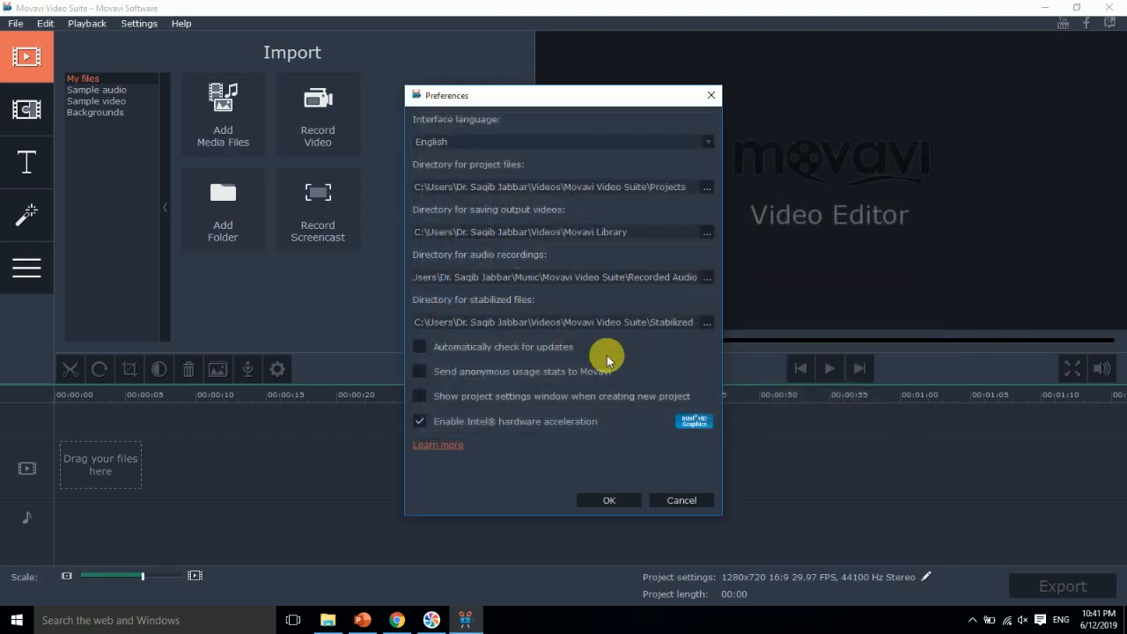
click(610, 500)
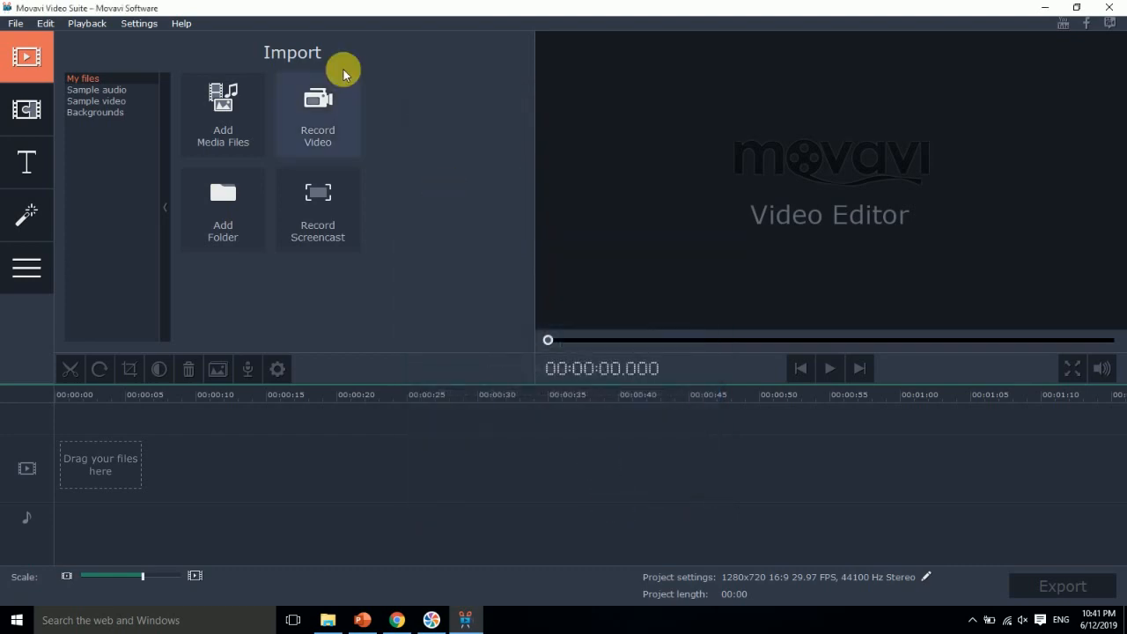
Check the How to Use slide in PowerPoint and the Movavi directory preferences, ending back in the video editor
click(362, 620)
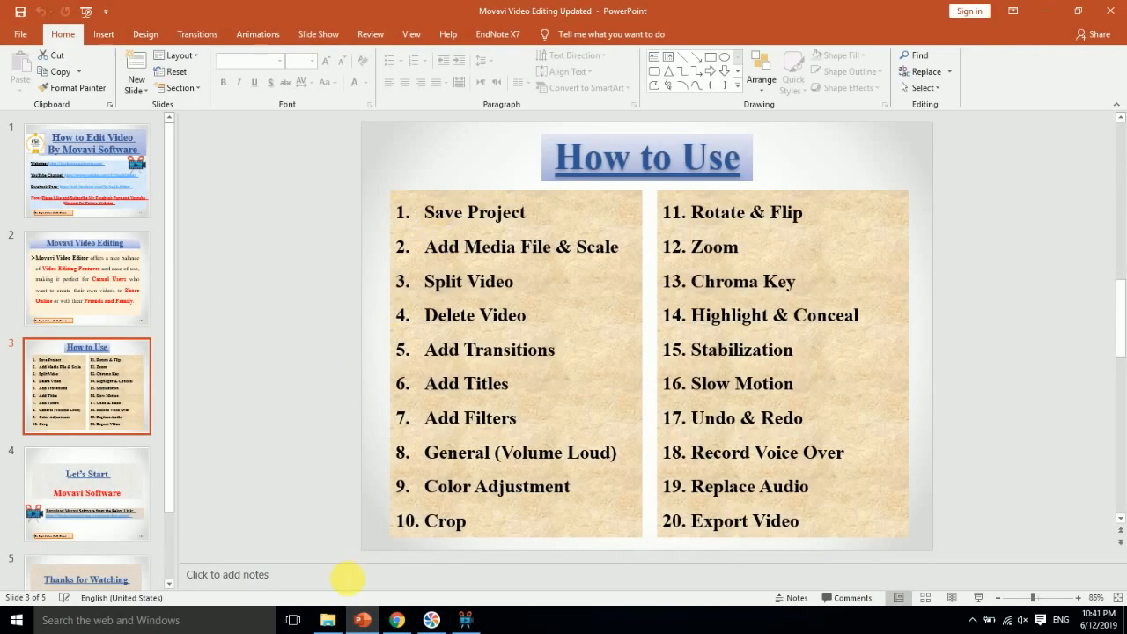
click(364, 616)
click(139, 23)
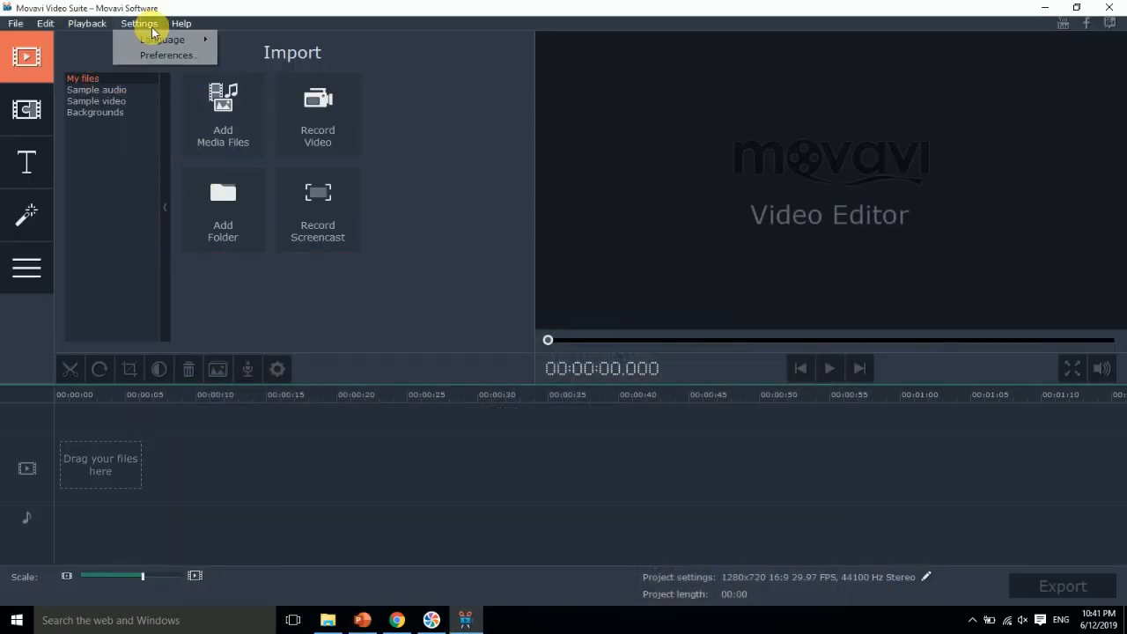
click(152, 42)
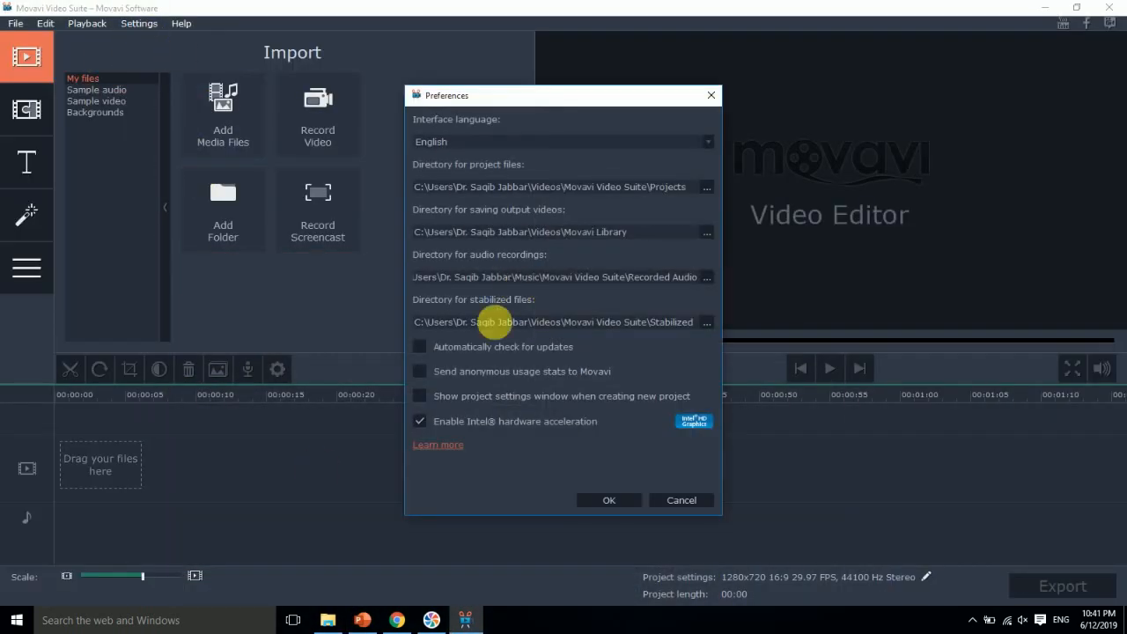
click(605, 497)
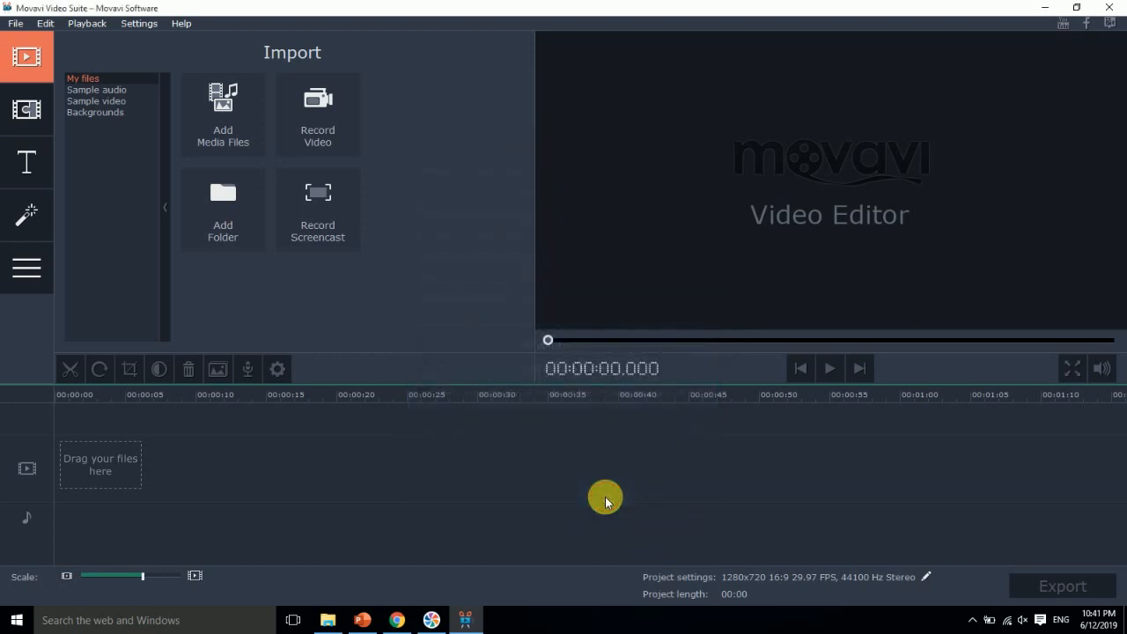
click(363, 616)
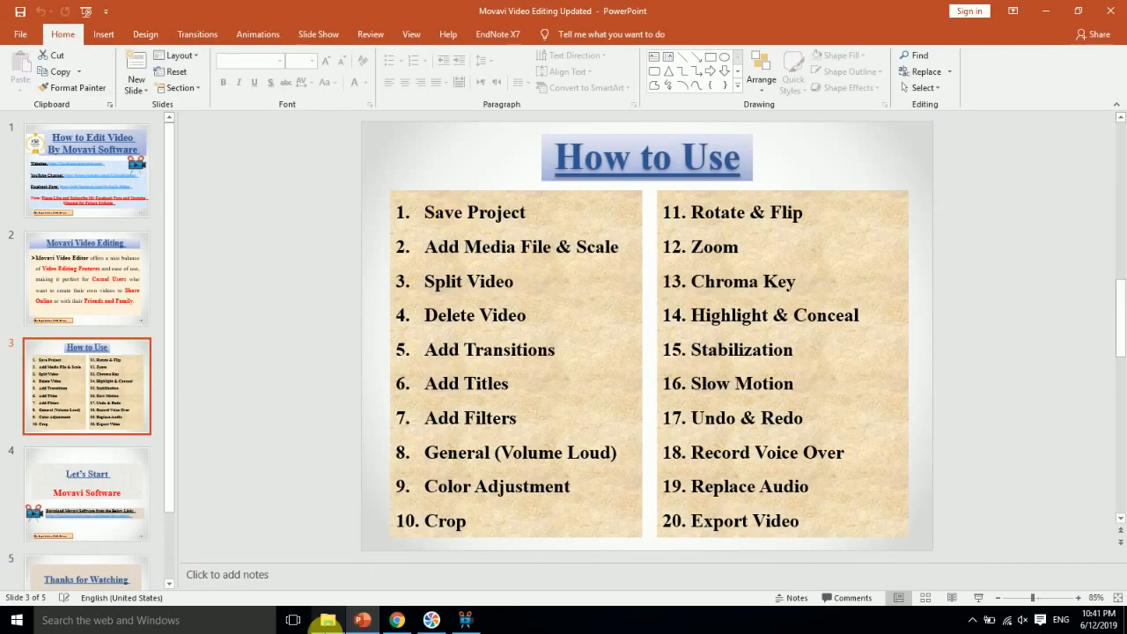
click(363, 618)
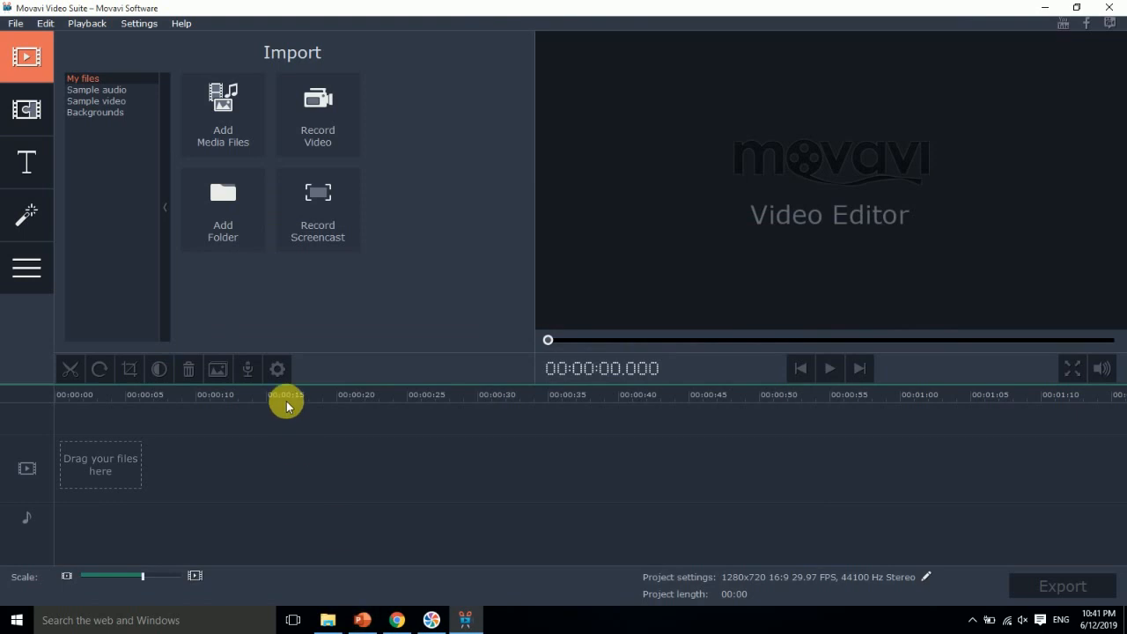
Import the Screen Recorder video from Wordpress Food Science > Final Videos > Screen Recorder on Local Disk (I:)
click(227, 117)
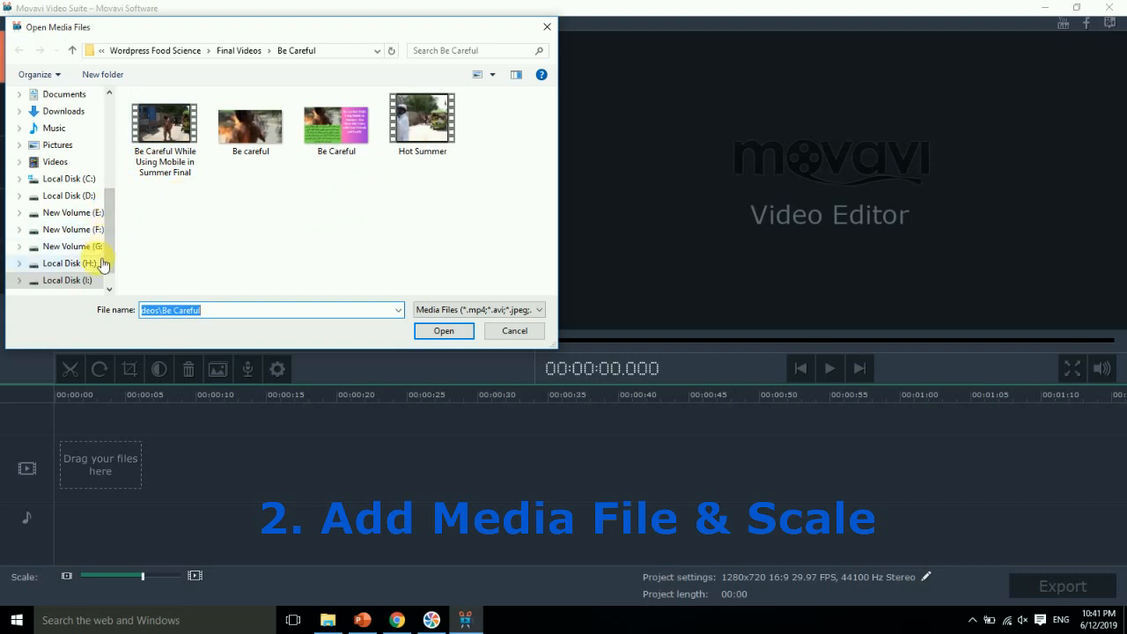
click(109, 287)
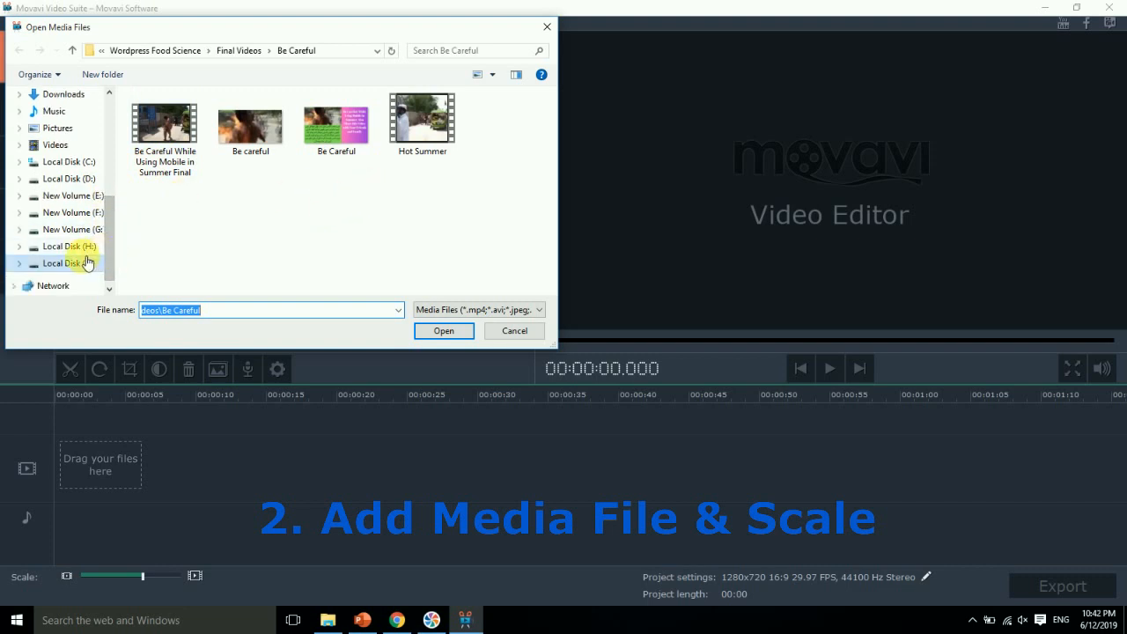
click(87, 264)
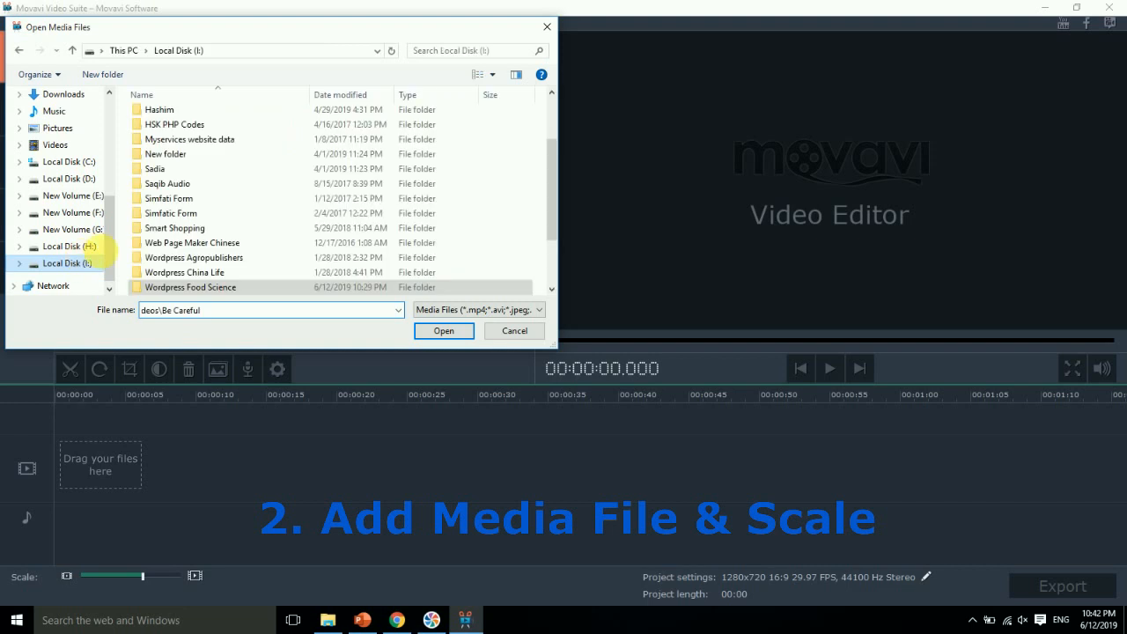
double_click(236, 289)
double_click(159, 132)
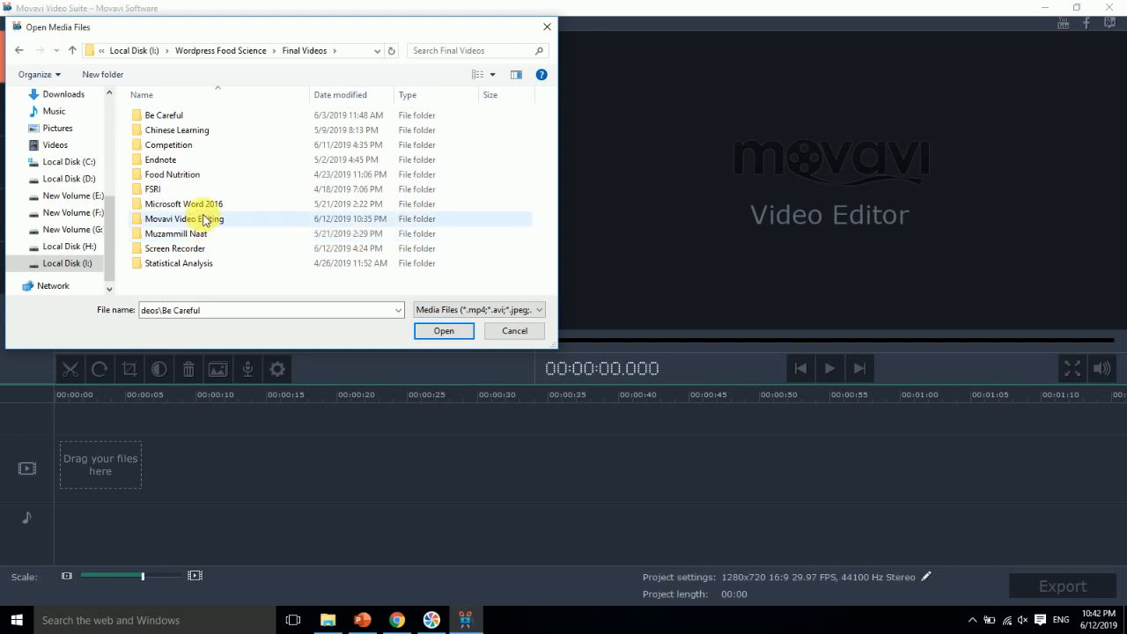
double_click(188, 249)
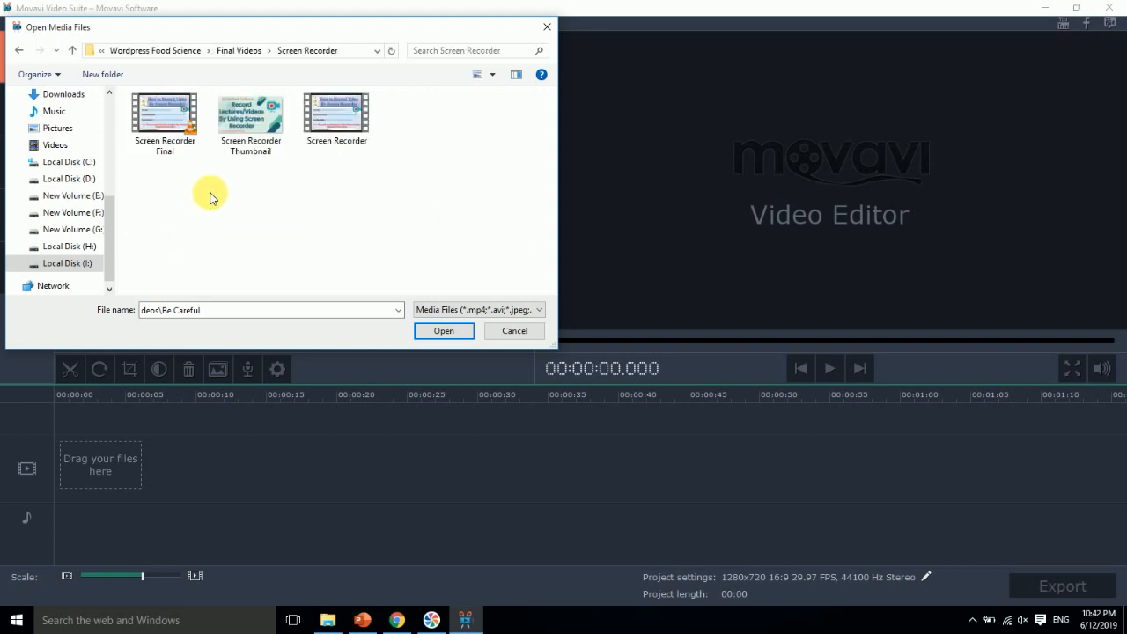
double_click(332, 127)
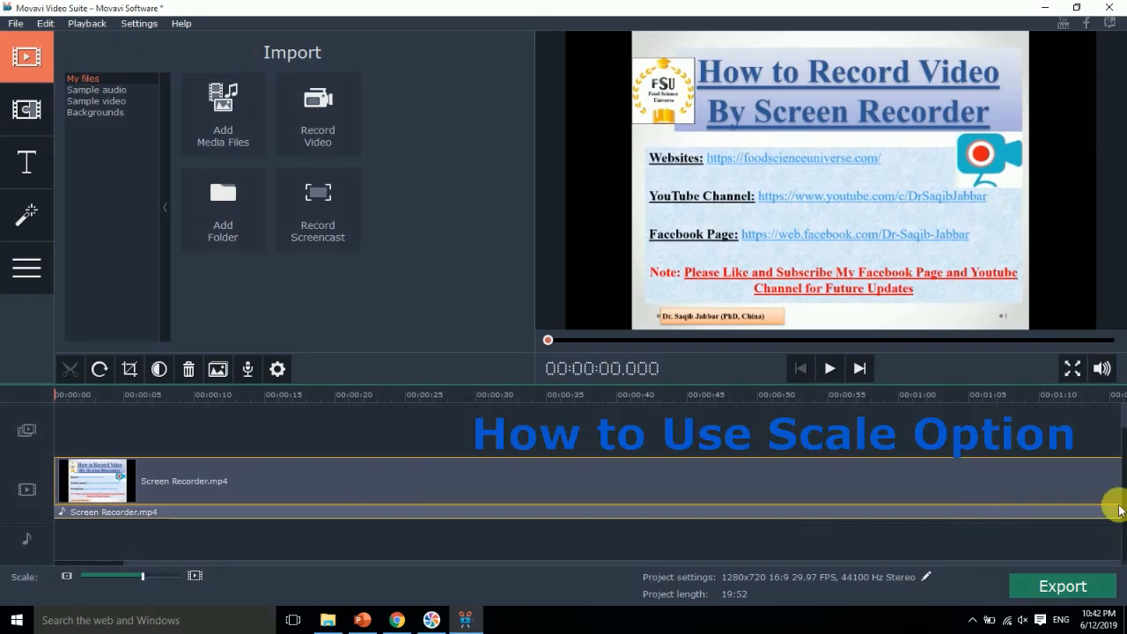
Zoom out the timeline scale until the whole Screen Recorder.mp4 clip fits in view
click(70, 576)
click(70, 576)
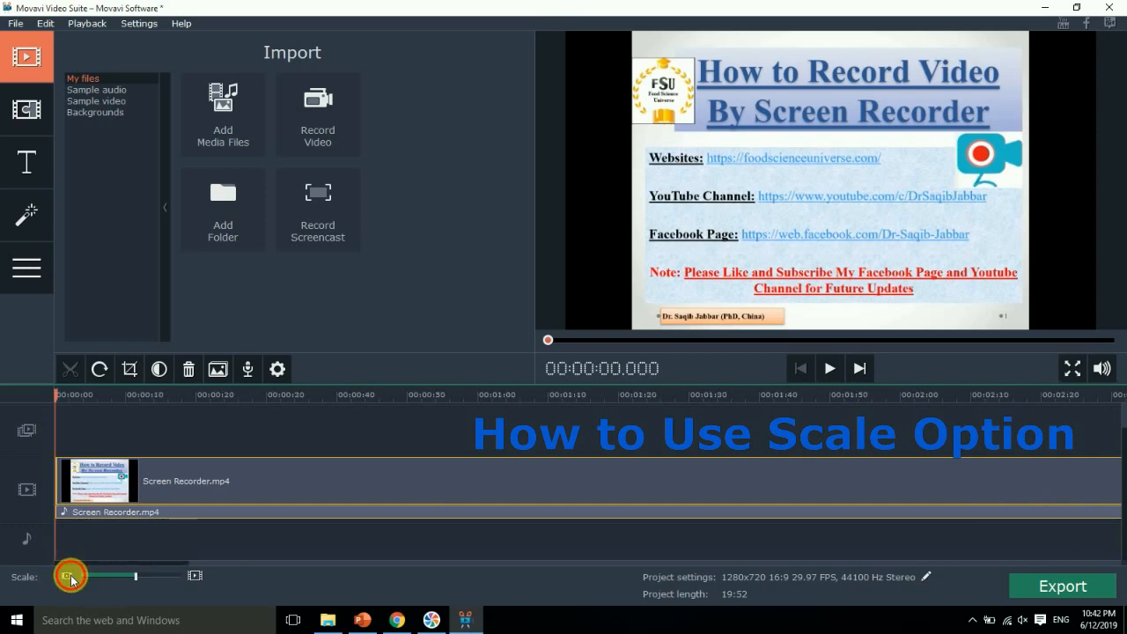
click(69, 576)
mouse_move(129, 574)
mouse_down()
mouse_move(107, 573)
mouse_move(141, 577)
mouse_move(120, 576)
mouse_up()
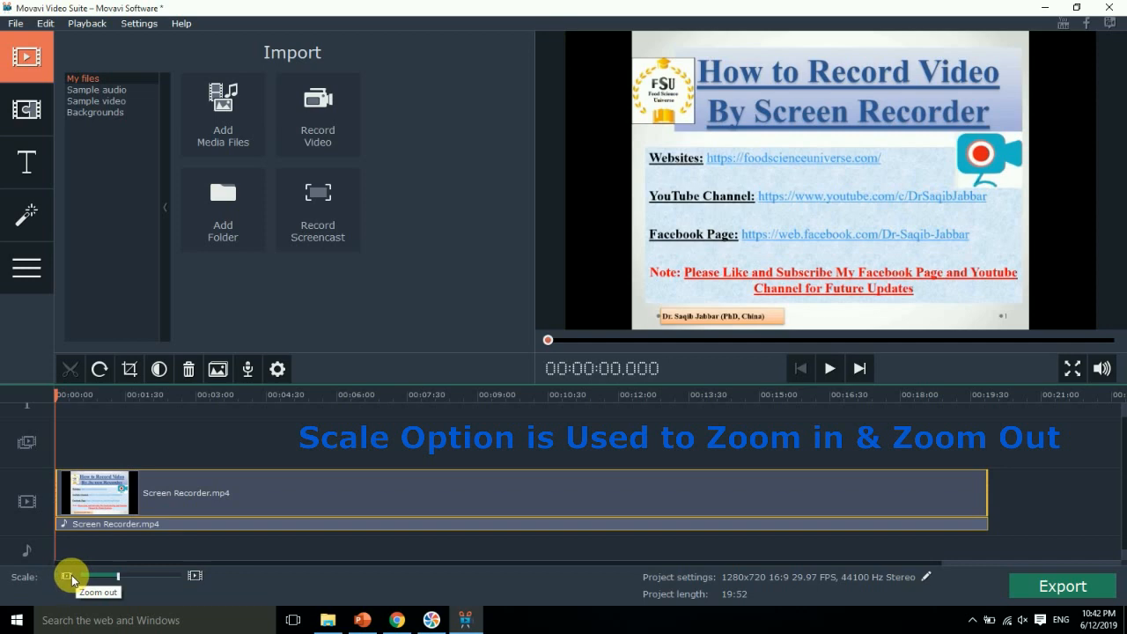
Zoom the timeline in on the clip and back out to its full length
click(194, 575)
click(194, 575)
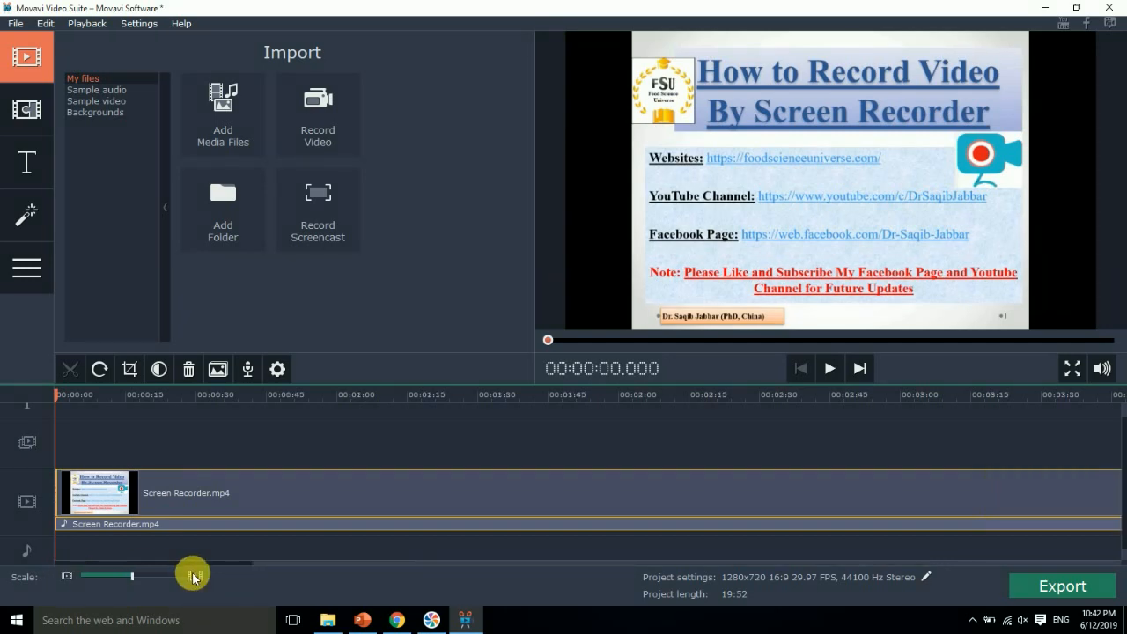
click(68, 576)
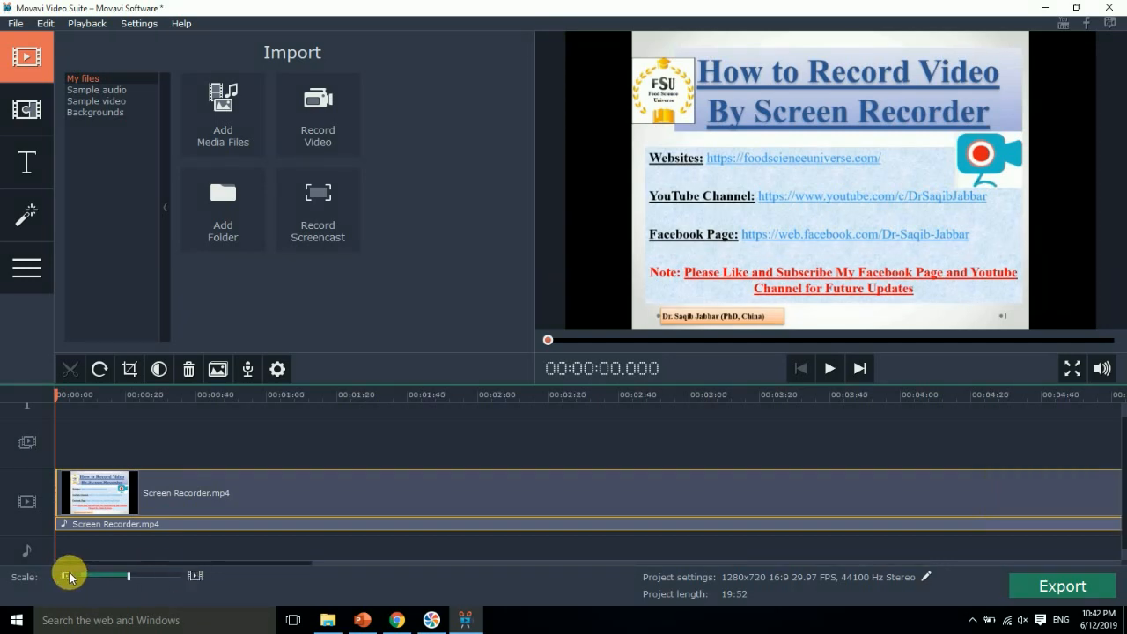
click(68, 576)
click(68, 576)
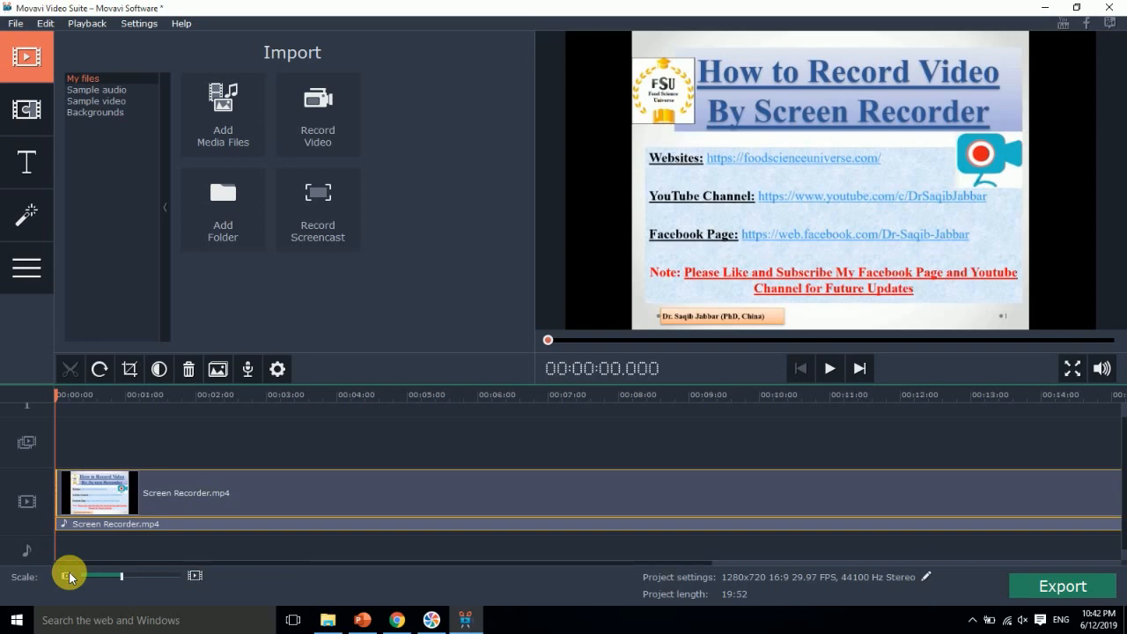
click(67, 576)
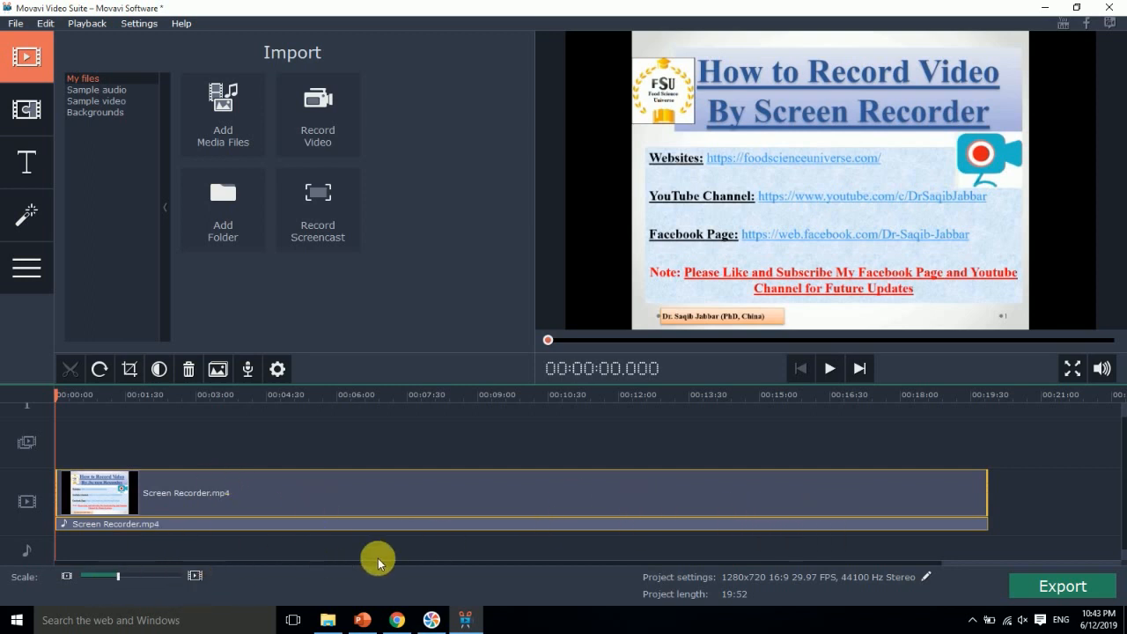
Enlarge the timeline scale, view the middle part of the clip, and go back to its start
click(192, 578)
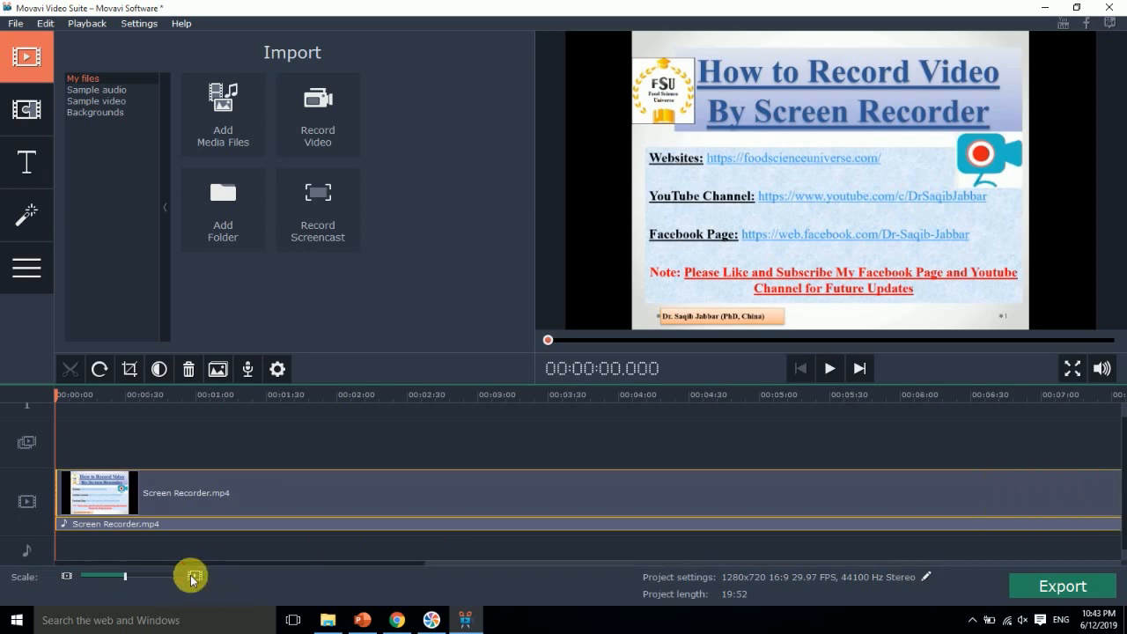
click(192, 578)
click(437, 564)
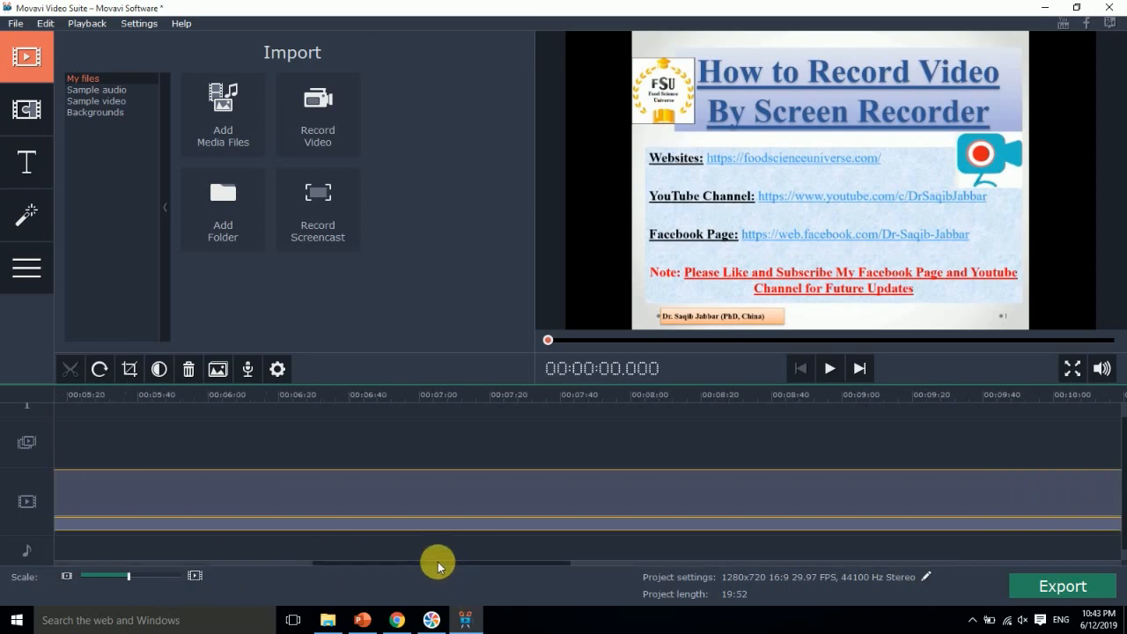
click(563, 559)
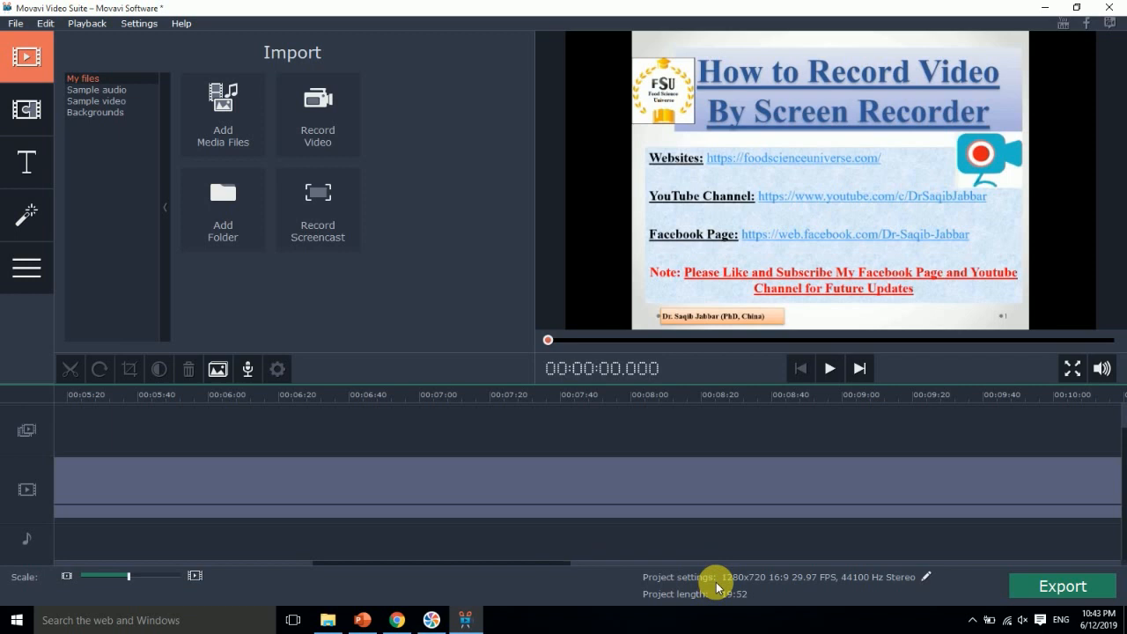
drag(551, 563, 262, 557)
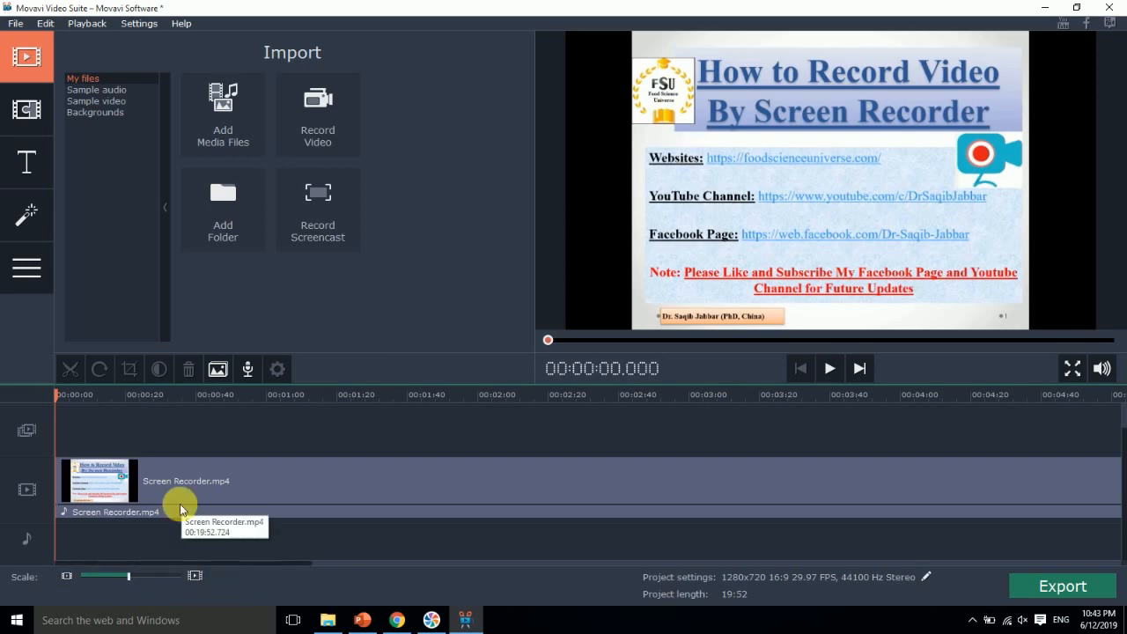
Check the topic list in PowerPoint, return to Movavi, and zoom out the timeline to show the whole clip
click(362, 619)
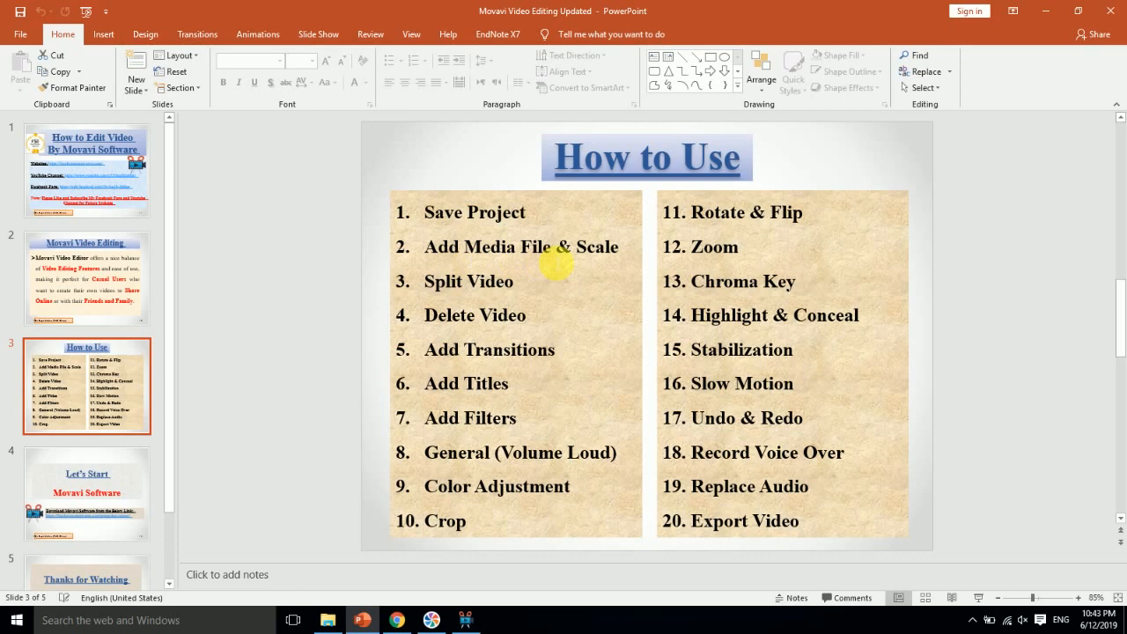
click(366, 622)
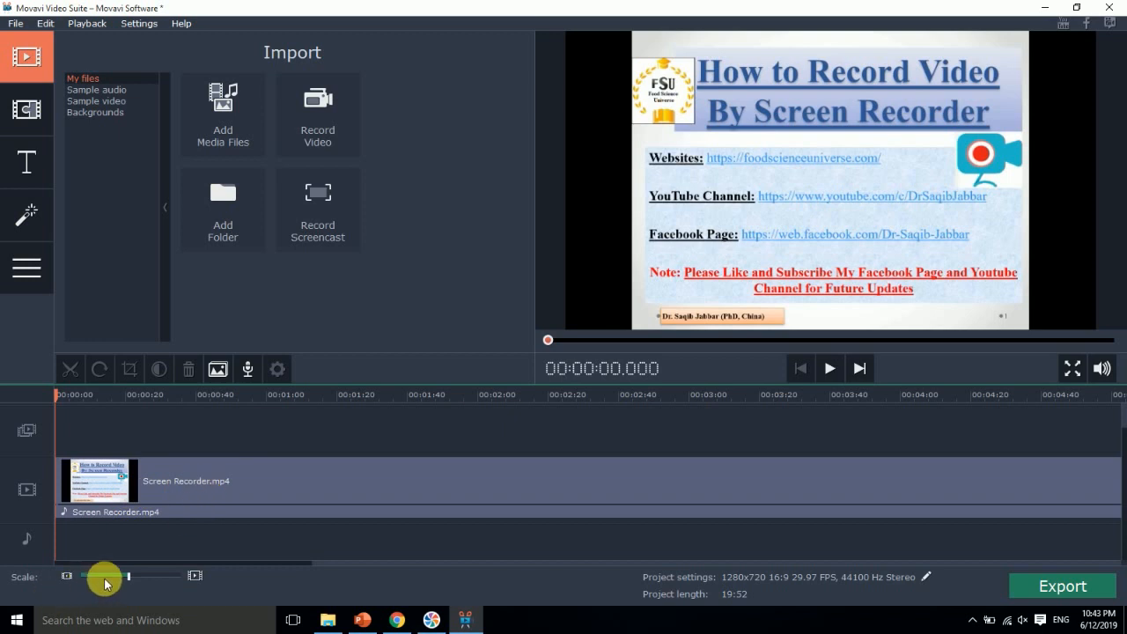
click(68, 576)
click(67, 577)
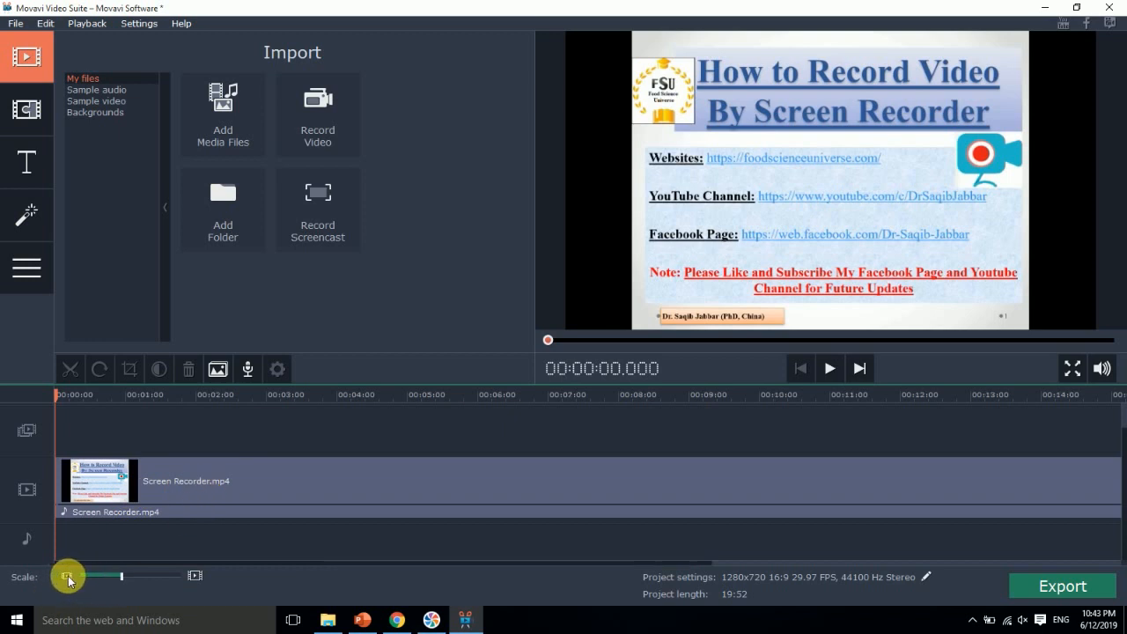
click(68, 577)
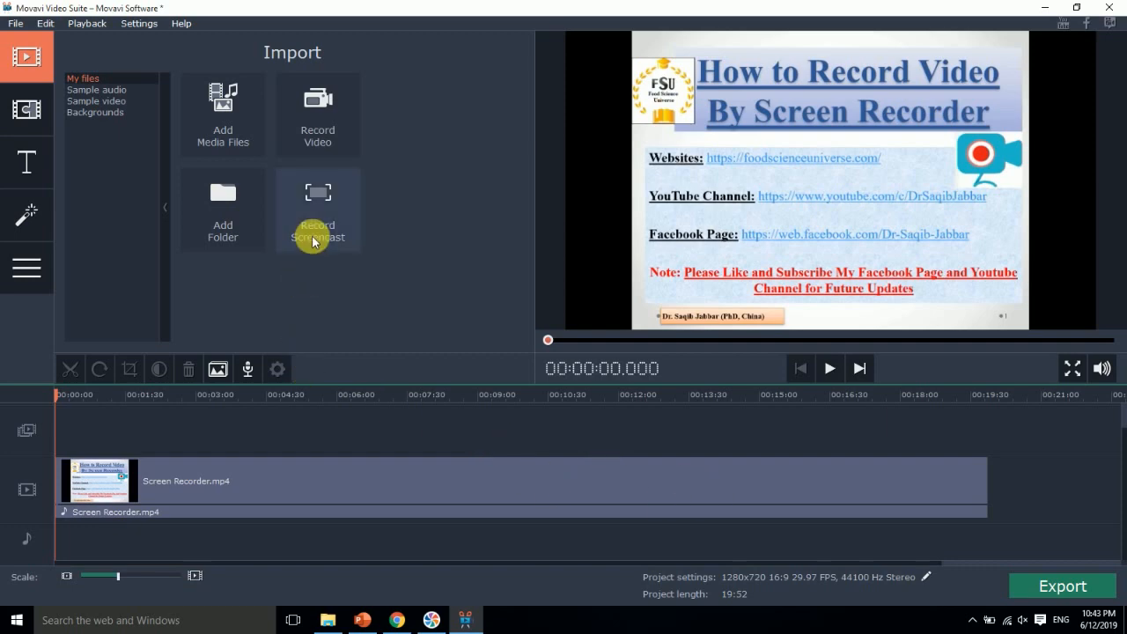
Check the topic list in PowerPoint, return to Movavi, and split the Screen Recorder.mp4 clip at about 00:02:02
click(364, 621)
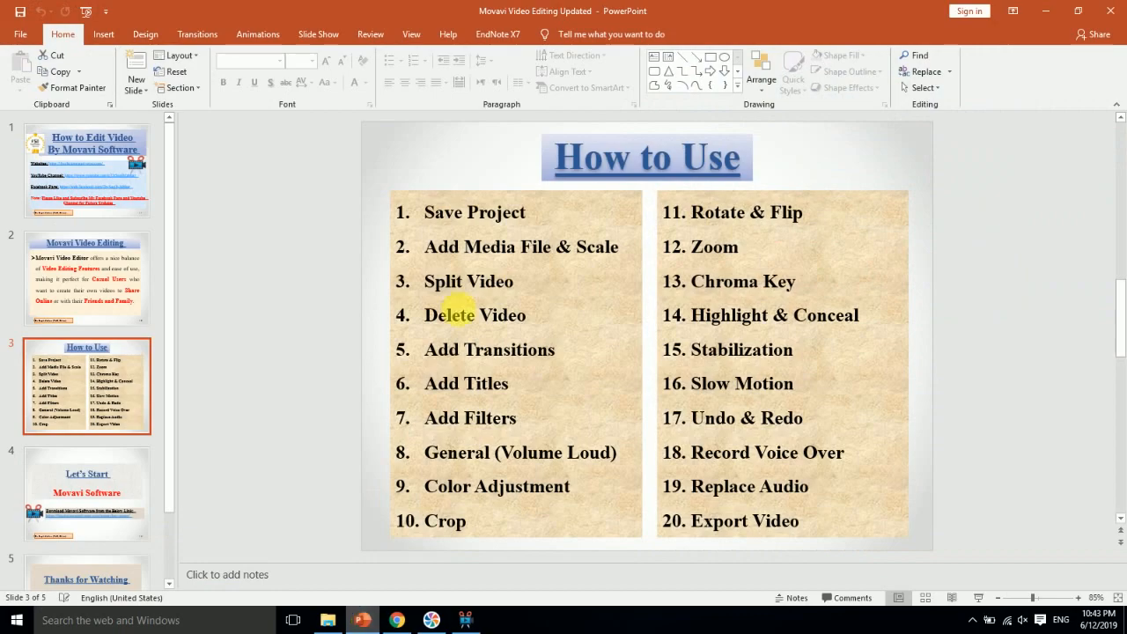
click(362, 619)
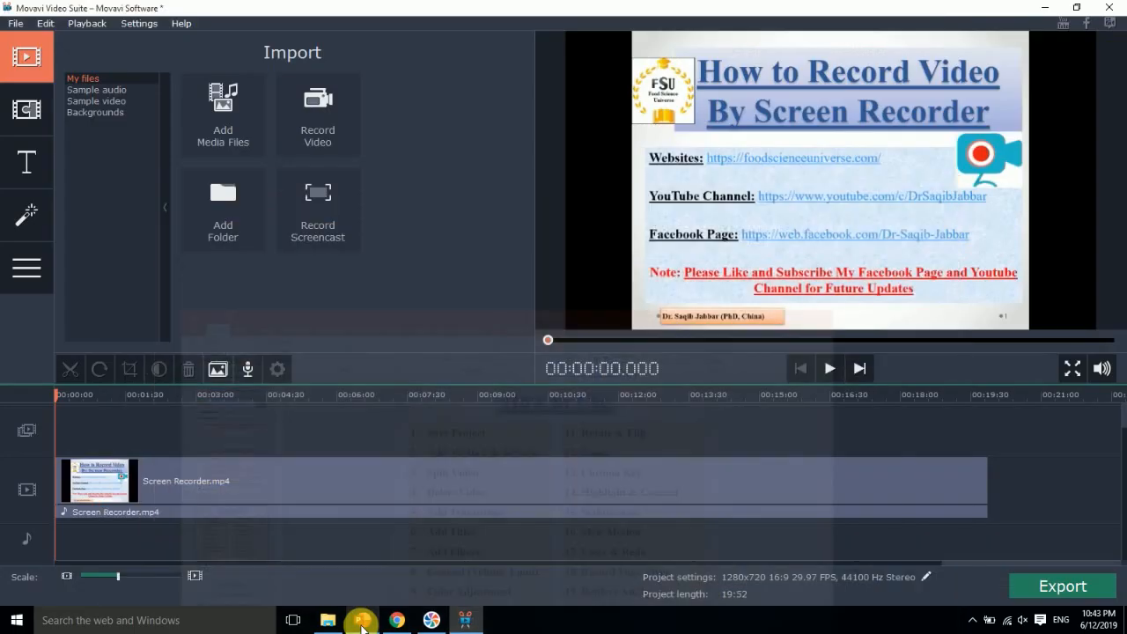
drag(63, 398, 146, 402)
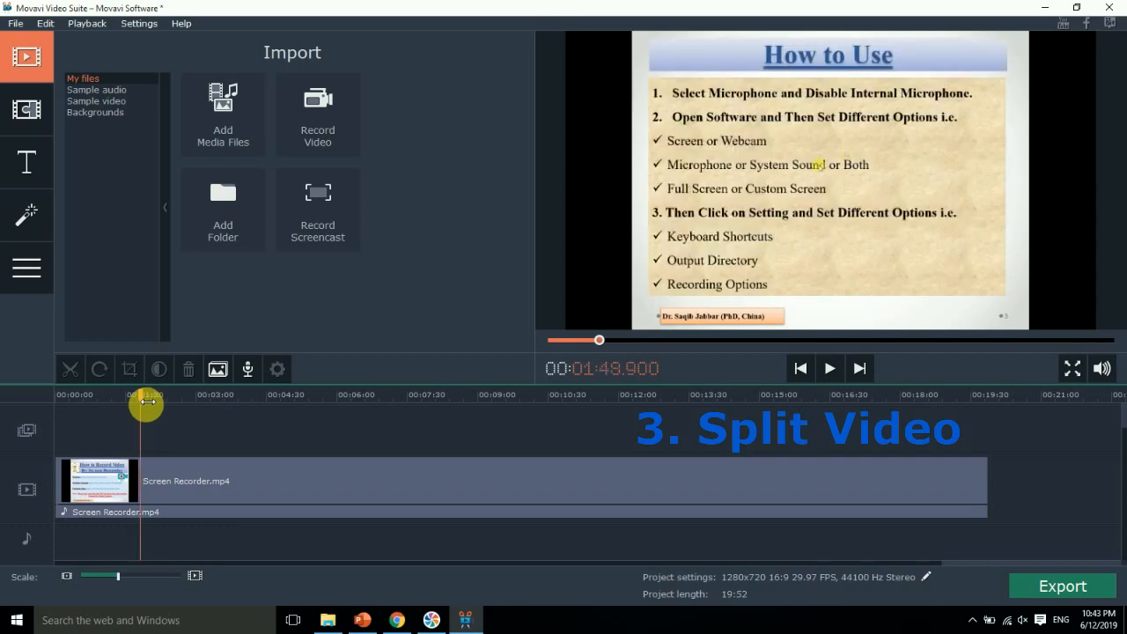
click(163, 490)
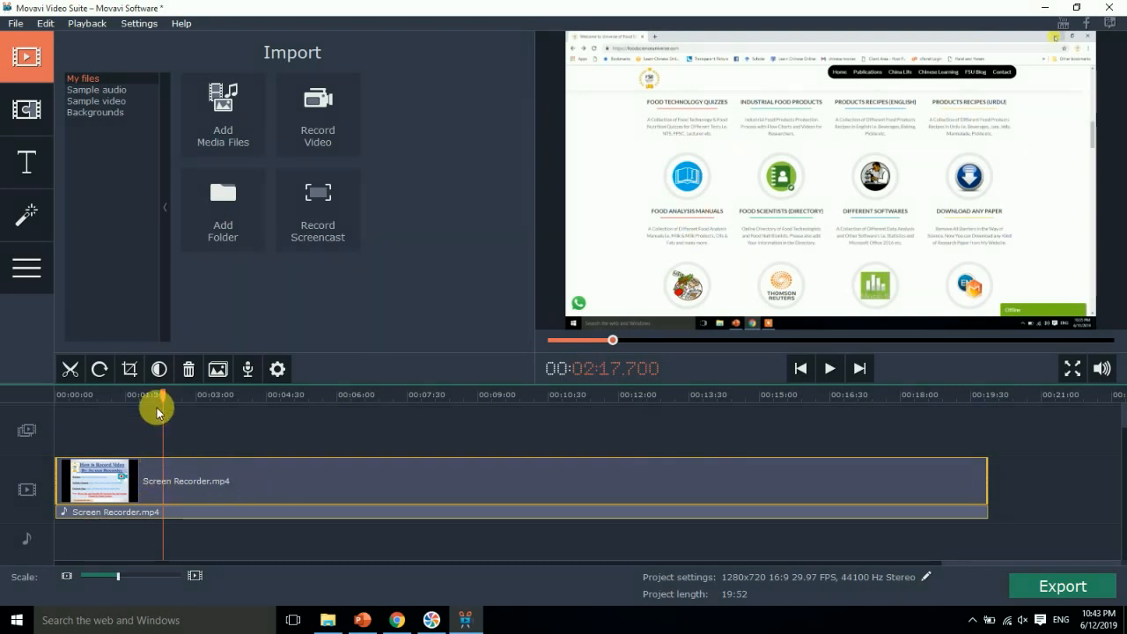
drag(168, 402, 157, 402)
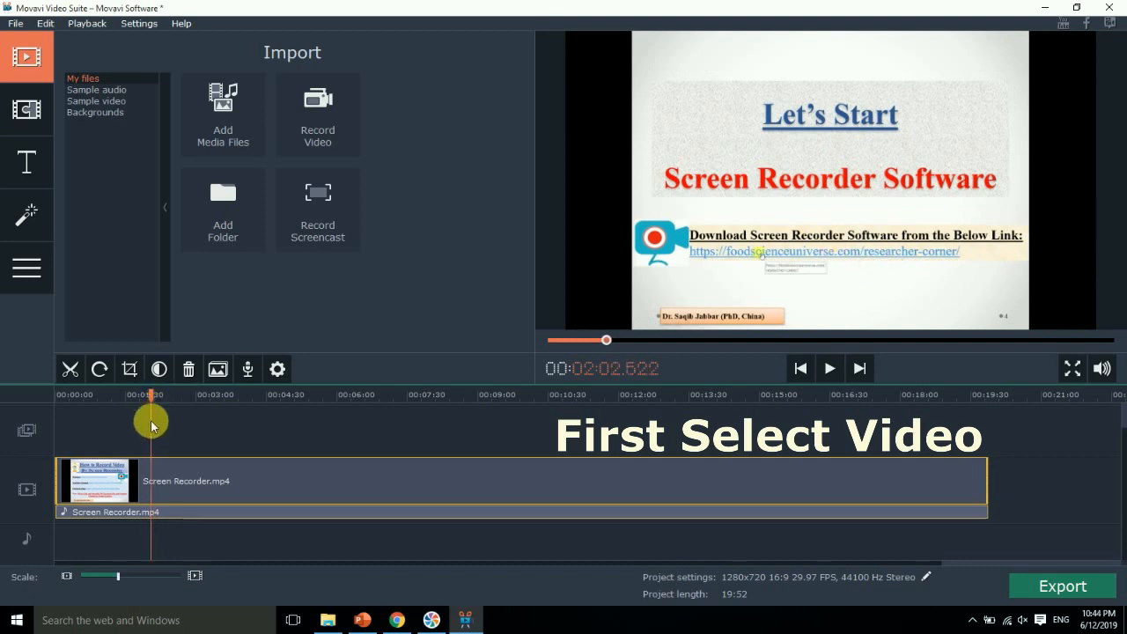
click(70, 371)
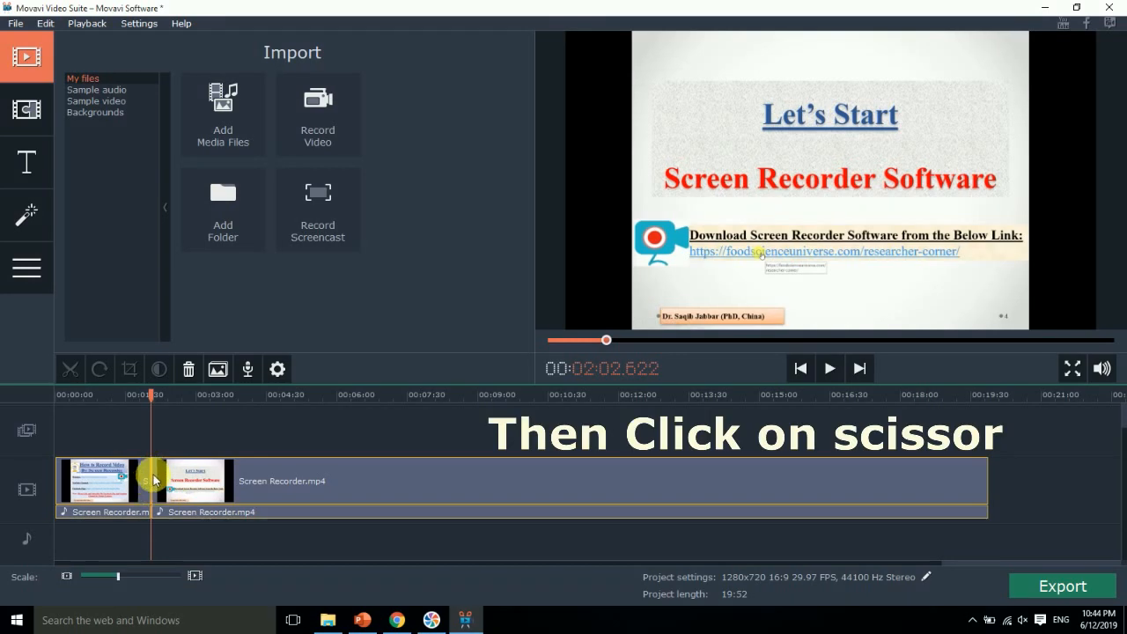
View the frames around the split between the two clip parts, and open the sample audio collection
drag(155, 397, 168, 402)
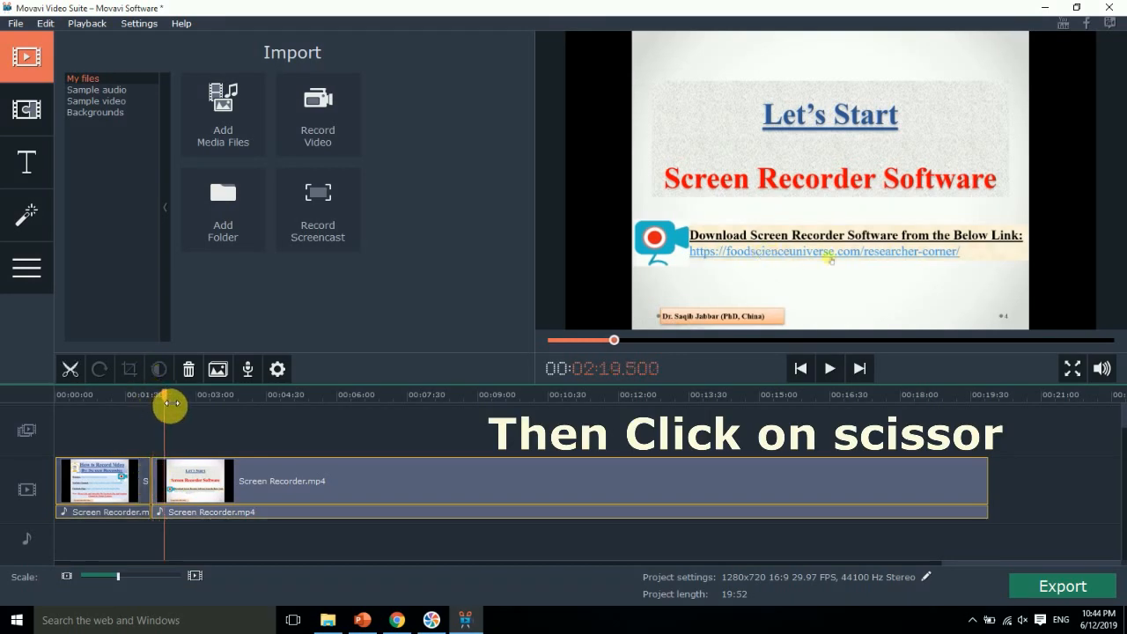
mouse_move(170, 402)
mouse_down()
mouse_move(193, 402)
mouse_move(169, 402)
mouse_up()
click(154, 474)
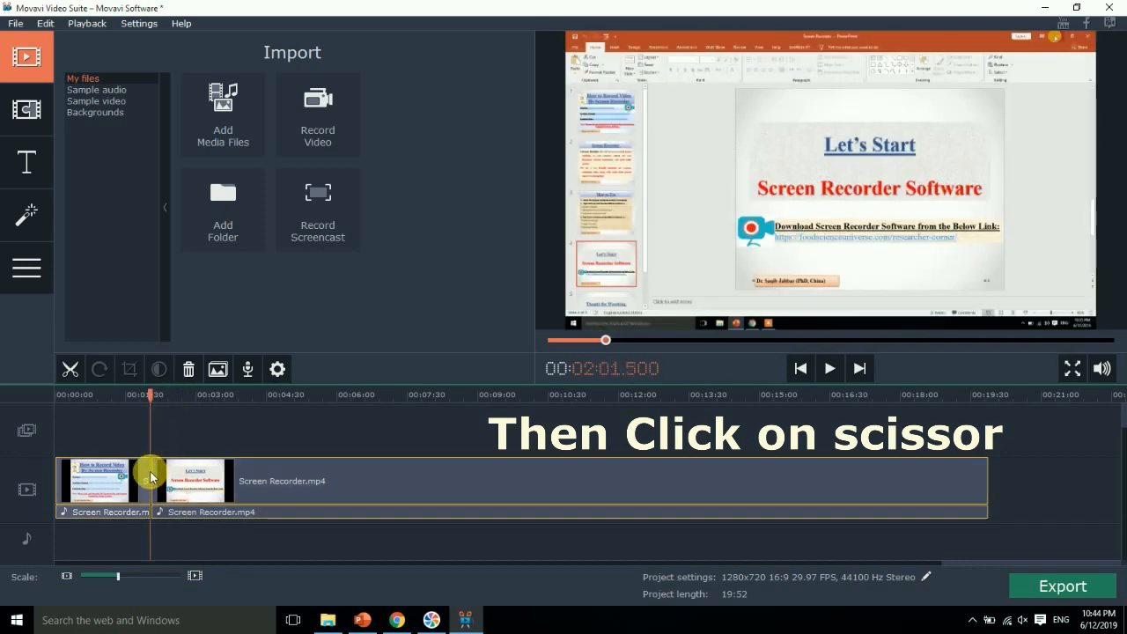
drag(166, 401, 190, 400)
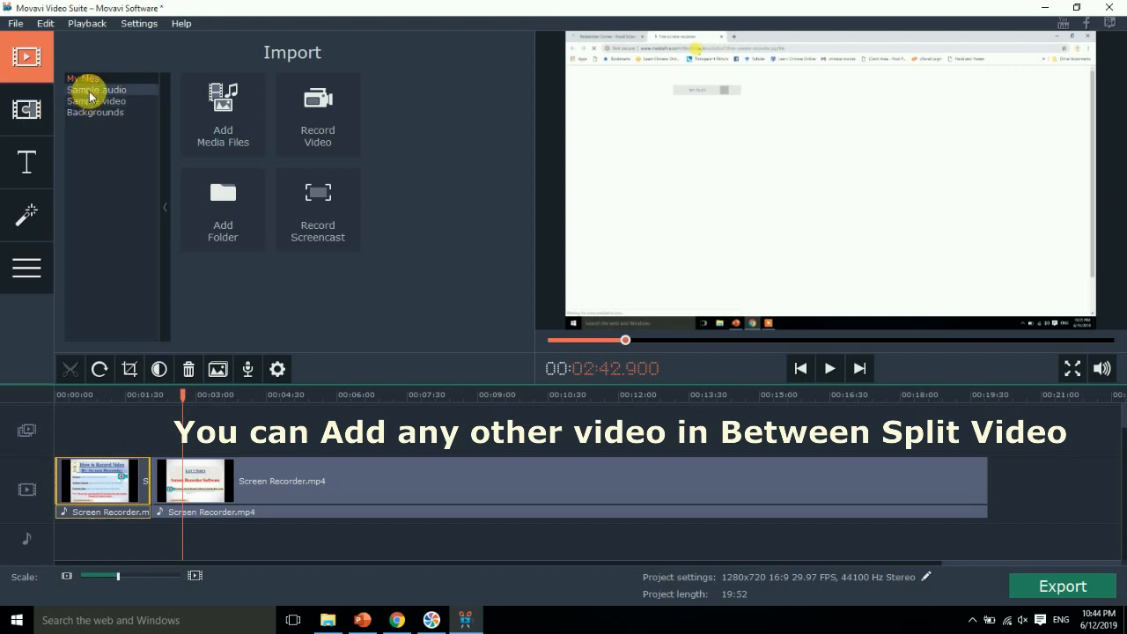
click(89, 91)
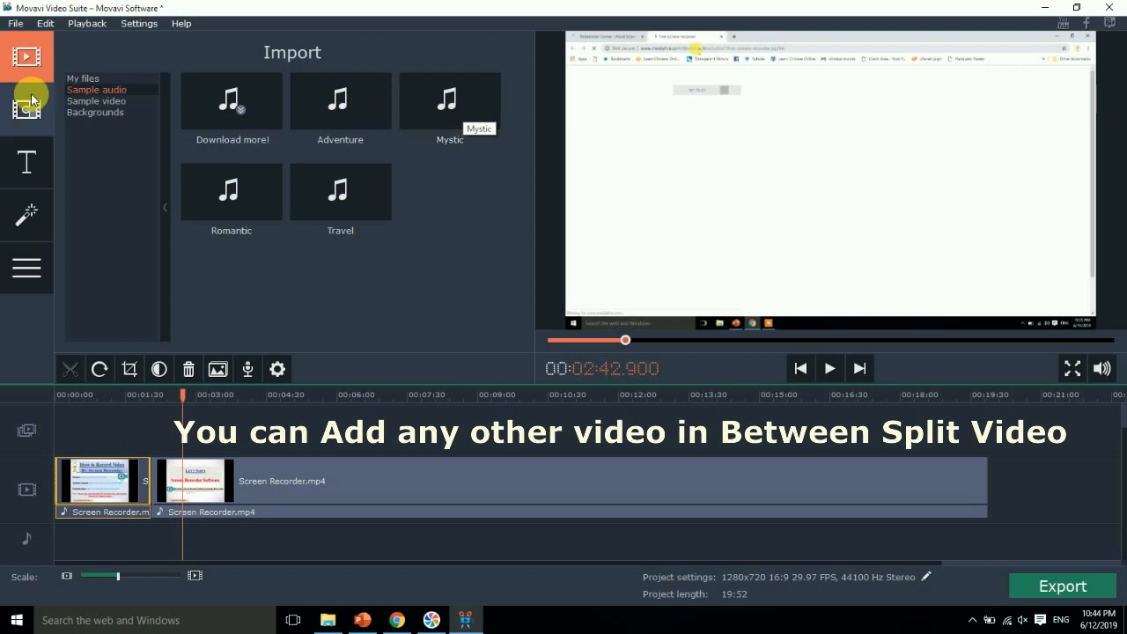
Place the Barn door - corners transition between the two clip parts, play across it, and try Matrix - small blocks there
click(7, 108)
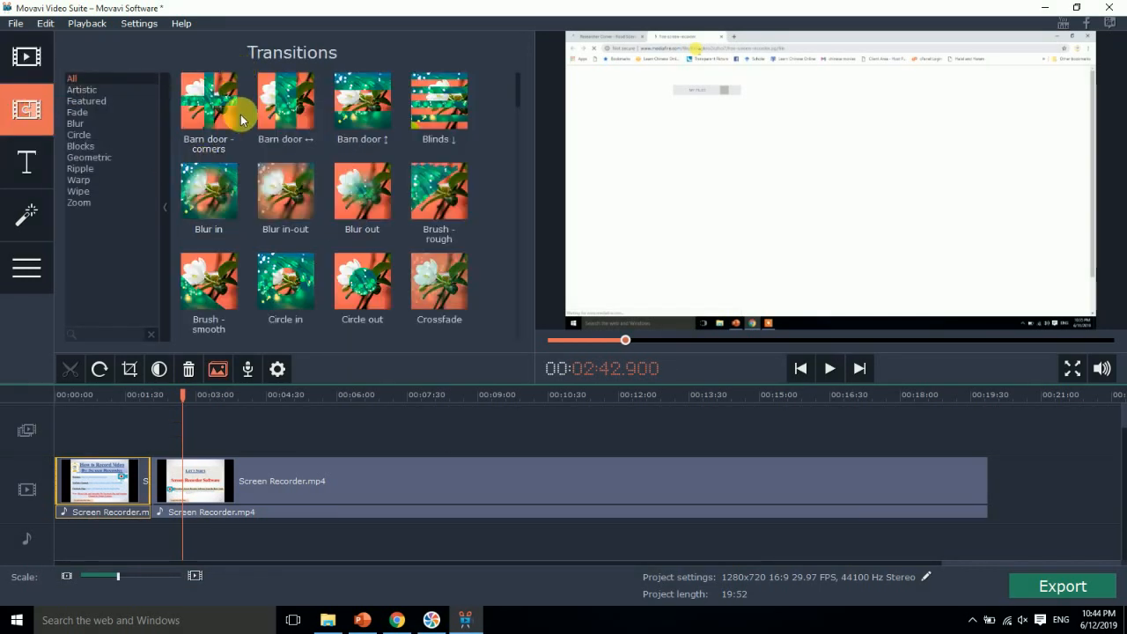
click(211, 119)
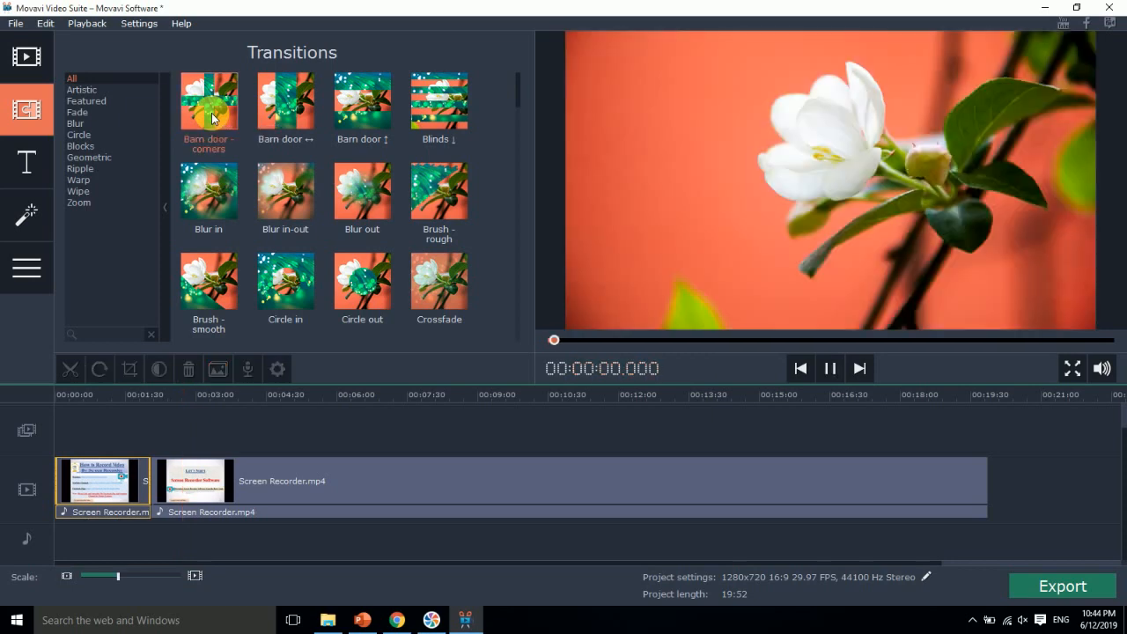
drag(212, 119, 146, 460)
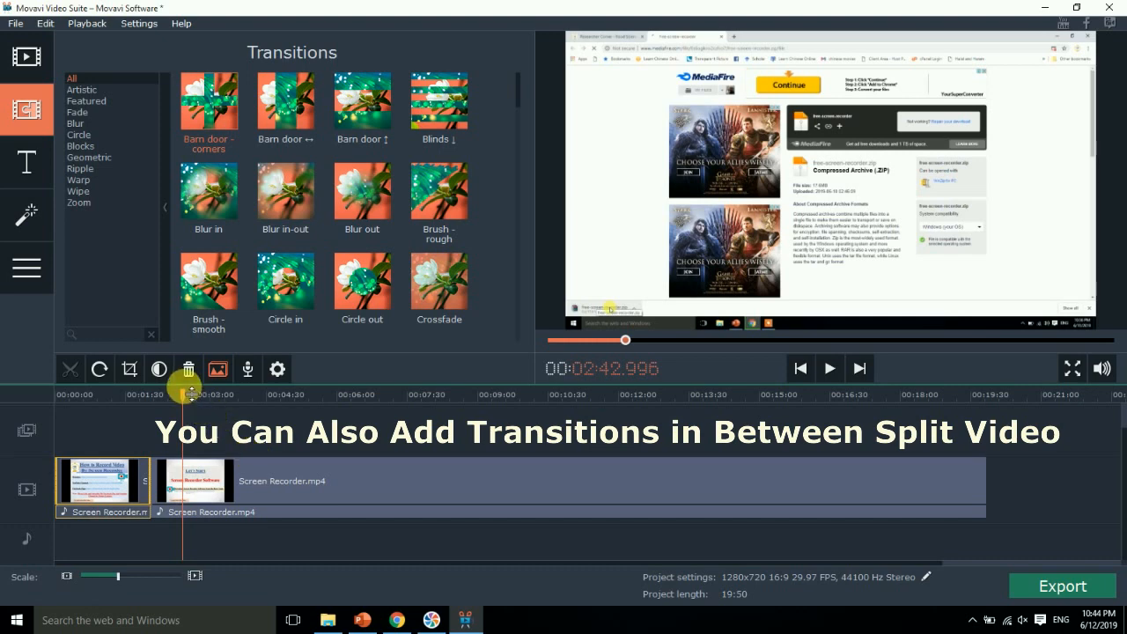
drag(184, 396, 143, 402)
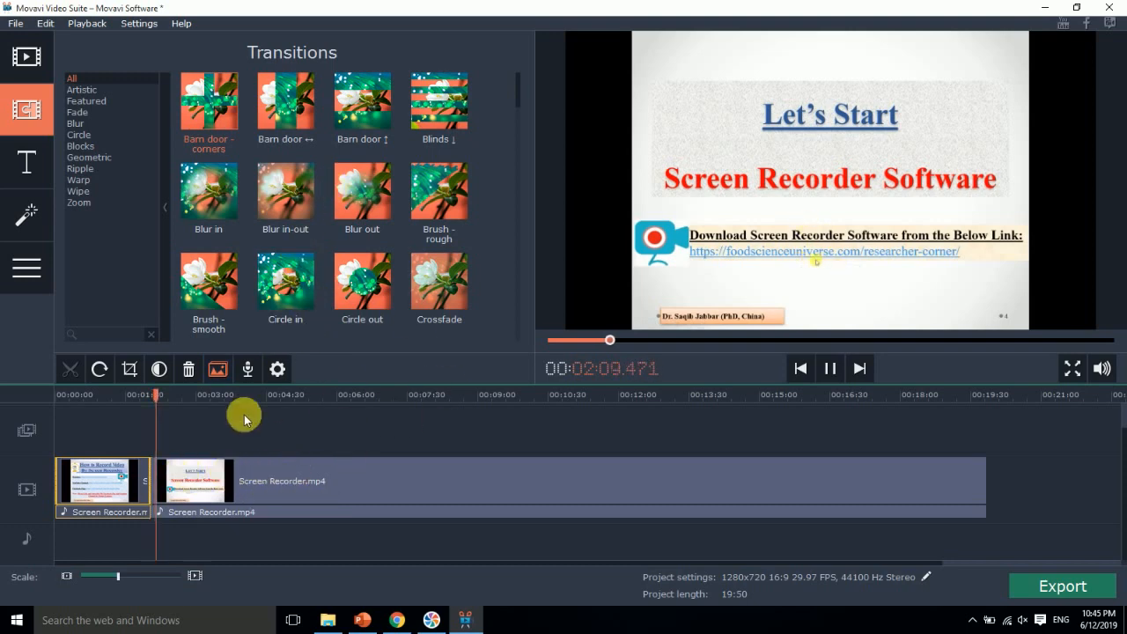
click(83, 146)
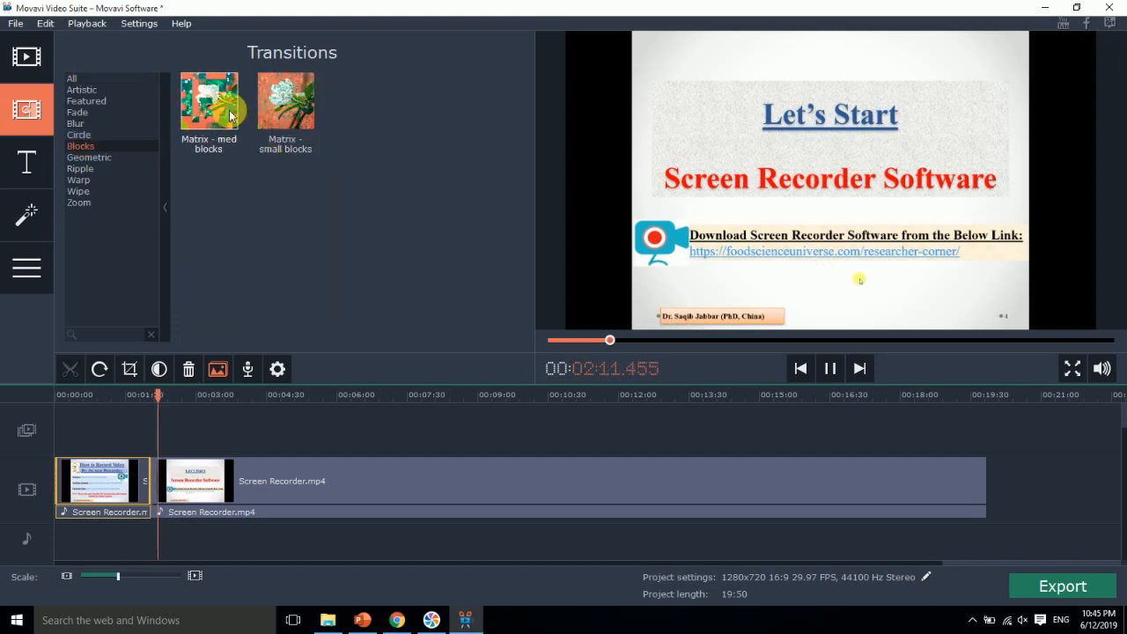
drag(291, 112, 136, 446)
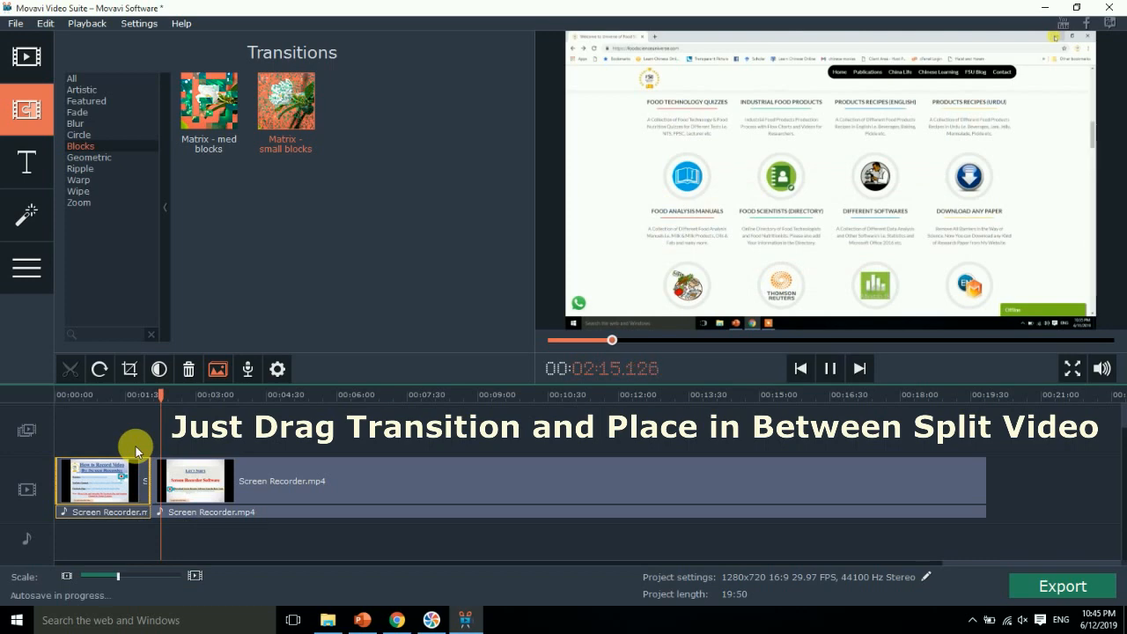
Split the second clip part at about 00:03:16 and place the Matrix - small blocks transition at the new cut
click(209, 476)
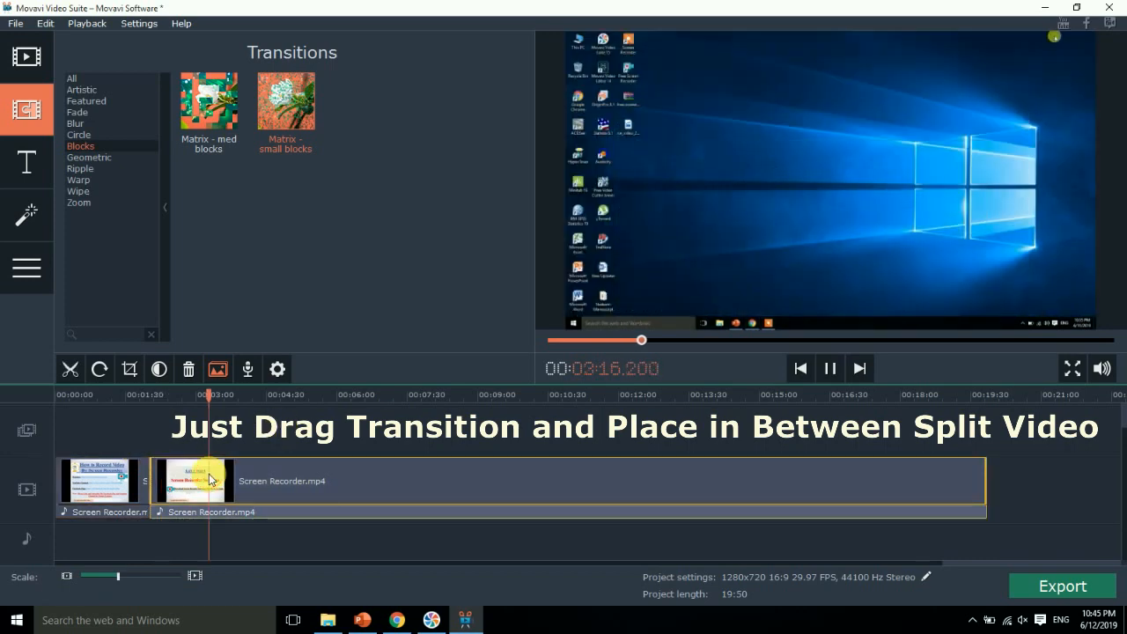
click(70, 367)
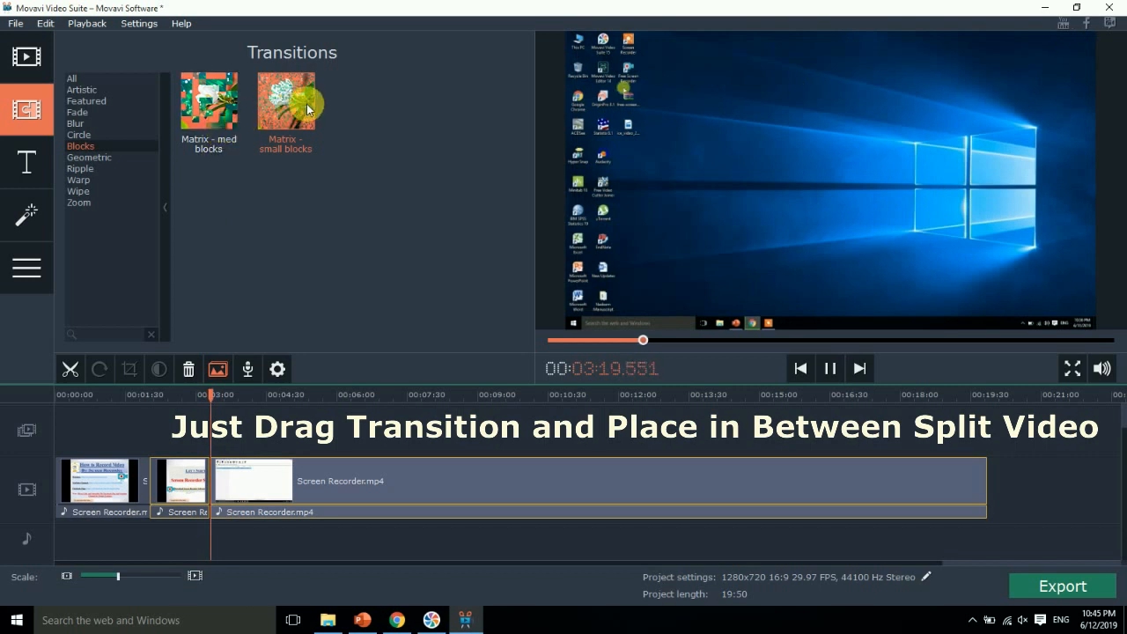
drag(186, 479, 209, 471)
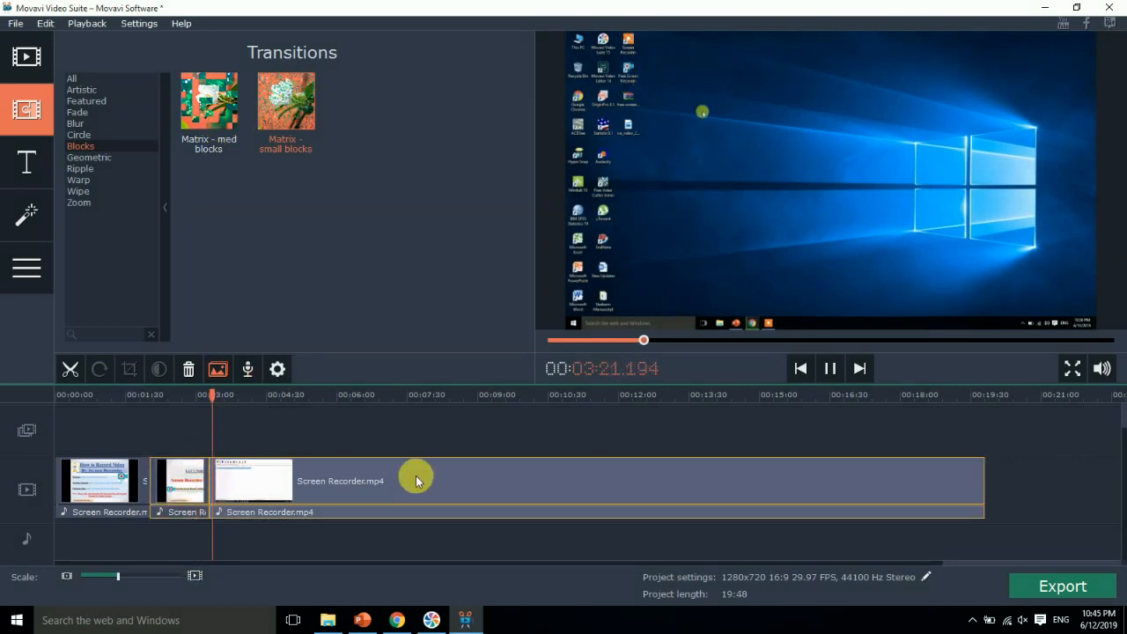
drag(287, 97, 186, 482)
drag(220, 390, 209, 401)
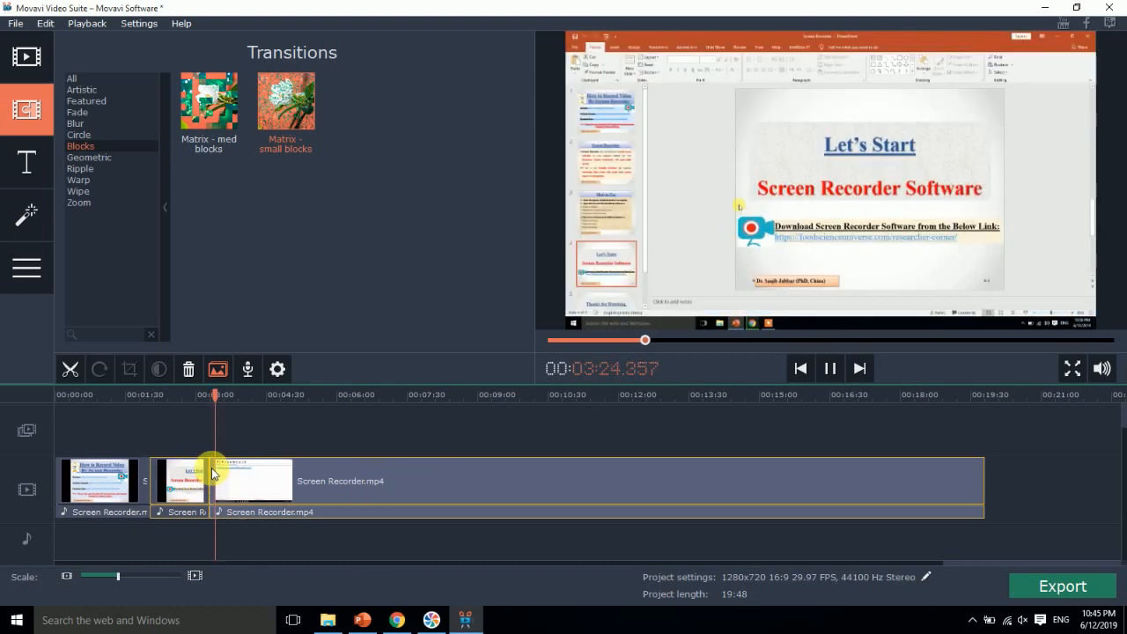
Import One Way Minitab b from the Statistical Analysis folder's One Way ANOVA by Minitab 18.1 subfolder, and place it between the second and third clip parts
click(25, 59)
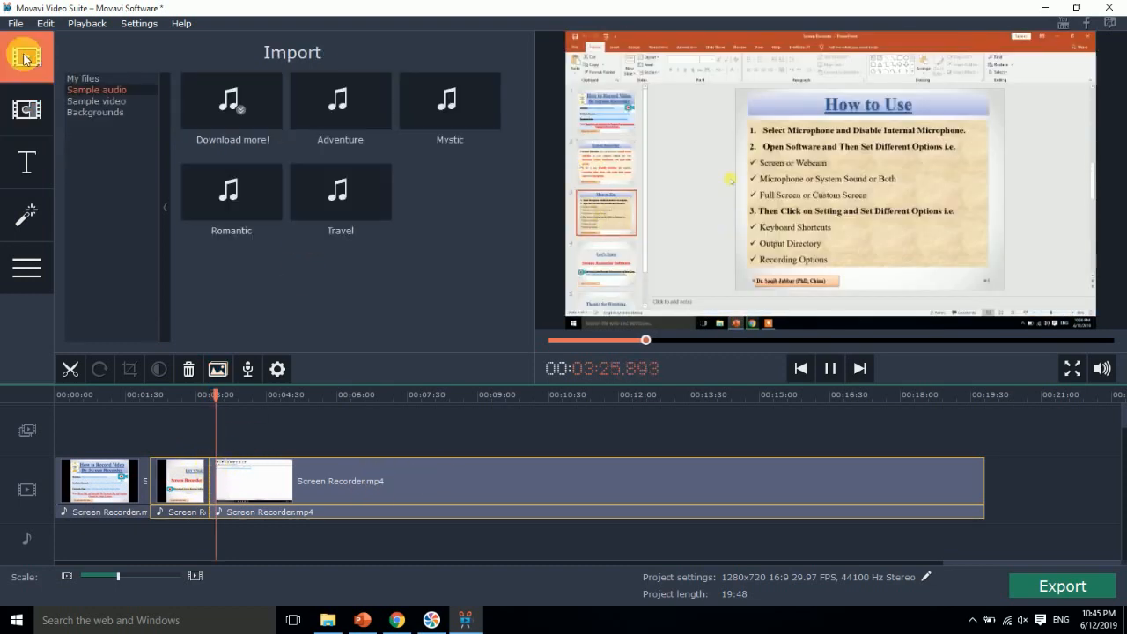
click(83, 81)
click(215, 120)
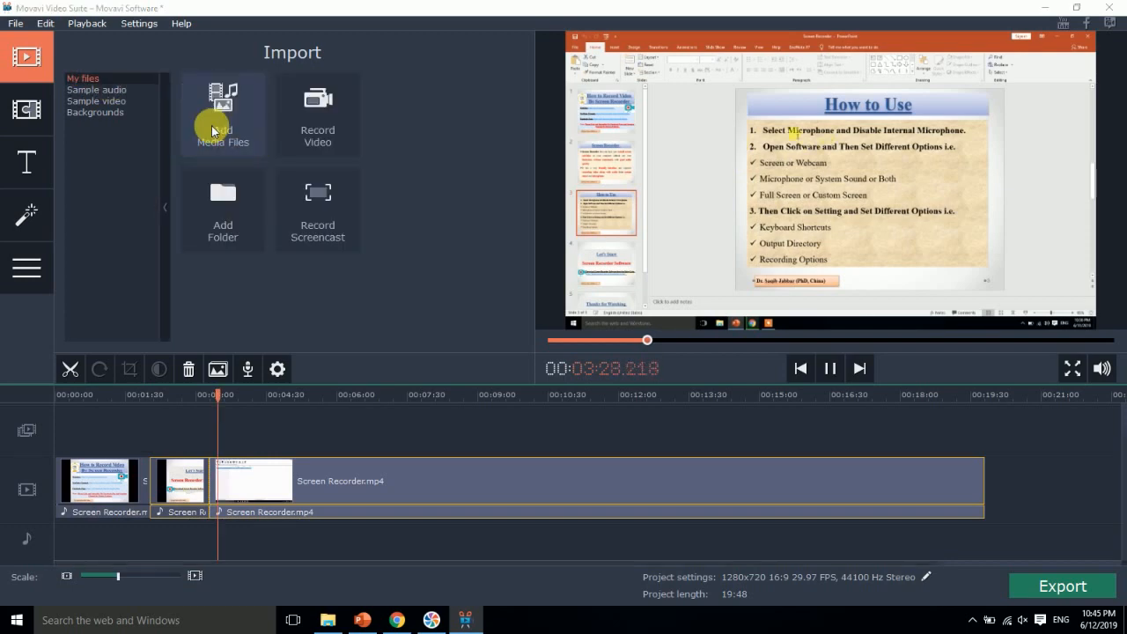
click(76, 54)
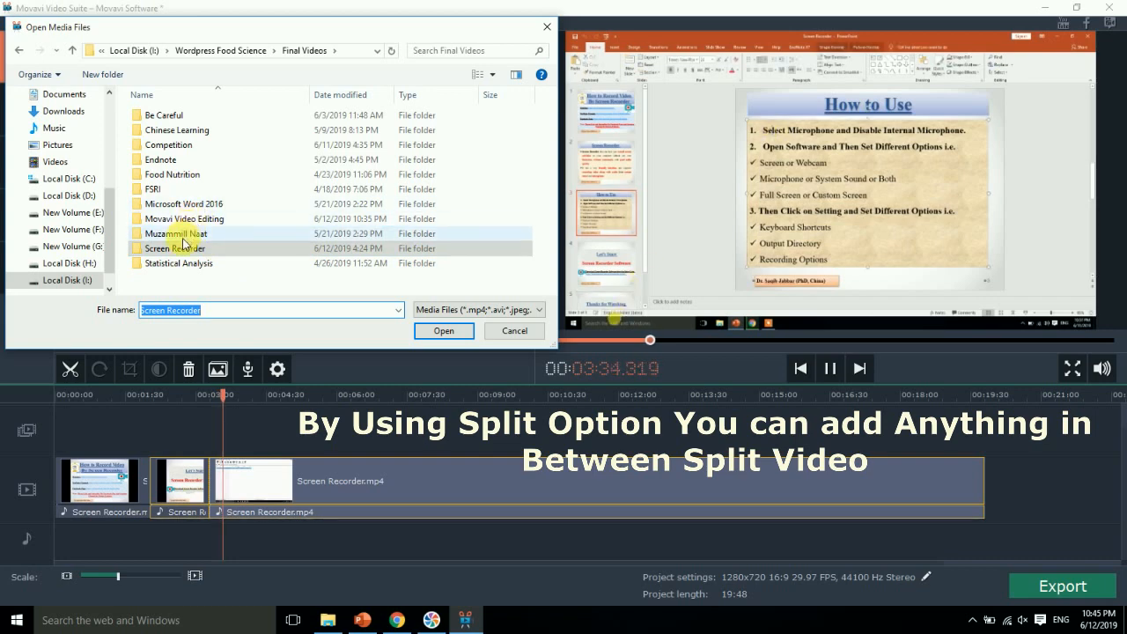
double_click(166, 264)
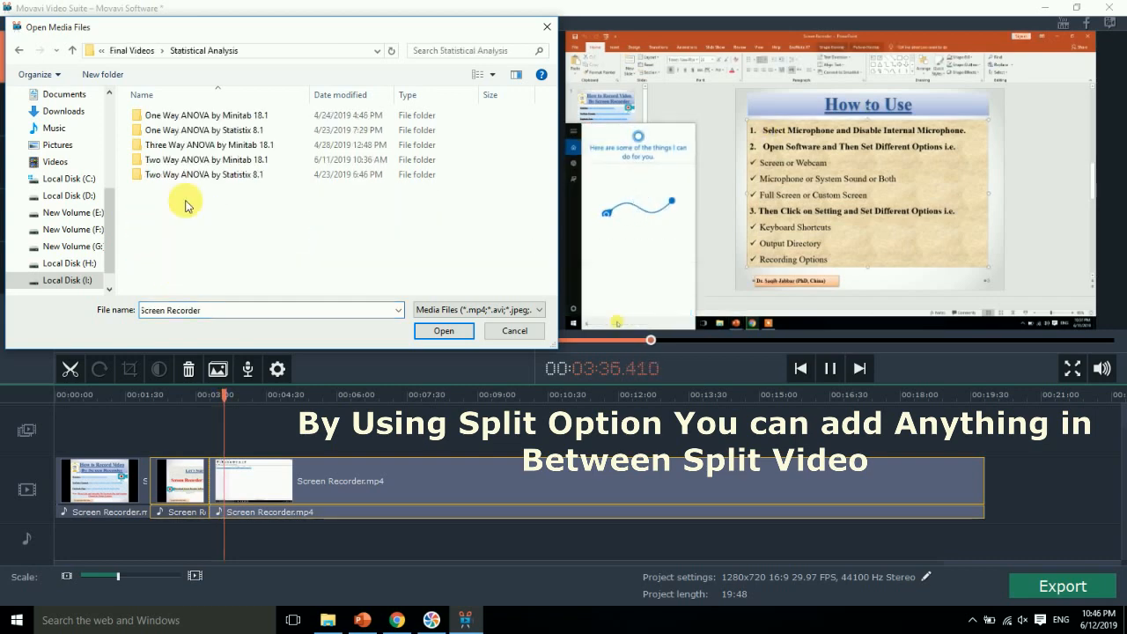
double_click(188, 115)
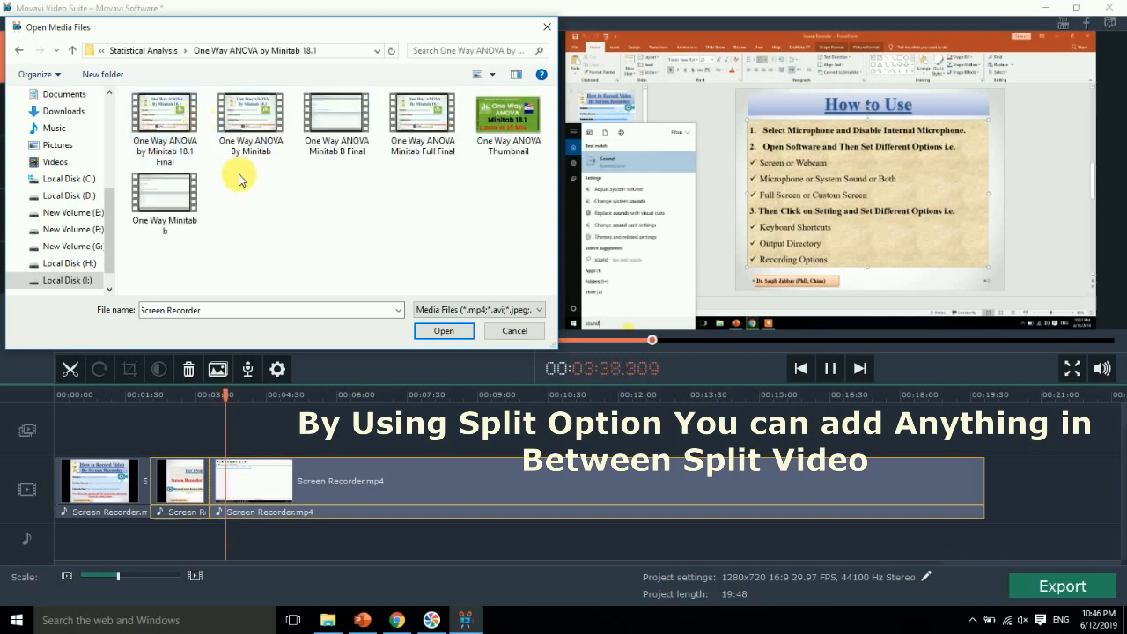
click(186, 212)
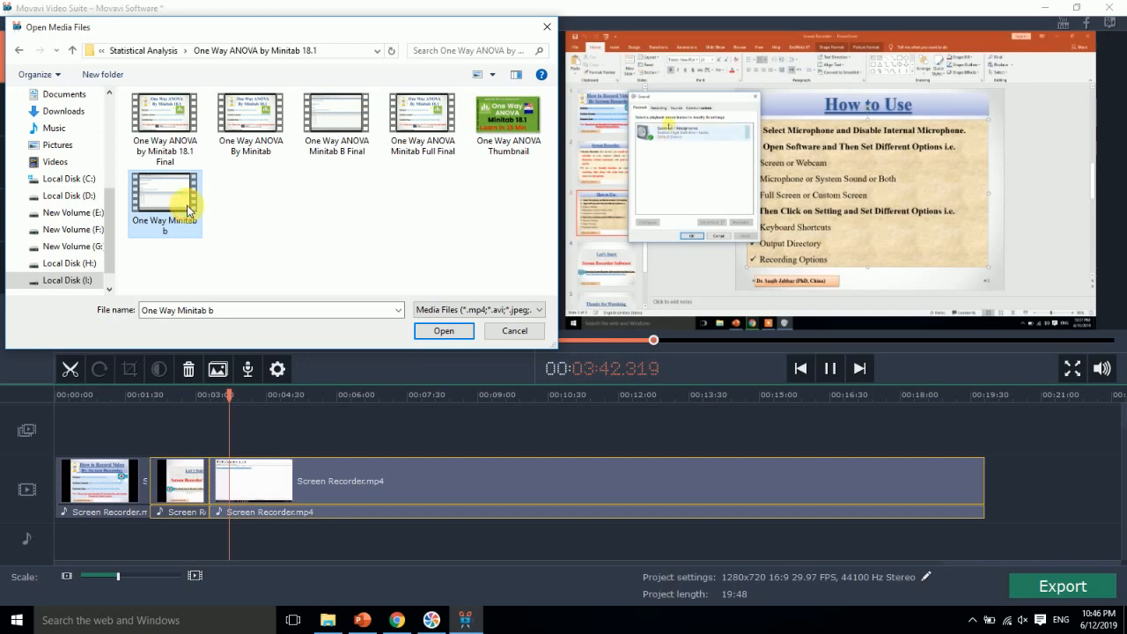
double_click(186, 211)
drag(1033, 486, 299, 484)
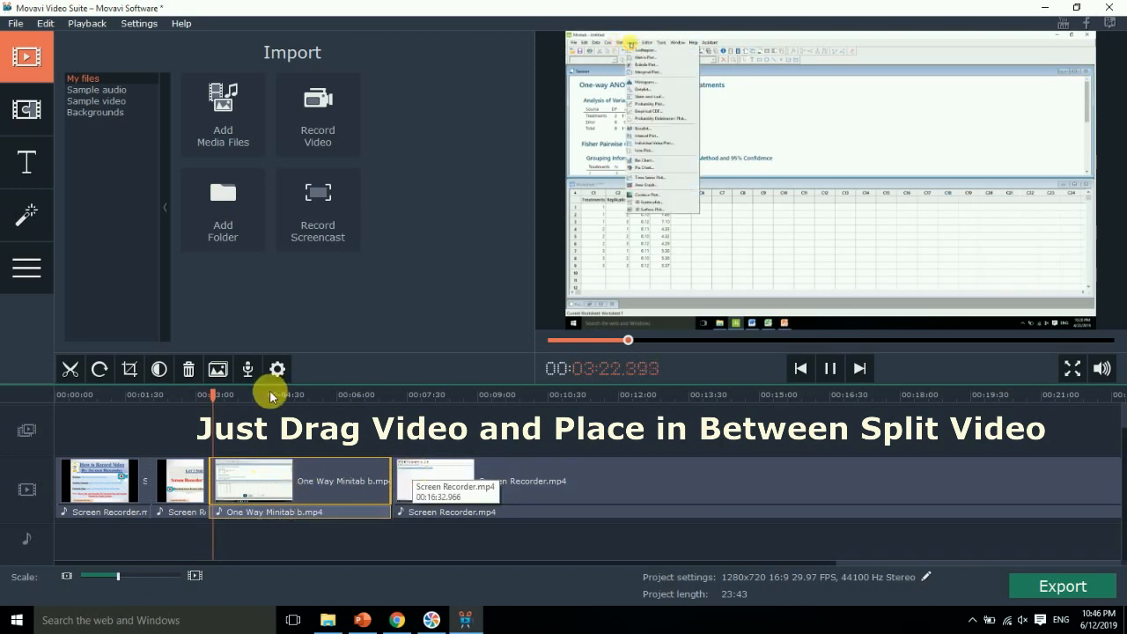
drag(223, 397, 328, 403)
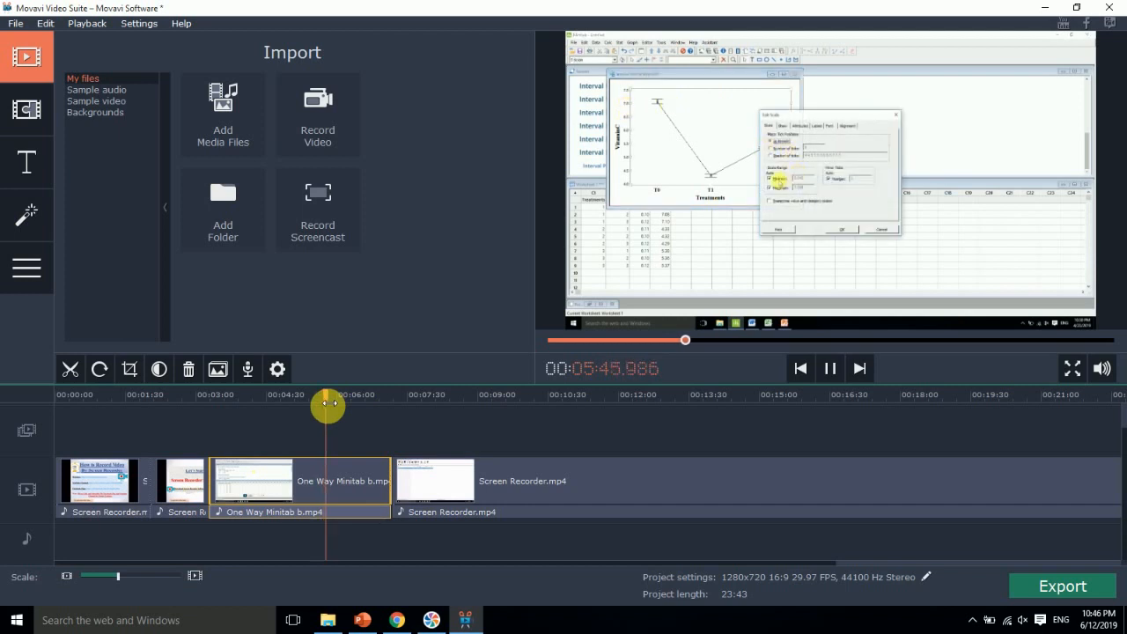
Look through the Transitions, Titles and Filters collections and return to the media import options
click(27, 111)
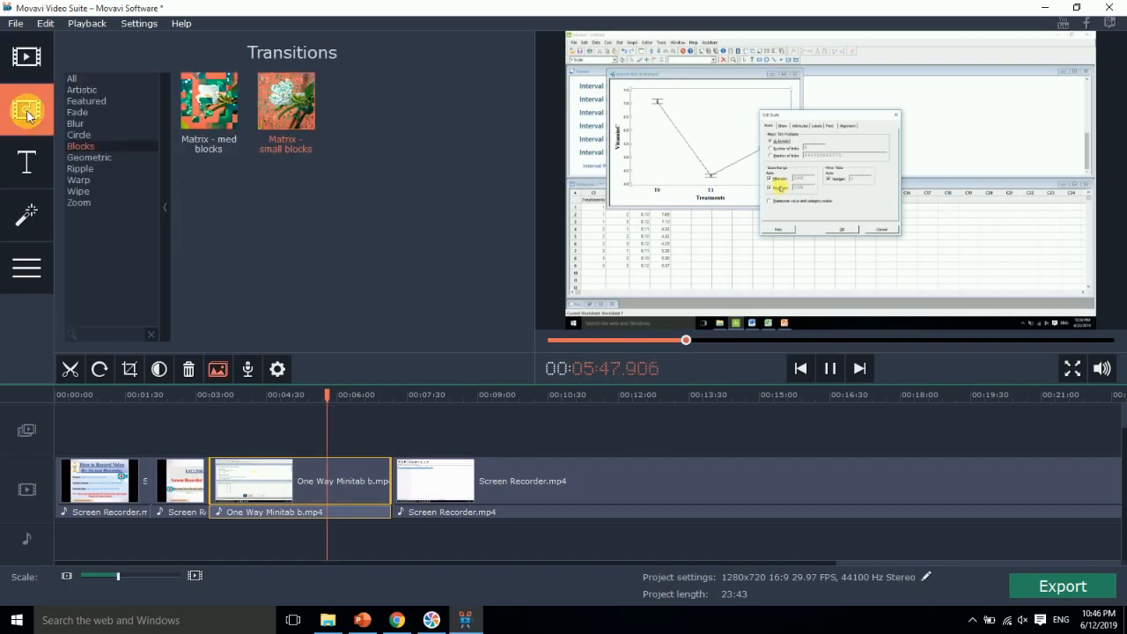
click(35, 177)
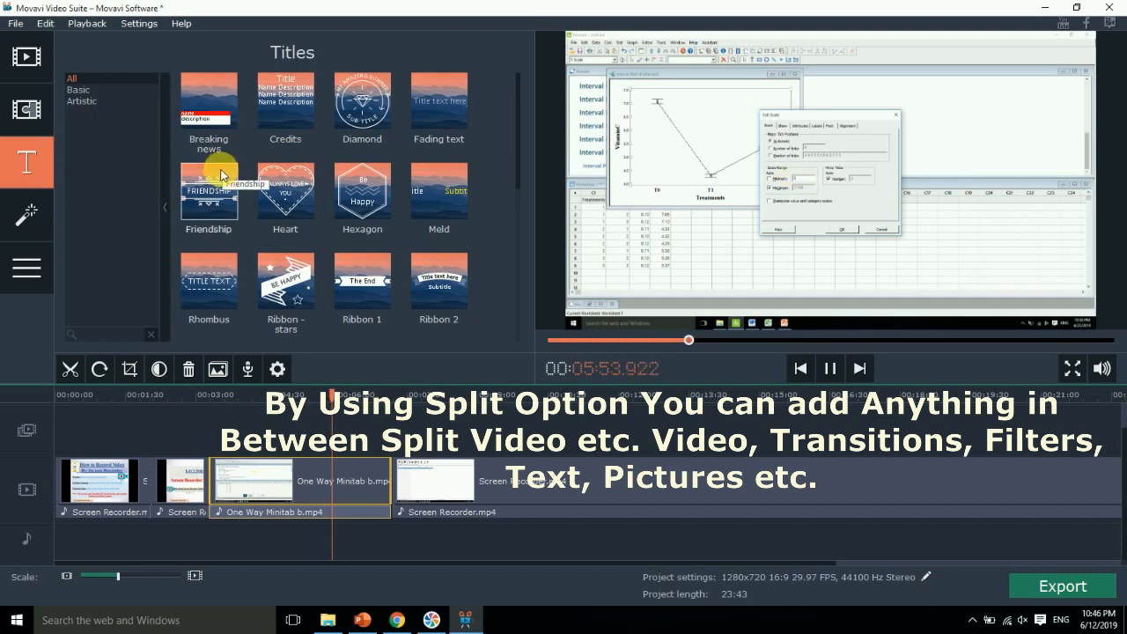
click(25, 109)
click(40, 218)
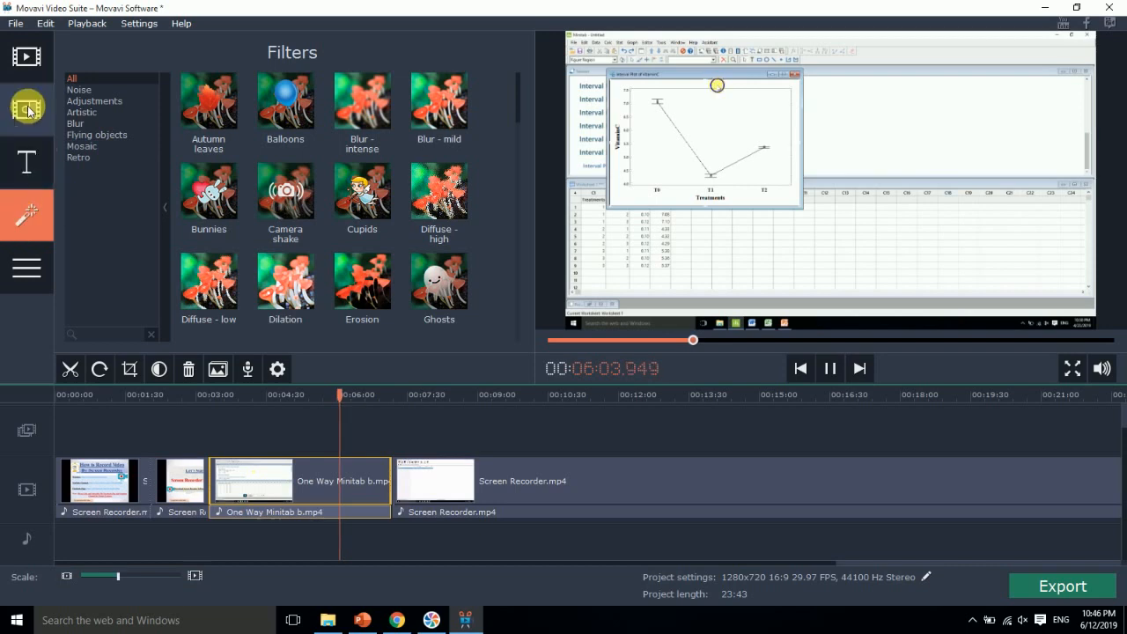
click(29, 61)
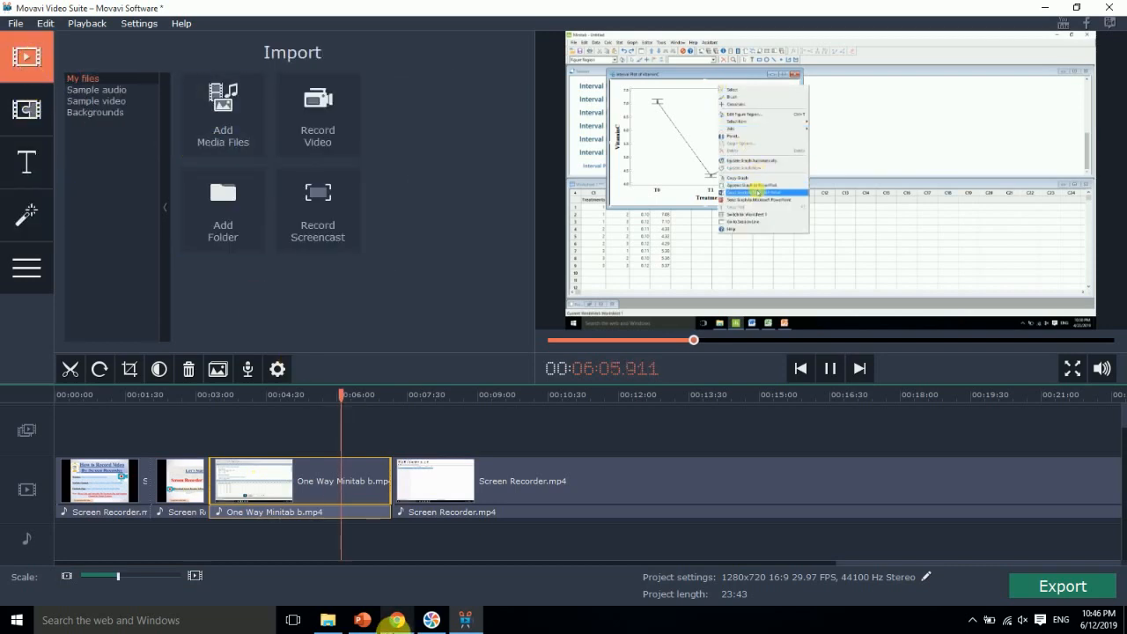
Check the How to Use slide in PowerPoint, return to Movavi, enlarge the timeline scale and pause the last clip at about 08:04
click(361, 622)
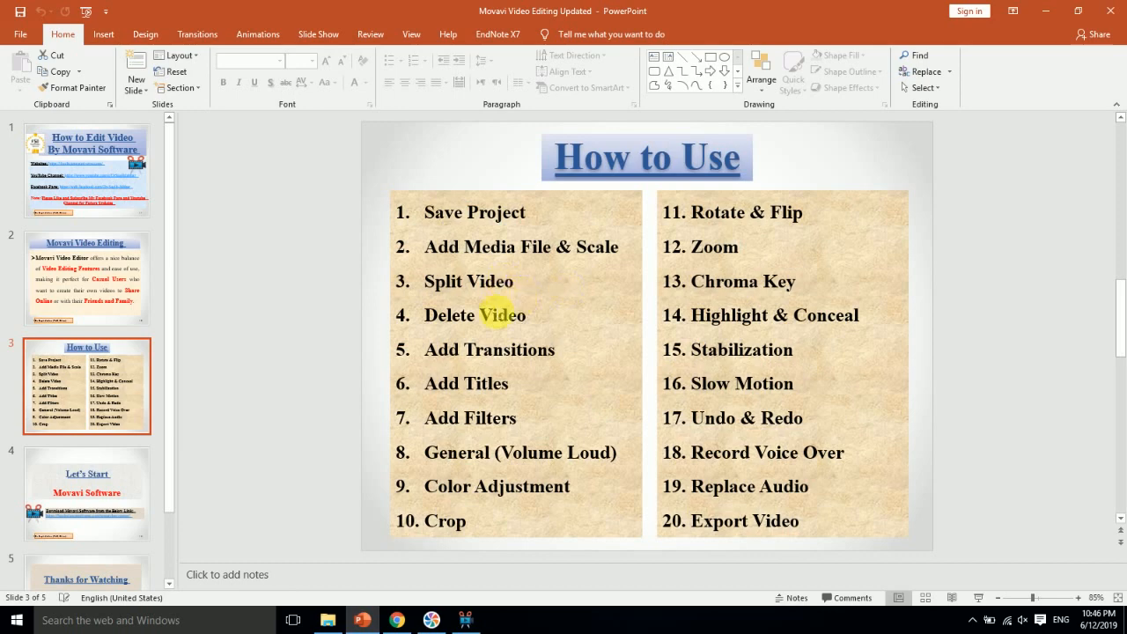
click(362, 618)
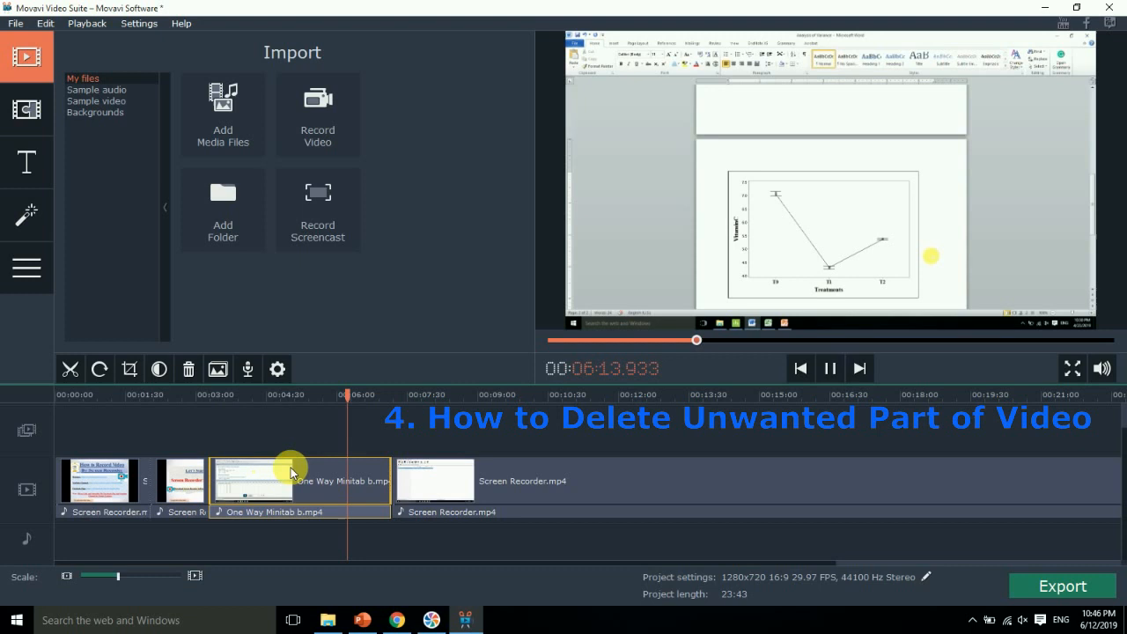
drag(344, 393, 439, 398)
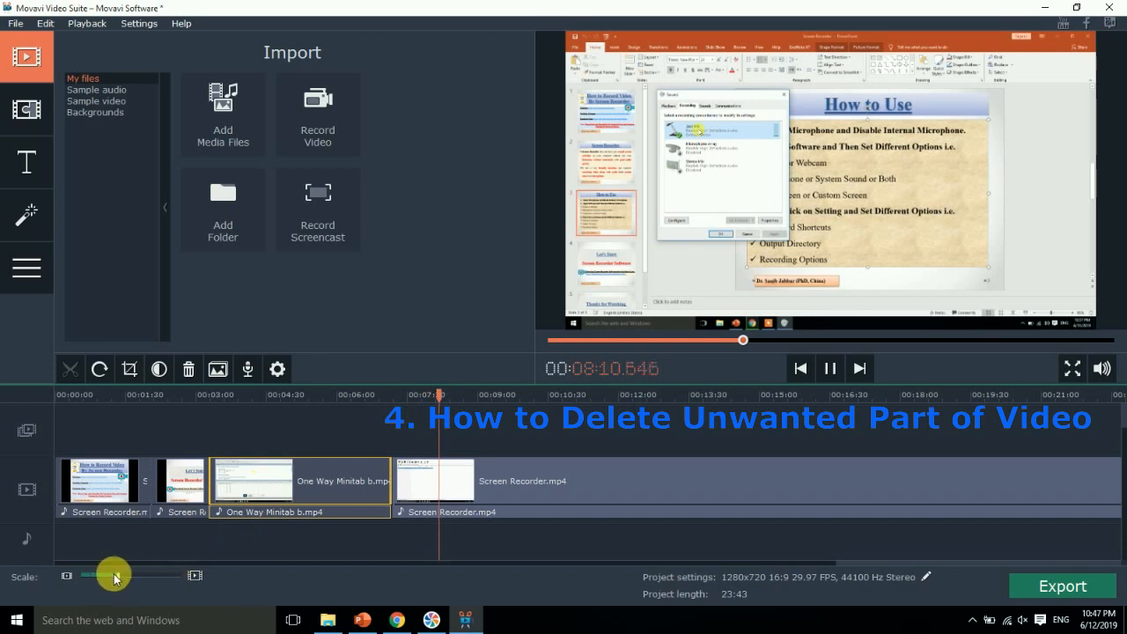
drag(118, 575, 129, 575)
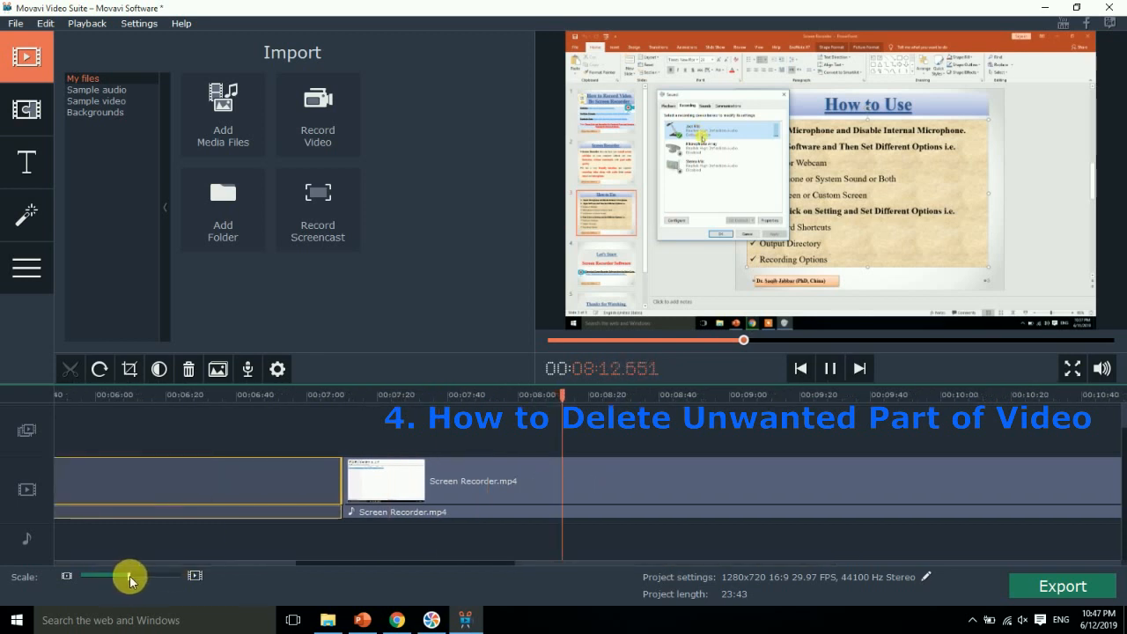
click(828, 368)
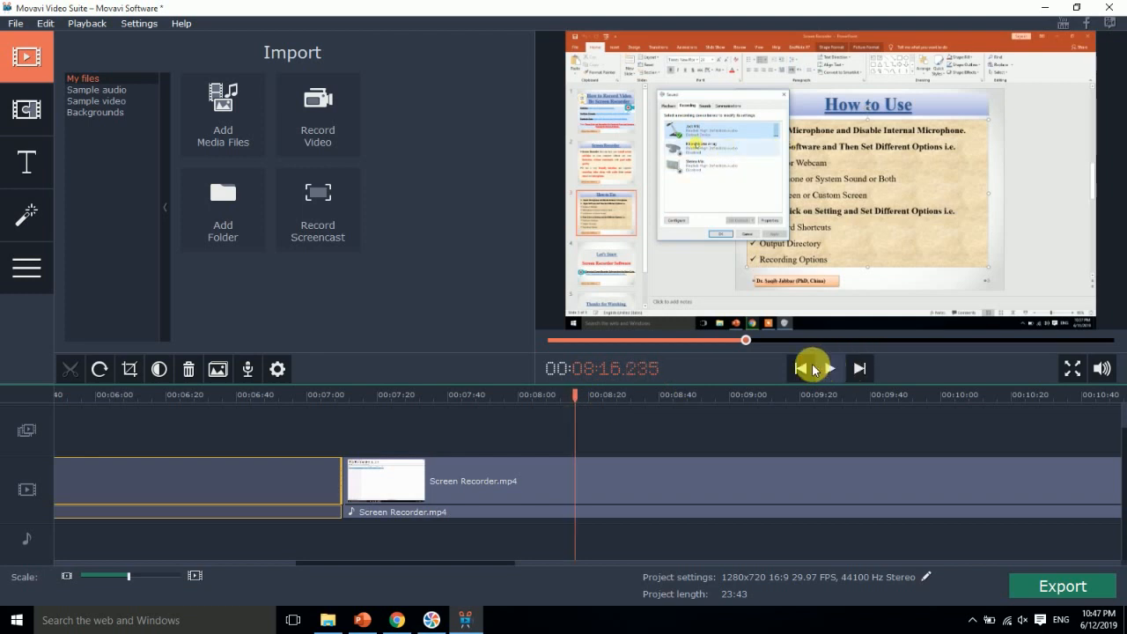
drag(579, 396, 535, 393)
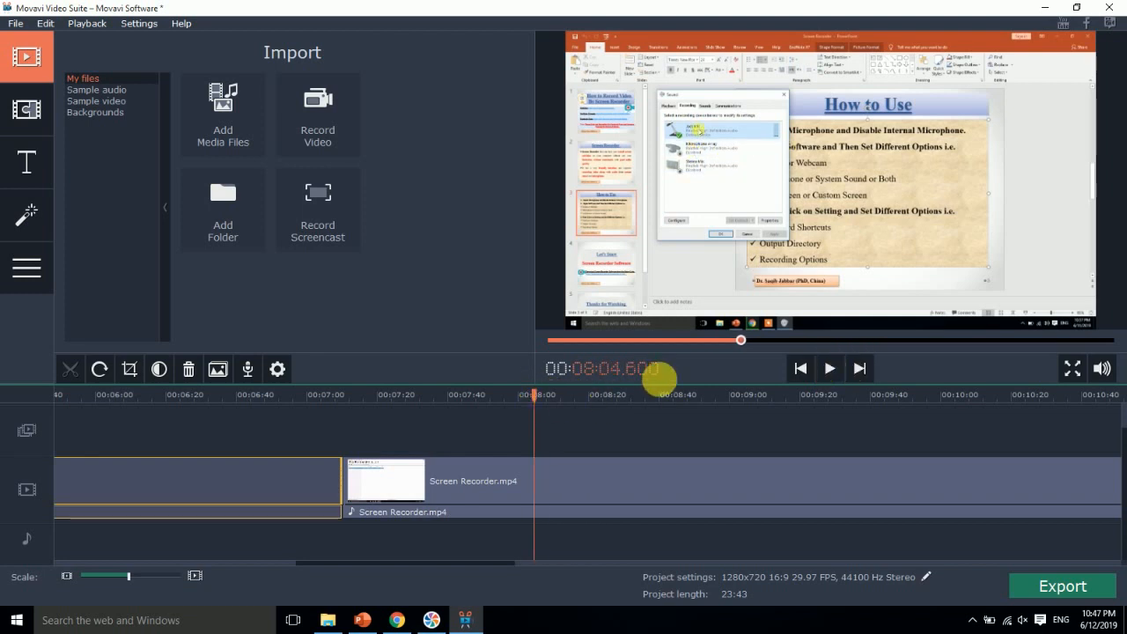
Select the Screen Recorder clip that follows One Way Minitab b and split it at about 08:10
click(543, 478)
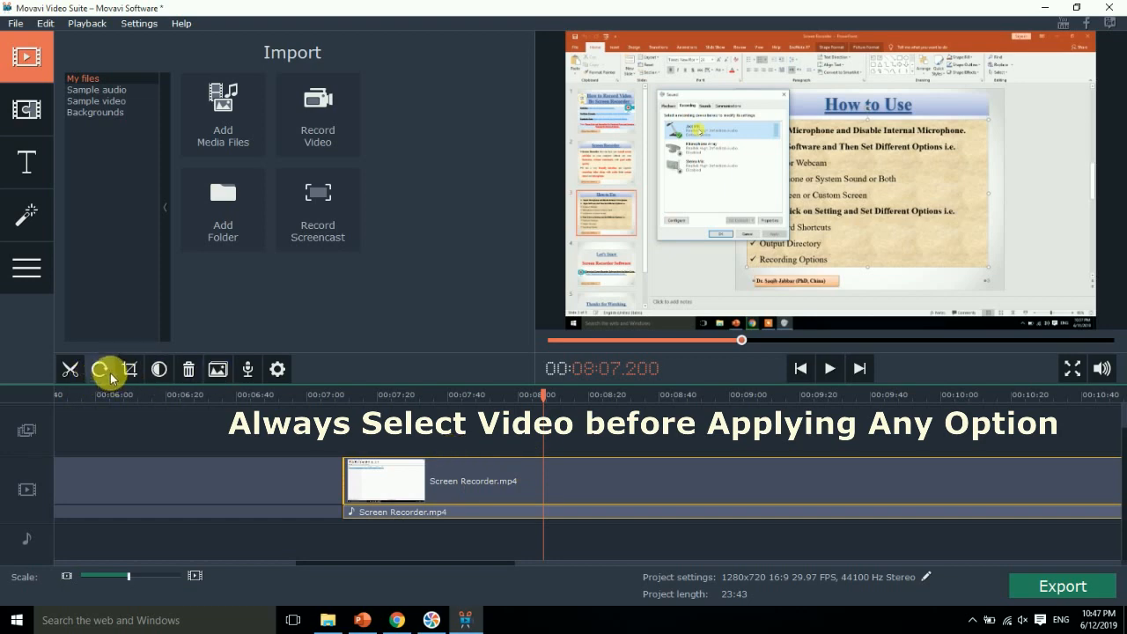
click(288, 498)
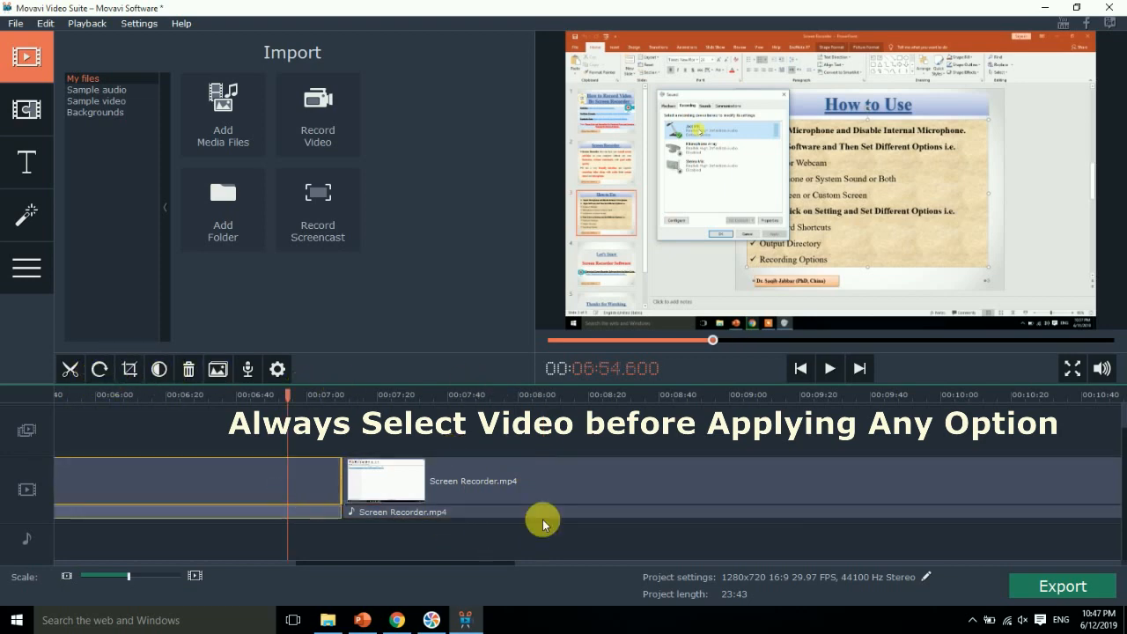
click(510, 542)
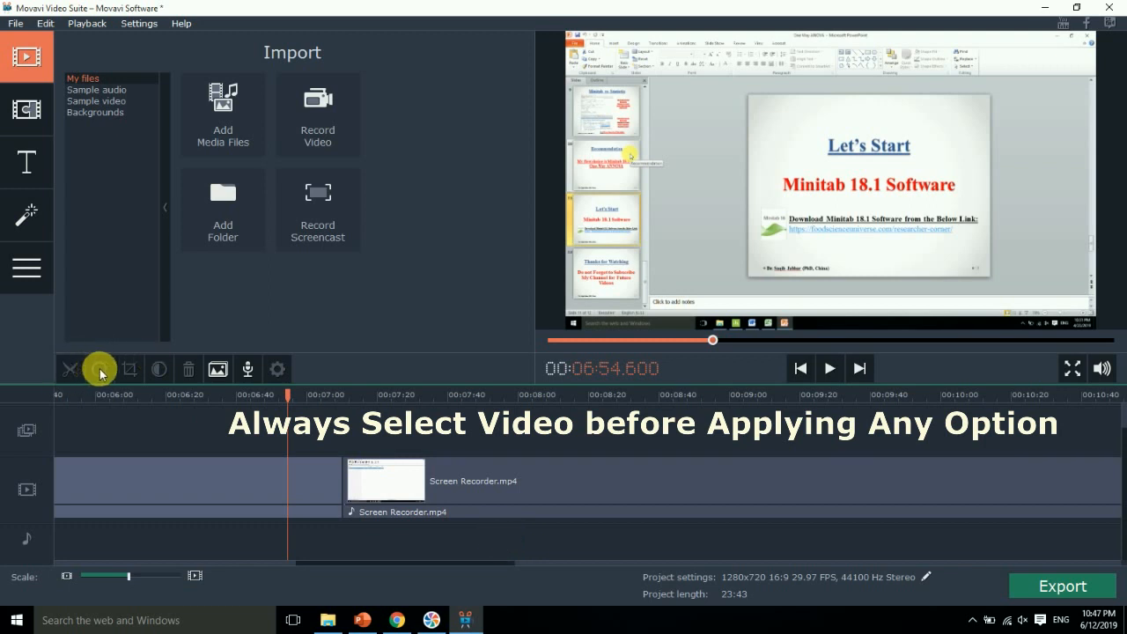
click(555, 482)
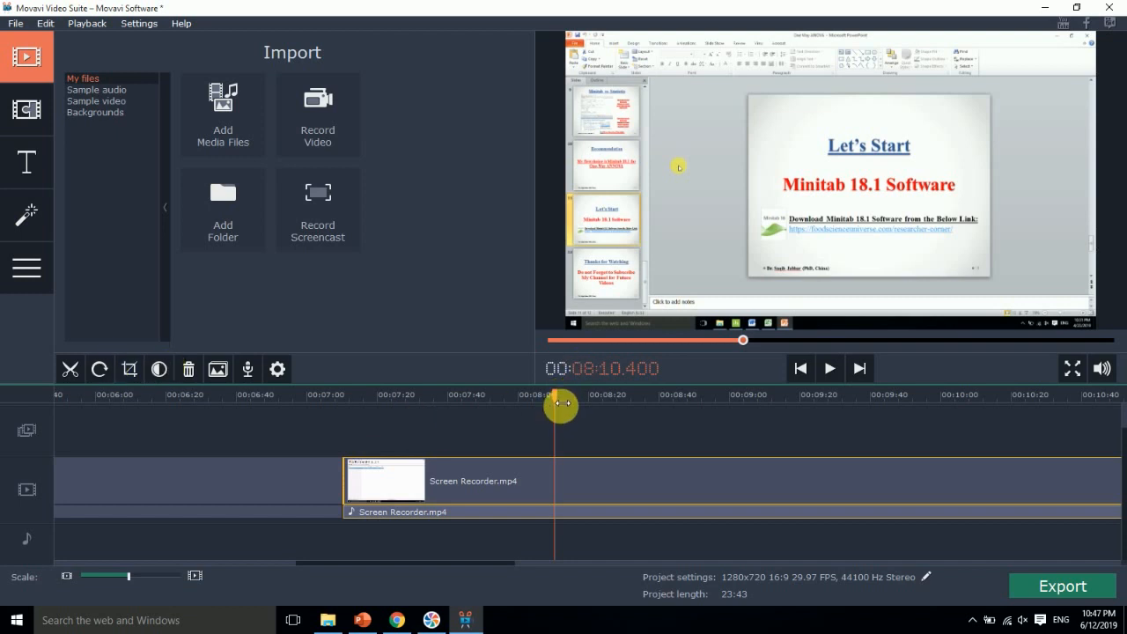
click(64, 377)
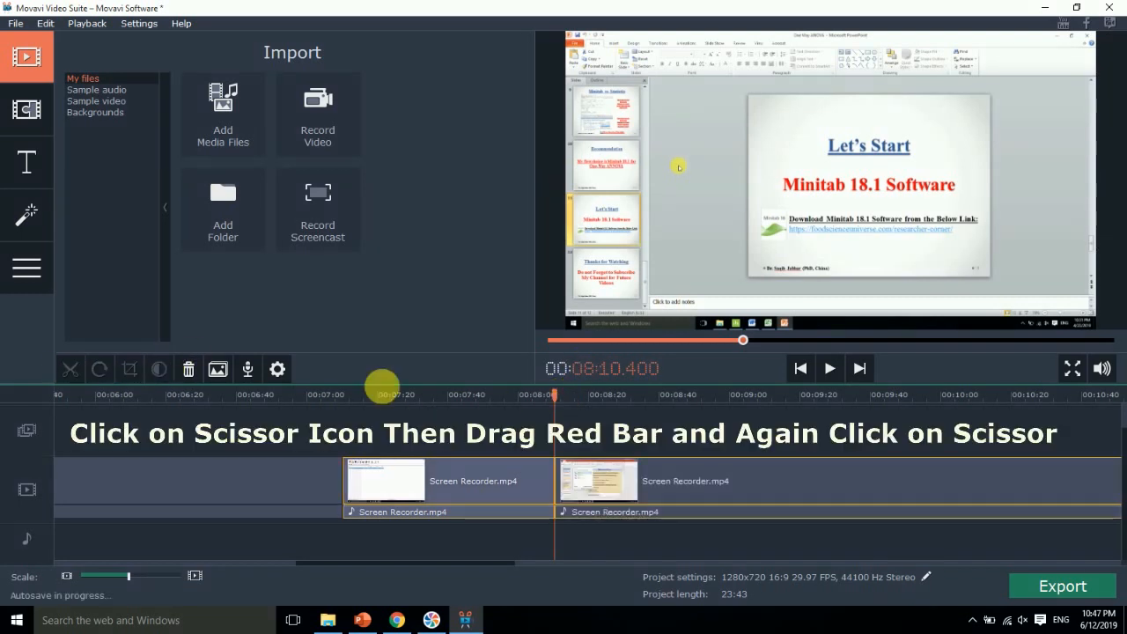
Split the clip again at about 08:17 and delete the short part between the two cuts
drag(560, 395, 584, 397)
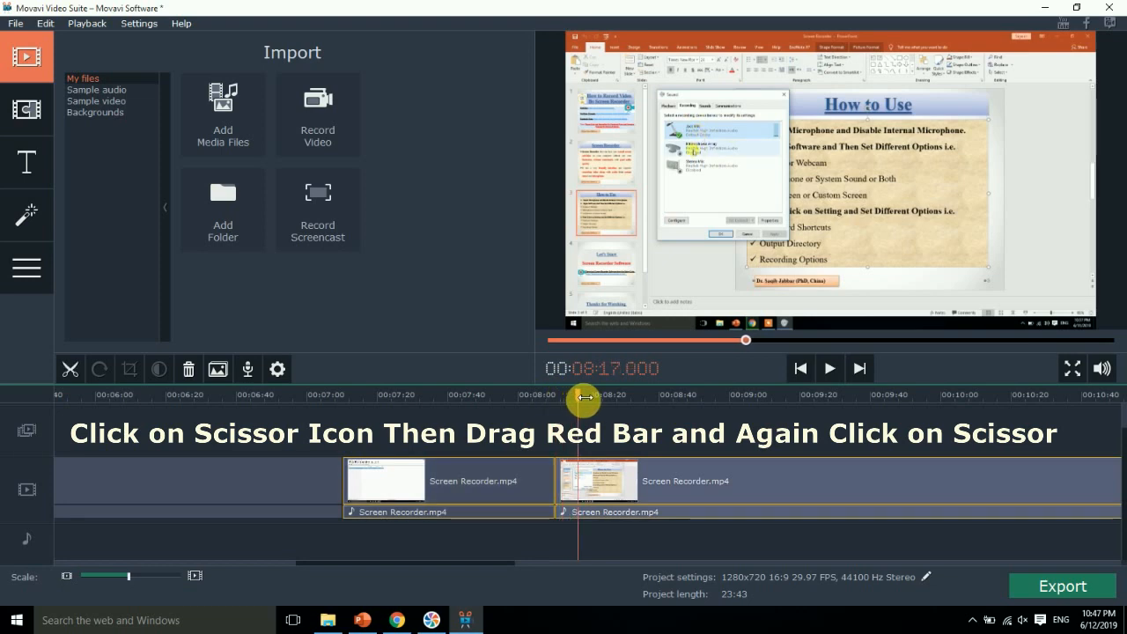
click(72, 369)
click(568, 490)
click(568, 491)
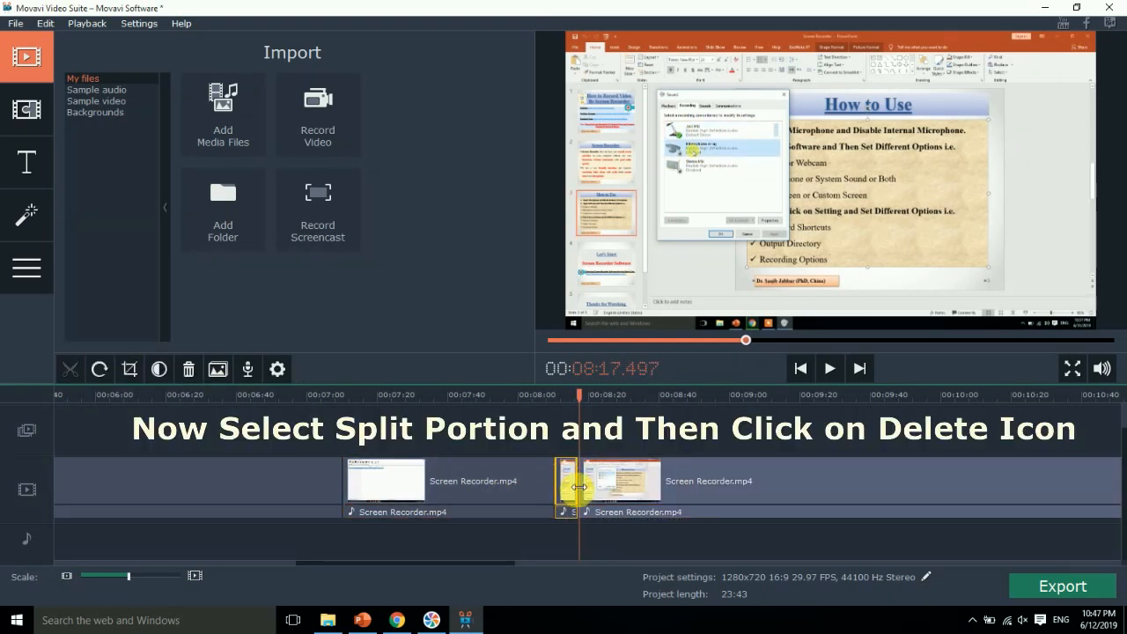
click(189, 374)
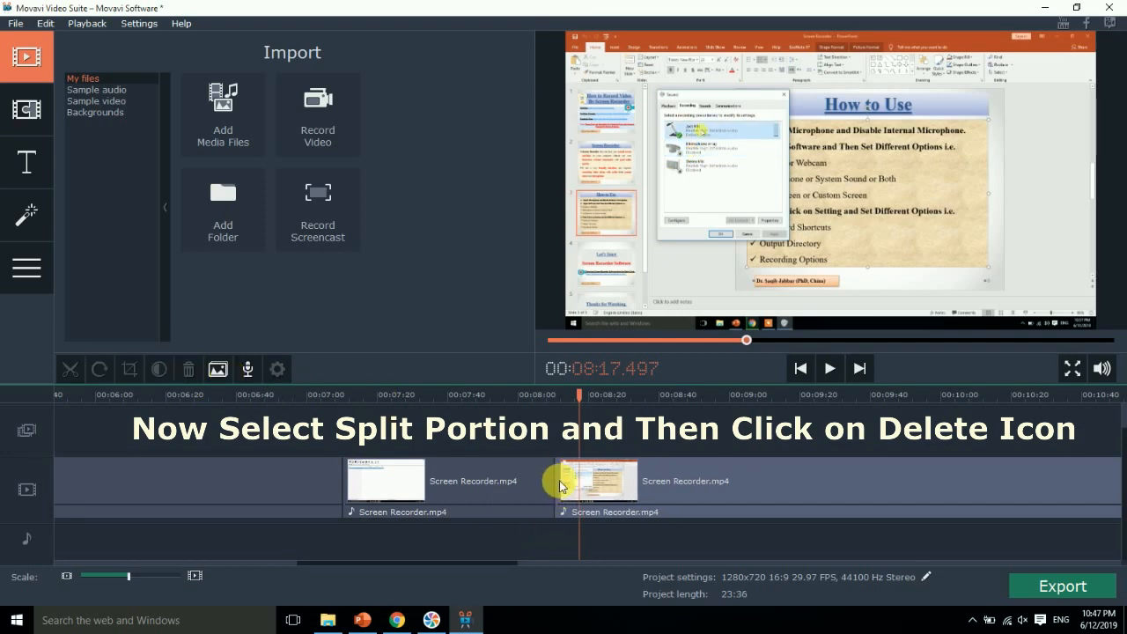
Review the join near 08:12, and undo the deletion and the last split
drag(586, 397, 563, 395)
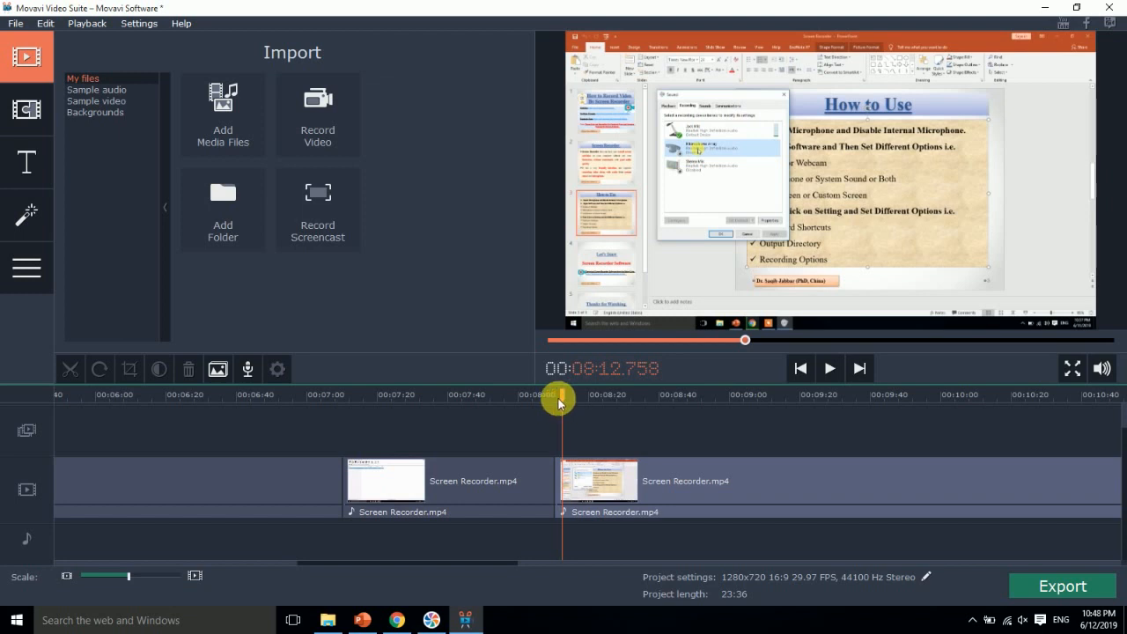
key(ctrl+z)
key(ctrl+z)
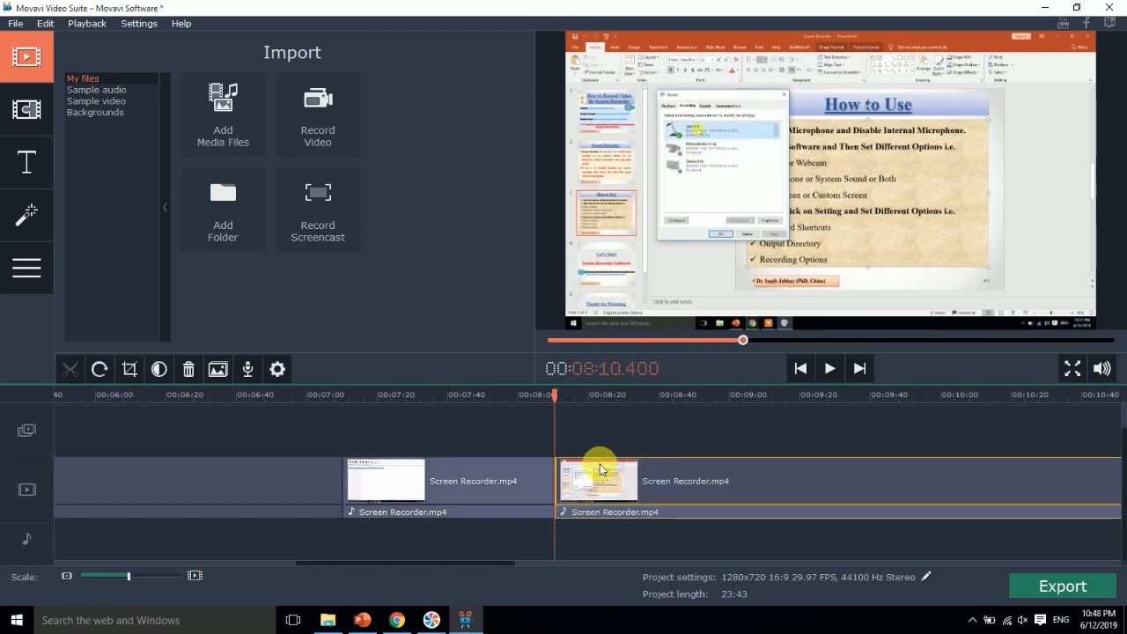
Split the last Screen Recorder part at about 08:16 and 08:35, and delete the part between these two cuts
drag(558, 394, 576, 396)
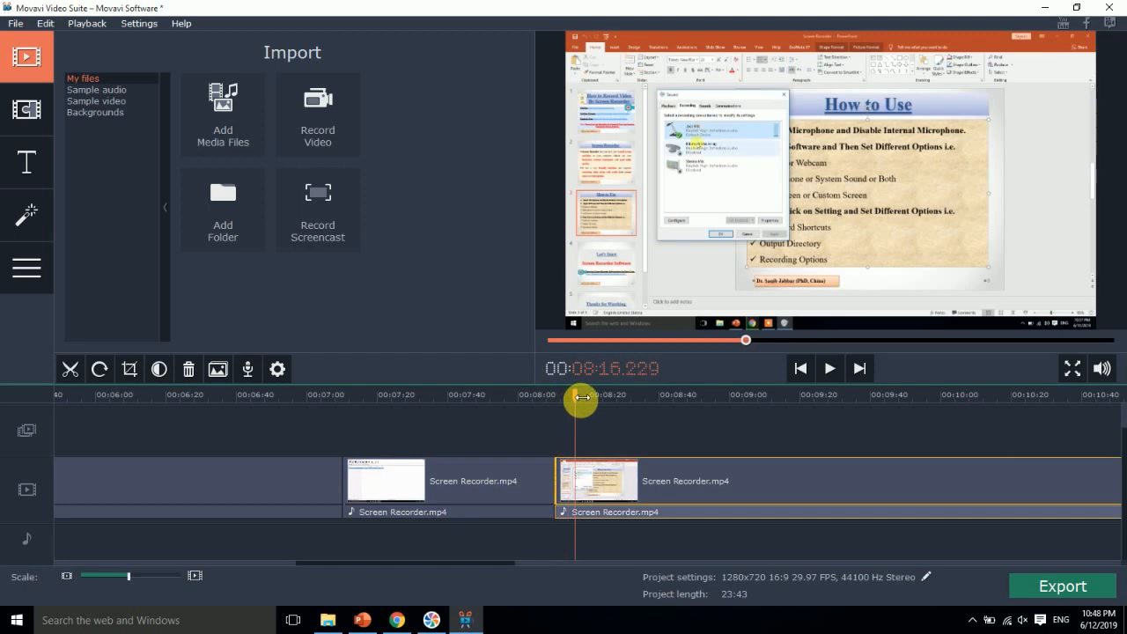
click(70, 368)
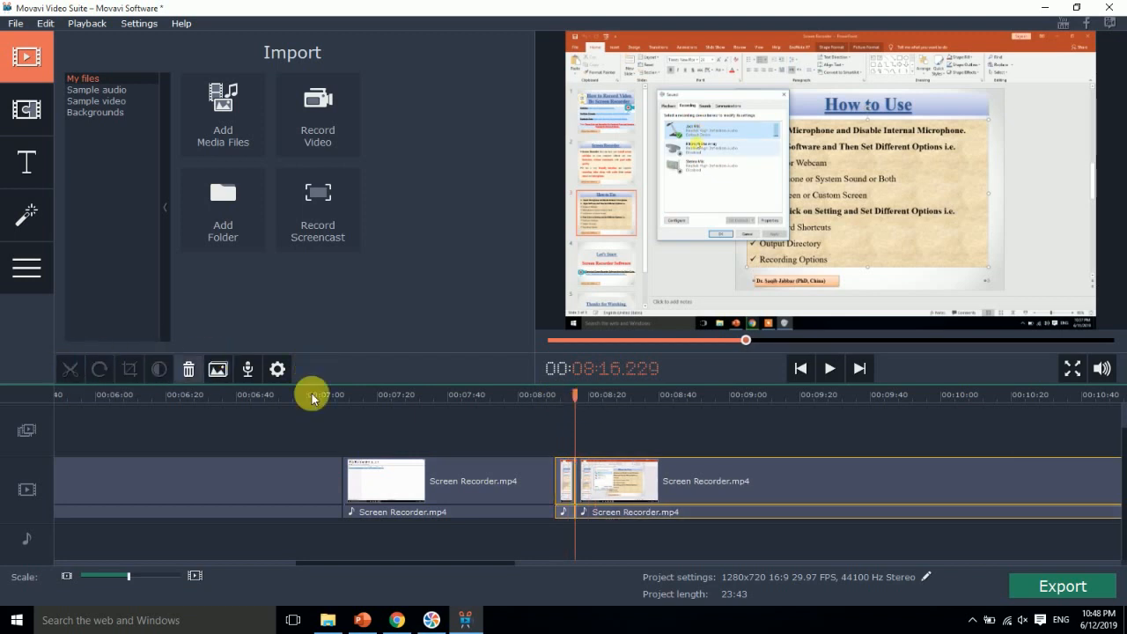
drag(572, 396, 643, 403)
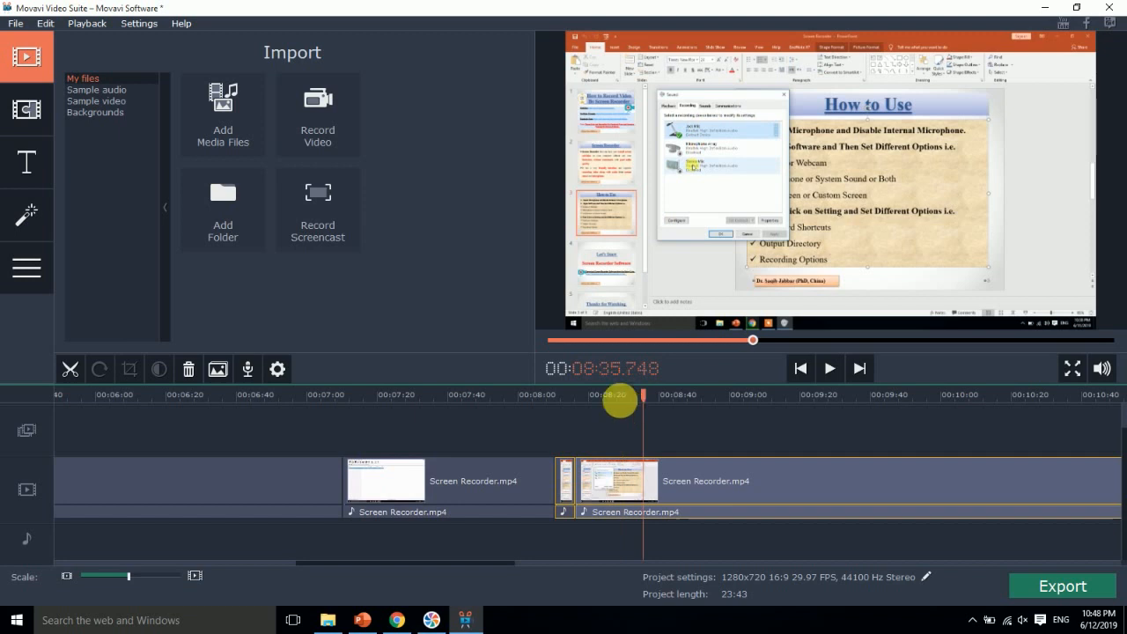
click(70, 370)
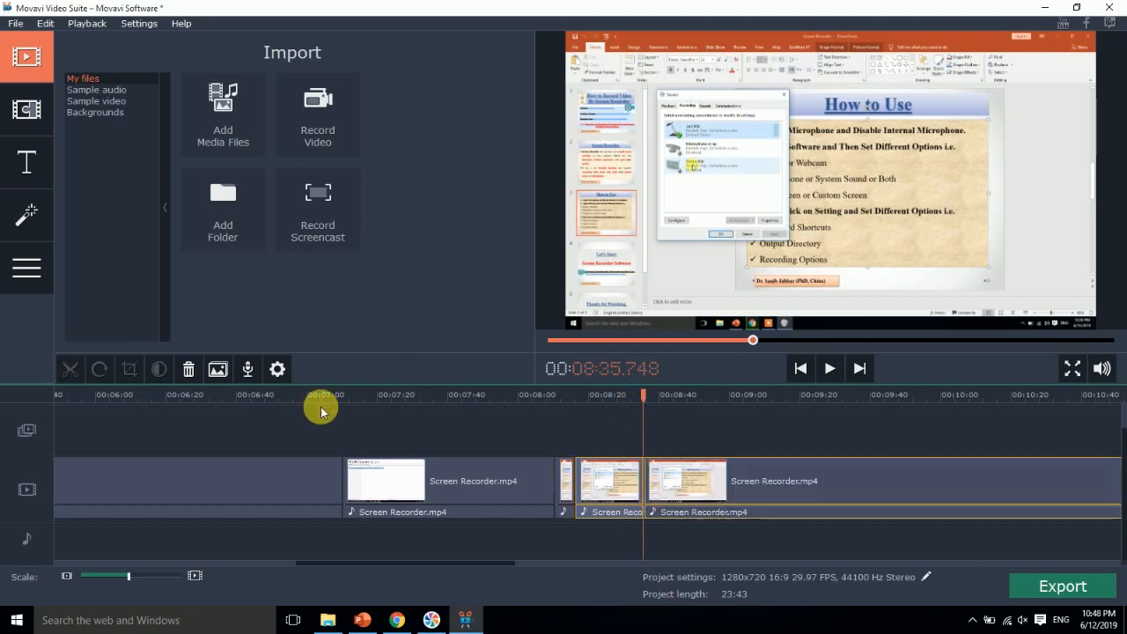
click(610, 483)
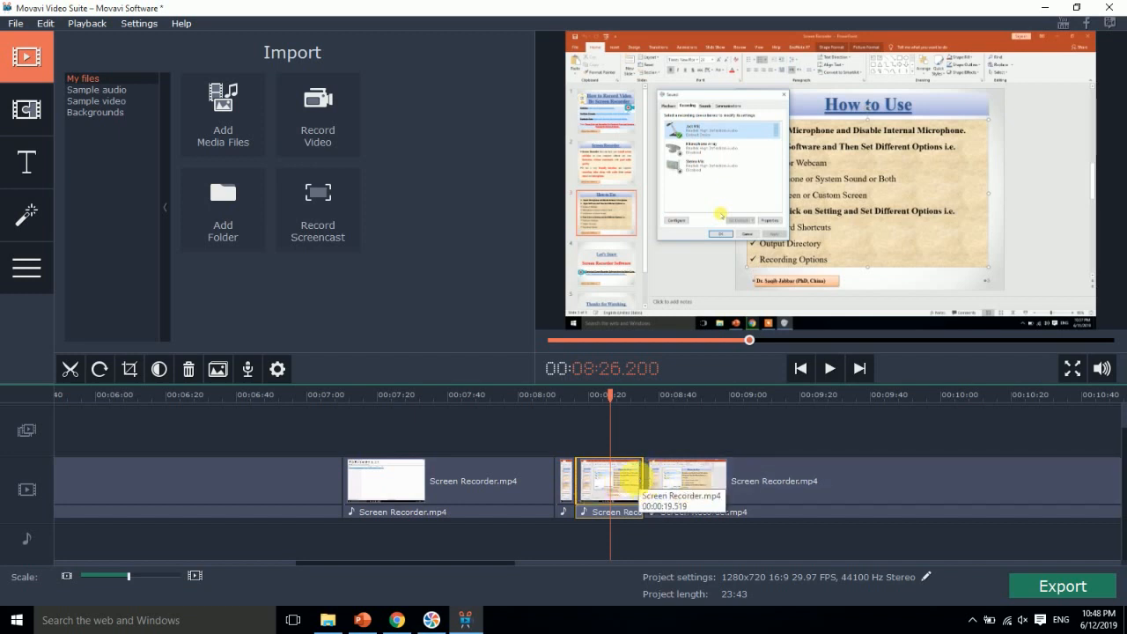
click(190, 371)
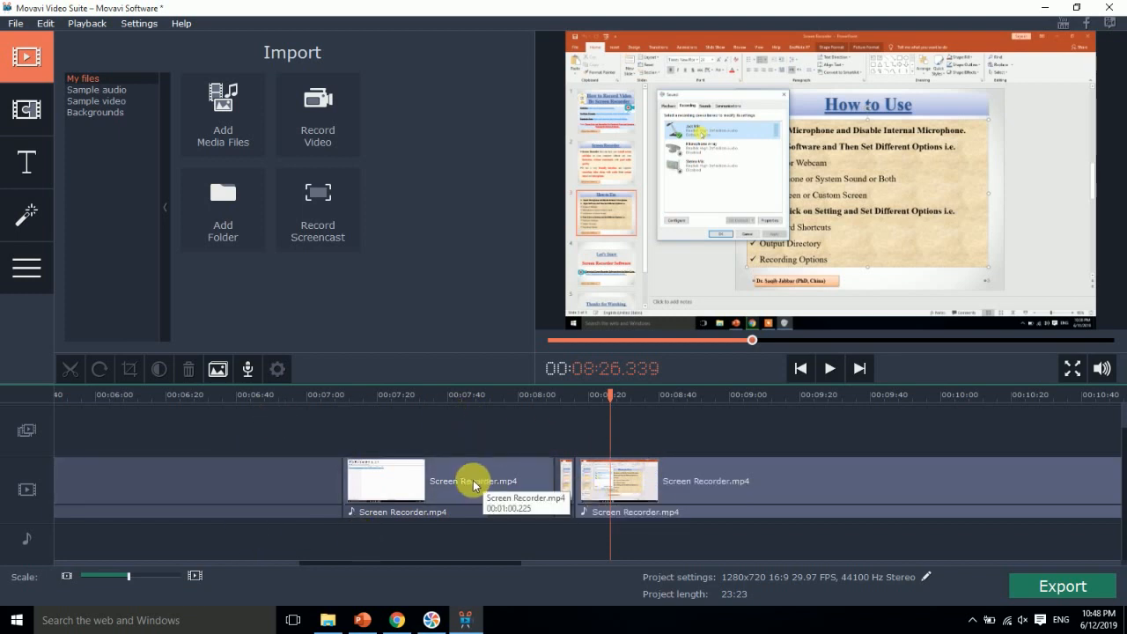
Check the How to Use slide in PowerPoint, return to Movavi, and place and play the Ripple - from center transition after One Way Minitab b
click(360, 620)
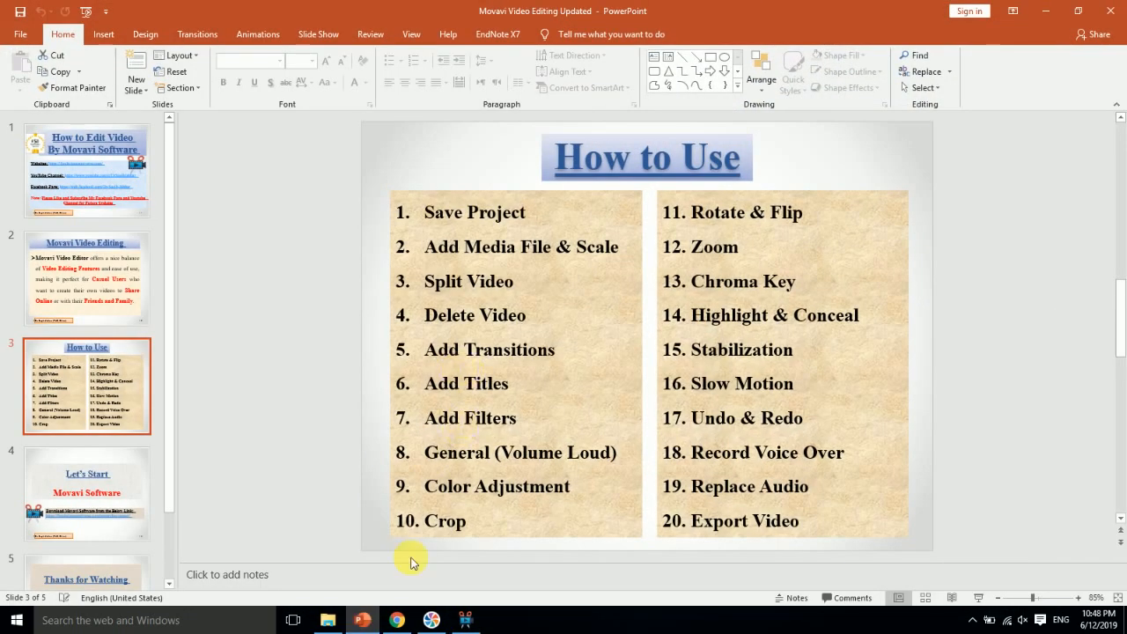
click(362, 619)
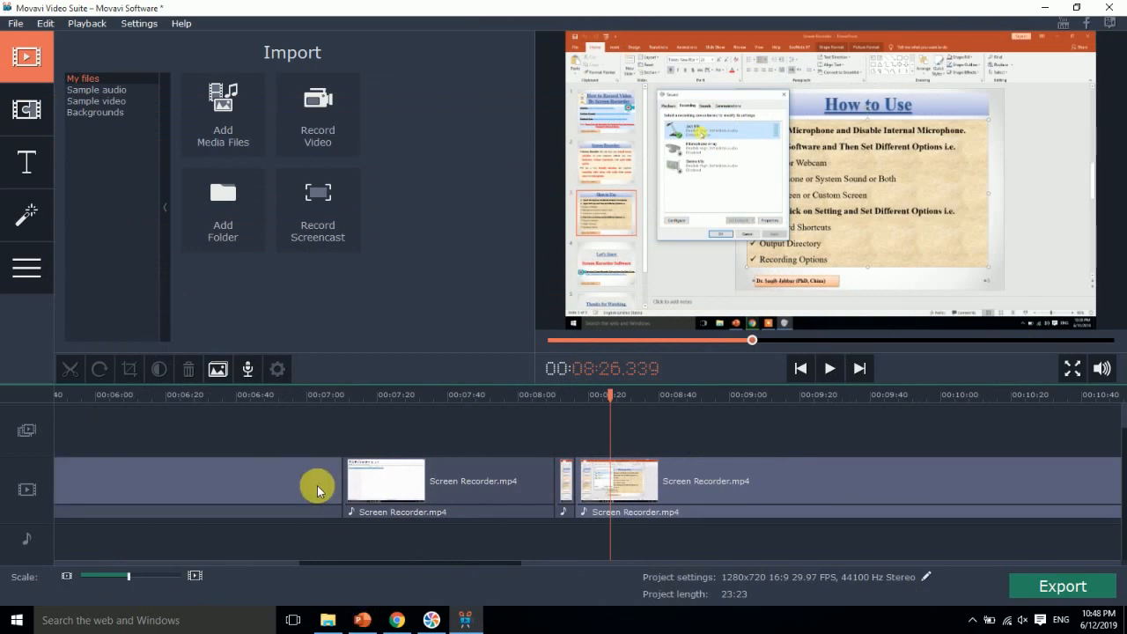
click(349, 474)
click(27, 112)
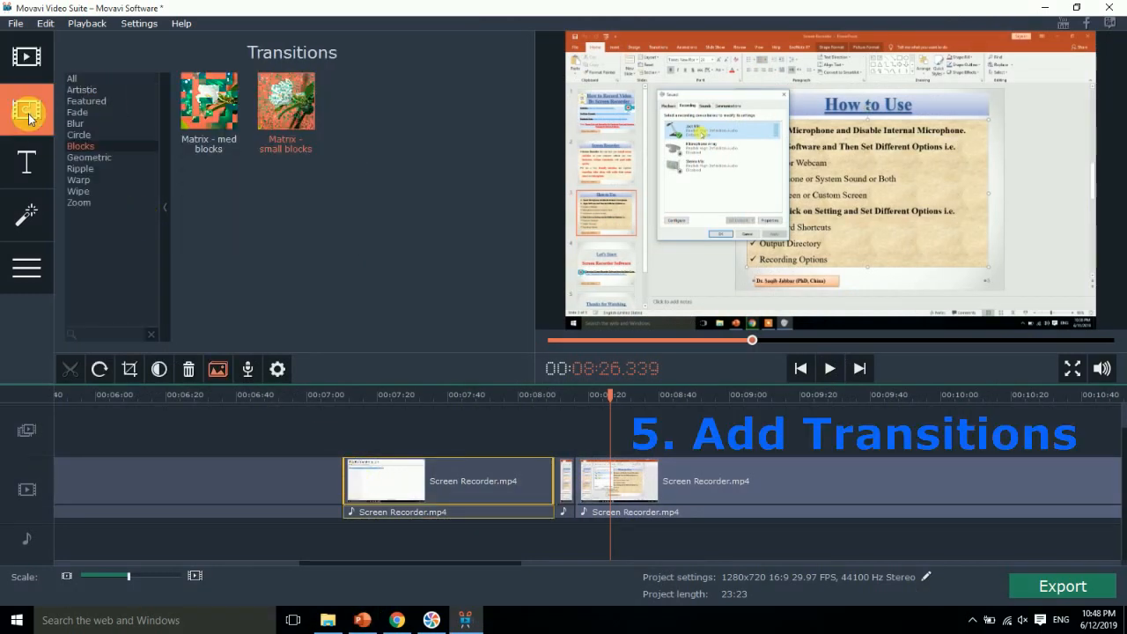
click(78, 170)
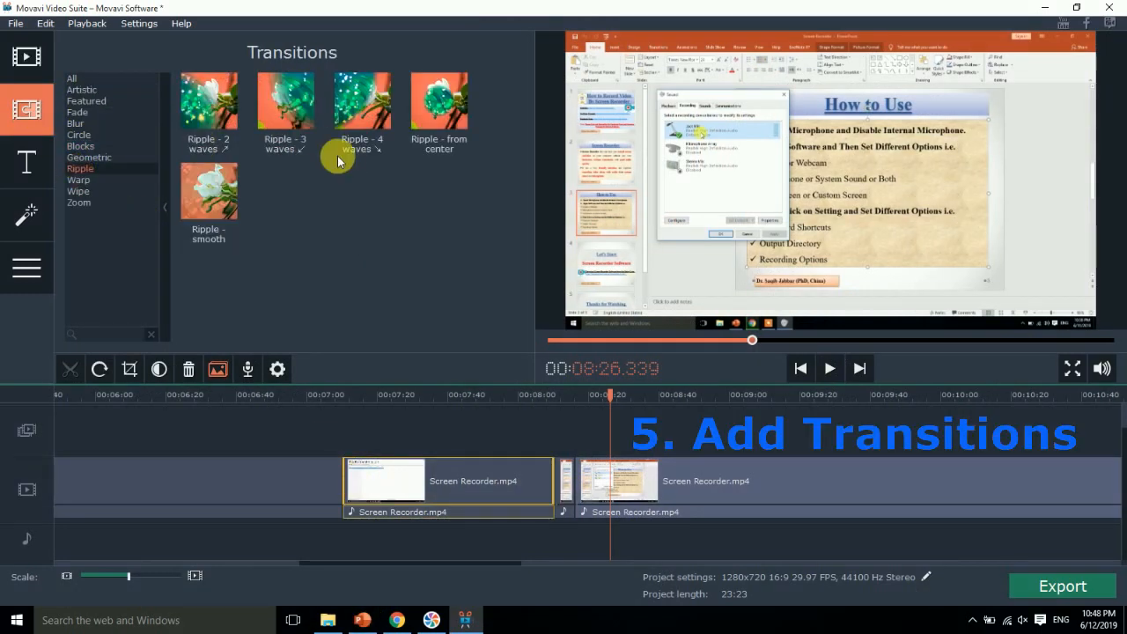
click(443, 111)
drag(443, 111, 342, 489)
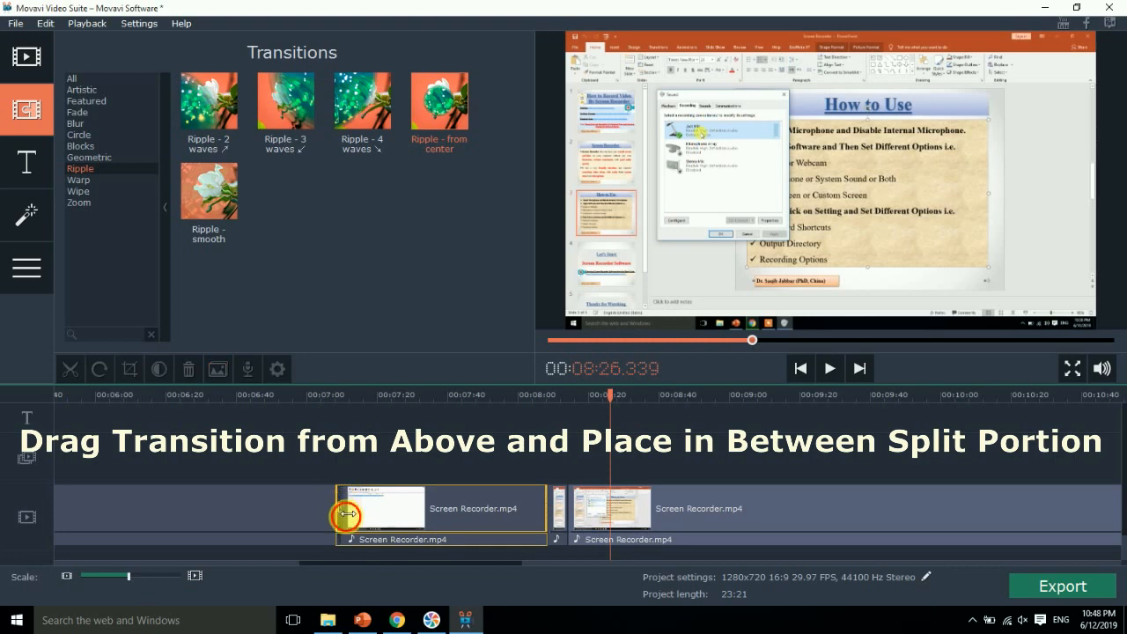
click(347, 514)
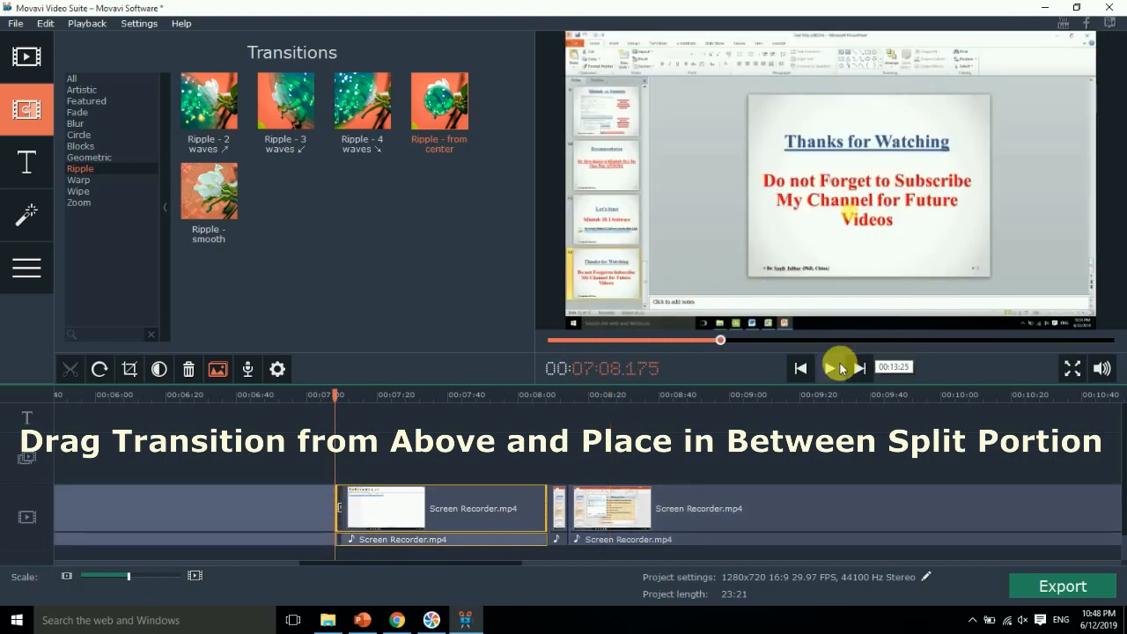
click(832, 369)
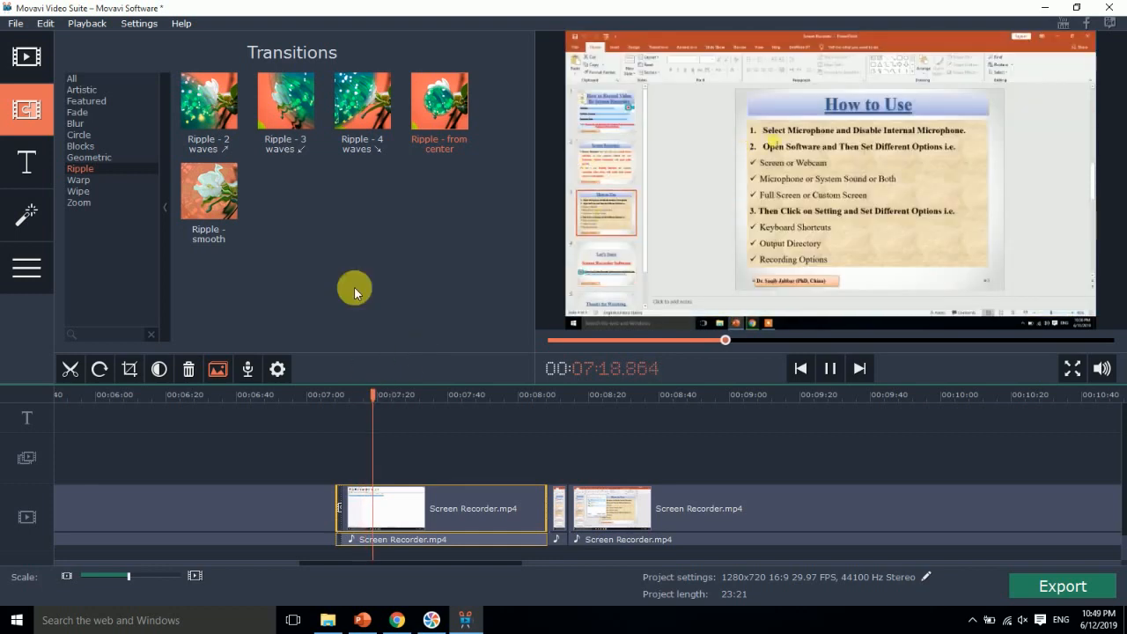
Place the Ripple - from center transition at the end of the selected Screen Recorder clip and play across it
drag(371, 123, 361, 413)
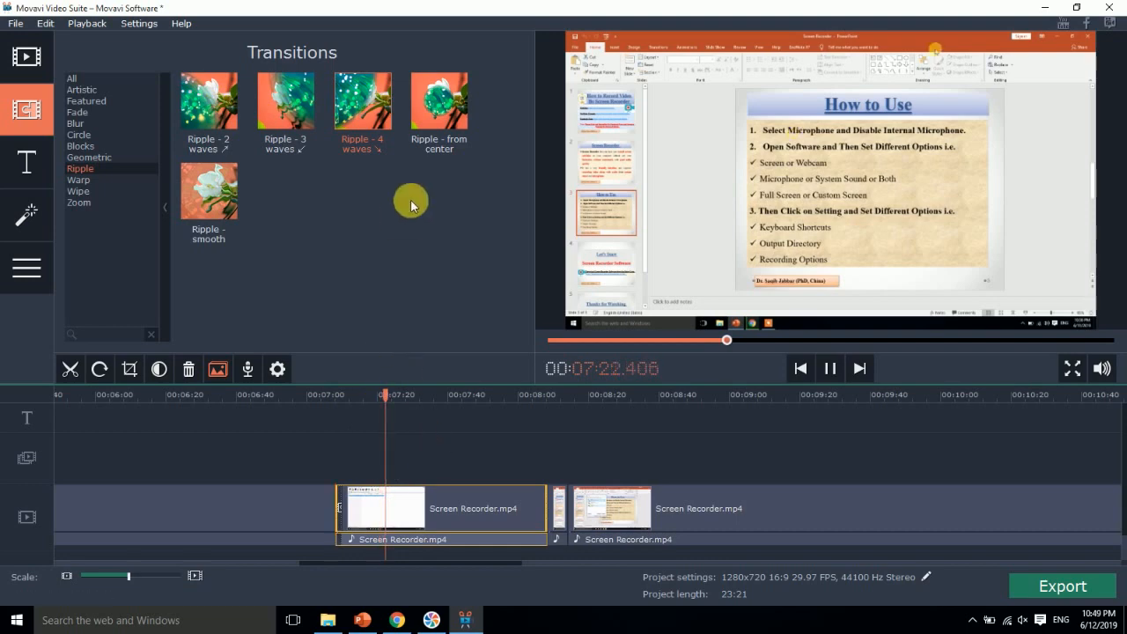
drag(439, 122, 529, 477)
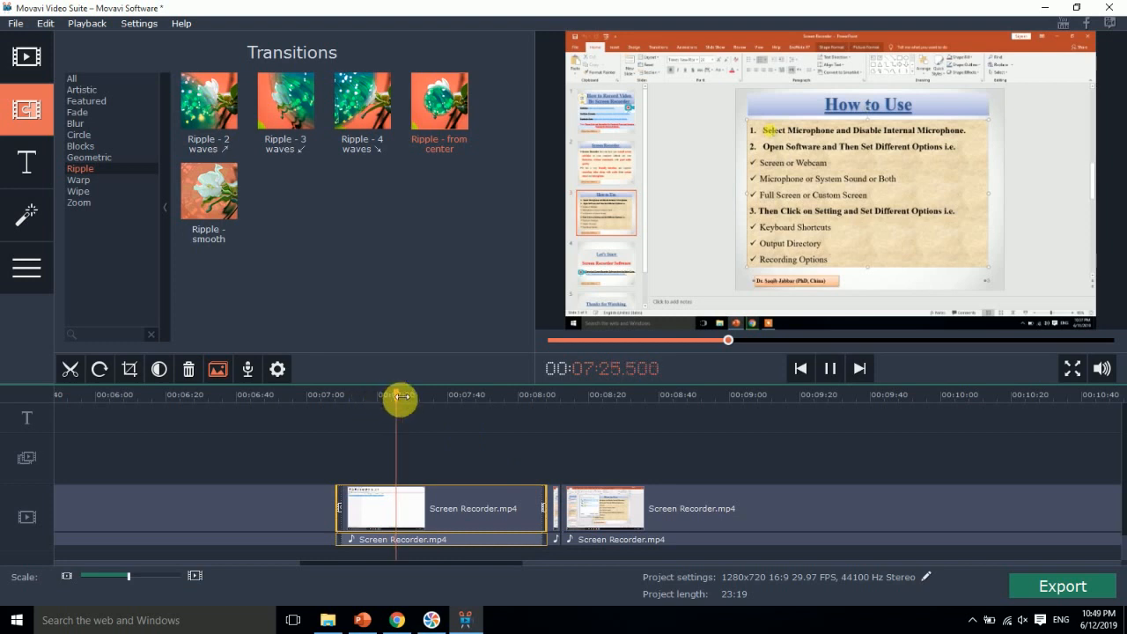
drag(397, 396, 547, 412)
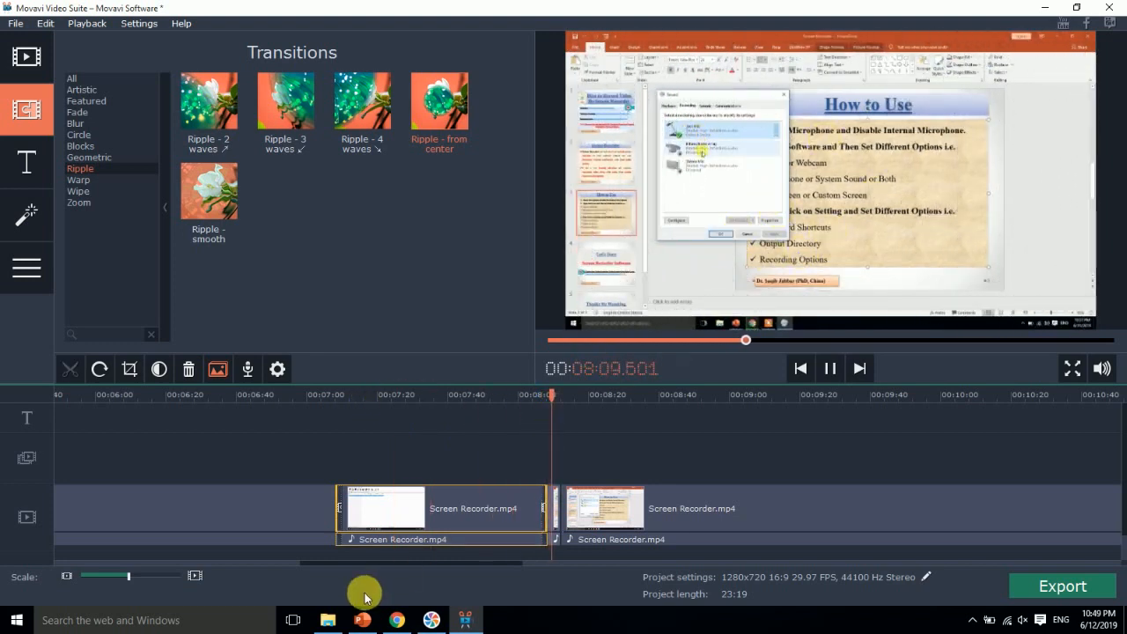
Glance at the How to Use slide in PowerPoint, return to Movavi, and browse the Blocks and Blur transitions
click(362, 620)
click(362, 620)
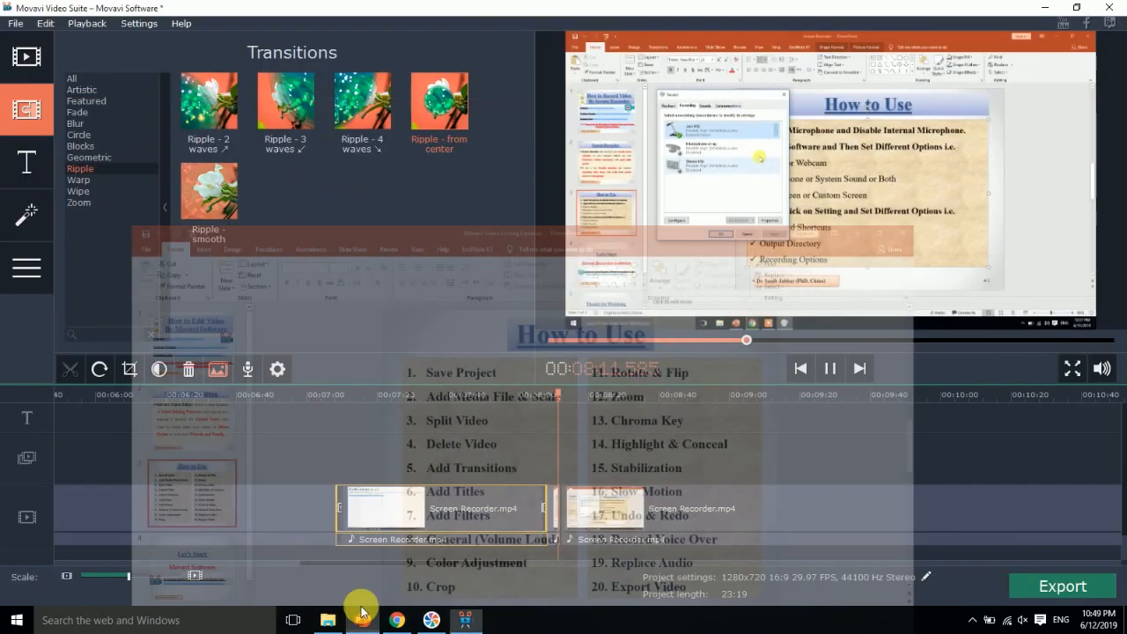
click(84, 147)
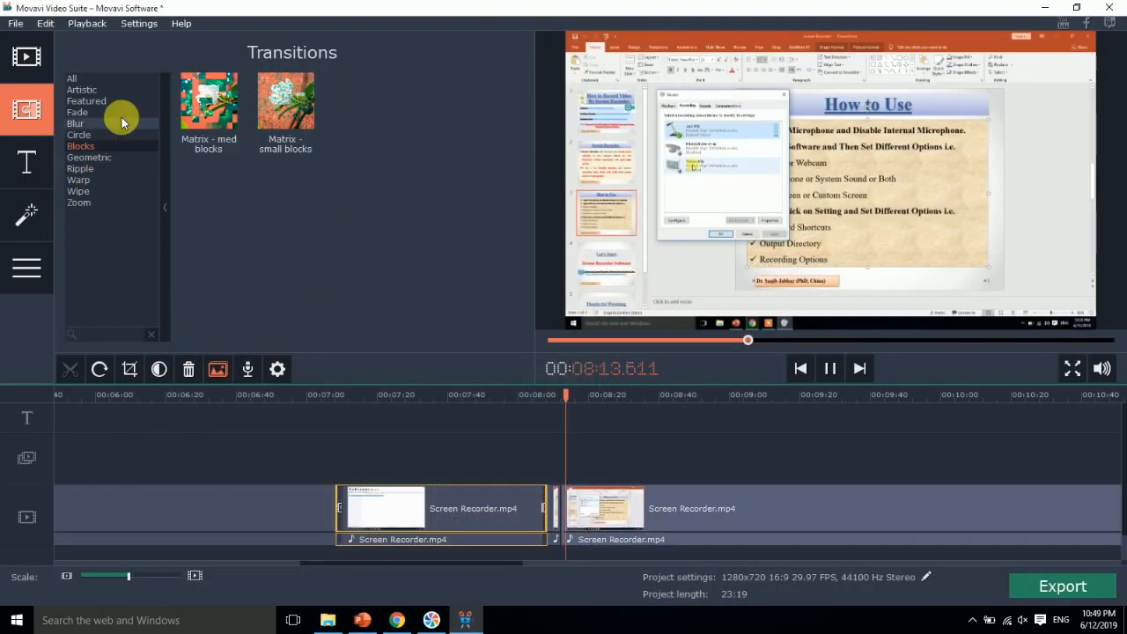
click(101, 122)
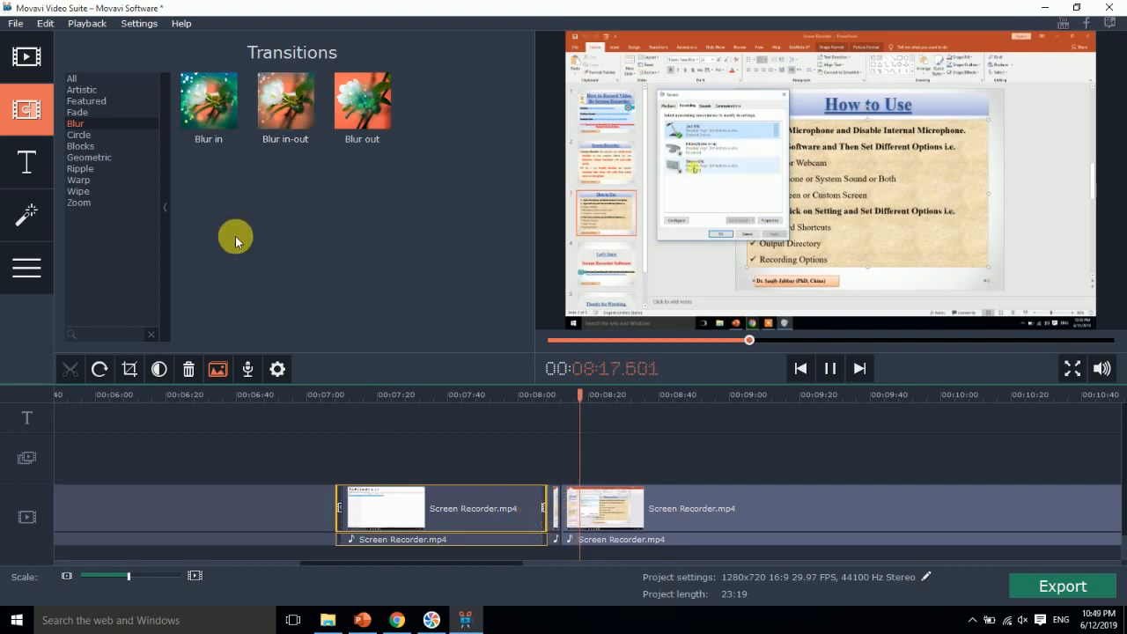
Check the How to Use slide in PowerPoint, return to Movavi Video Suite, and pause the preview at about 06:39
click(359, 621)
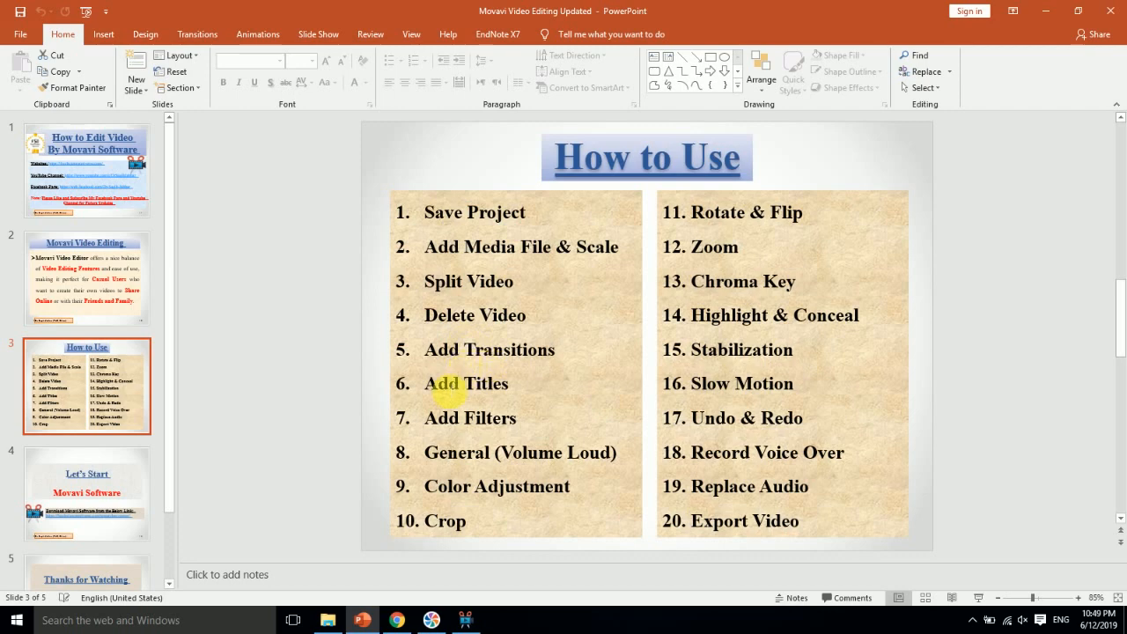
click(374, 607)
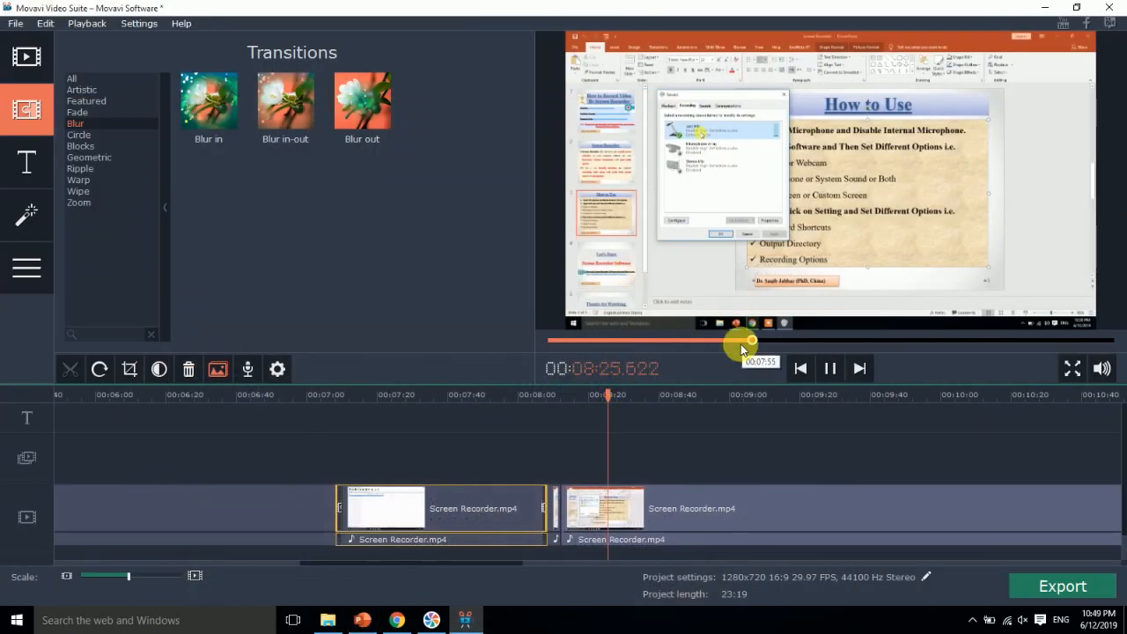
click(830, 368)
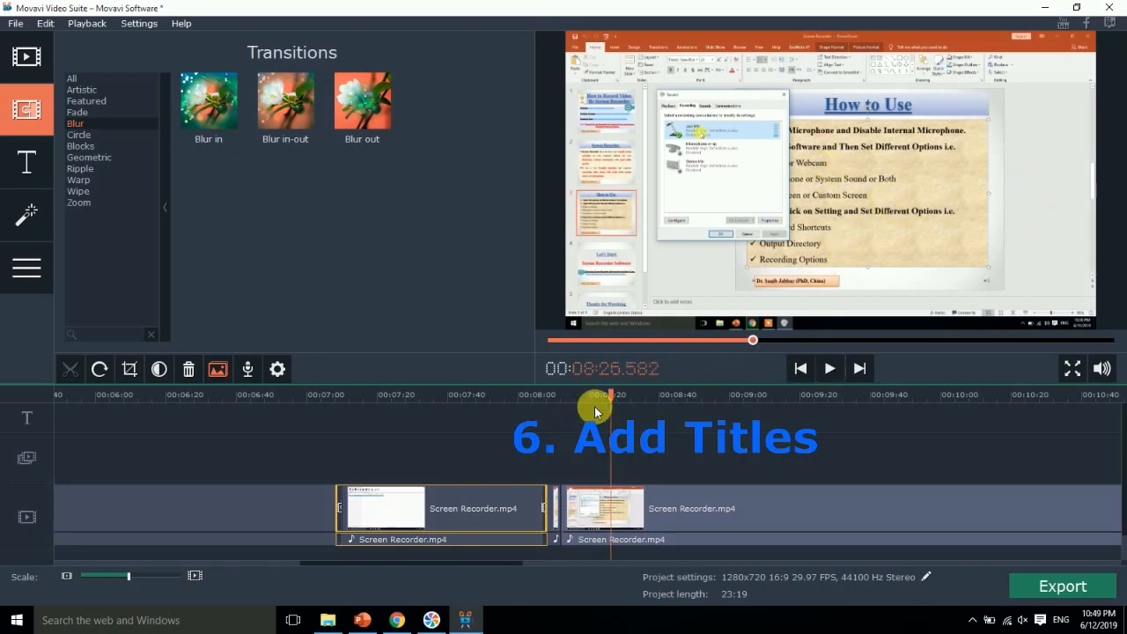
drag(614, 398, 240, 398)
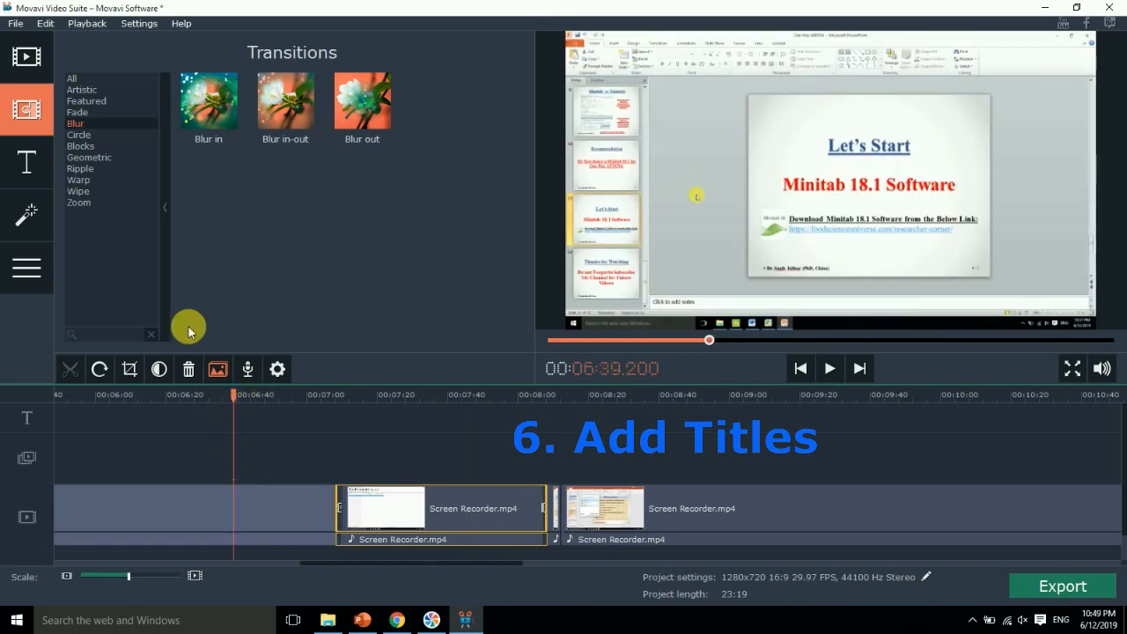
Browse the Basic, Artistic and All title categories and preview the Simple text title
click(28, 173)
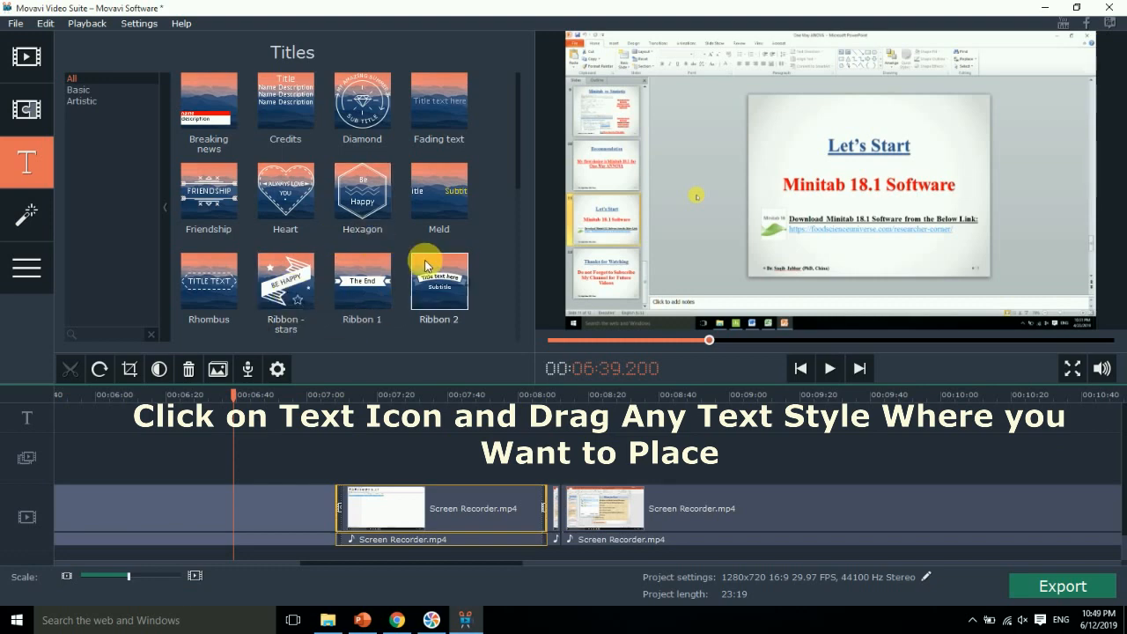
click(76, 92)
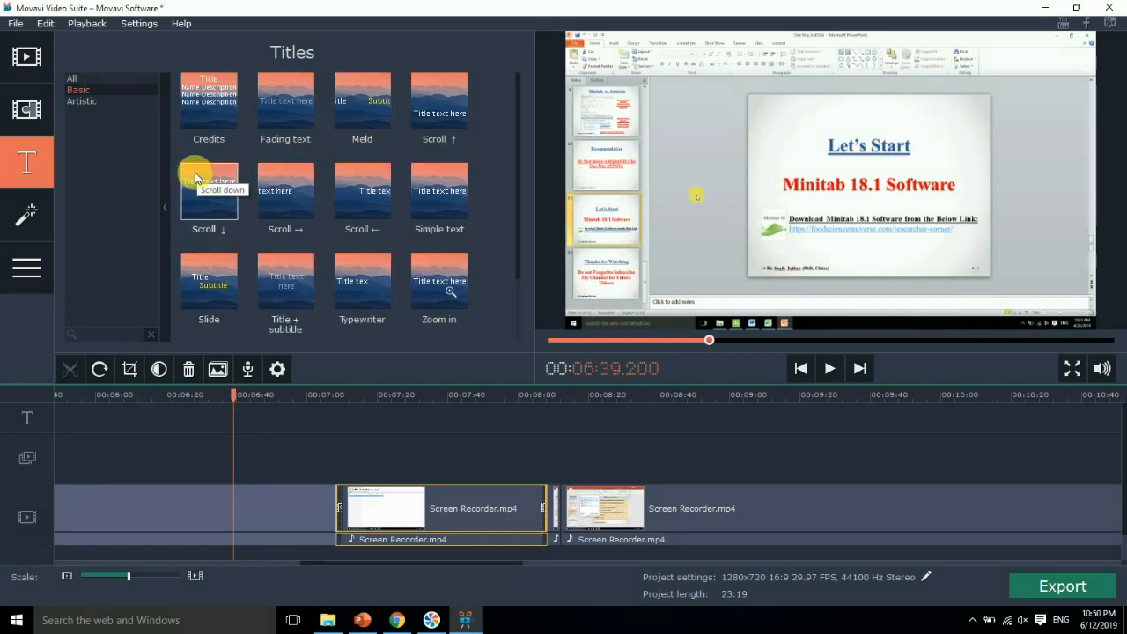
click(89, 104)
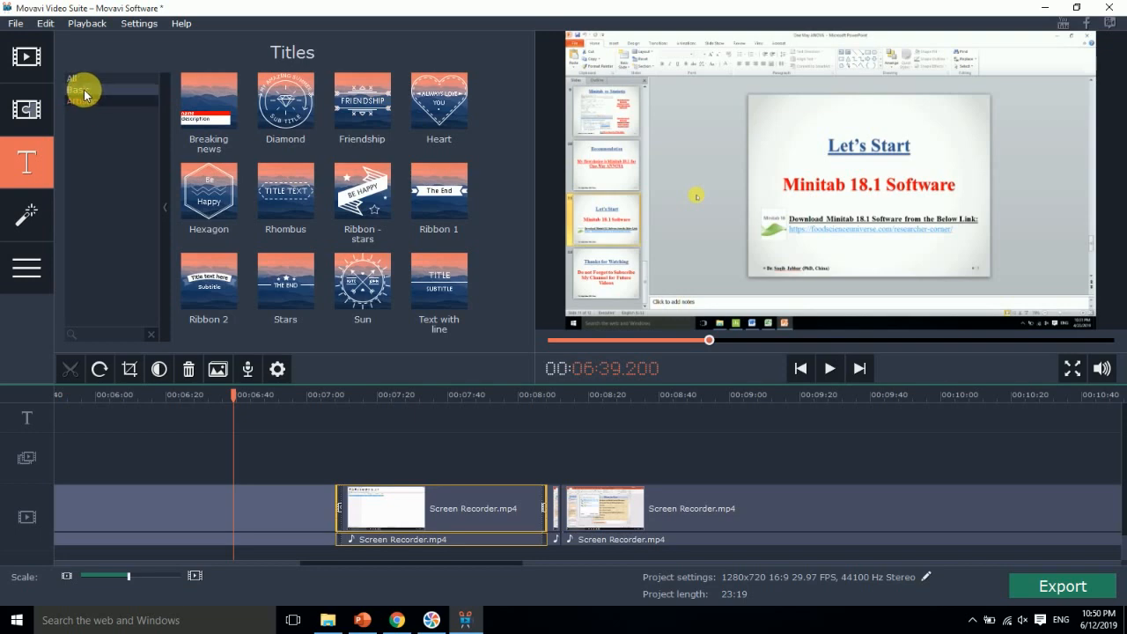
click(78, 86)
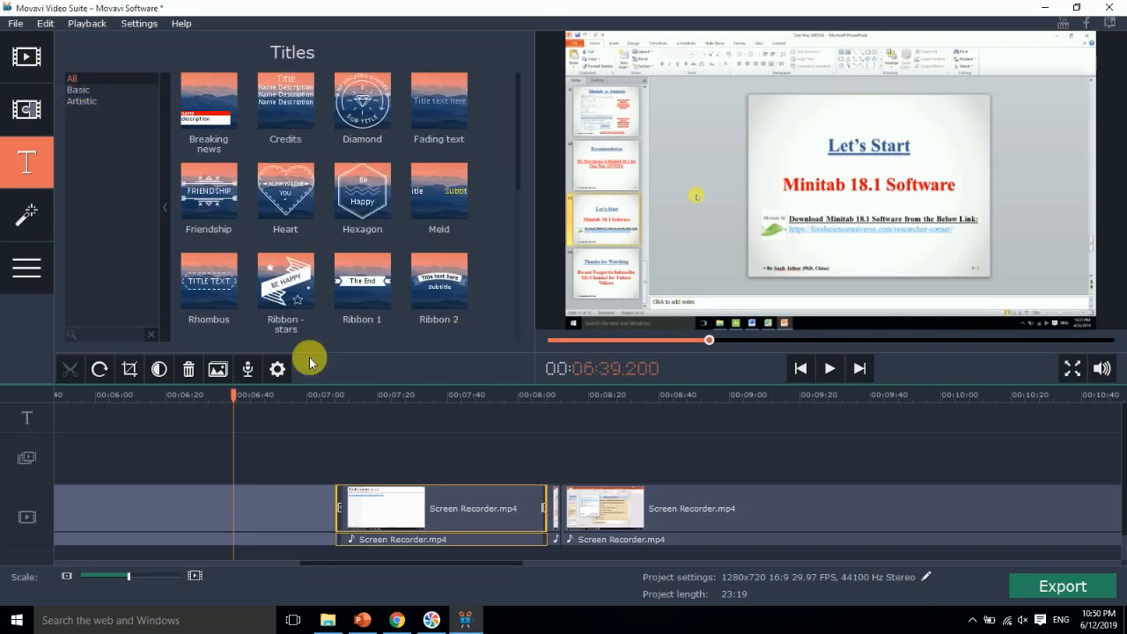
drag(518, 154, 525, 243)
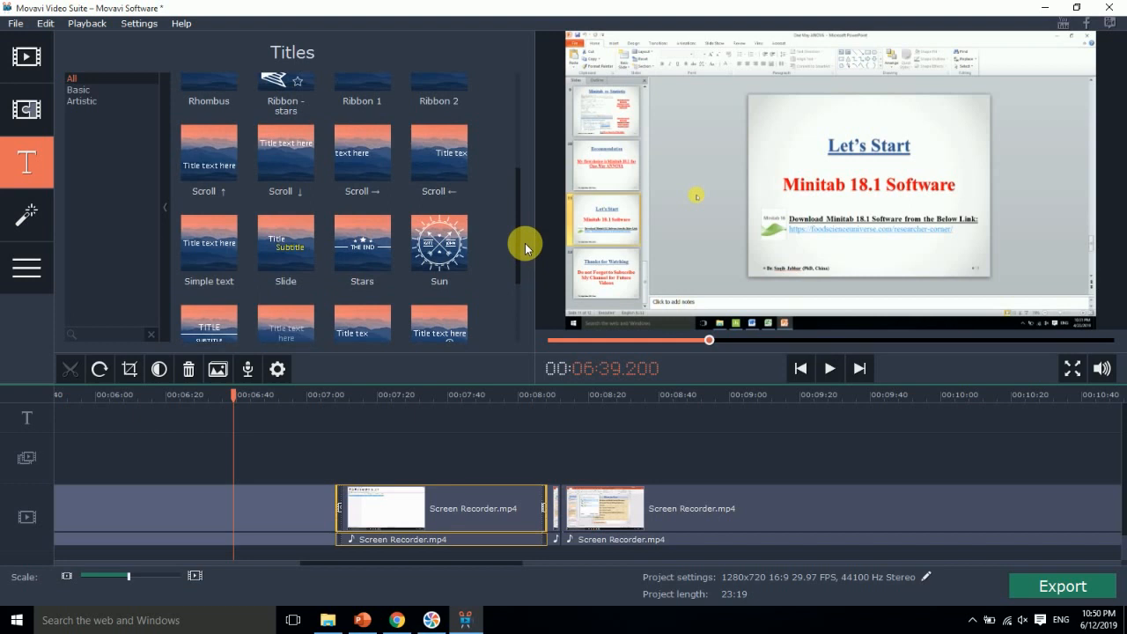
click(200, 258)
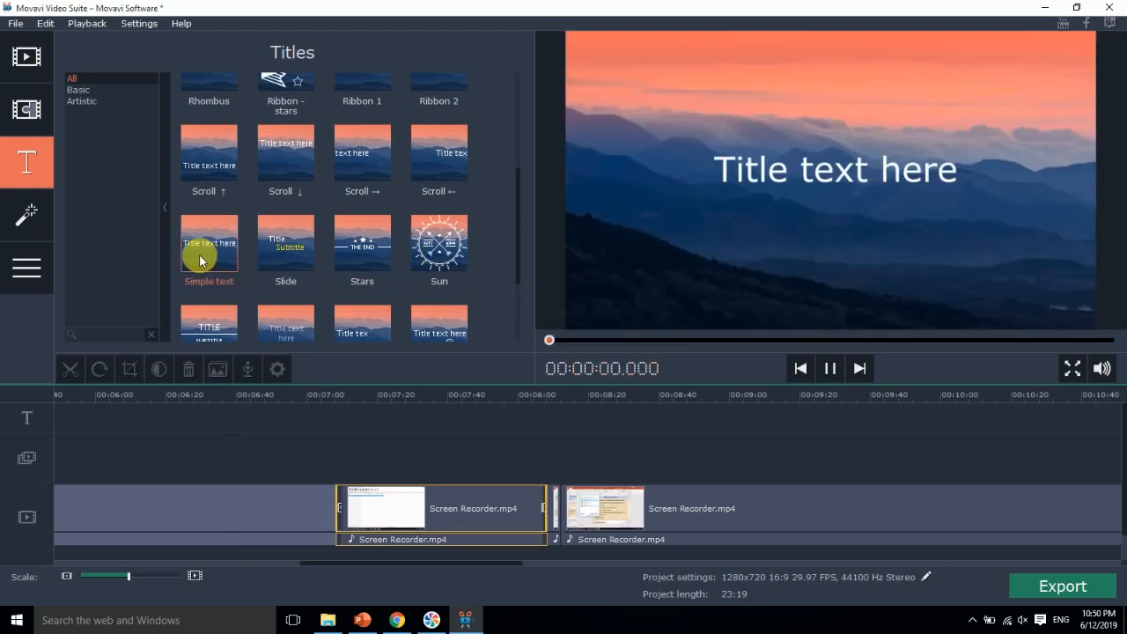
Place the Simple text title on the title track at about 05:16
click(208, 465)
drag(564, 396, 272, 382)
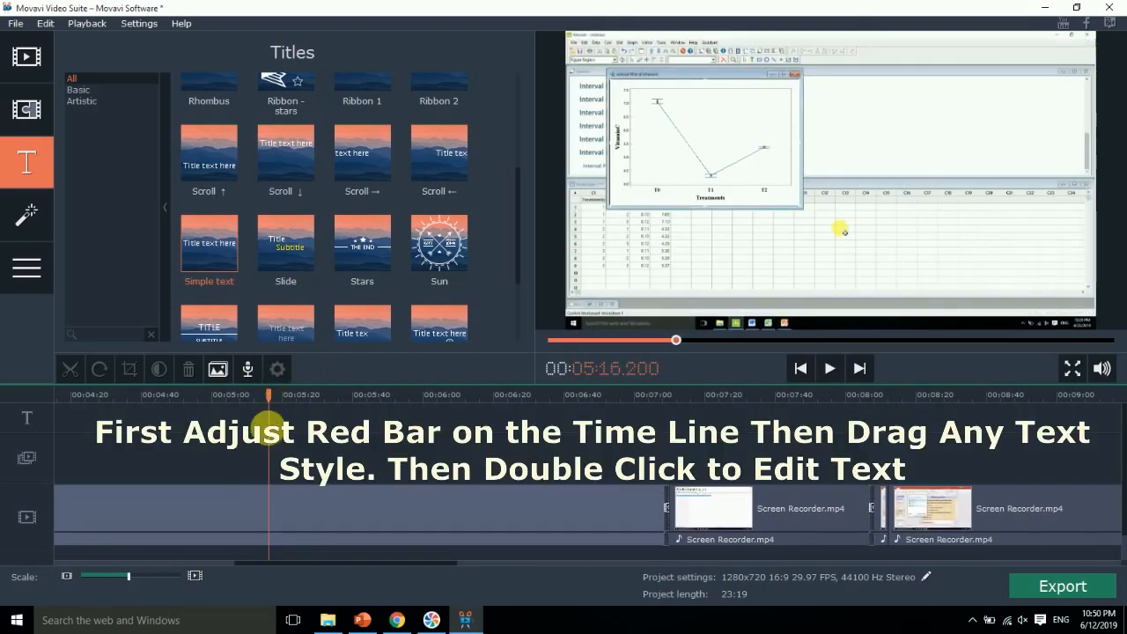
drag(211, 251, 270, 412)
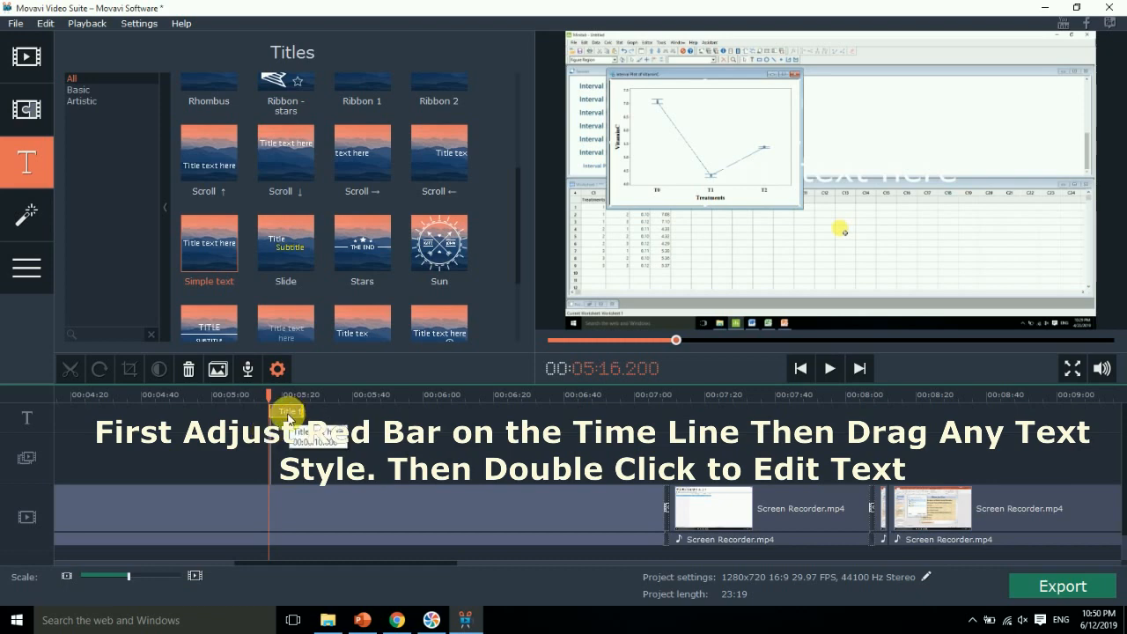
Open the new title for editing and replace its placeholder text with "Forexample"
double_click(287, 412)
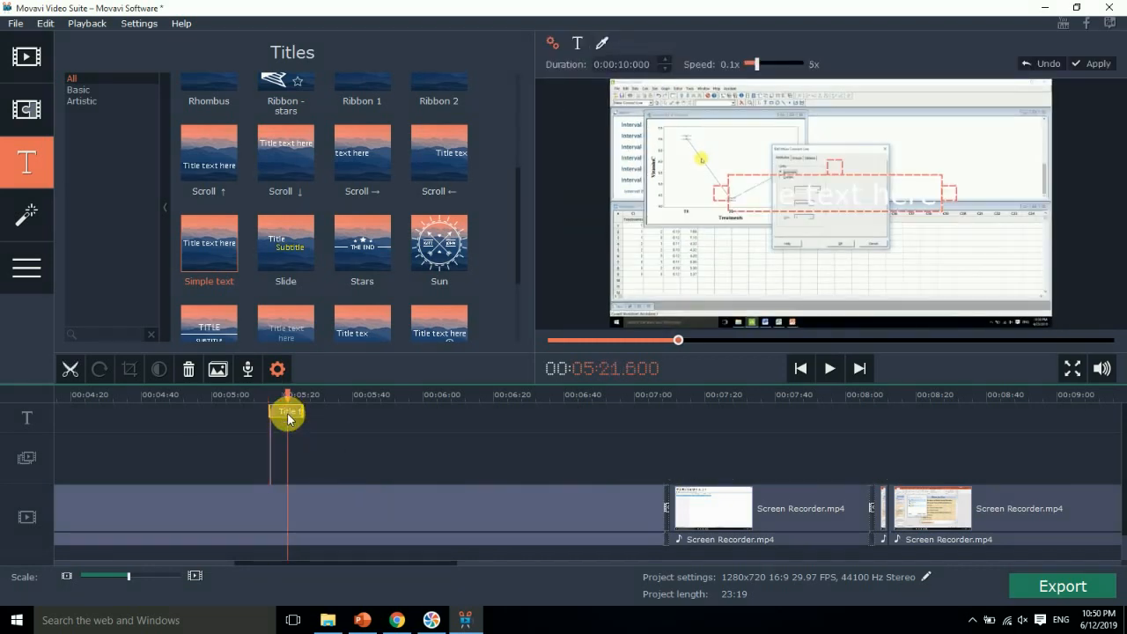
double_click(826, 197)
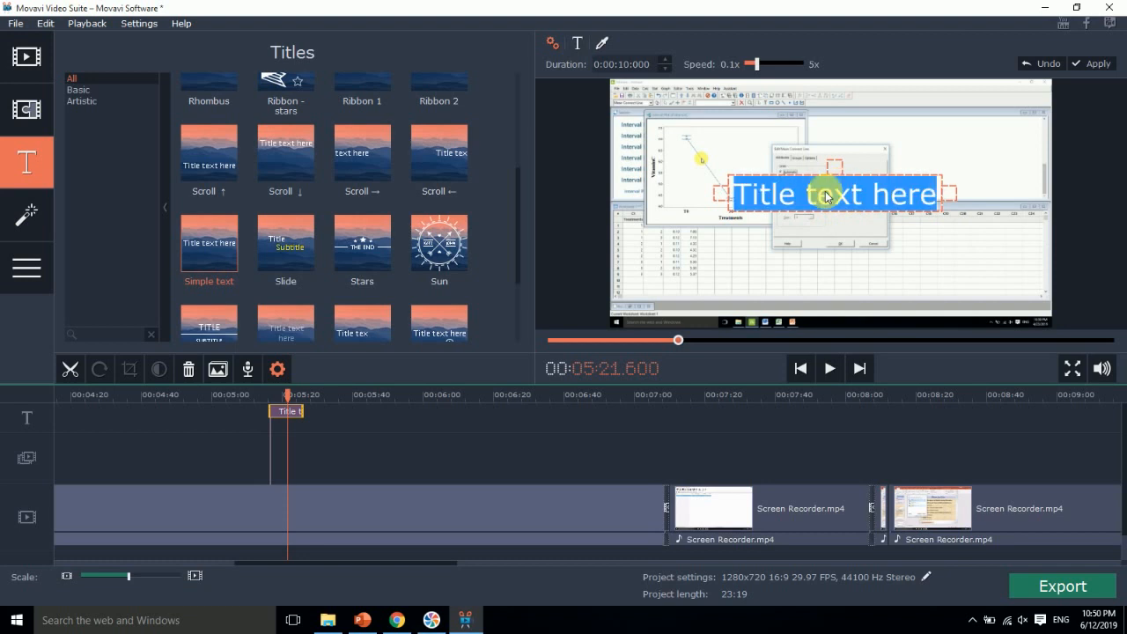
key(BackSpace)
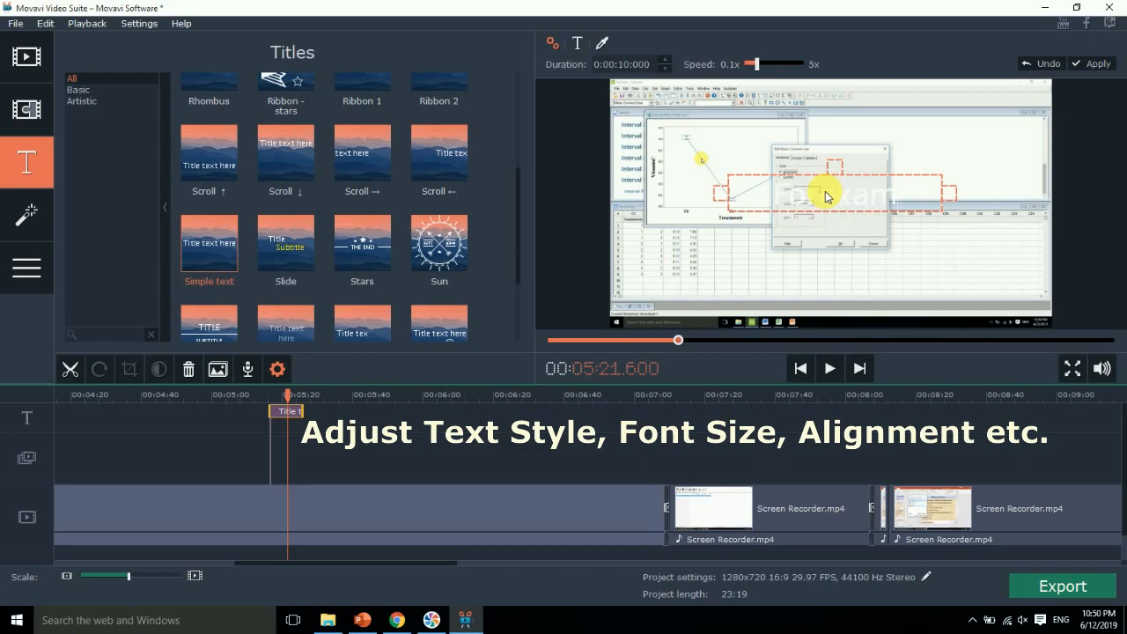
Change the colour of the Forexample title text to orange-red
double_click(826, 198)
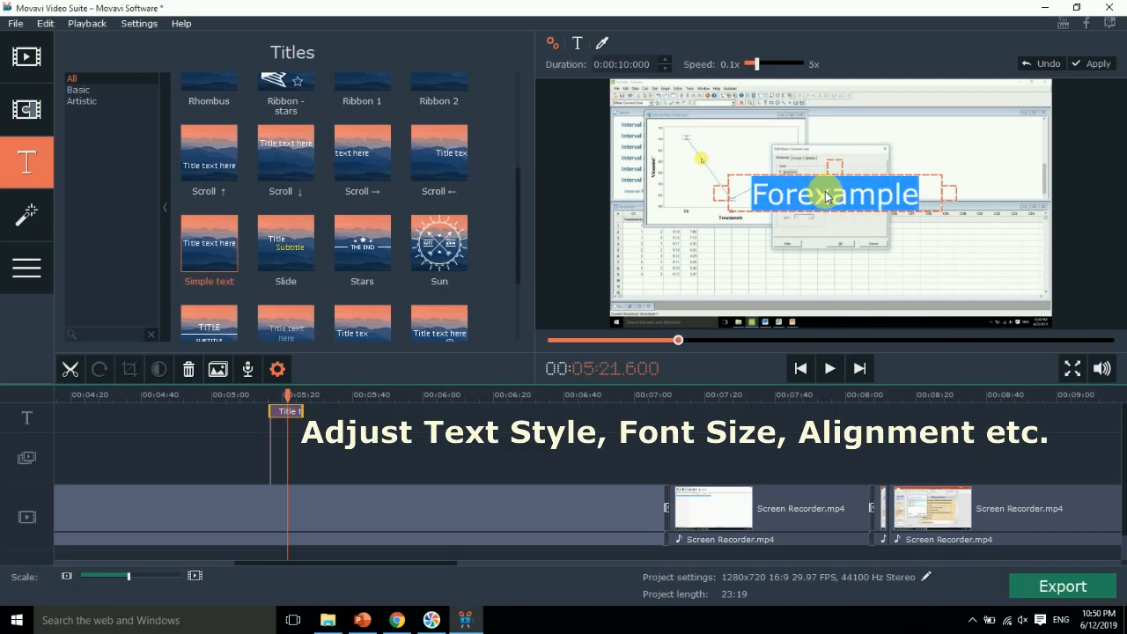
click(578, 42)
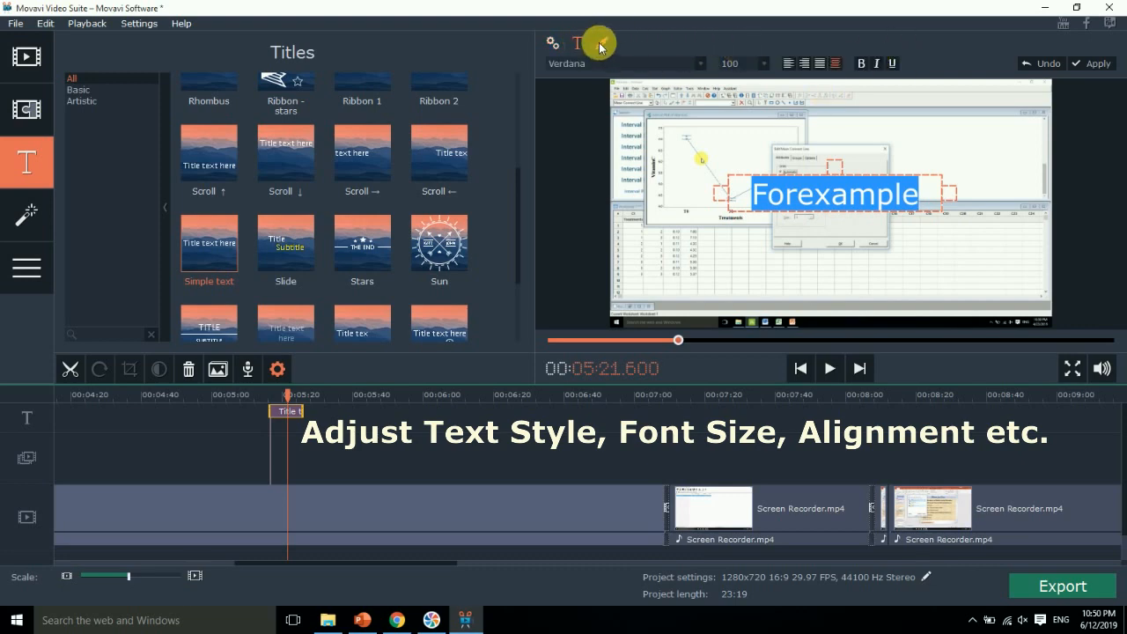
click(601, 46)
click(581, 63)
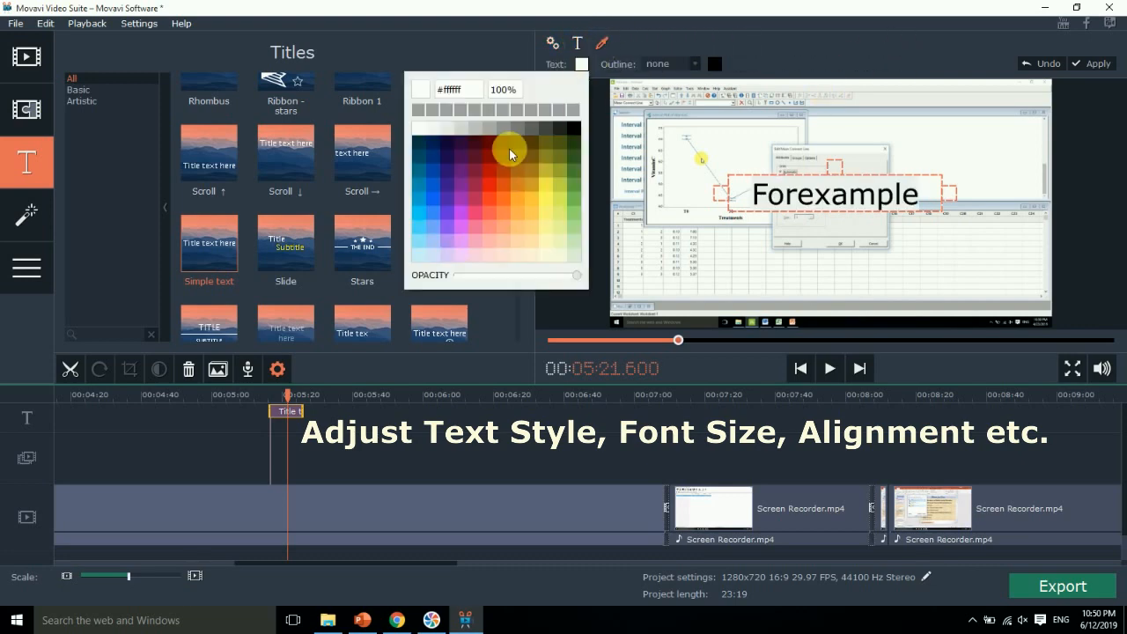
click(488, 191)
Make the whole Forexample title text bold, italic and underlined
click(781, 195)
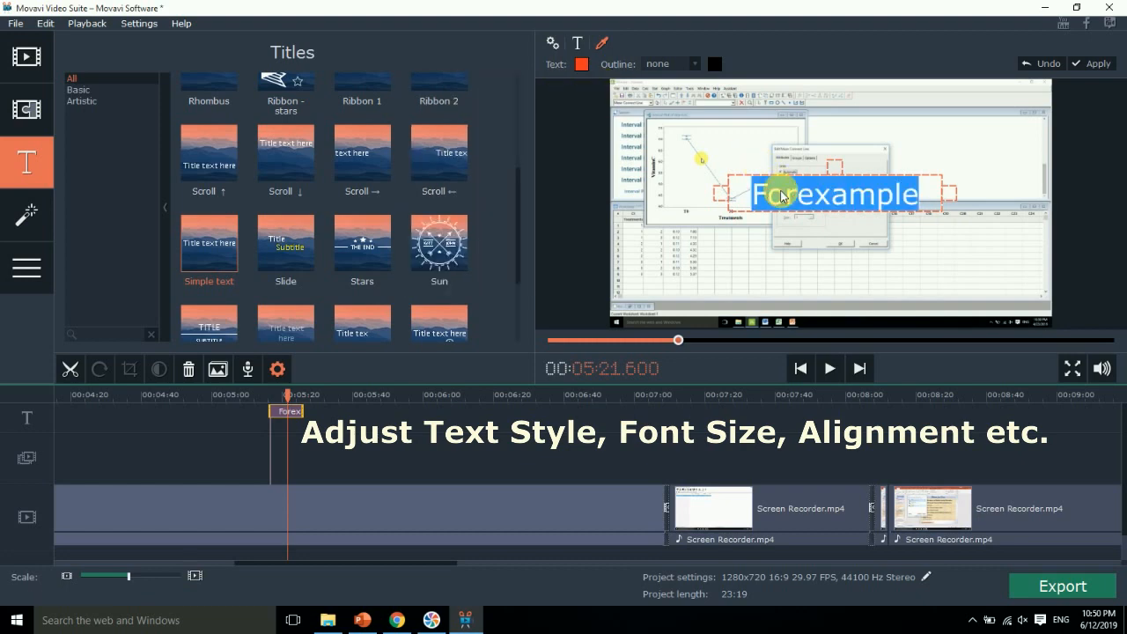
click(781, 195)
double_click(781, 195)
click(576, 43)
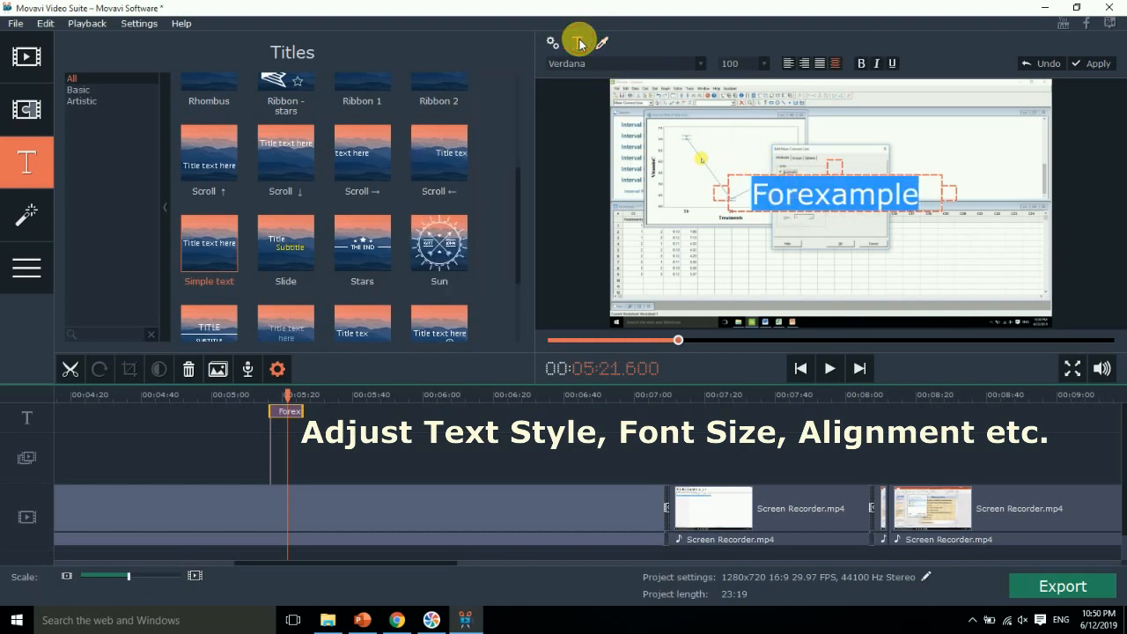
click(862, 66)
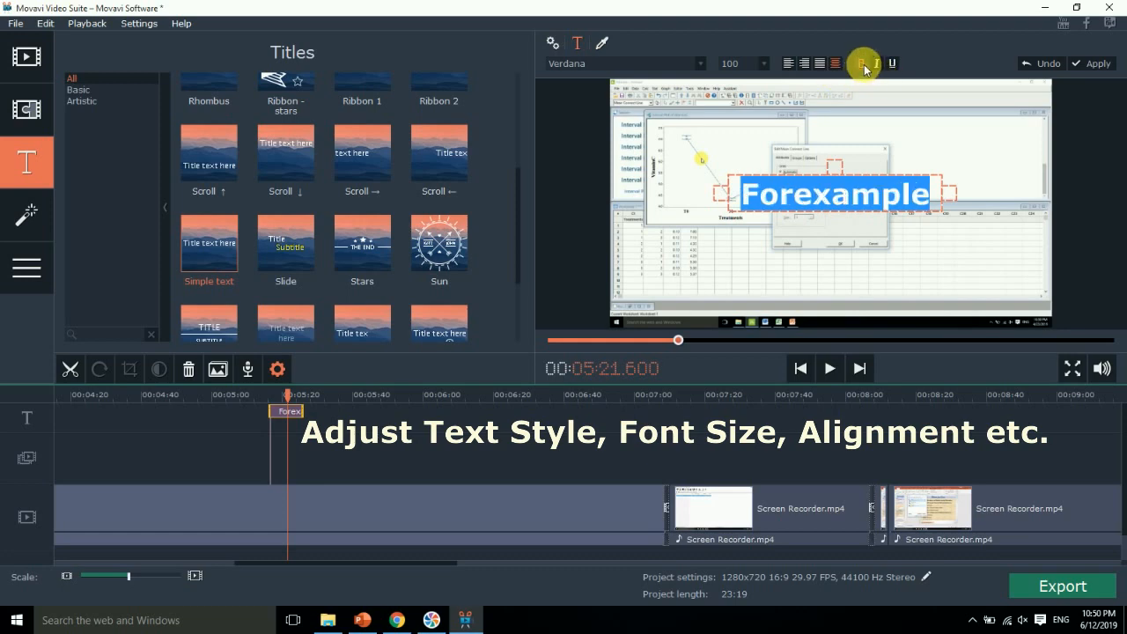
click(878, 66)
click(890, 66)
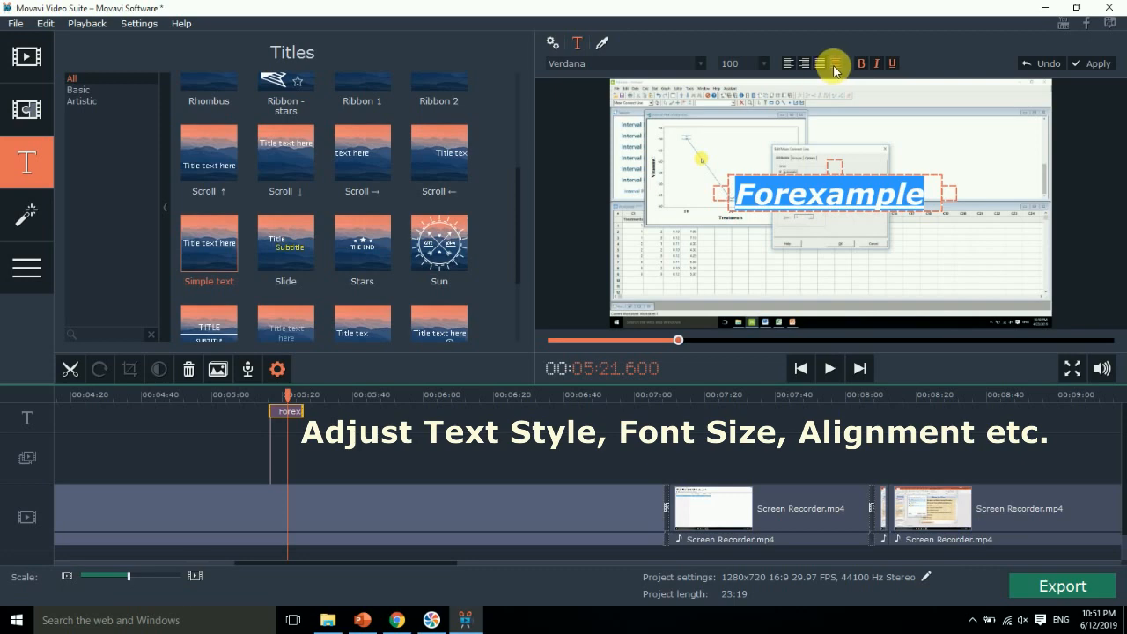
Try size 42 on the title text, change its font to Tw Cen MT Condensed, and set the size to 80
click(763, 63)
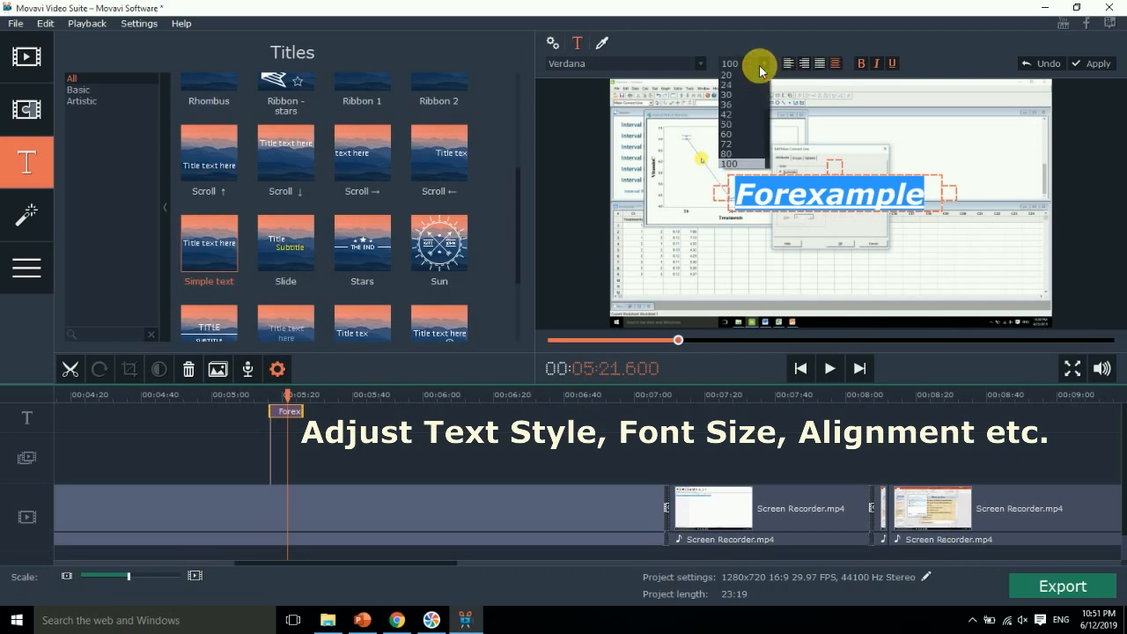
click(742, 115)
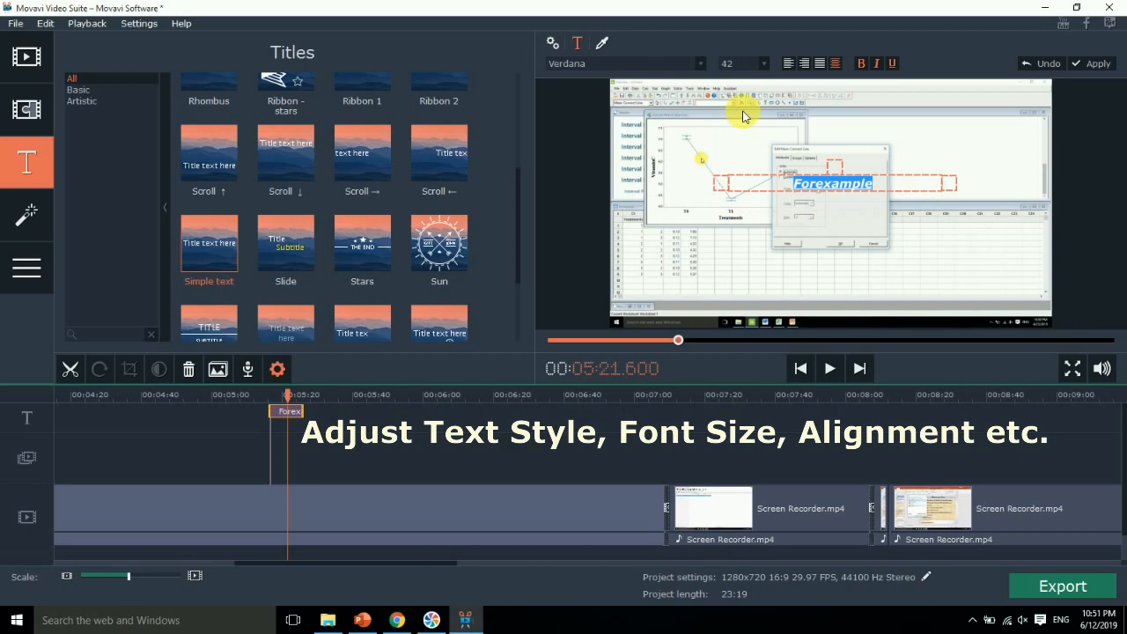
click(667, 65)
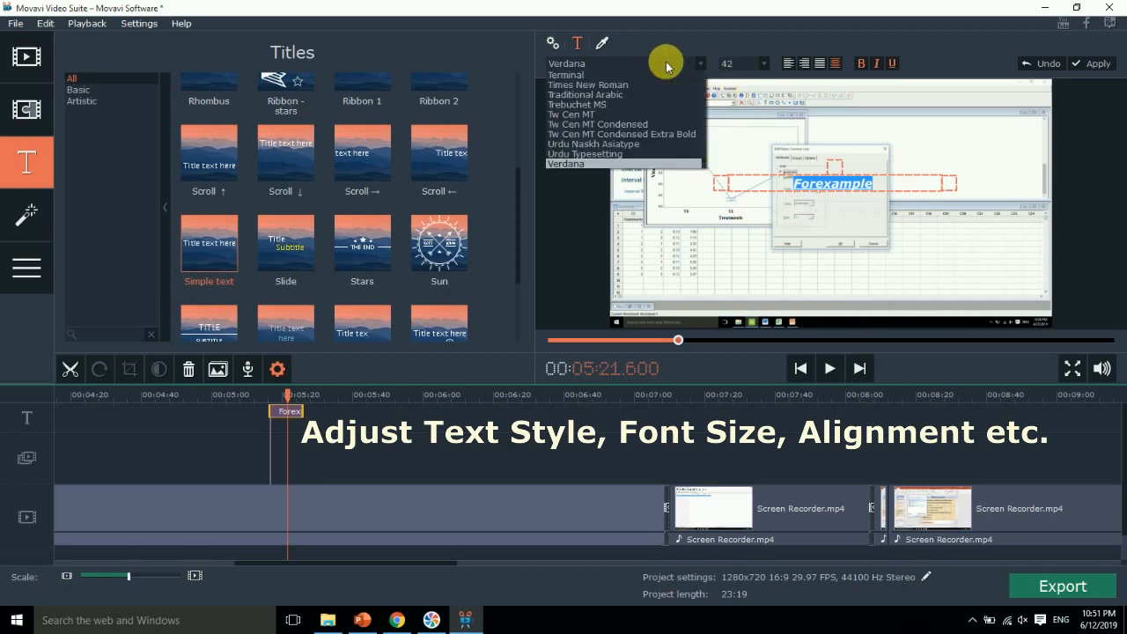
click(598, 126)
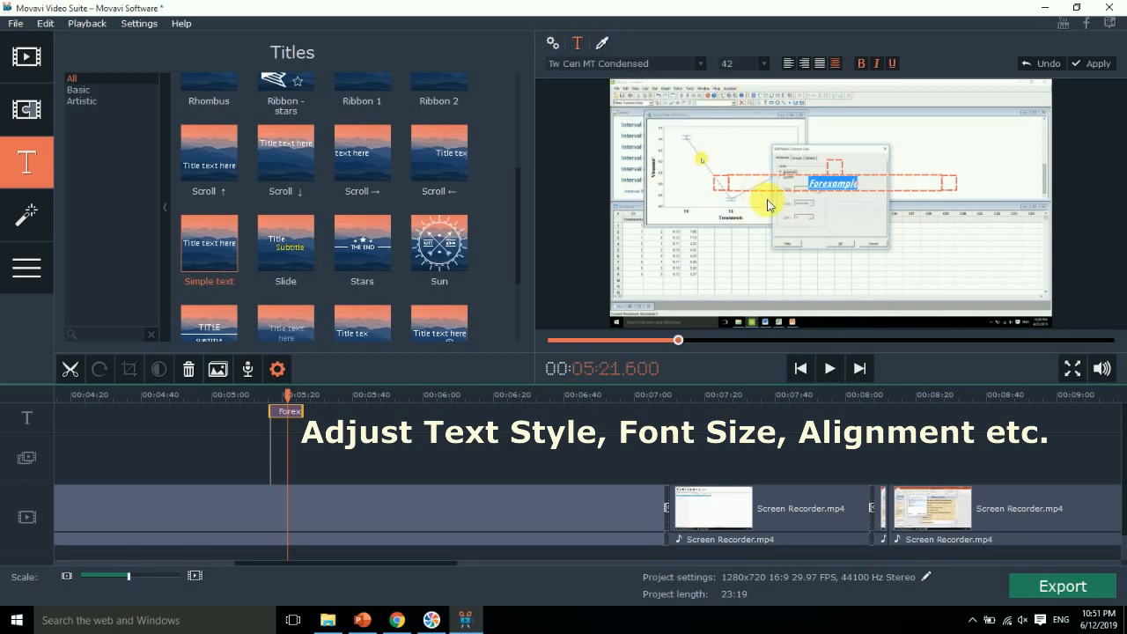
click(761, 65)
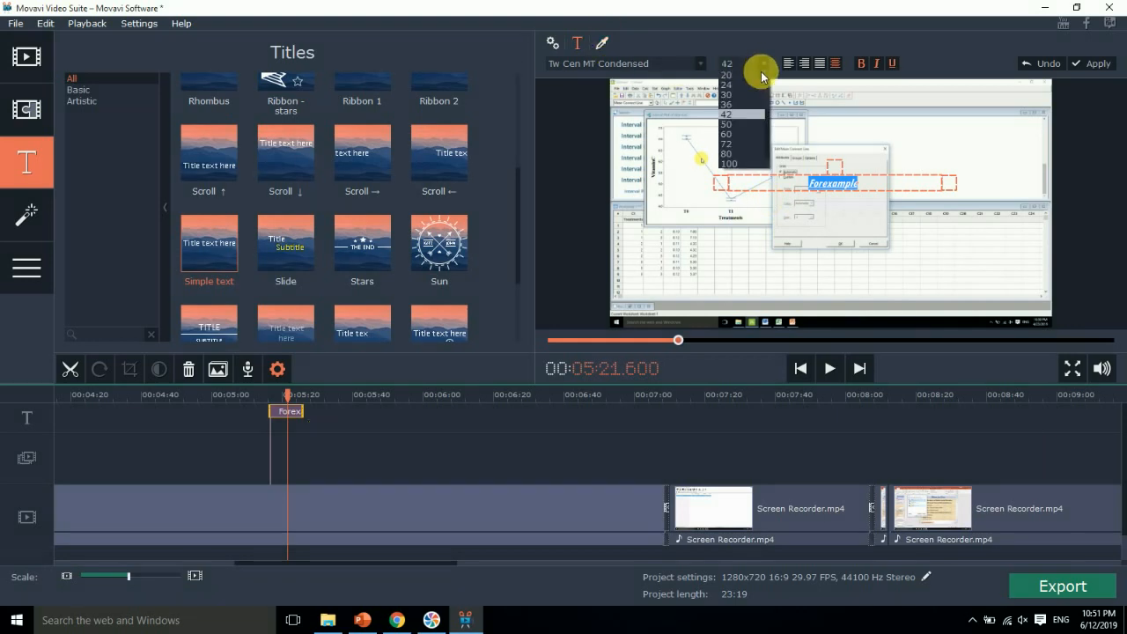
click(742, 154)
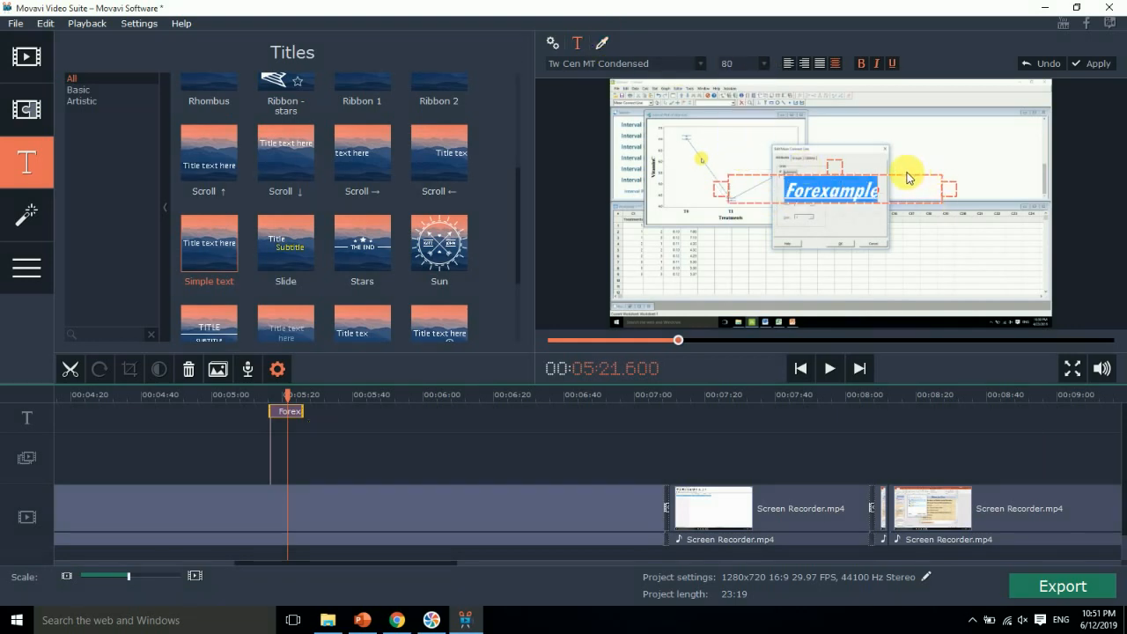
Move the Forexample title to the upper-right area of the video frame
click(918, 280)
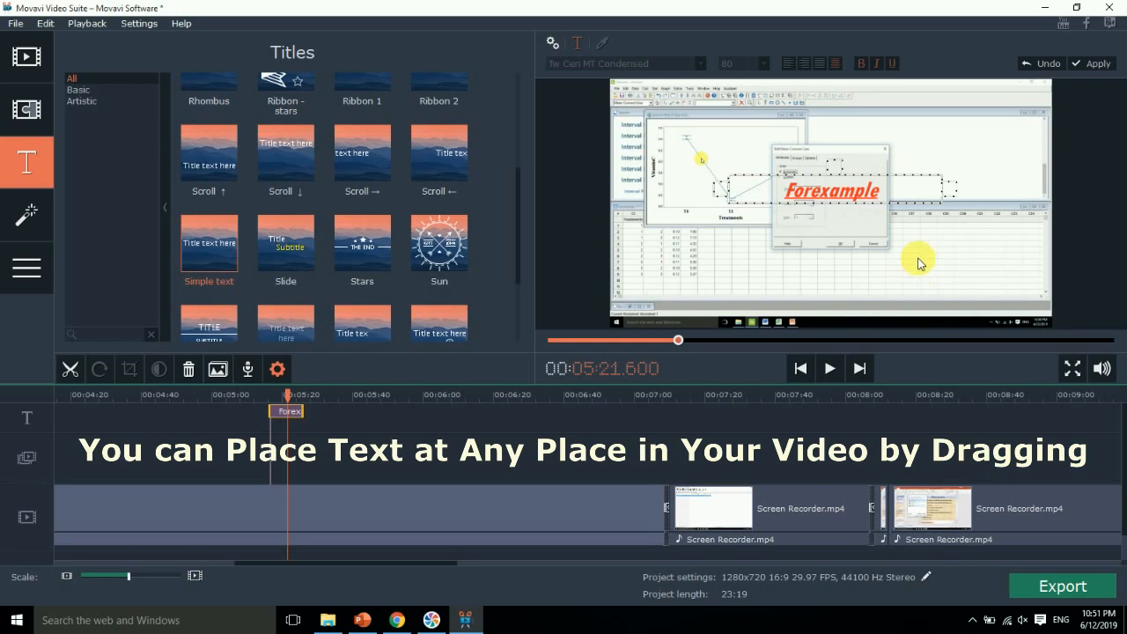
click(899, 183)
drag(899, 182, 1006, 126)
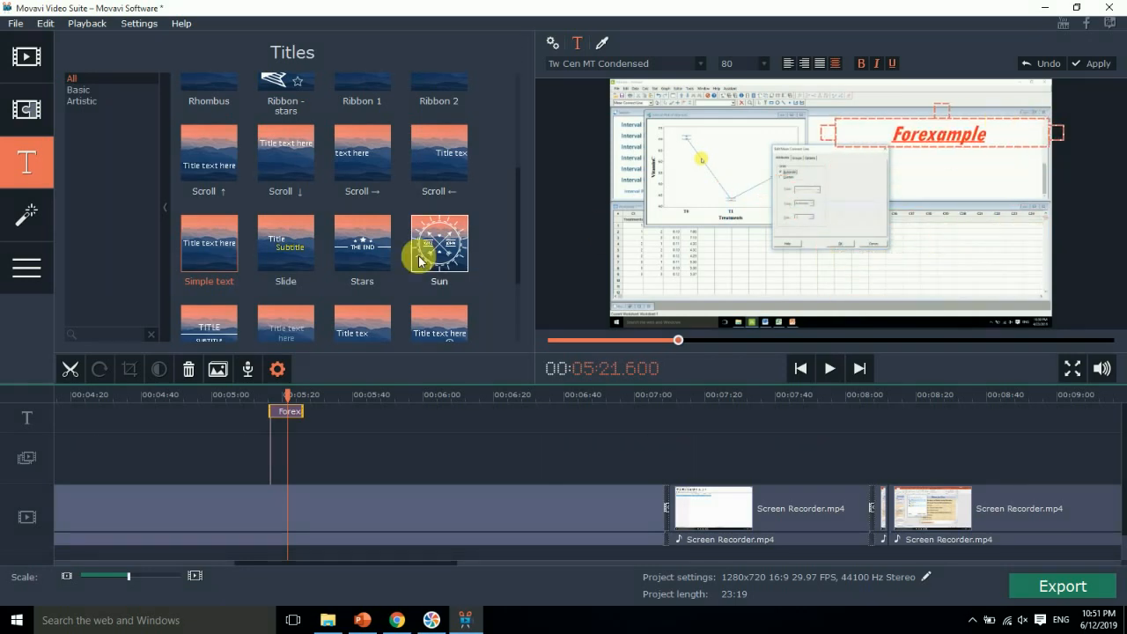
Play the video from the start of the Forexample title at about 05:16 and replay it from just before the title
drag(288, 391, 276, 396)
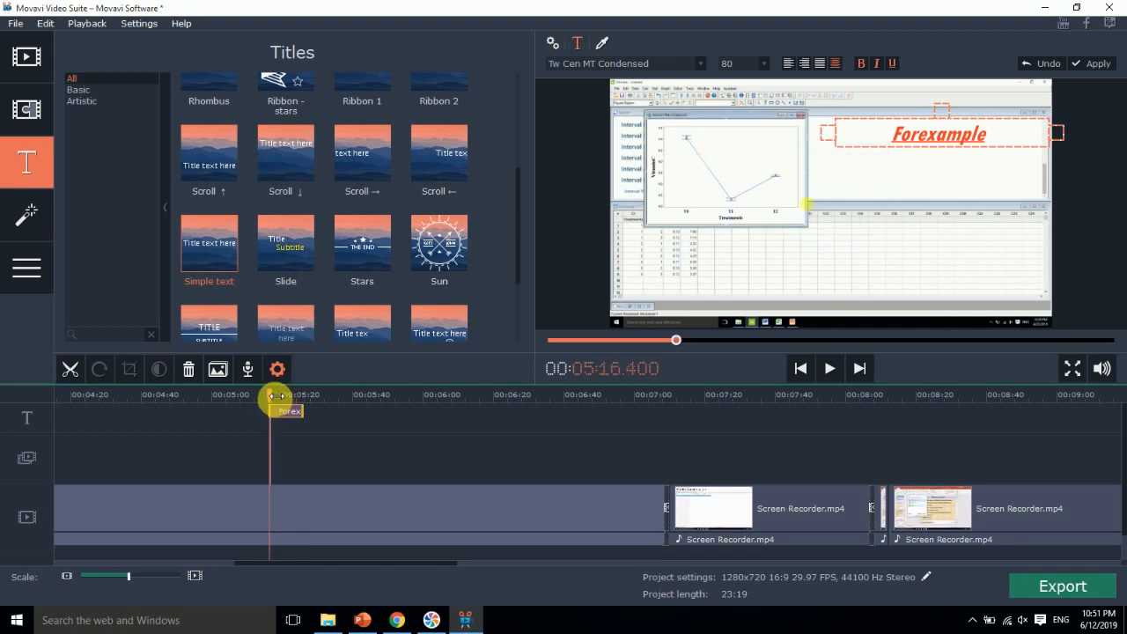
click(826, 364)
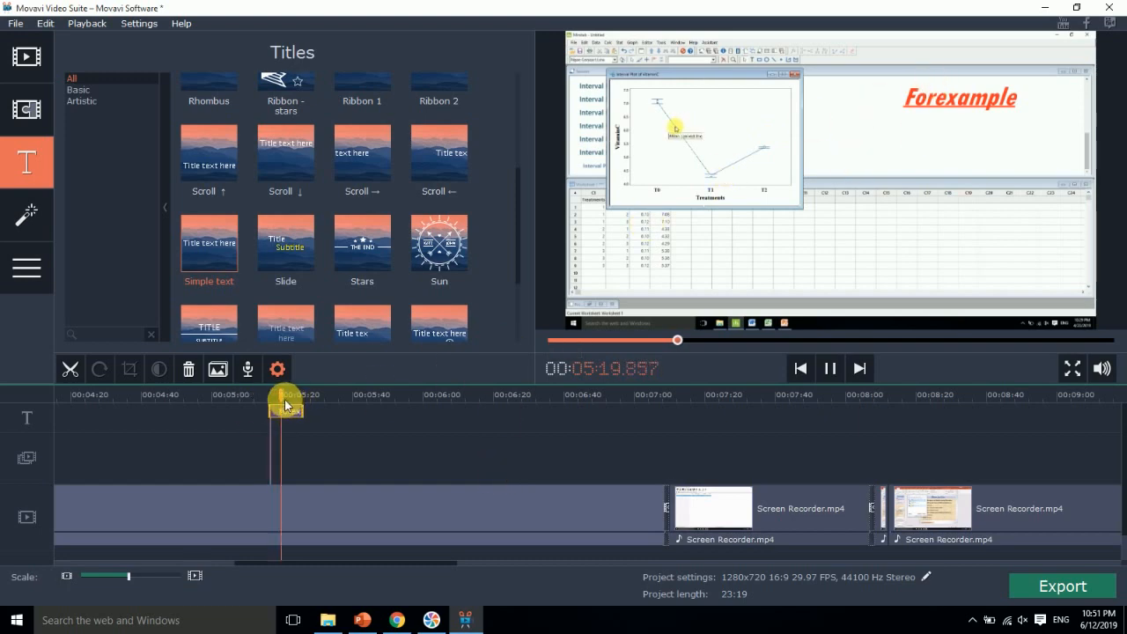
drag(284, 396, 272, 402)
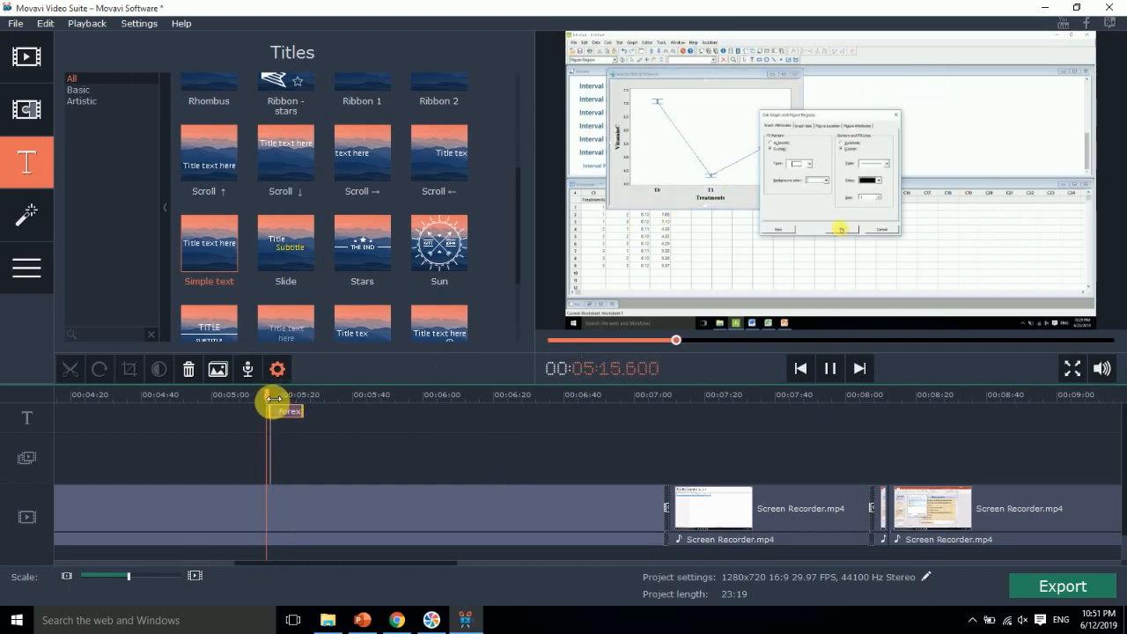
drag(280, 394, 258, 398)
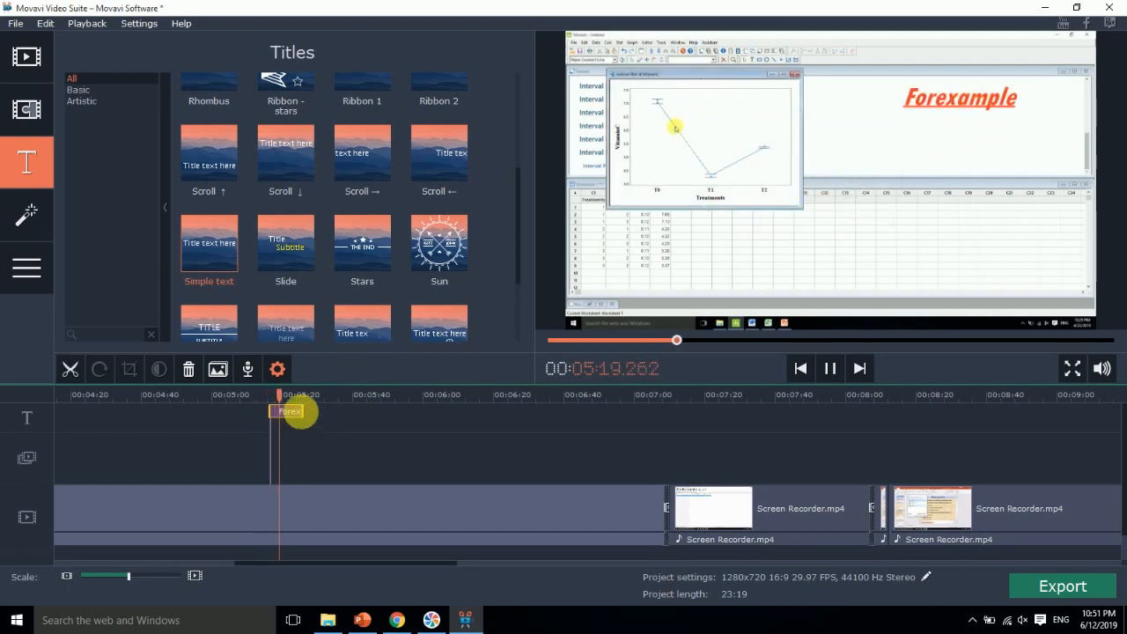
Shorten the Forexample title on the timeline to less than half its length and replay it from near its start
drag(306, 414, 289, 412)
click(275, 397)
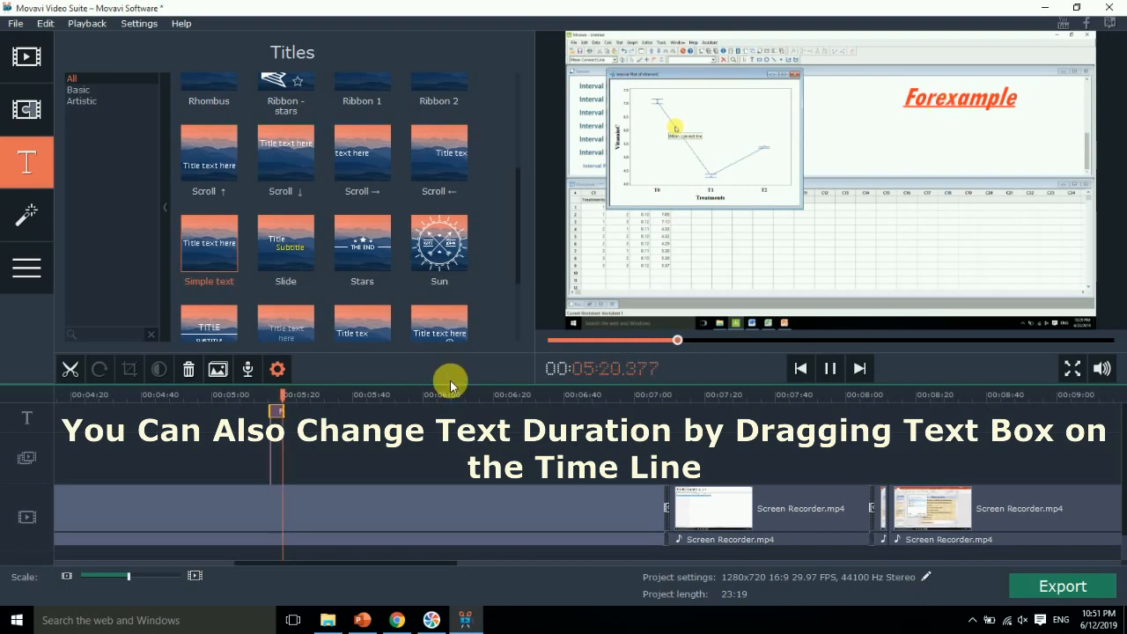
Try a longer duration for the Forexample title on the timeline, play it, and shorten the title to end at about 05:22
drag(289, 415, 379, 405)
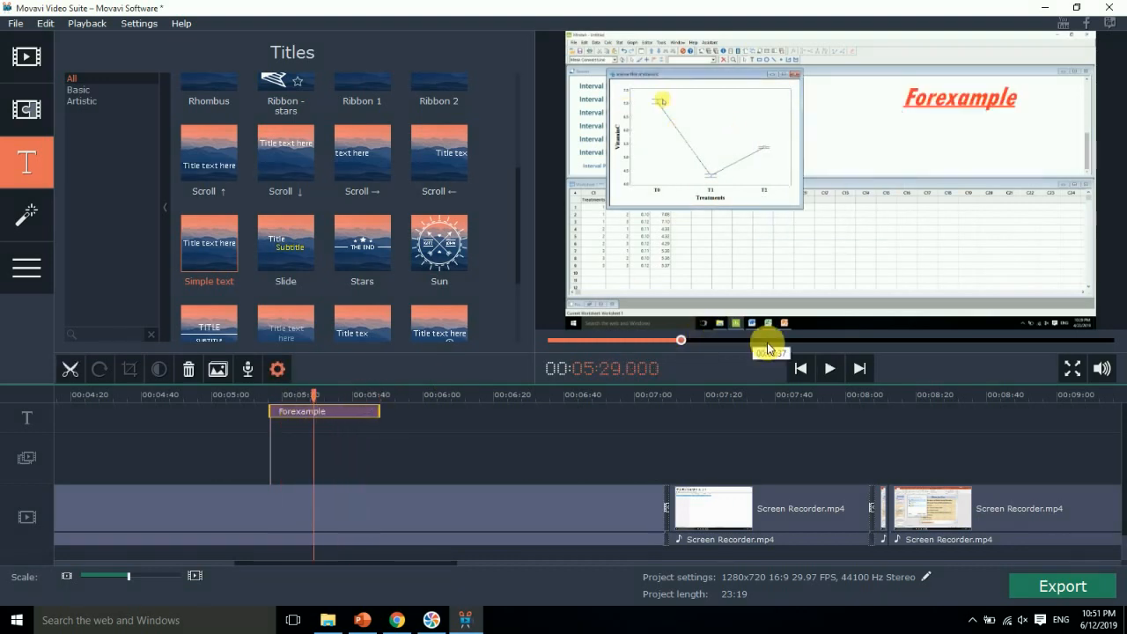
click(826, 369)
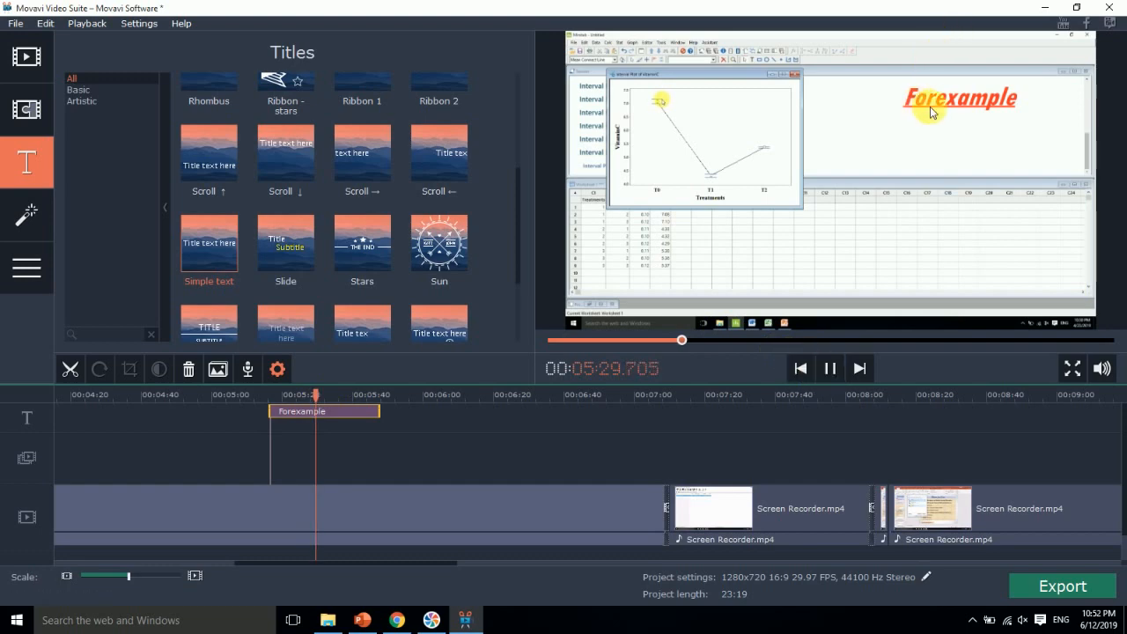
drag(378, 414, 287, 414)
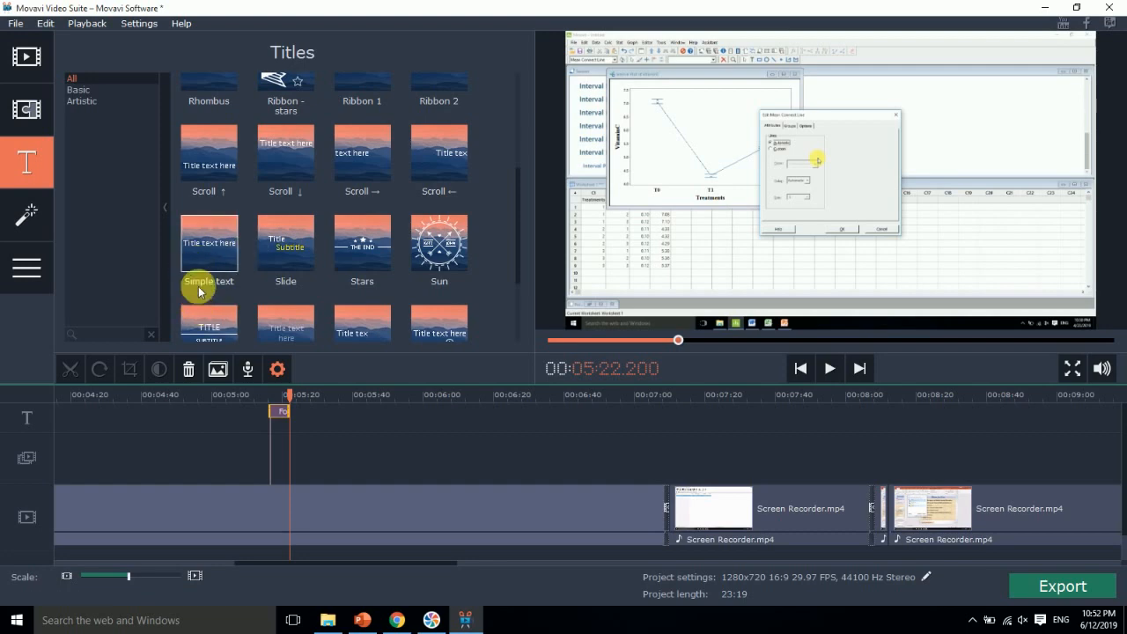
Preview the Breaking news title style and place it on the title track at about 14:33
drag(516, 232, 520, 140)
click(211, 85)
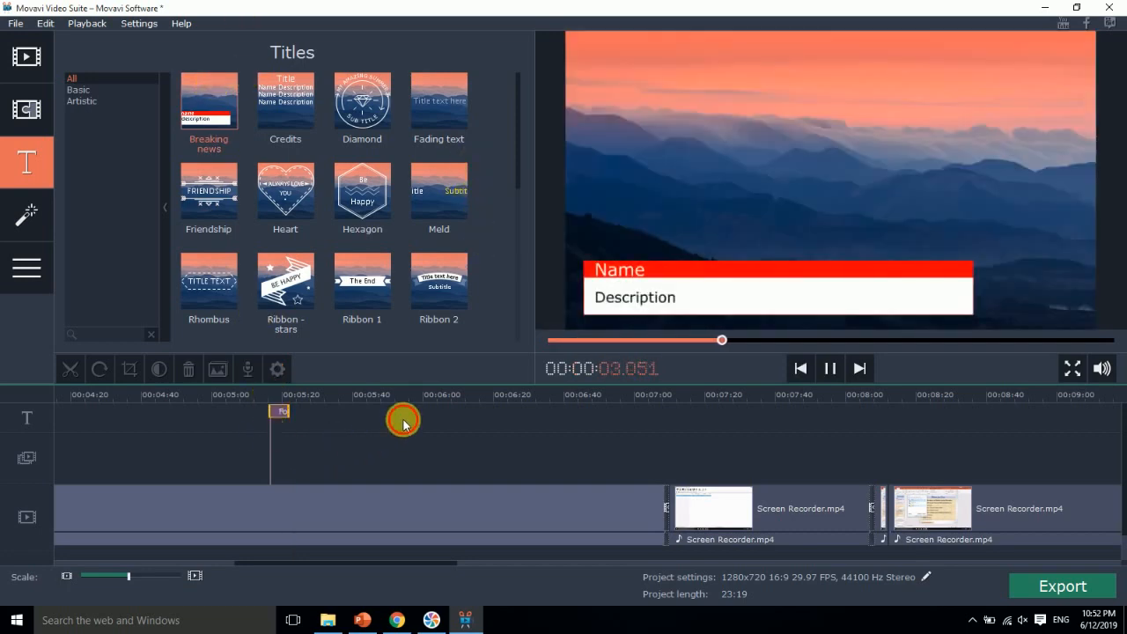
drag(567, 398, 678, 400)
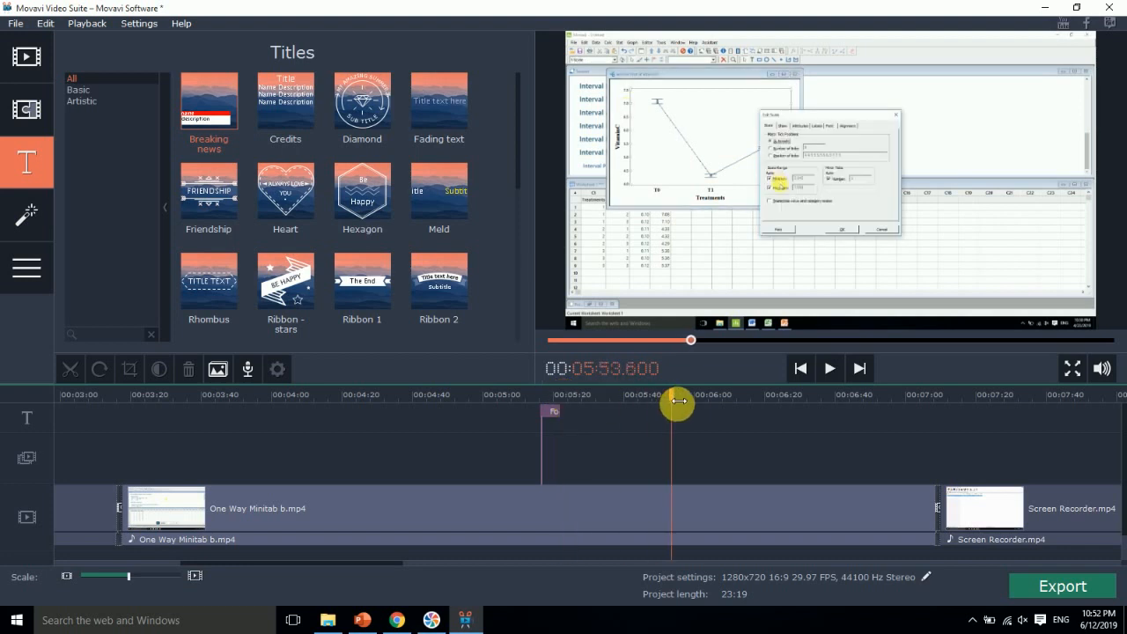
click(64, 577)
click(64, 577)
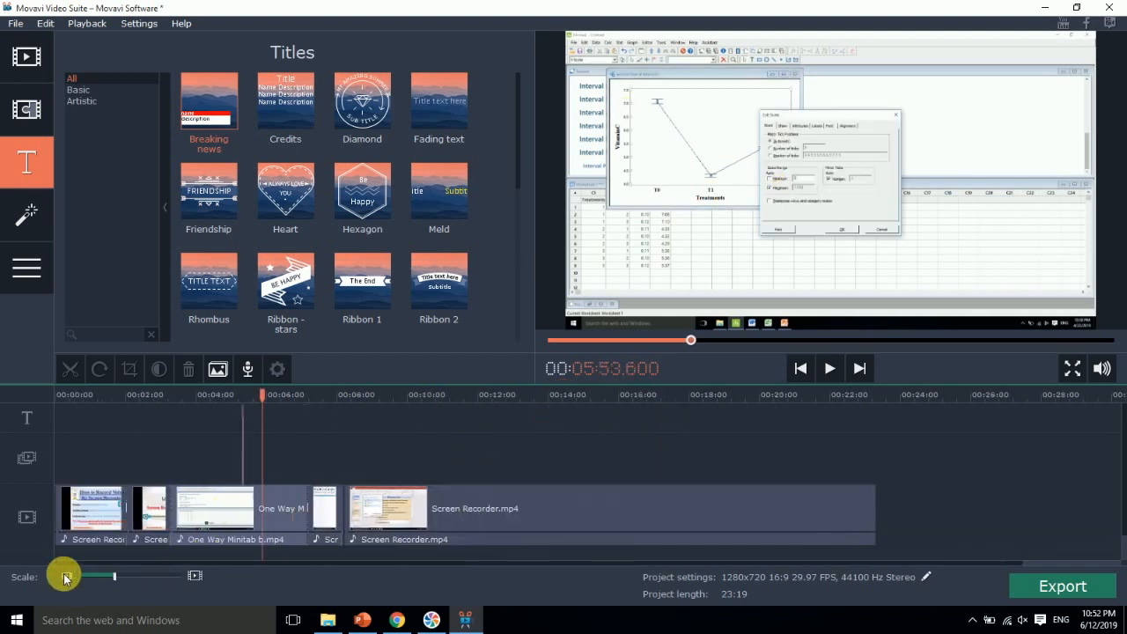
drag(270, 402, 573, 405)
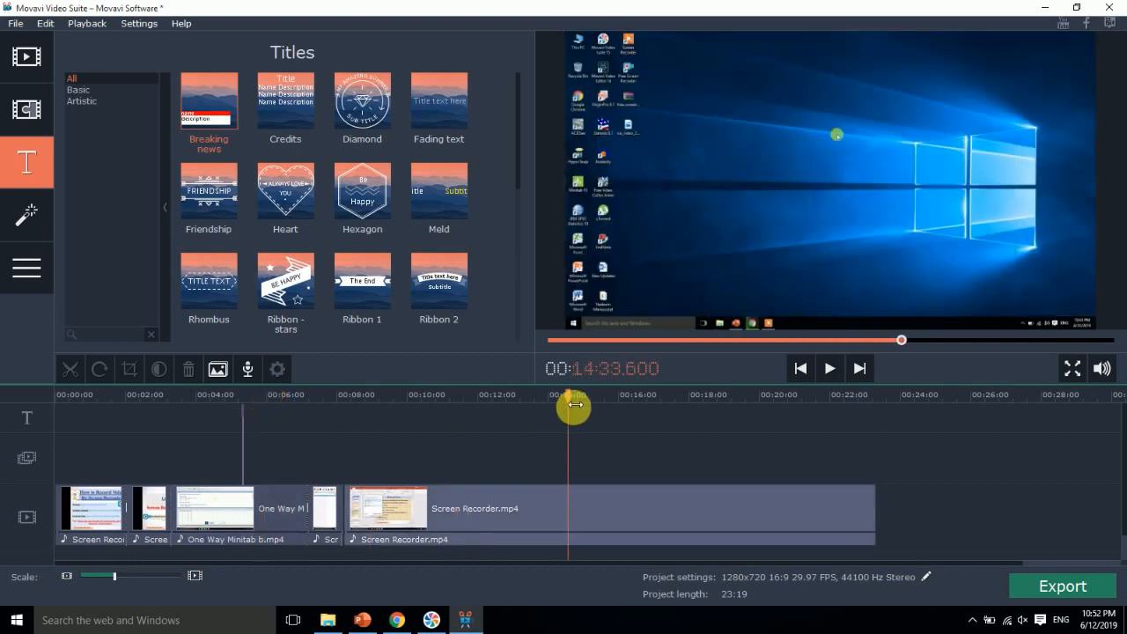
drag(197, 83, 567, 422)
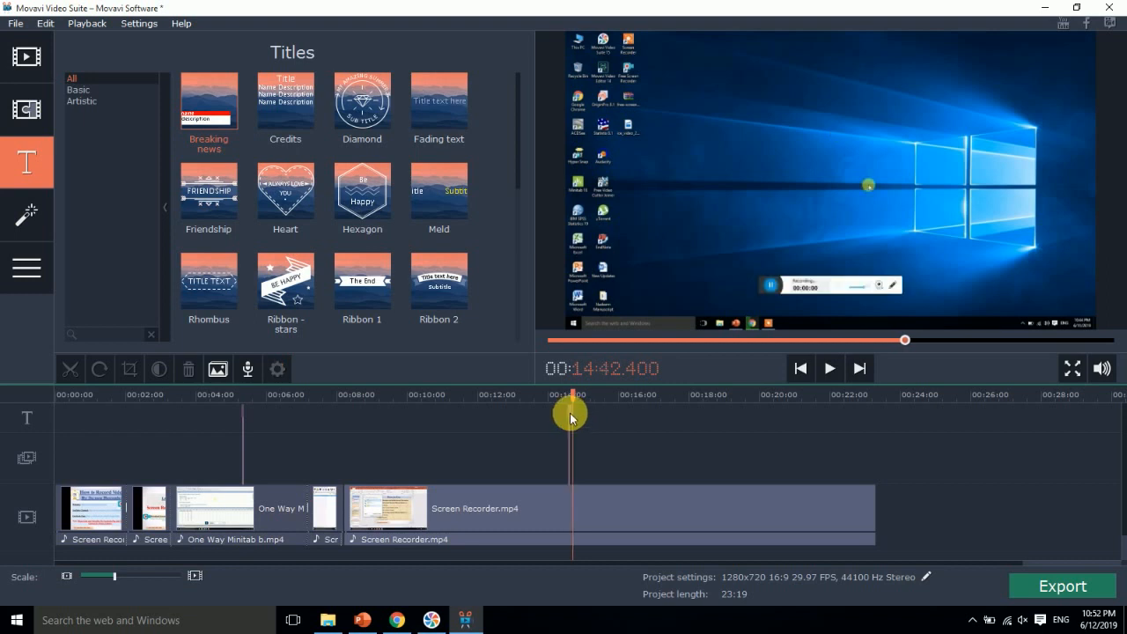
Replace the Breaking news title's Name with SaA and Description with sSsAS, and extend the title slightly and play it
double_click(574, 415)
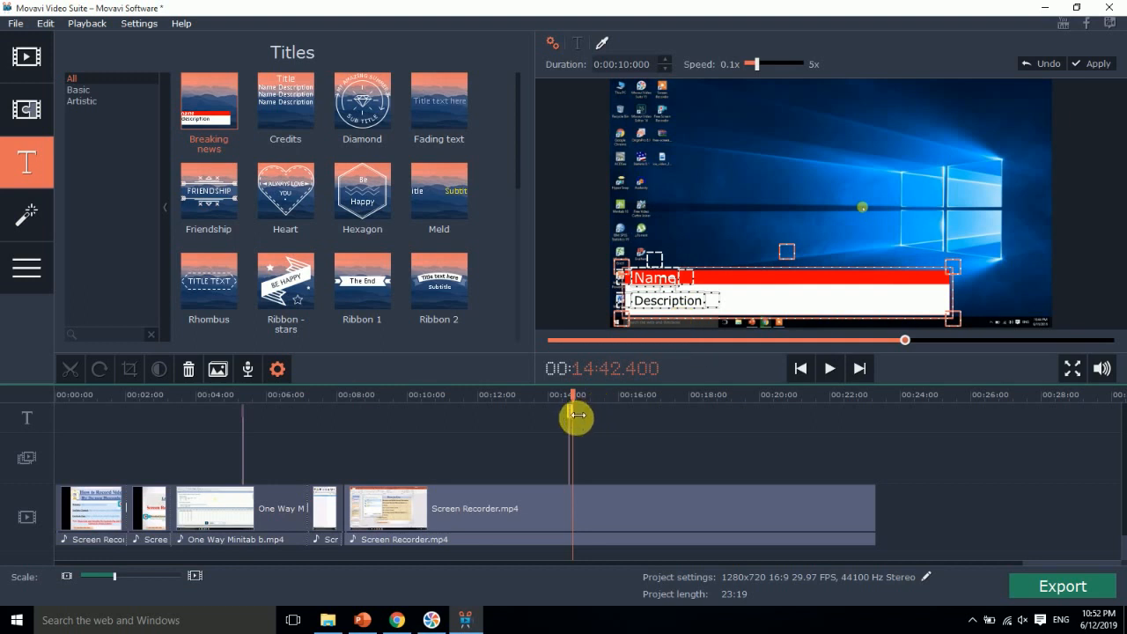
double_click(576, 415)
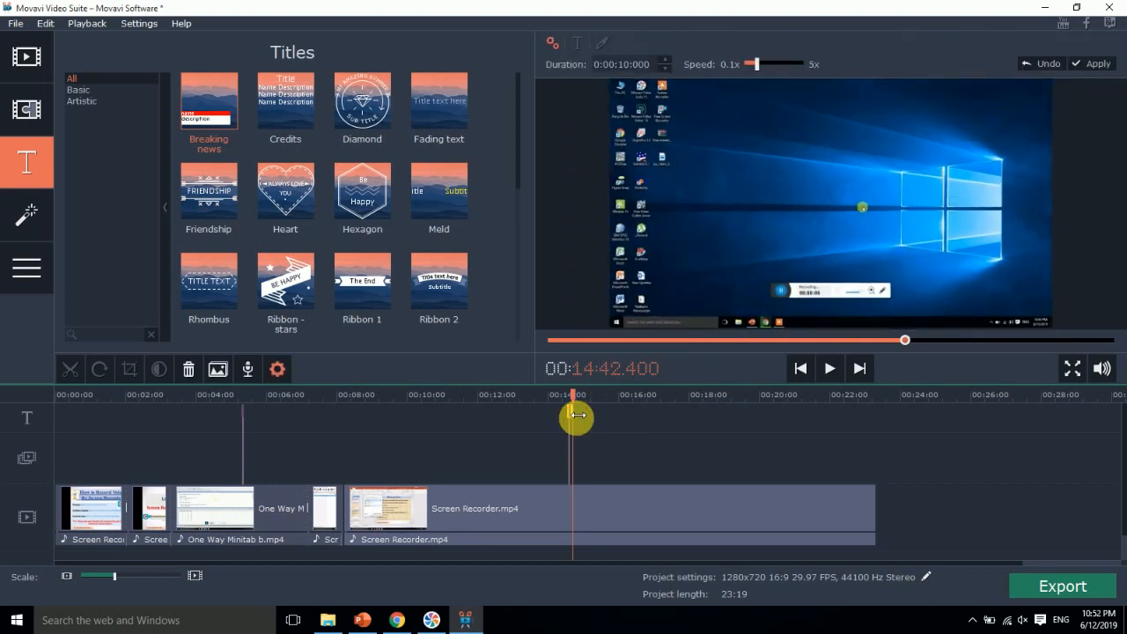
click(676, 281)
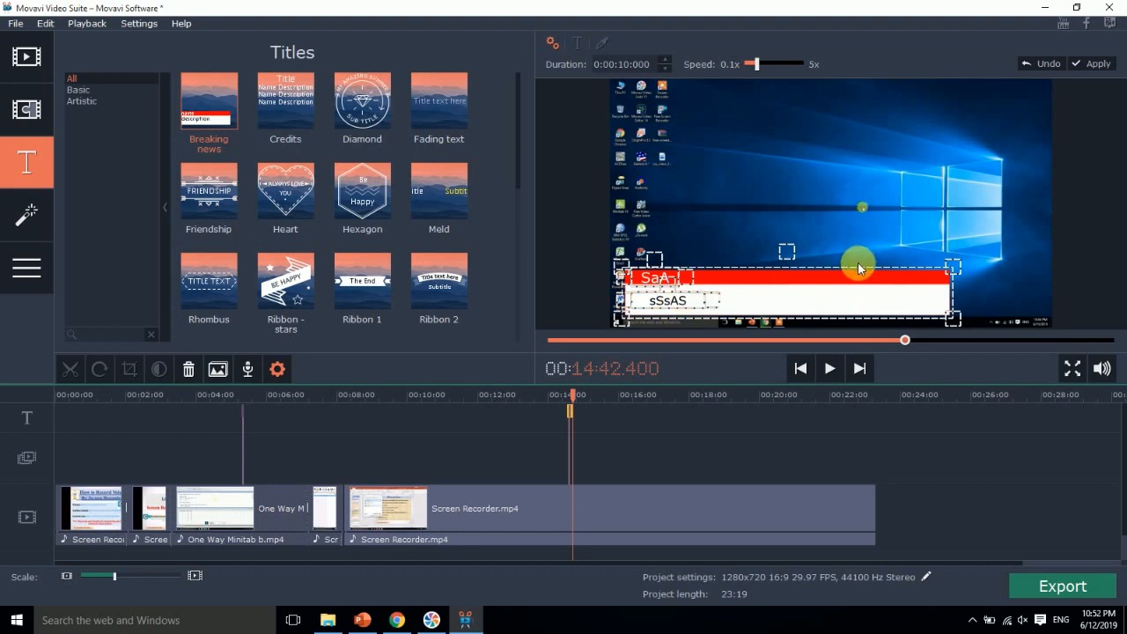
drag(859, 269, 914, 184)
key(ctrl+z)
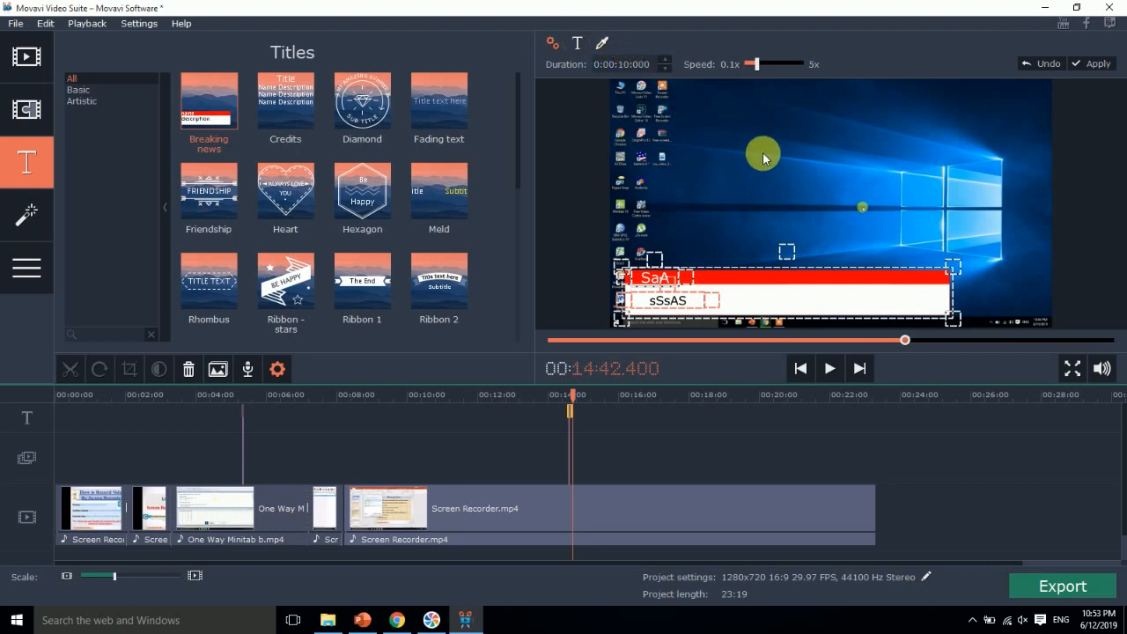
mouse_move(577, 415)
mouse_down()
mouse_move(604, 415)
mouse_move(566, 397)
mouse_up()
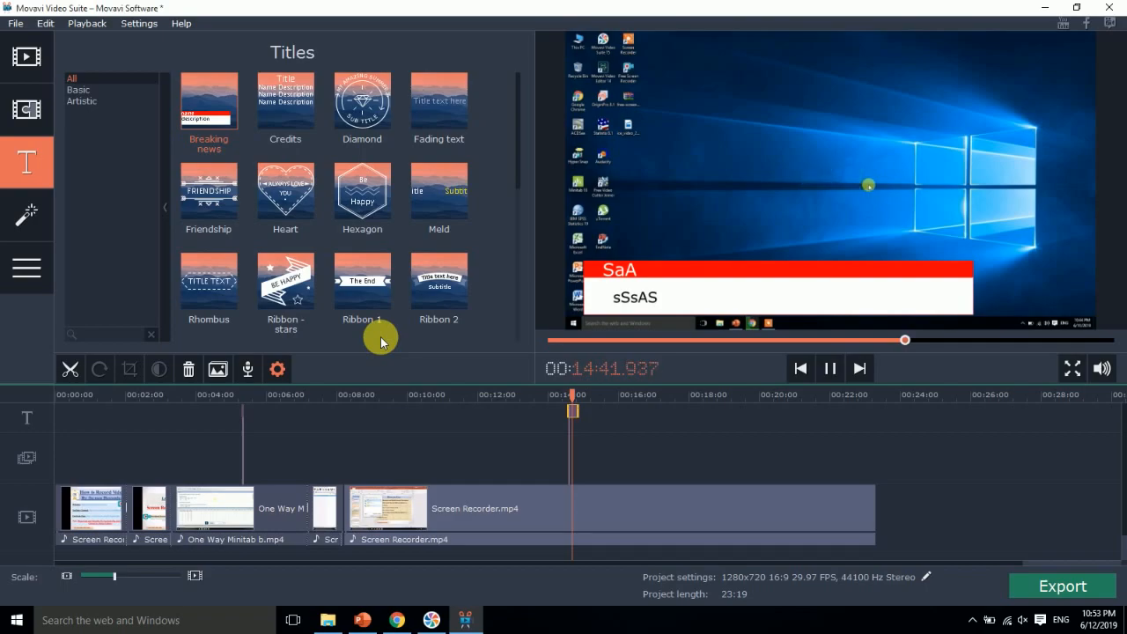
Check the How to Use topic list in PowerPoint, and add a Simple text title to the title track at about 15:40
click(364, 620)
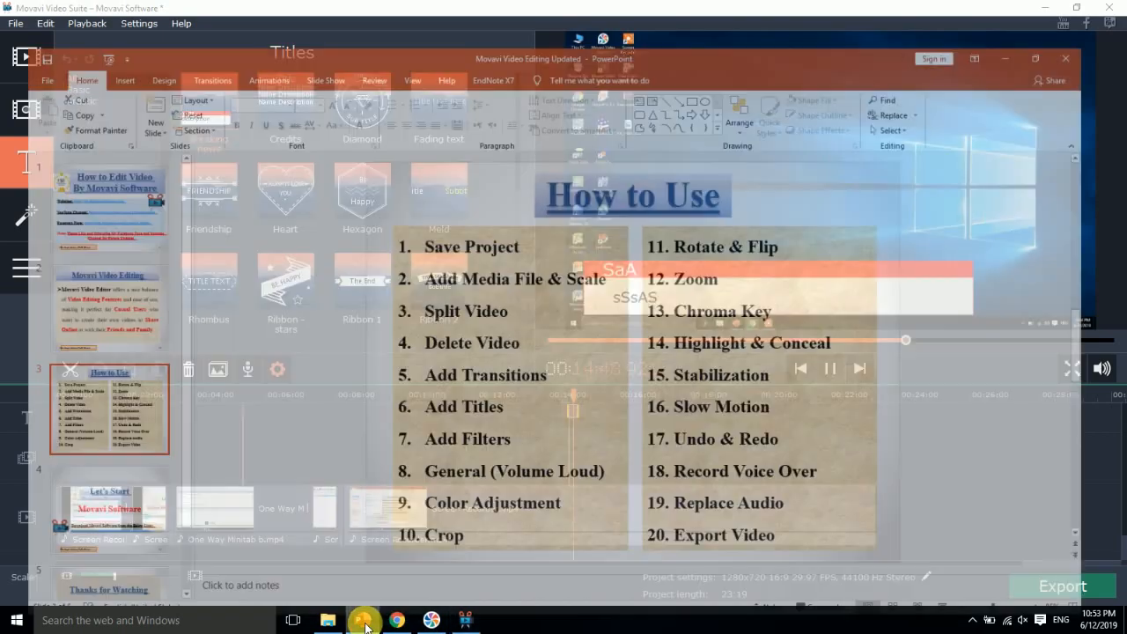
click(362, 619)
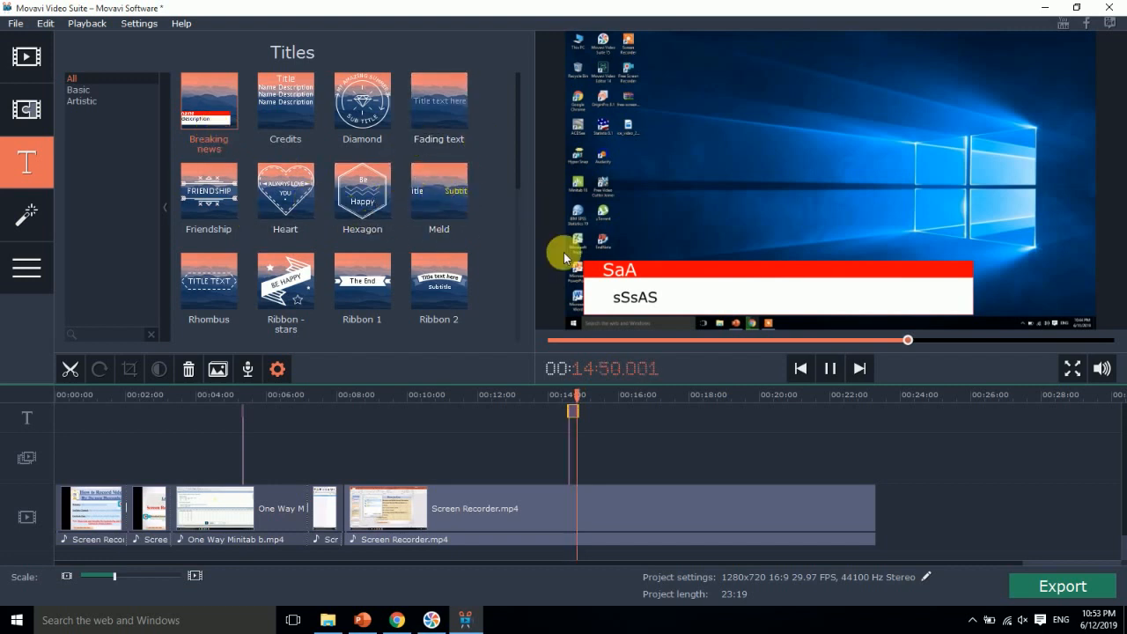
drag(520, 144, 511, 246)
click(235, 221)
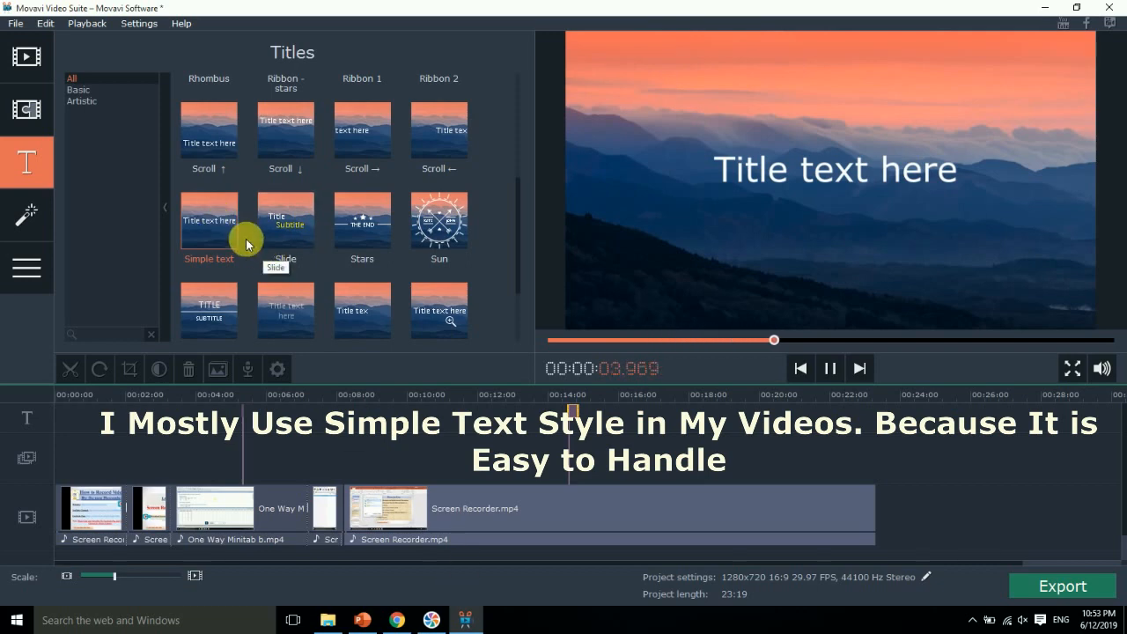
click(598, 501)
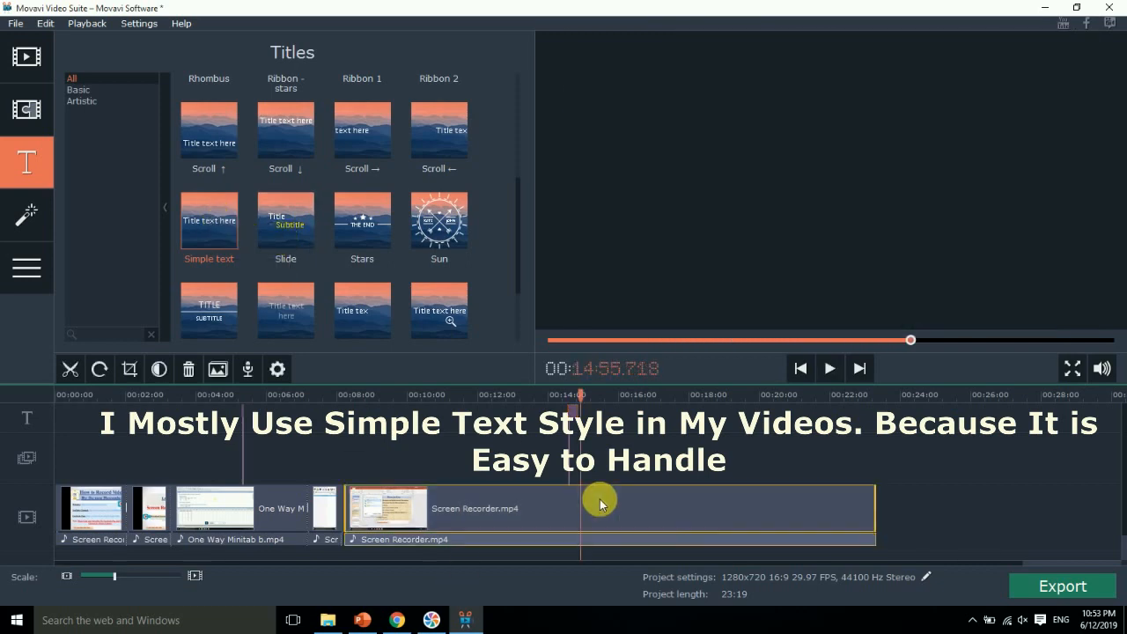
drag(587, 397, 614, 397)
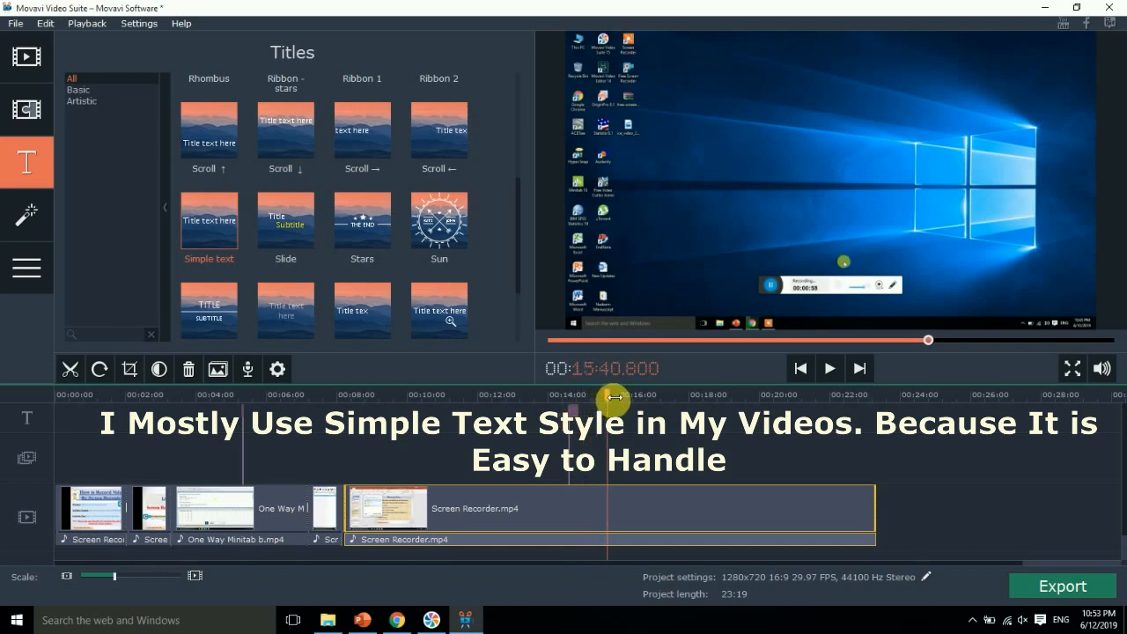
drag(218, 221, 606, 411)
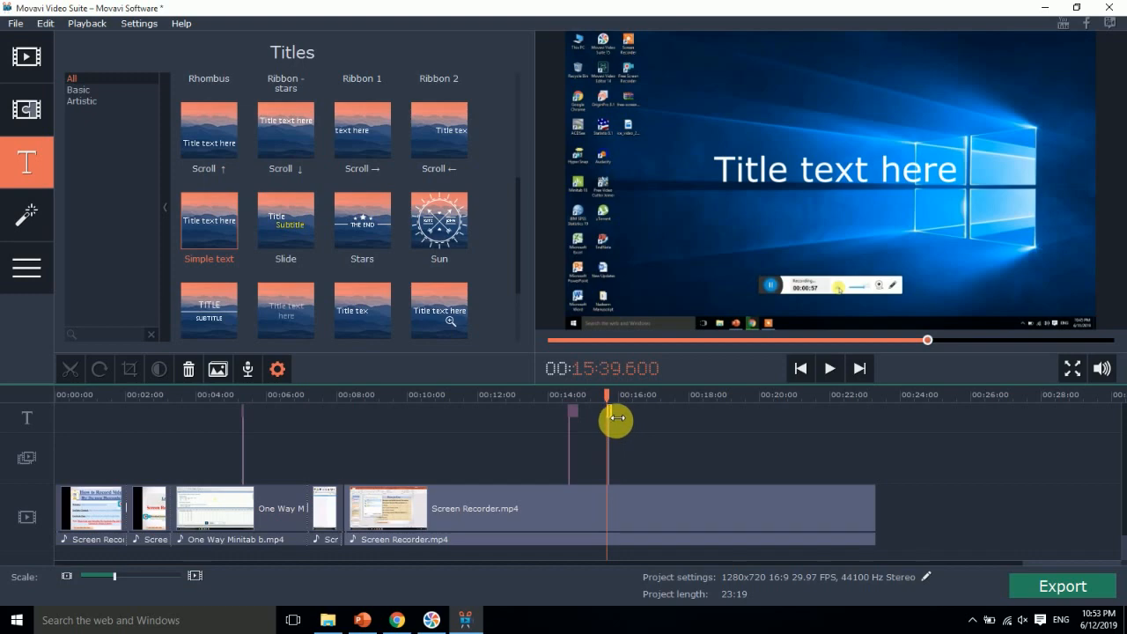
Try clearing the new Simple text title's wording, and leave title editing without applying the change
double_click(617, 412)
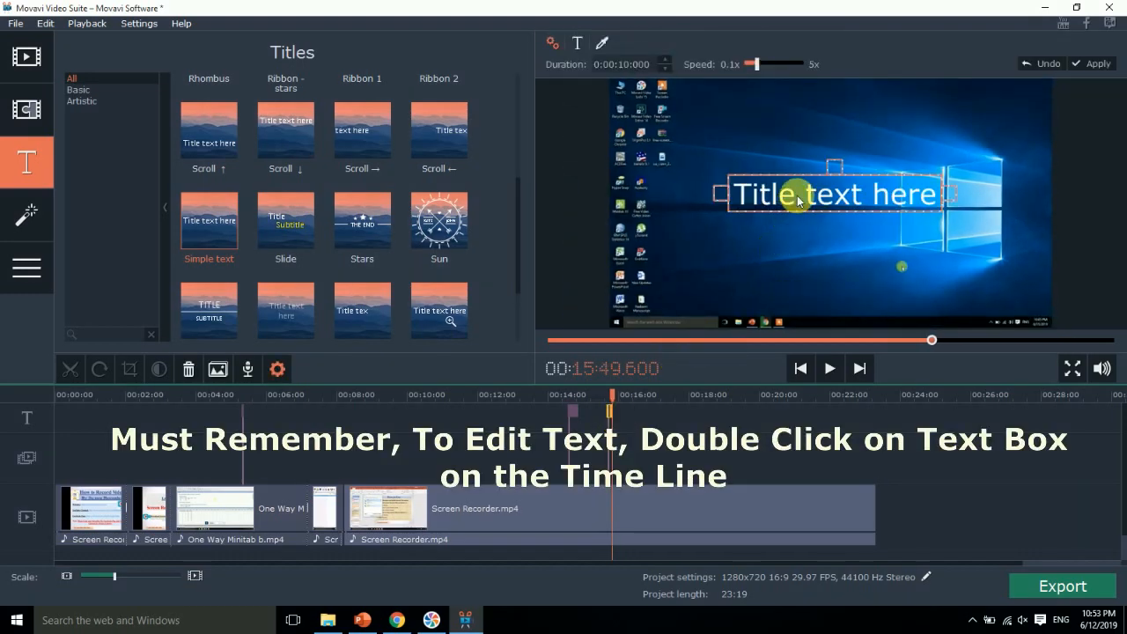
key(ctrl+a)
key(BackSpace)
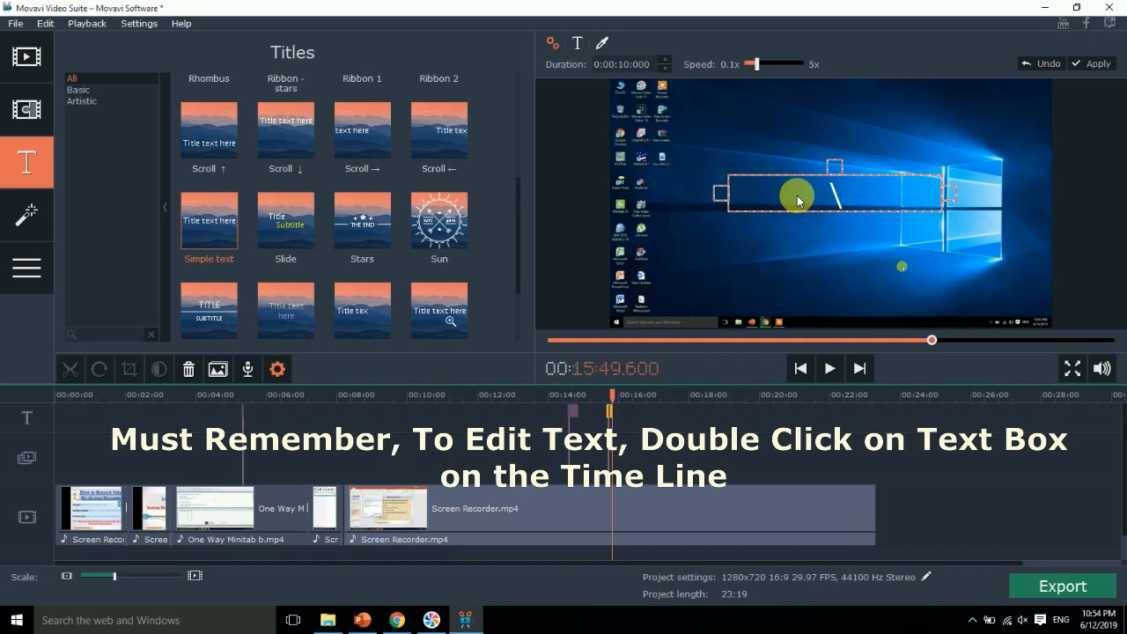
click(663, 460)
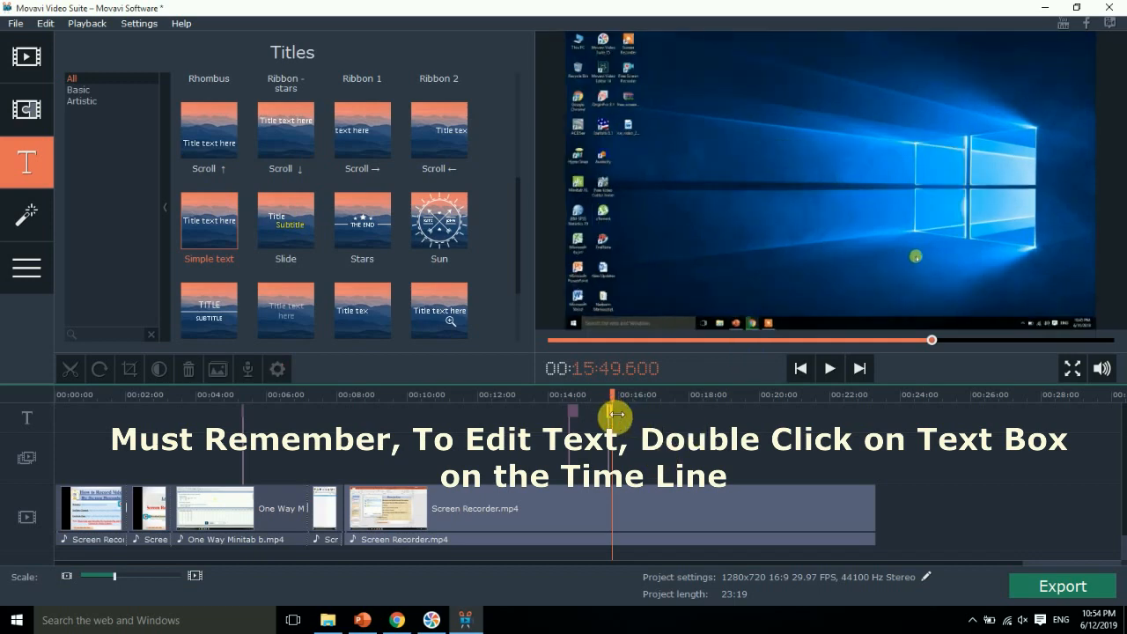
double_click(616, 414)
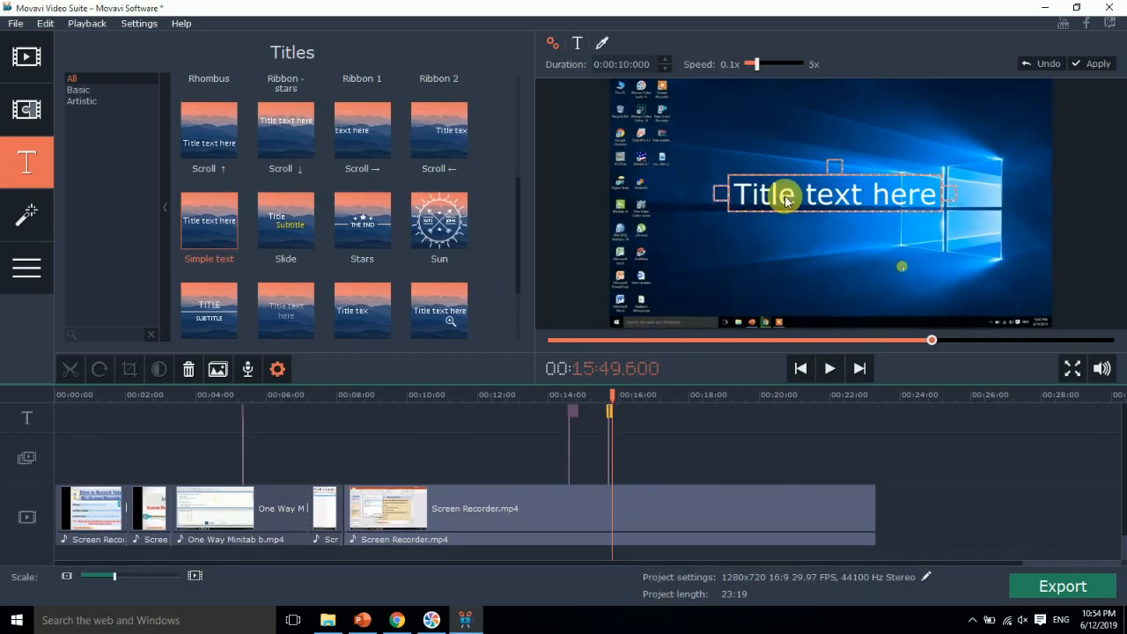
click(658, 445)
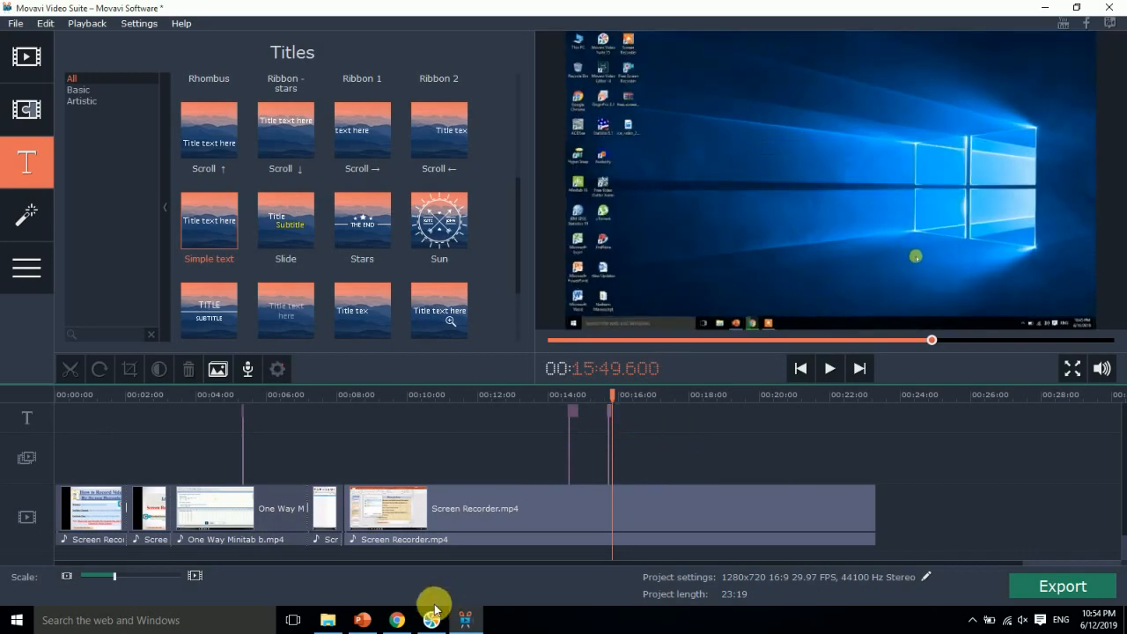
Check the next topic in the PowerPoint list, and apply the Cupids filter to the last Screen Recorder.mp4 clip
click(363, 621)
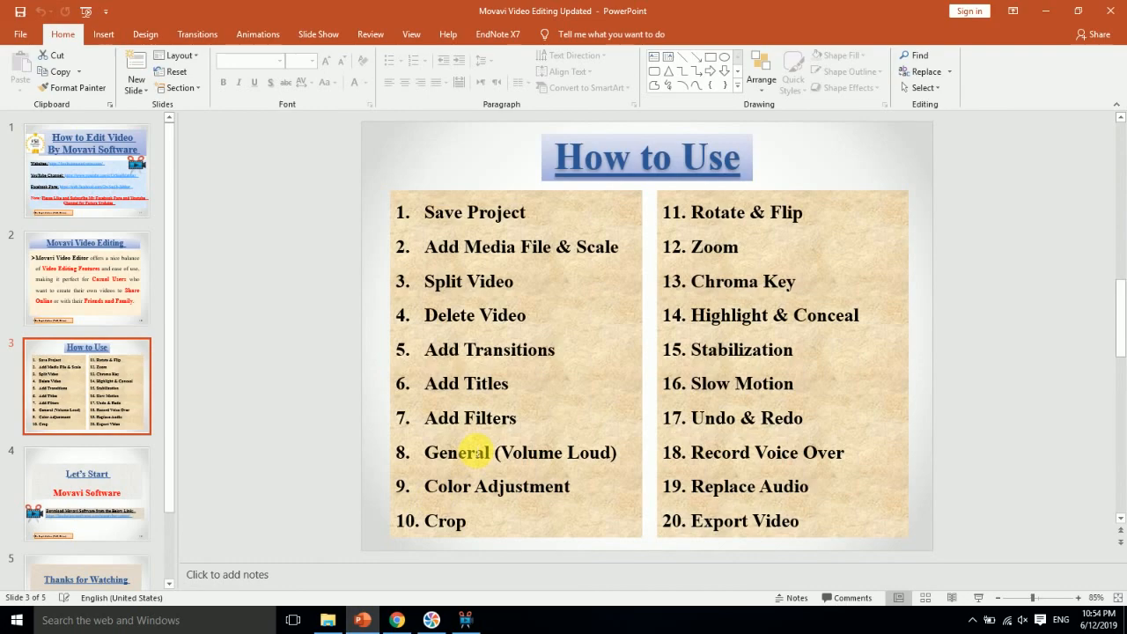
click(1045, 10)
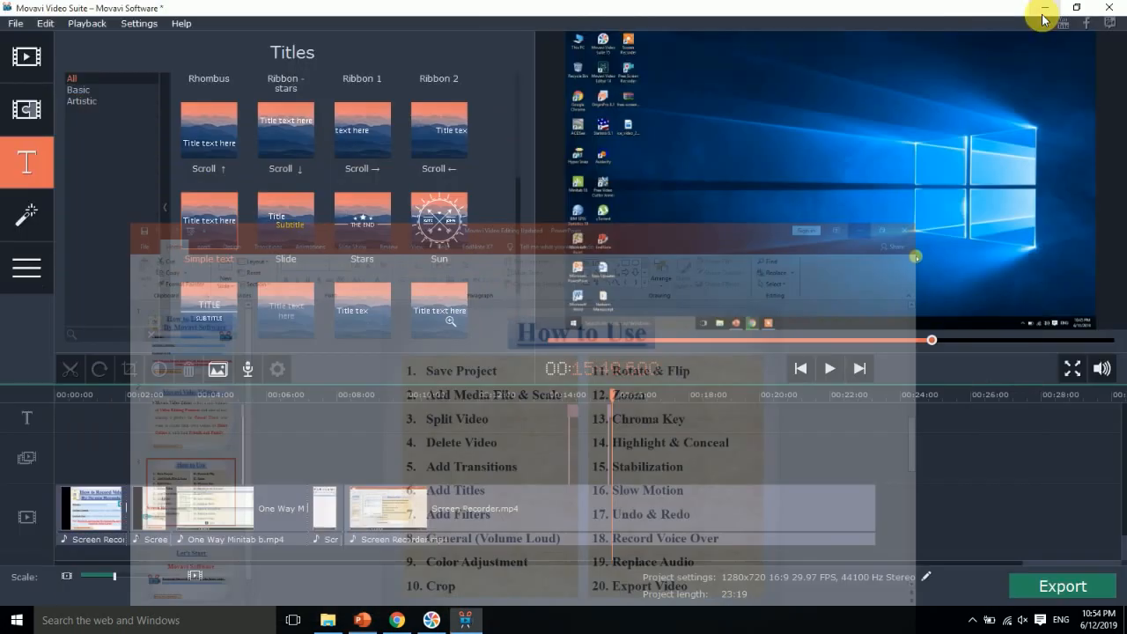
click(26, 214)
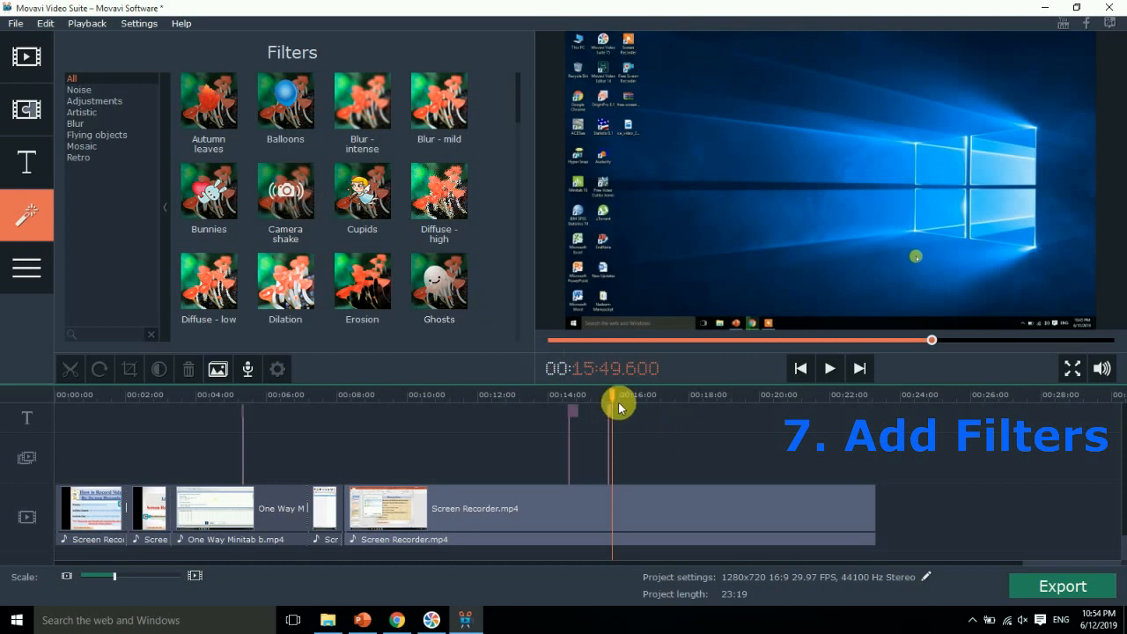
drag(621, 398, 675, 402)
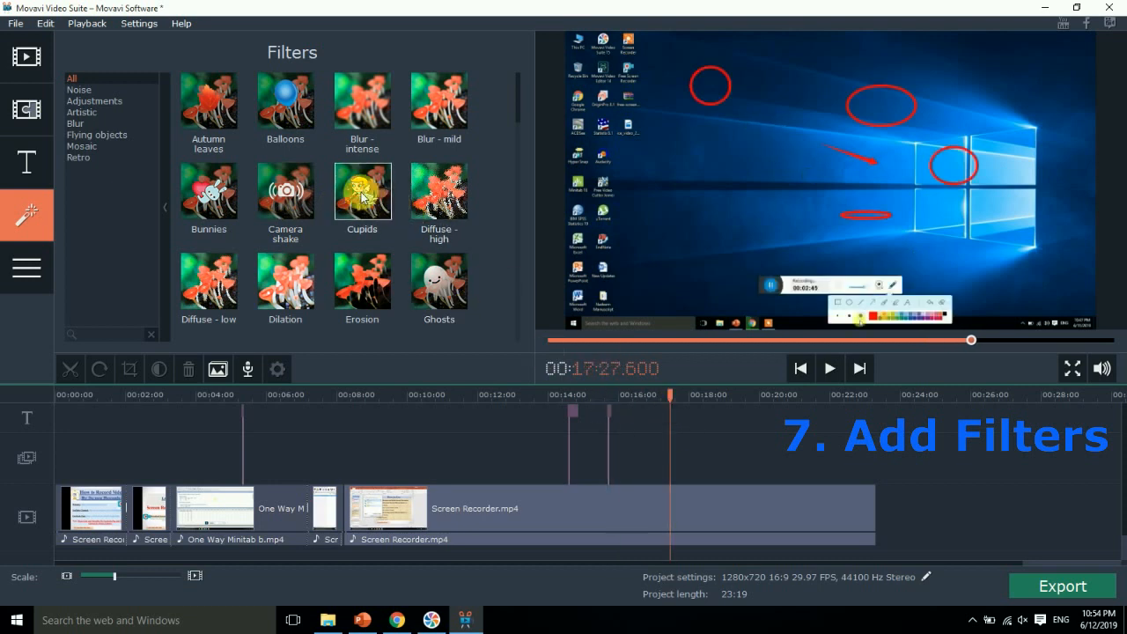
drag(361, 197, 670, 490)
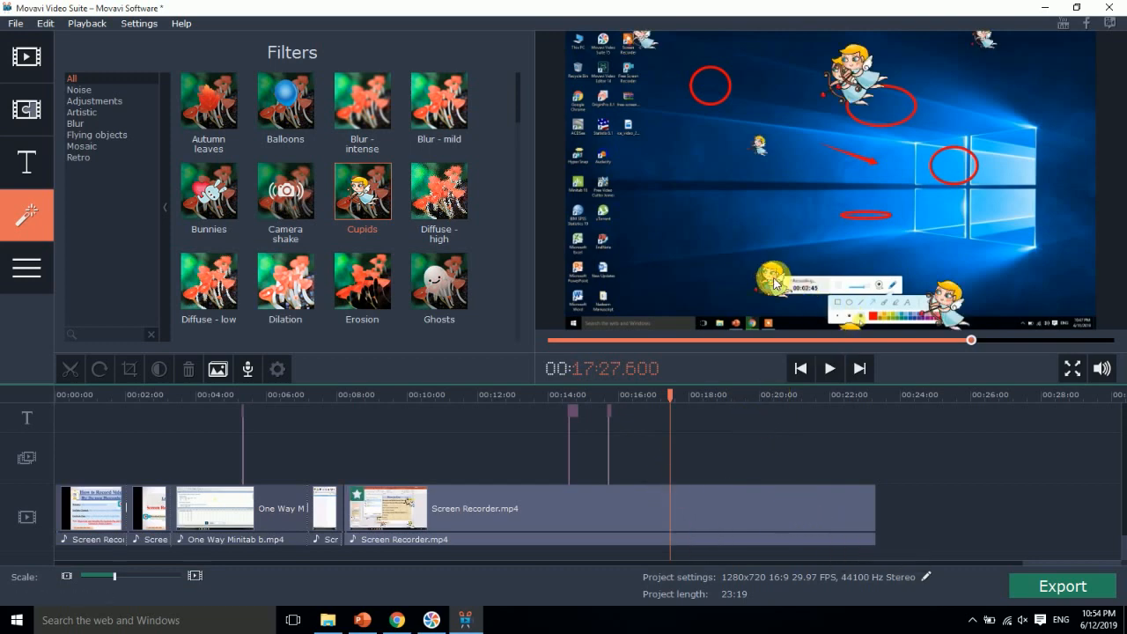
Play the filtered clip from about 17:27 and inspect the Cupids effect at about 20:34 and 09:36
click(828, 370)
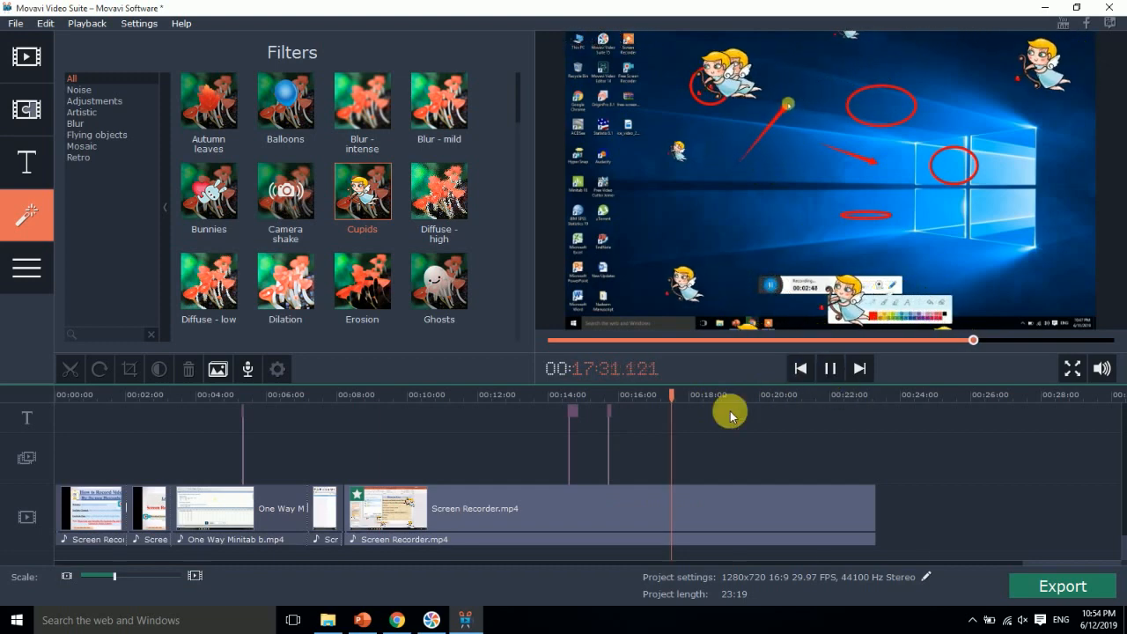
drag(674, 394, 780, 396)
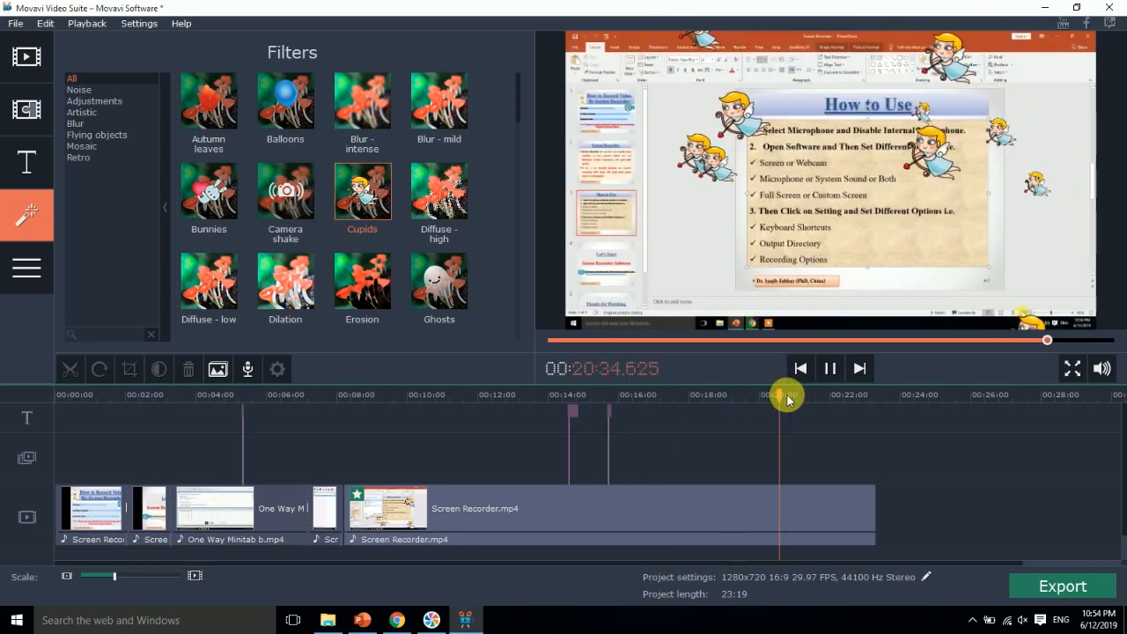
click(782, 396)
drag(783, 396, 399, 398)
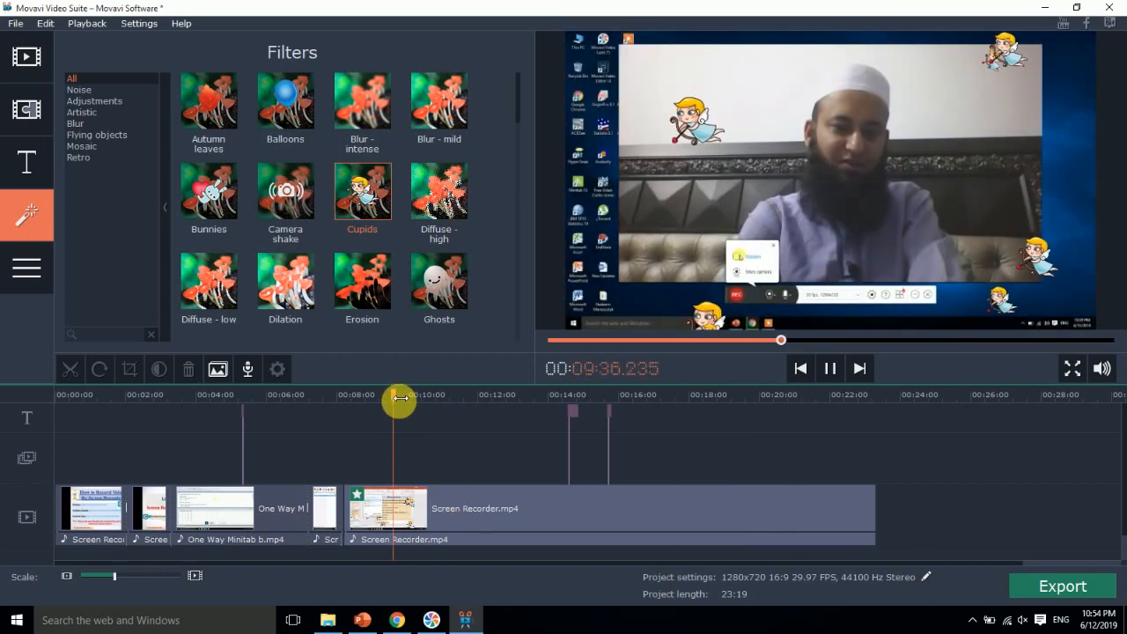
Split the last Screen Recorder.mp4 clip at about 09:40
click(411, 515)
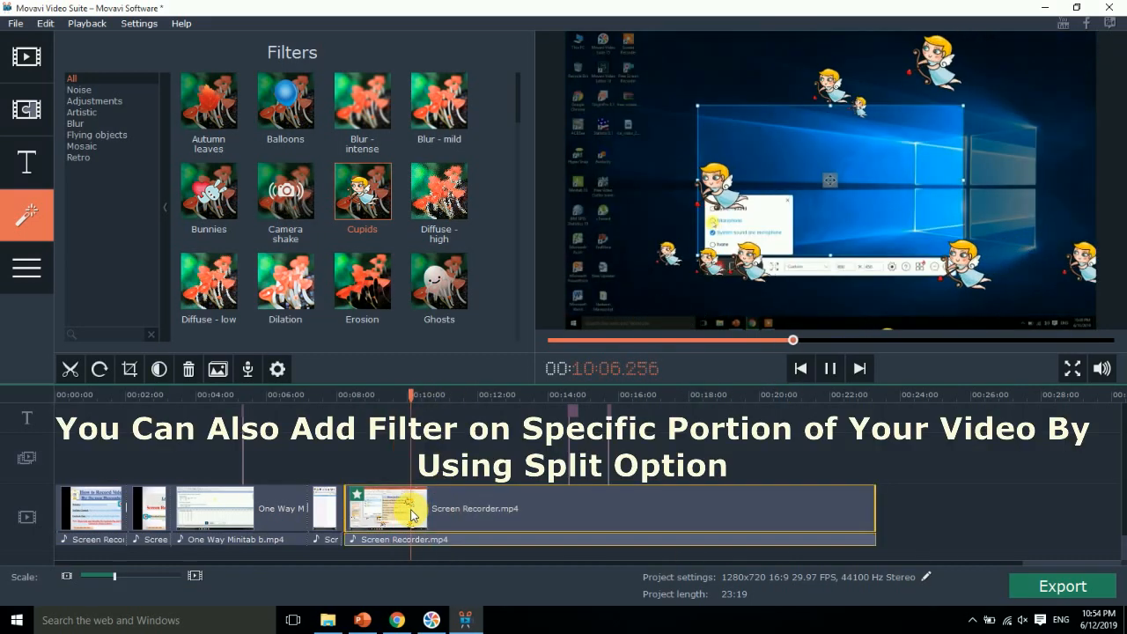
click(395, 513)
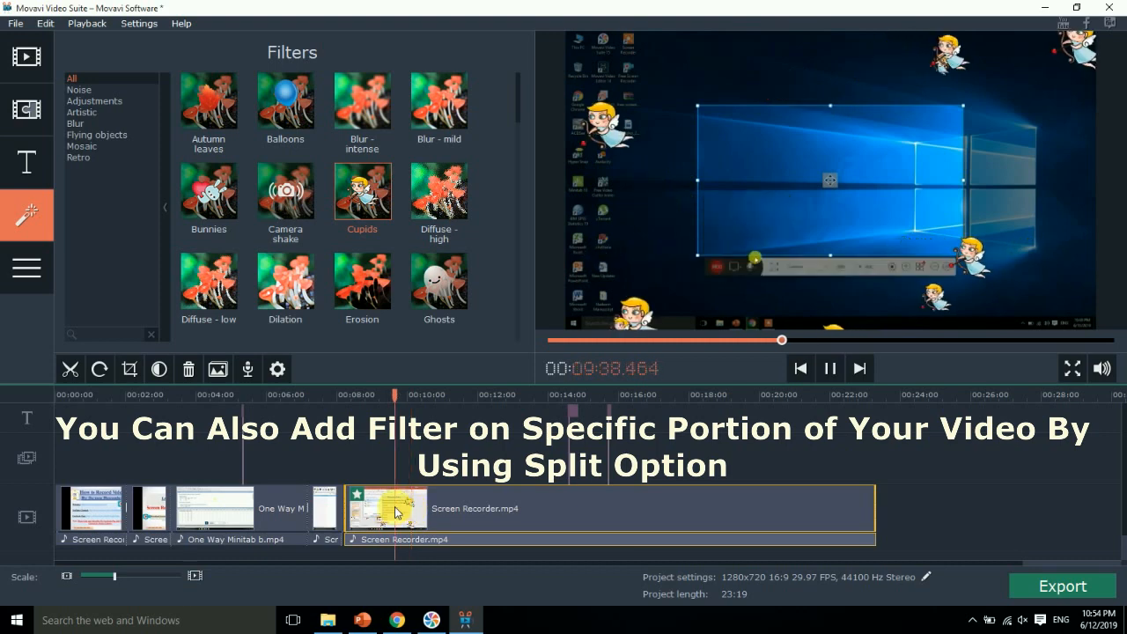
click(69, 368)
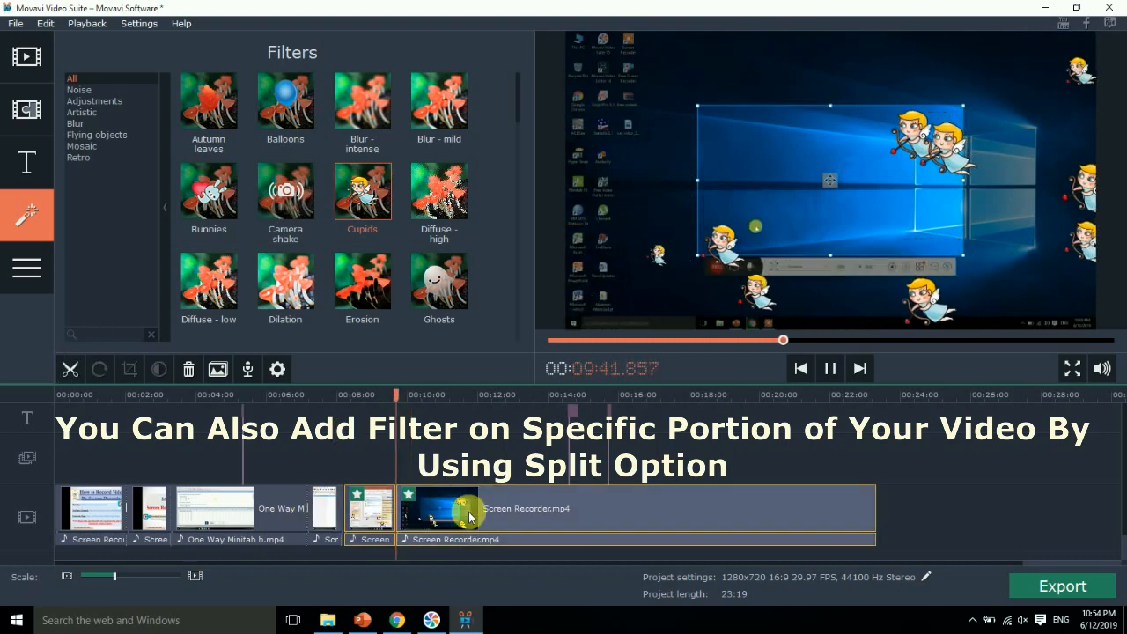
Remove the Cupids filter from the last Screen Recorder.mp4 clip and split the clip at about 08:45
click(407, 495)
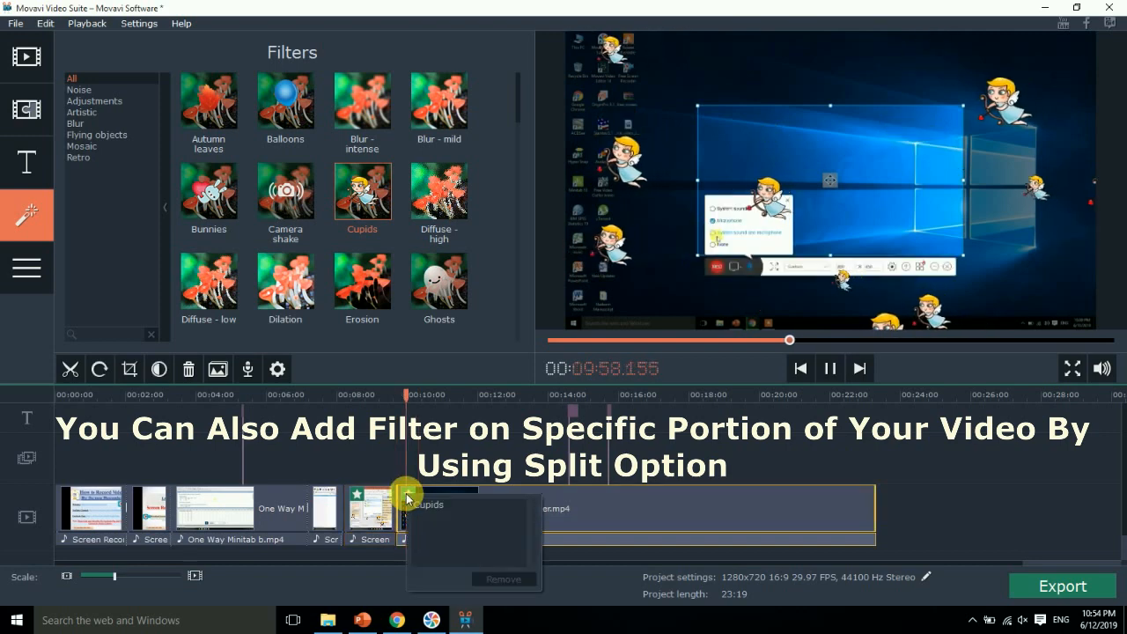
click(504, 581)
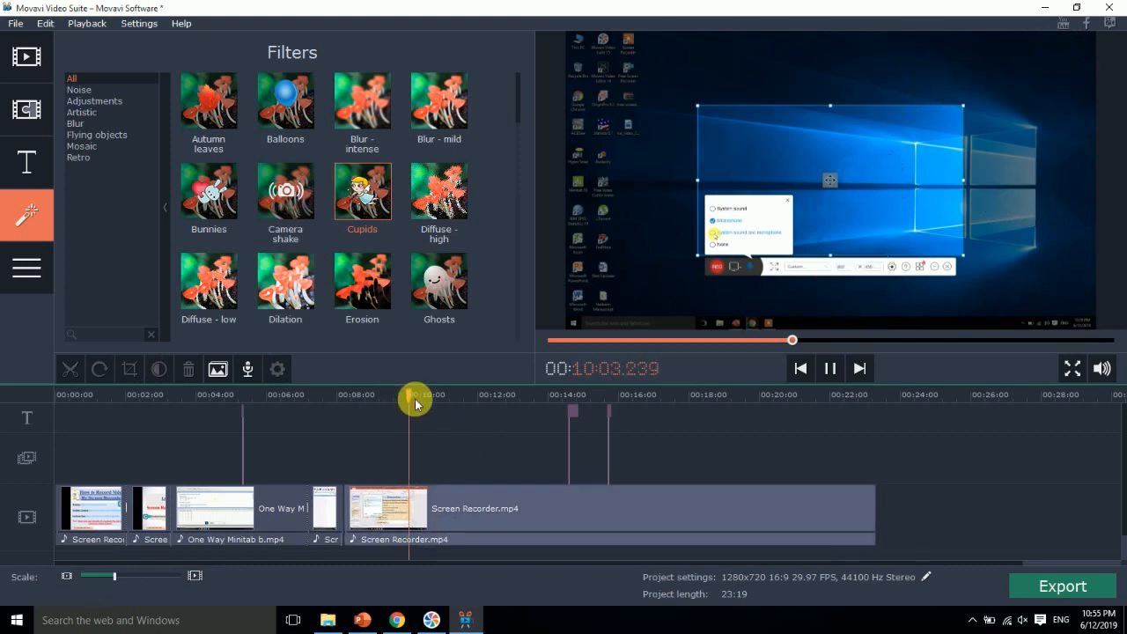
drag(412, 398, 378, 400)
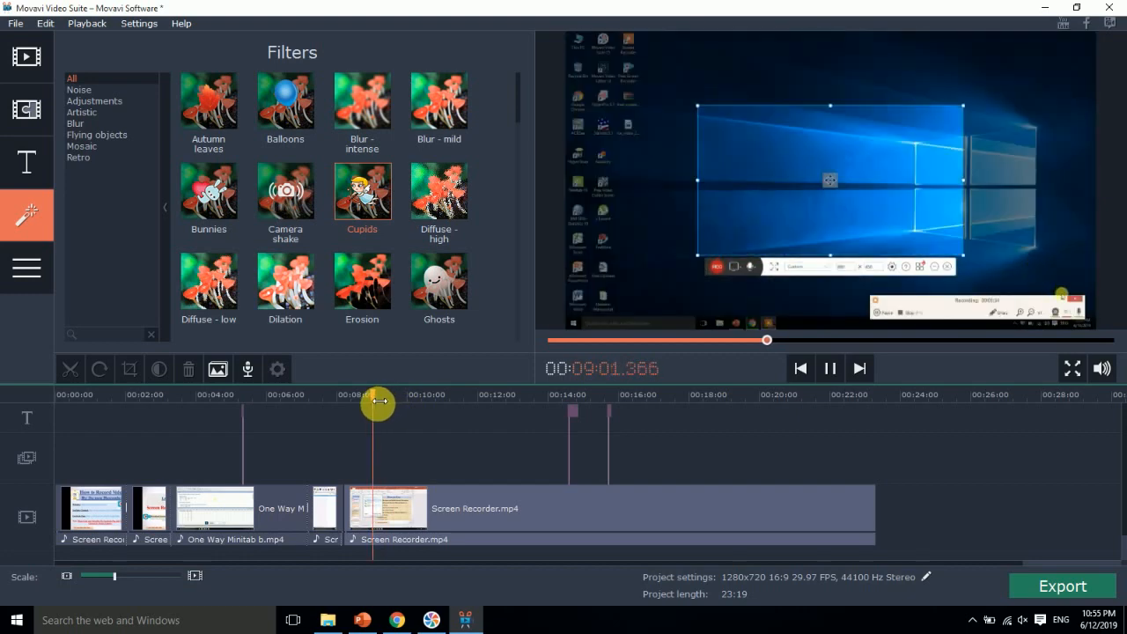
click(361, 509)
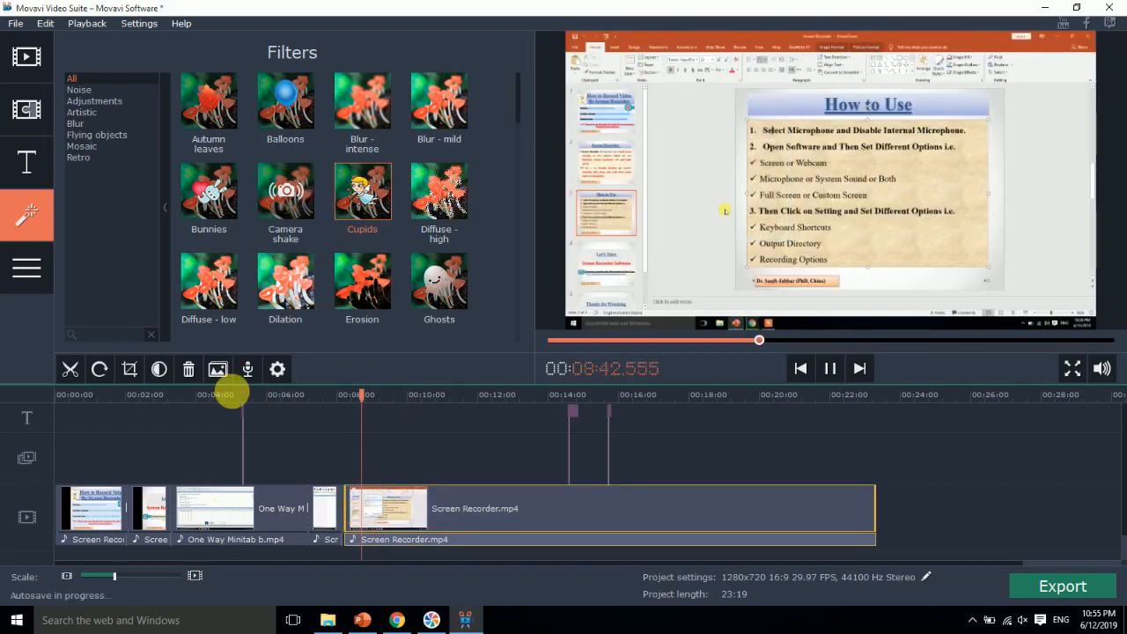
click(72, 370)
Apply the Cupids filter to only the short Screen Recorder.mp4 portion before the split at about 08:45
click(366, 528)
click(358, 519)
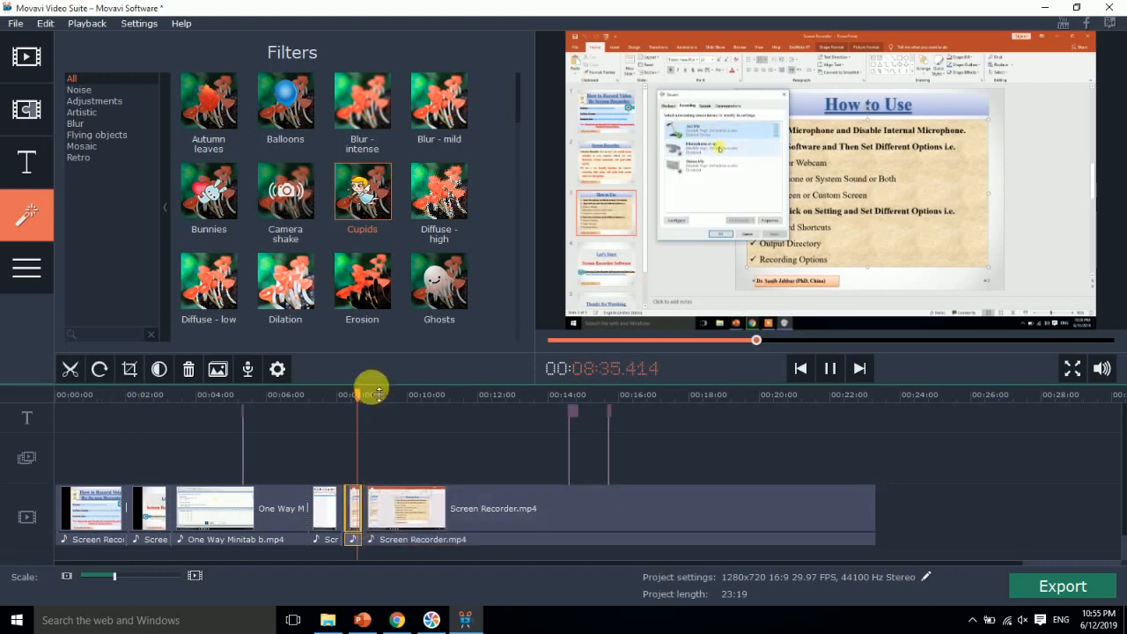
drag(365, 198, 356, 498)
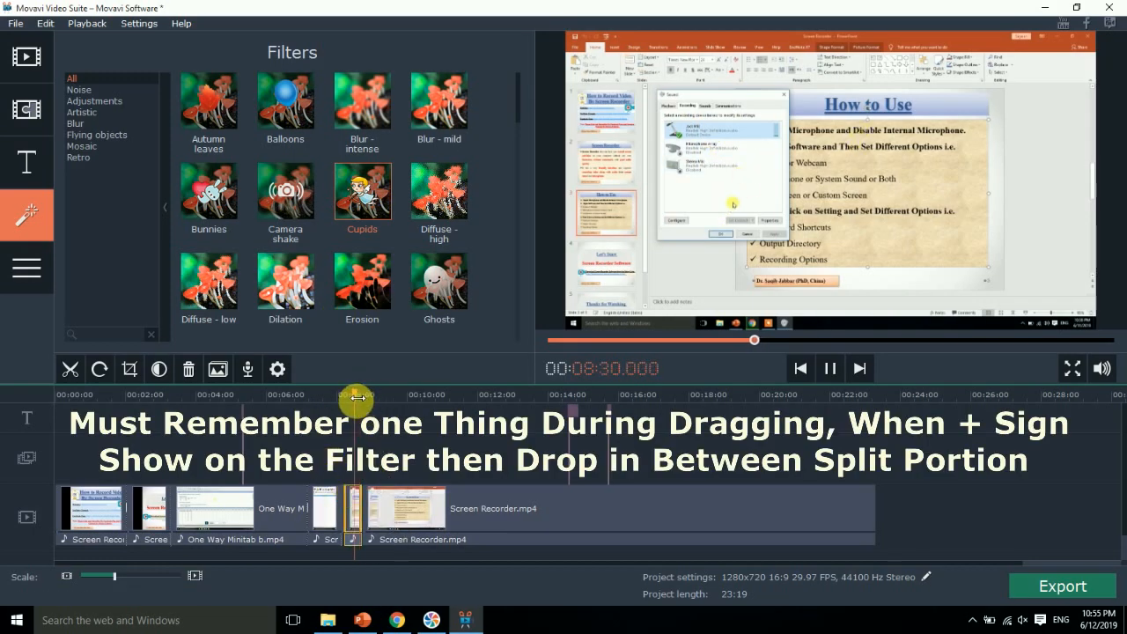
drag(357, 398, 409, 398)
drag(357, 196, 350, 500)
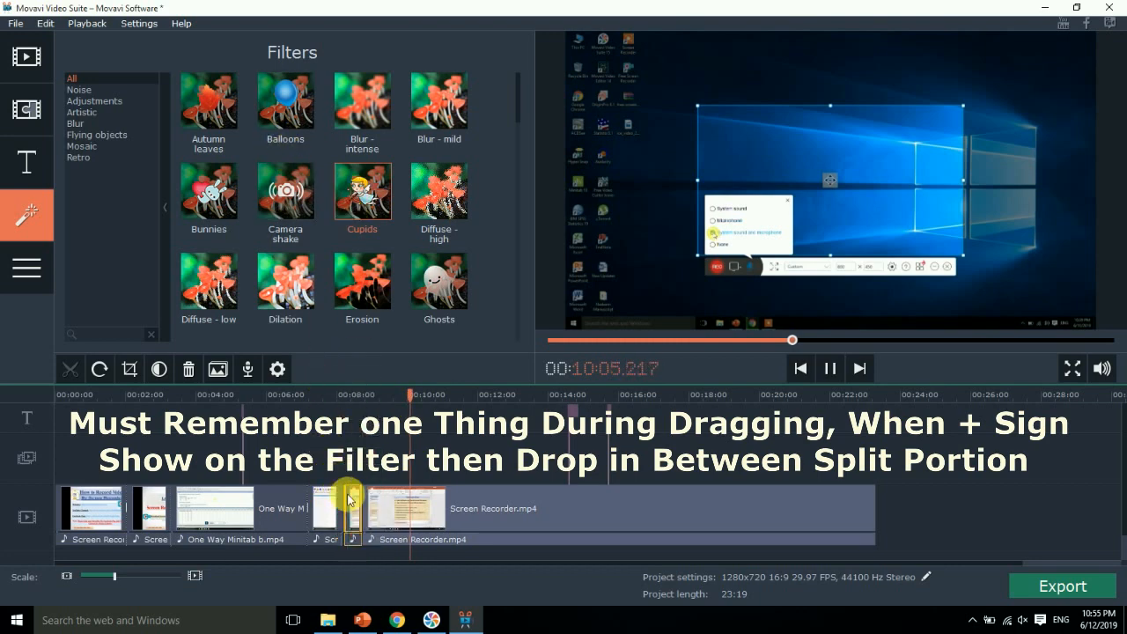
drag(415, 397, 353, 402)
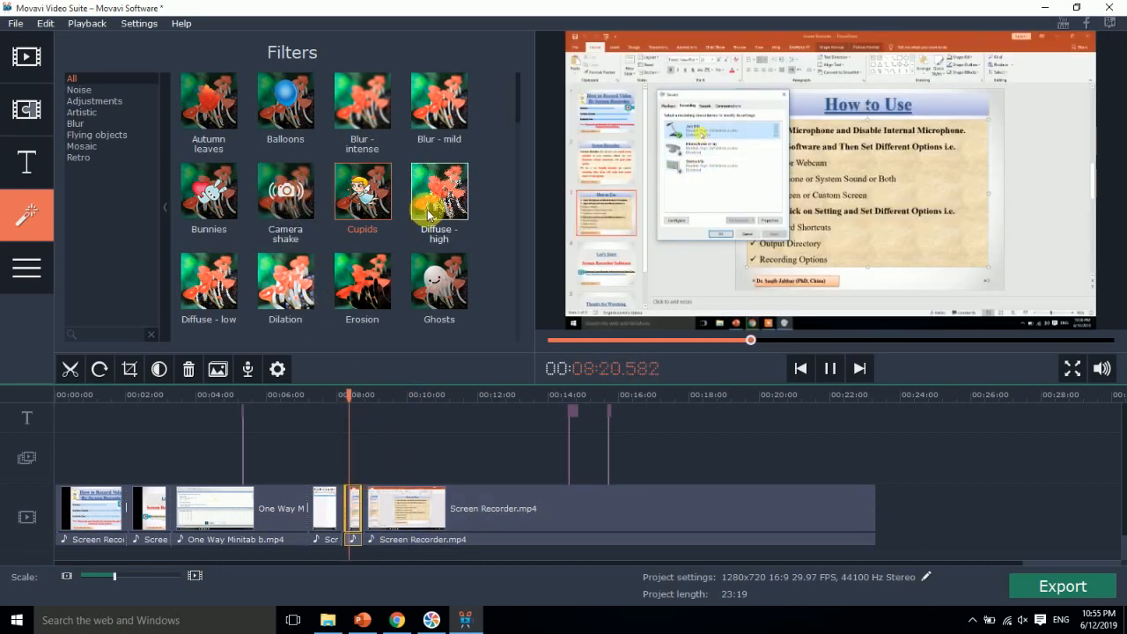
drag(377, 201, 353, 499)
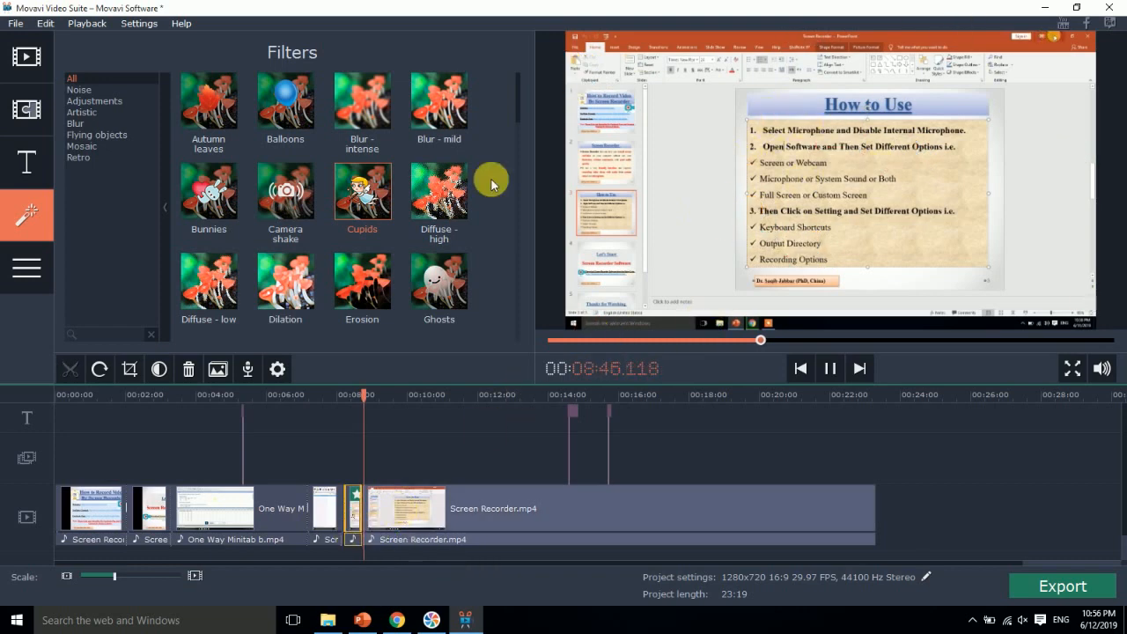
Split the last Screen Recorder.mp4 clip at about 11:13 and apply the Ghosts filter to the portion before the split
click(439, 280)
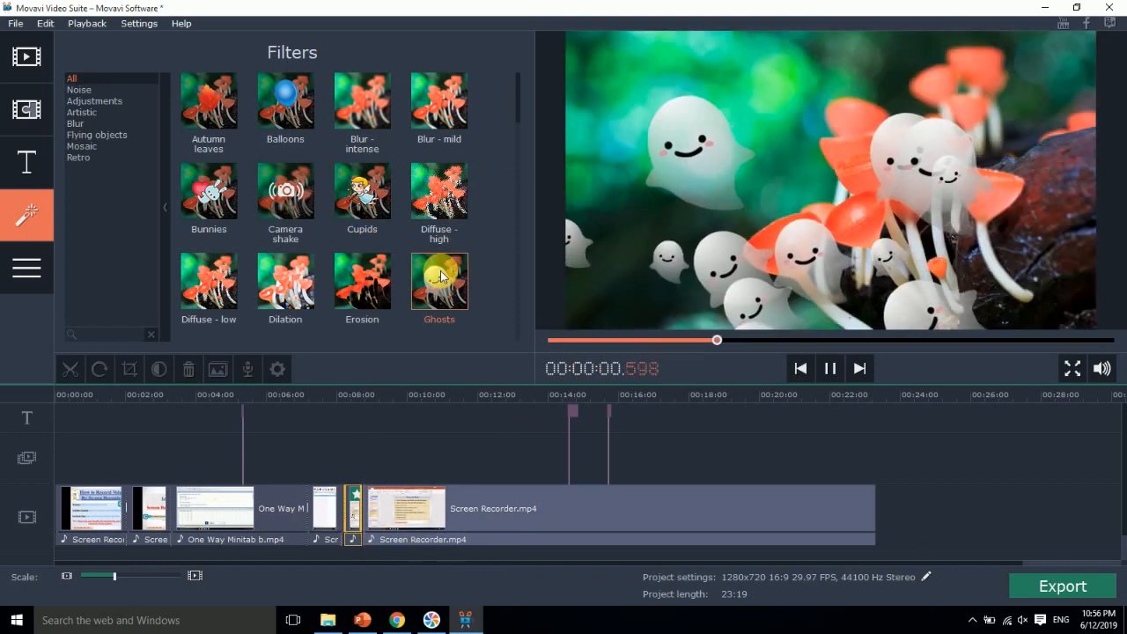
click(384, 509)
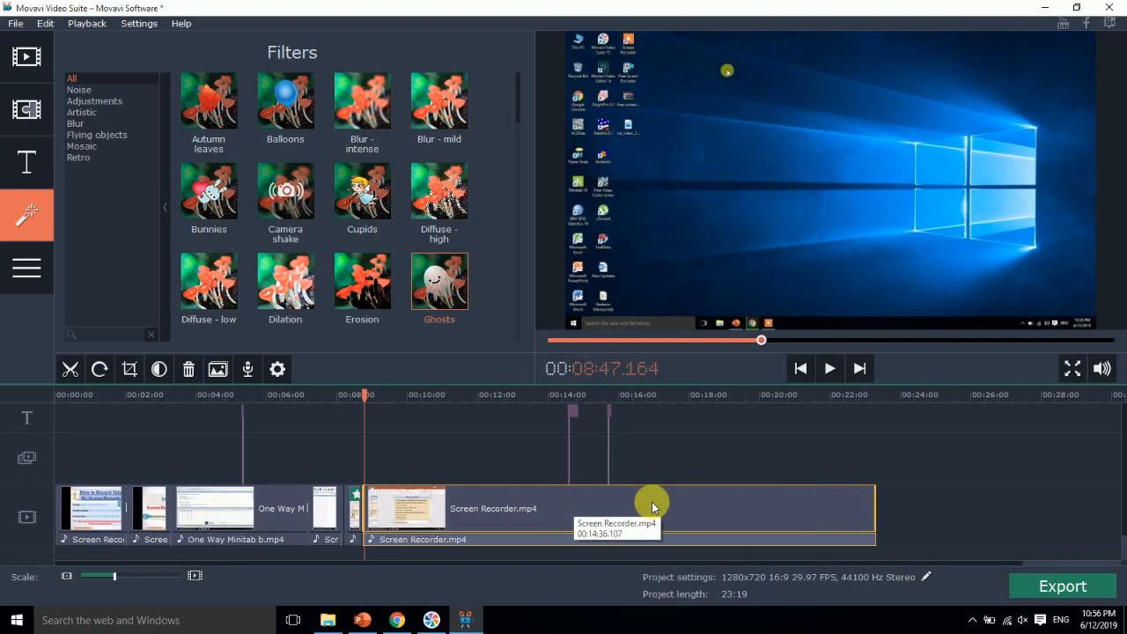
drag(372, 396, 456, 404)
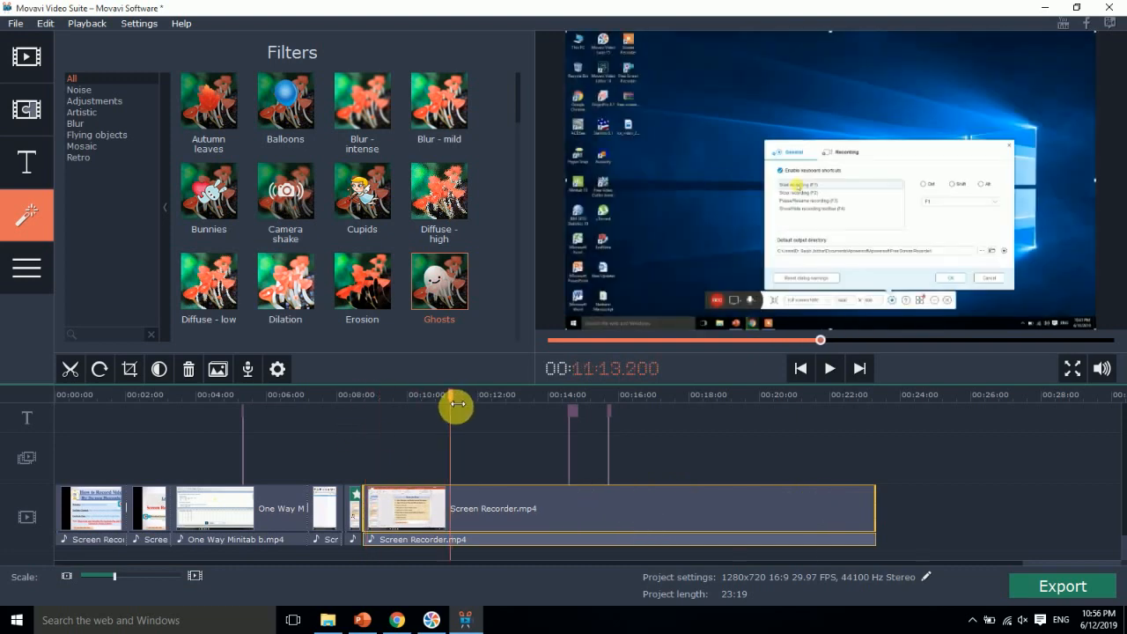
click(70, 374)
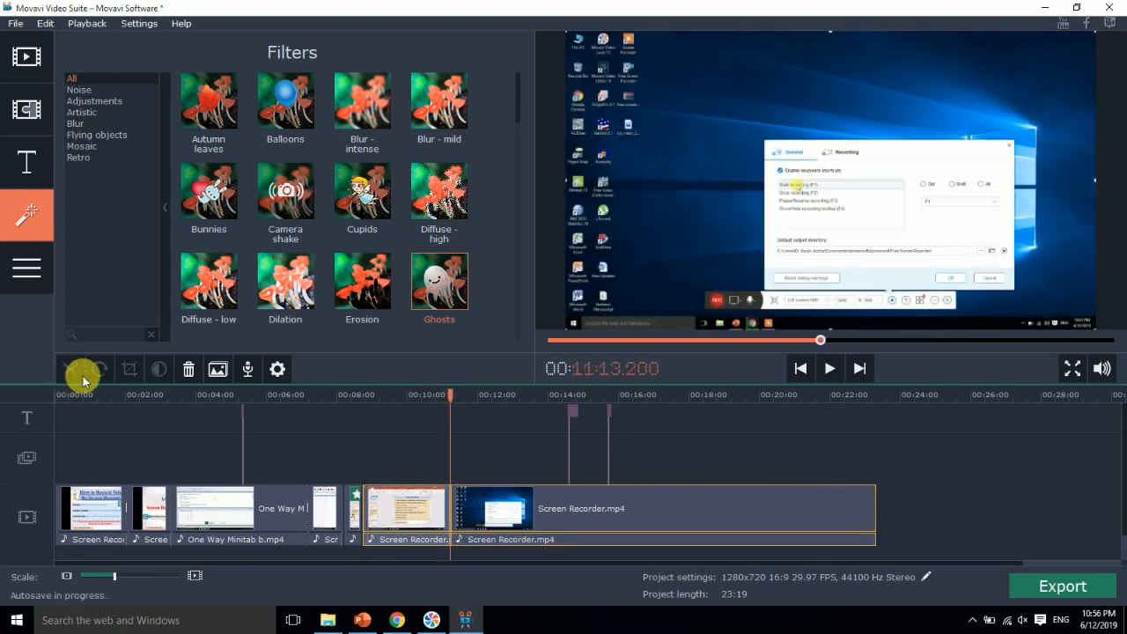
click(405, 515)
drag(440, 290, 442, 502)
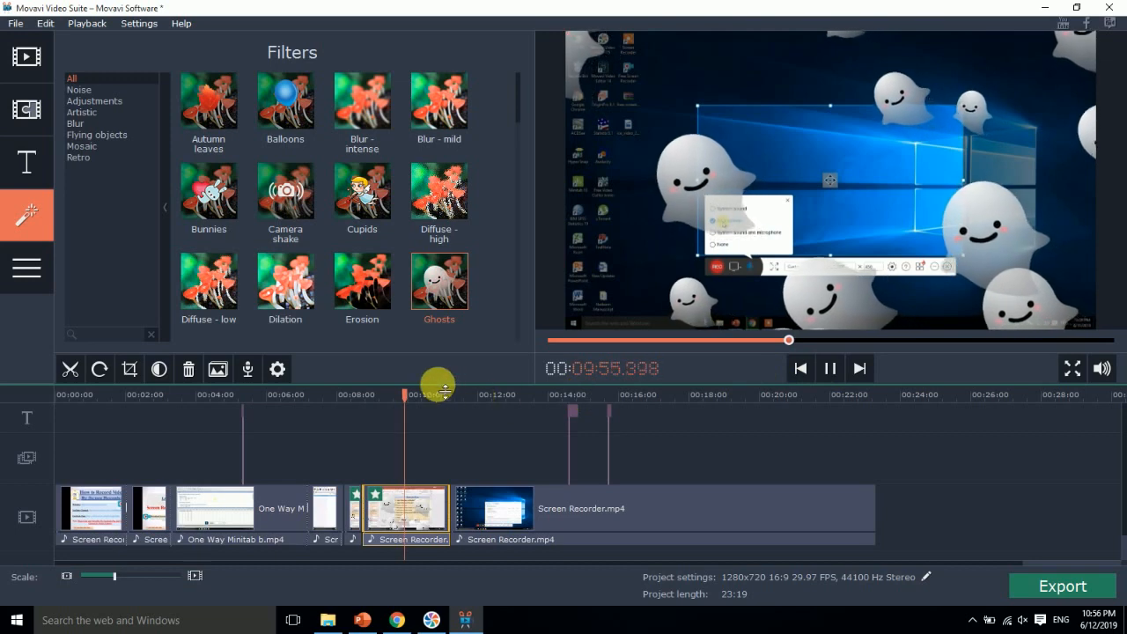
Split the last Screen Recorder.mp4 clip at about 12:45 and apply the Bunnies filter to the portion before the split
drag(410, 395, 513, 403)
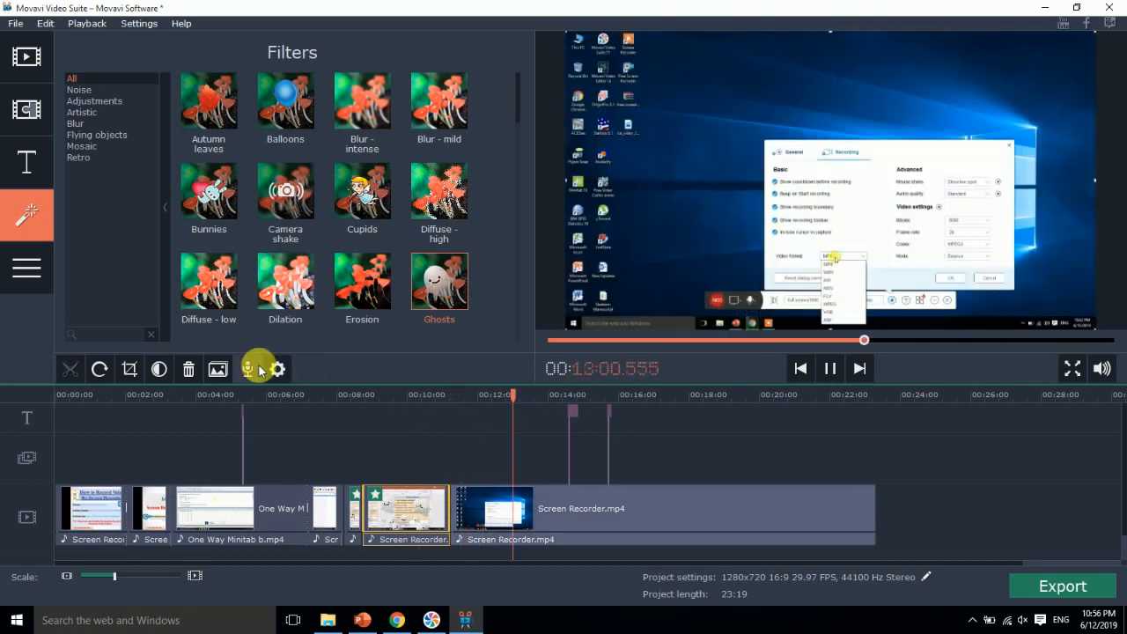
click(504, 508)
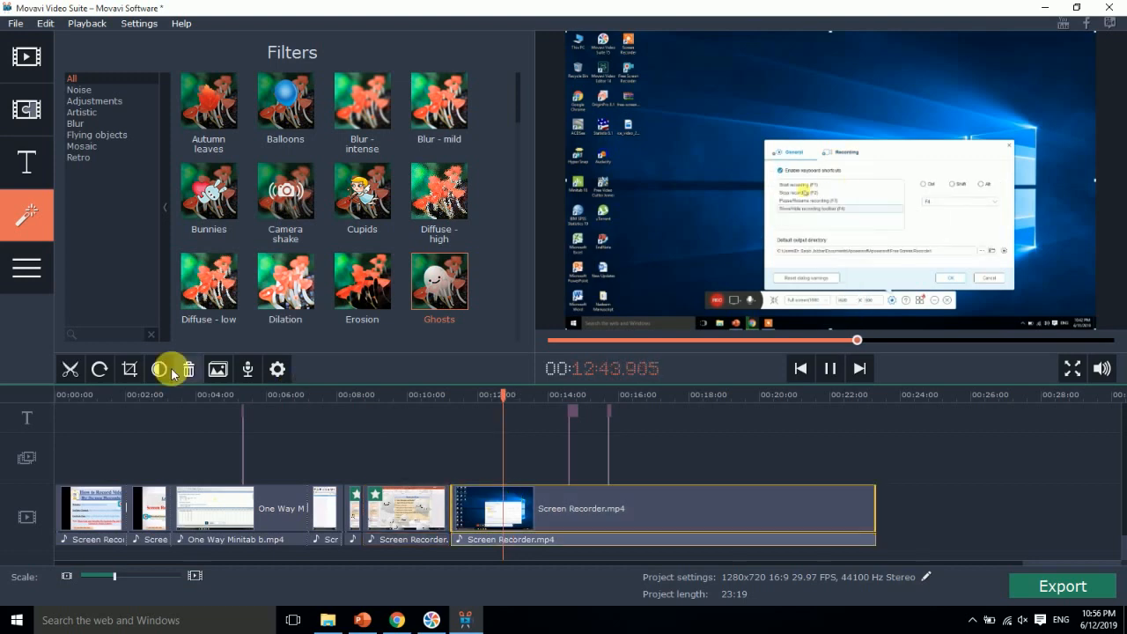
click(68, 370)
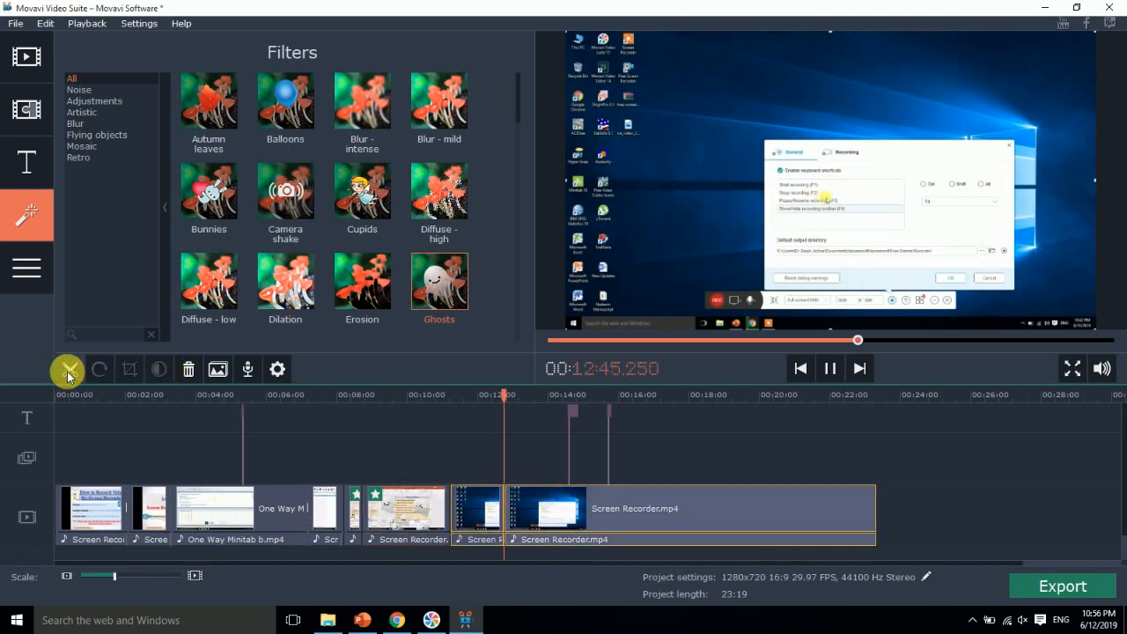
click(476, 508)
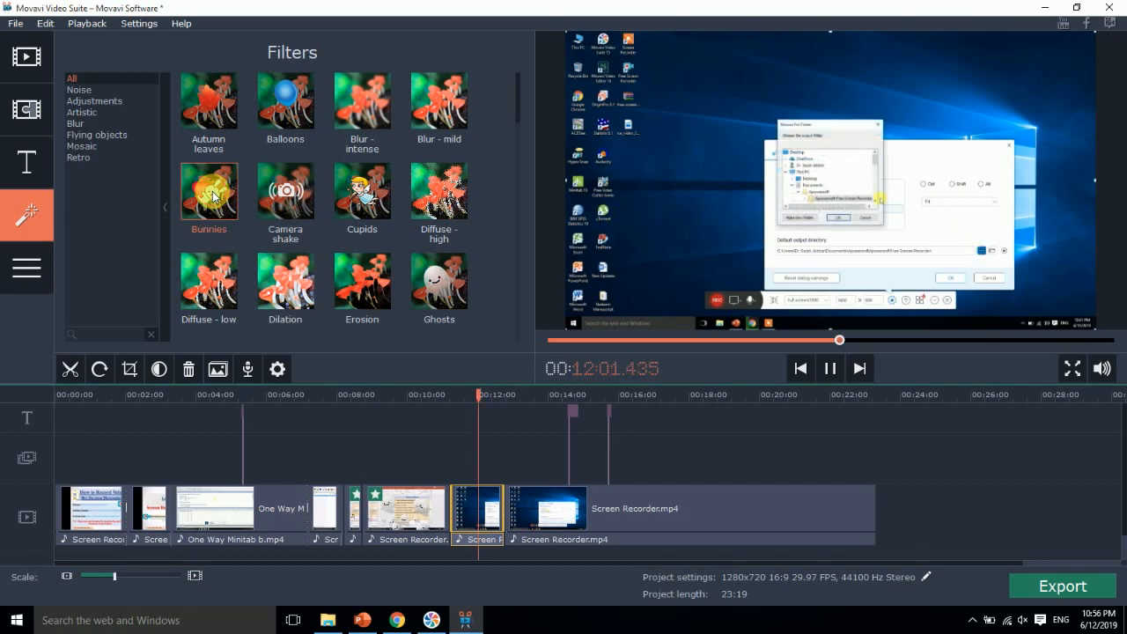
drag(222, 199, 499, 484)
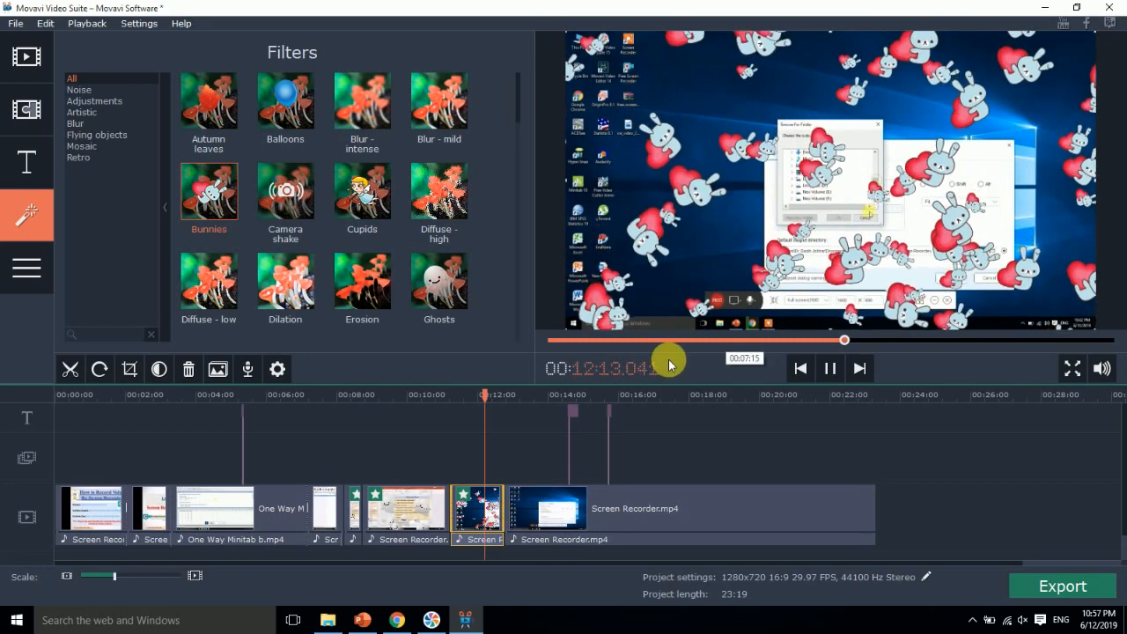
Apply the Mosaic - medium filter to the last Screen Recorder.mp4 clip and preview its effect at the boundary with the Bunnies portion
click(72, 124)
click(79, 147)
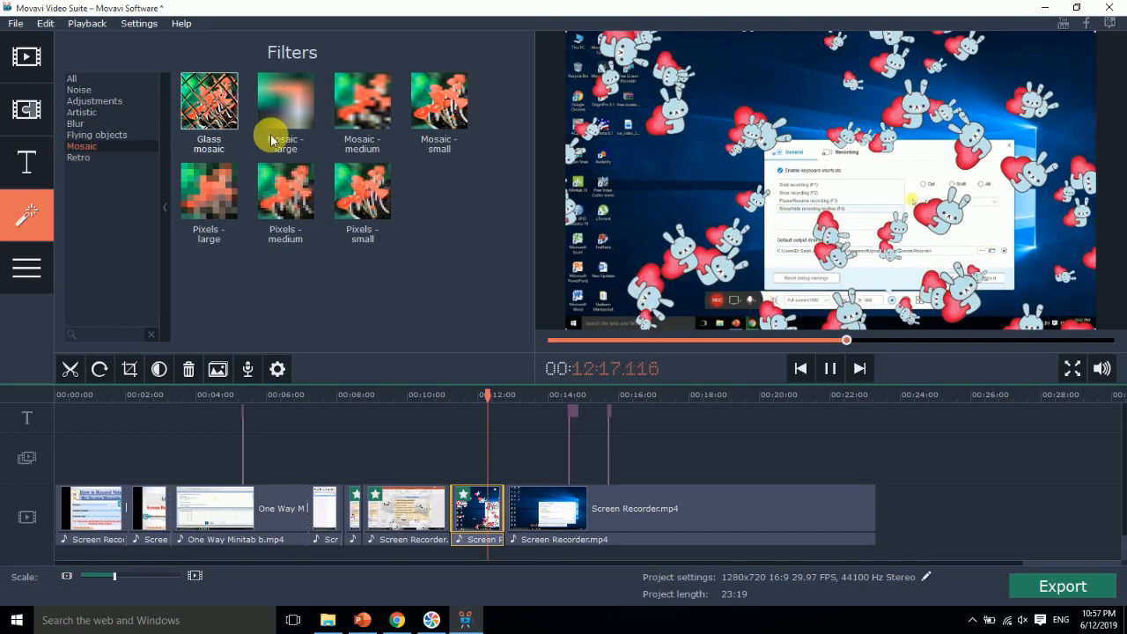
click(370, 115)
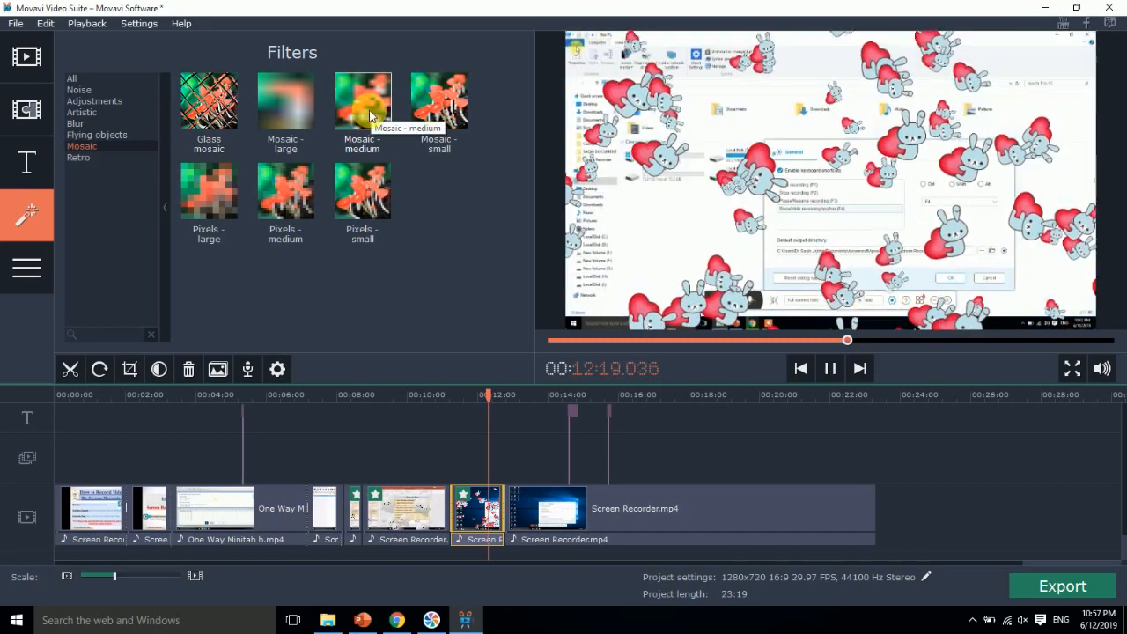
drag(370, 115, 615, 508)
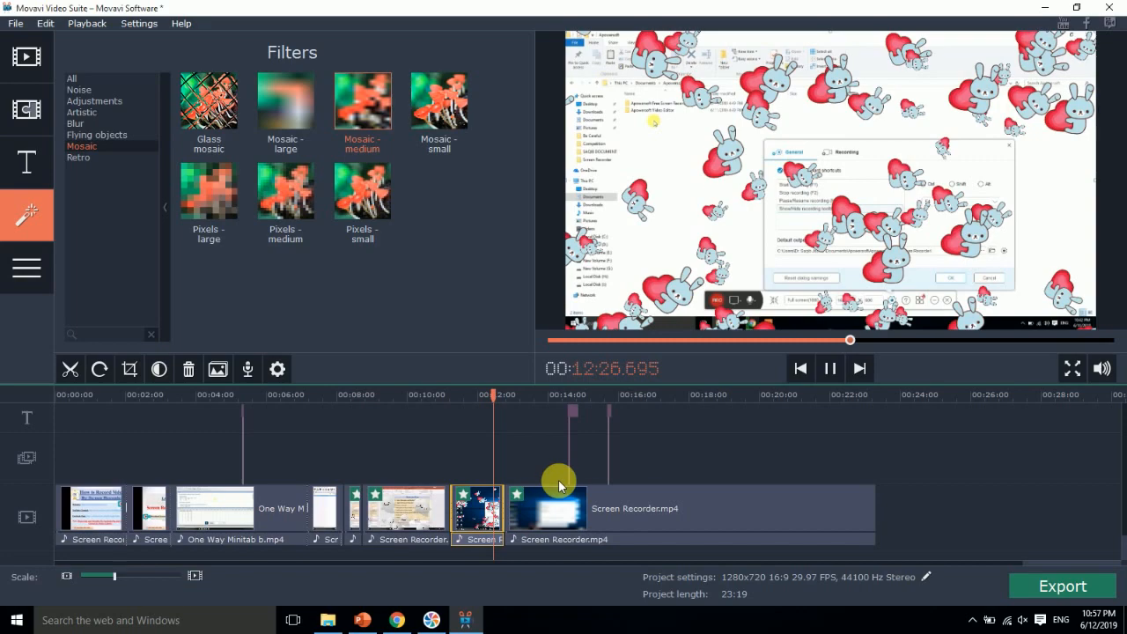
drag(485, 403, 510, 402)
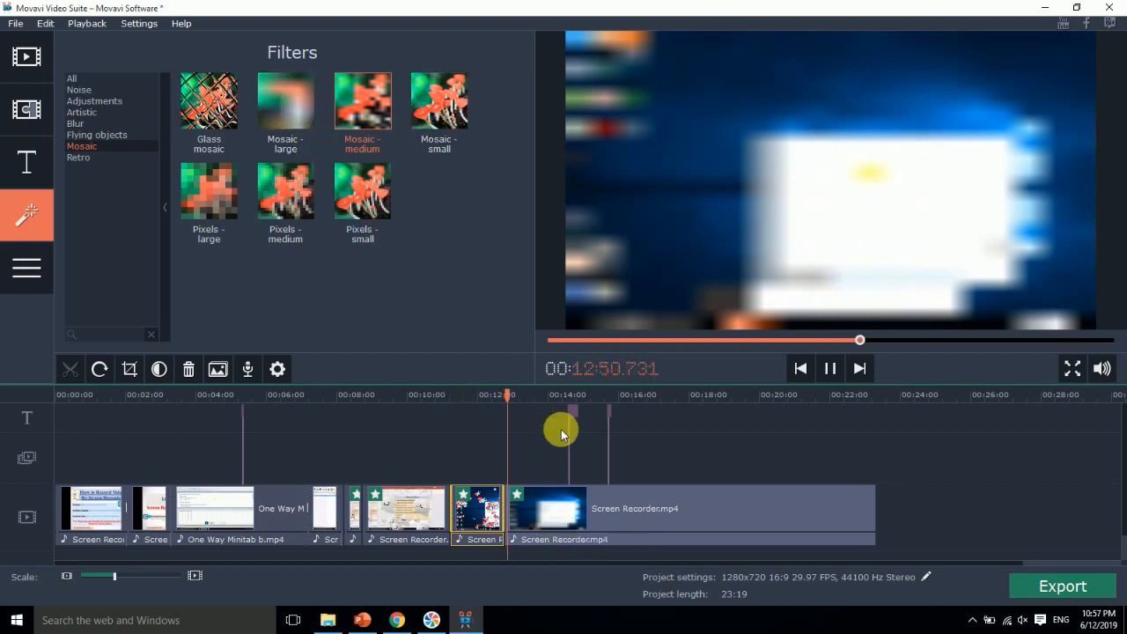
click(489, 395)
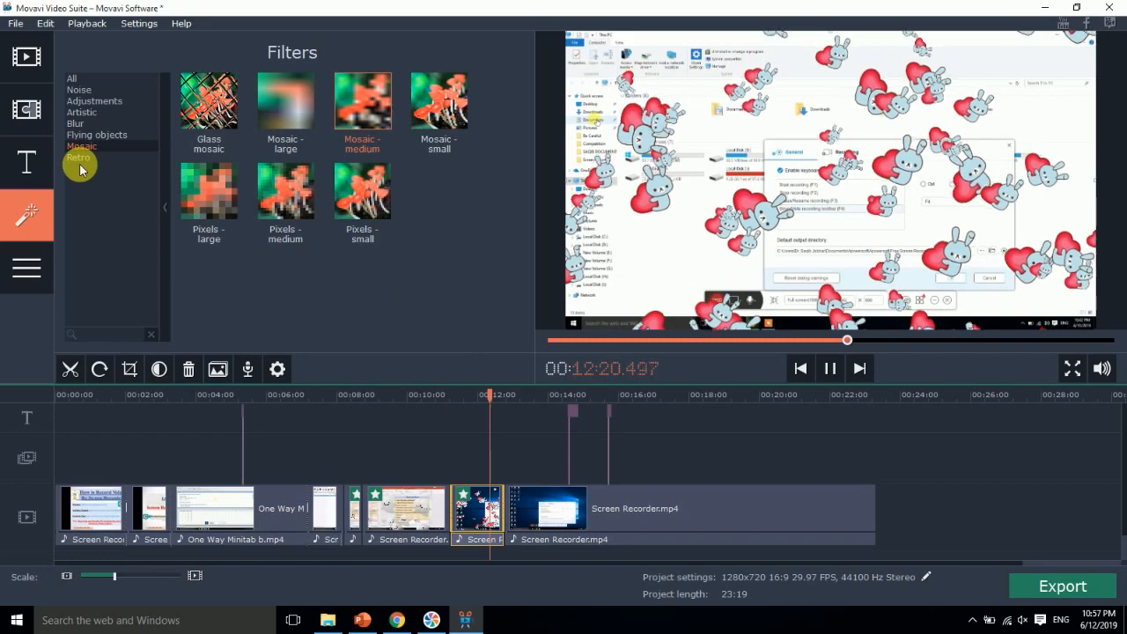
Check the next topic in the PowerPoint How to Use list, and return to the Movavi project timeline
click(360, 622)
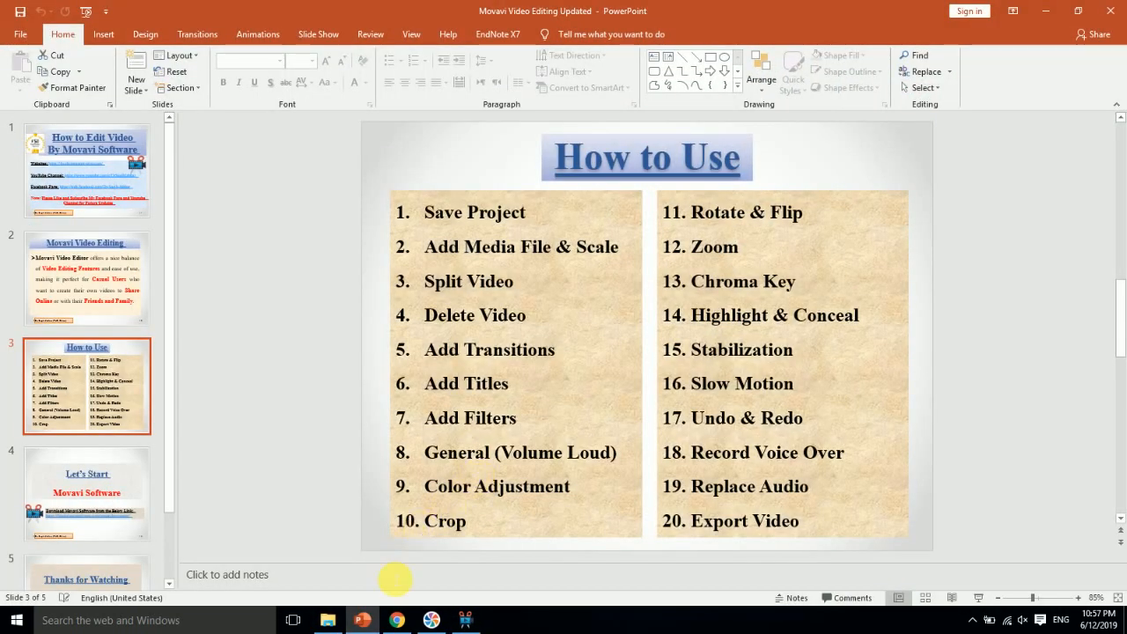
click(361, 622)
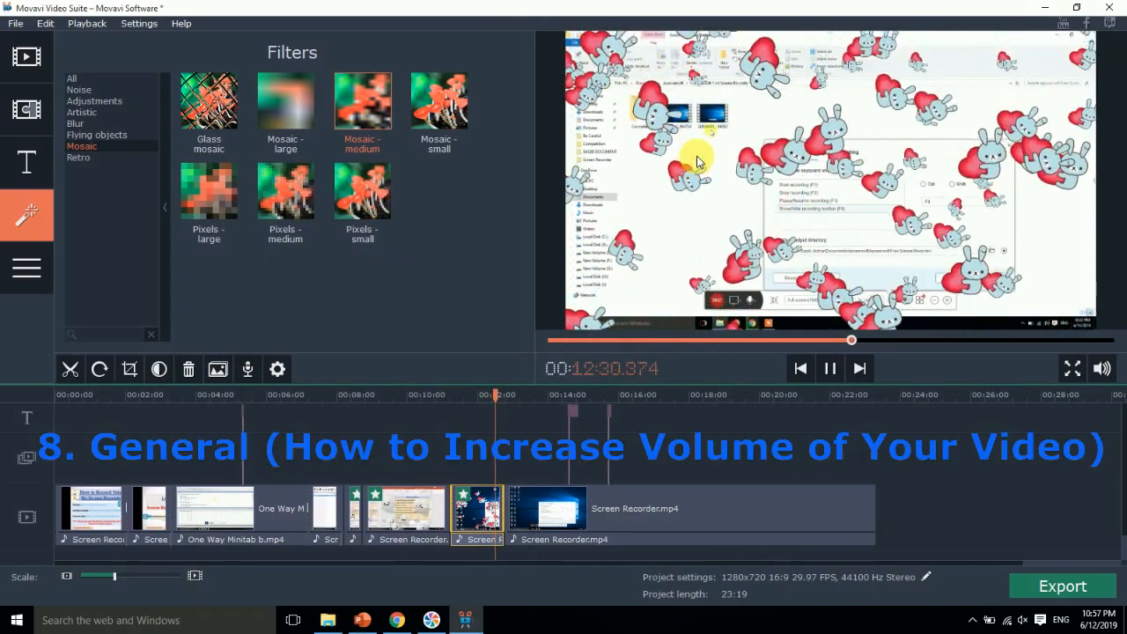
drag(501, 397, 204, 394)
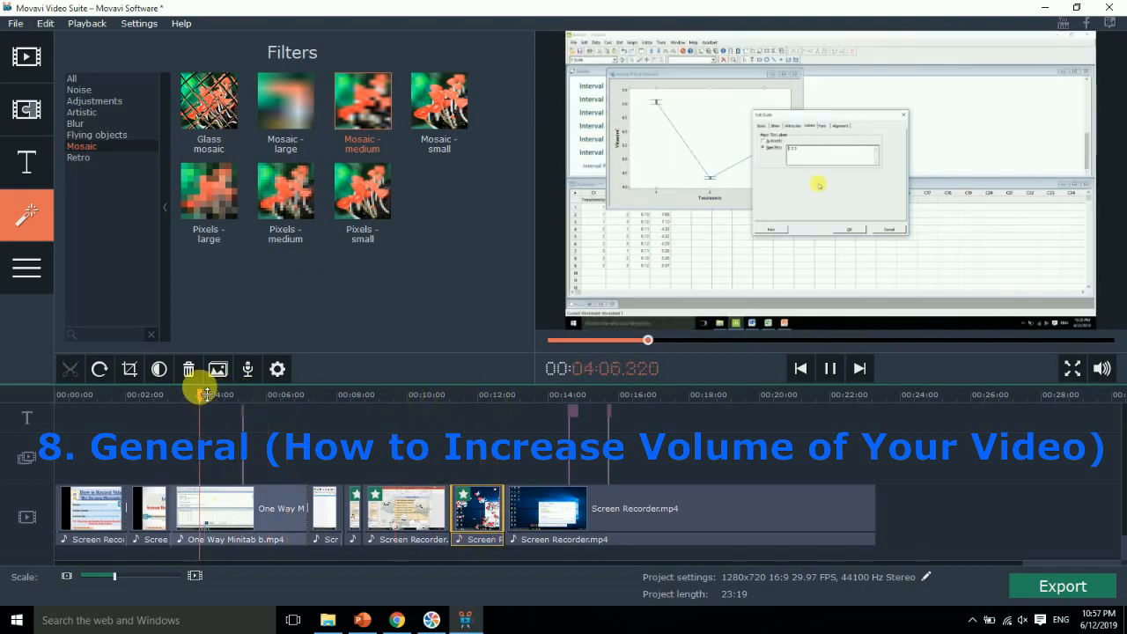
Set the volume of the first Screen Recorder.mp4 clip to 400%
click(78, 505)
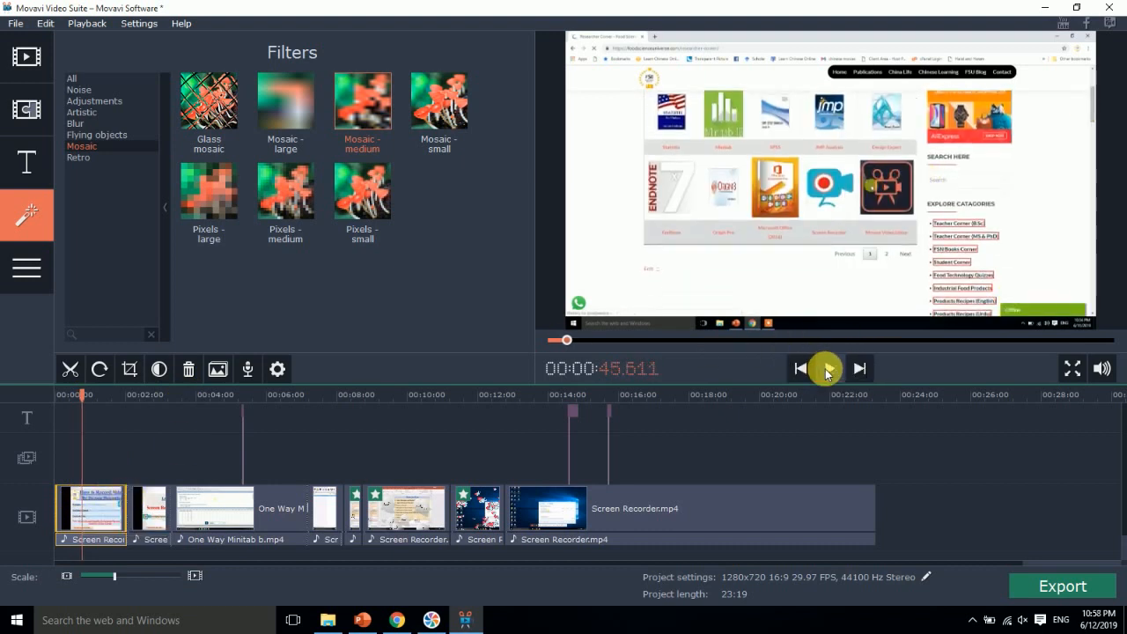
click(31, 277)
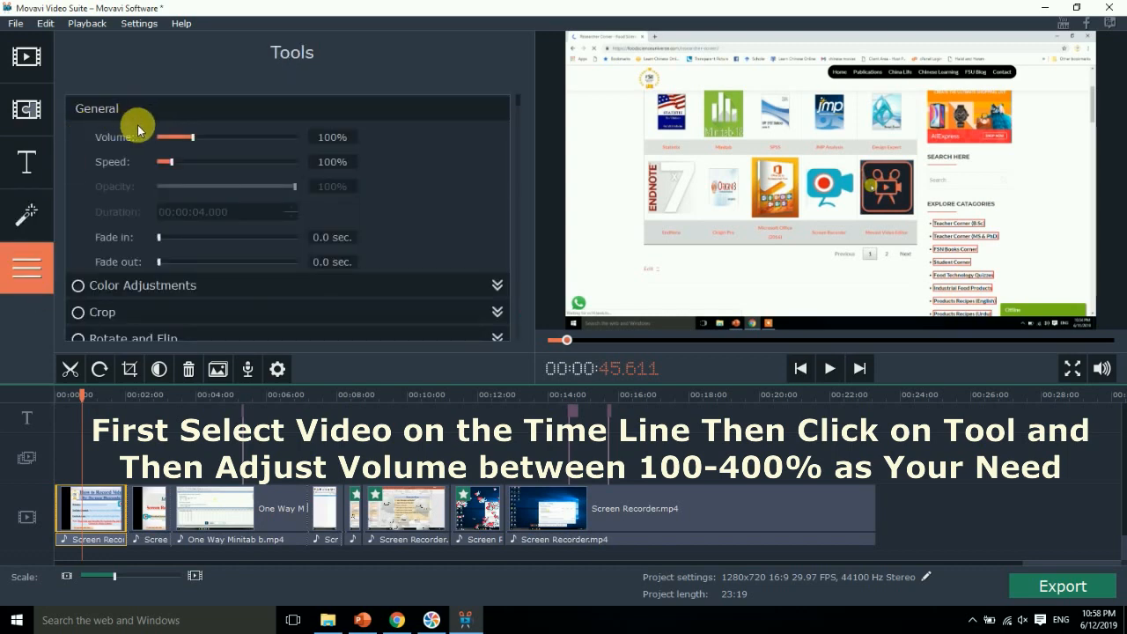
drag(194, 139, 274, 144)
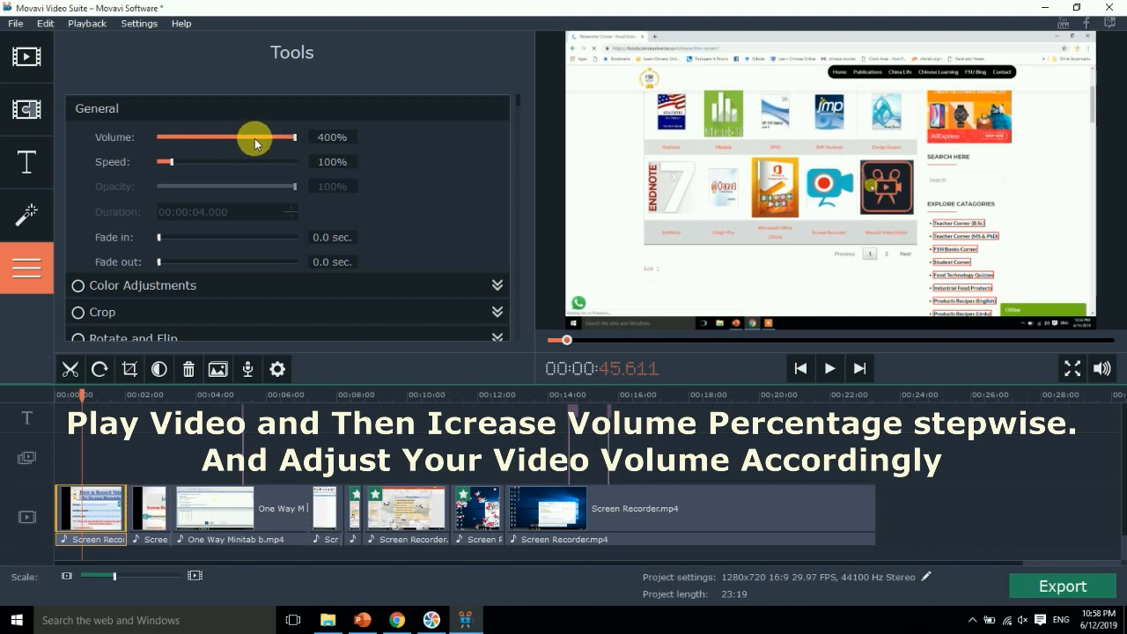
drag(296, 138, 263, 141)
mouse_move(292, 138)
mouse_down()
mouse_move(224, 138)
mouse_move(283, 137)
mouse_up()
mouse_move(291, 142)
mouse_down()
mouse_move(251, 138)
mouse_move(291, 134)
mouse_up()
drag(296, 136, 374, 143)
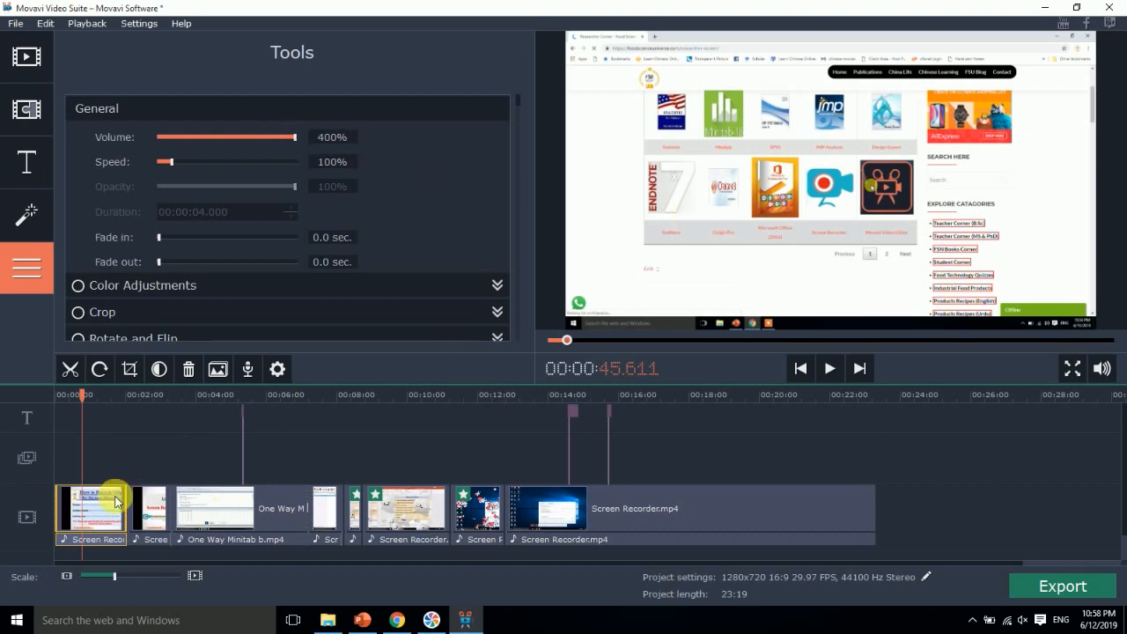
Set the volume to 400% for the second Screen Recorder.mp4 clip and for One Way Minitab b.mp4
click(147, 507)
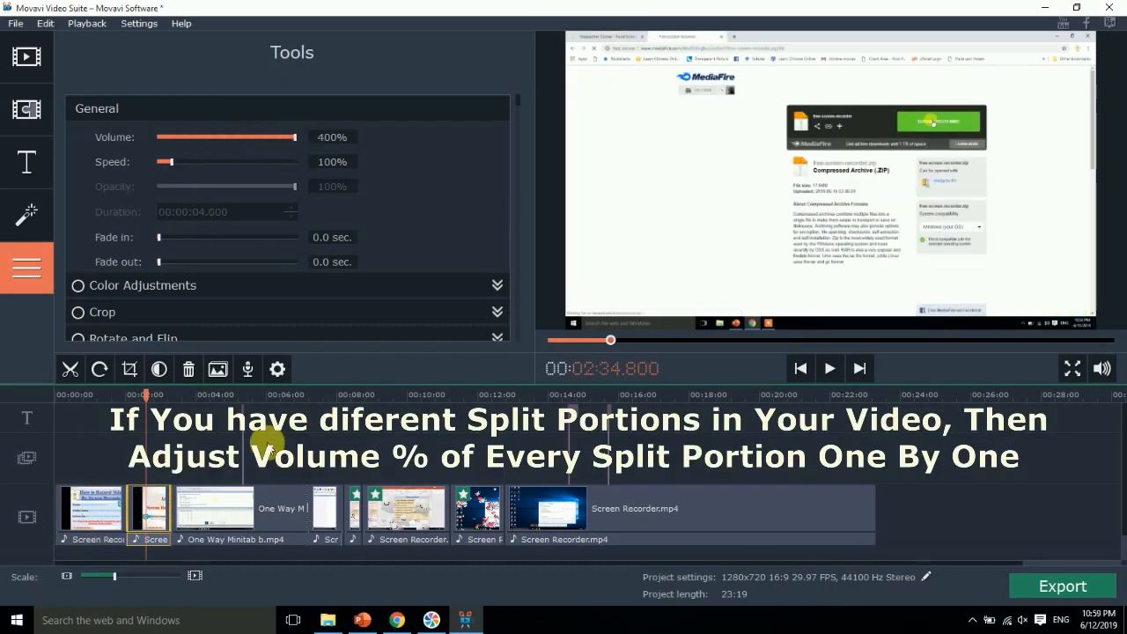
click(207, 500)
drag(193, 138, 308, 150)
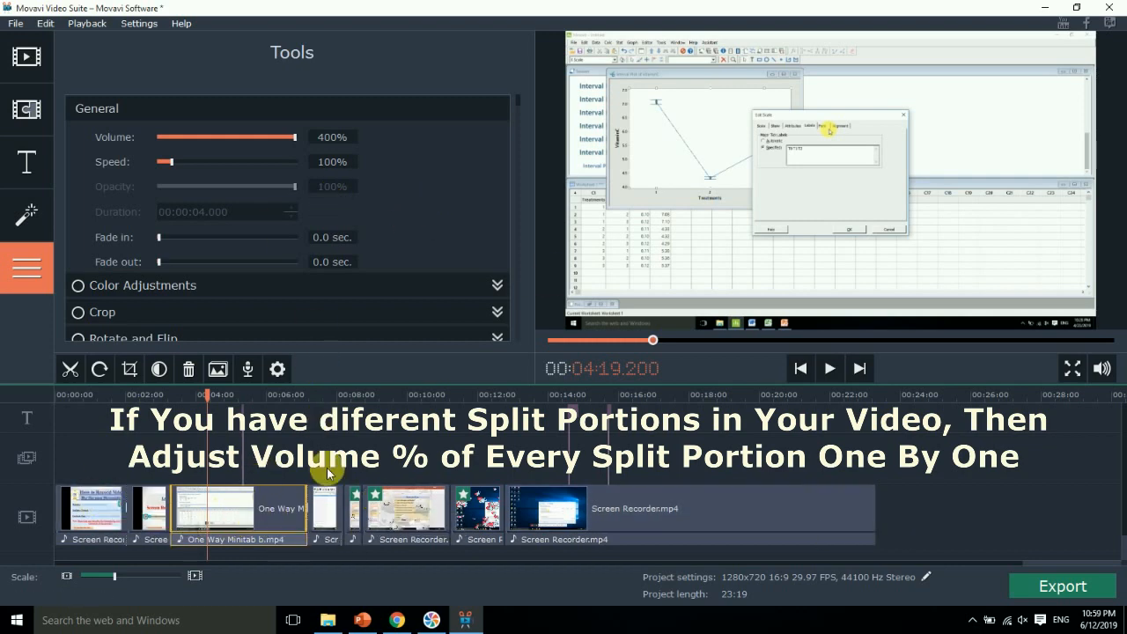
Set the volume to 400% for each of the three Screen Recorder.mp4 portions that follow One Way Minitab b.mp4
click(324, 519)
drag(181, 134, 304, 137)
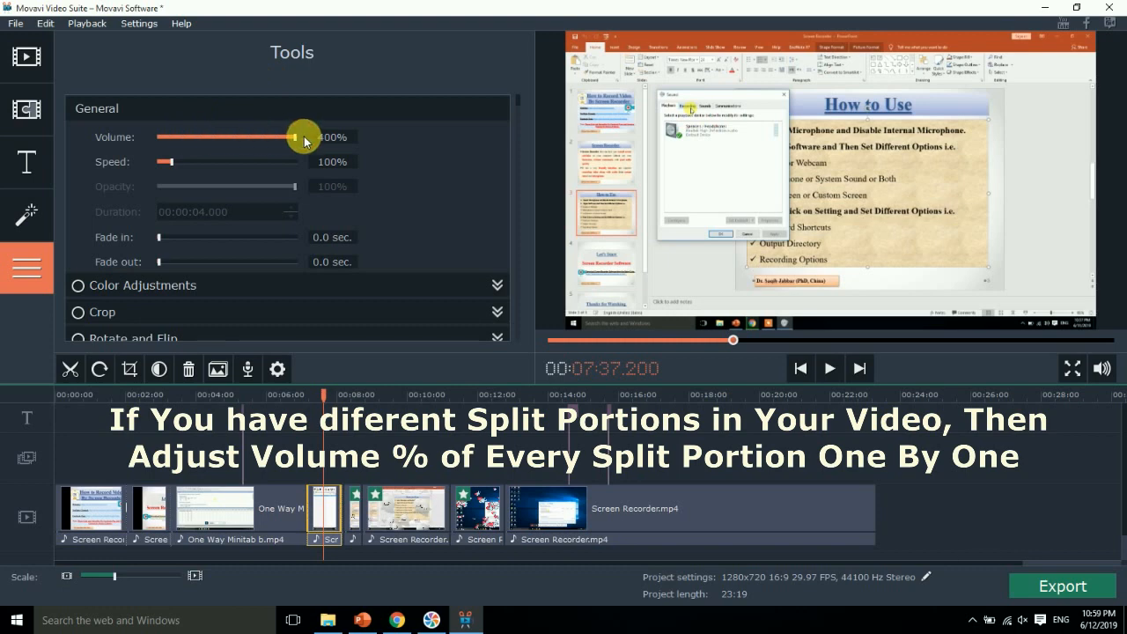
click(354, 511)
drag(192, 138, 309, 139)
click(405, 513)
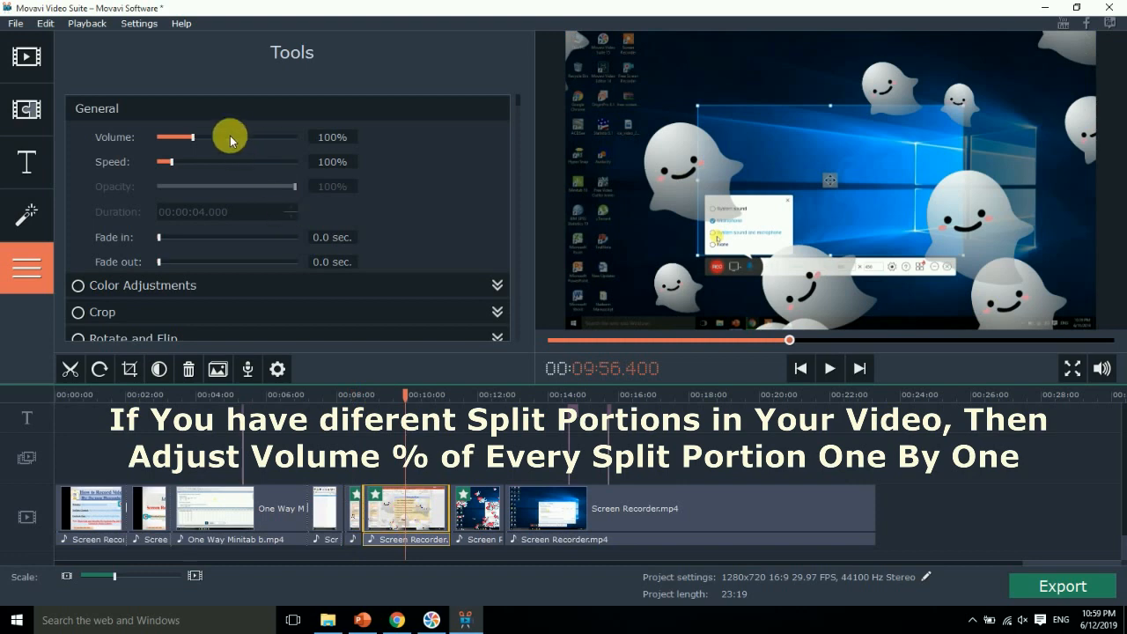
drag(192, 138, 310, 147)
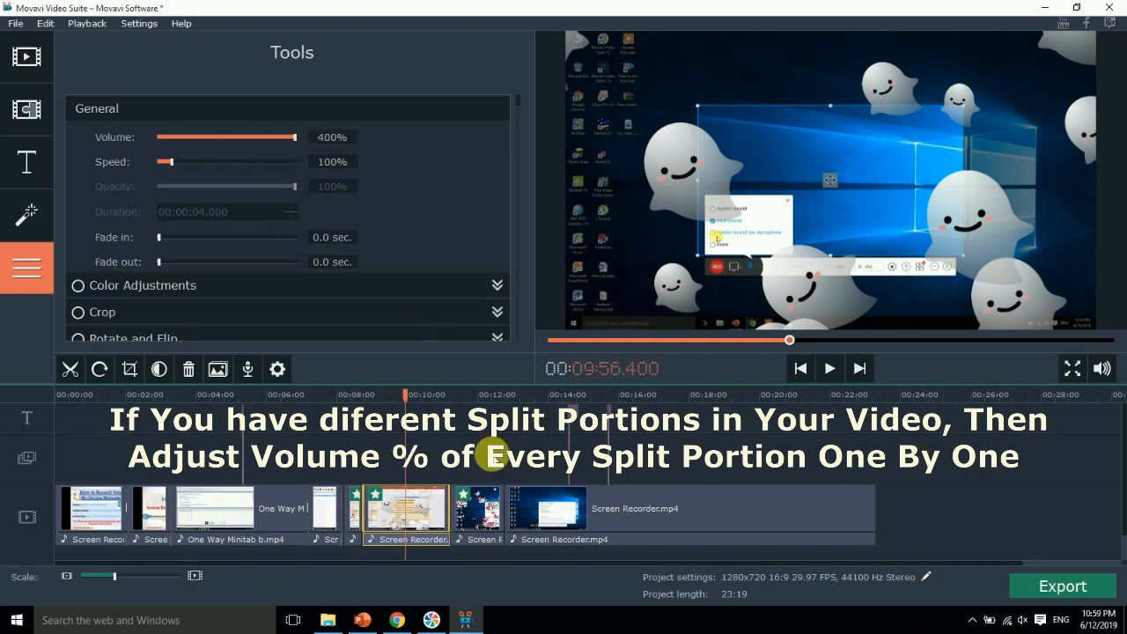
Set the volume to 400% for the last two Screen Recorder.mp4 portions, and undo the volume changes
click(475, 510)
drag(191, 137, 300, 141)
click(546, 511)
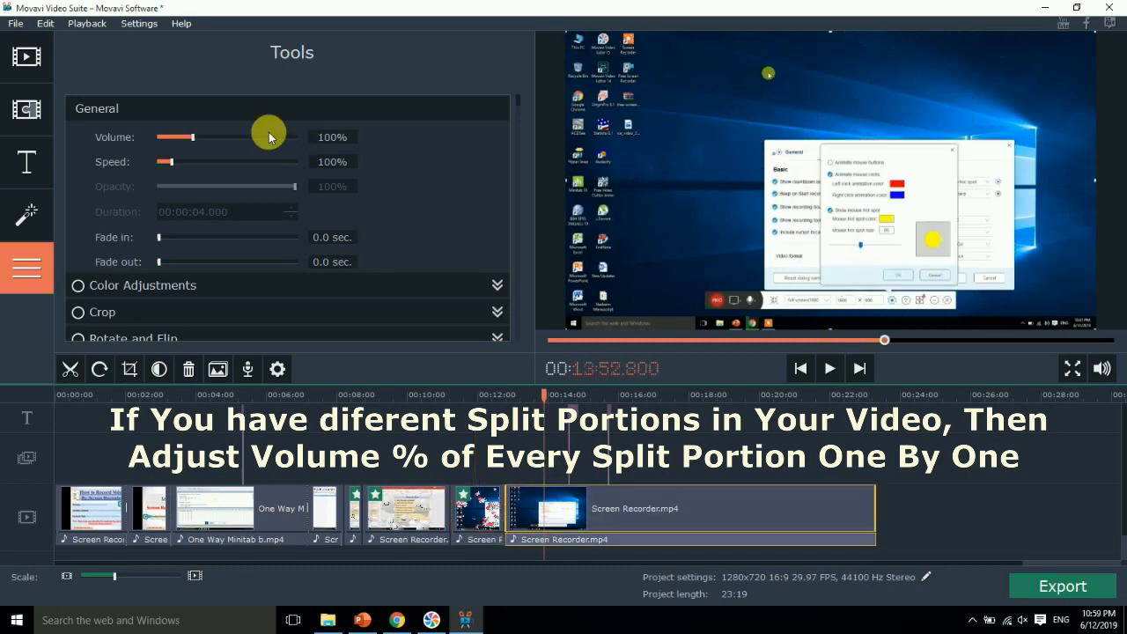
drag(192, 133, 350, 166)
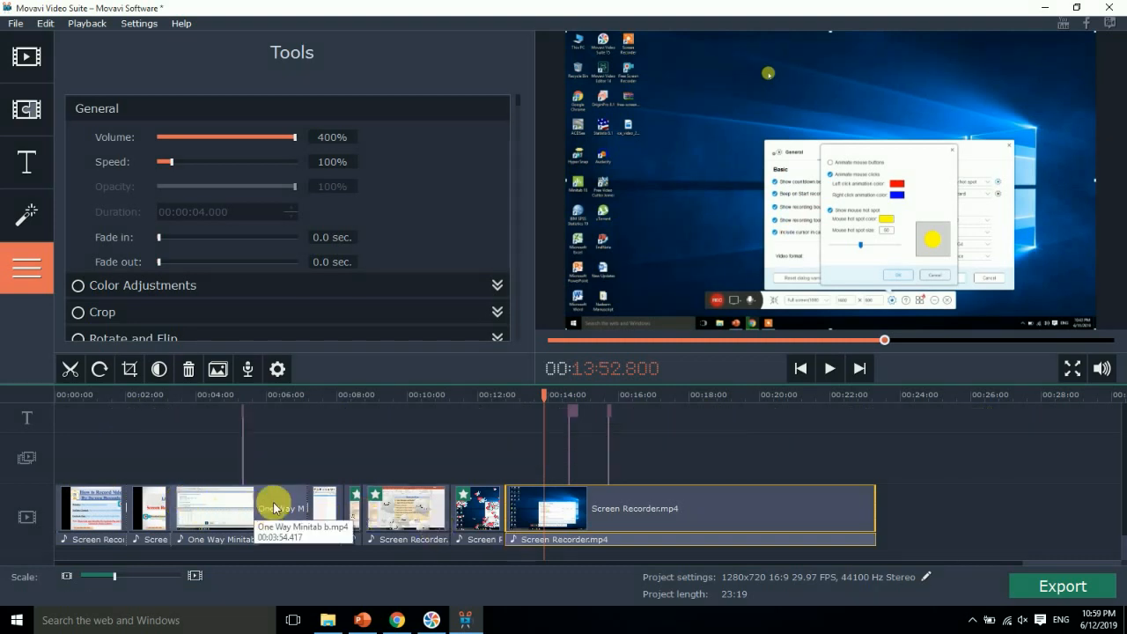
key(ctrl+z)
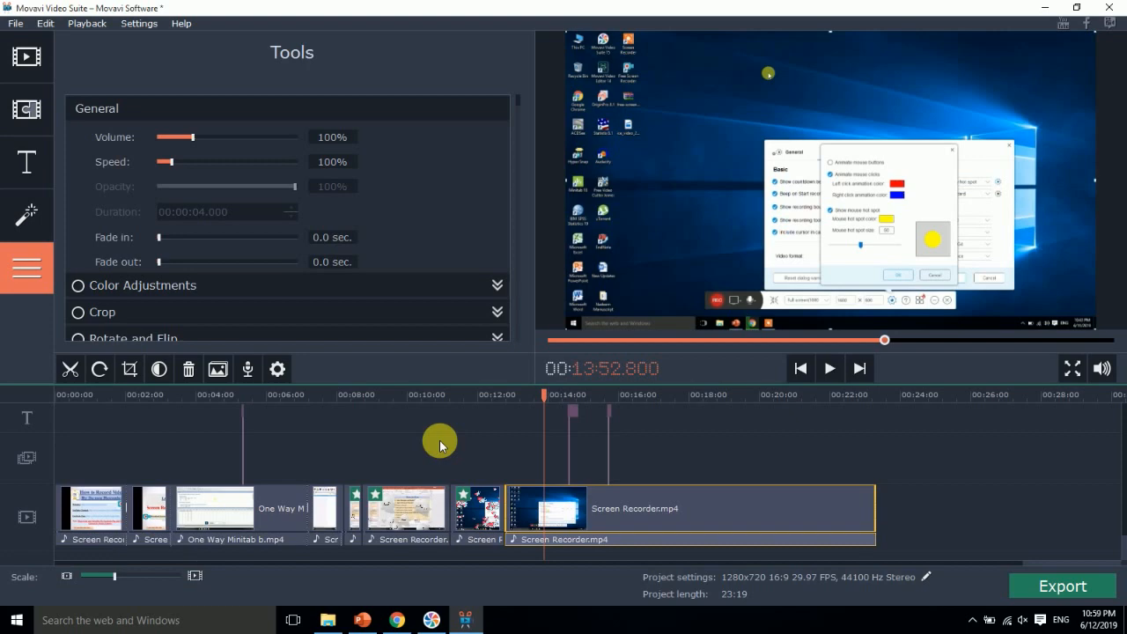
Delete the four Screen Recorder.mp4 portions between One Way Minitab b.mp4 and the last clip
click(476, 509)
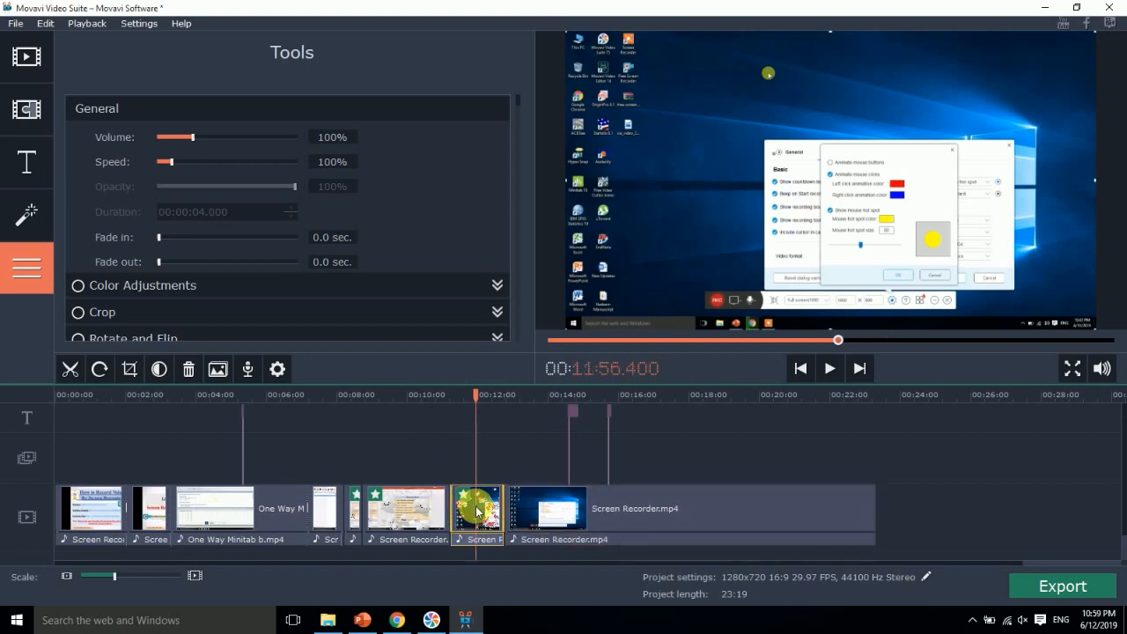
click(188, 368)
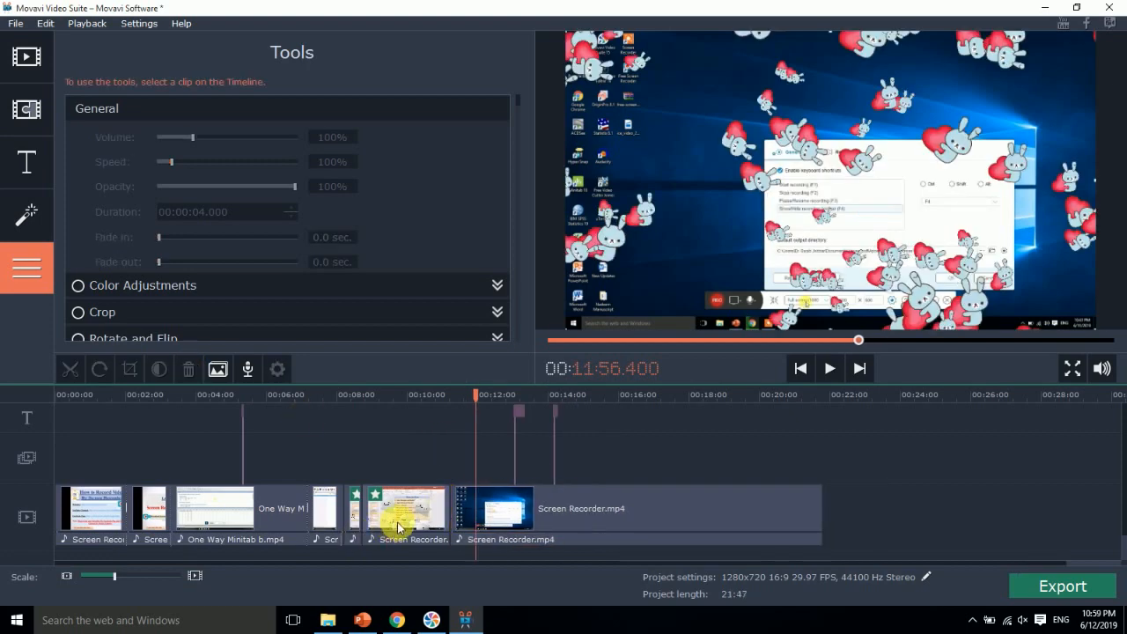
click(398, 528)
click(187, 367)
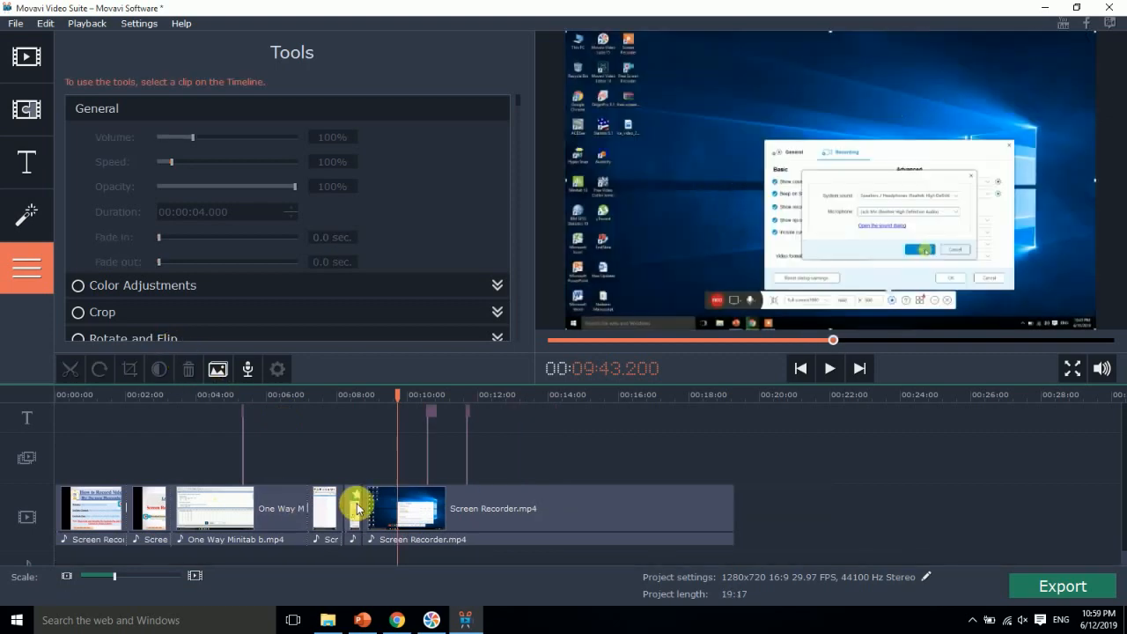
click(358, 509)
click(188, 369)
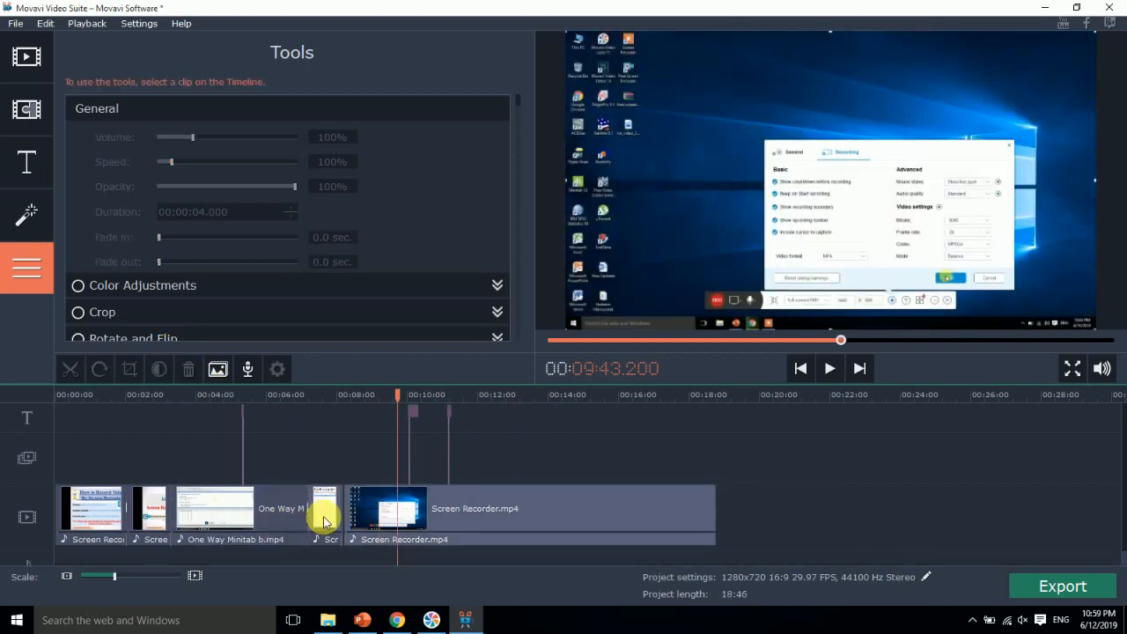
click(323, 522)
click(190, 368)
Delete One Way Minitab b.mp4 and the two Screen Recorder.mp4 portions before it, keeping only the last clip
click(264, 503)
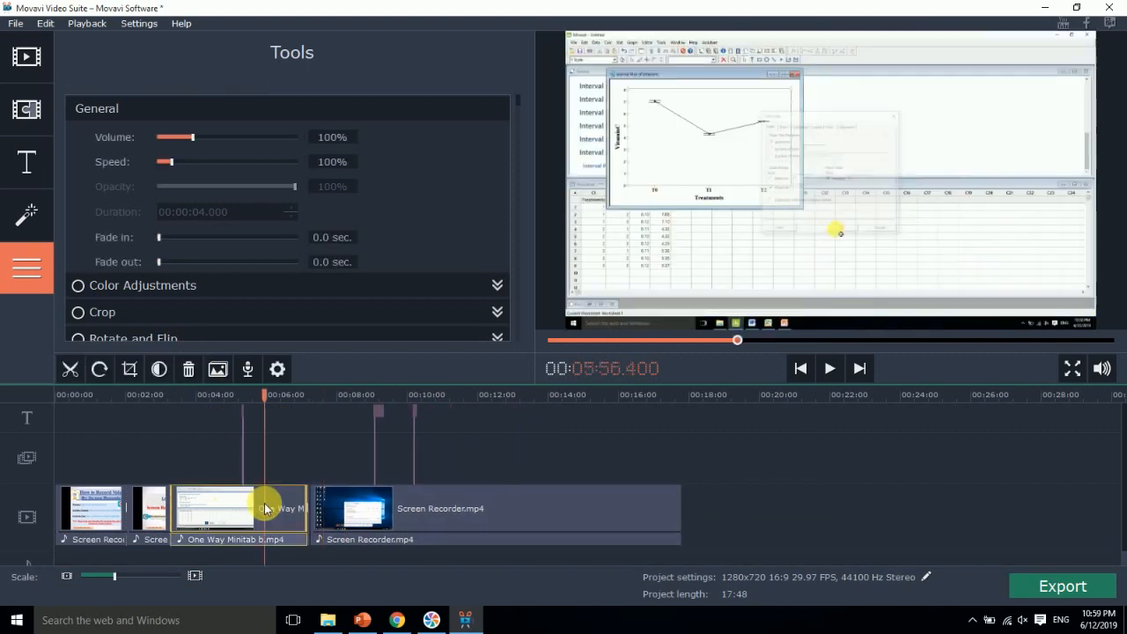
click(187, 370)
click(143, 511)
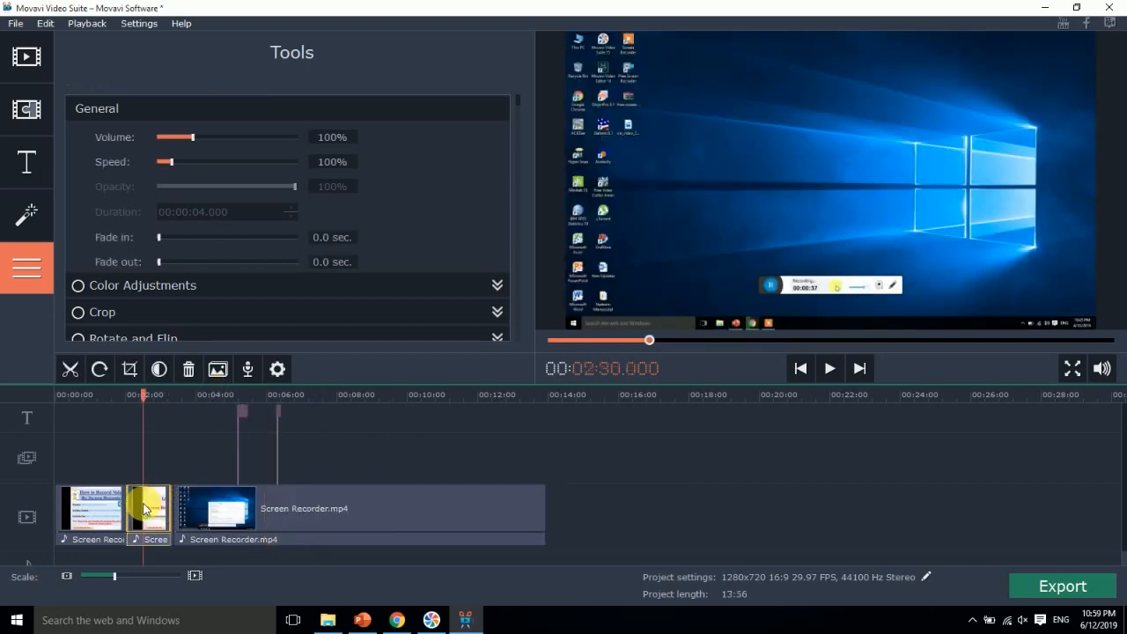
click(188, 370)
click(84, 506)
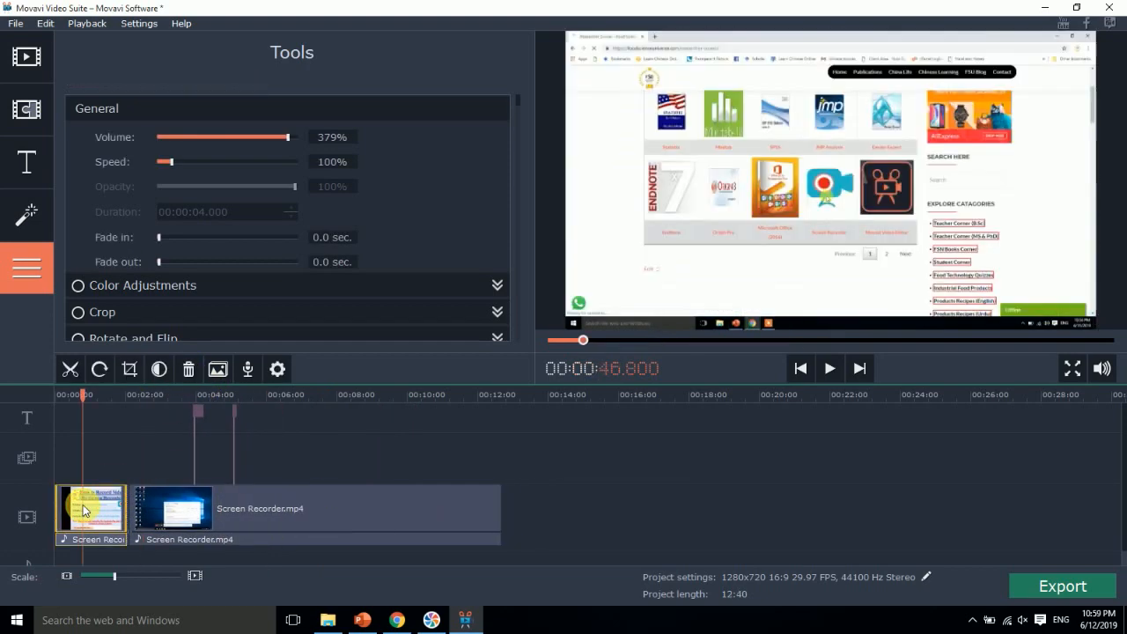
click(193, 372)
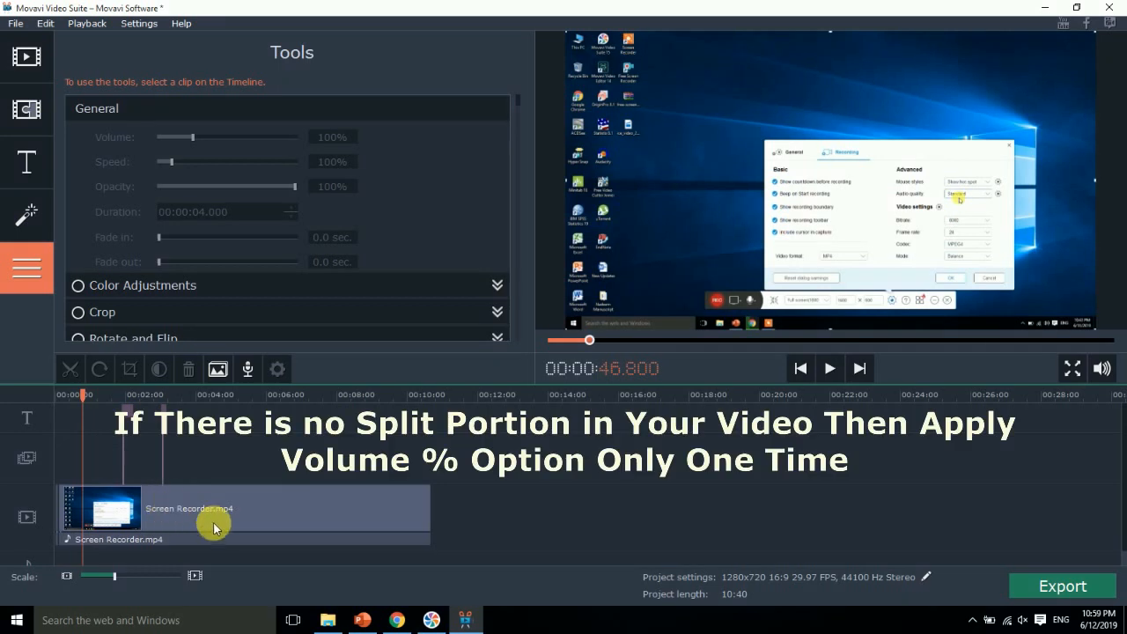
Set the volume of the remaining Screen Recorder.mp4 clip to 400%
click(261, 510)
drag(194, 139, 300, 142)
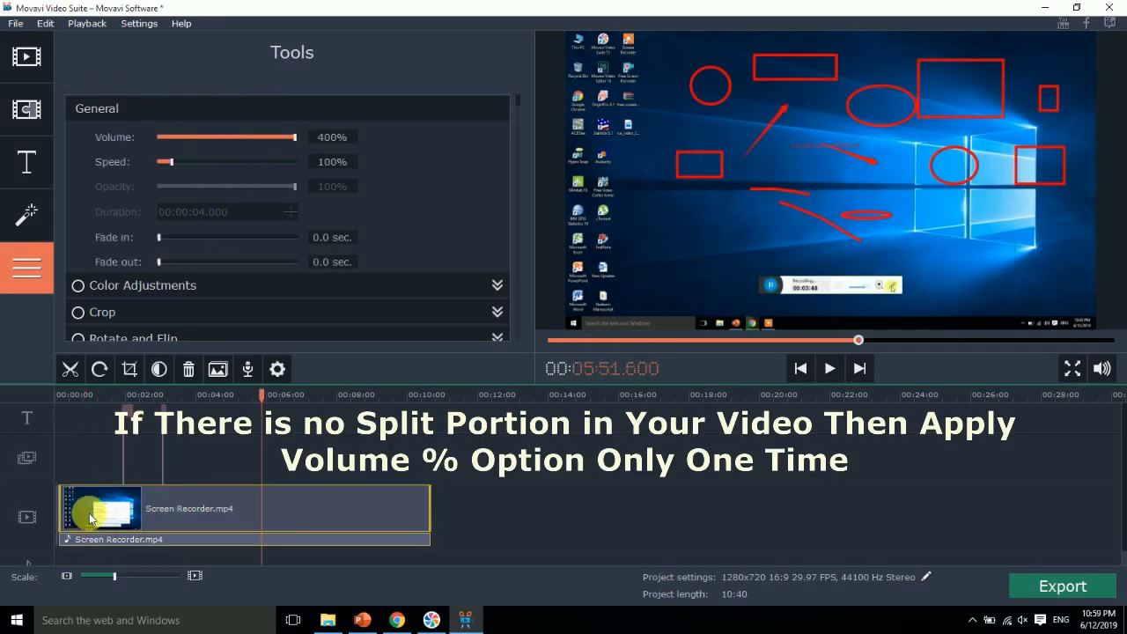
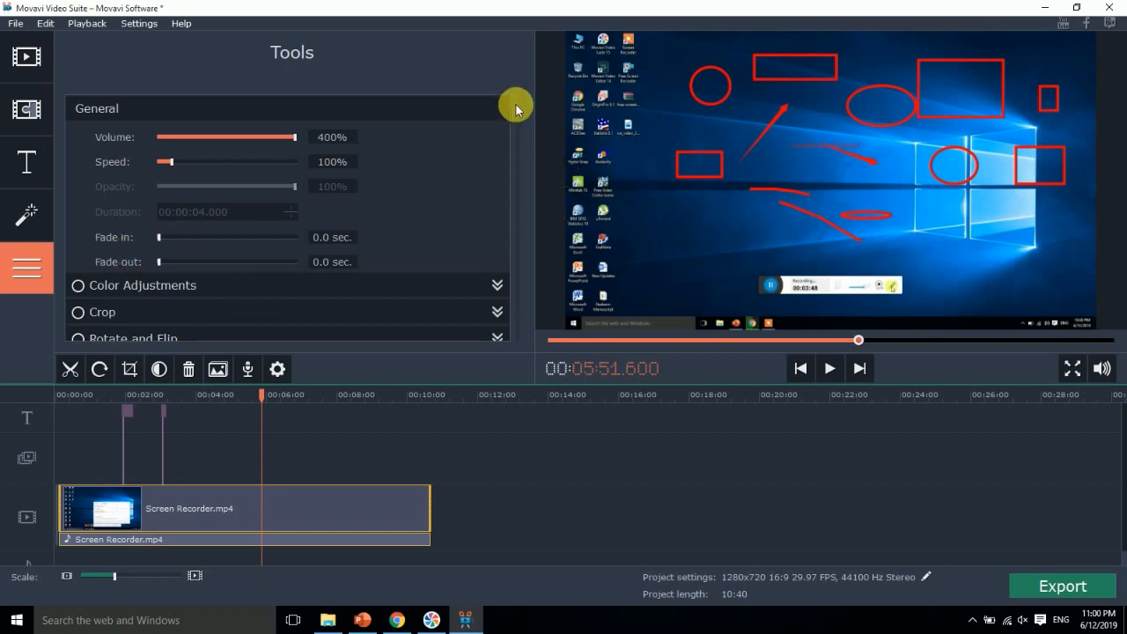
Set the Screen Recorder.mp4 clip's fade in to 10.0 seconds and play the preview
drag(159, 238, 347, 246)
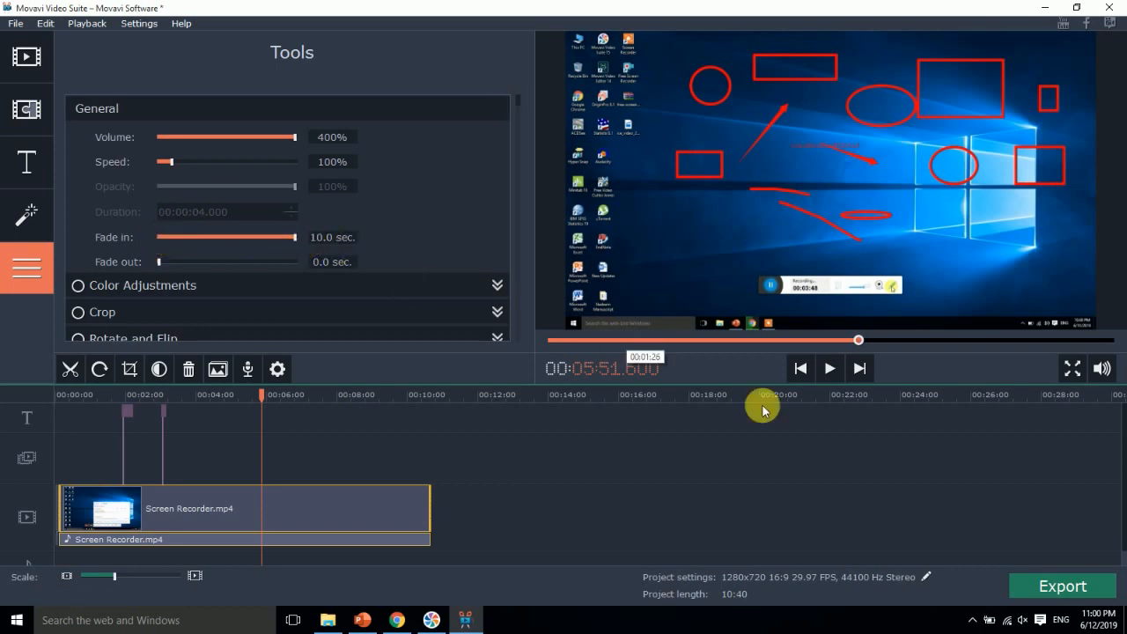
click(824, 378)
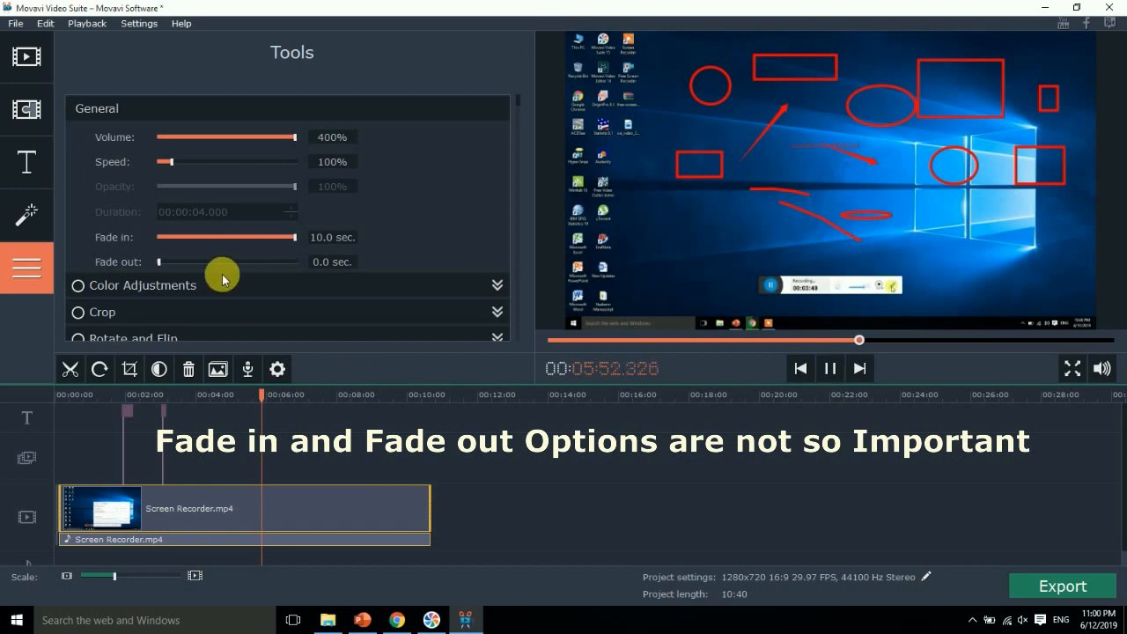
mouse_move(160, 264)
mouse_down()
mouse_move(252, 261)
mouse_move(163, 259)
mouse_up()
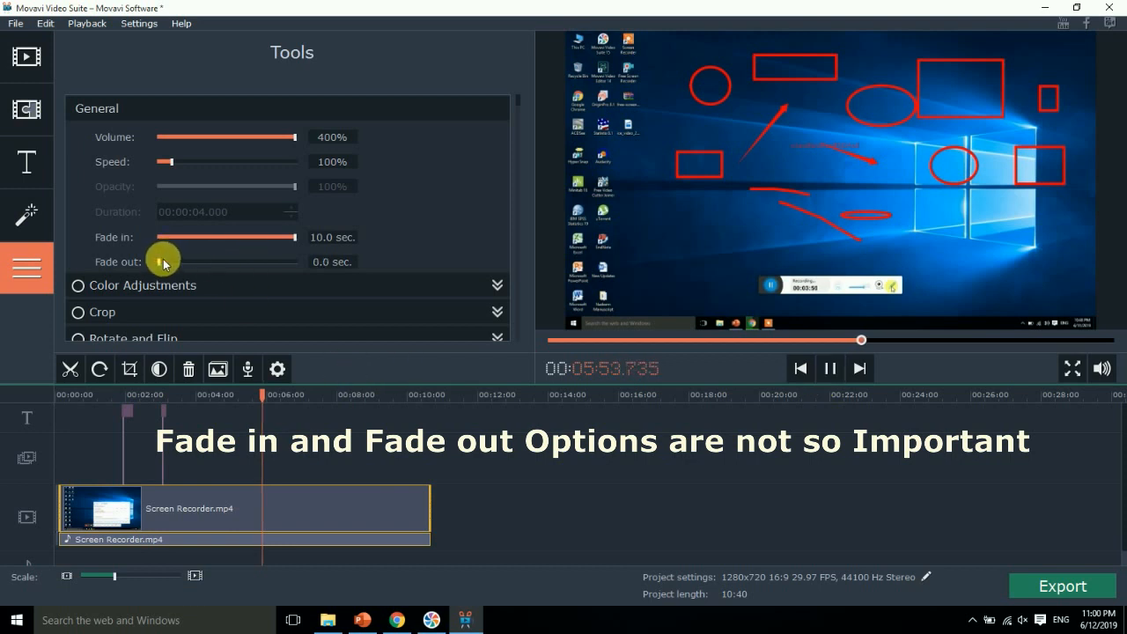
Try a 5.0-second fade in on the playing clip, and return the fade in to 0.0 seconds
click(232, 243)
click(230, 242)
click(229, 241)
click(228, 241)
click(228, 241)
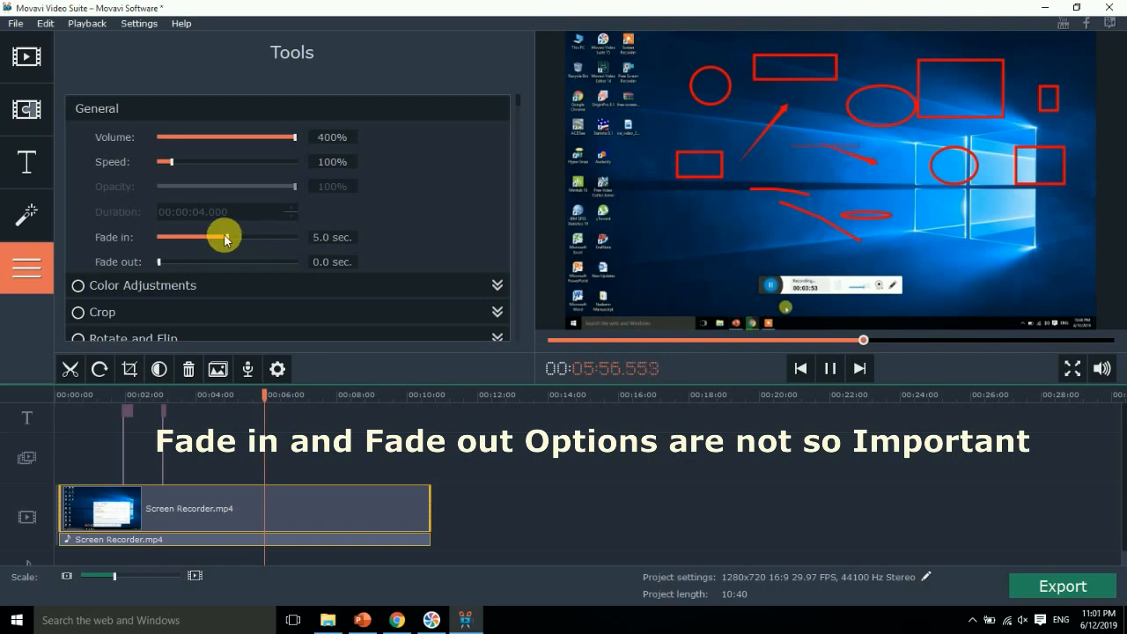
click(357, 507)
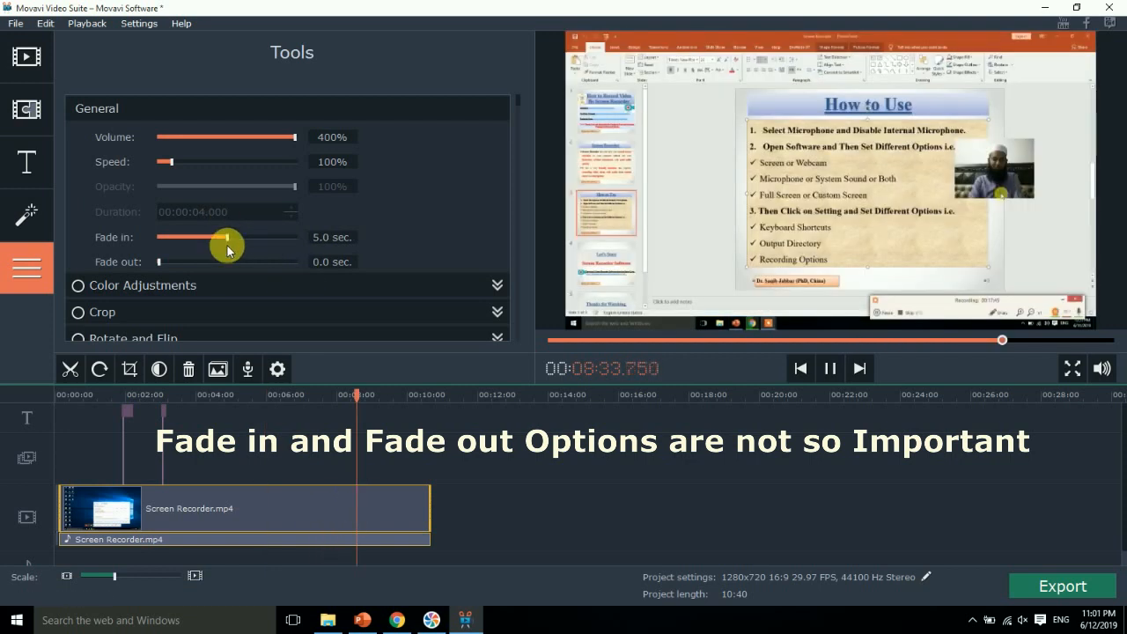
drag(227, 243, 126, 231)
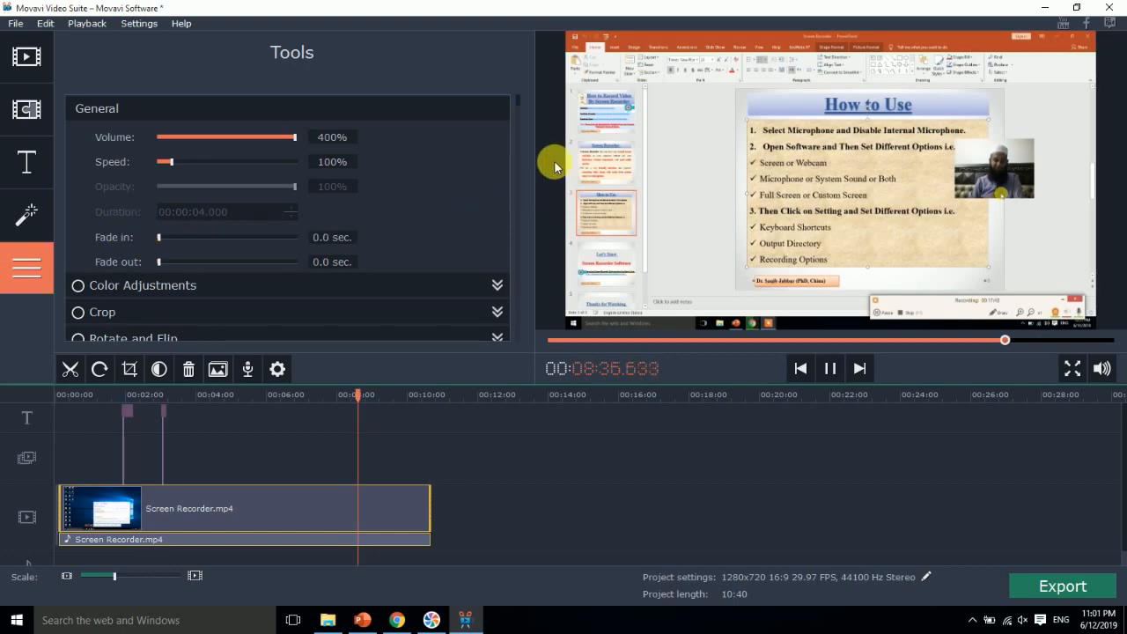
Check the next topic in the PowerPoint How to Use list, and open the clip's Color Adjustments options in Movavi
click(363, 620)
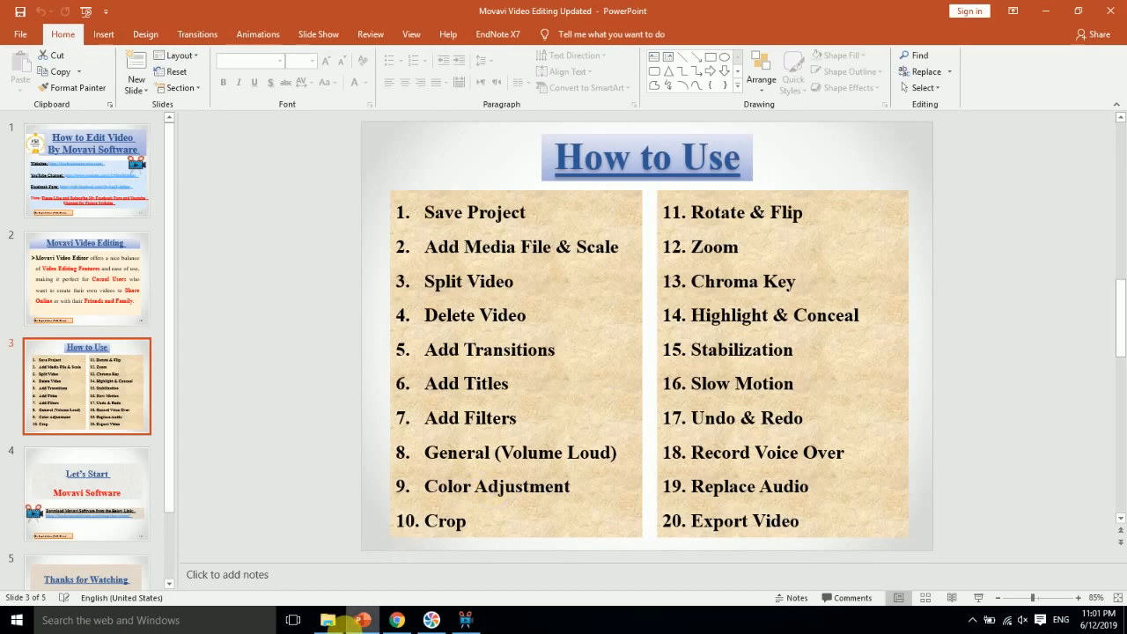
click(361, 621)
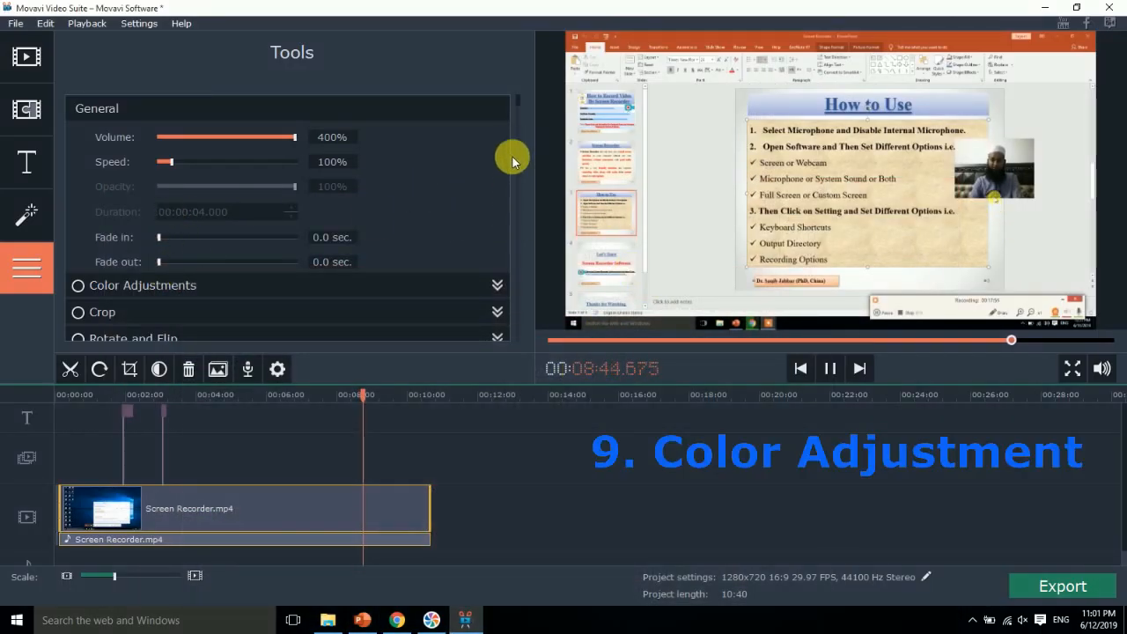
scroll(518, 111, down, 3)
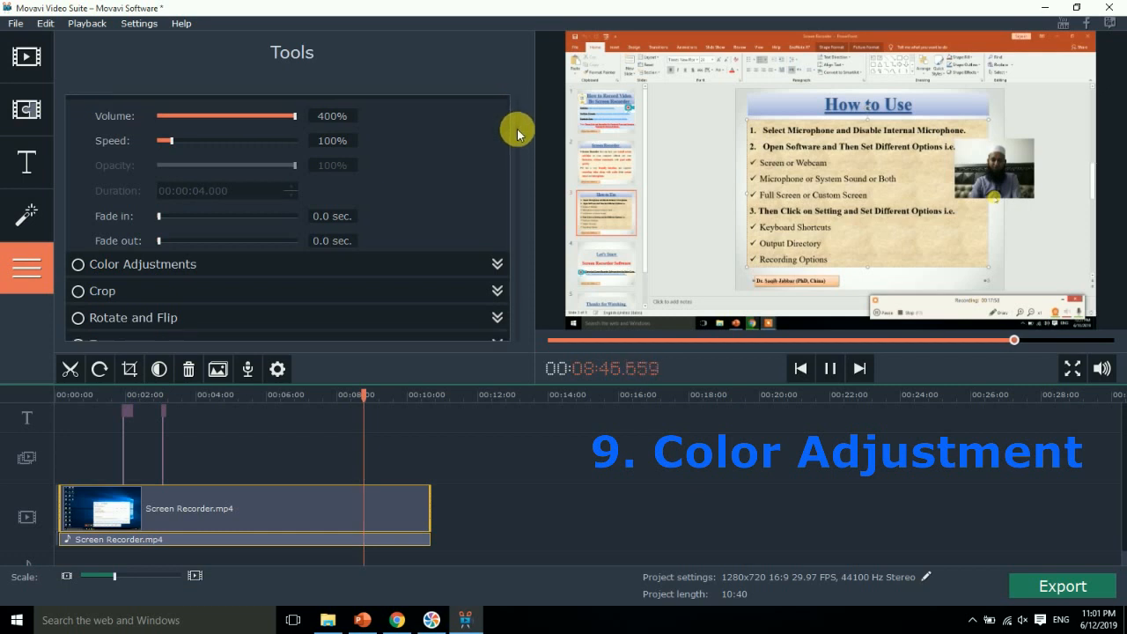
scroll(517, 134, down, 1)
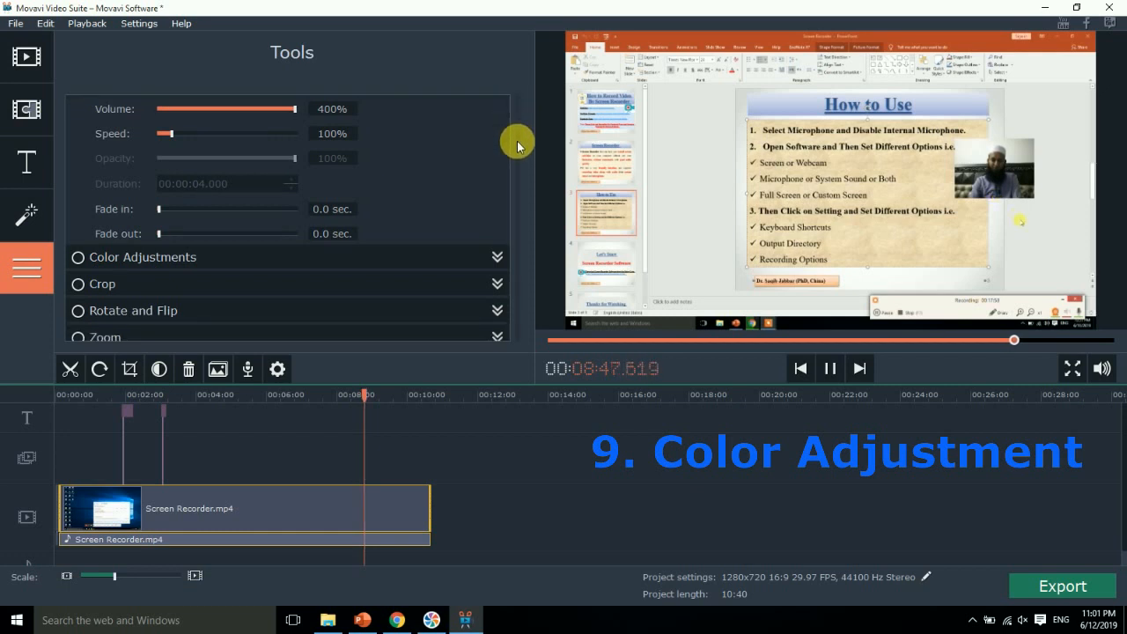
click(118, 262)
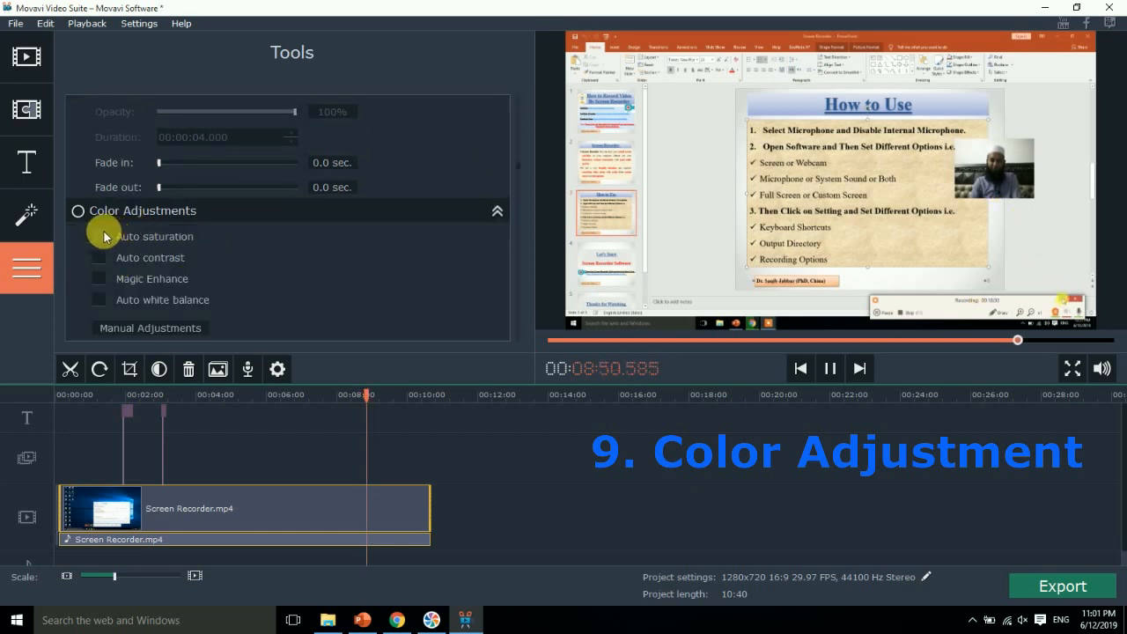
Enable Auto saturation, Auto contrast, Magic Enhance and Auto white balance for the Screen Recorder.mp4 clip
click(102, 237)
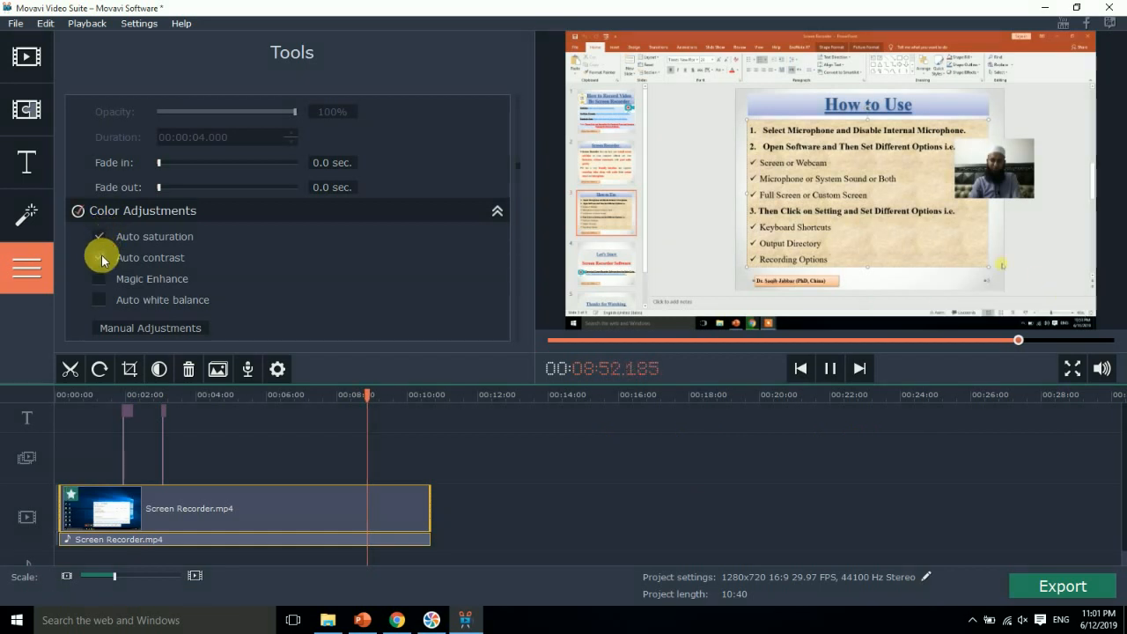
click(102, 259)
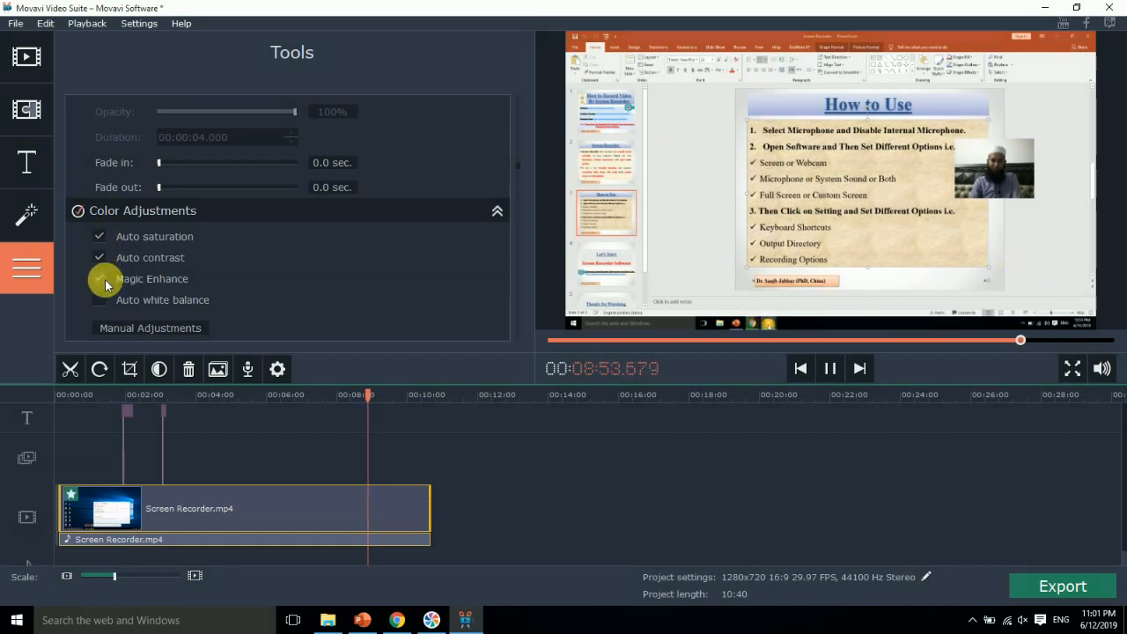
click(100, 280)
click(101, 301)
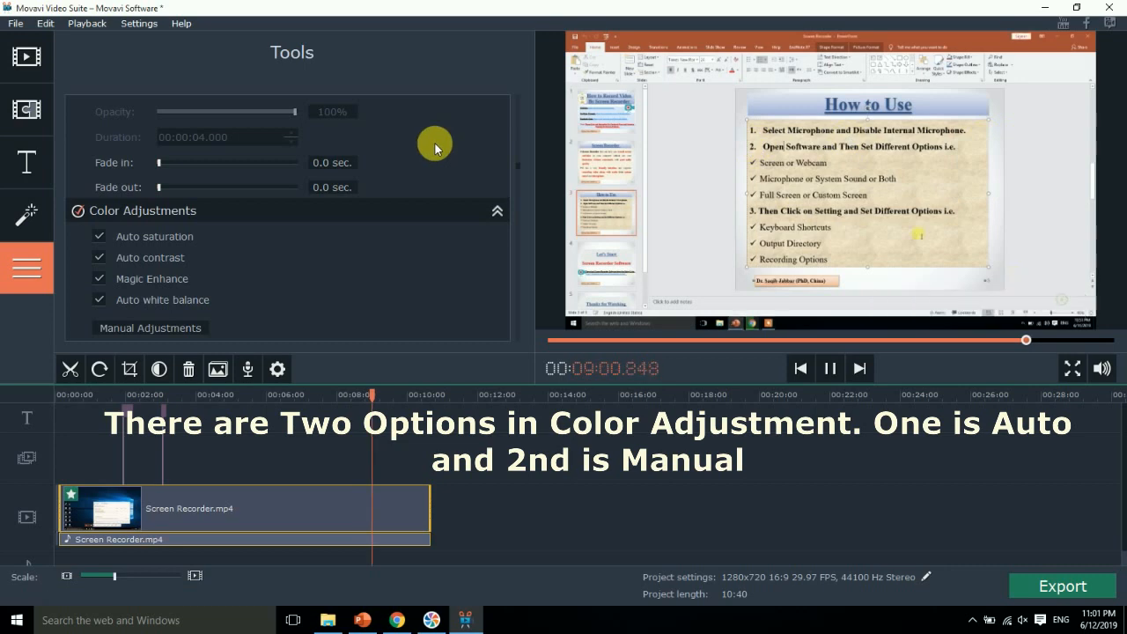
Try manual color adjustments of Brightness 22, Contrast -1, Saturation 0.51 and Highlights 1, and turn the clip's color adjustments off
click(141, 331)
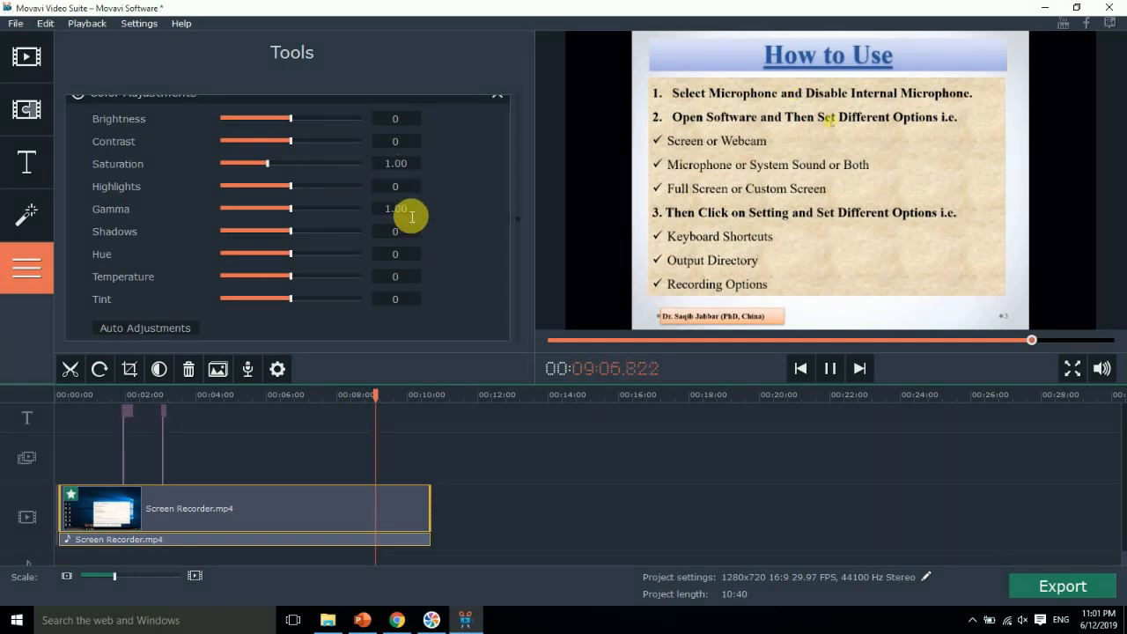
drag(302, 117, 292, 185)
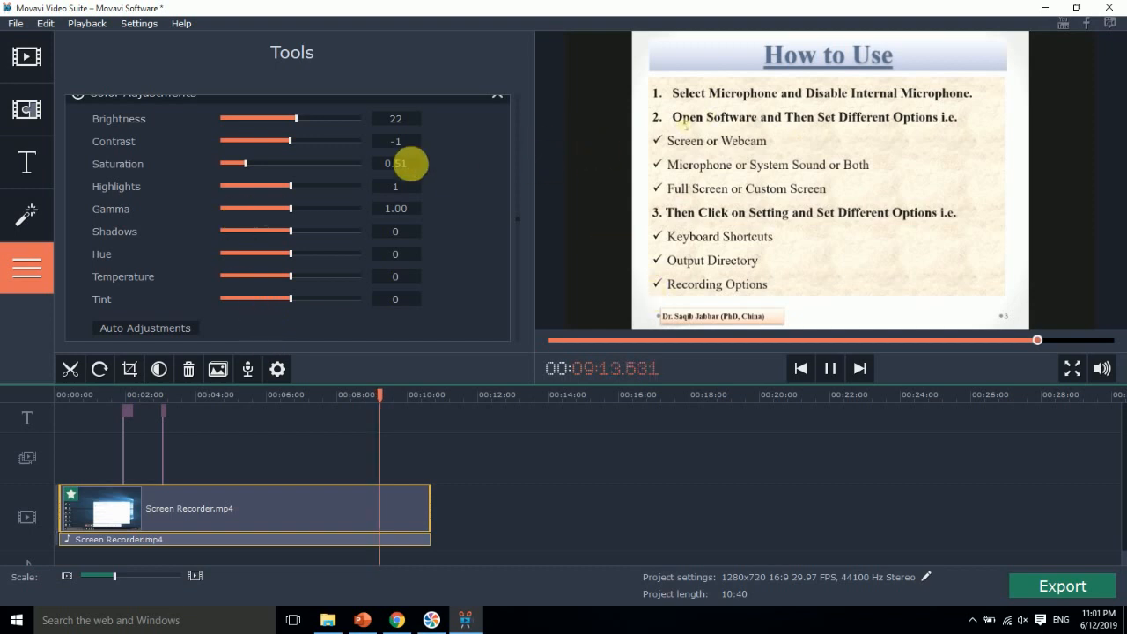
click(124, 329)
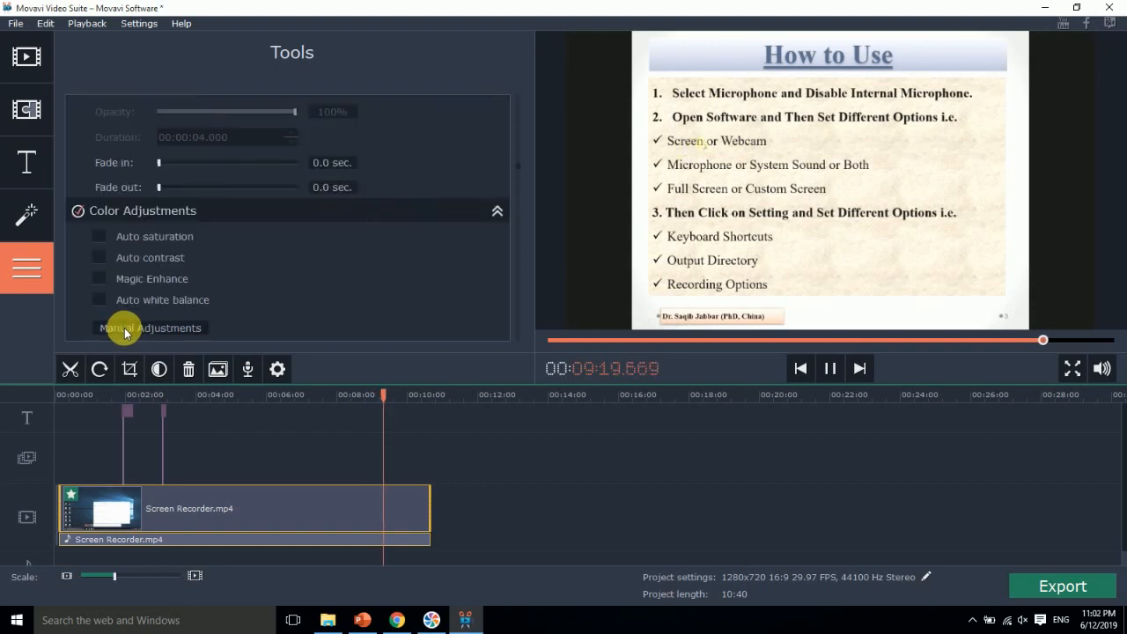
click(78, 212)
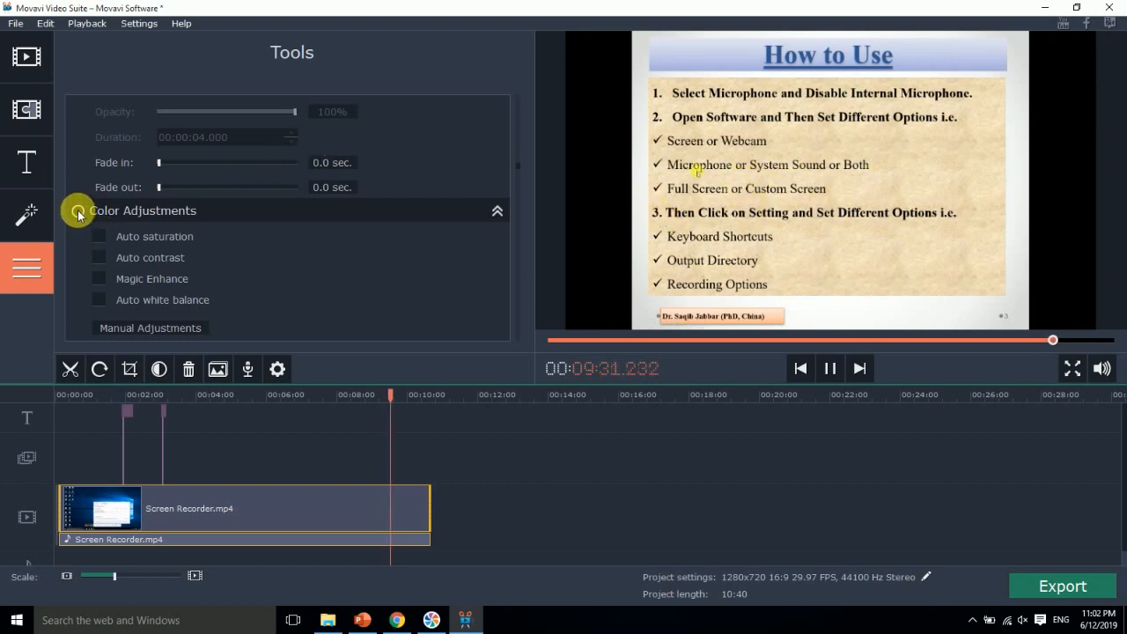
Try Auto saturation, Auto contrast, Magic Enhance and Auto white balance on the Screen Recorder.mp4 clip again, and turn its color adjustments off
click(100, 236)
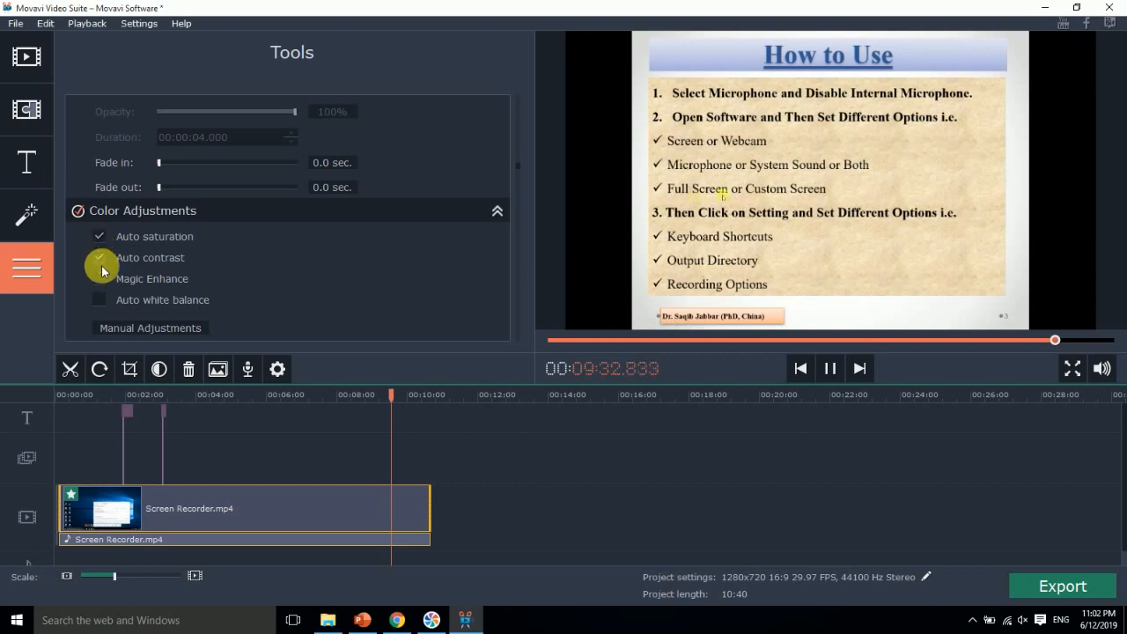
click(100, 291)
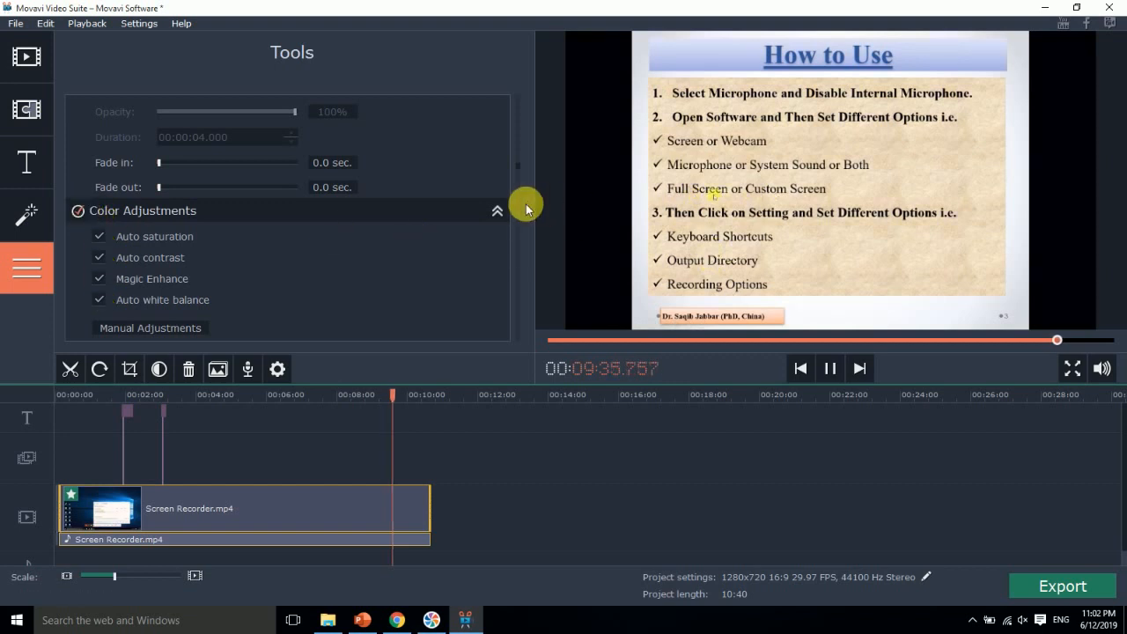
click(76, 211)
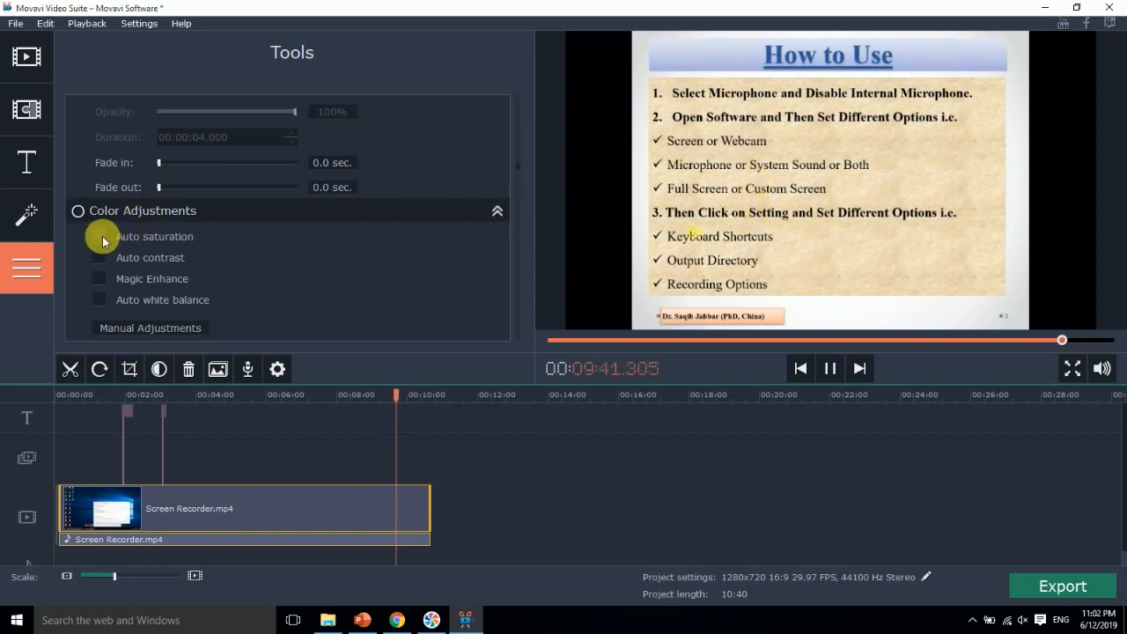
Look over the clip's manual color adjustment settings from Brightness to Tint, and collapse the Color Adjustments options
click(121, 324)
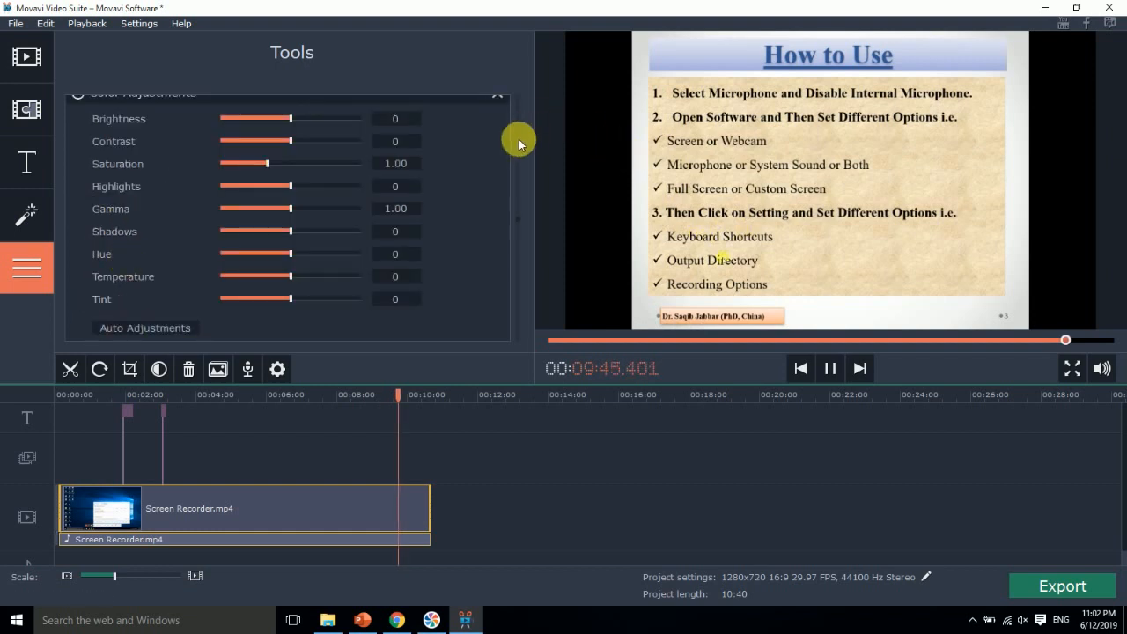
scroll(512, 201, up, 1)
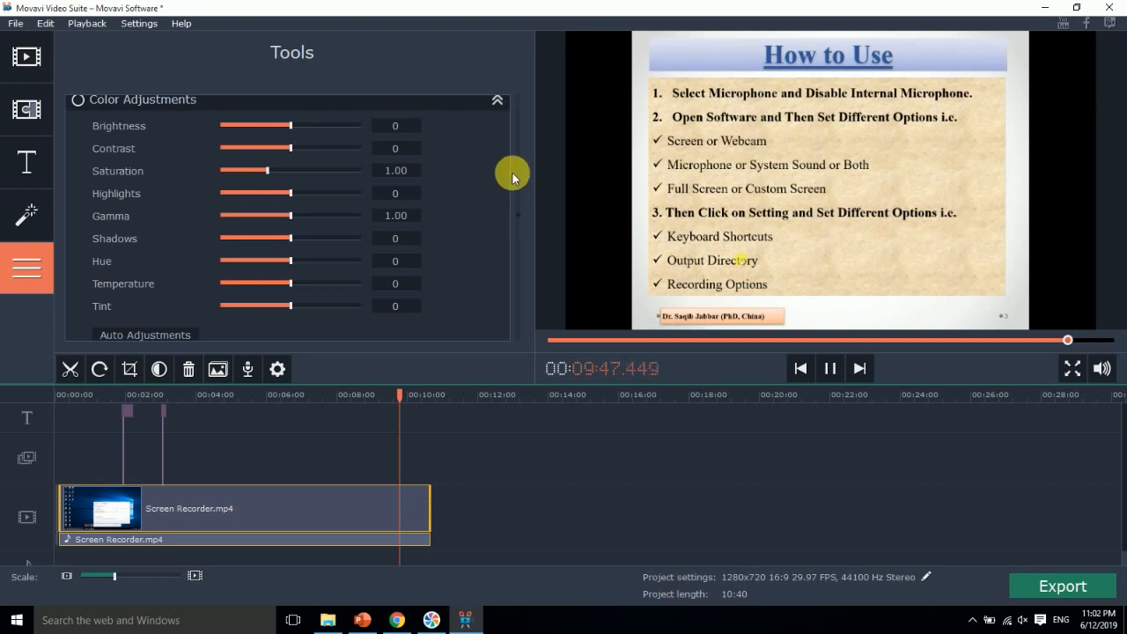
scroll(516, 176, up, 4)
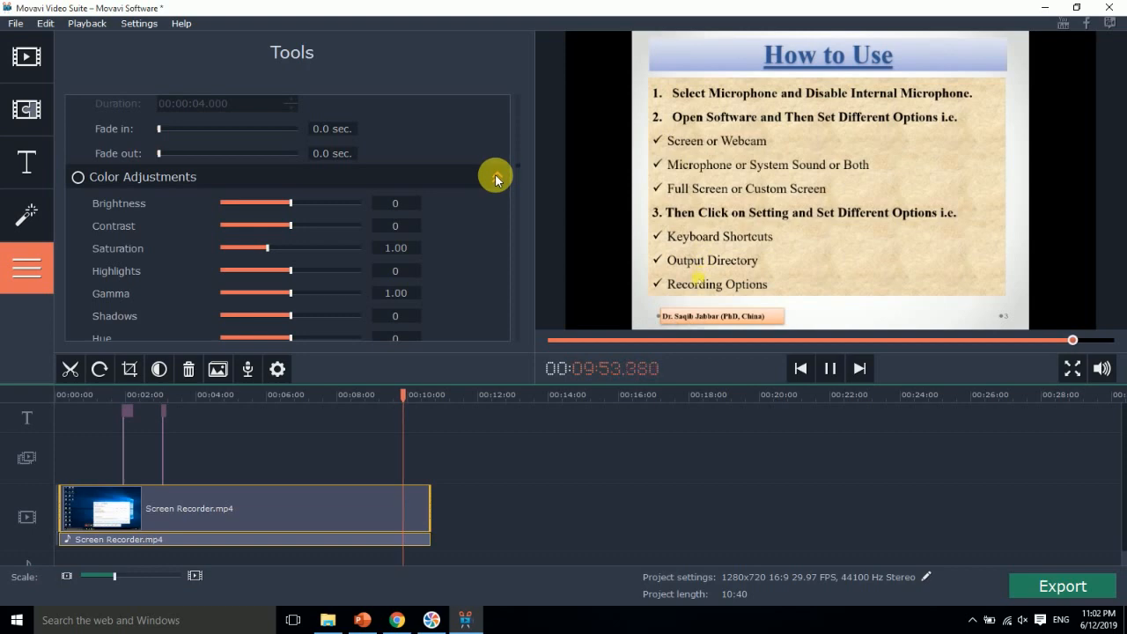
click(496, 178)
Check the topic after Color Adjustment in the PowerPoint How to Use list, and open the clip's Crop options in Movavi
click(360, 620)
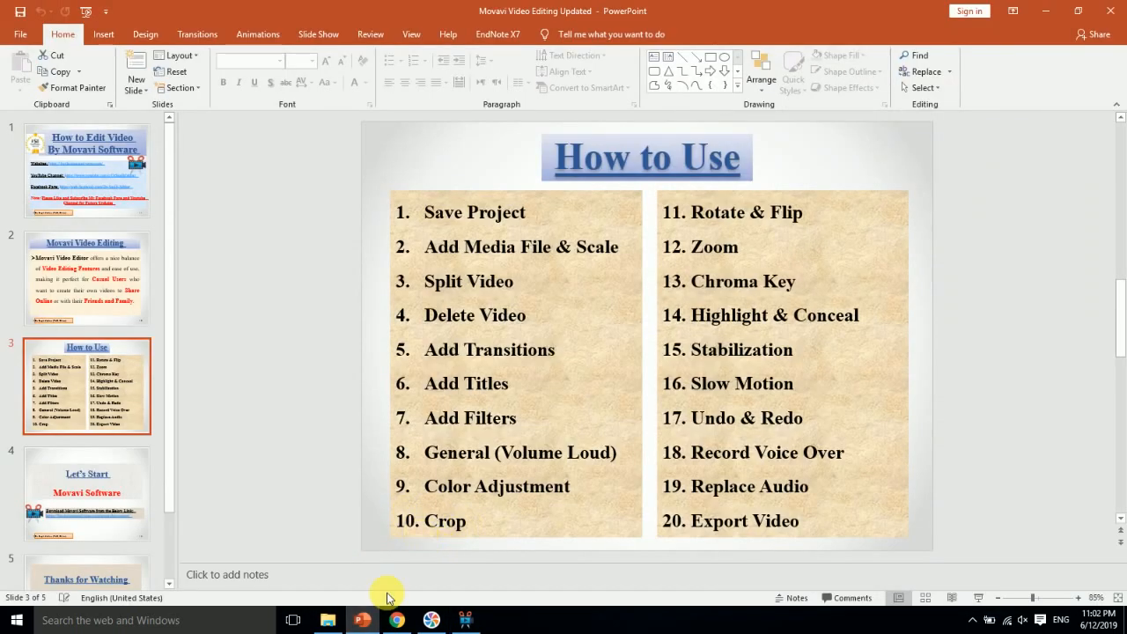
click(363, 616)
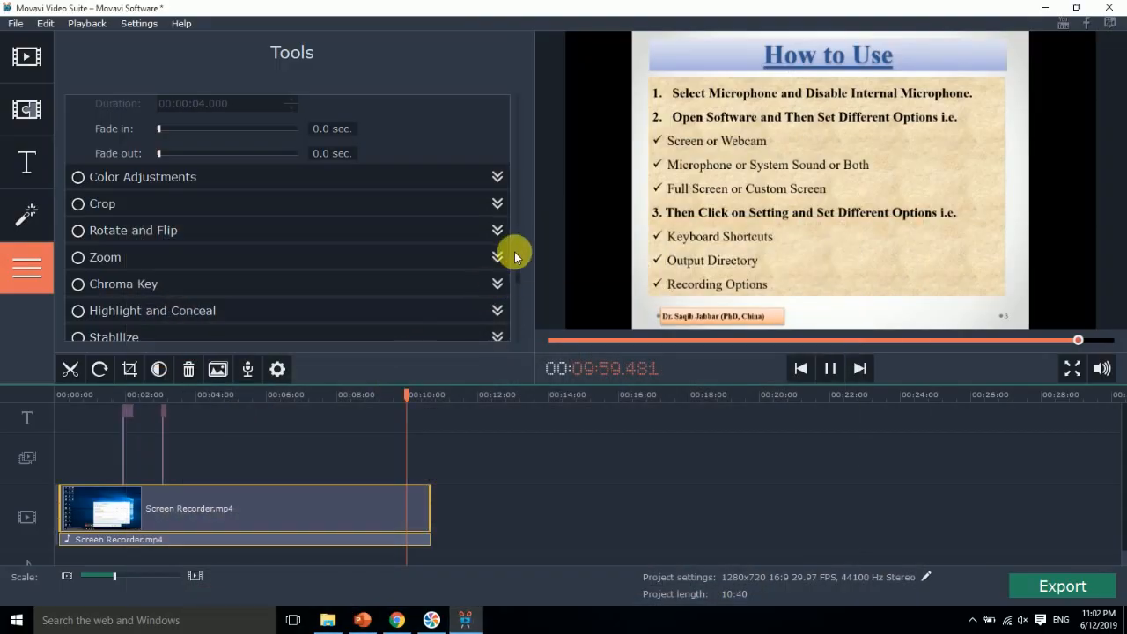
scroll(516, 282, down, 1)
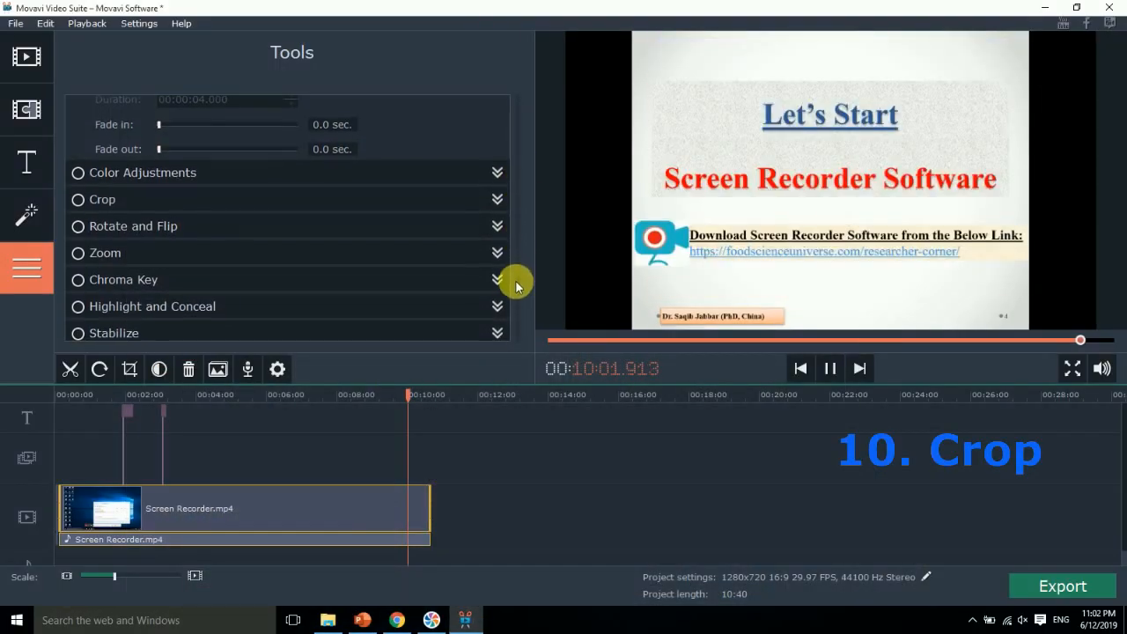
click(158, 198)
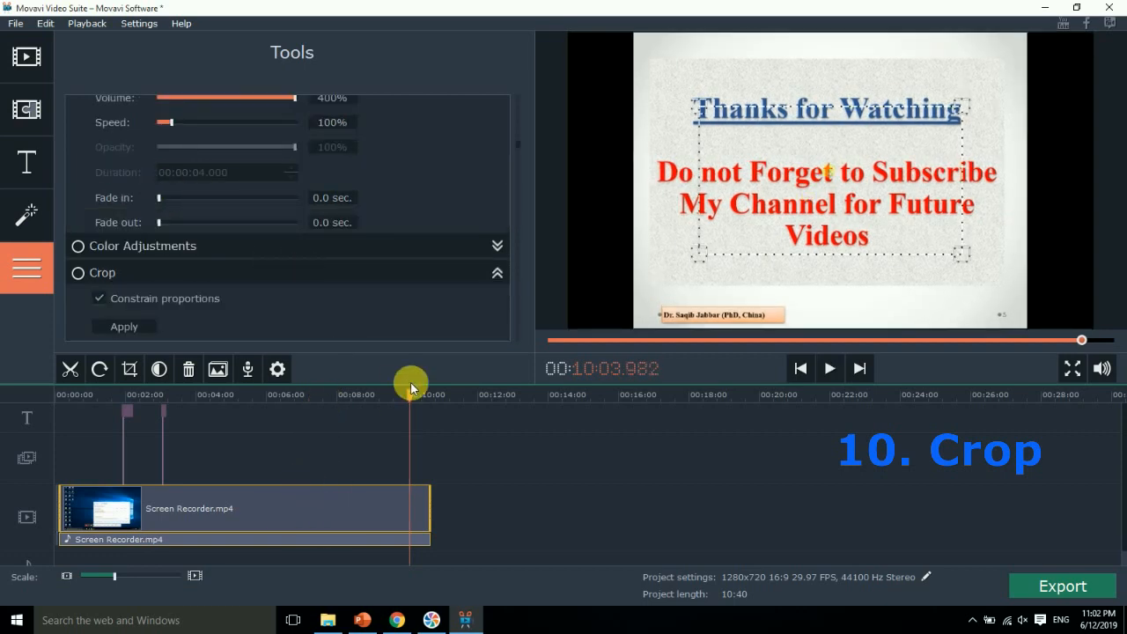
Select the Screen Recorder.mp4 clip on the timeline and place the playhead at 00:07:15.600
click(388, 394)
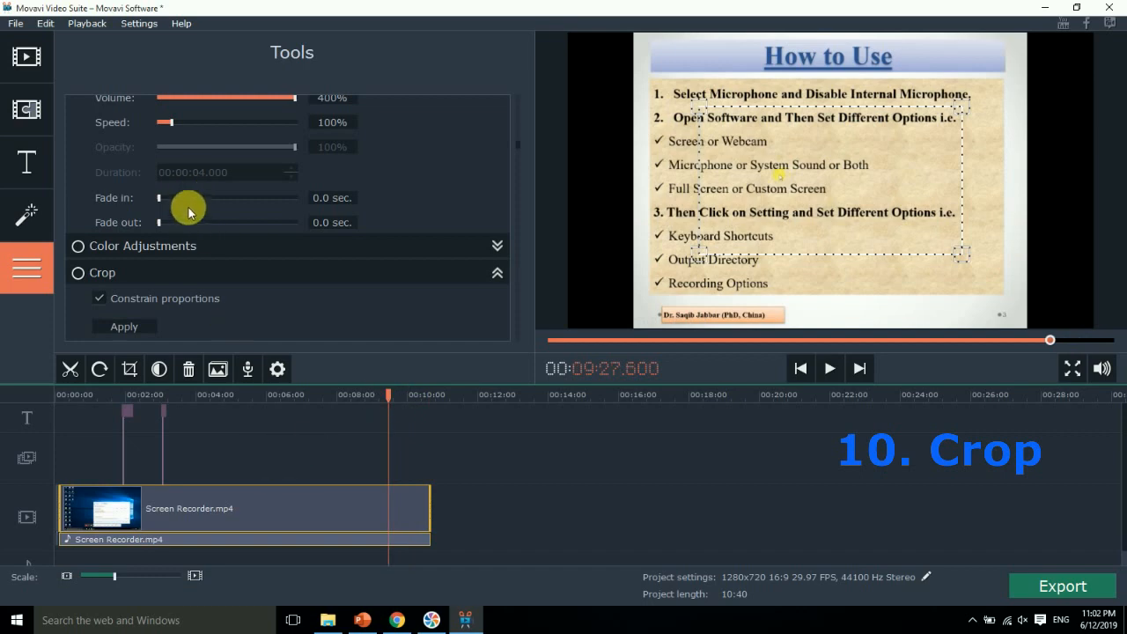
click(248, 509)
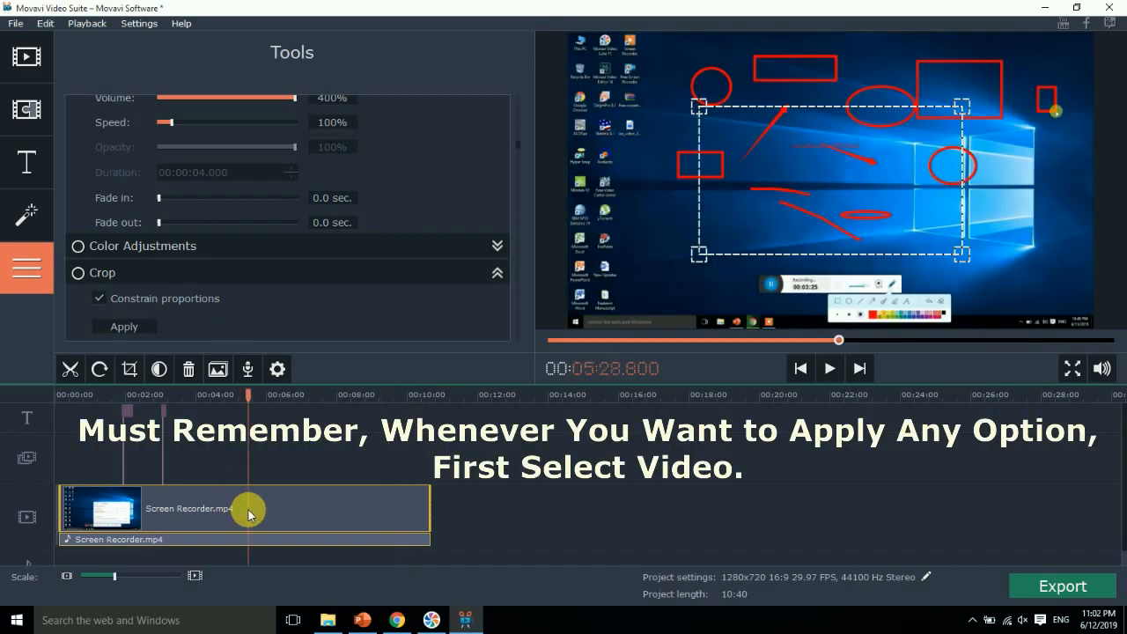
click(310, 508)
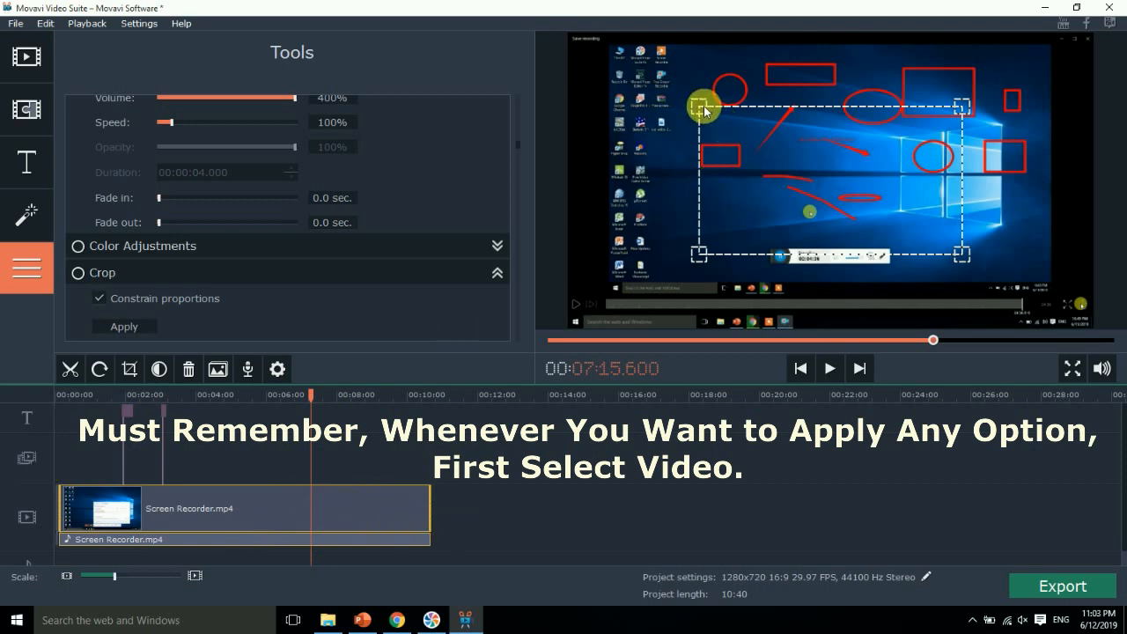
Try cropping the clip to the inner desktop area with constrained proportions, and turn the crop off
drag(702, 106, 606, 51)
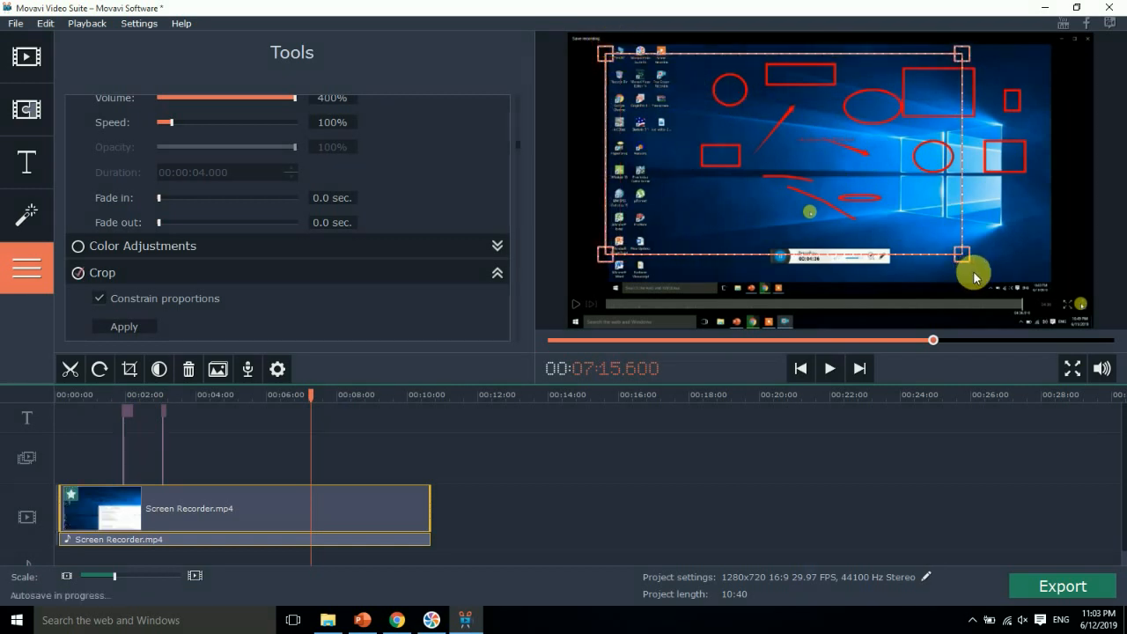
drag(986, 262, 1018, 256)
drag(922, 159, 937, 156)
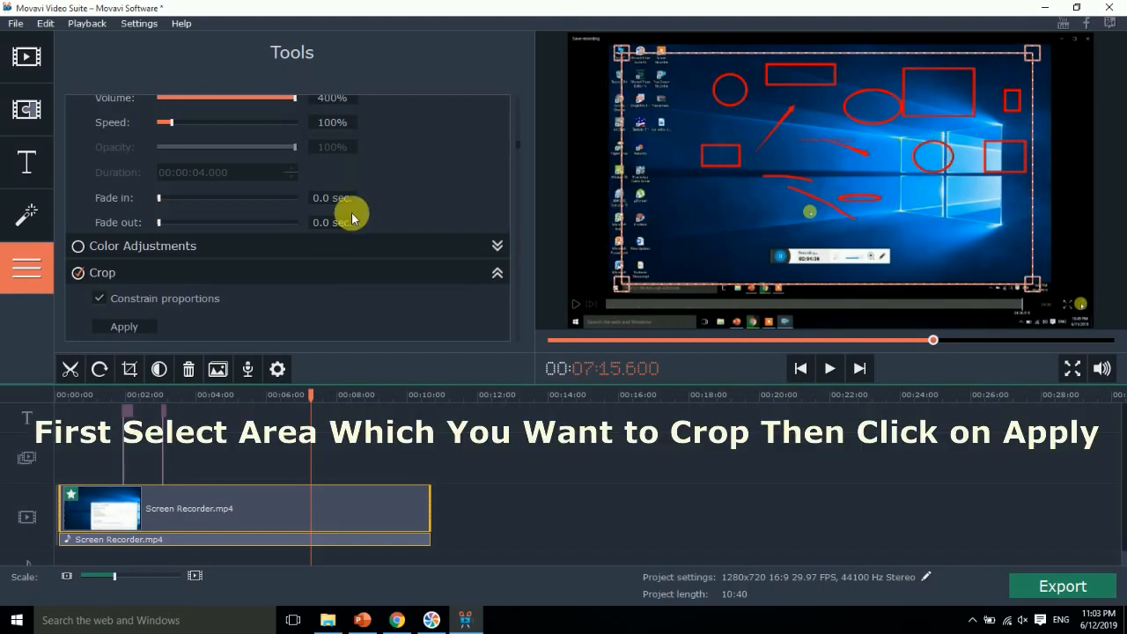
click(128, 328)
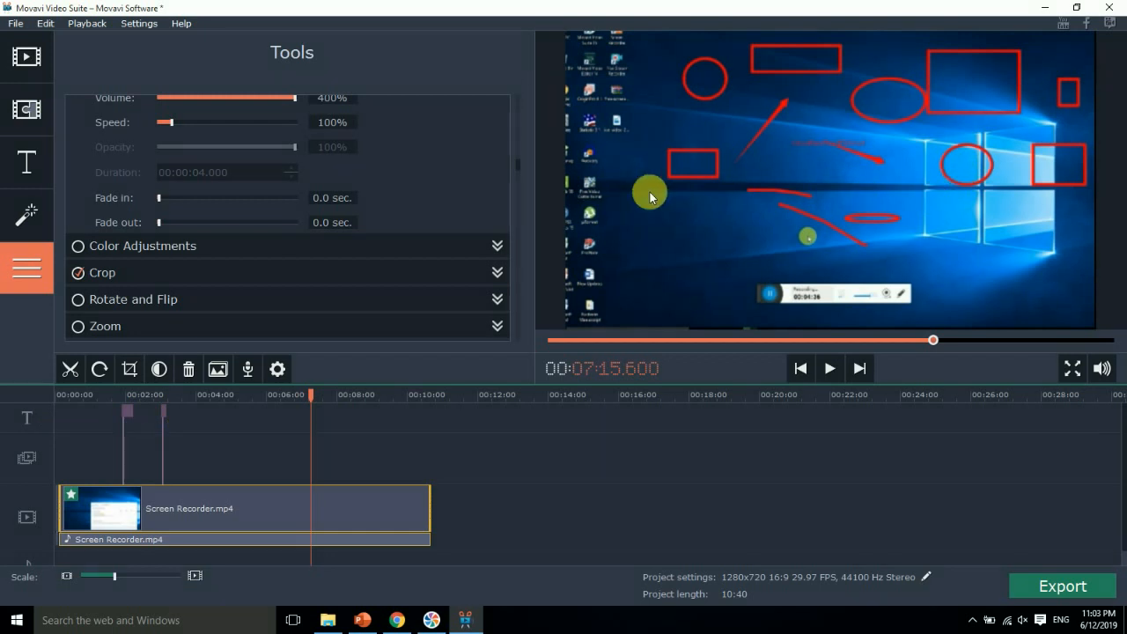
click(79, 279)
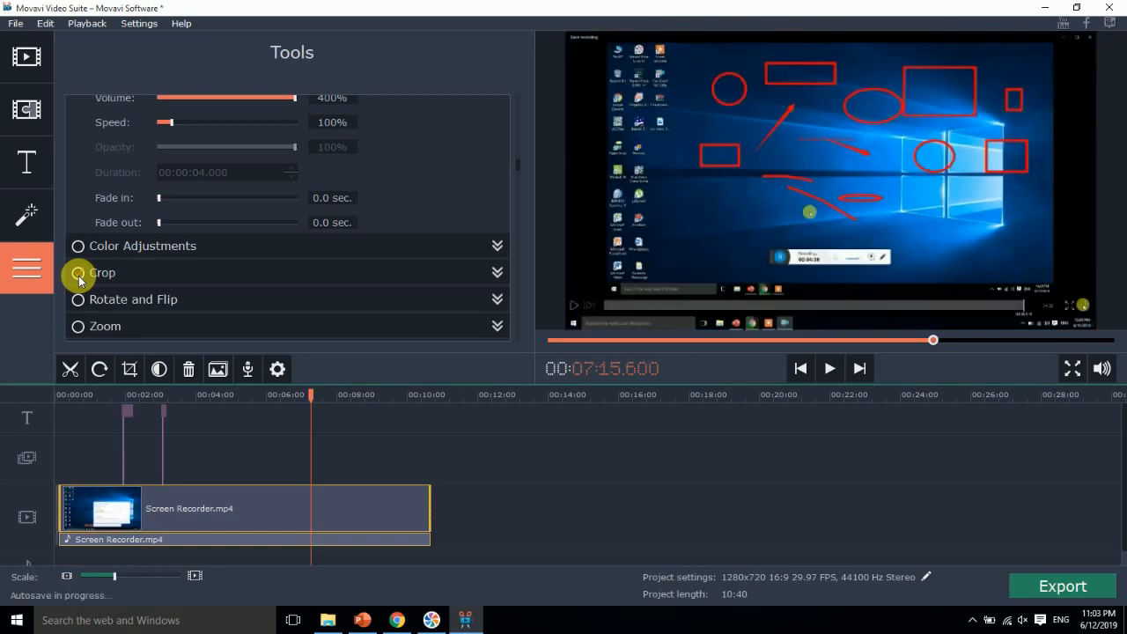
Check the topic after Crop in the PowerPoint How to Use list, and open the clip's Rotate and Flip options in Movavi
click(362, 620)
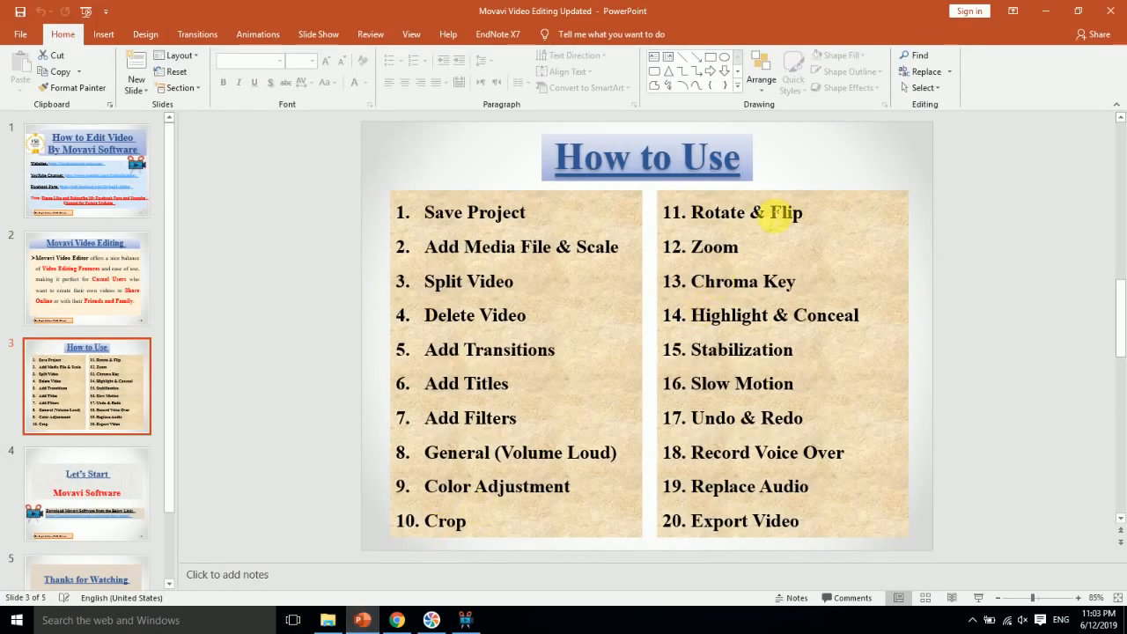
click(363, 620)
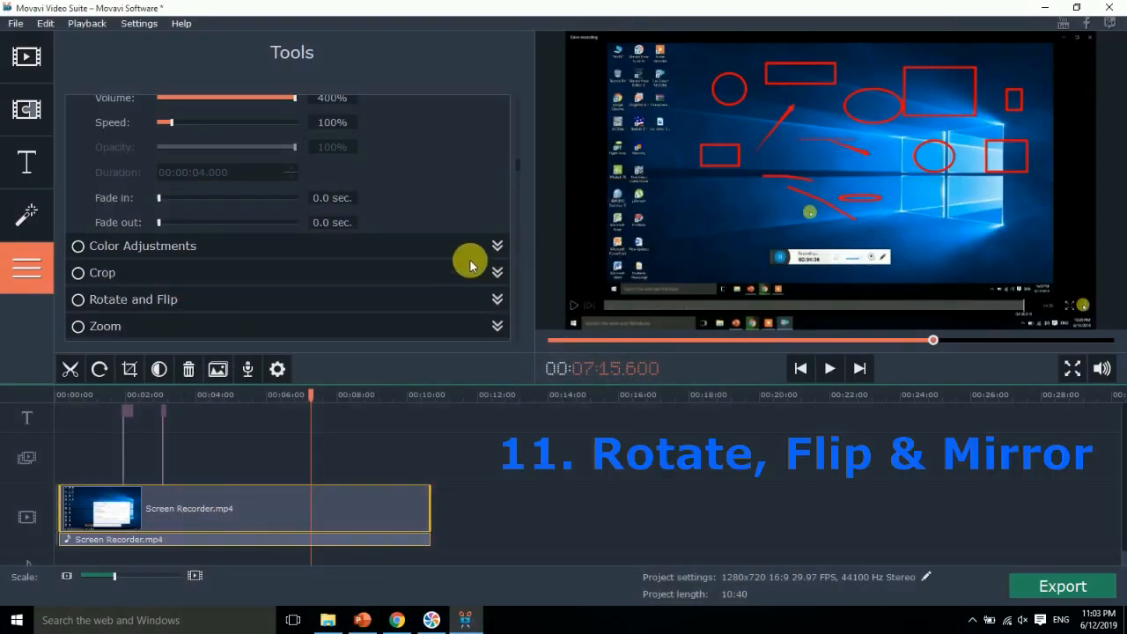
click(117, 297)
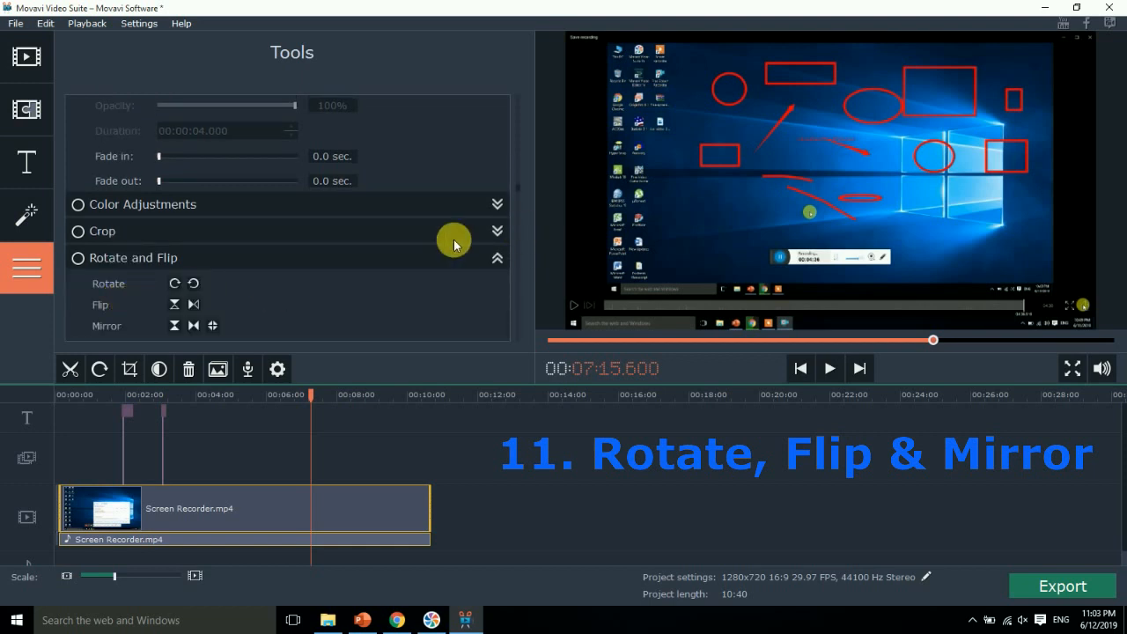
Try rotating the clip counterclockwise in four quarter turns, and flip it horizontally and back
click(194, 284)
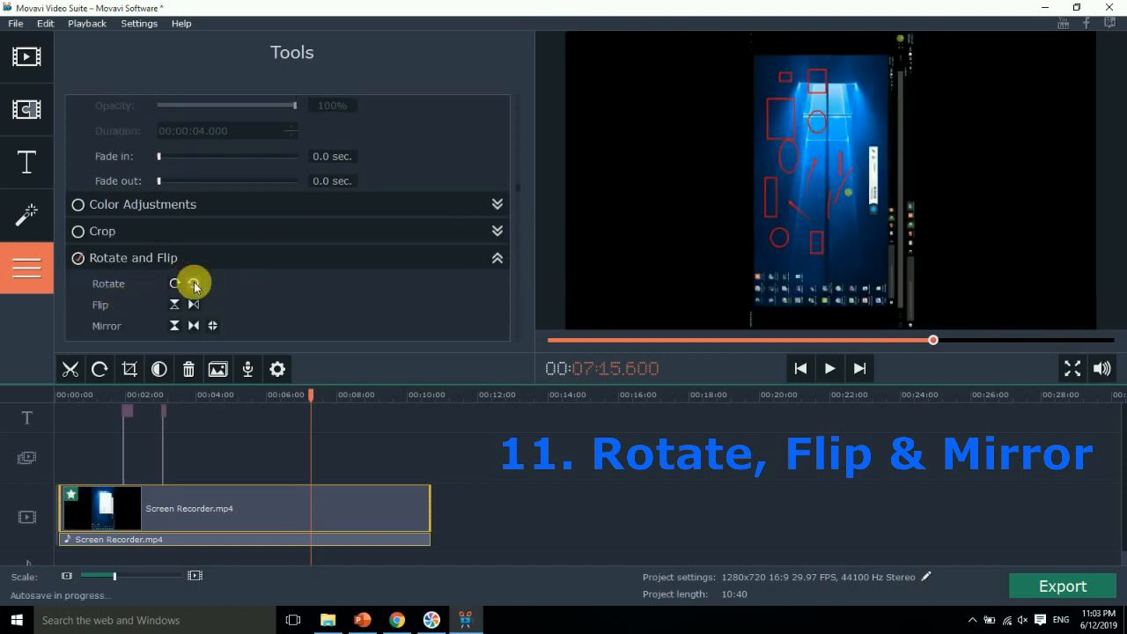
click(193, 284)
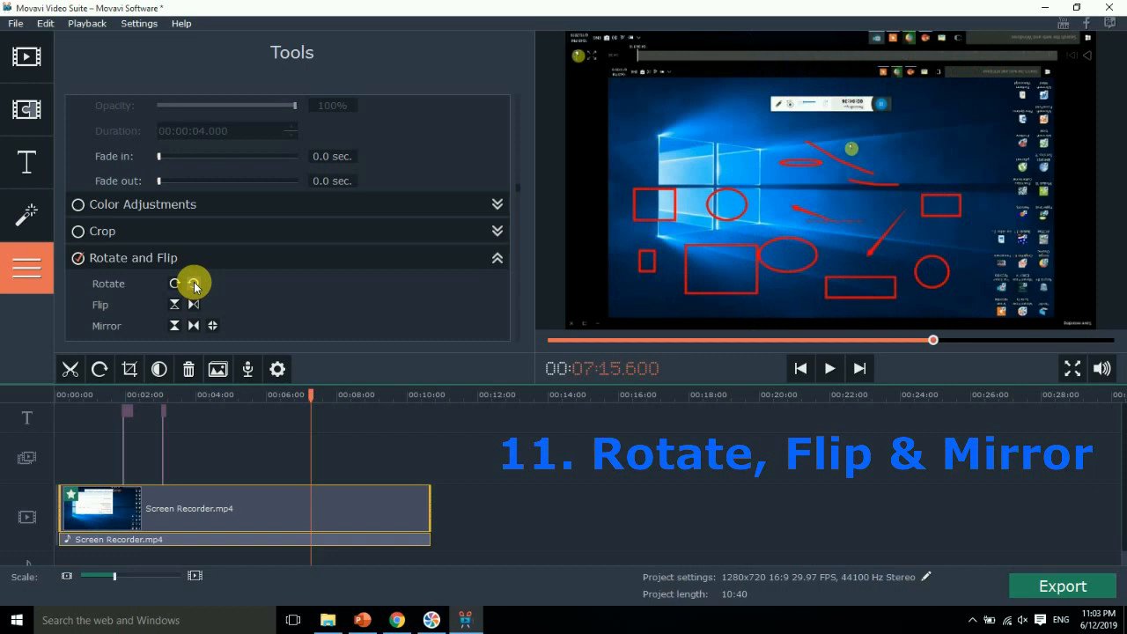
click(194, 284)
click(194, 283)
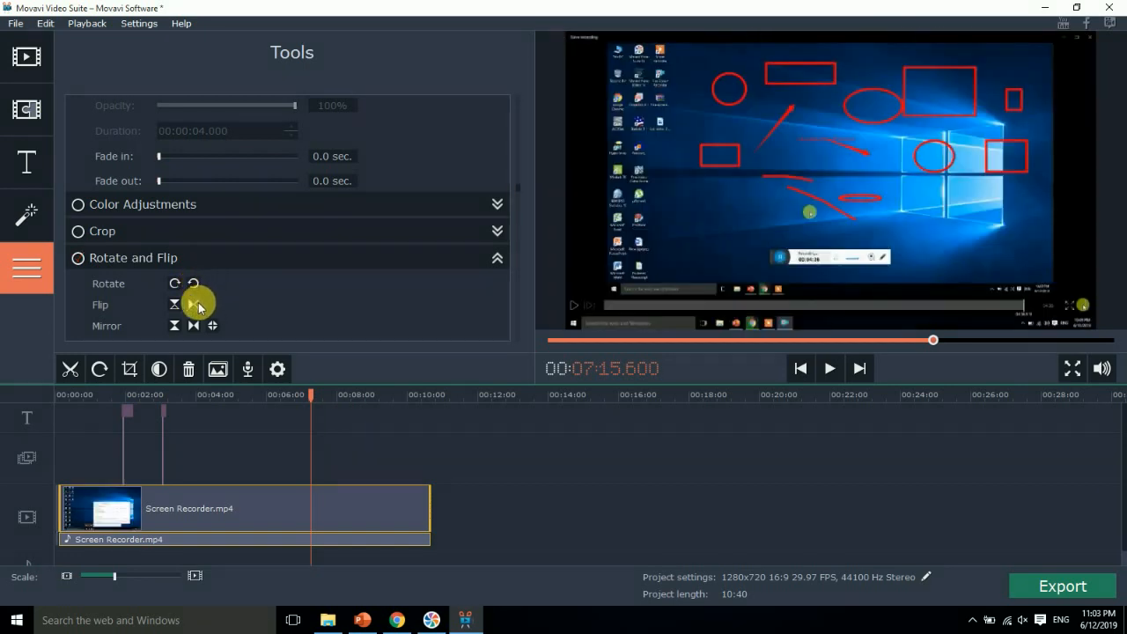
click(198, 303)
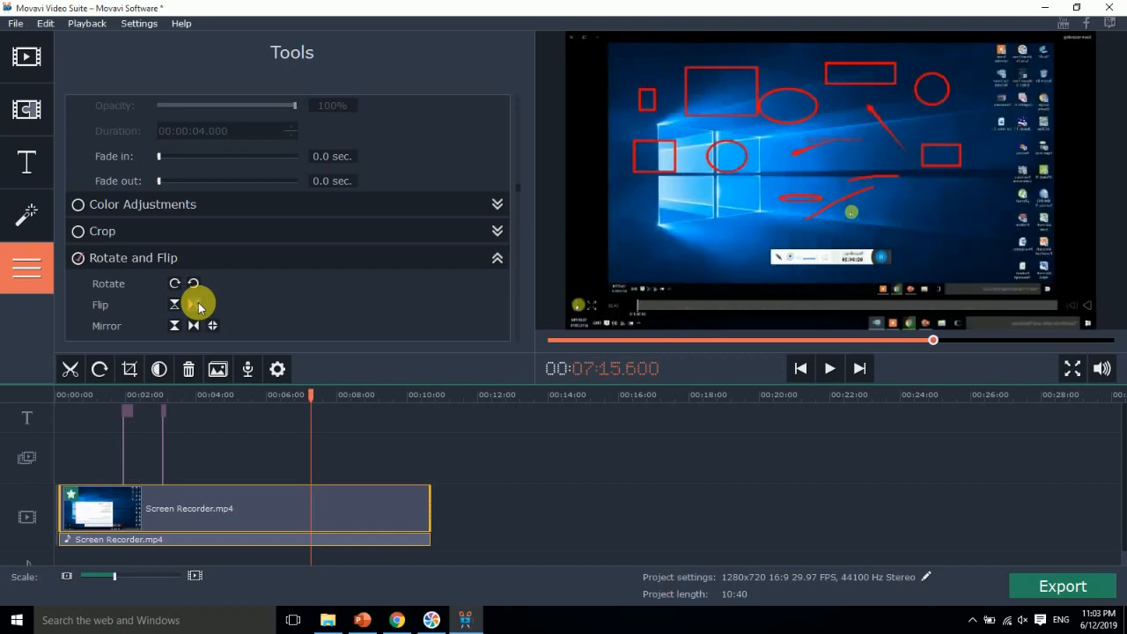
click(198, 302)
Mirror the Screen Recorder.mp4 clip horizontally, and switch the mirror effect to both directions
click(195, 326)
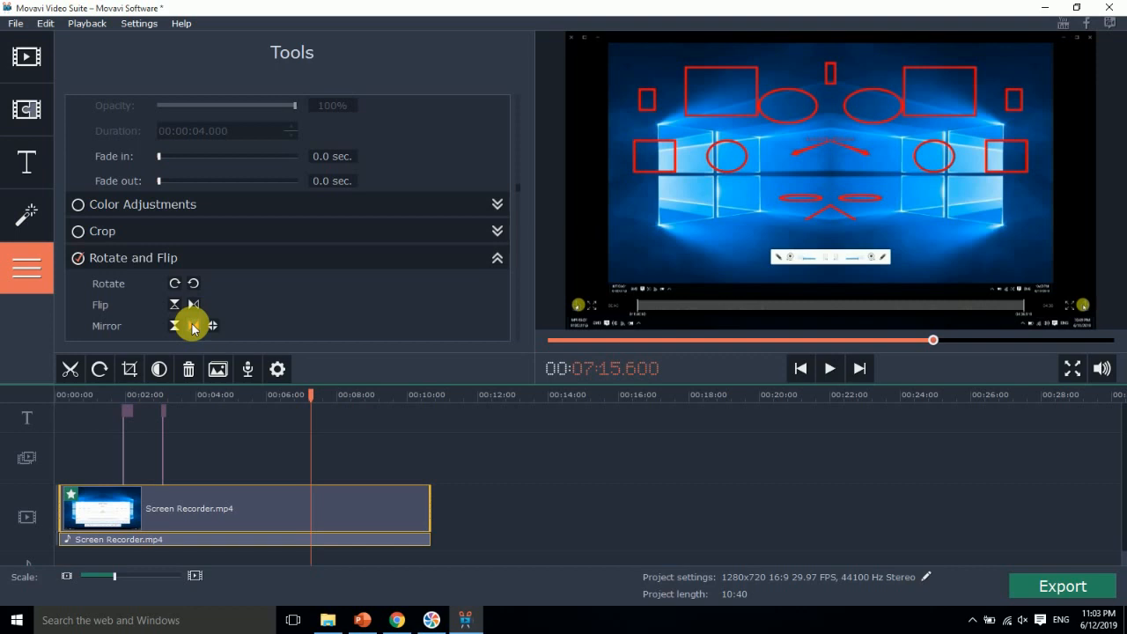
click(214, 328)
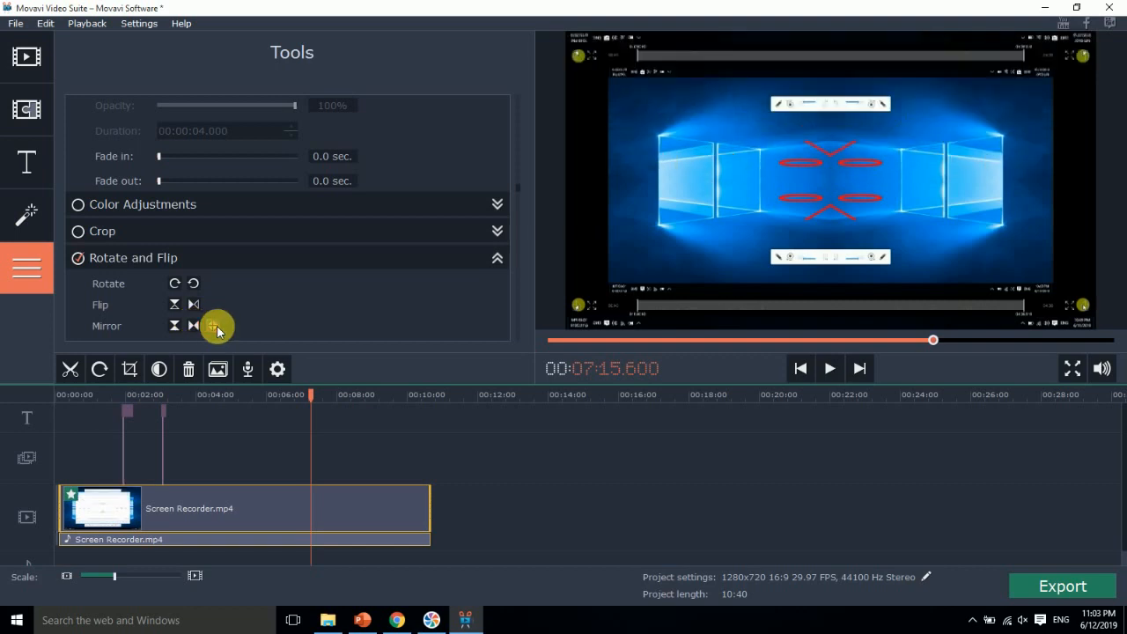
Disable the clip's Rotate and Flip effect and check the How to Use topic list in the PowerPoint presentation
click(77, 260)
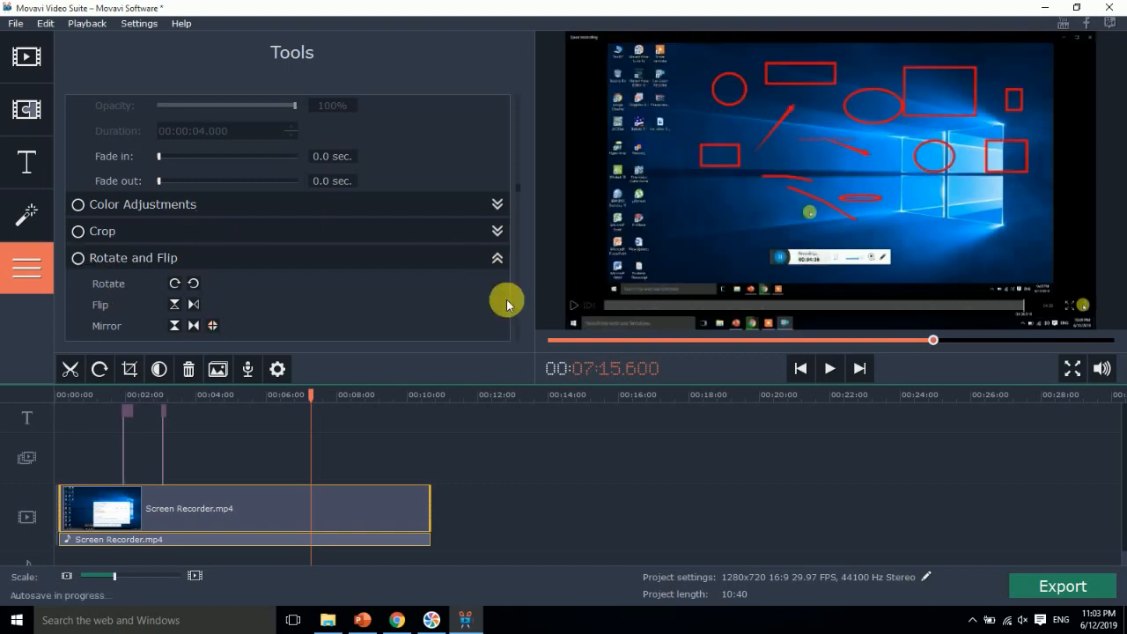
click(499, 259)
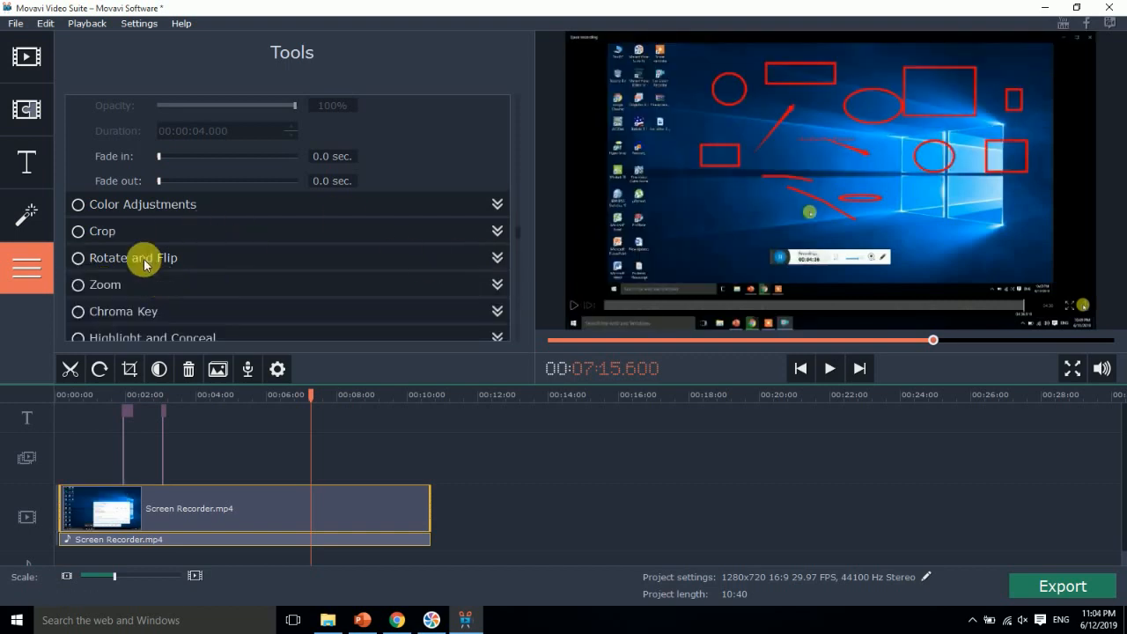
click(362, 620)
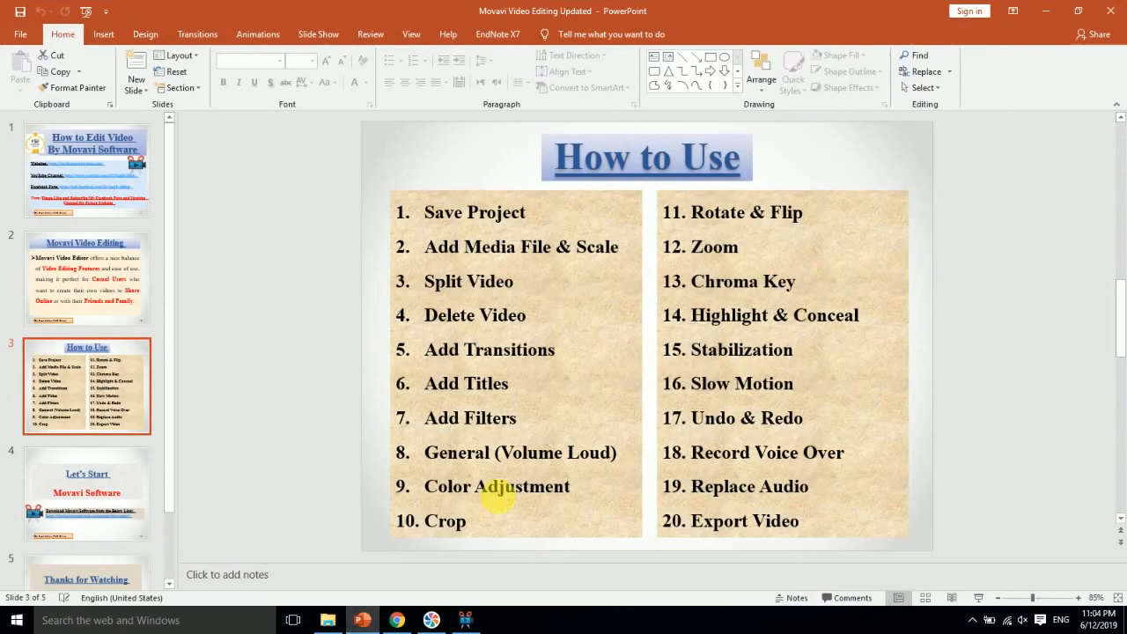
click(360, 607)
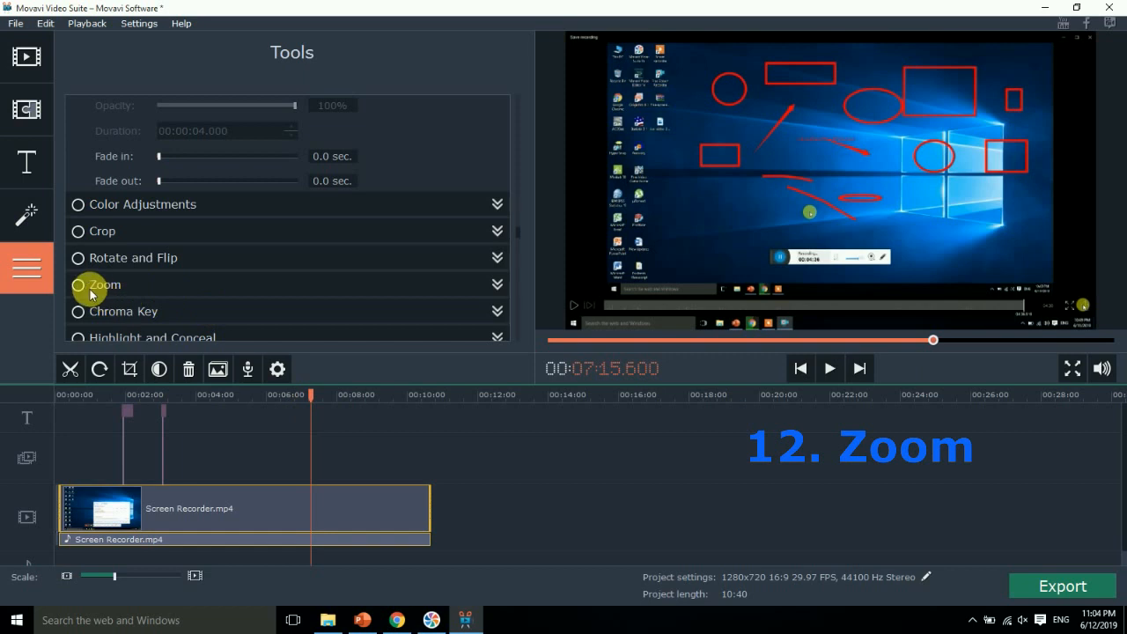
Try a Zoom in effect on the clip, with a smaller frame around the red circle and wide rectangle in the preview
click(98, 284)
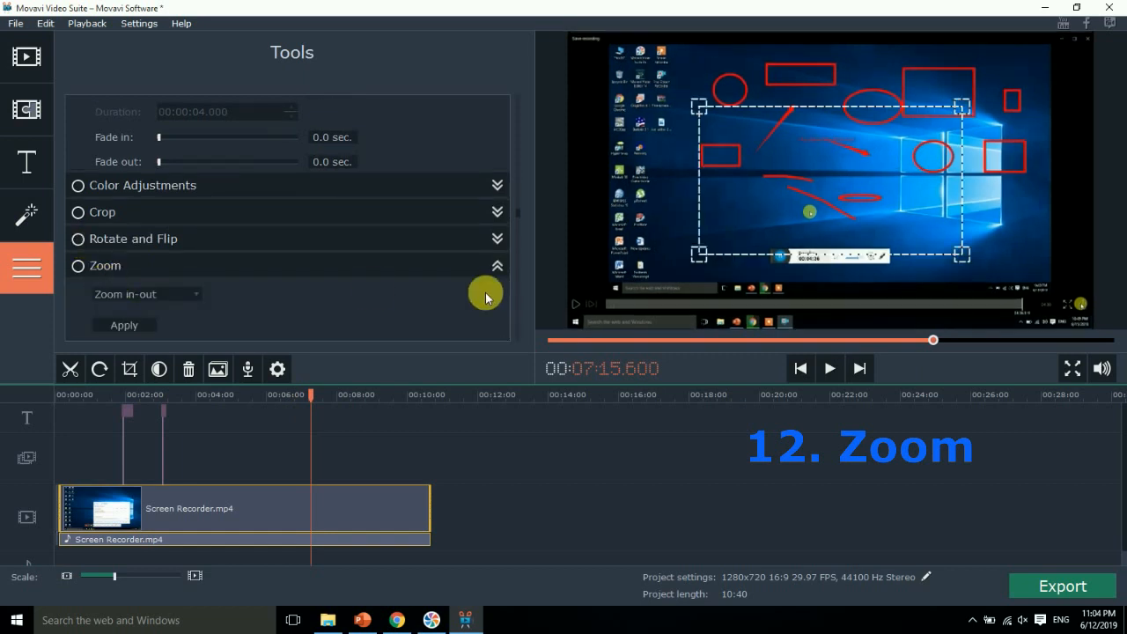
drag(859, 190, 821, 109)
drag(921, 184, 845, 79)
drag(772, 56, 792, 64)
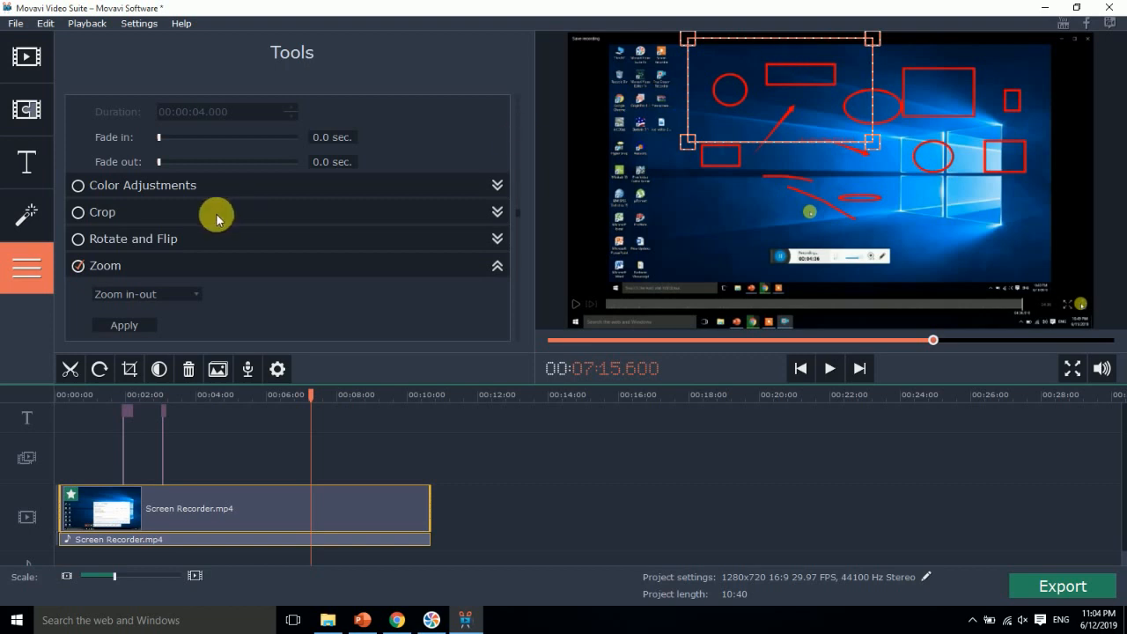
click(146, 295)
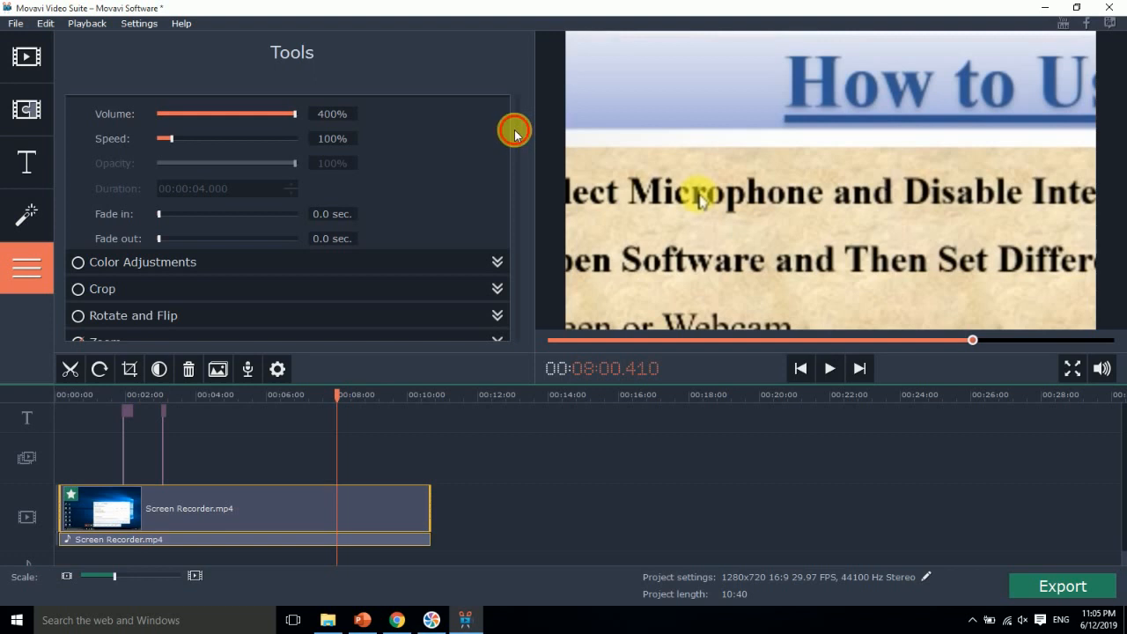
Turn off the Zoom effect on the whole clip
drag(519, 140, 516, 261)
click(475, 268)
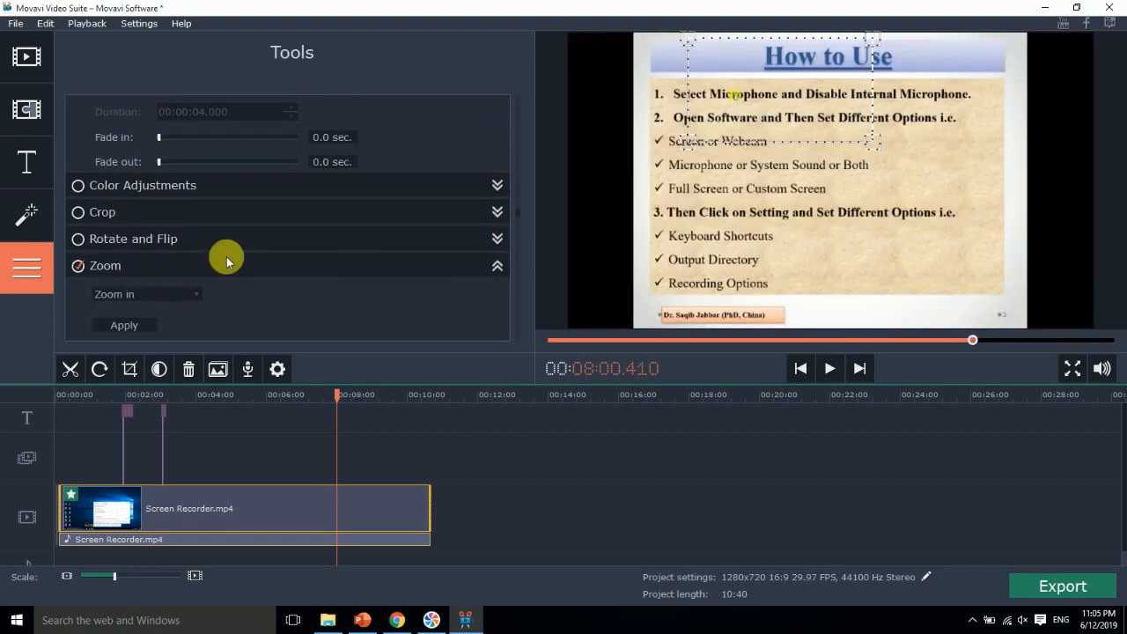
click(78, 265)
Split the Screen Recorder.mp4 clip at 00:05:55.200
drag(338, 396, 264, 398)
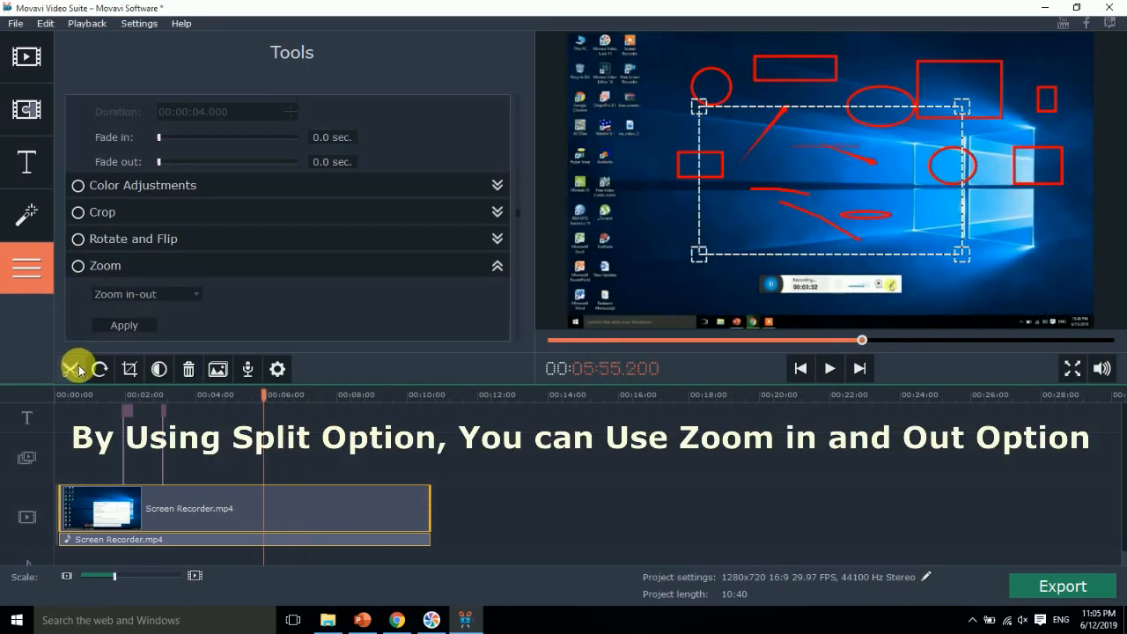
click(73, 370)
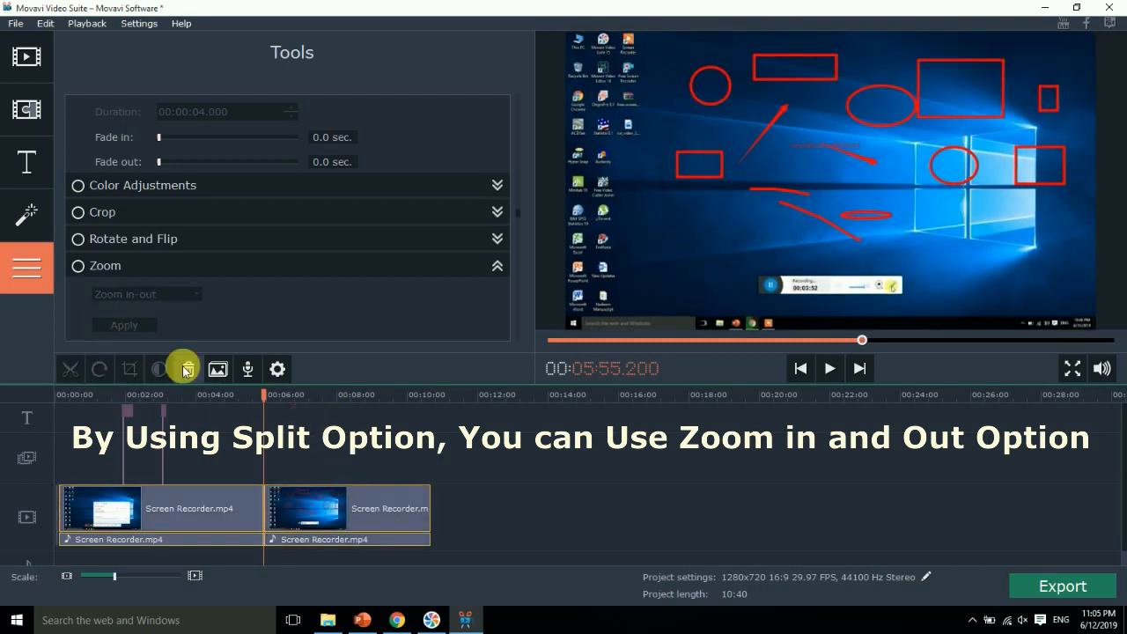
Select the clip after the cut and apply the Zoom in effect to it
click(276, 500)
drag(277, 394, 265, 393)
click(148, 294)
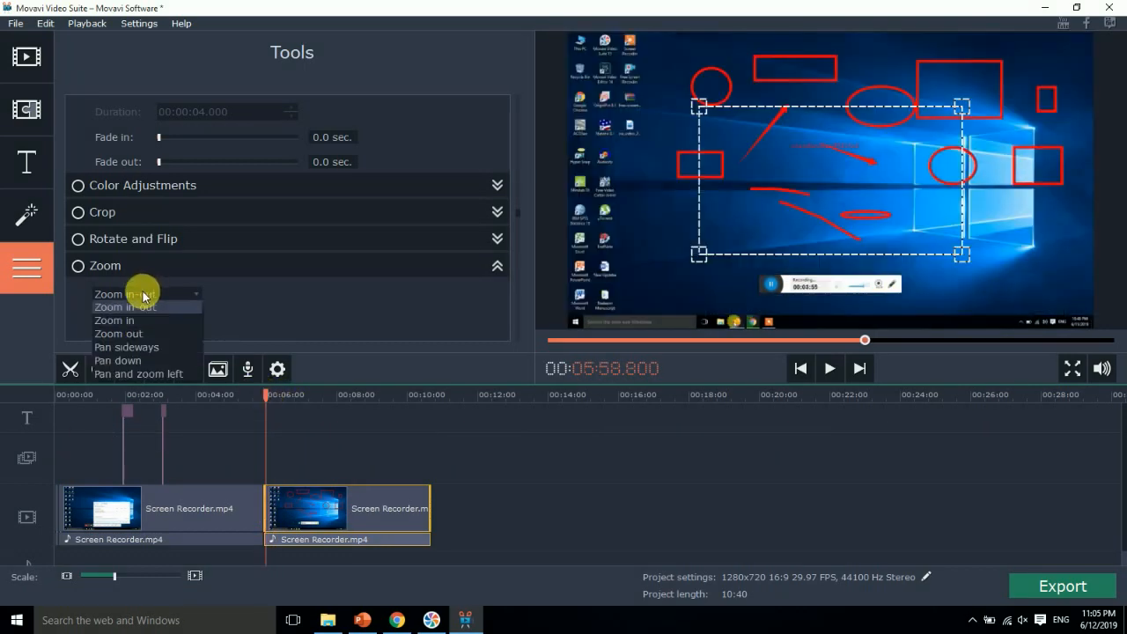
click(138, 308)
click(134, 322)
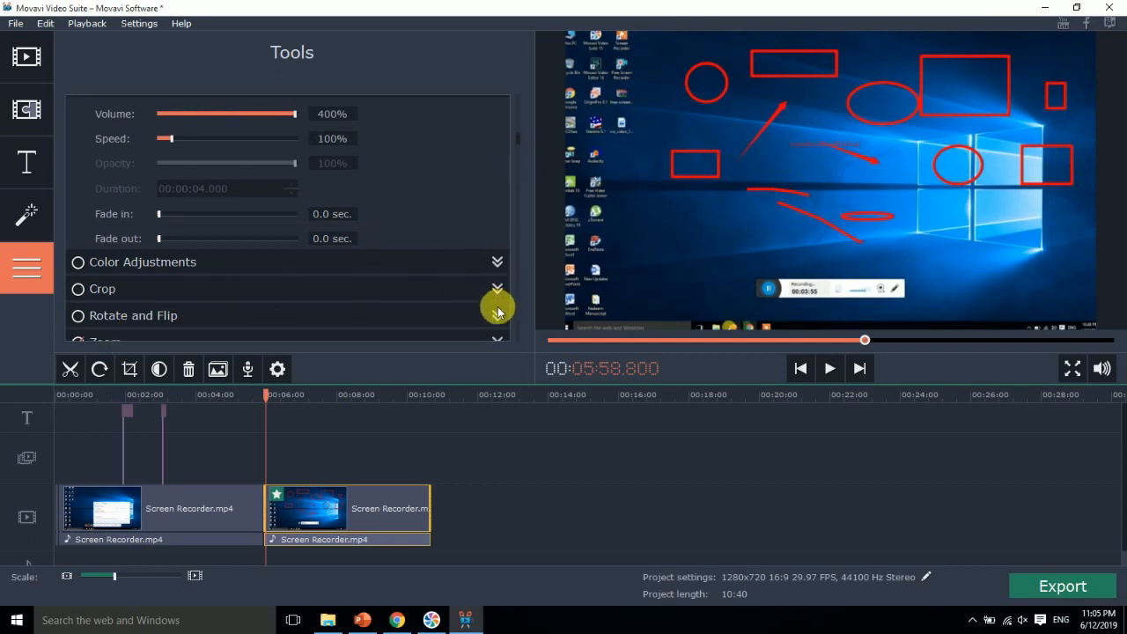
Shrink the second clip's zoom frame and place it around the red circle and wide rectangle near the picture's upper edge
scroll(516, 230, down, 2)
scroll(517, 172, down, 4)
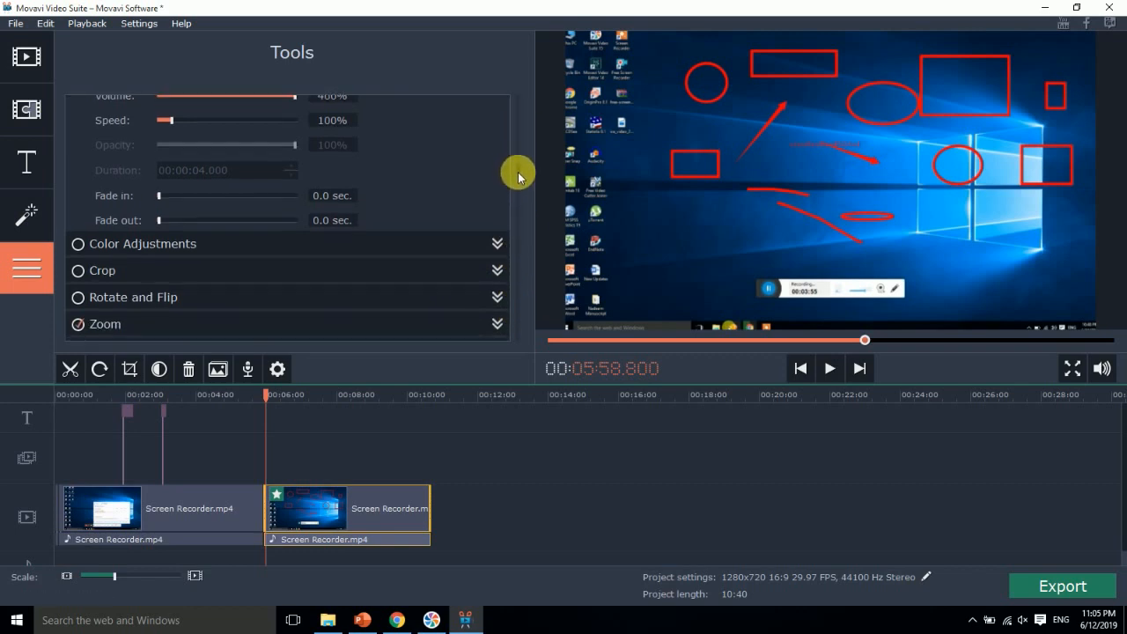
click(466, 280)
drag(734, 201, 704, 130)
drag(941, 185, 845, 132)
drag(787, 76, 805, 78)
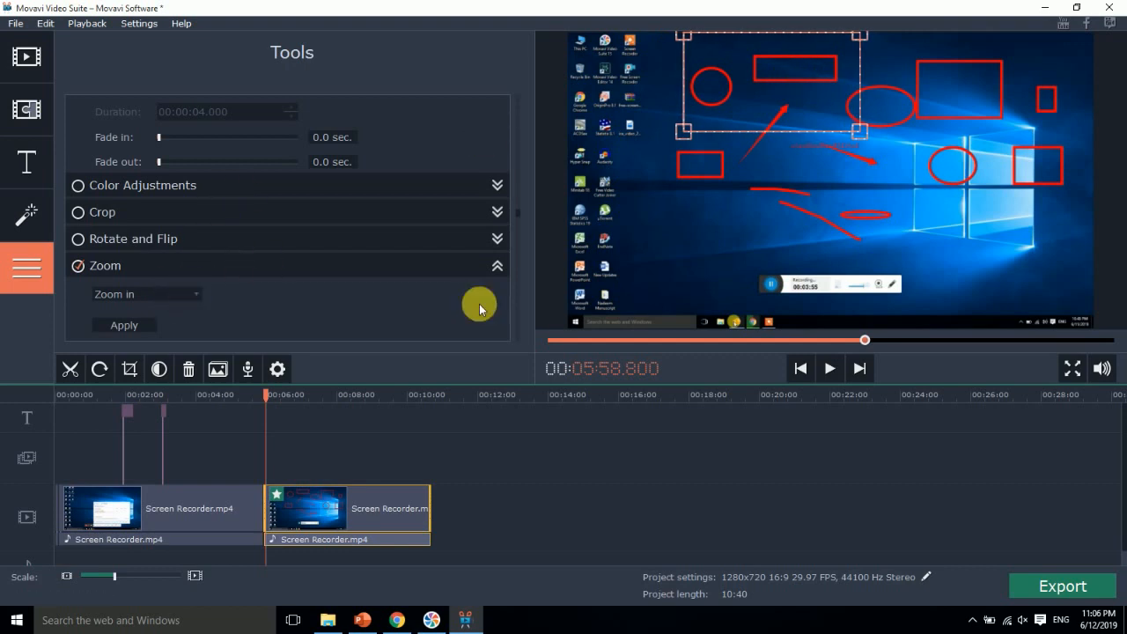
Try applying the Zoom out option to the second clip
click(116, 295)
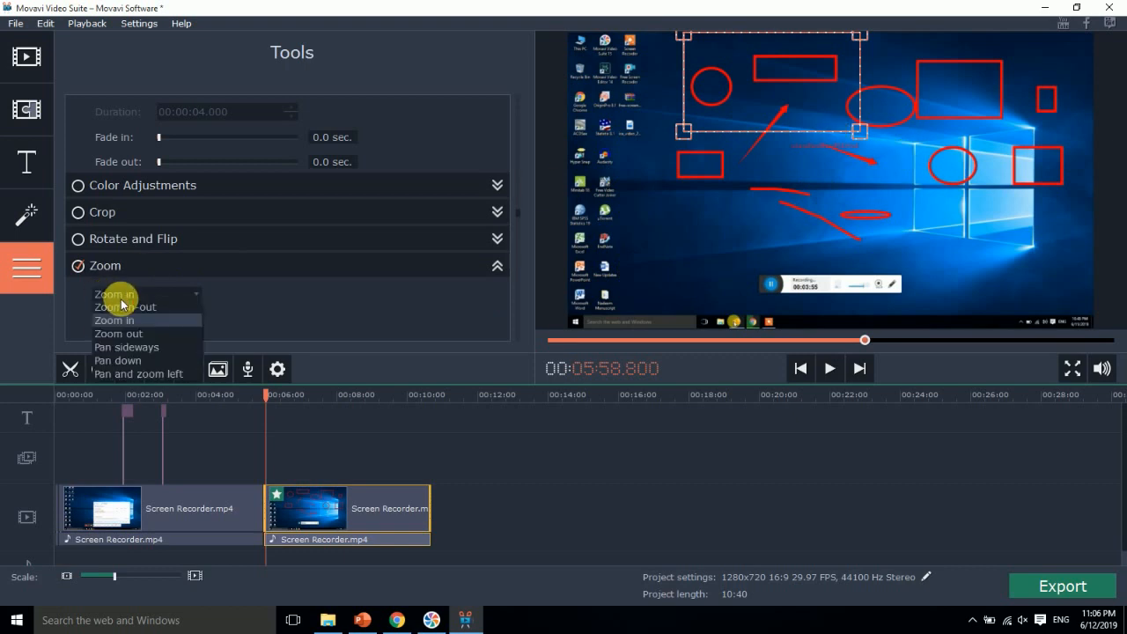
click(125, 333)
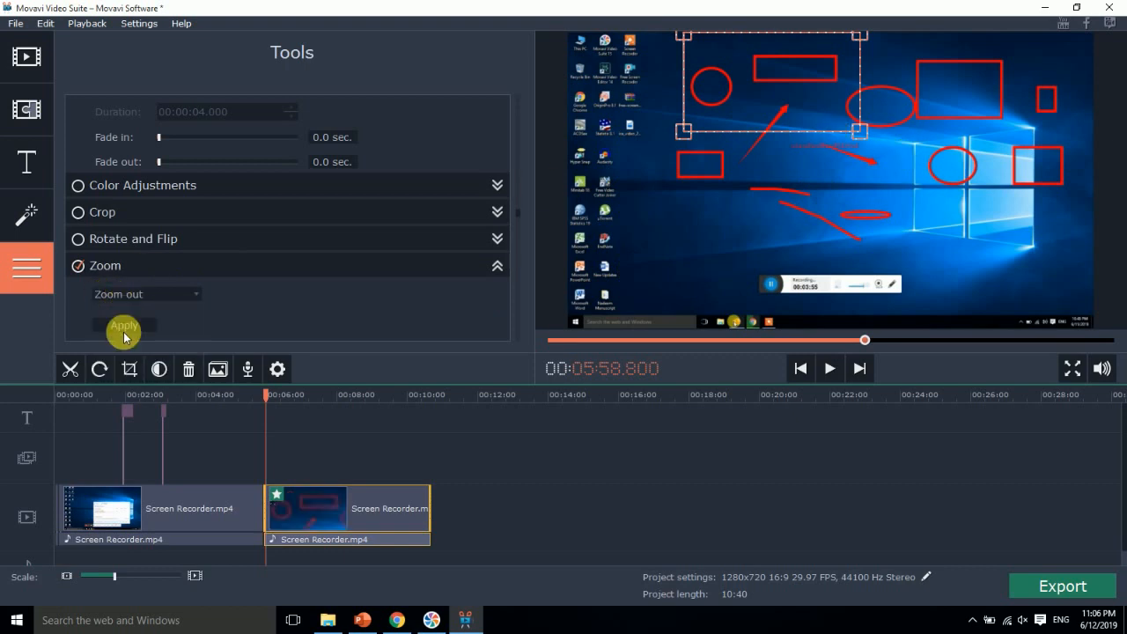
click(124, 328)
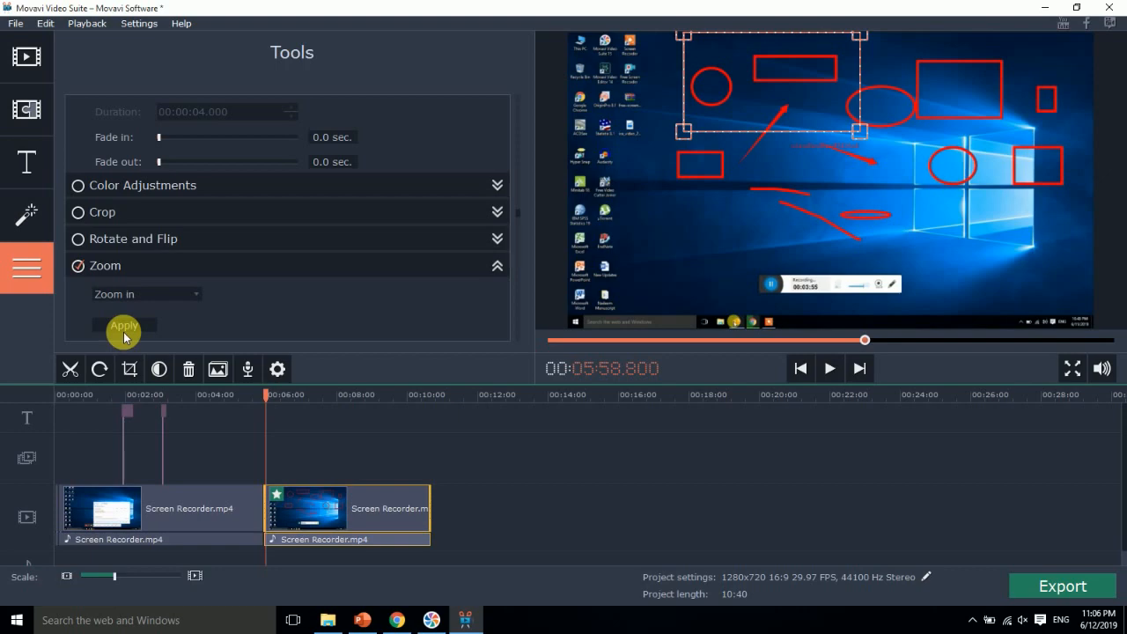
Try splitting the zoomed clip at 00:06:38.400, and undo both the split and the clip's Zoom effect
drag(268, 397, 349, 401)
click(477, 419)
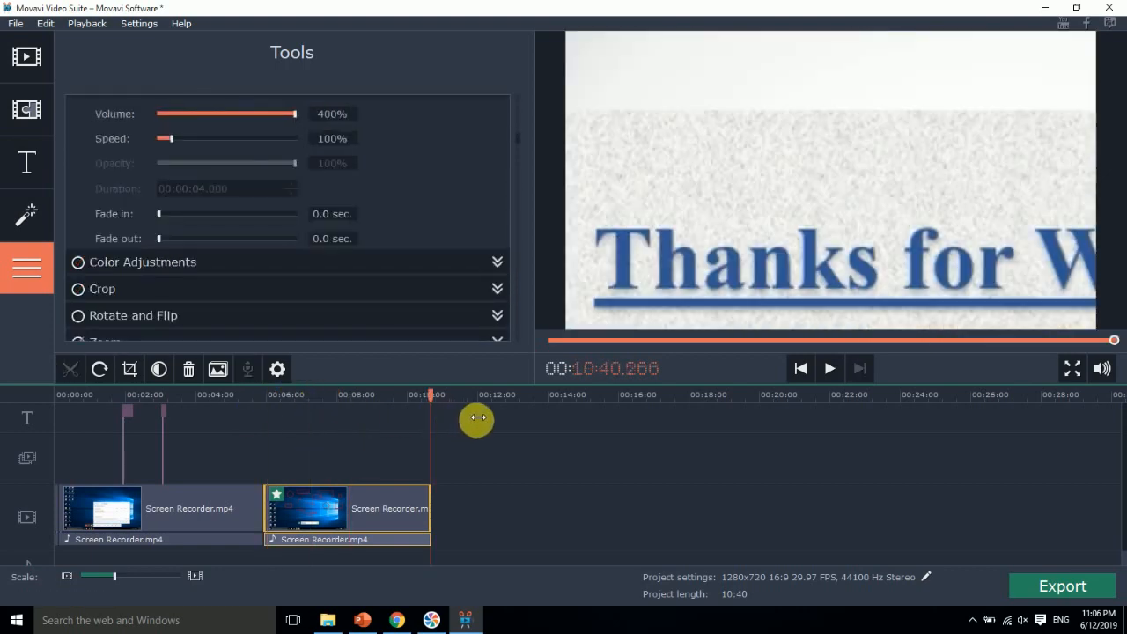
drag(477, 419, 296, 417)
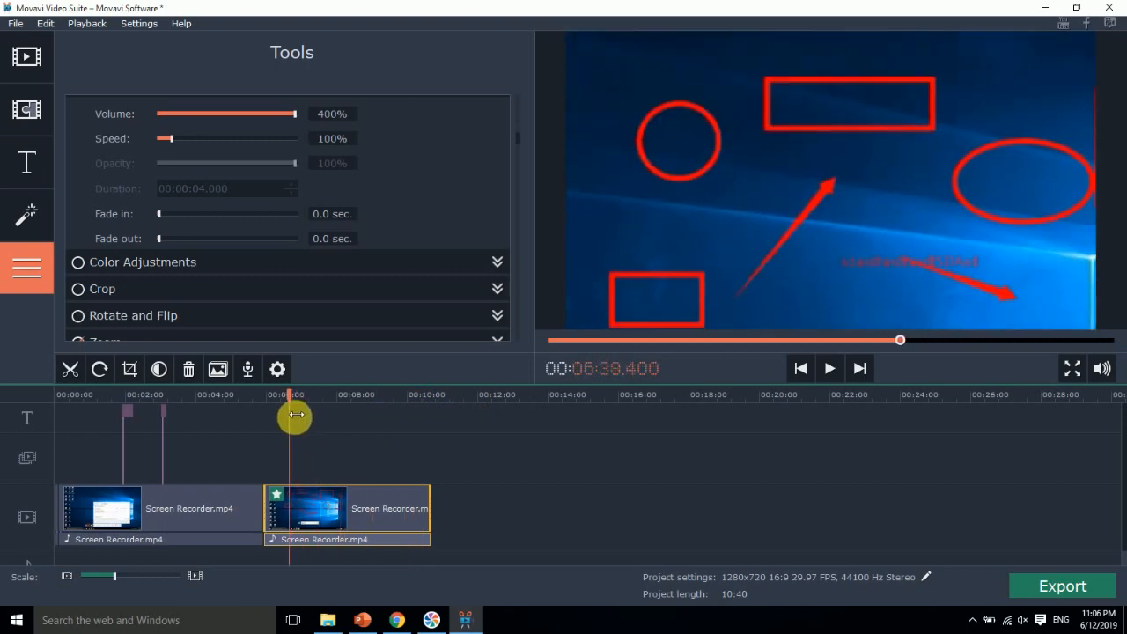
click(77, 369)
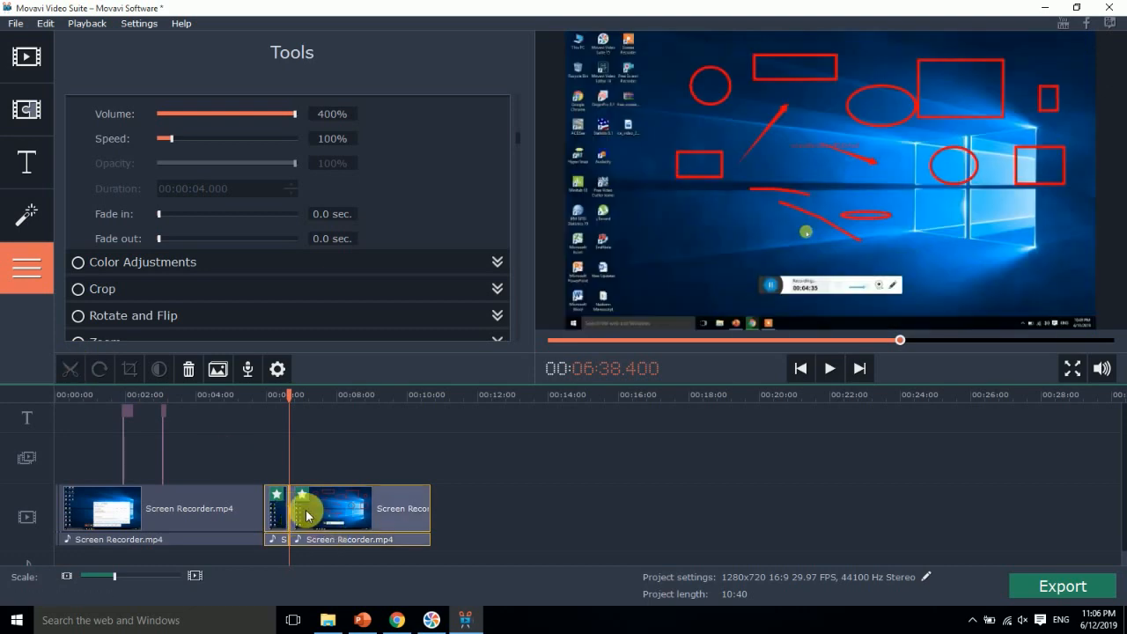
click(302, 498)
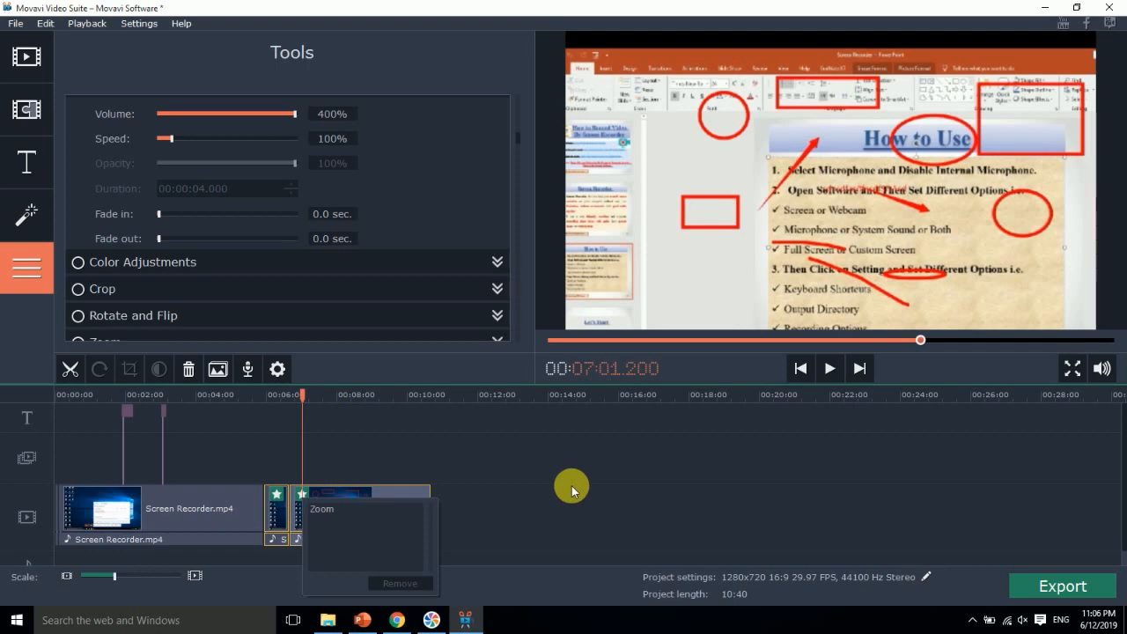
click(492, 443)
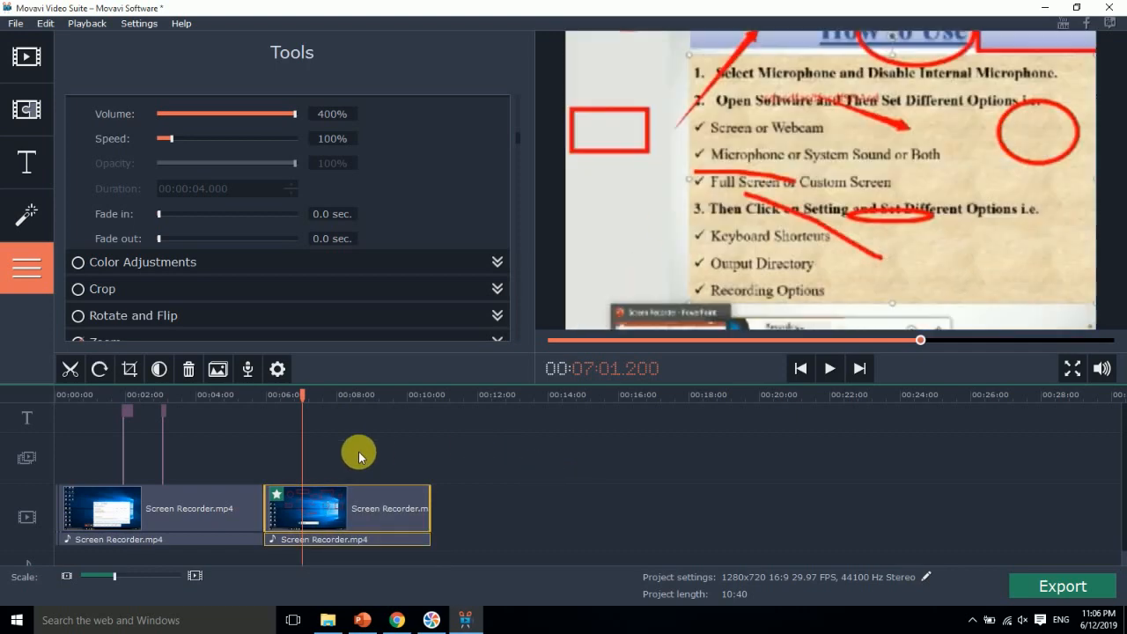
key(ctrl+z)
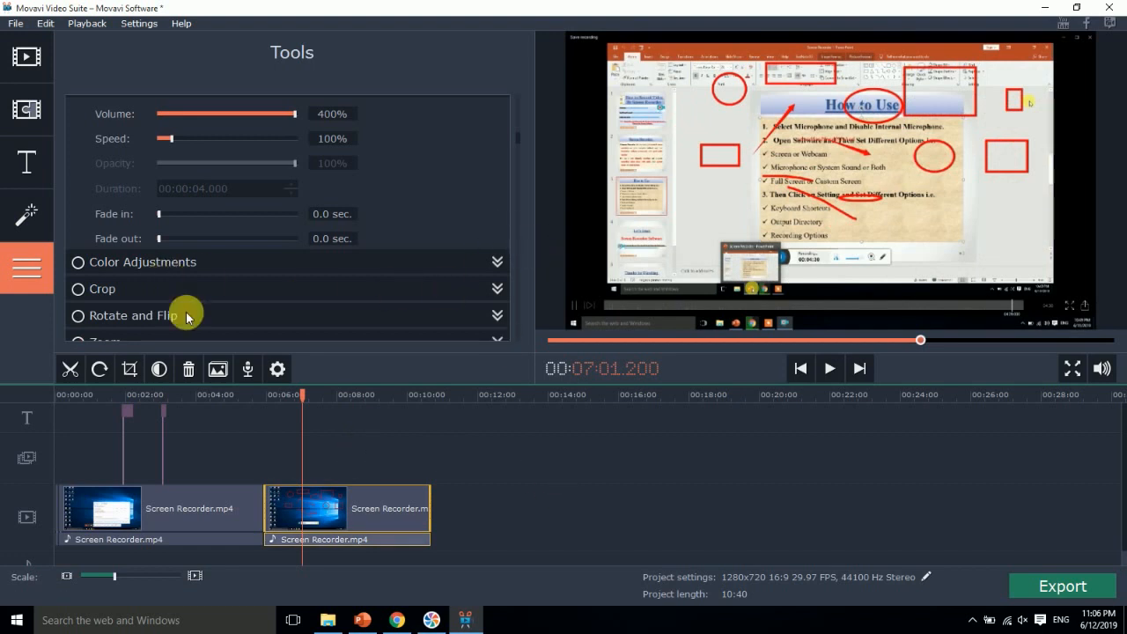
Split the second clip at 00:06:46.800
drag(308, 395, 300, 398)
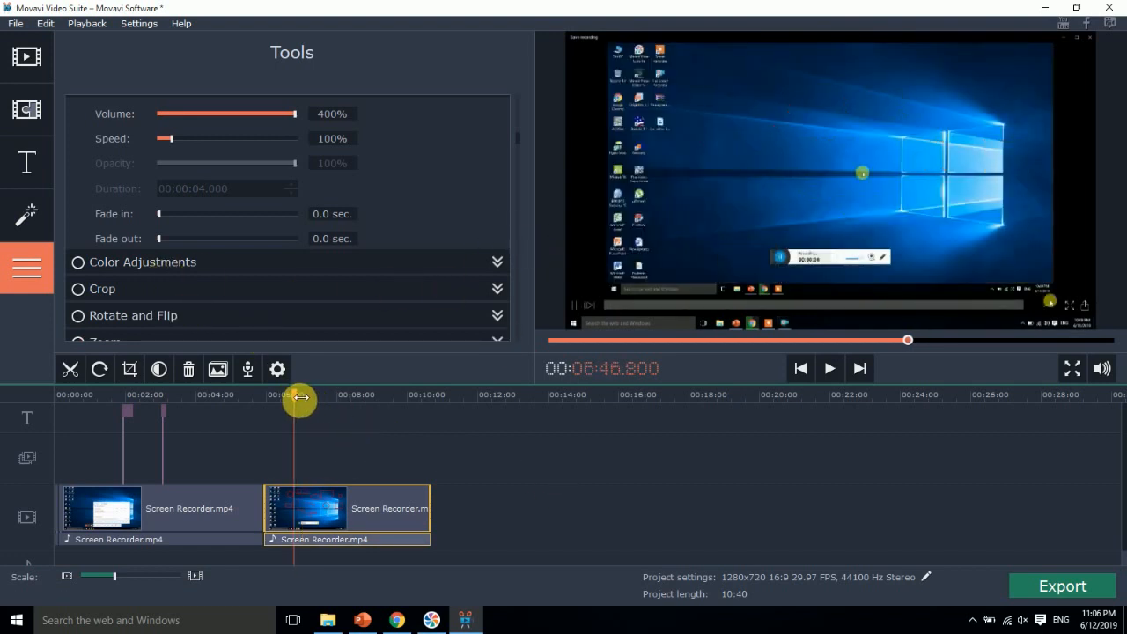
click(73, 368)
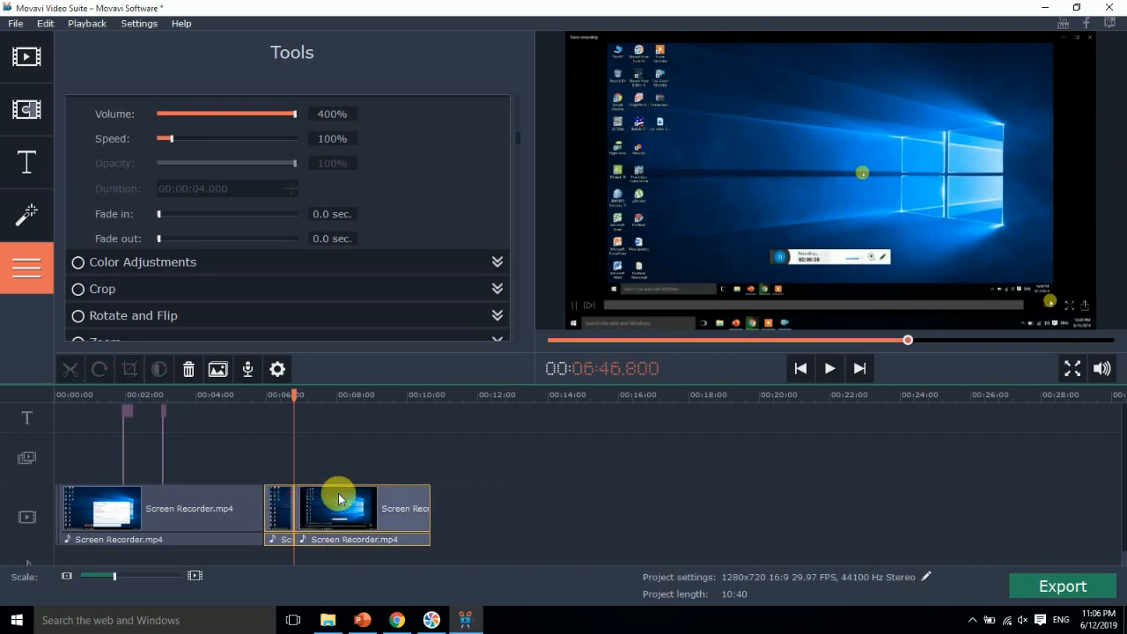
Apply the Zoom in effect to the short middle clip between the two cuts
click(281, 504)
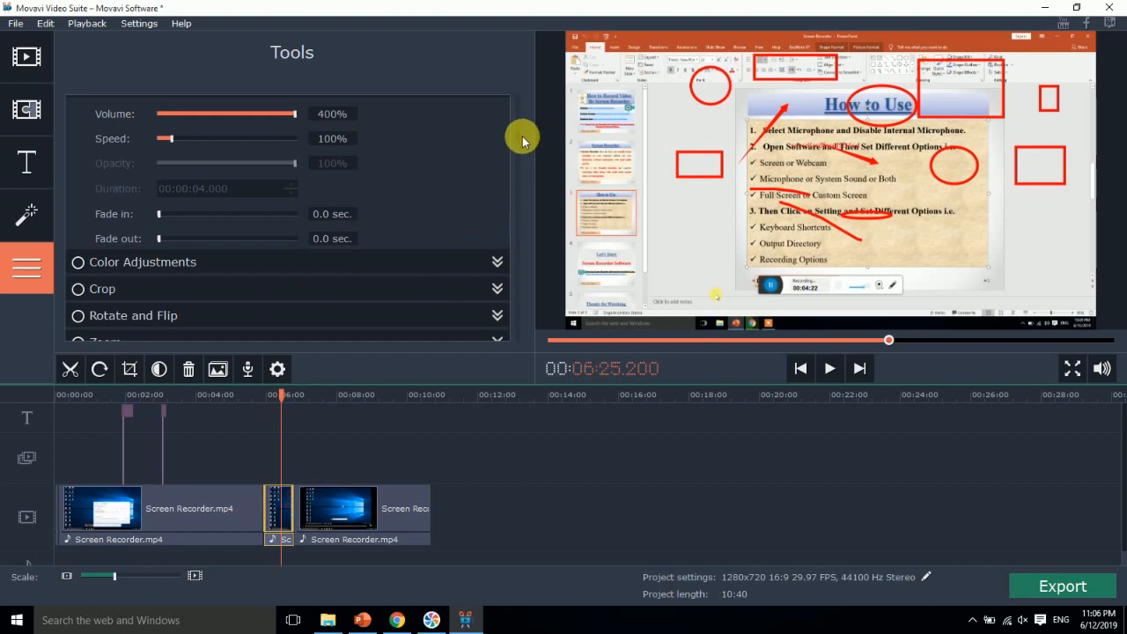
scroll(518, 155, down, 1)
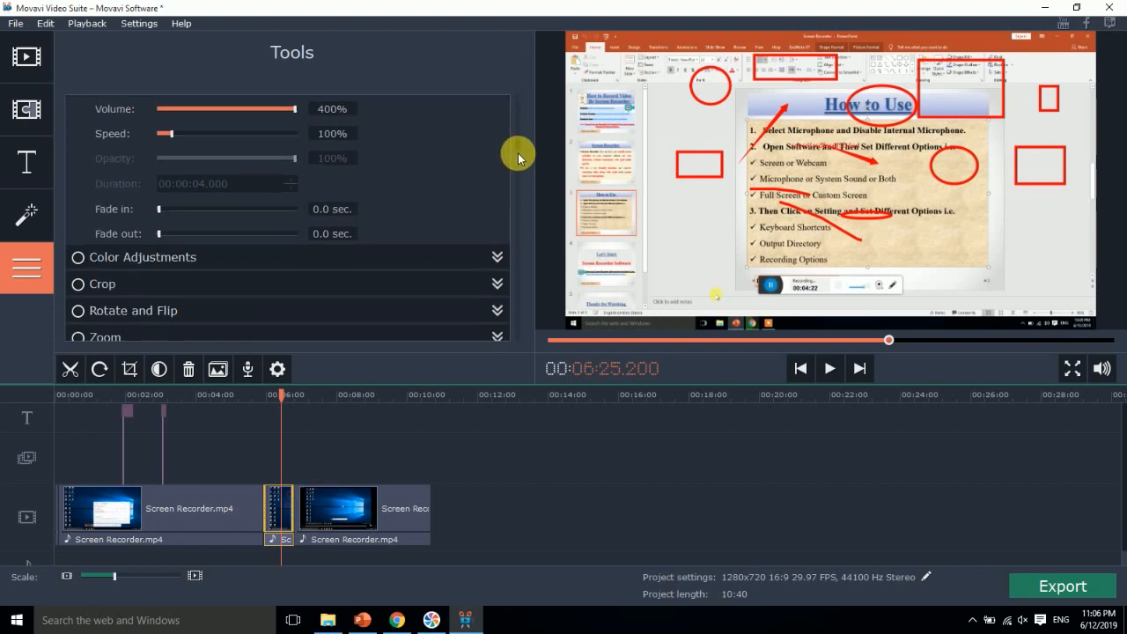
scroll(517, 201, down, 3)
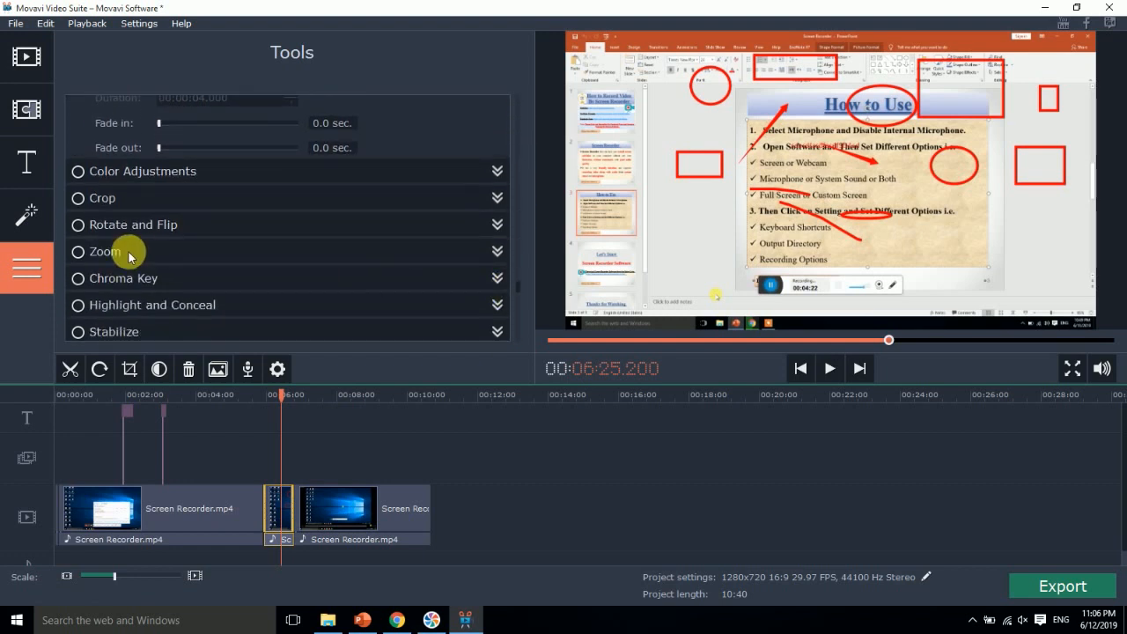
click(129, 256)
click(190, 294)
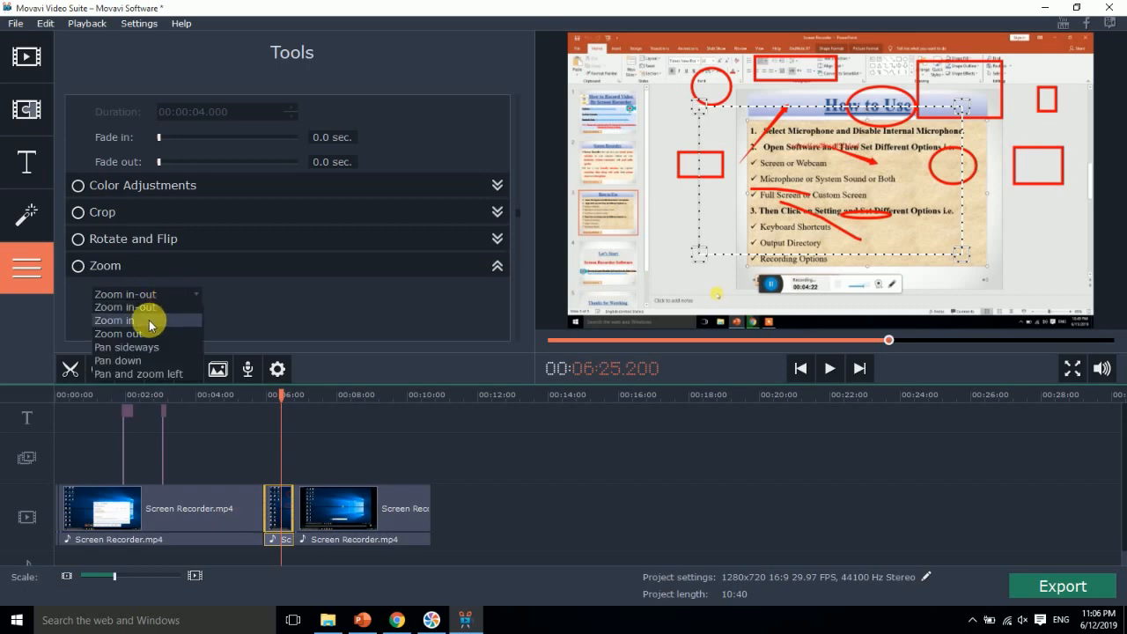
click(149, 320)
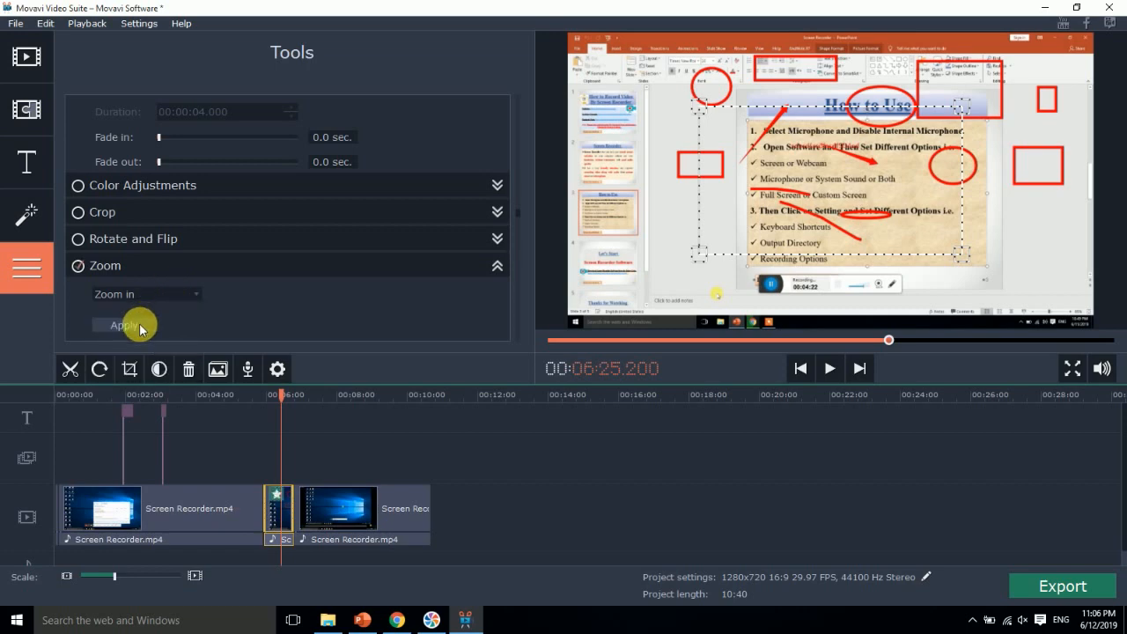
click(139, 325)
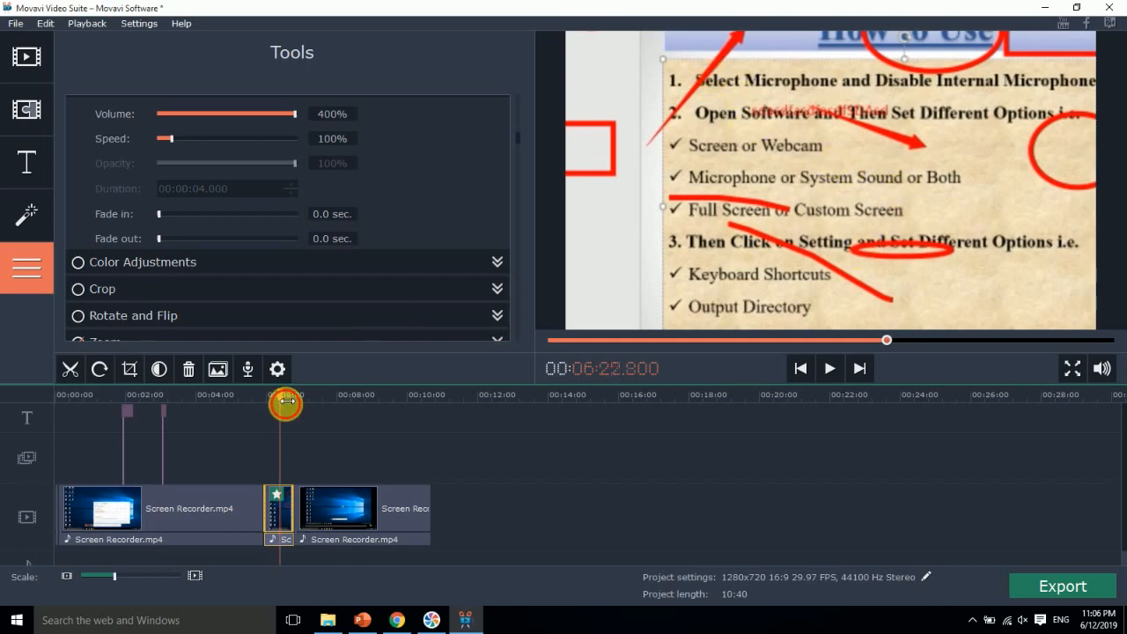
Try the Zoom out option on the last clip, with the zoom frame enlarged to cover the full picture
drag(284, 397, 302, 397)
click(306, 502)
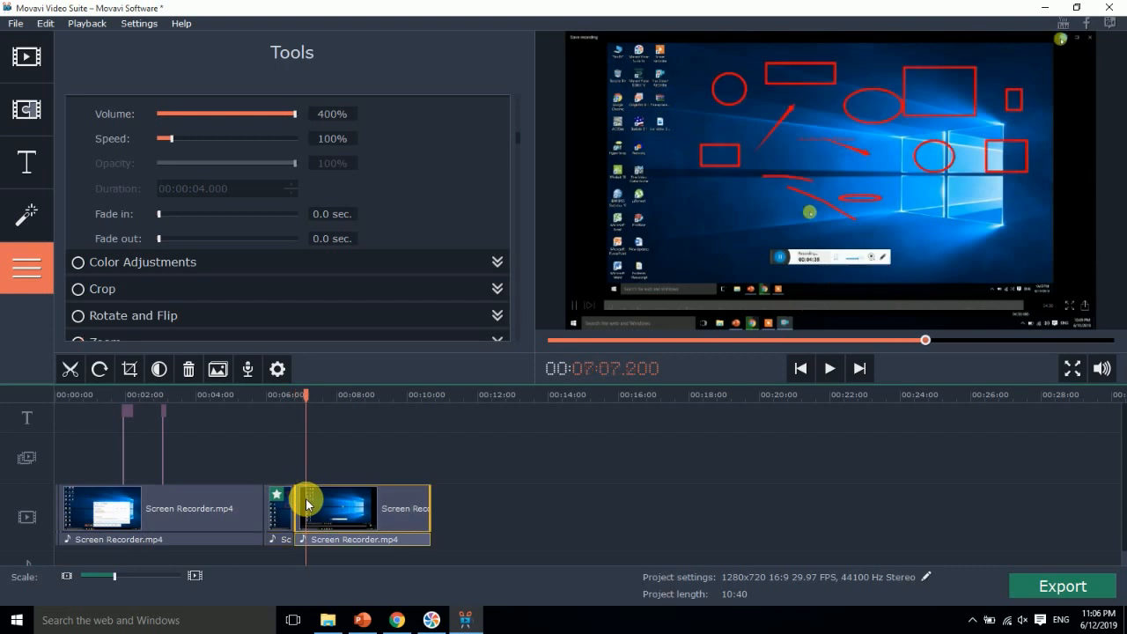
drag(314, 404, 299, 402)
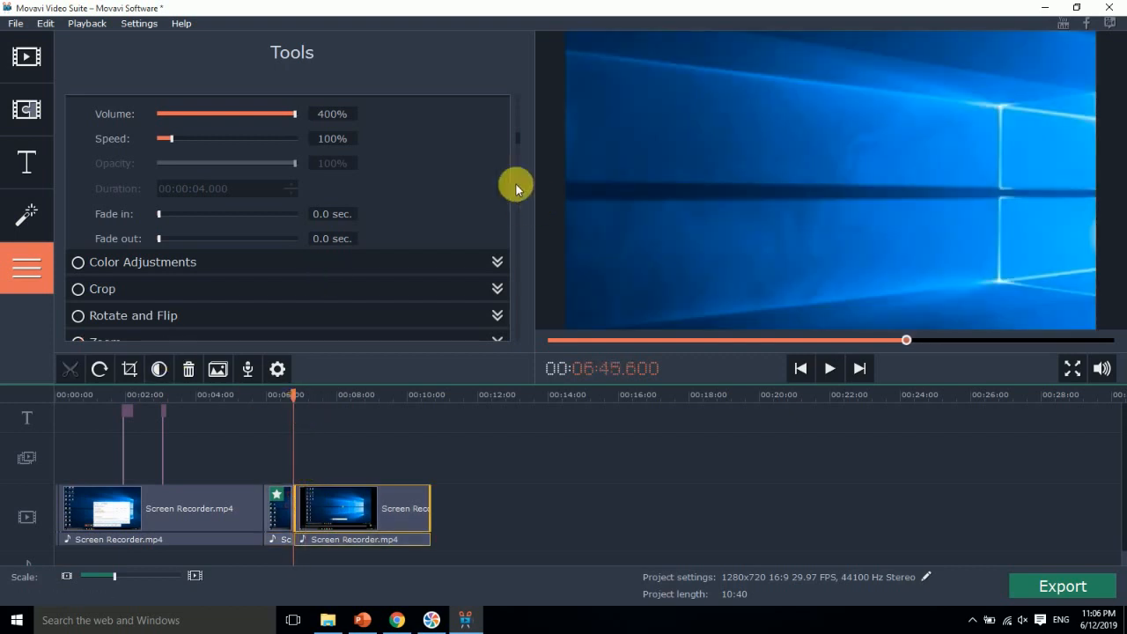
scroll(517, 145, down, 3)
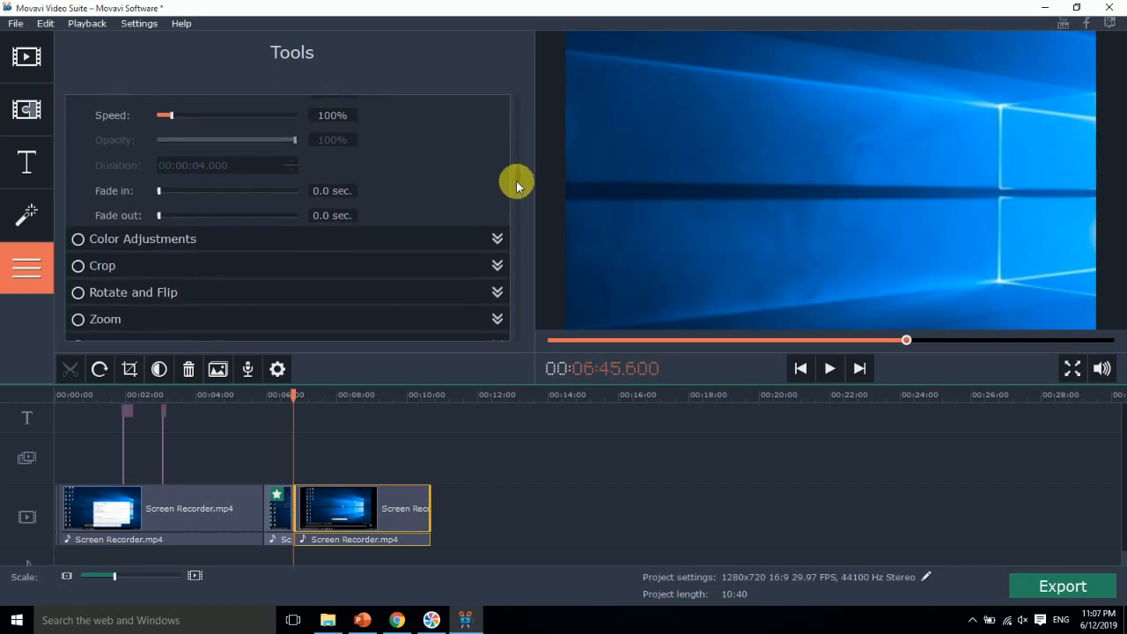
click(299, 256)
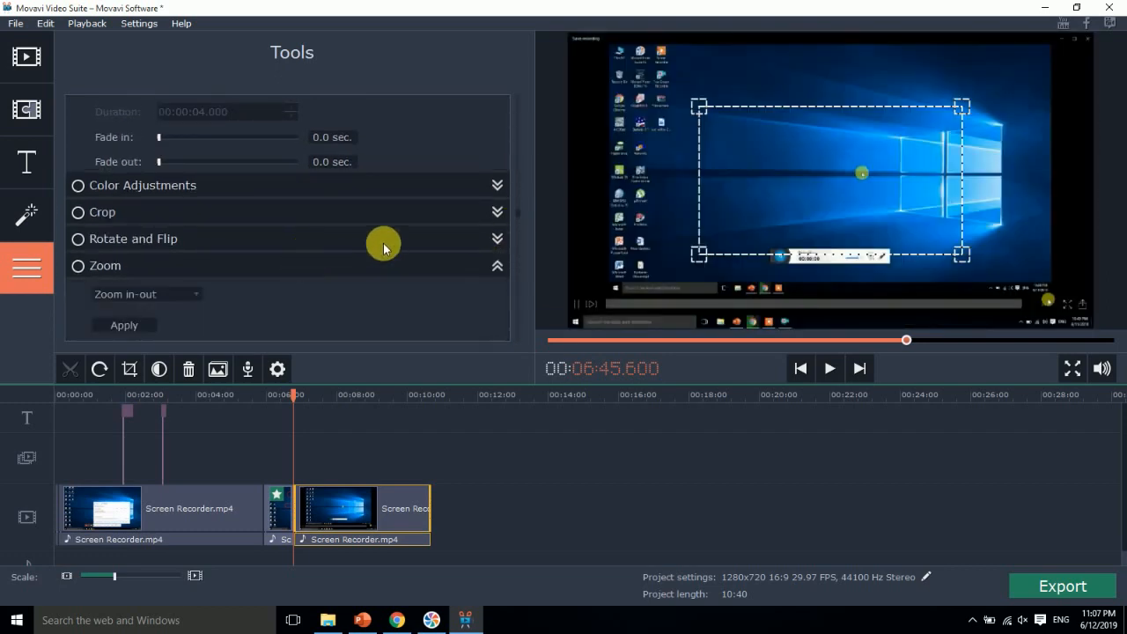
click(176, 295)
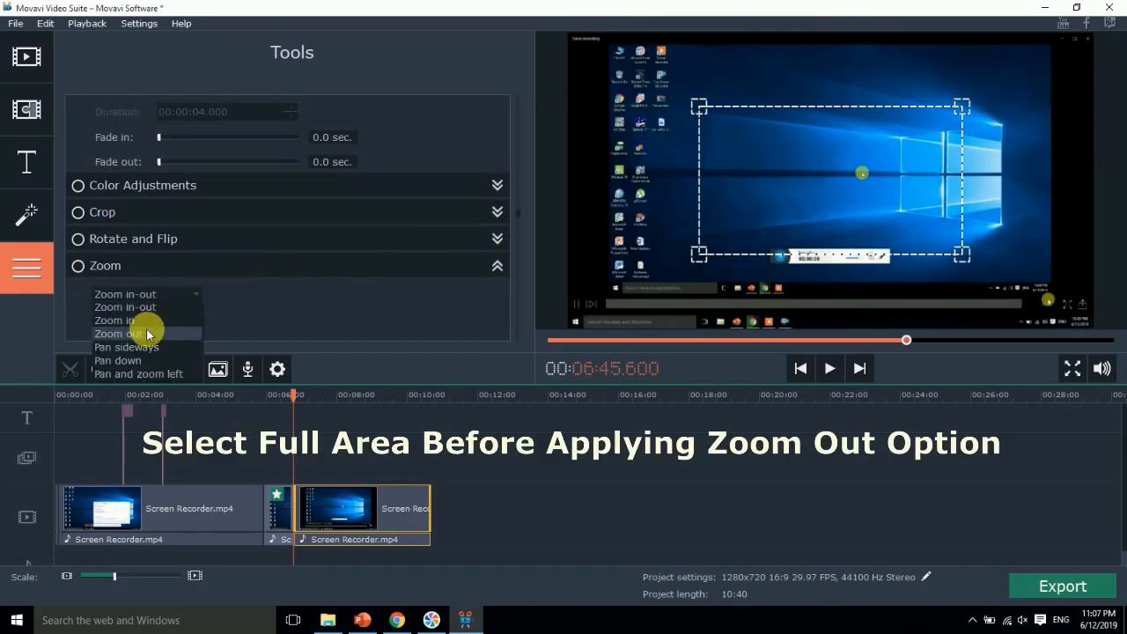
click(146, 328)
drag(698, 107, 526, 30)
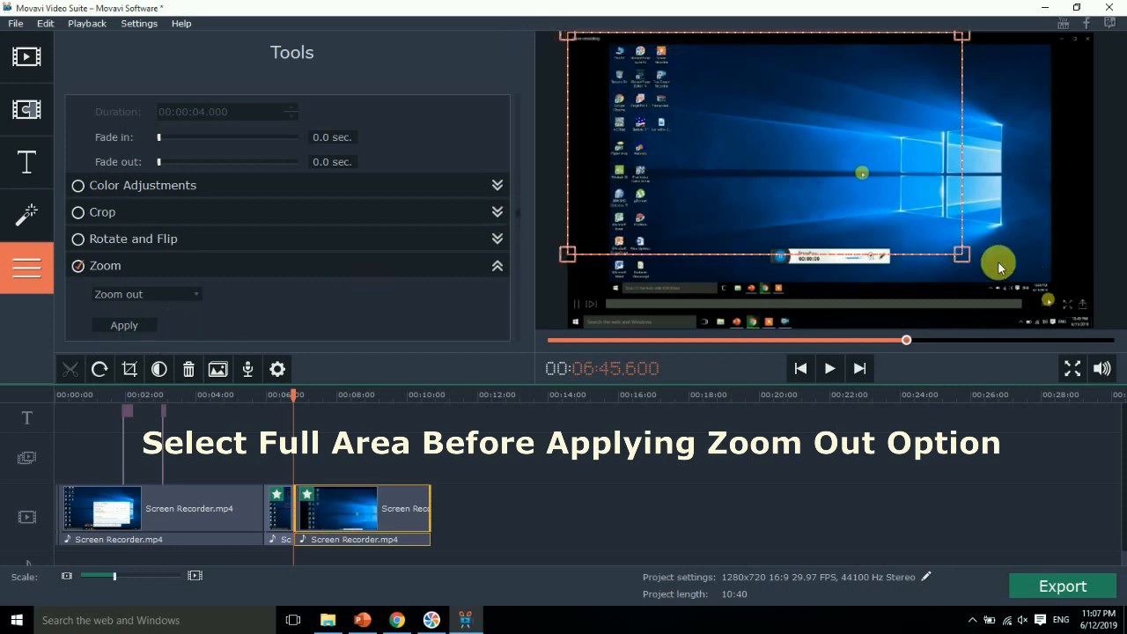
drag(964, 266, 1119, 327)
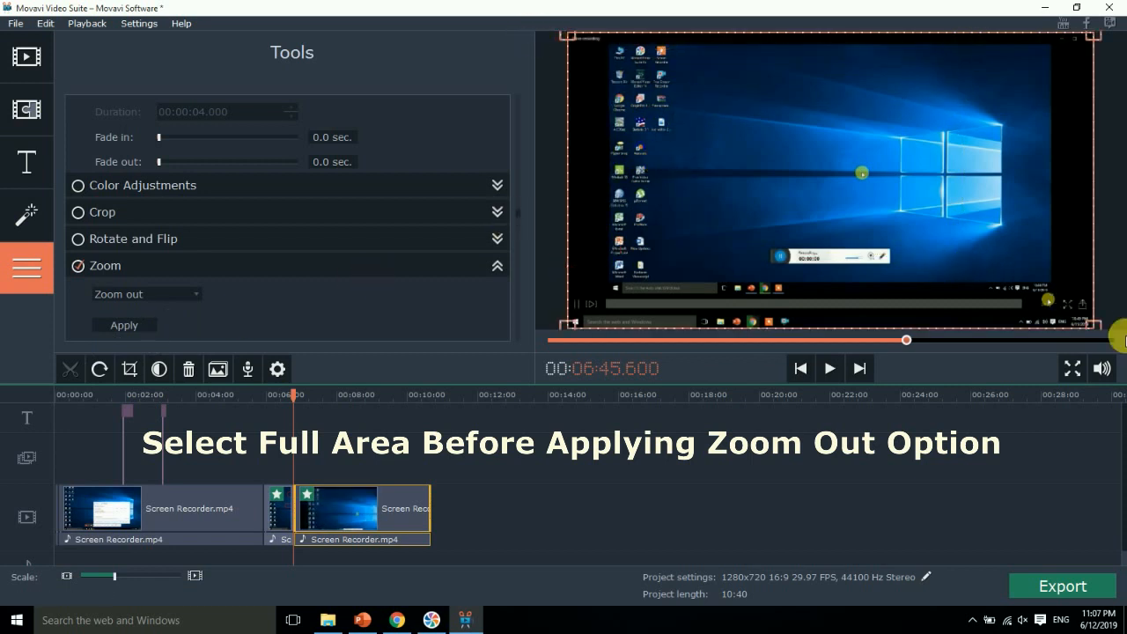
click(121, 325)
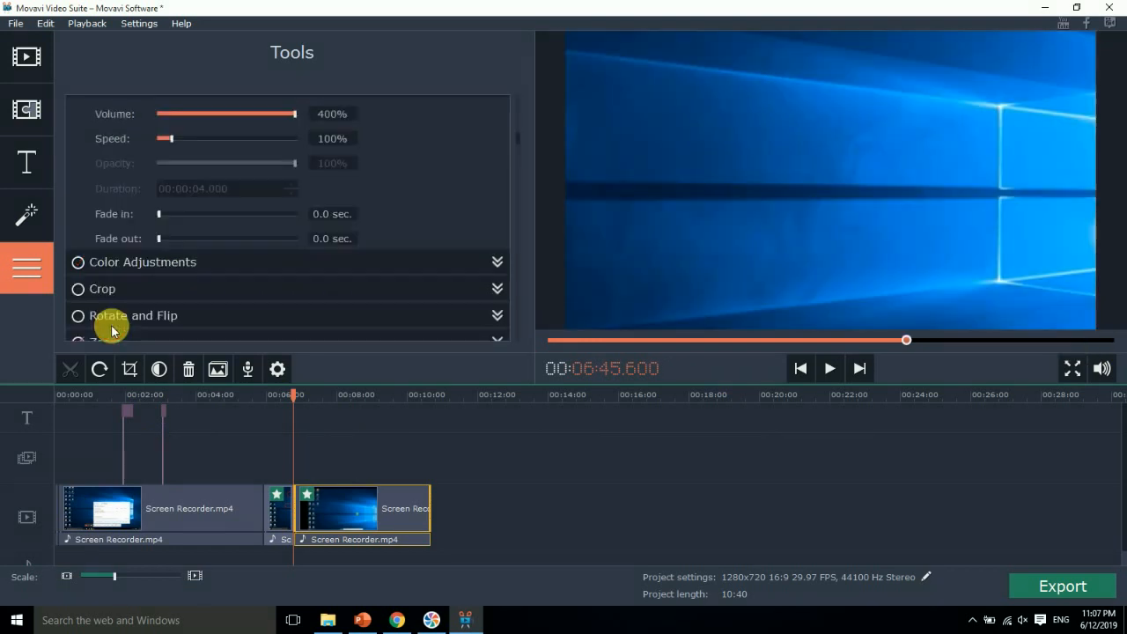
Play the timeline from 00:06:40.800 to preview the zoom across the cut into the last clip
click(297, 396)
mouse_move(296, 397)
mouse_down()
mouse_move(322, 397)
mouse_move(291, 397)
mouse_up()
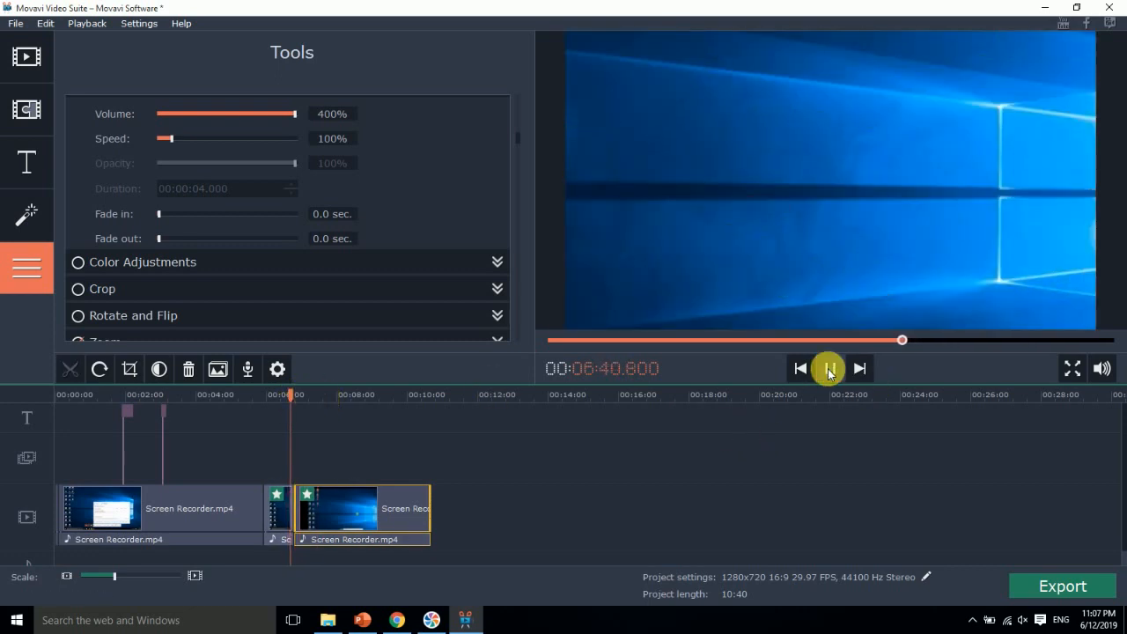
click(827, 369)
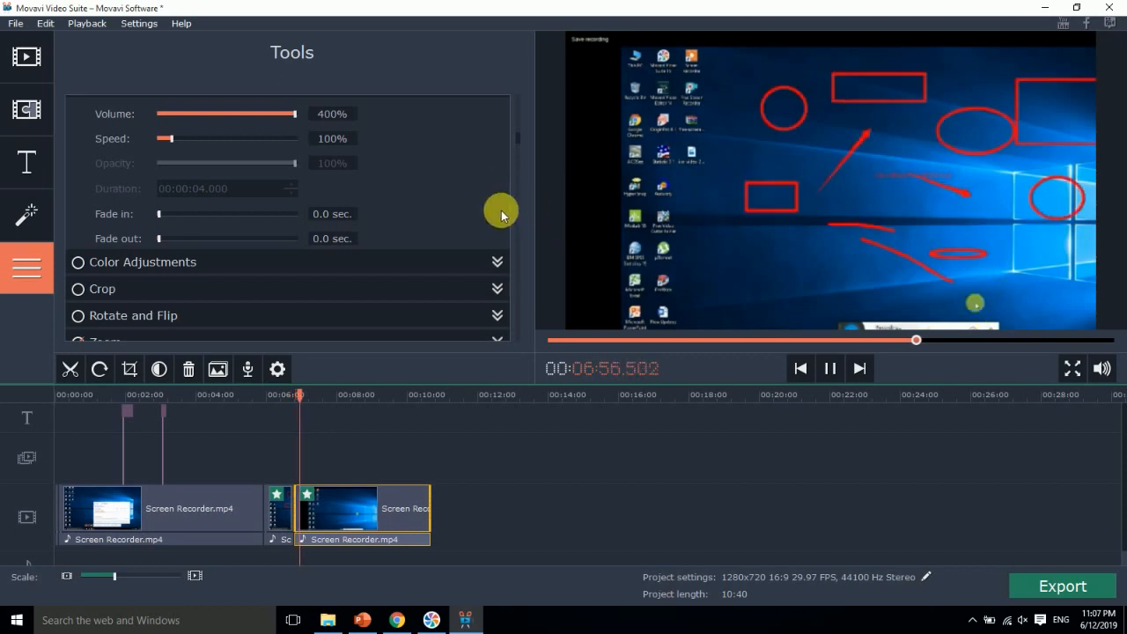
Undo the Zoom effects and the split that divides the second Screen Recorder.mp4 clip, leaving no clip selected
drag(516, 141, 513, 295)
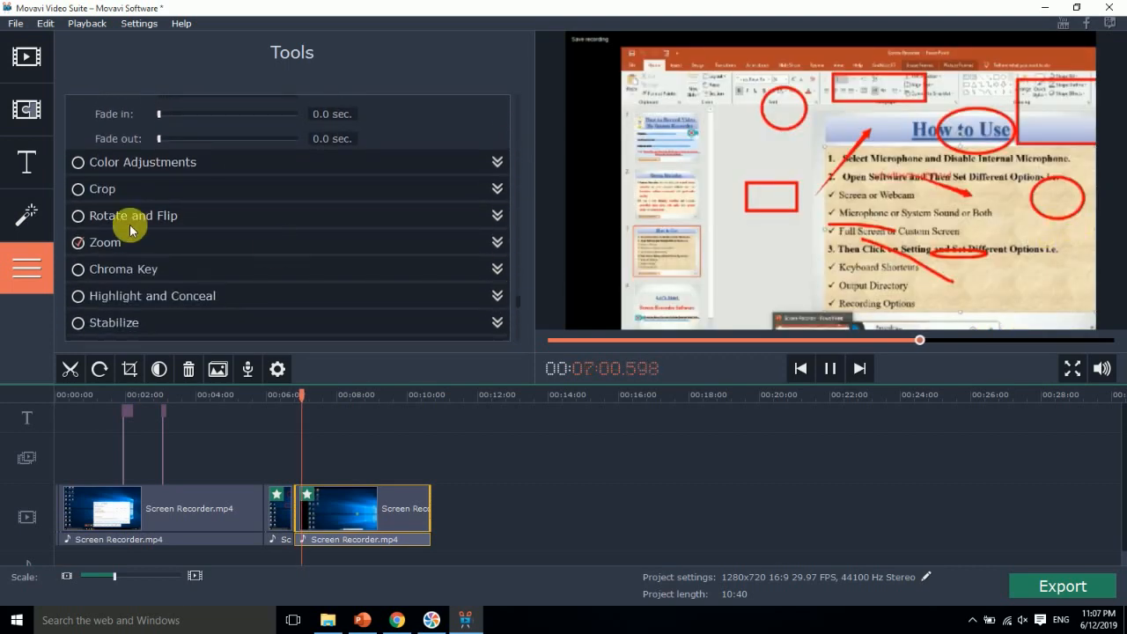
click(78, 242)
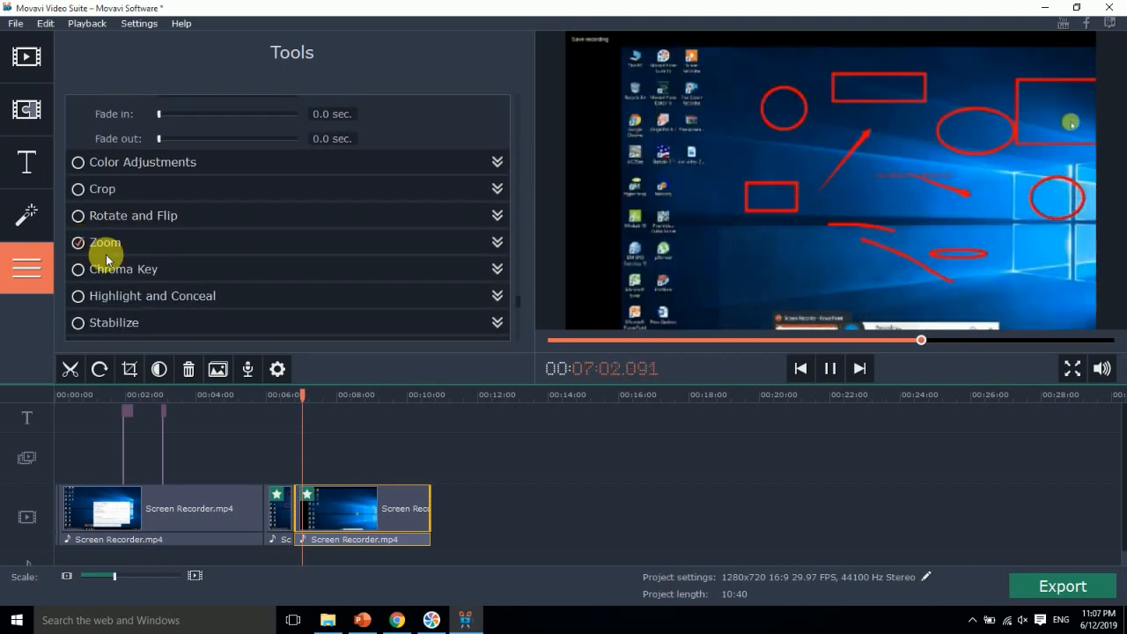
click(471, 482)
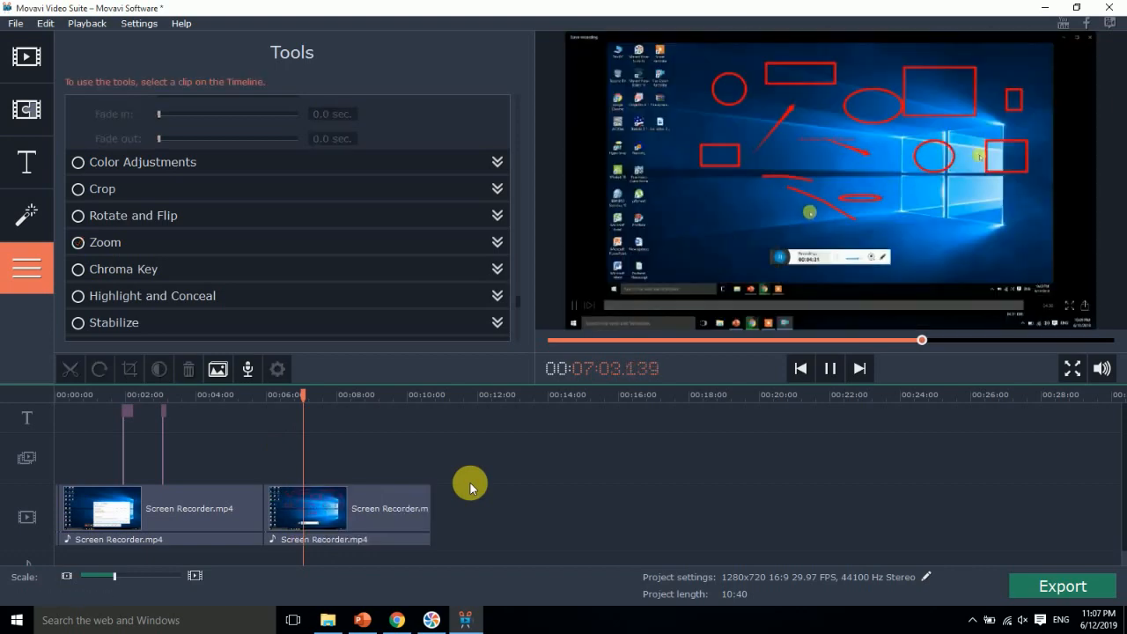
Check the How to Use list in PowerPoint, return to Movavi Video Suite and pause the playback
click(363, 620)
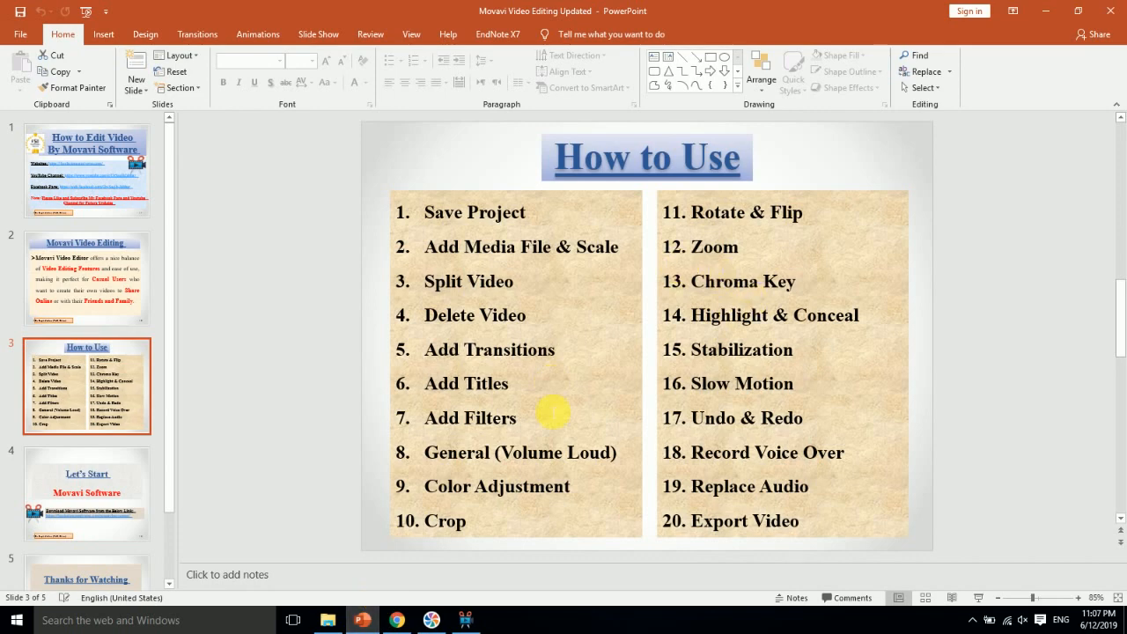
click(366, 620)
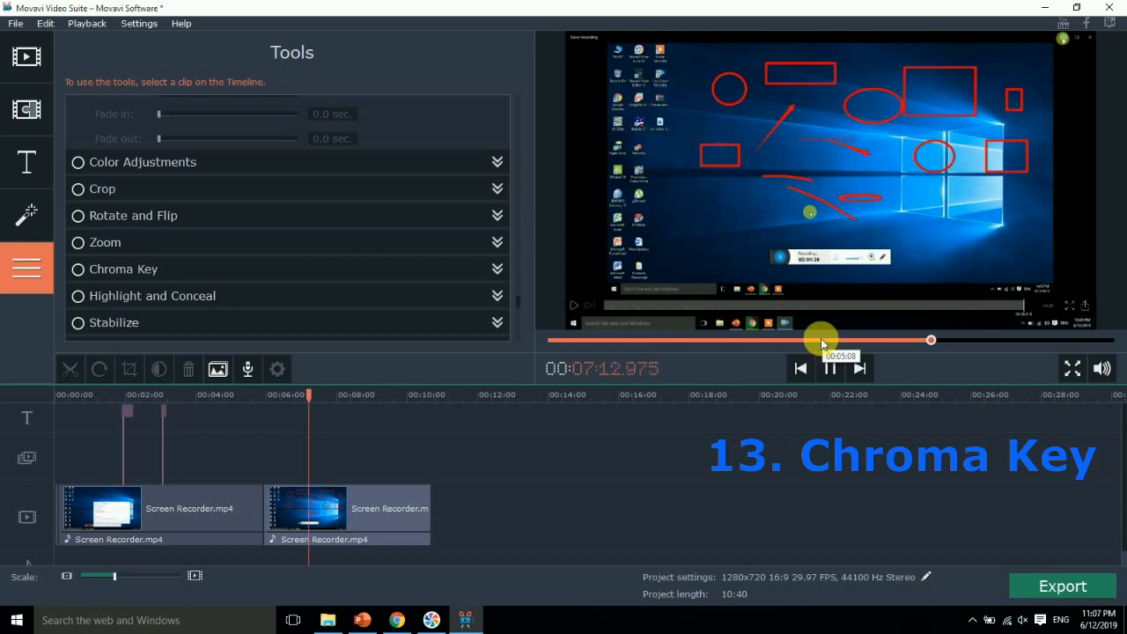
click(829, 368)
Try making the pale blue of the slide's title banner transparent with Chroma Key on the second clip
click(95, 276)
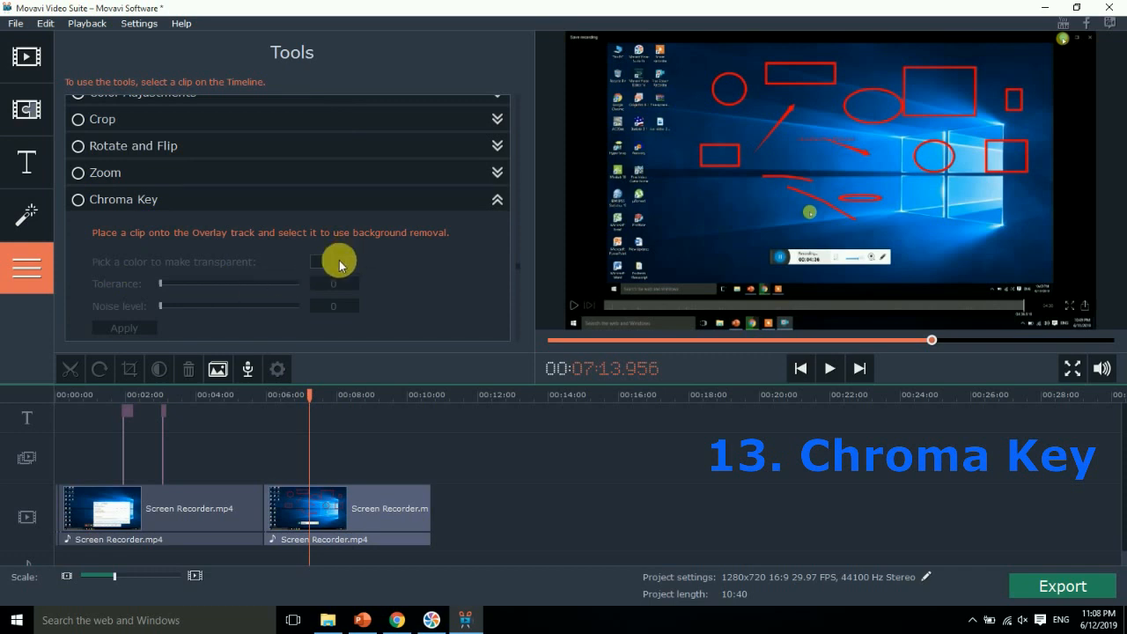
click(377, 527)
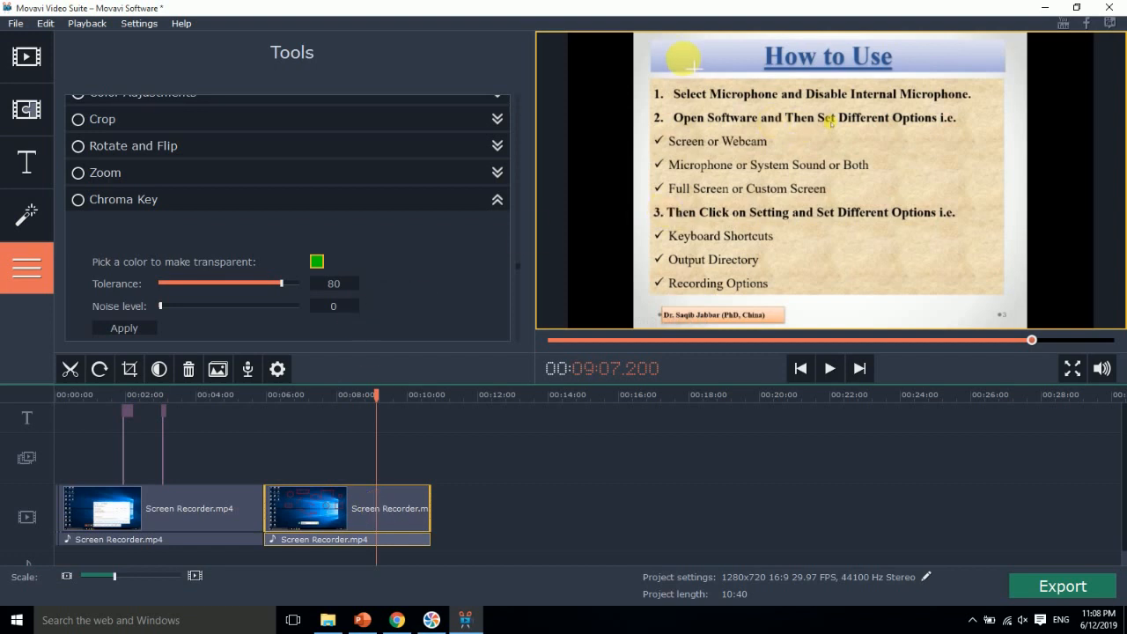
click(318, 263)
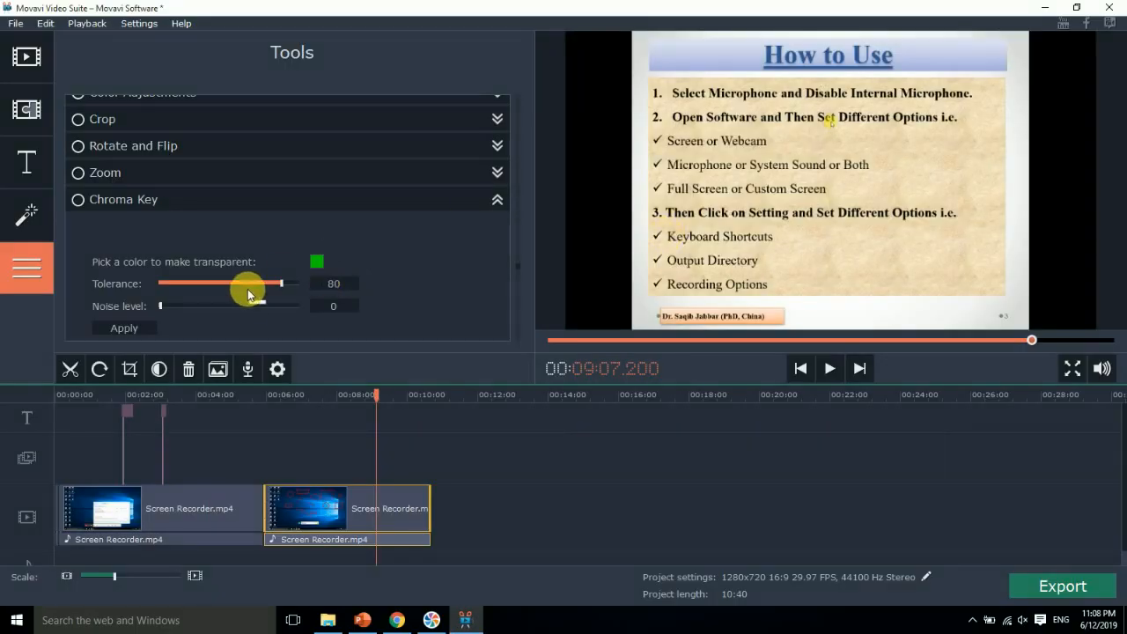
click(317, 262)
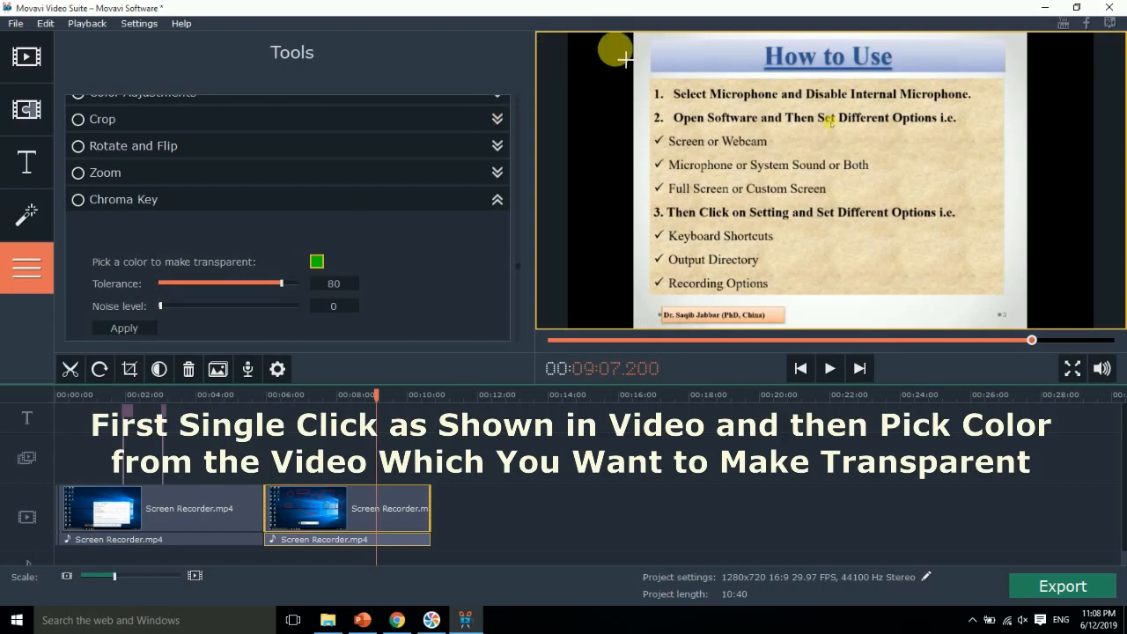
click(689, 60)
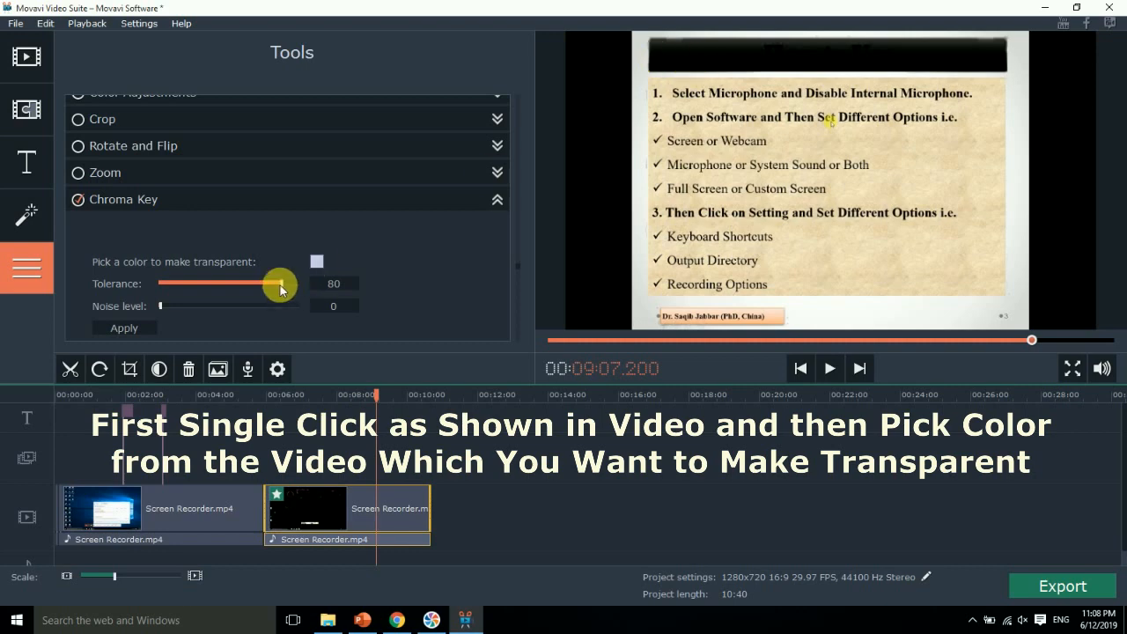
Try a Chroma Key tolerance of 7 with noise level 0, and undo the banner color keying
drag(282, 285, 170, 284)
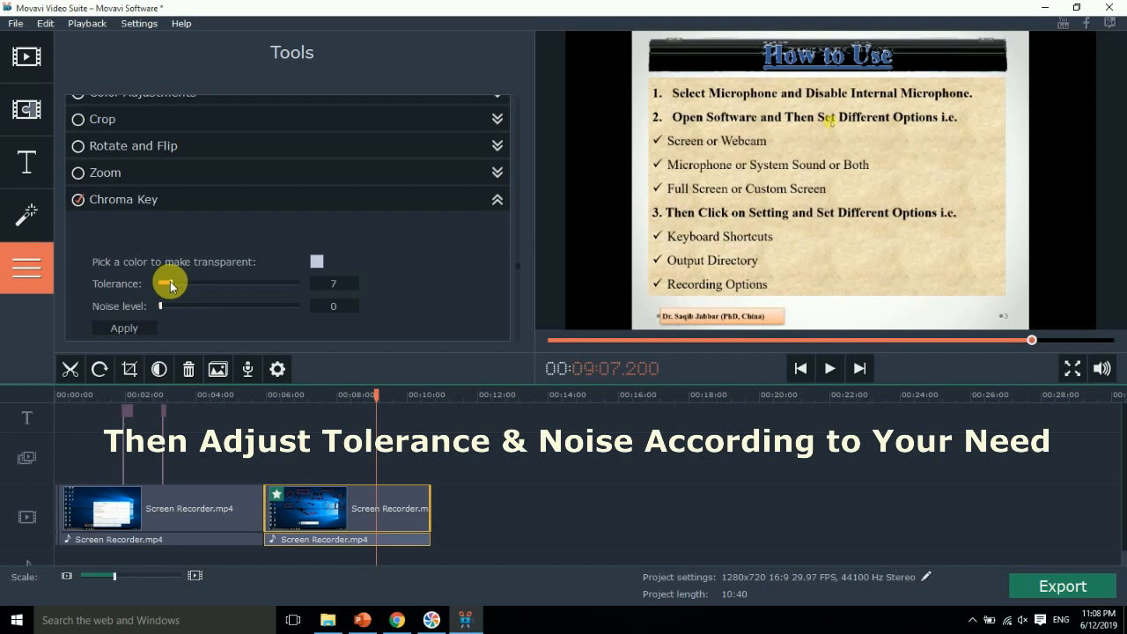
drag(162, 308, 138, 309)
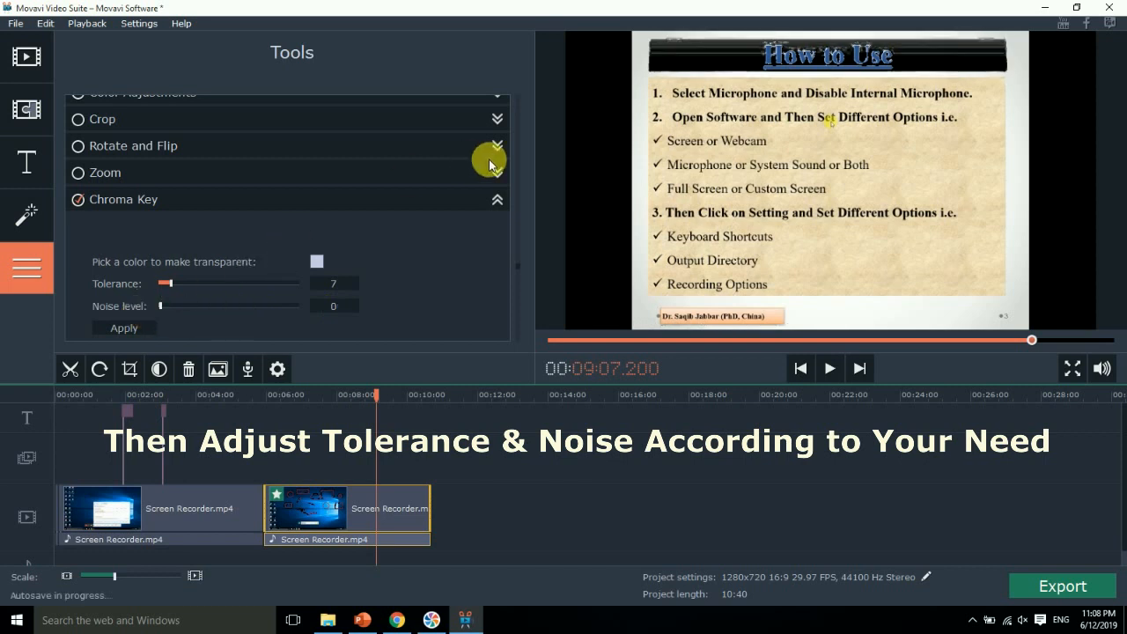
drag(161, 306, 281, 283)
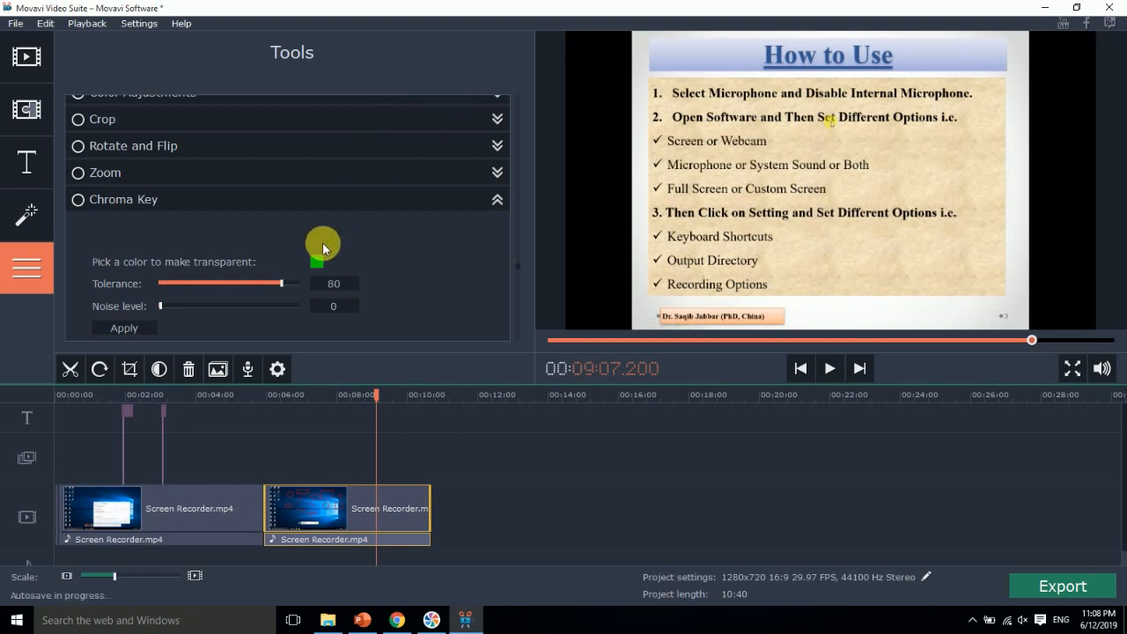
Try keying out the slide's white background on the second clip with a Chroma Key tolerance of 90
click(317, 264)
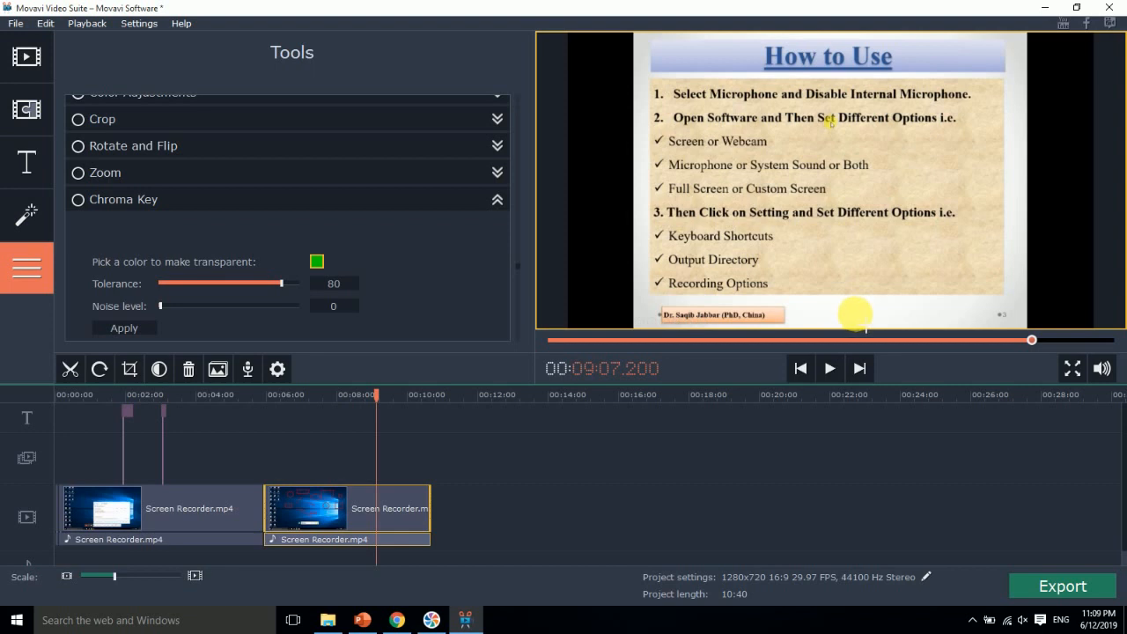
click(855, 314)
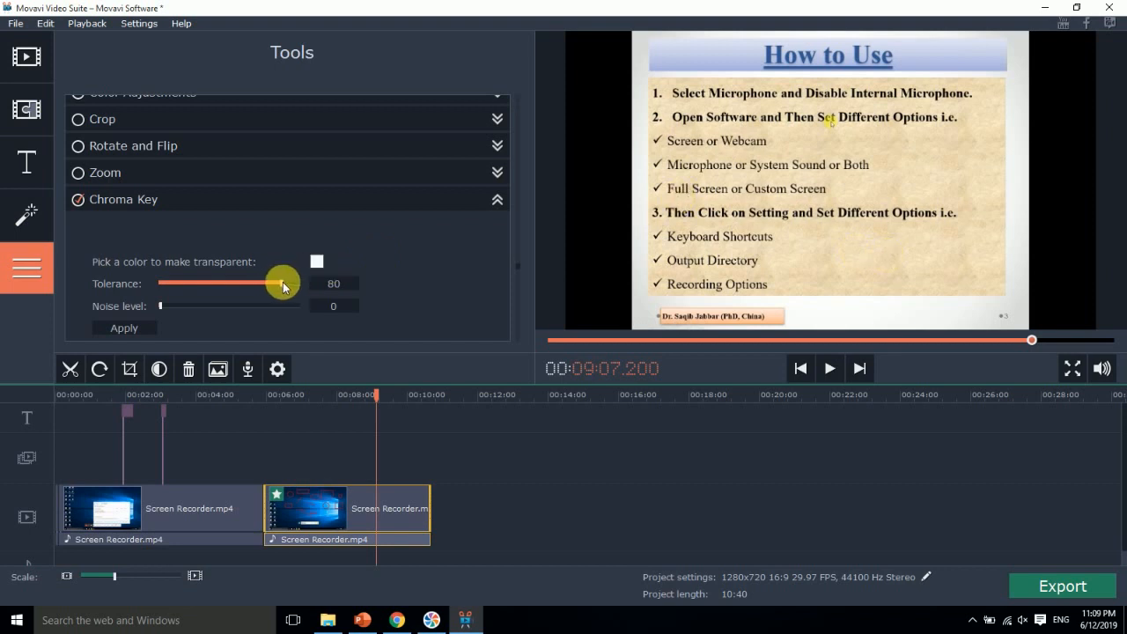
drag(304, 282, 376, 293)
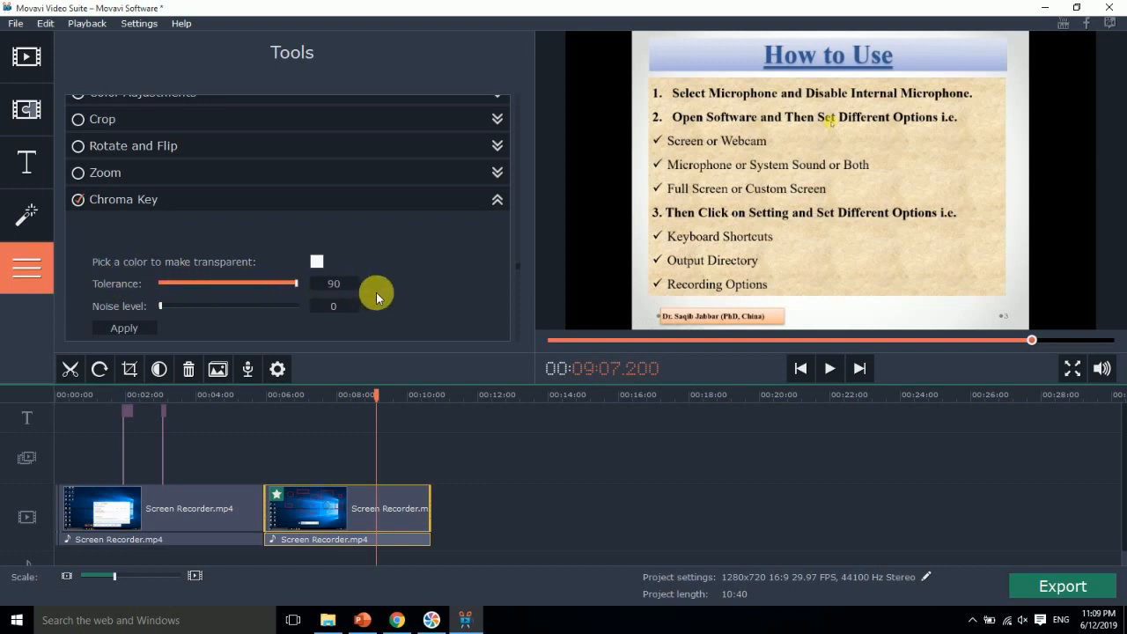
Try making the beige of the slide's text box transparent, and undo that color pick
click(316, 262)
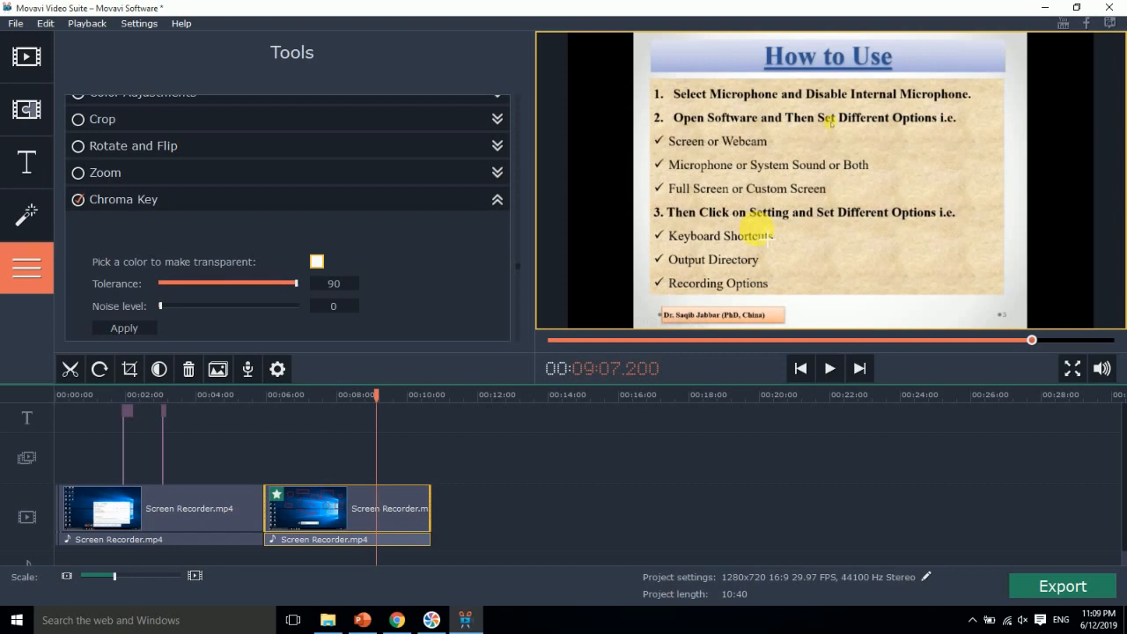
click(830, 259)
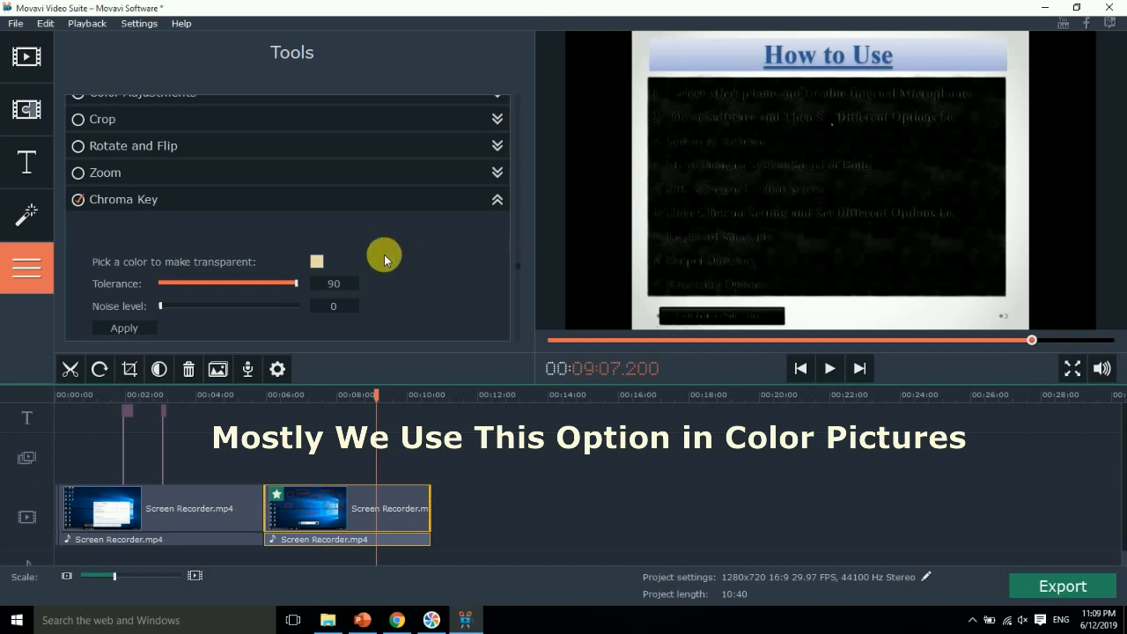
click(353, 256)
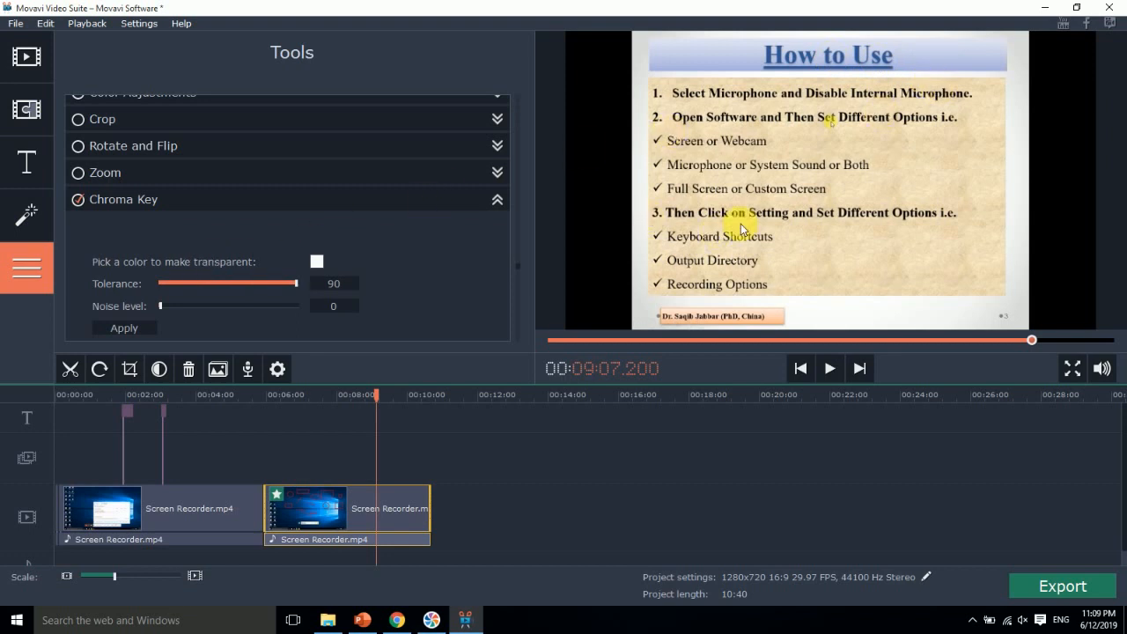
Try making the peach of the slide's footer label transparent, and undo that color pick
click(318, 264)
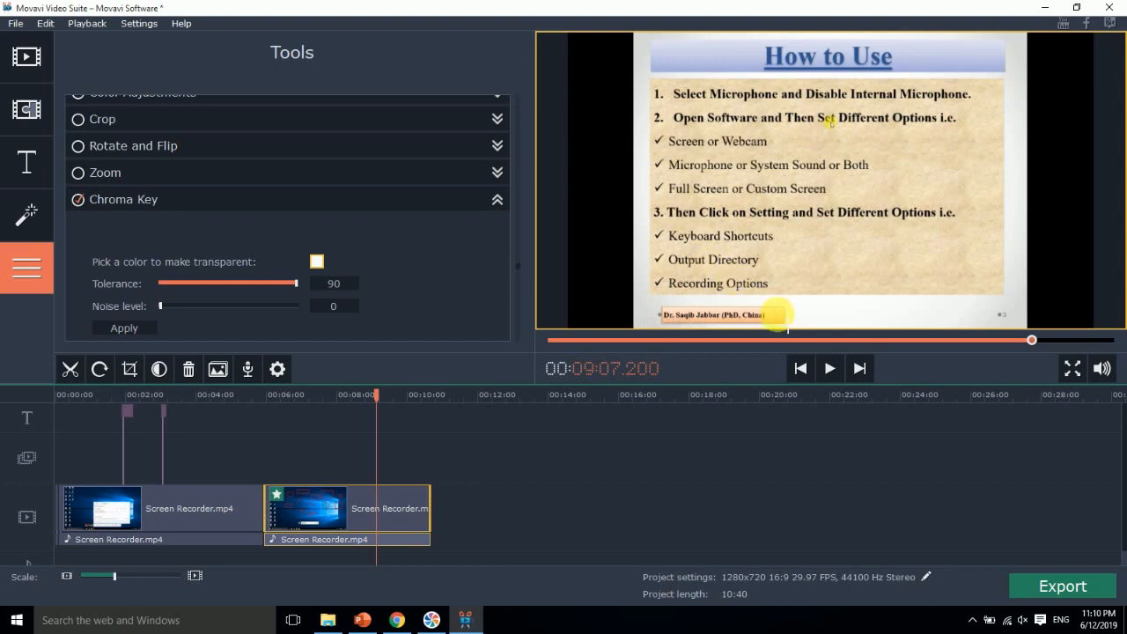
click(779, 317)
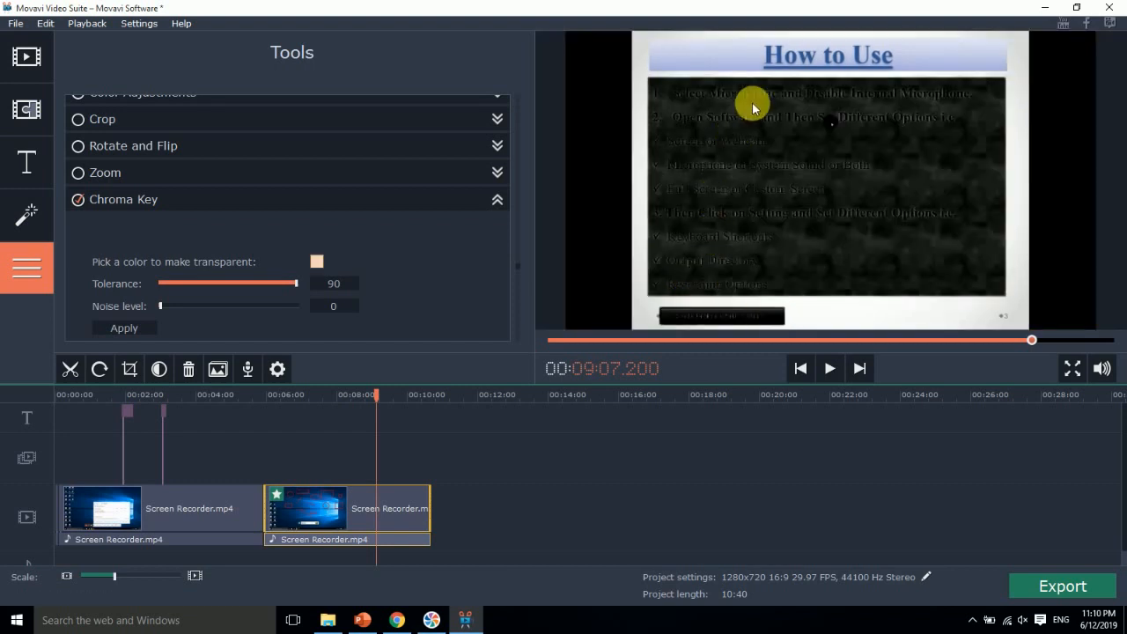
click(691, 179)
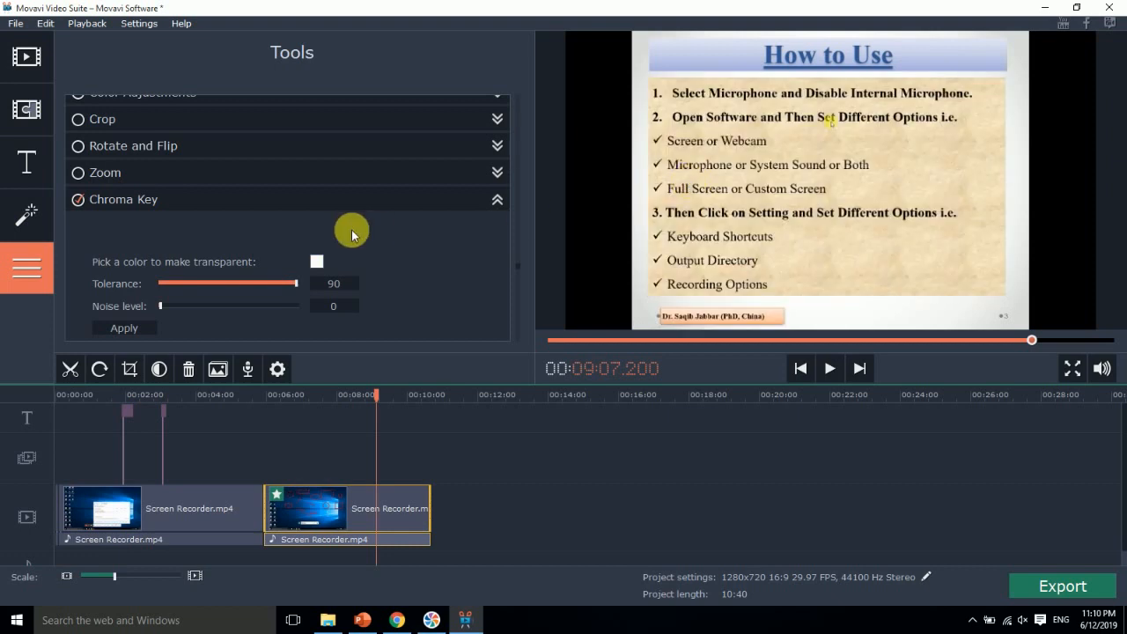
Turn off Chroma Key for the second clip, and check the How to Use list in PowerPoint before returning to Movavi Video Suite
click(79, 199)
click(497, 199)
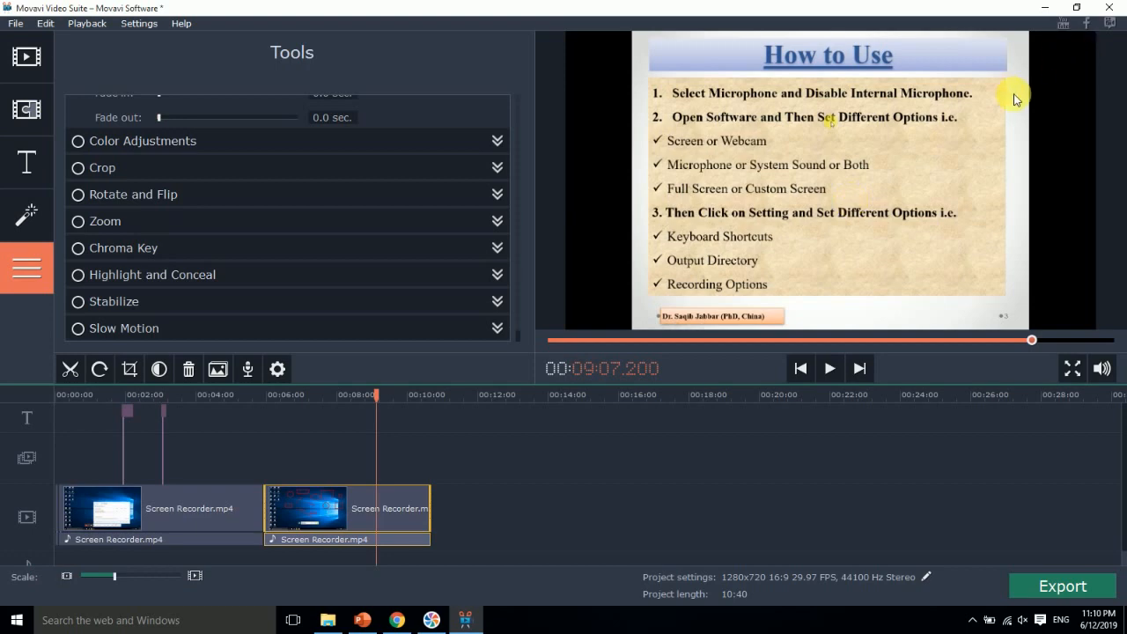
click(360, 620)
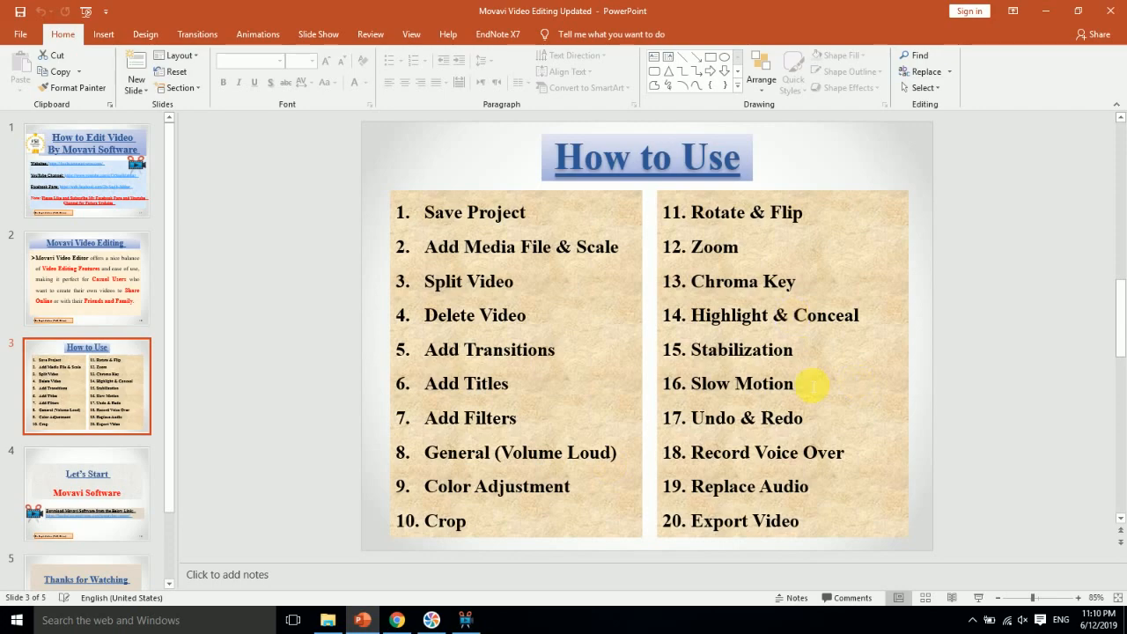
click(363, 619)
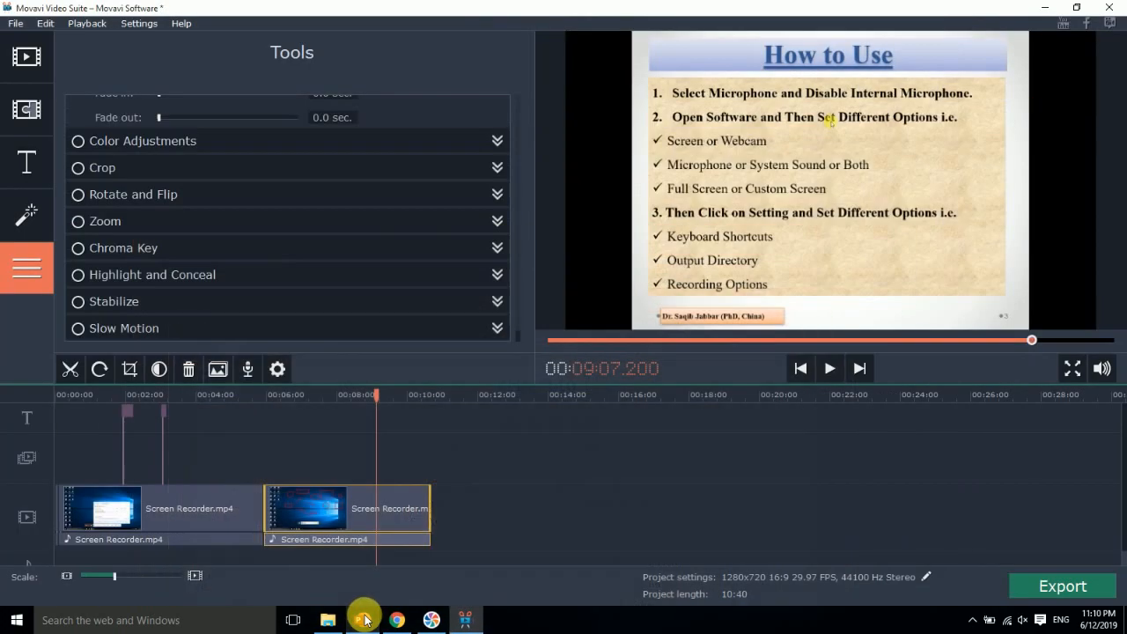
Try blurring a slide region on the second clip with an elliptical Conceal area stretched across the middle text lines
click(197, 280)
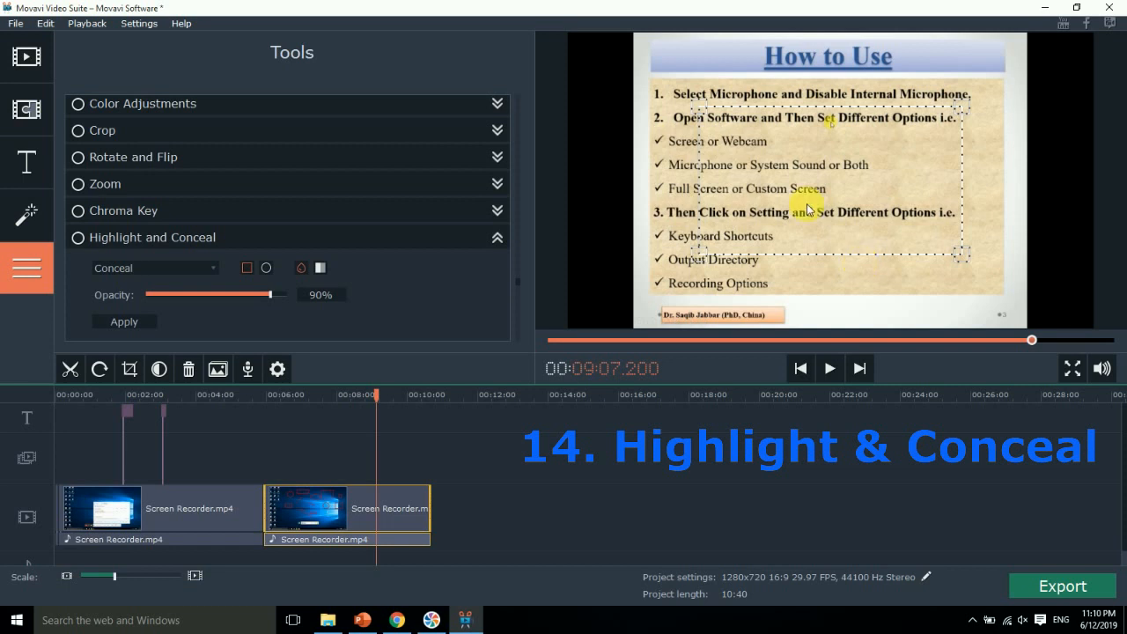
click(259, 270)
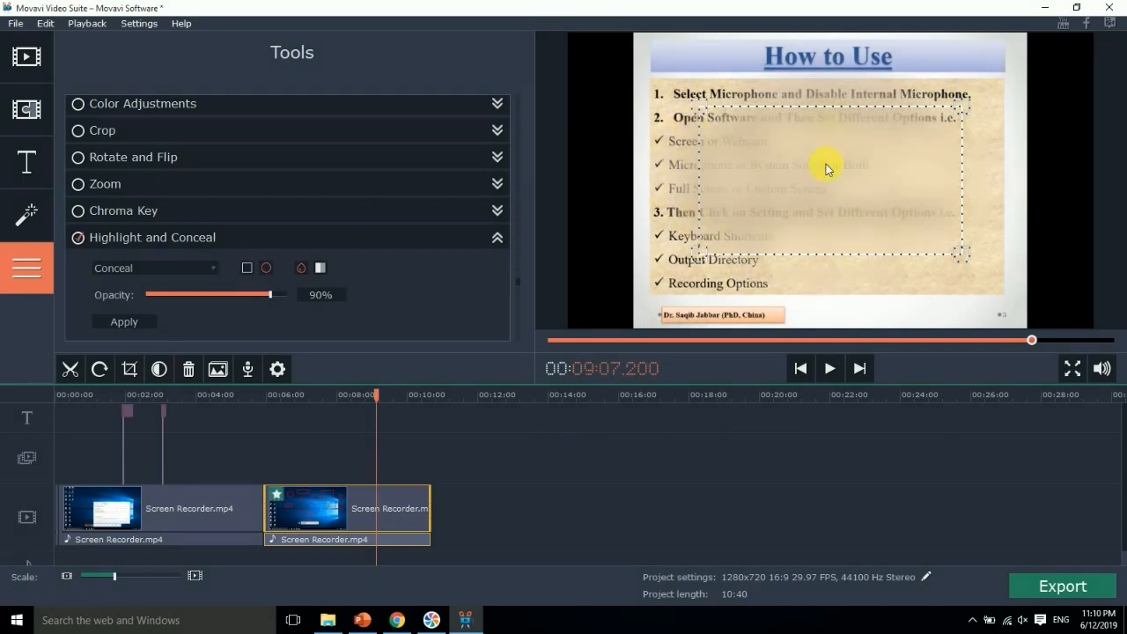
drag(840, 171, 763, 92)
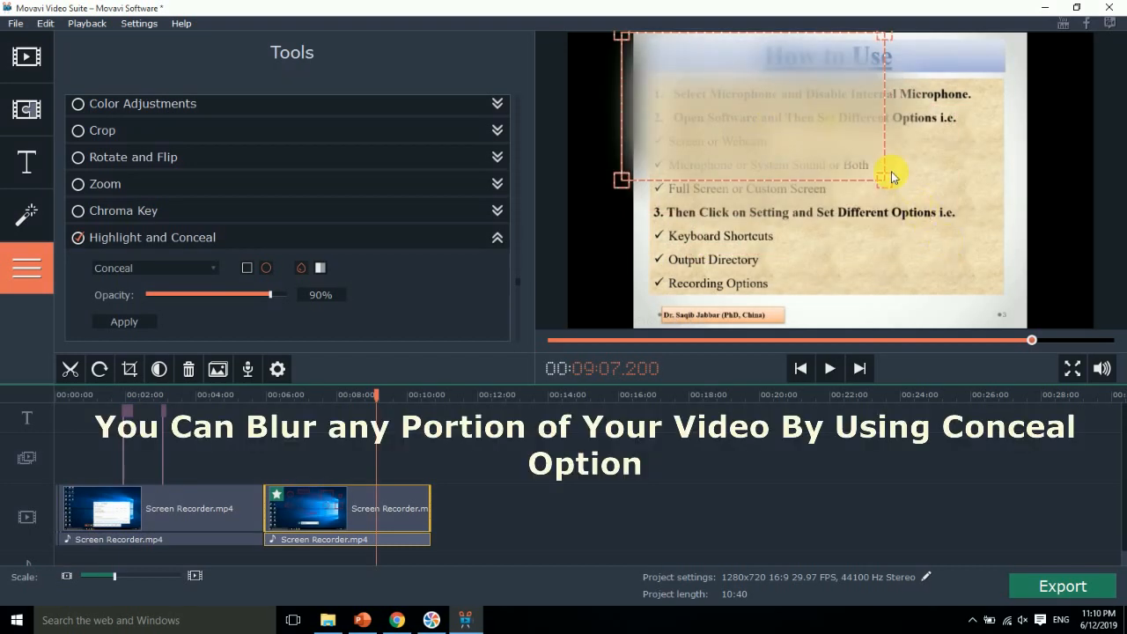
drag(887, 180, 780, 88)
drag(740, 56, 773, 95)
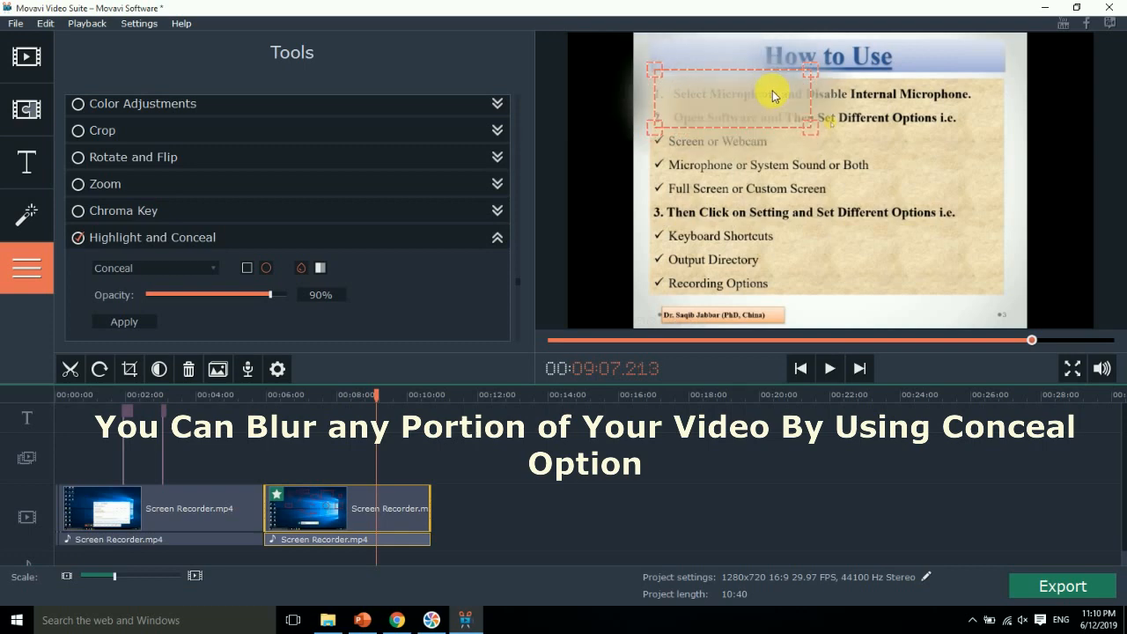
drag(809, 124, 983, 136)
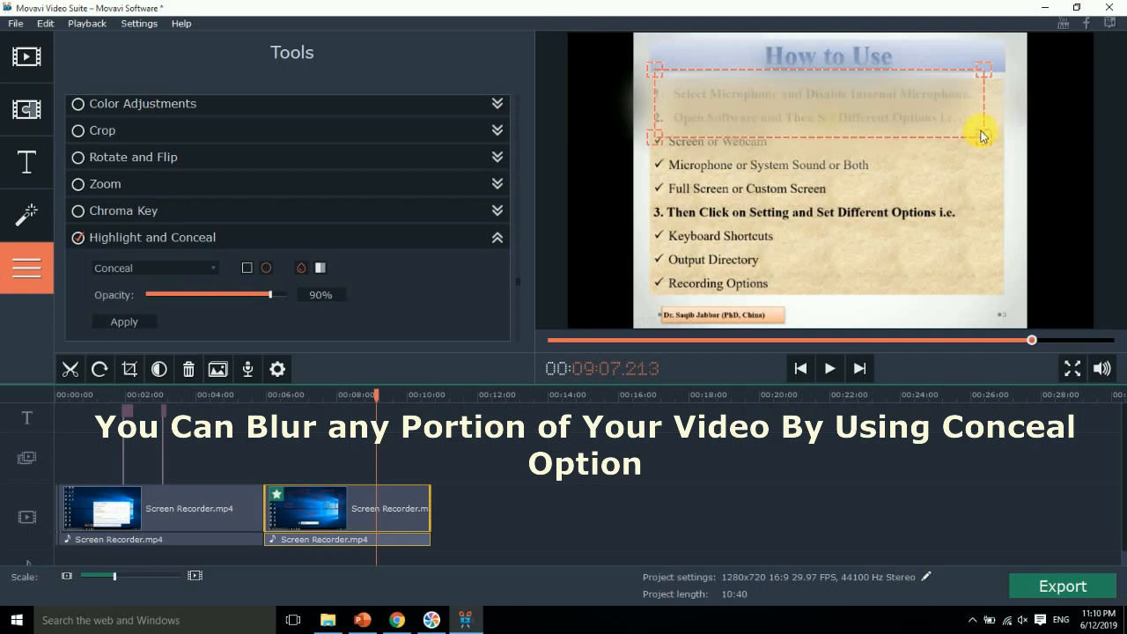
drag(905, 100, 901, 174)
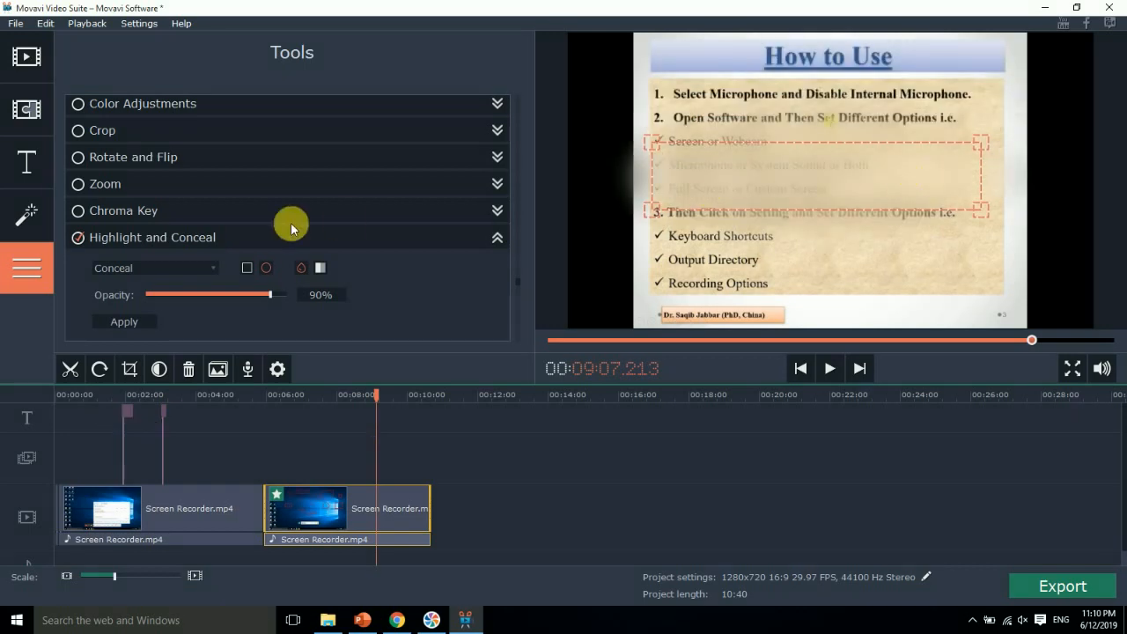
Try adjusting the Conceal opacity on the second clip, and undo the concealment together with the clip split
drag(264, 298, 297, 302)
drag(385, 400, 299, 396)
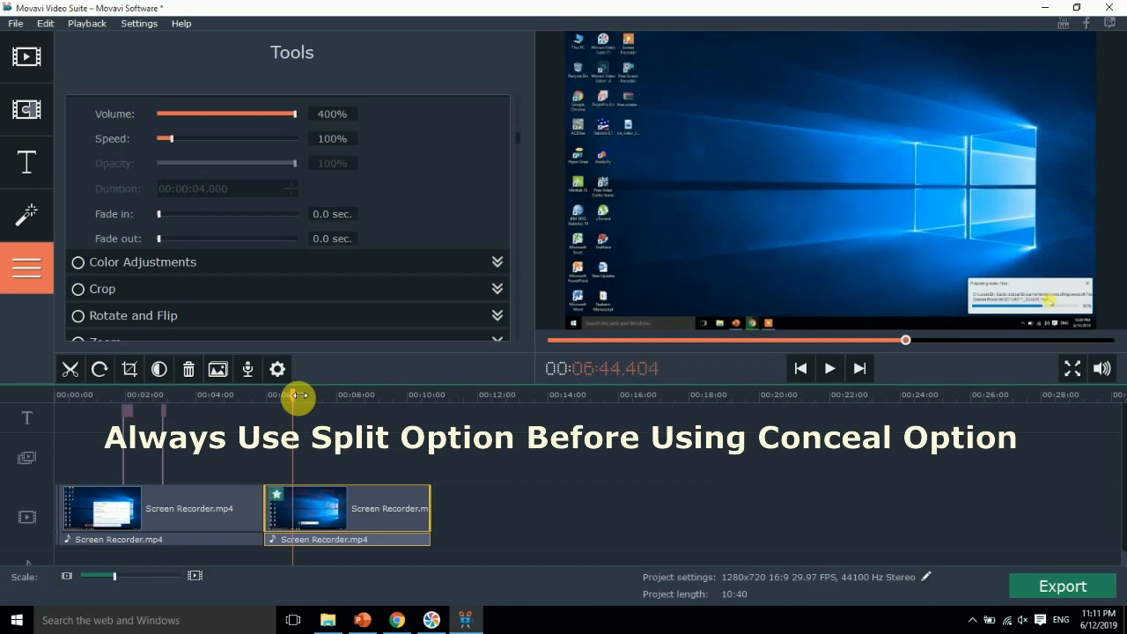
key(ctrl+z)
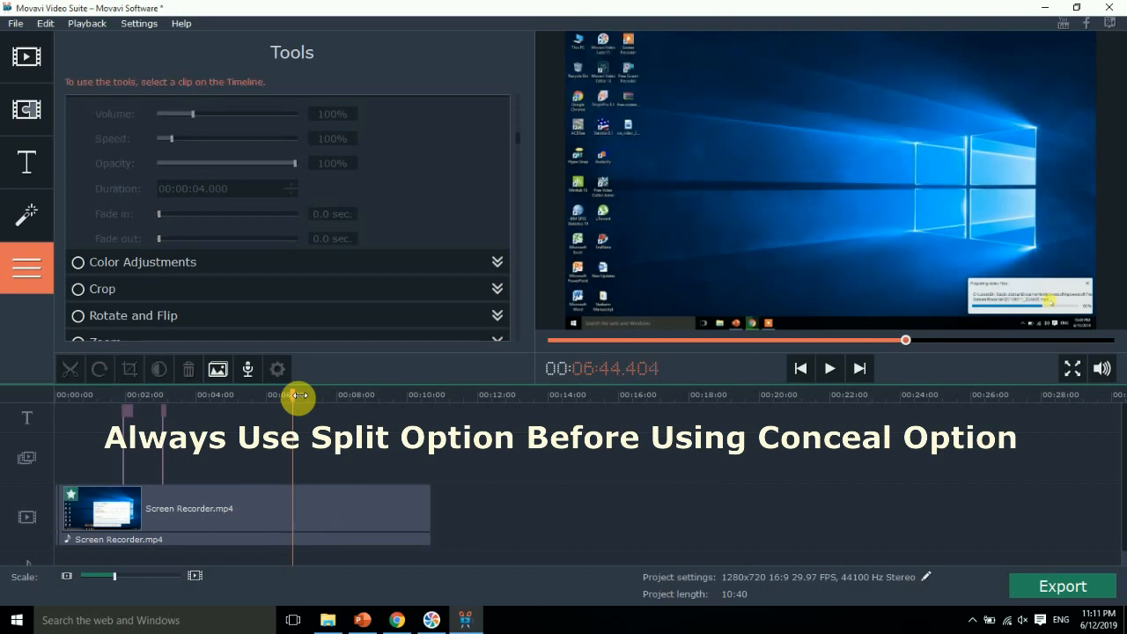
Split the Screen Recorder.mp4 clip at 00:00:55.200
click(330, 511)
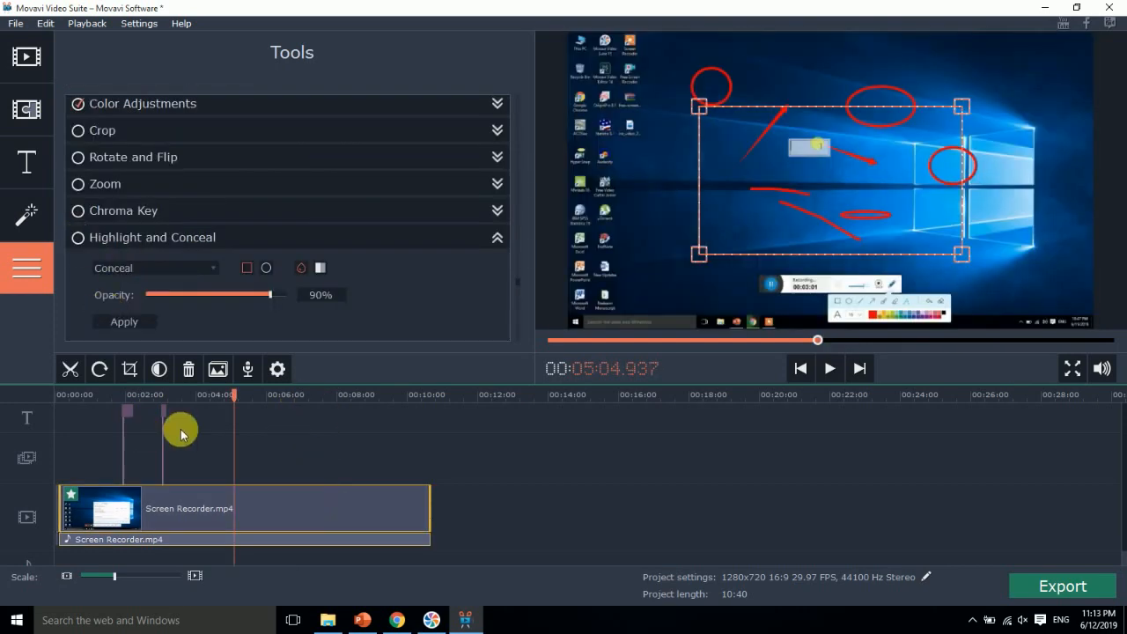
drag(234, 397, 210, 395)
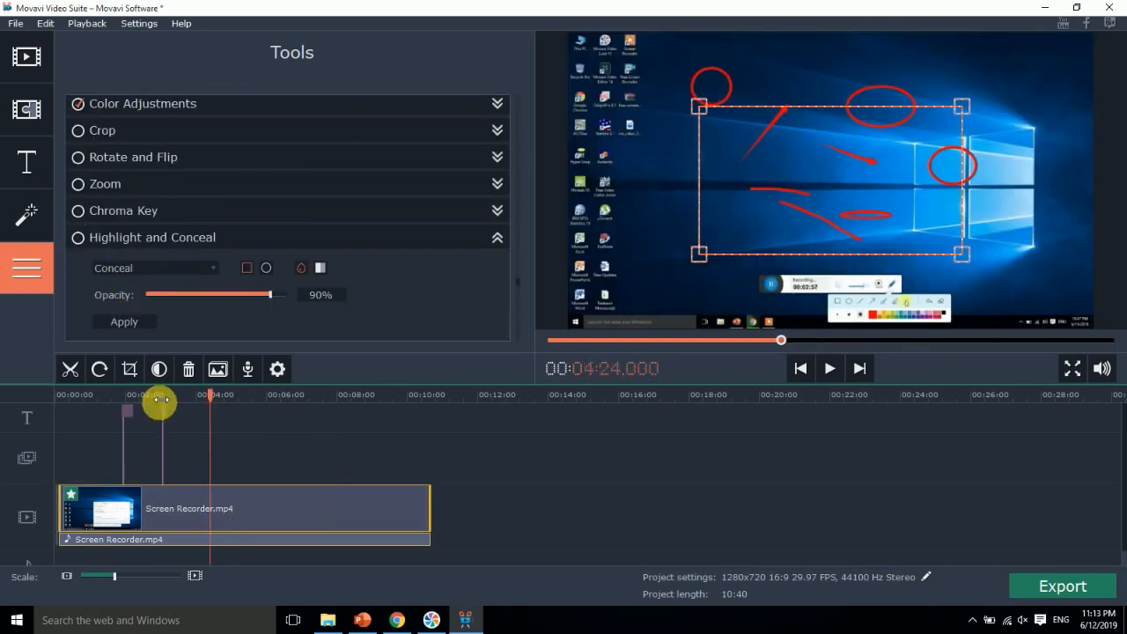
click(68, 398)
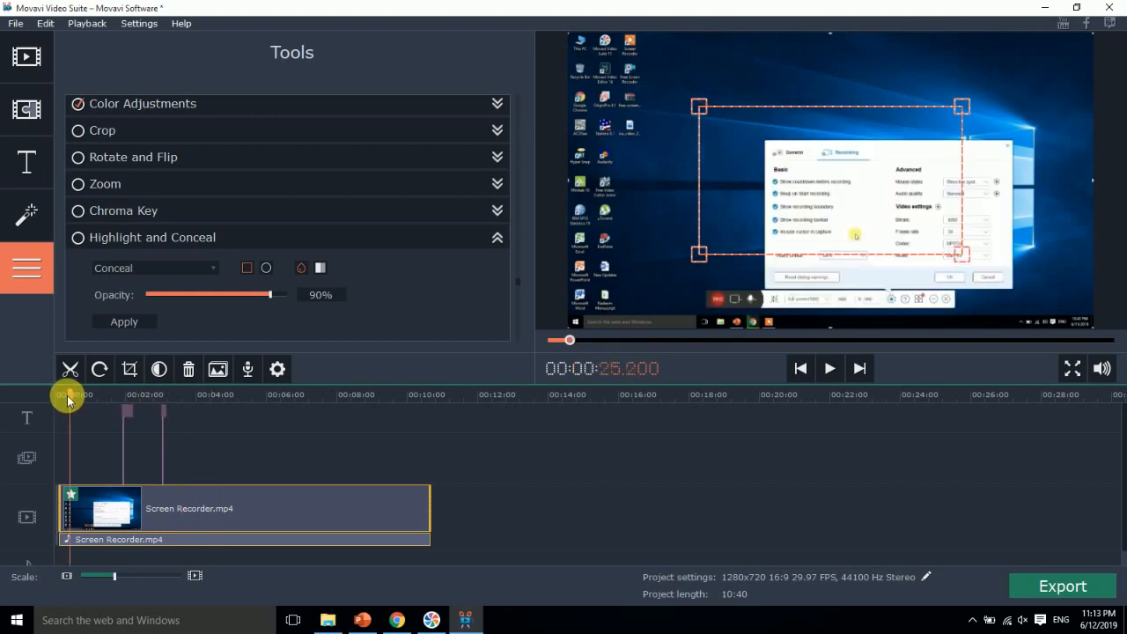
drag(68, 398, 93, 398)
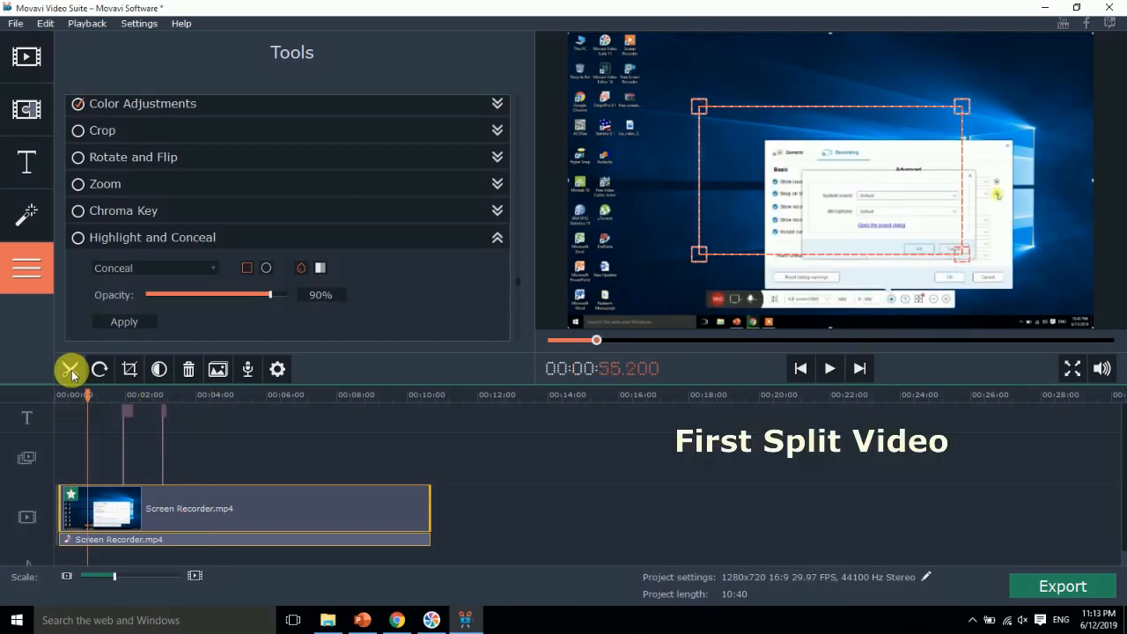
click(71, 368)
Conceal the recording dialog's upper-left corner on the short first clip with a small rectangular area at 90% opacity
click(71, 513)
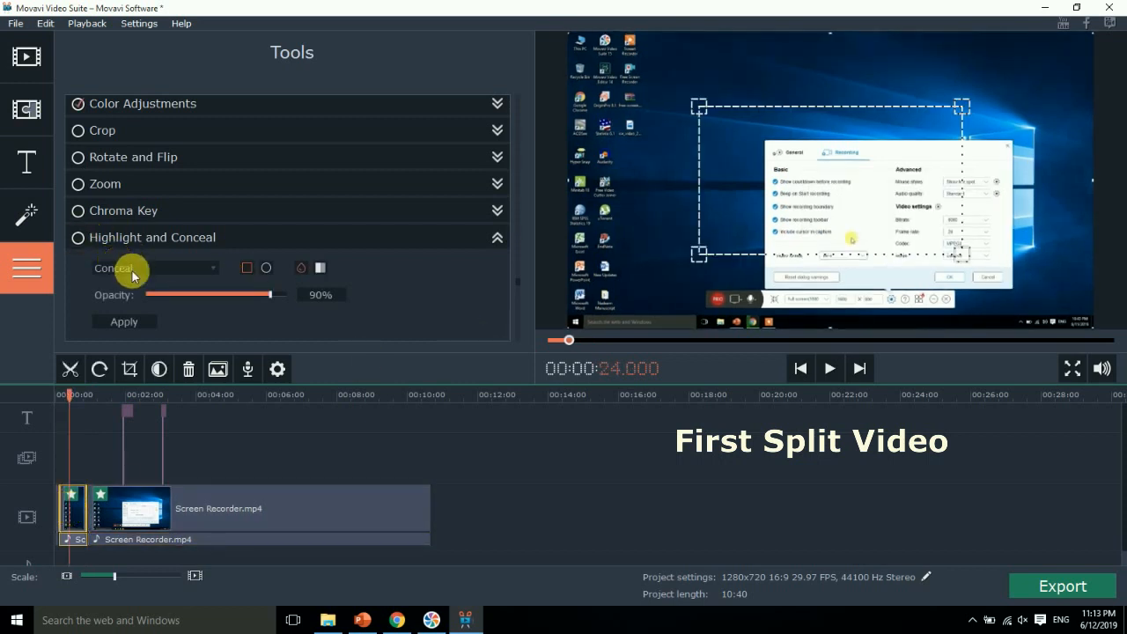
drag(775, 174, 766, 146)
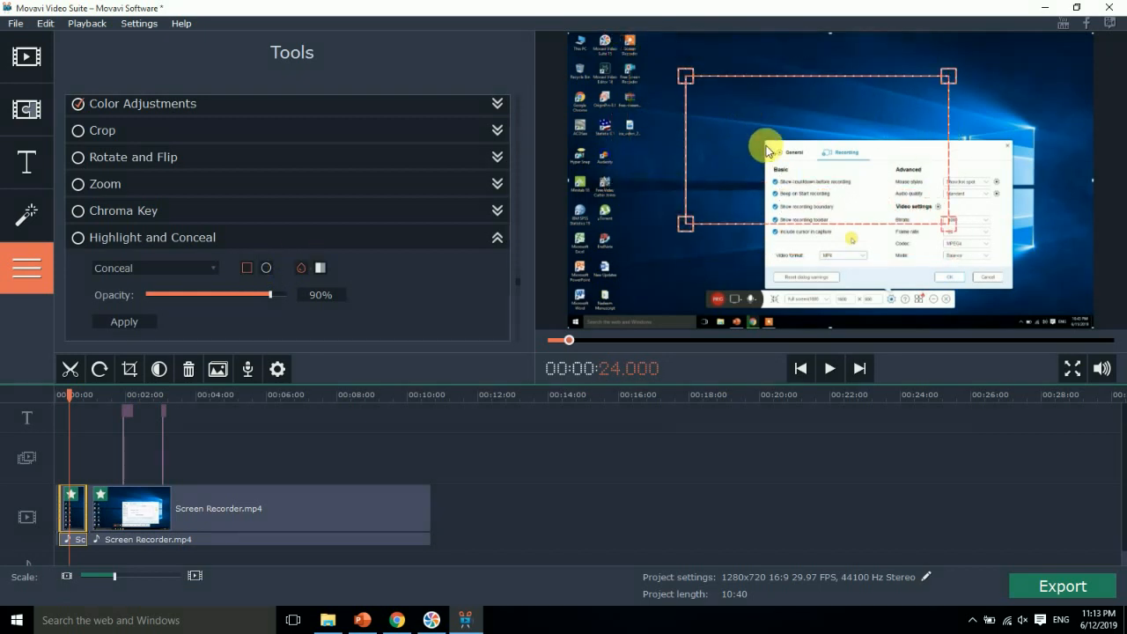
drag(948, 226, 770, 123)
drag(717, 94, 768, 140)
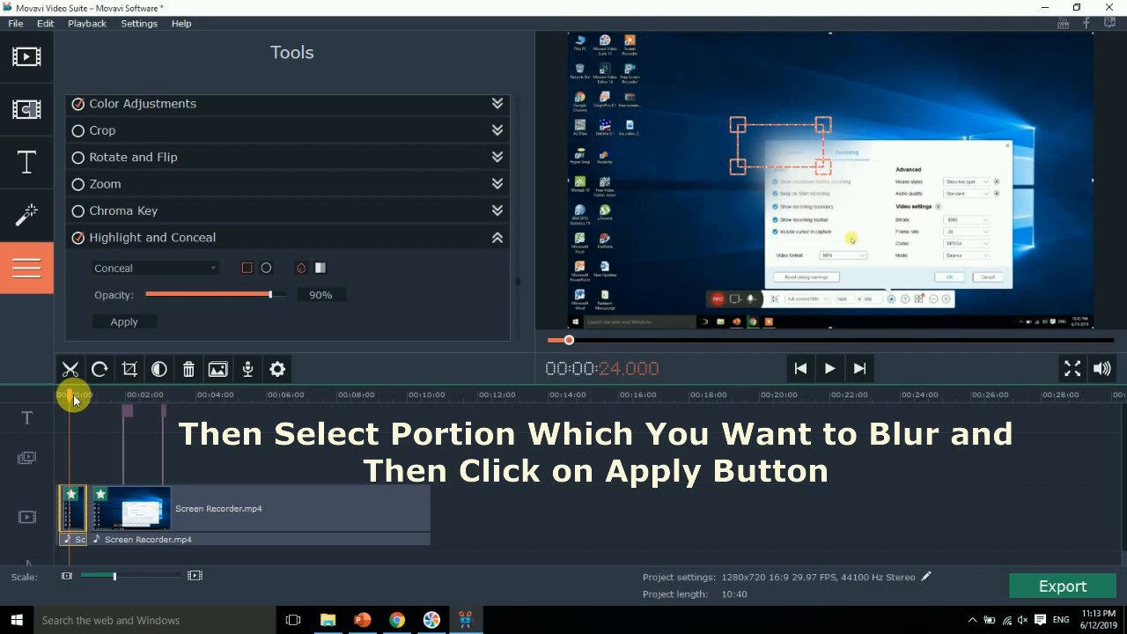
Play and scrub the recording across the split to check where the concealment applies
drag(73, 399, 97, 400)
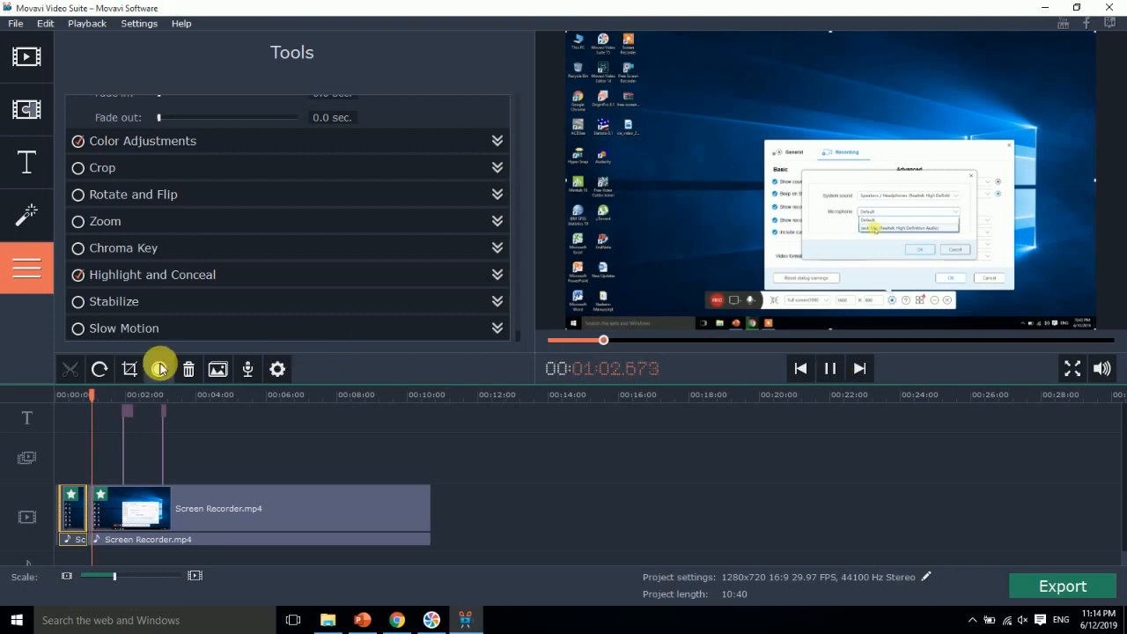
click(97, 399)
drag(97, 399, 85, 399)
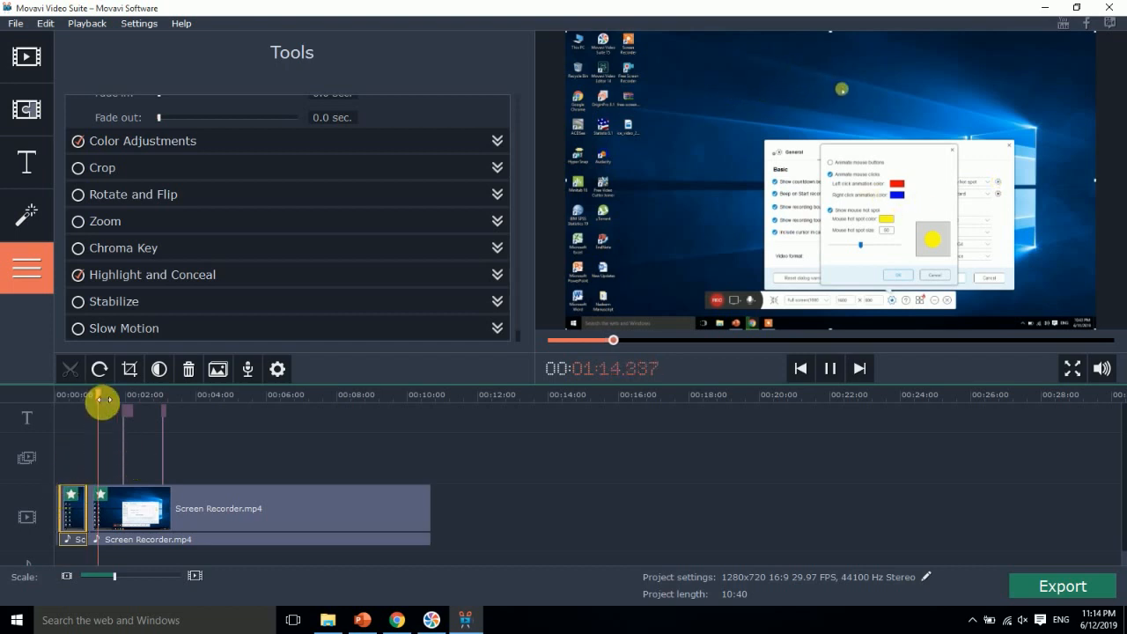
Undo the concealment and the clip split, and pause playback
key(ctrl+z)
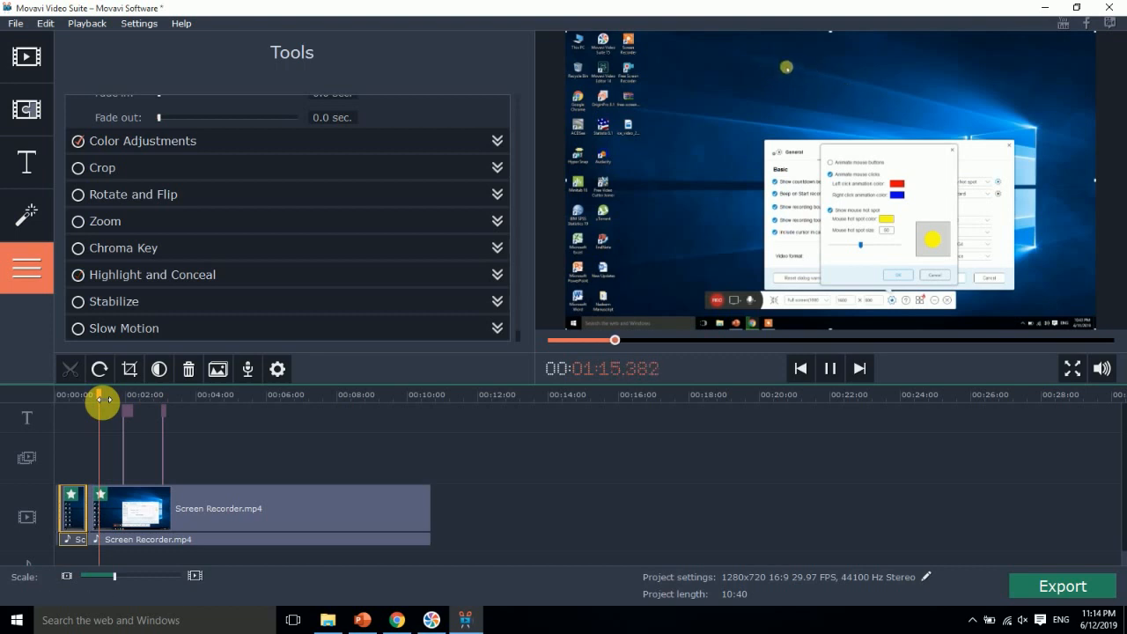
key(ctrl+z)
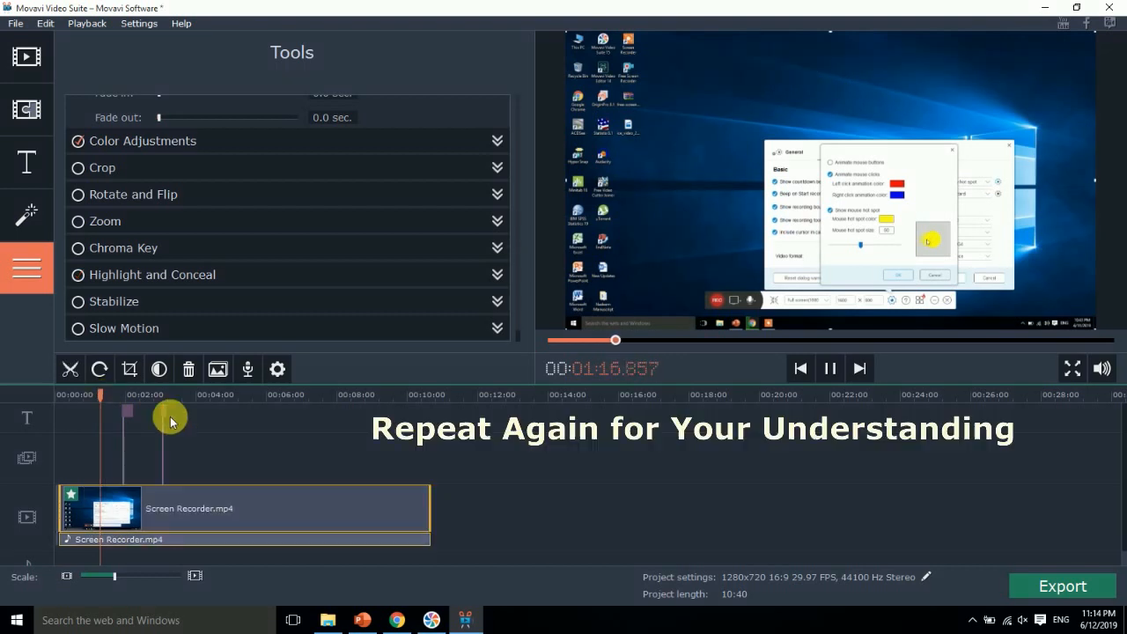
click(827, 368)
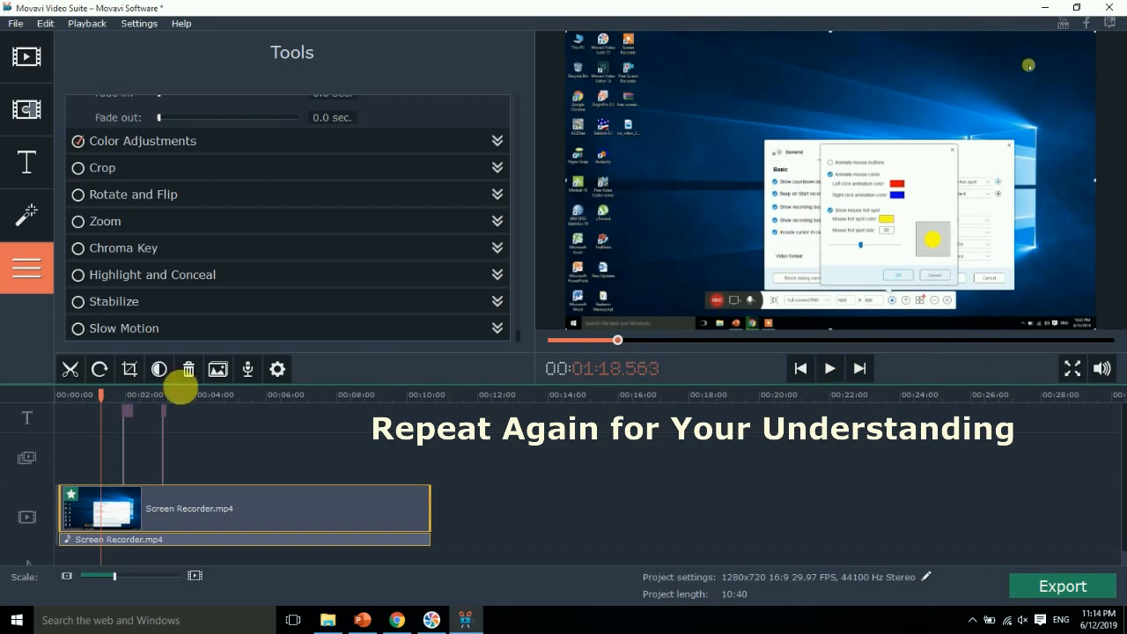
Split the recording at 00:00:44.400 and select the short first part
mouse_move(104, 395)
mouse_down()
mouse_move(76, 401)
mouse_move(88, 401)
mouse_up()
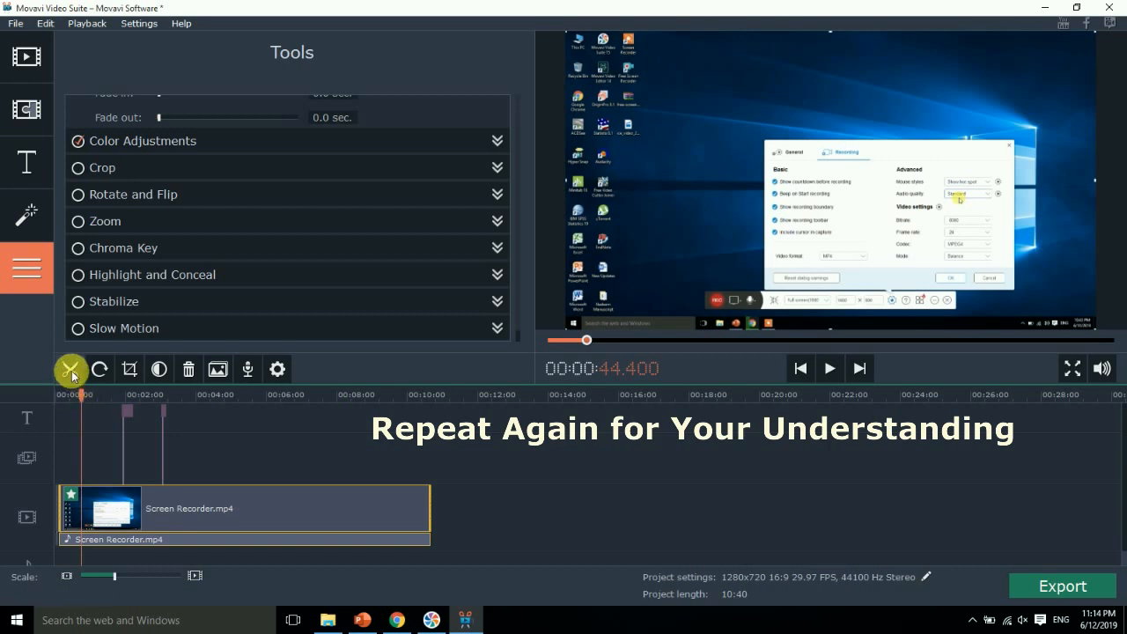
click(69, 369)
click(70, 515)
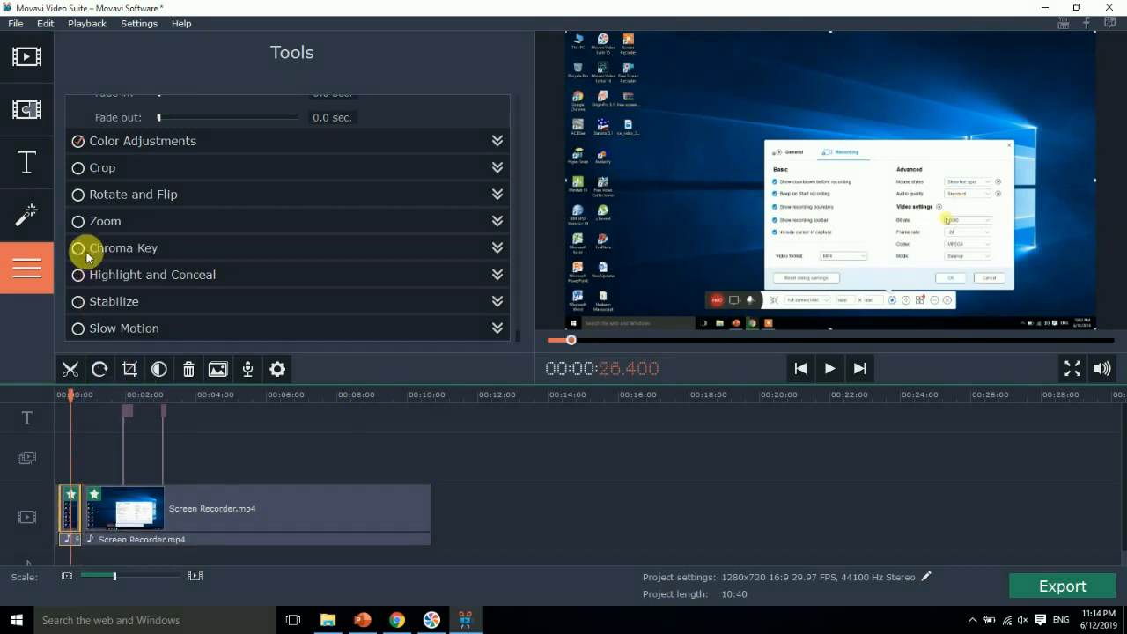
Conceal the column of desktop icons on the first clip with a tall rectangular area at 90% opacity, apply it and play the result
click(99, 274)
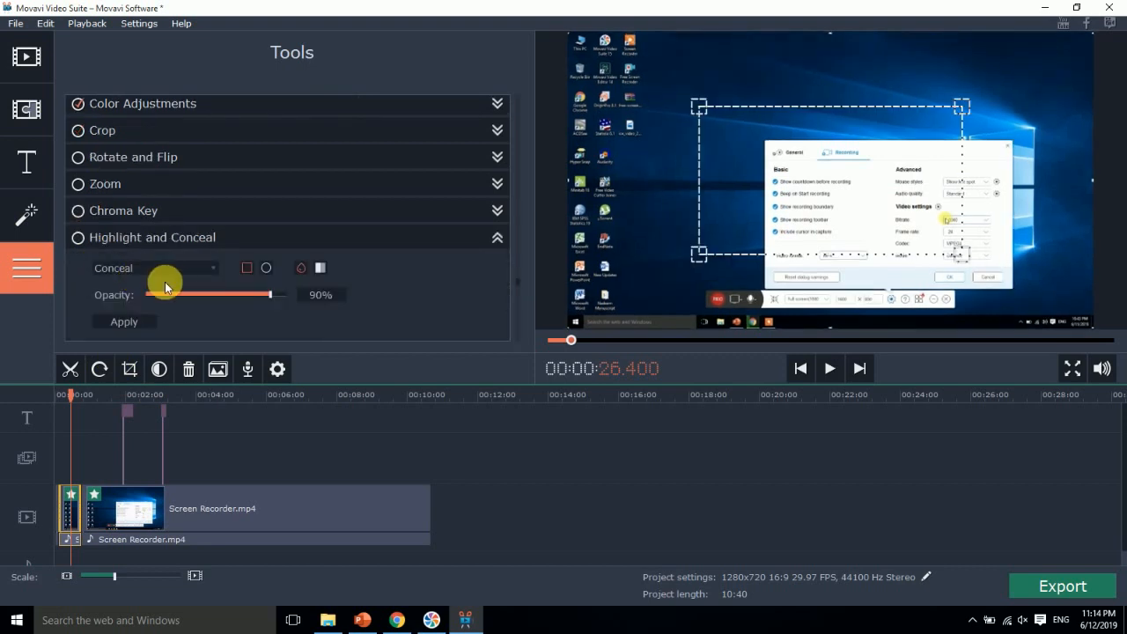
drag(958, 259, 604, 51)
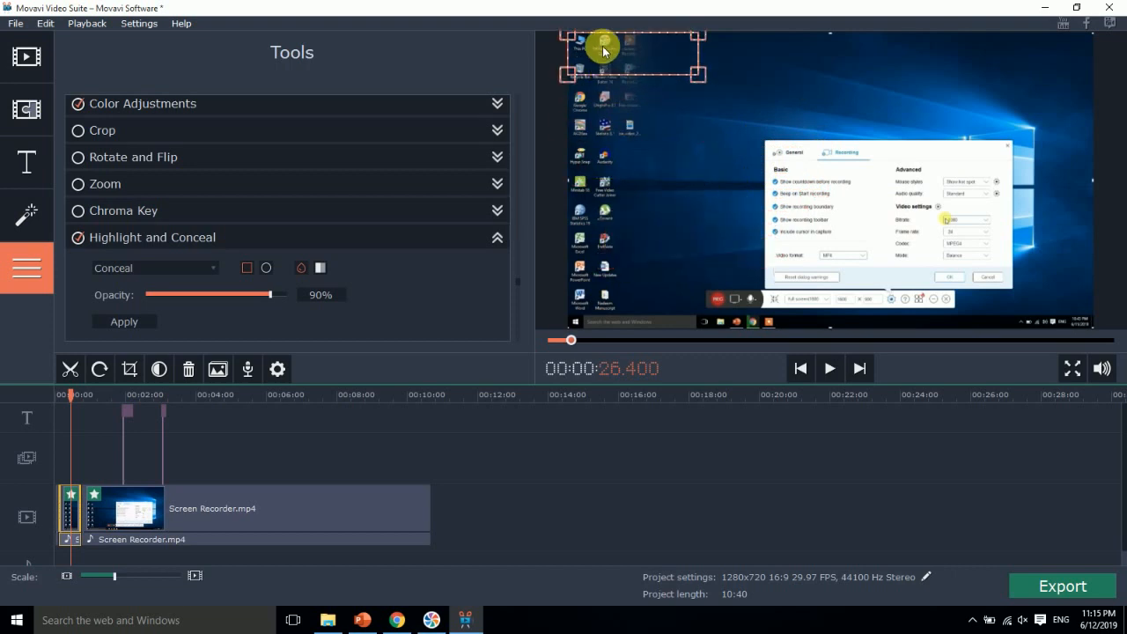
drag(695, 74, 642, 315)
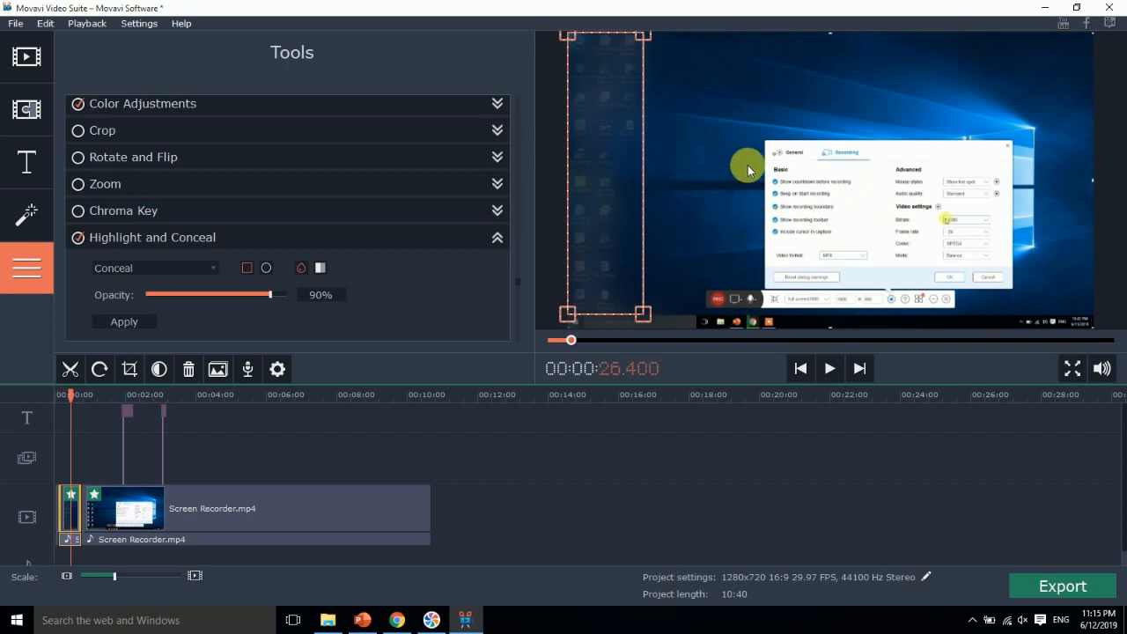
click(707, 179)
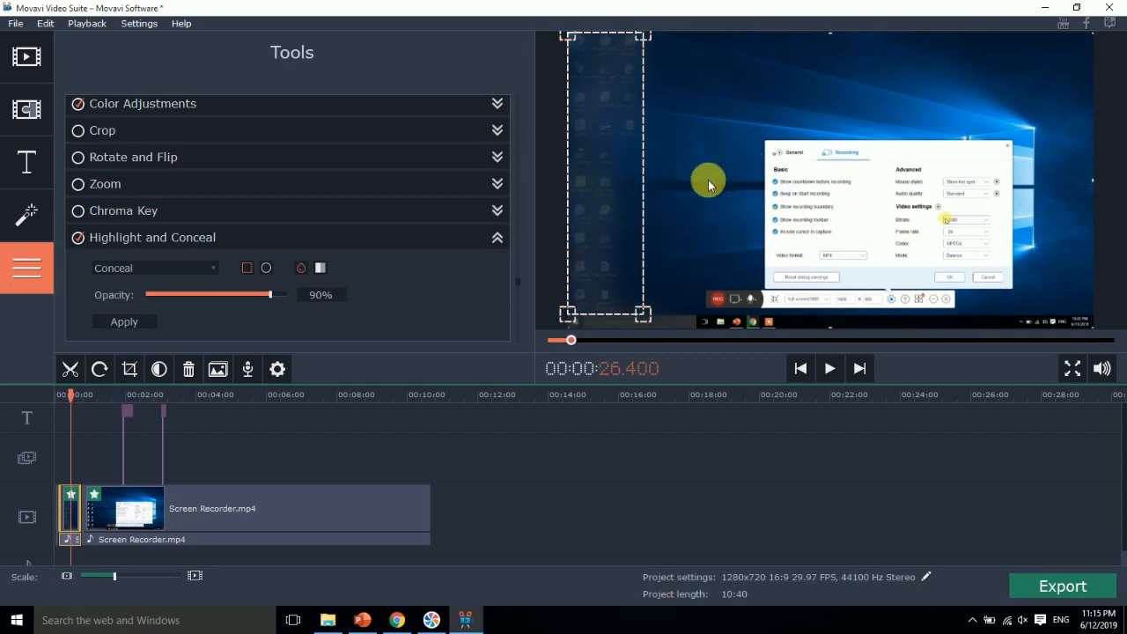
click(126, 320)
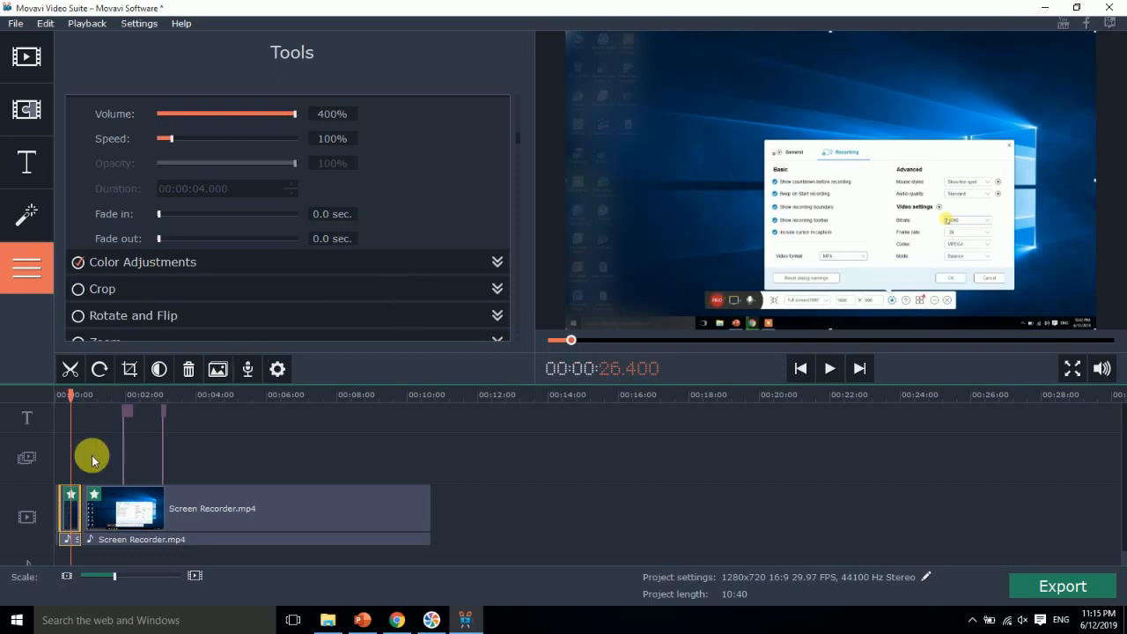
click(828, 367)
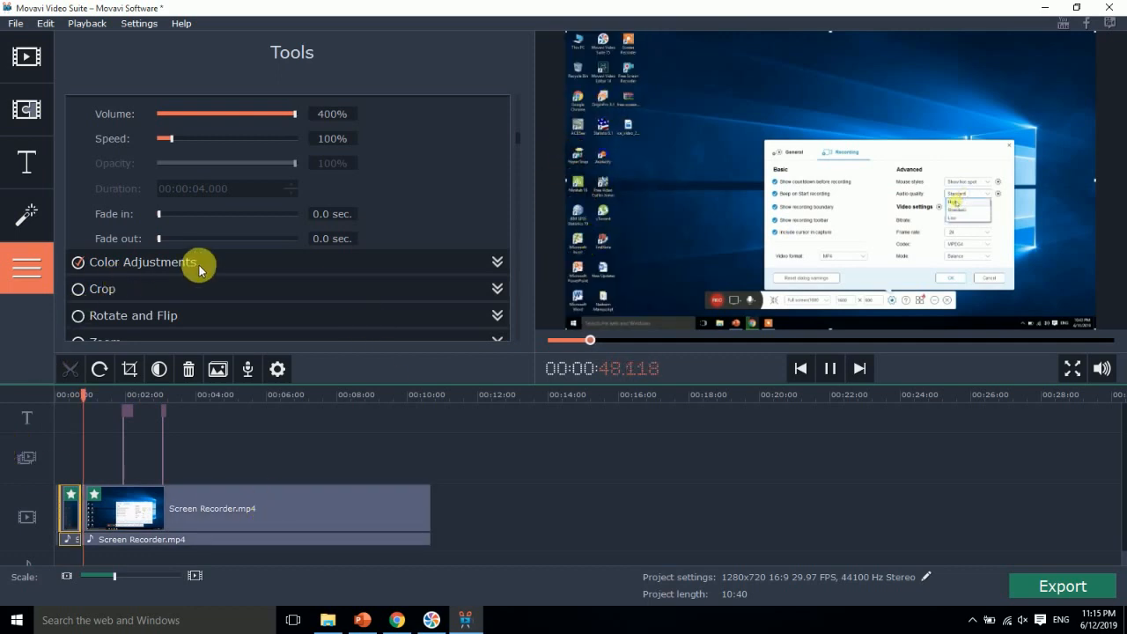
Change the first clip's effect to Highlight with an elliptical area over the left part of the recording settings dialog
drag(519, 135, 349, 294)
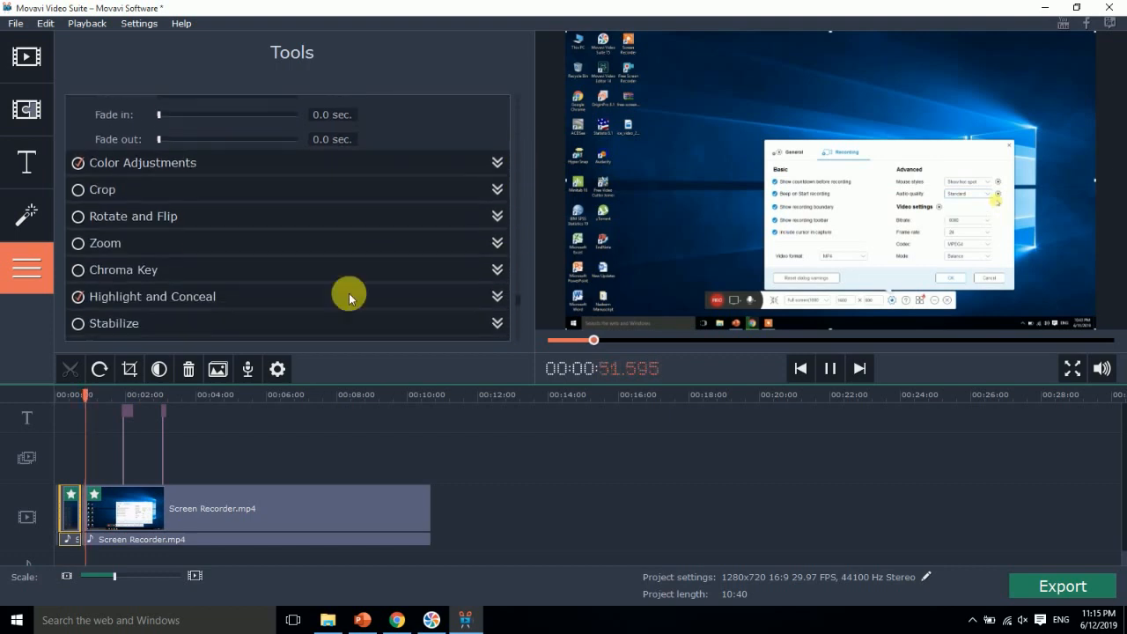
click(121, 300)
click(152, 267)
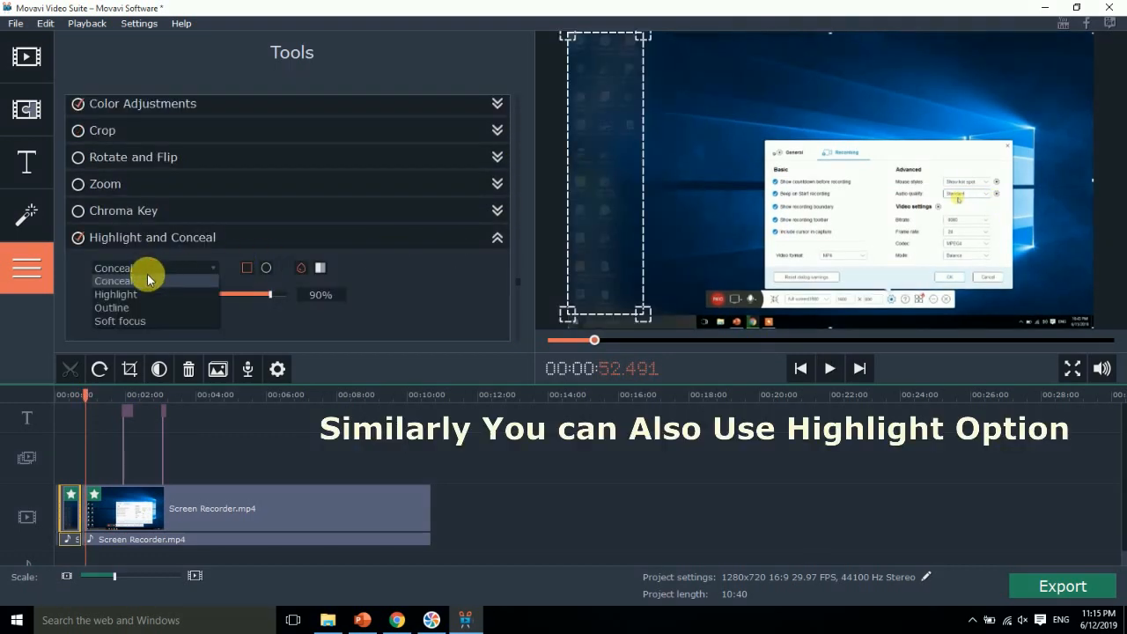
click(135, 295)
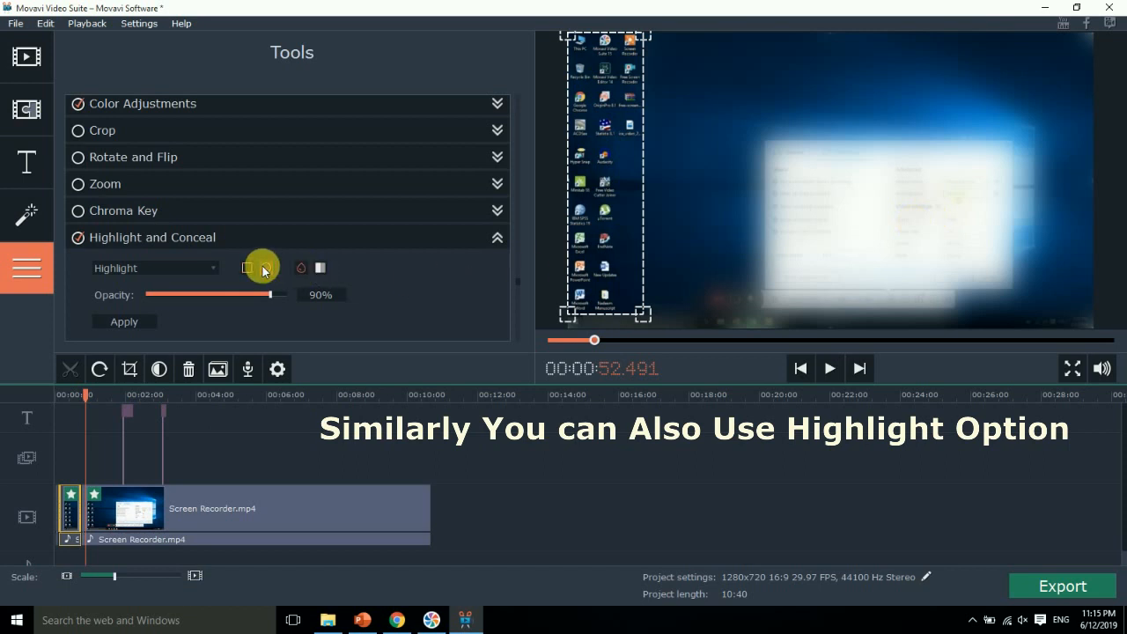
drag(667, 229, 673, 171)
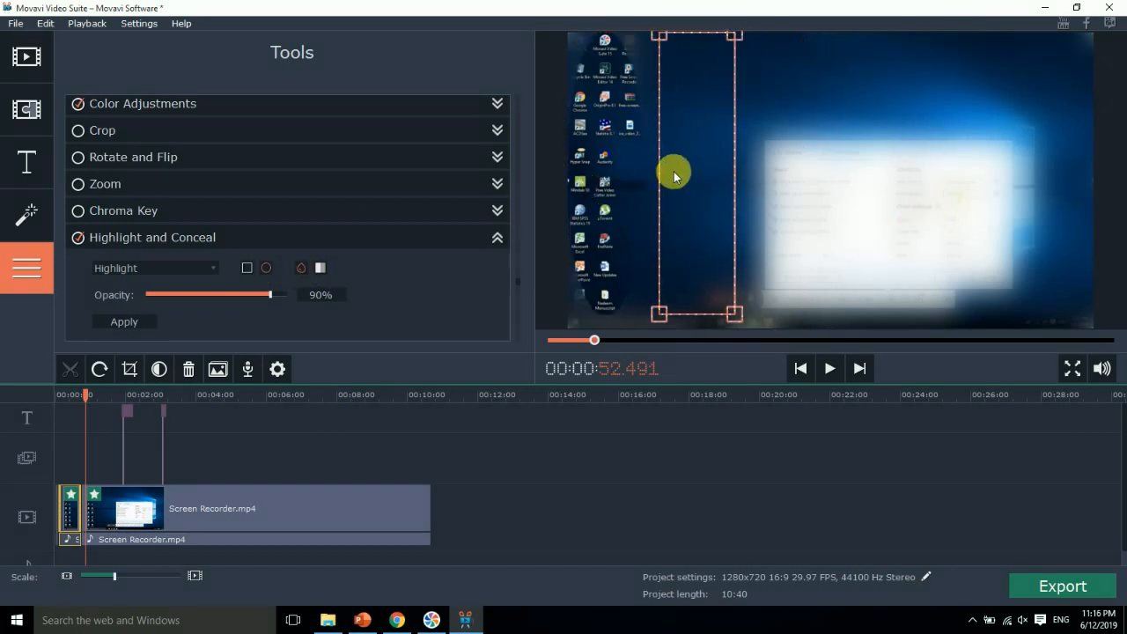
drag(734, 308, 732, 188)
drag(739, 146, 819, 240)
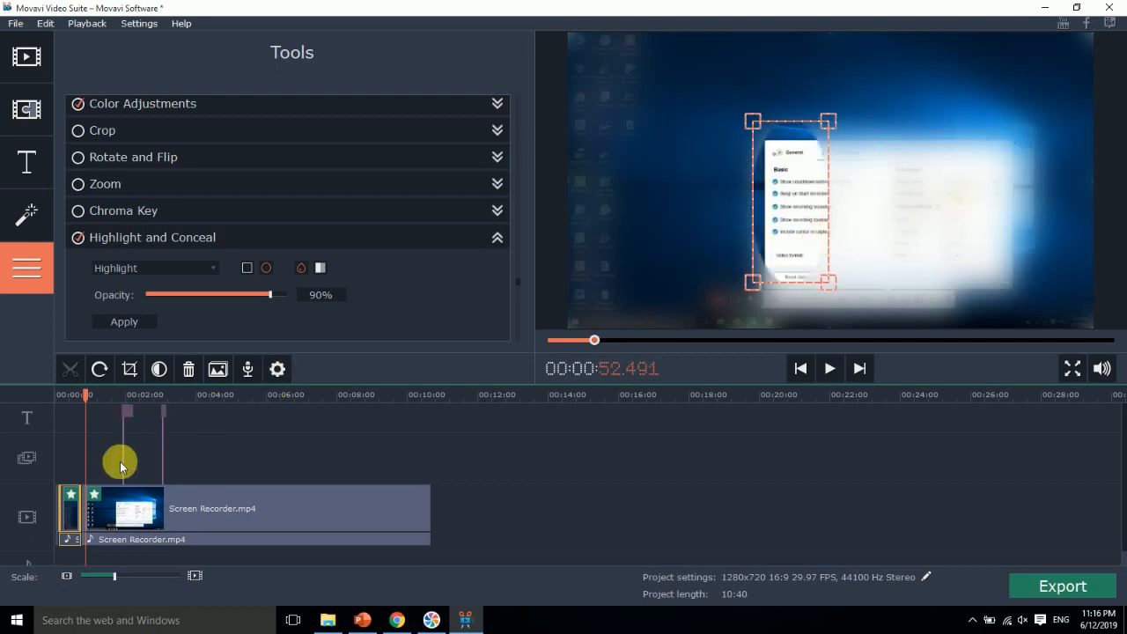
Split the long second clip at 00:01:22.800 and select the short middle part
click(87, 396)
drag(87, 395, 96, 395)
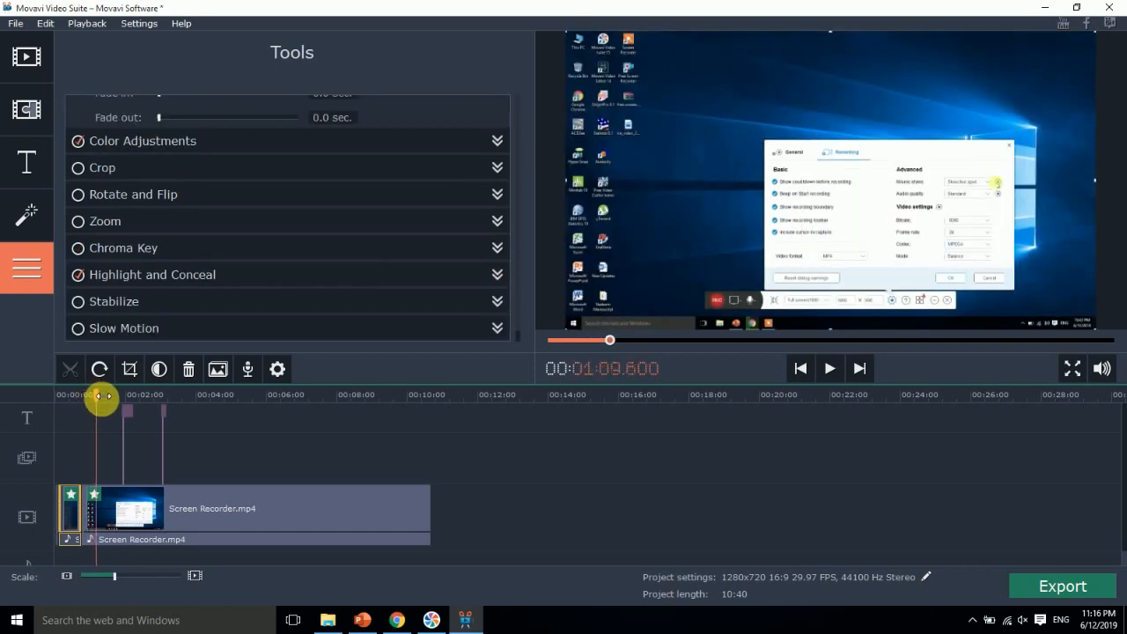
click(108, 509)
drag(114, 404, 109, 403)
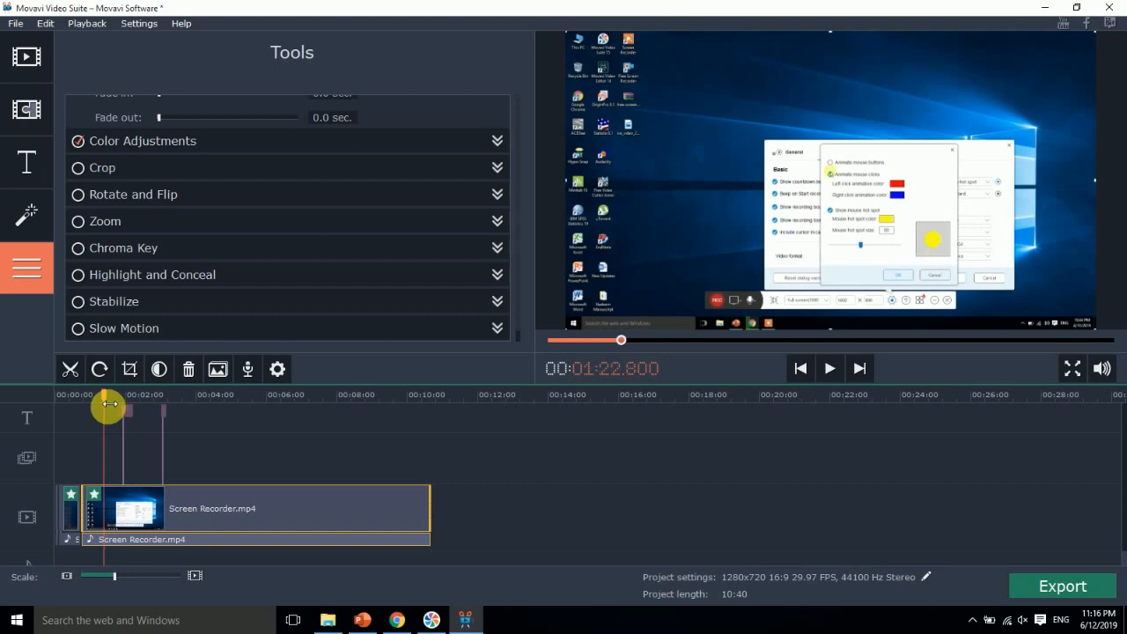
click(74, 369)
click(89, 509)
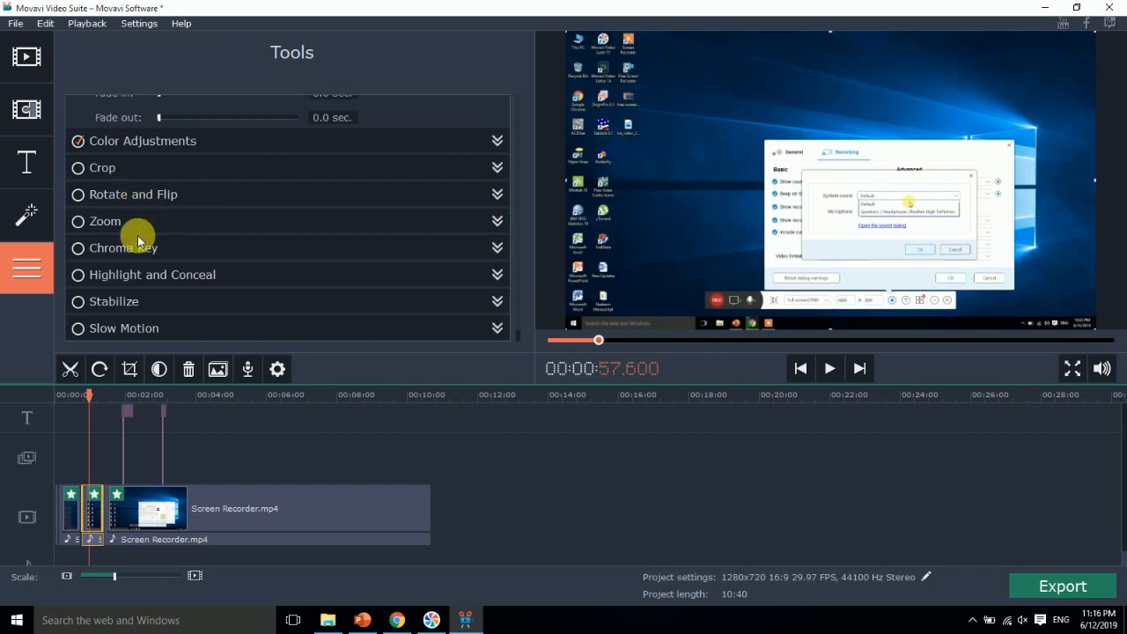
Highlight the upper part of the recording settings dialog on the middle clip with a rectangular area at 90% opacity, apply it and play the result
click(137, 274)
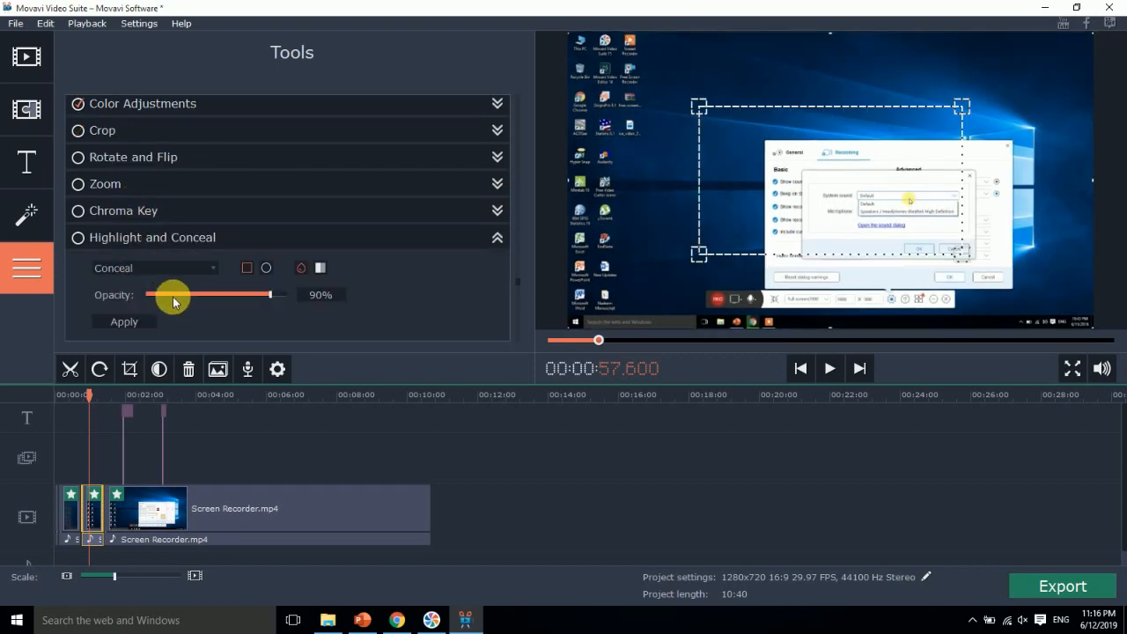
click(154, 271)
click(131, 296)
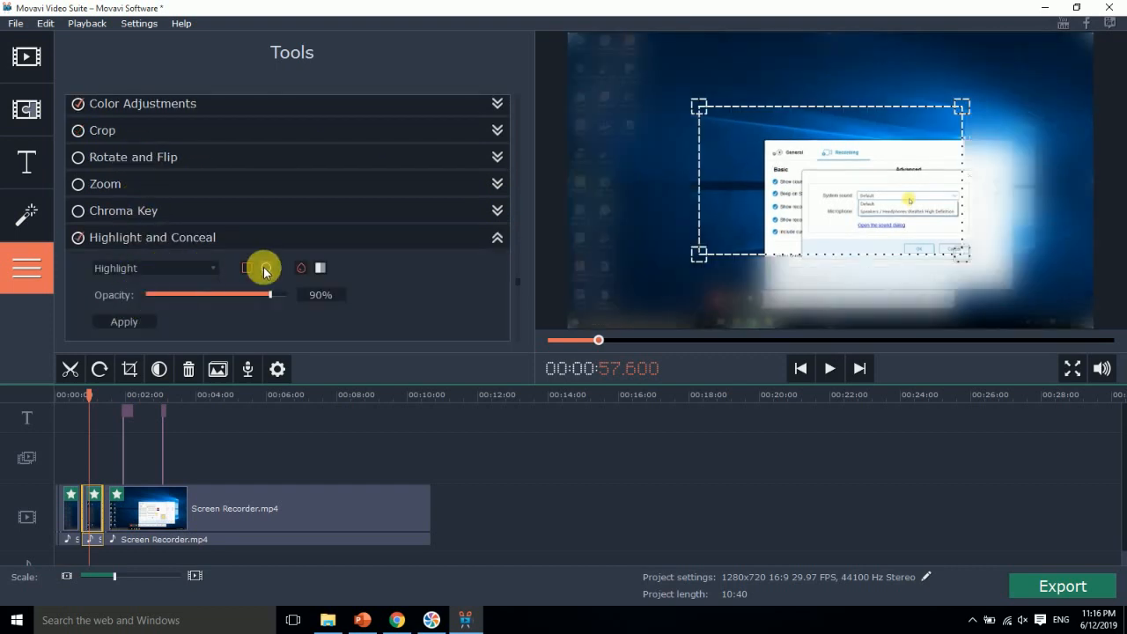
drag(961, 254, 891, 217)
drag(809, 157, 882, 194)
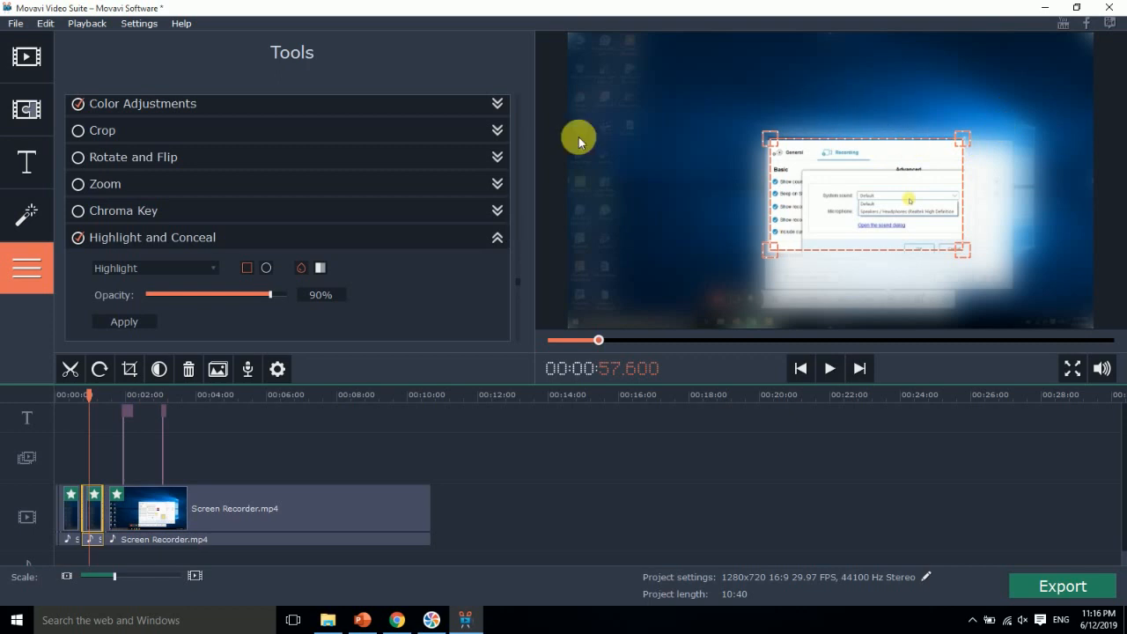
click(121, 322)
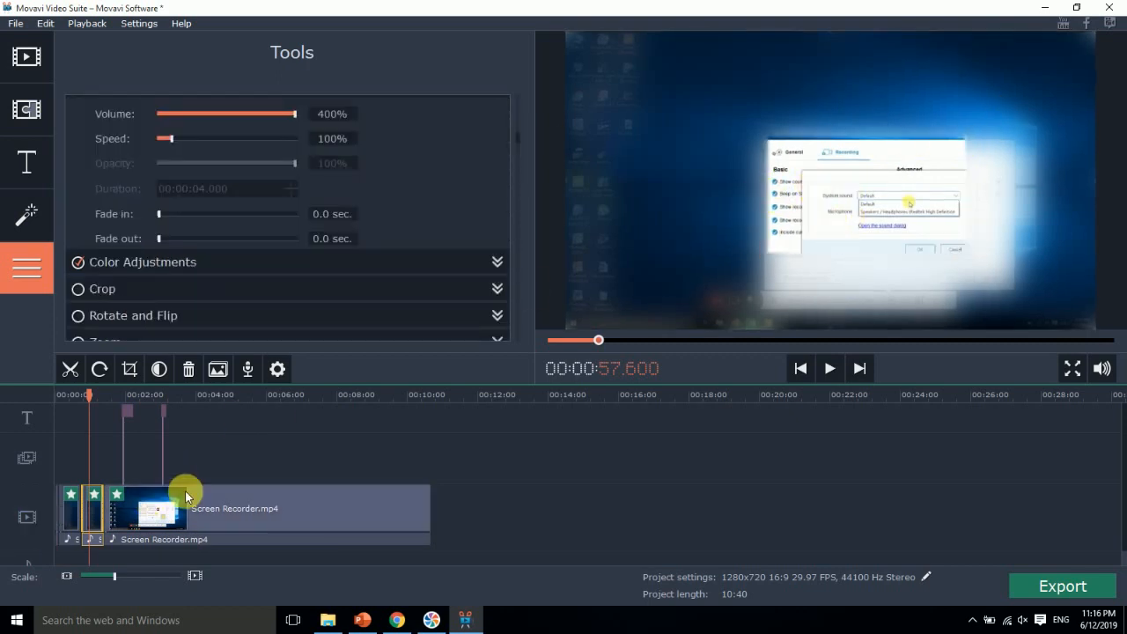
click(825, 370)
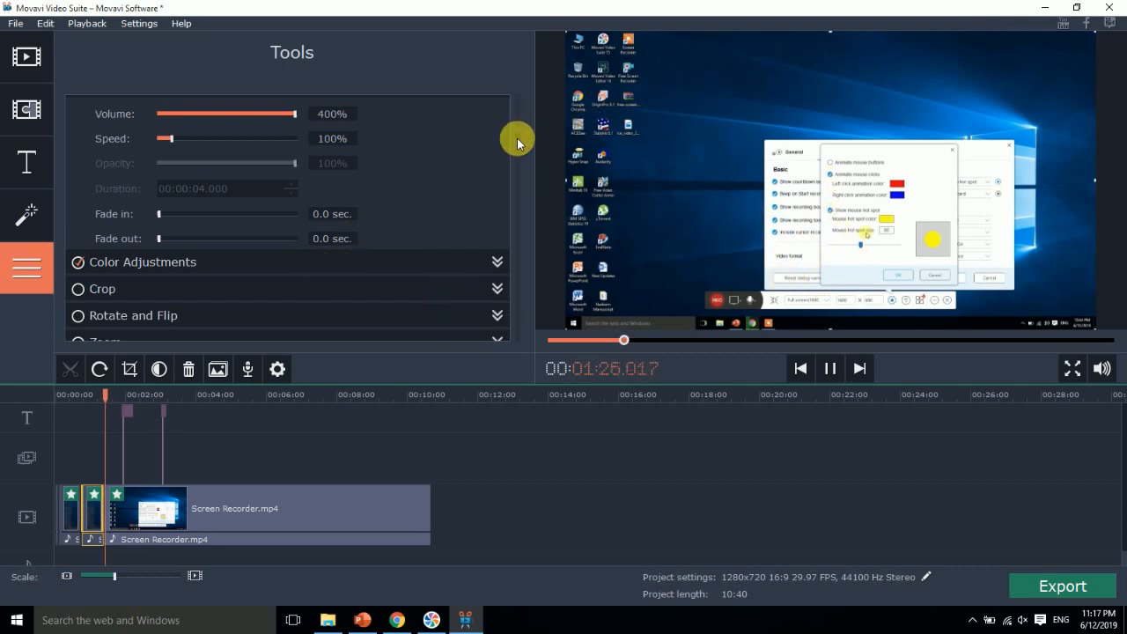
Change the middle clip's effect to Outline with a large rectangle reaching from the desktop icons across the settings dialog, apply it and preview the clip
scroll(517, 137, down, 3)
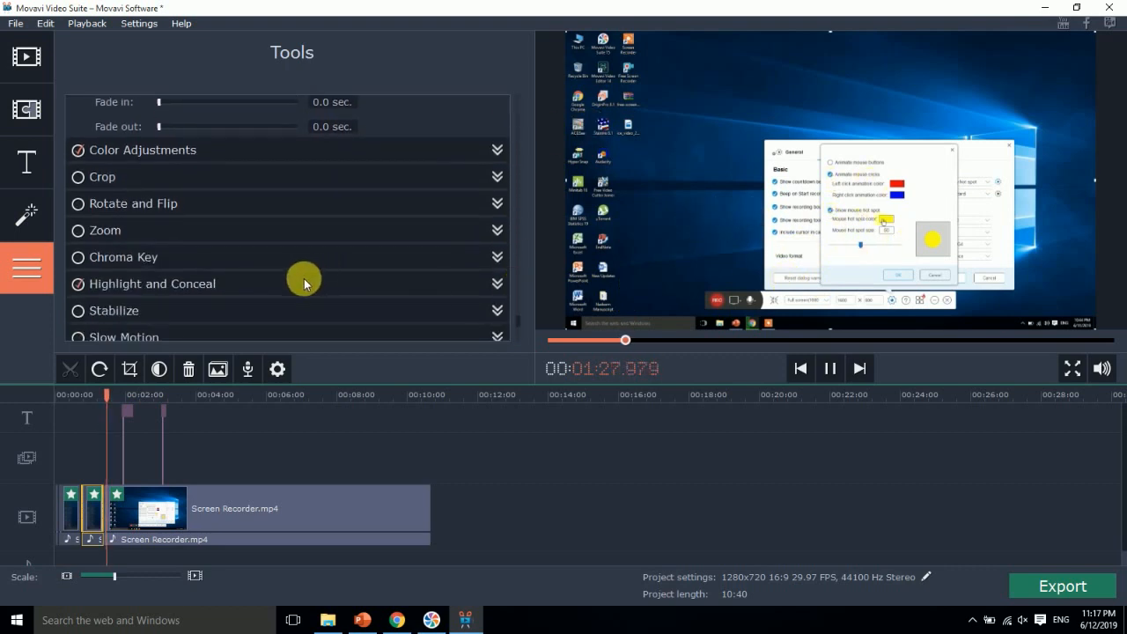
click(304, 282)
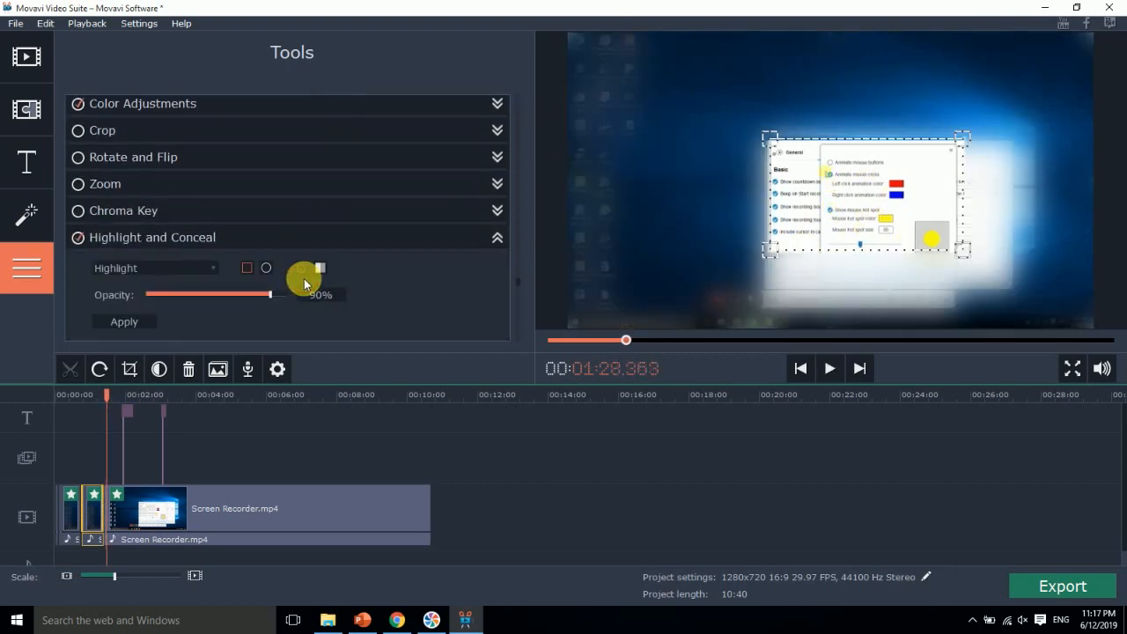
click(192, 269)
click(129, 306)
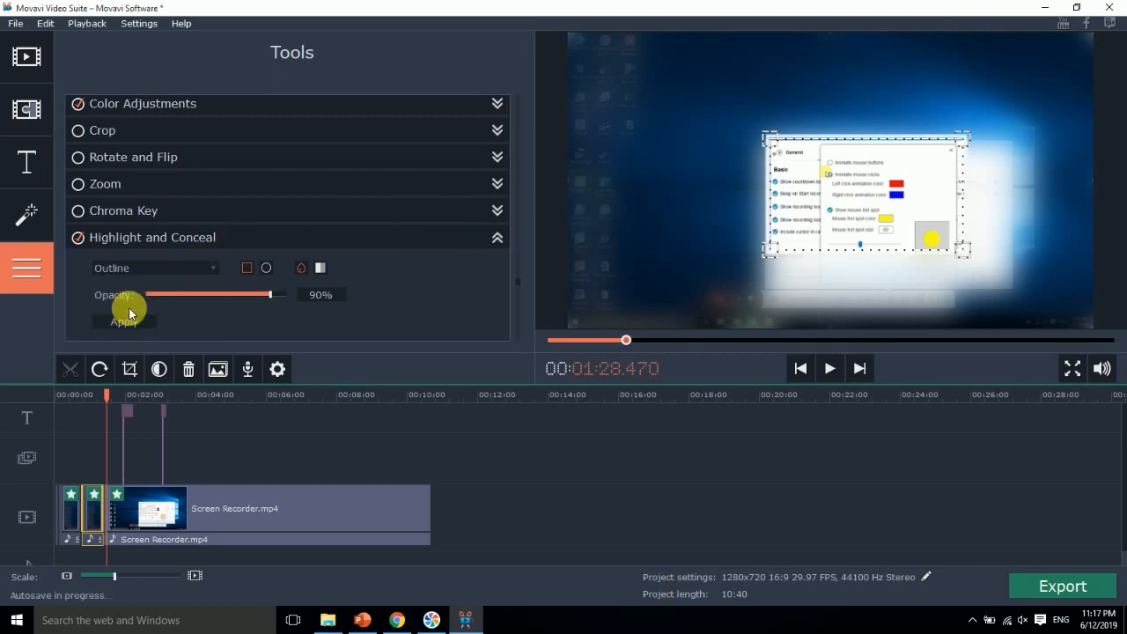
drag(872, 216, 717, 159)
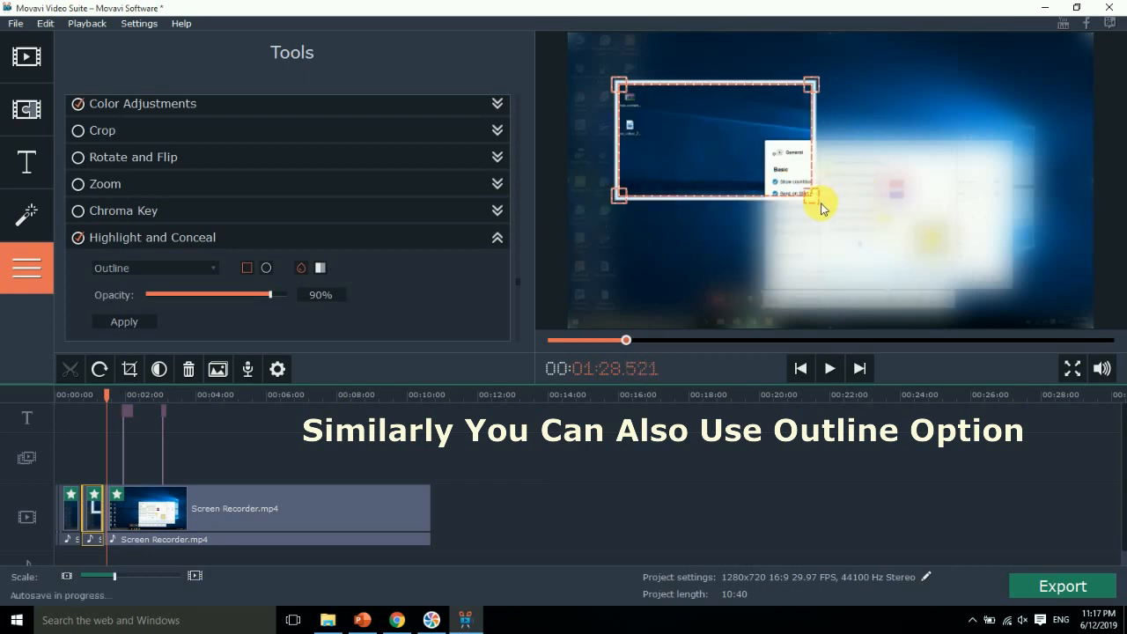
drag(812, 198, 975, 284)
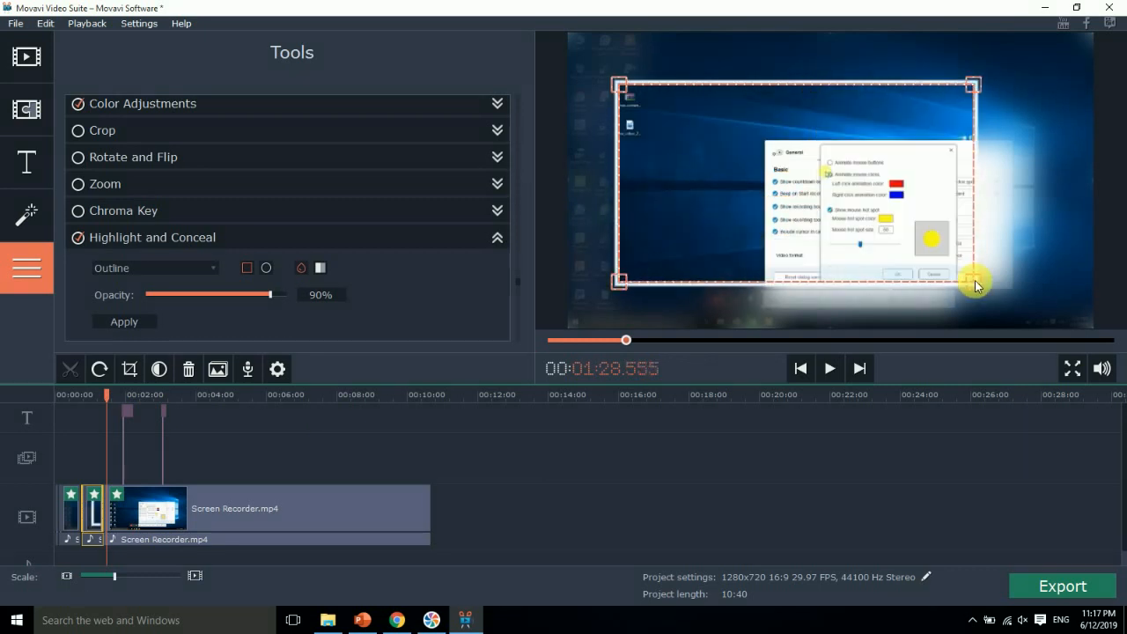
click(130, 322)
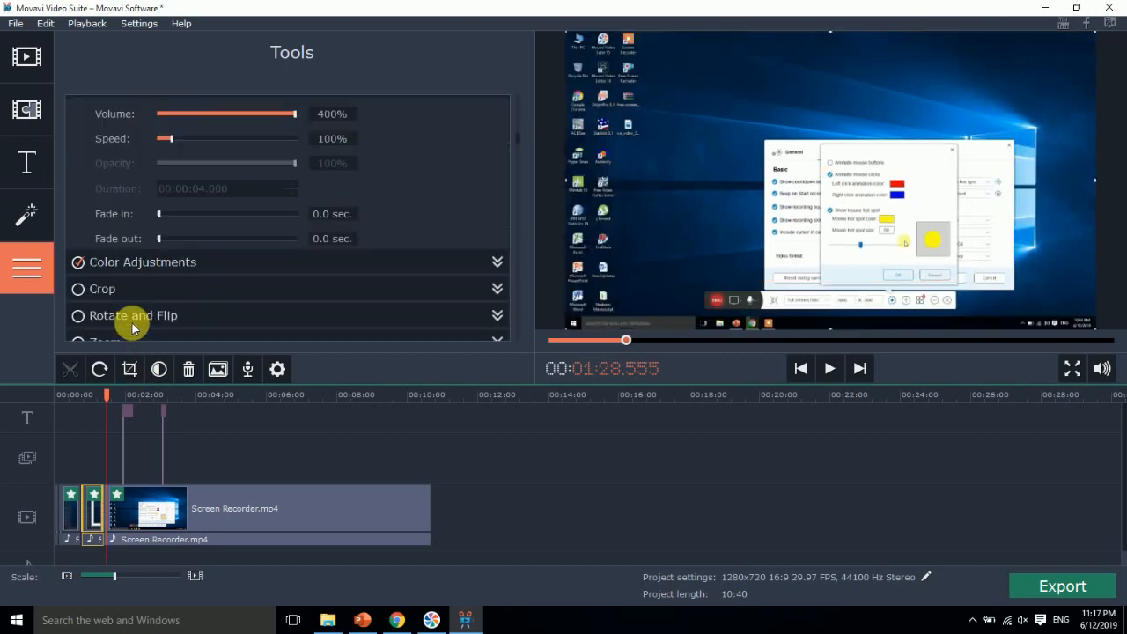
drag(101, 403, 88, 395)
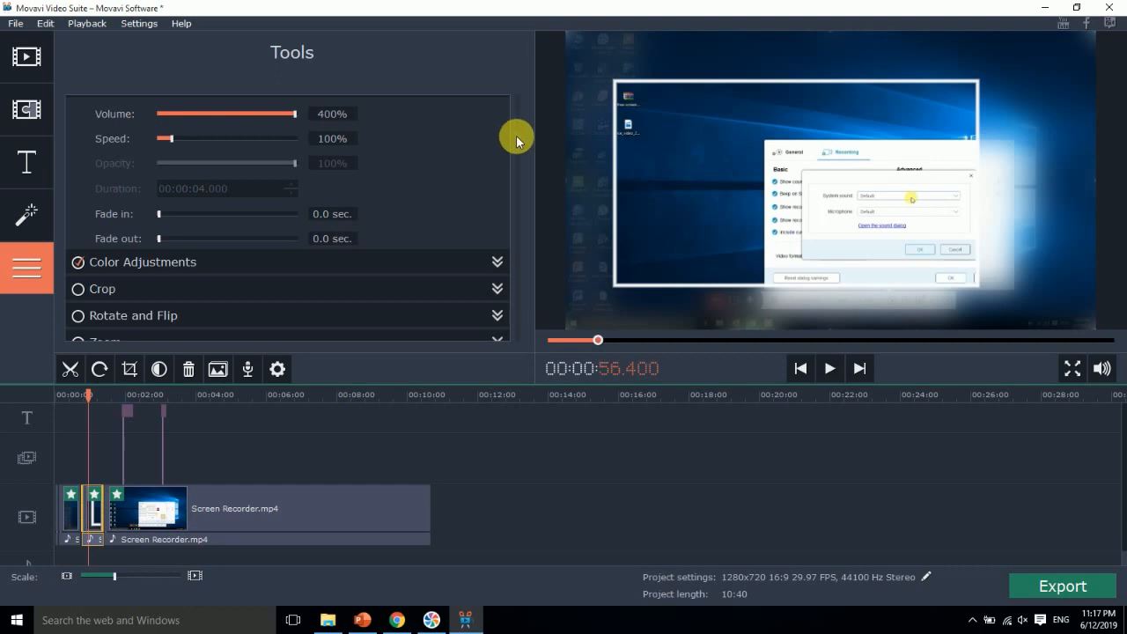
Make the outlined area elliptical, try the darkened surroundings and return to blurred surroundings
scroll(516, 157, down, 5)
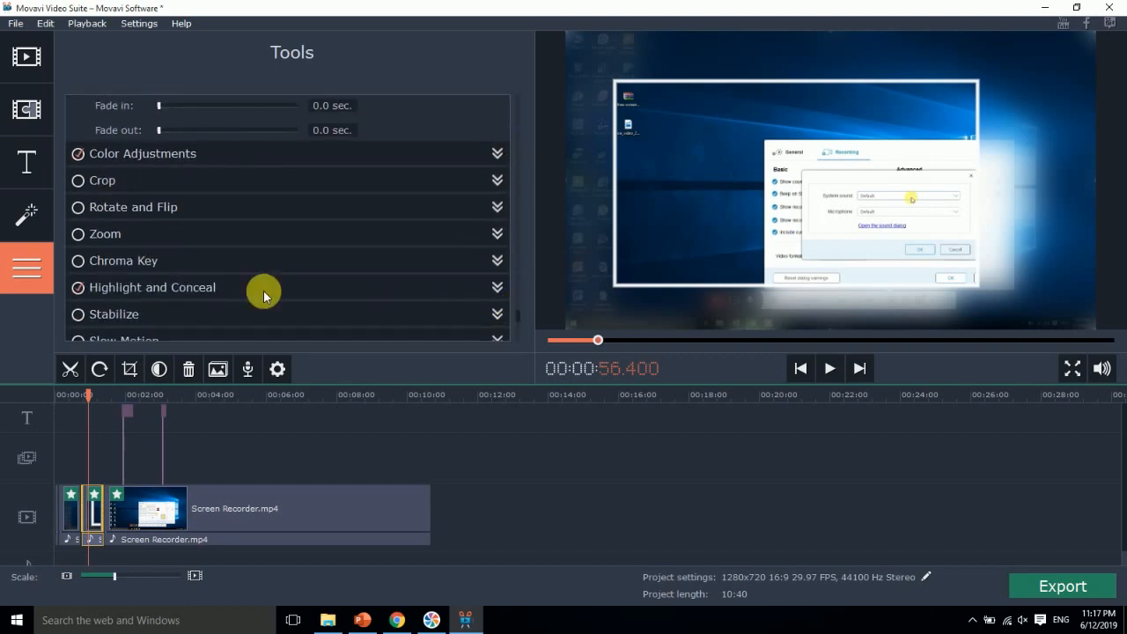
click(244, 287)
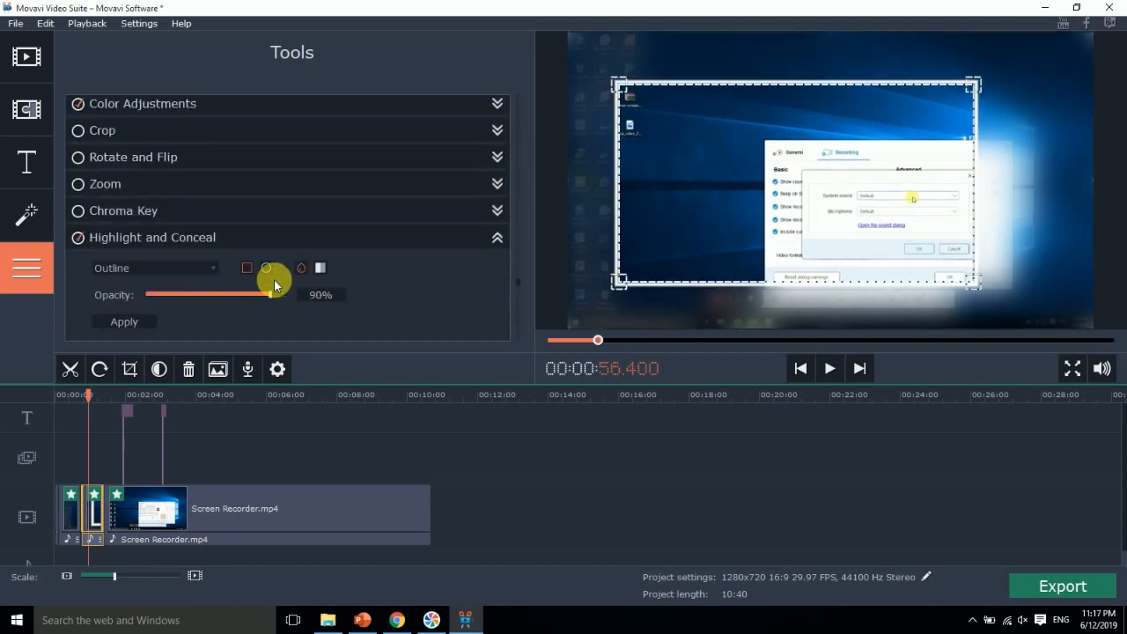
click(265, 272)
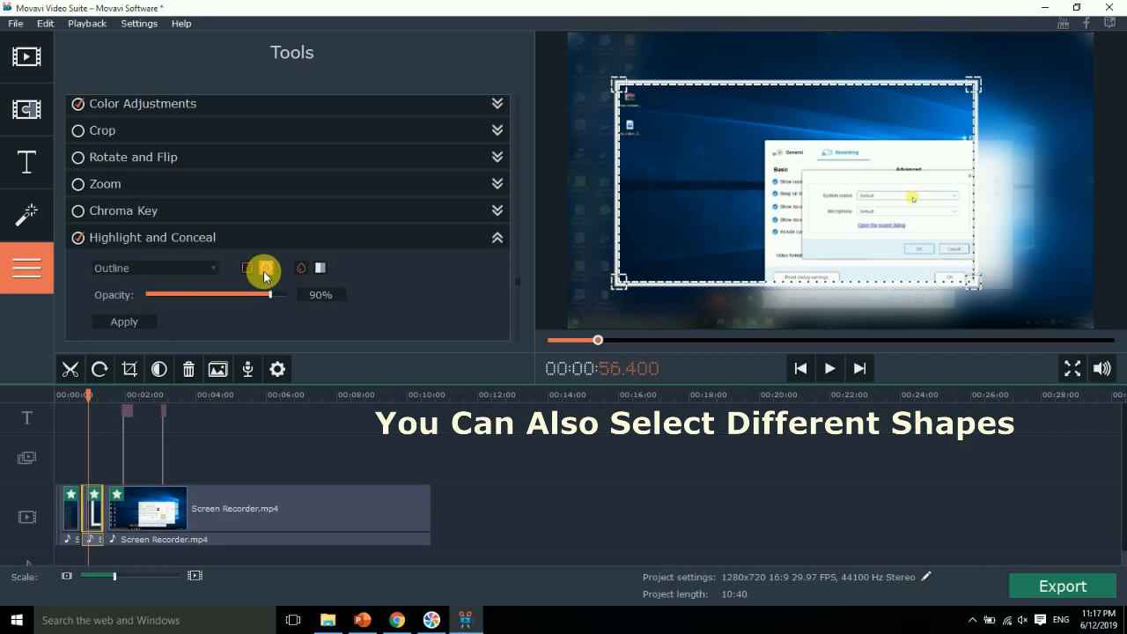
click(321, 270)
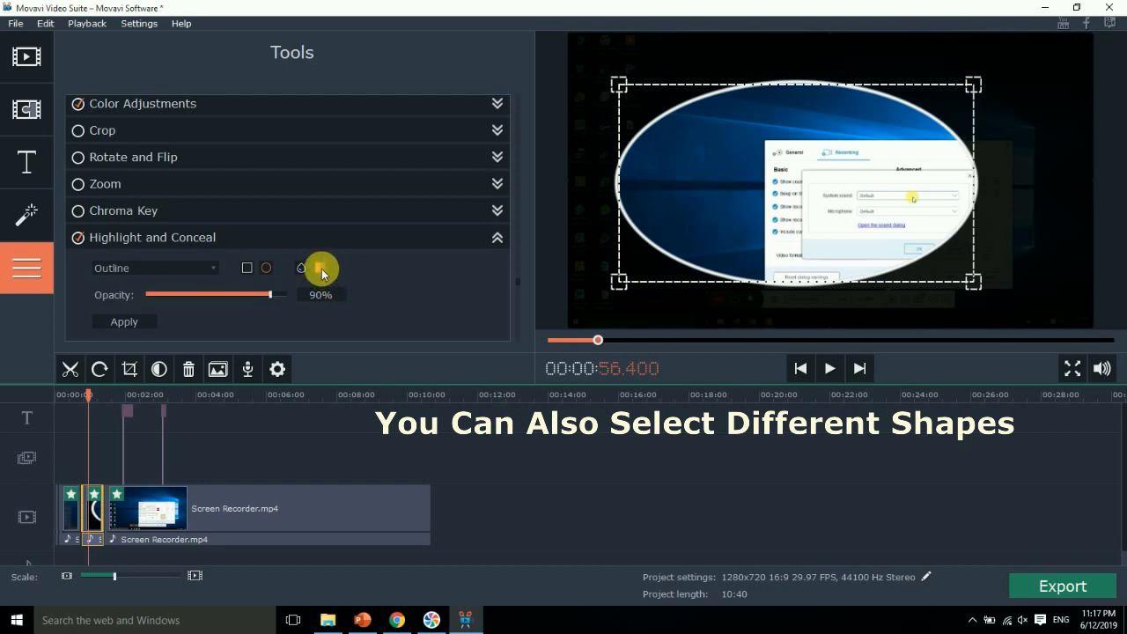
click(321, 273)
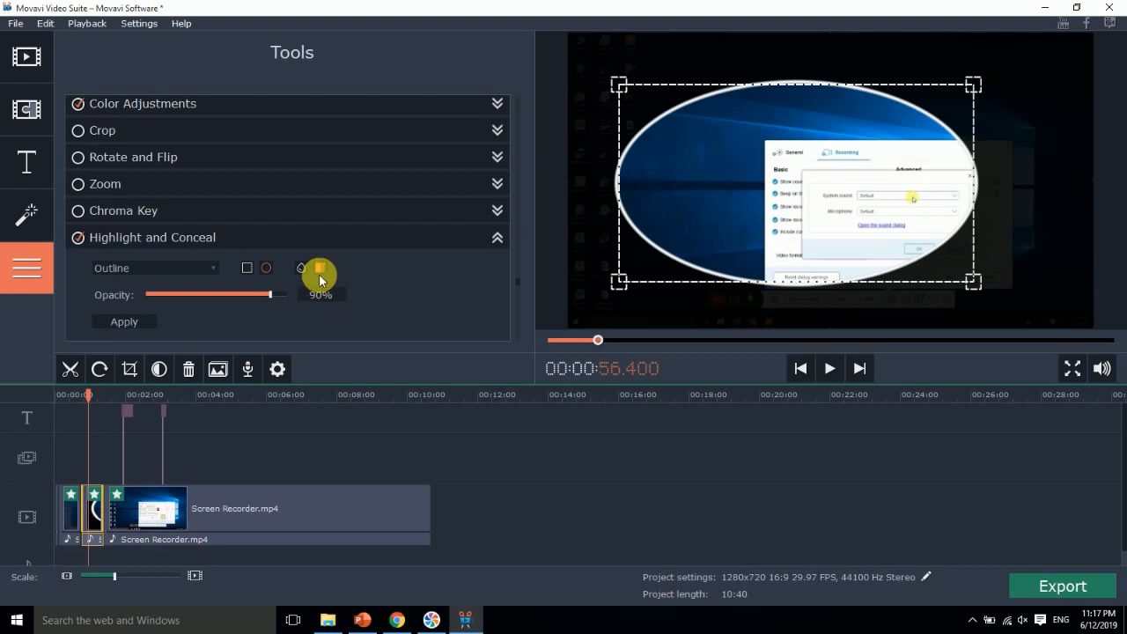
click(300, 272)
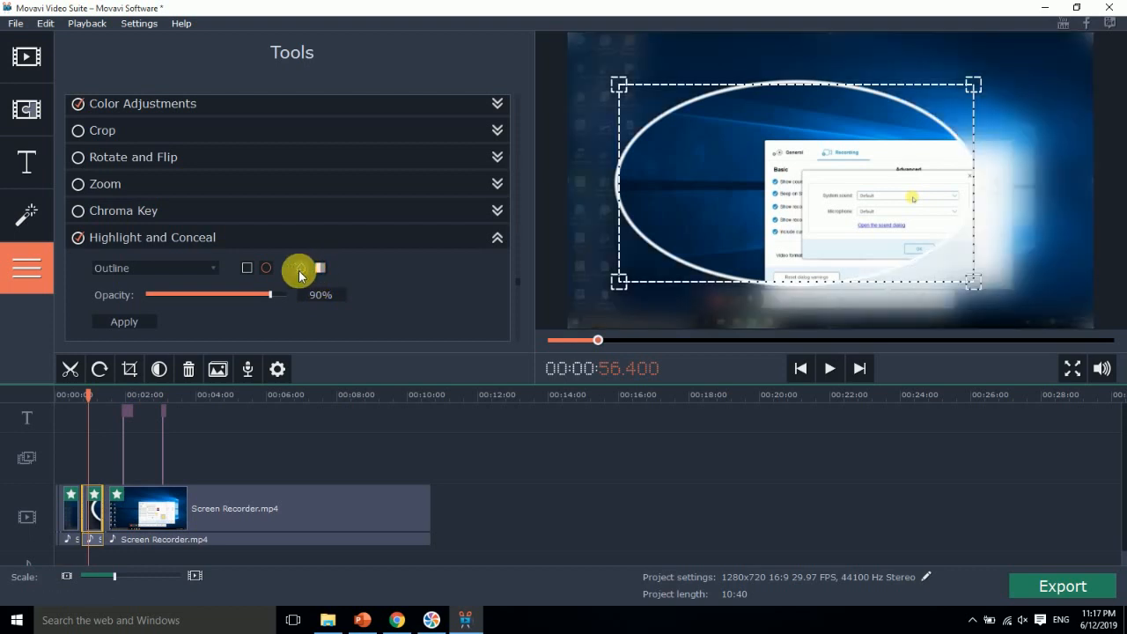
Change the middle clip's effect to Soft focus over the upper desktop icons and close the Highlight and Conceal settings
click(184, 267)
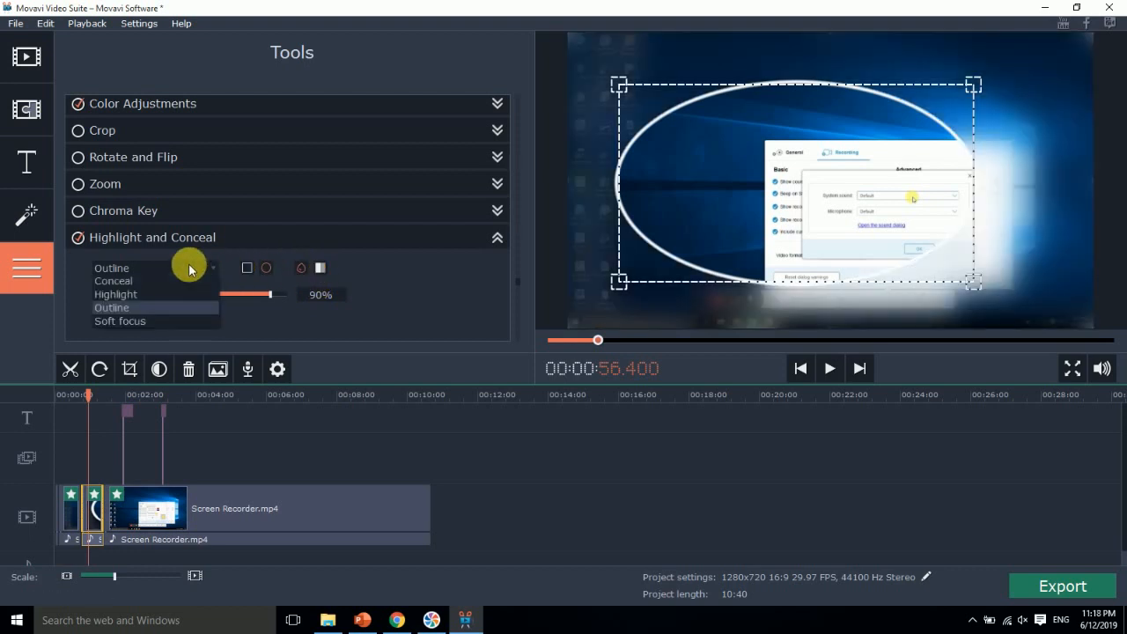
click(139, 321)
drag(802, 155, 765, 131)
drag(933, 258, 843, 160)
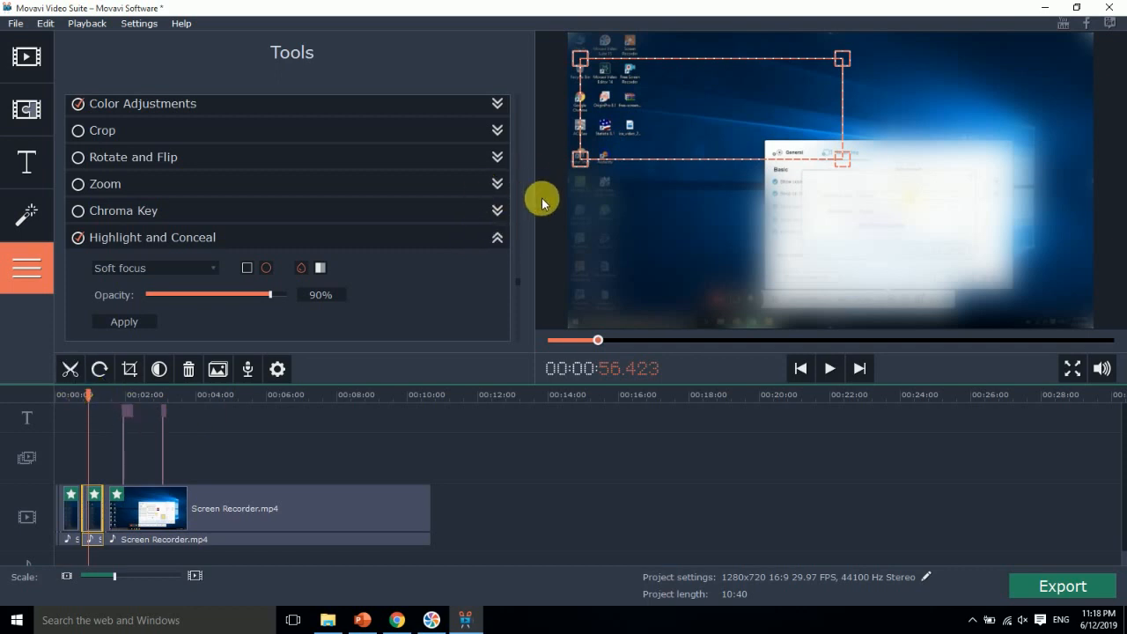
drag(519, 286, 516, 304)
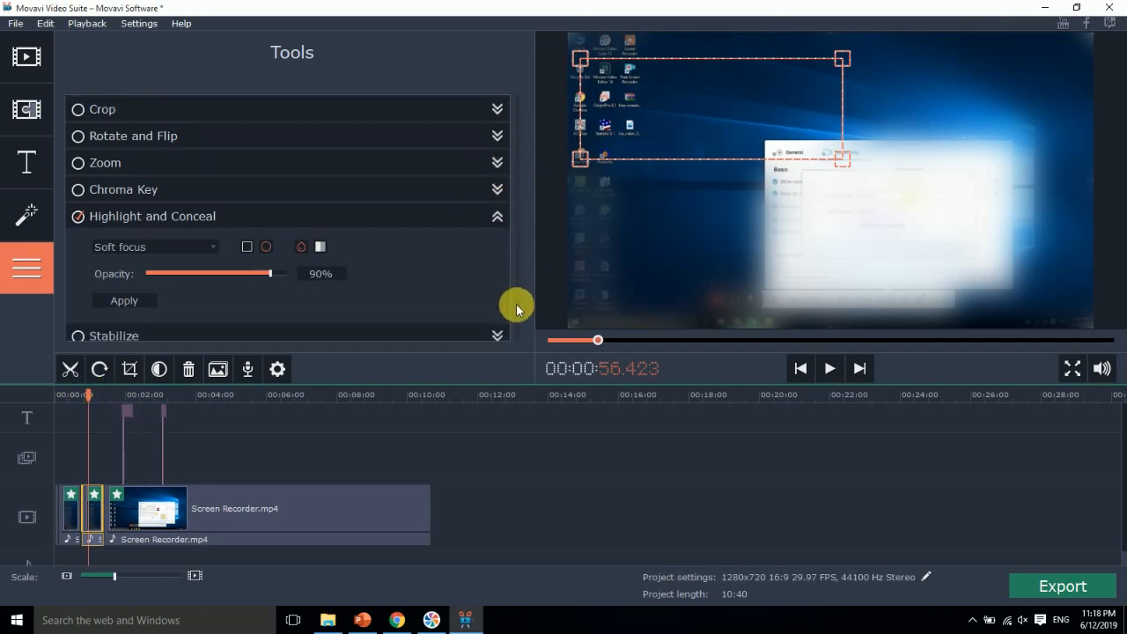
click(498, 217)
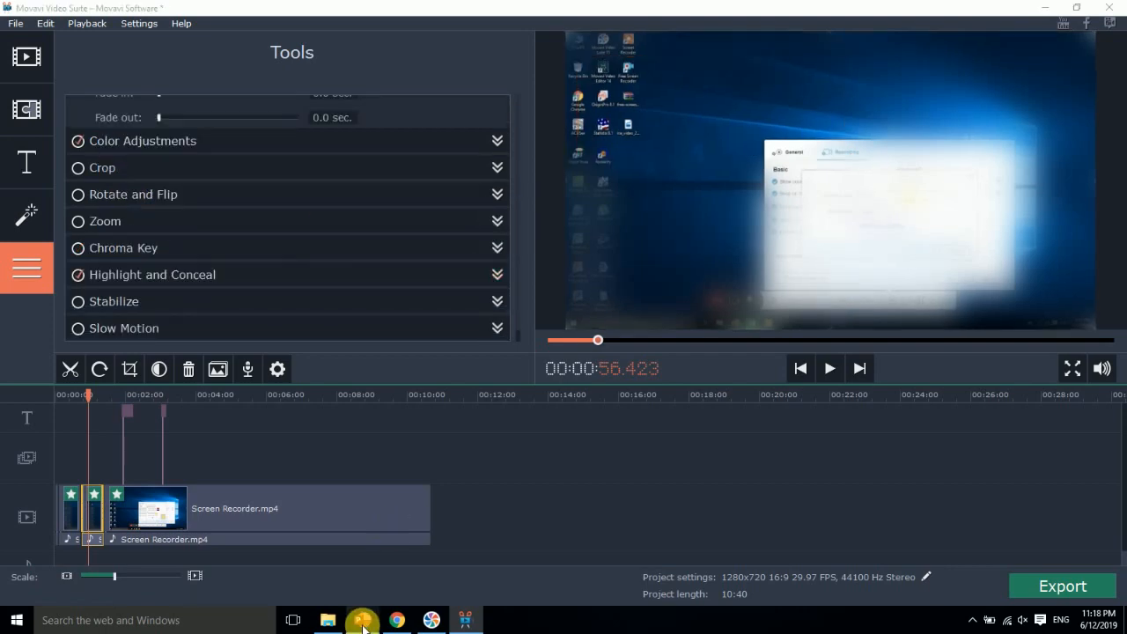
Check the topic list in PowerPoint, return to Movavi and open the Stabilize settings
click(364, 618)
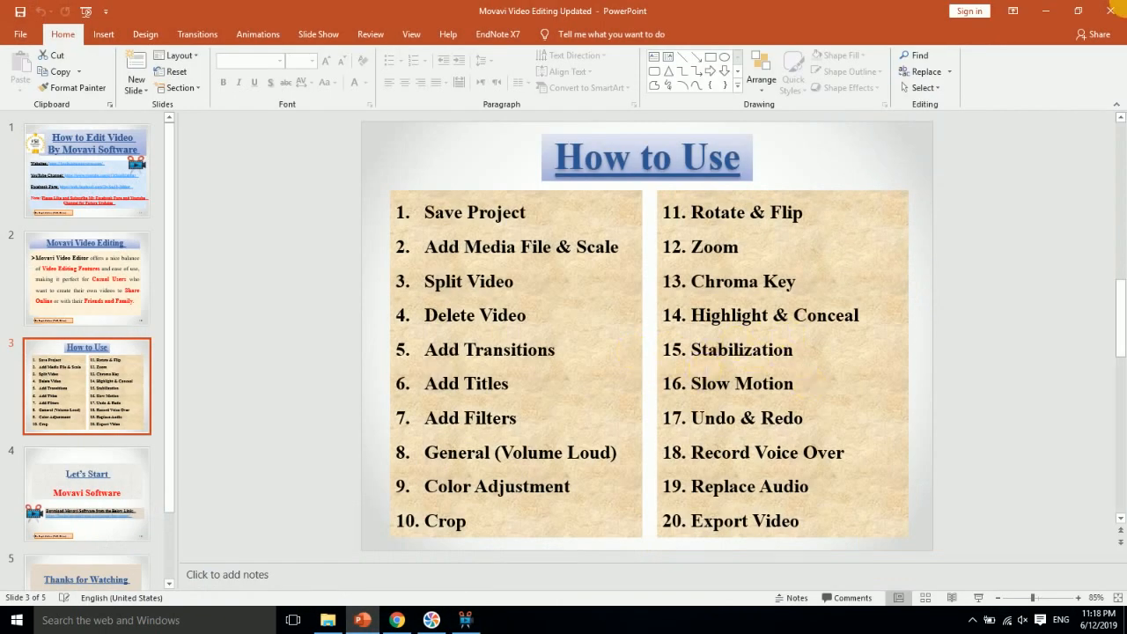
click(1045, 11)
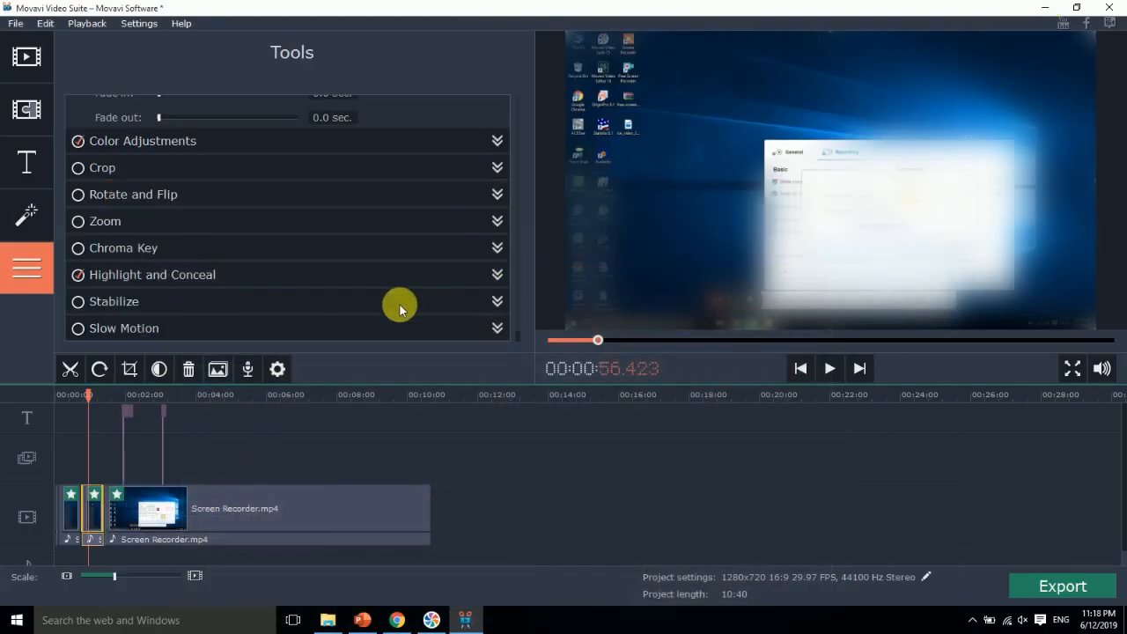
click(119, 303)
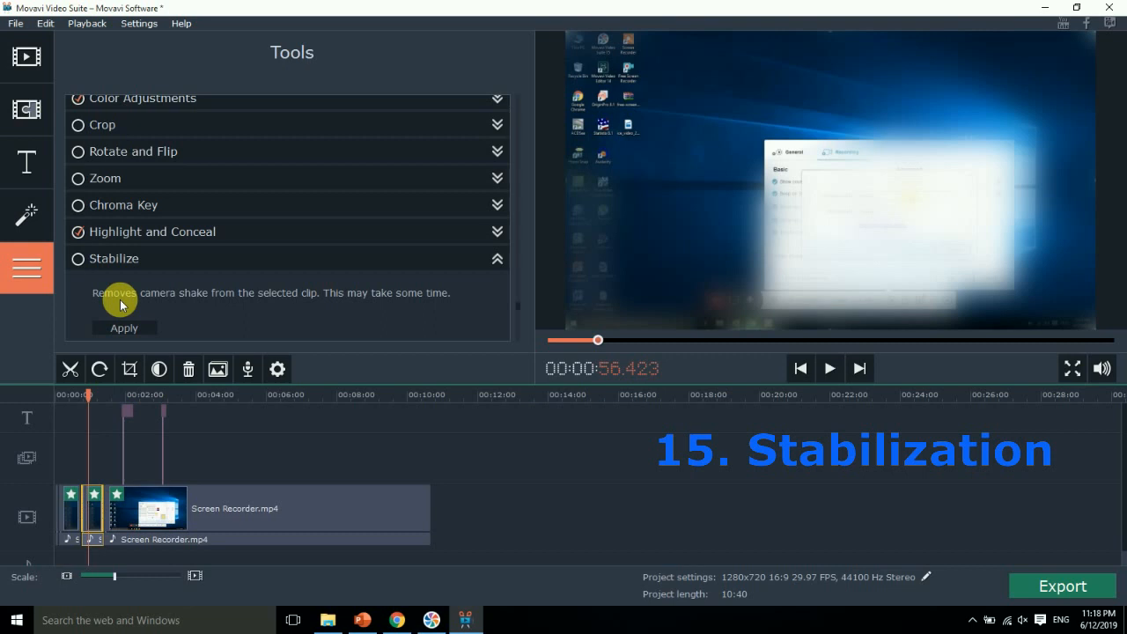
click(113, 258)
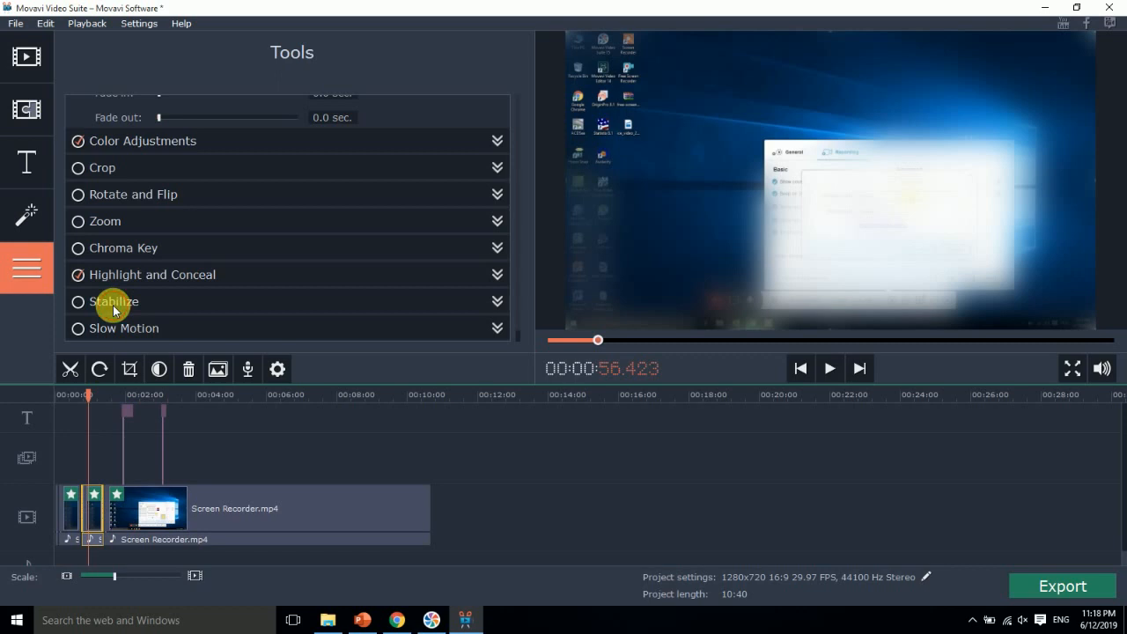
click(112, 303)
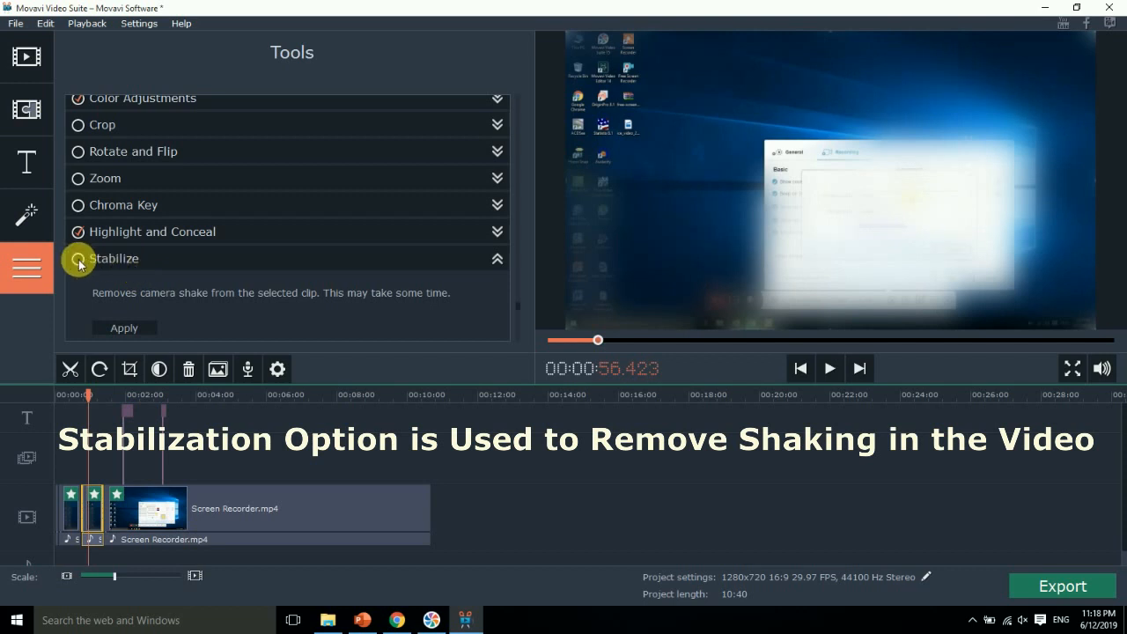
Start stabilizing the long last clip and cancel the process
click(226, 511)
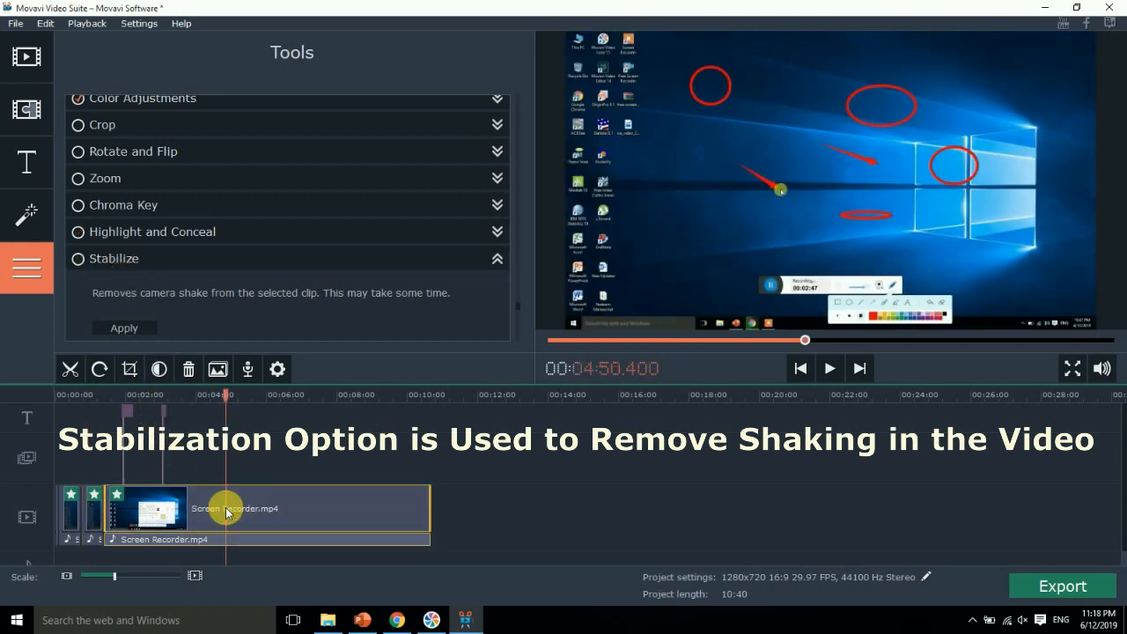
click(122, 328)
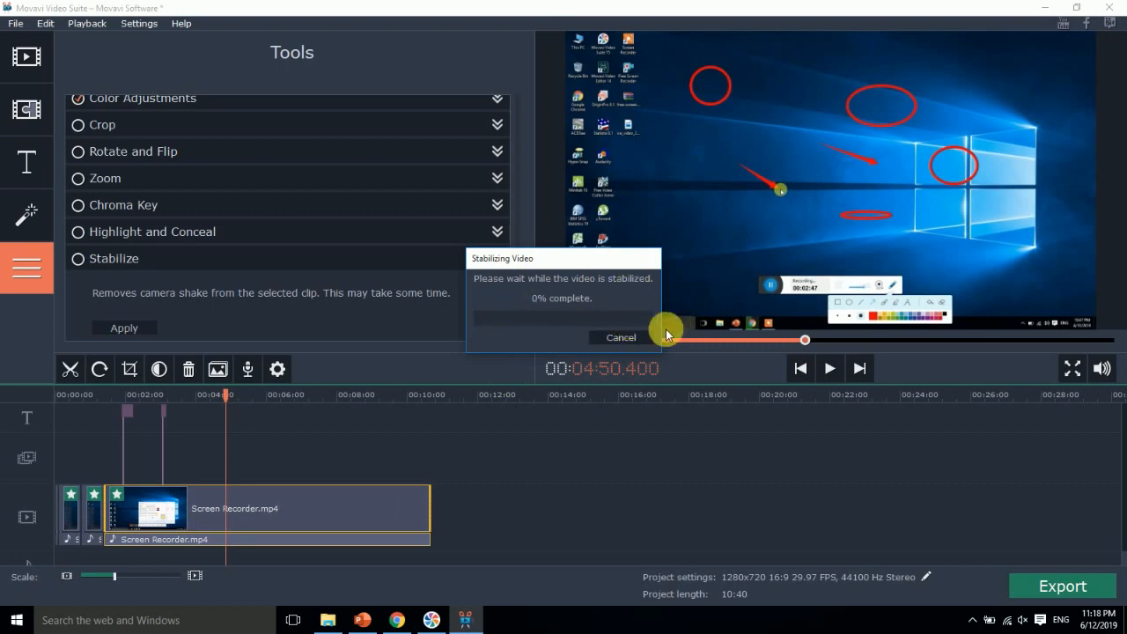
click(631, 340)
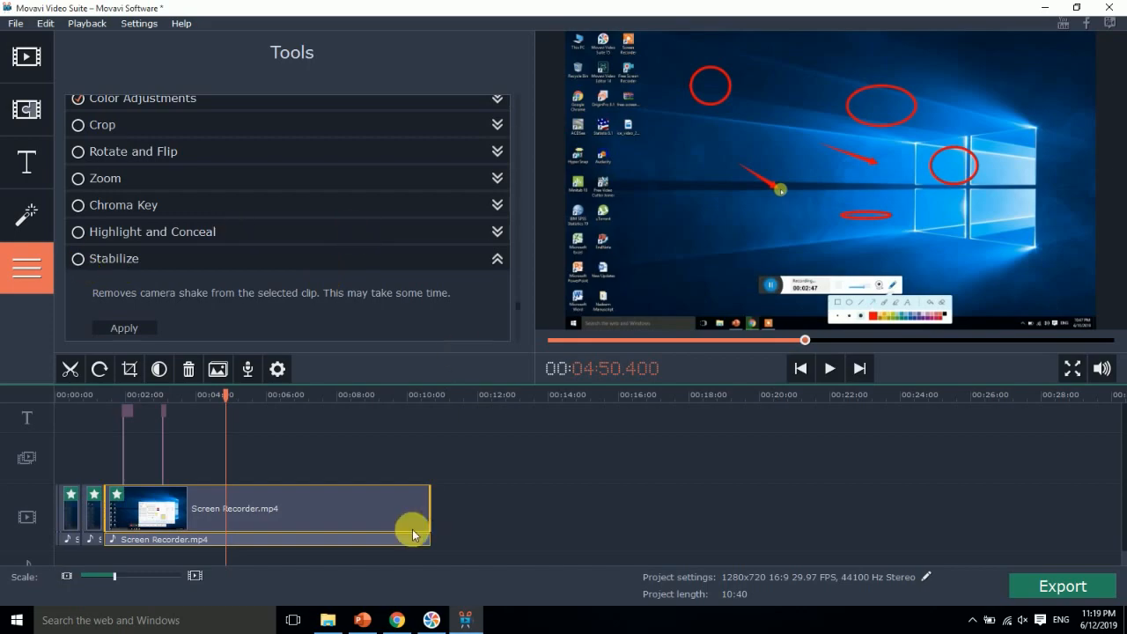
Switch to PowerPoint to check the next topic on the How to Use slide
click(360, 621)
click(361, 621)
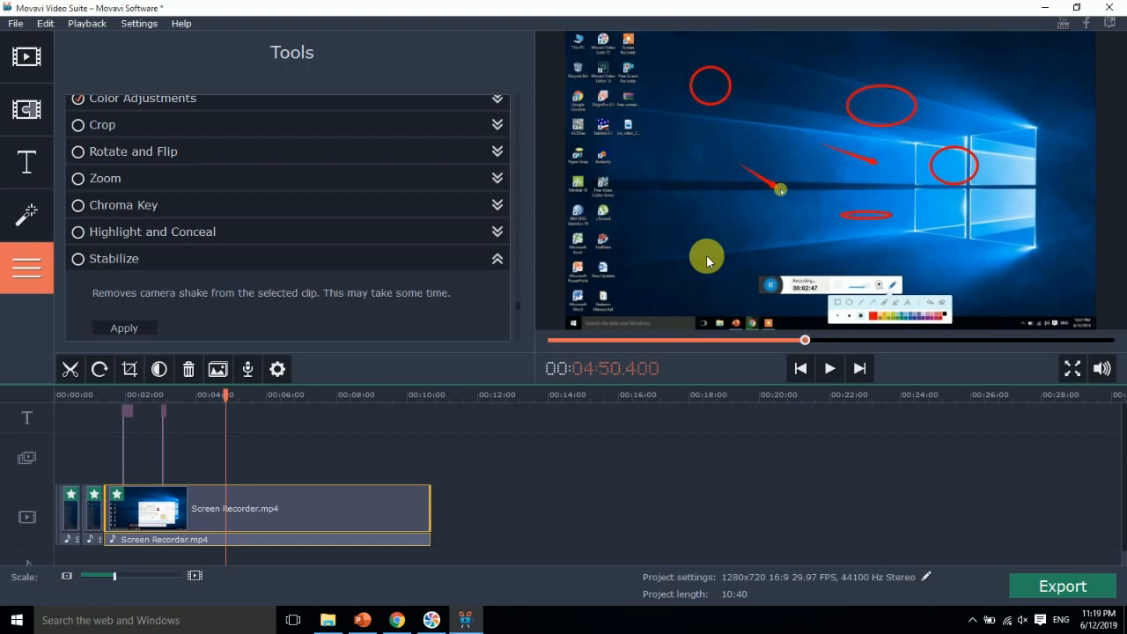
mouse_move(365, 626)
click(364, 622)
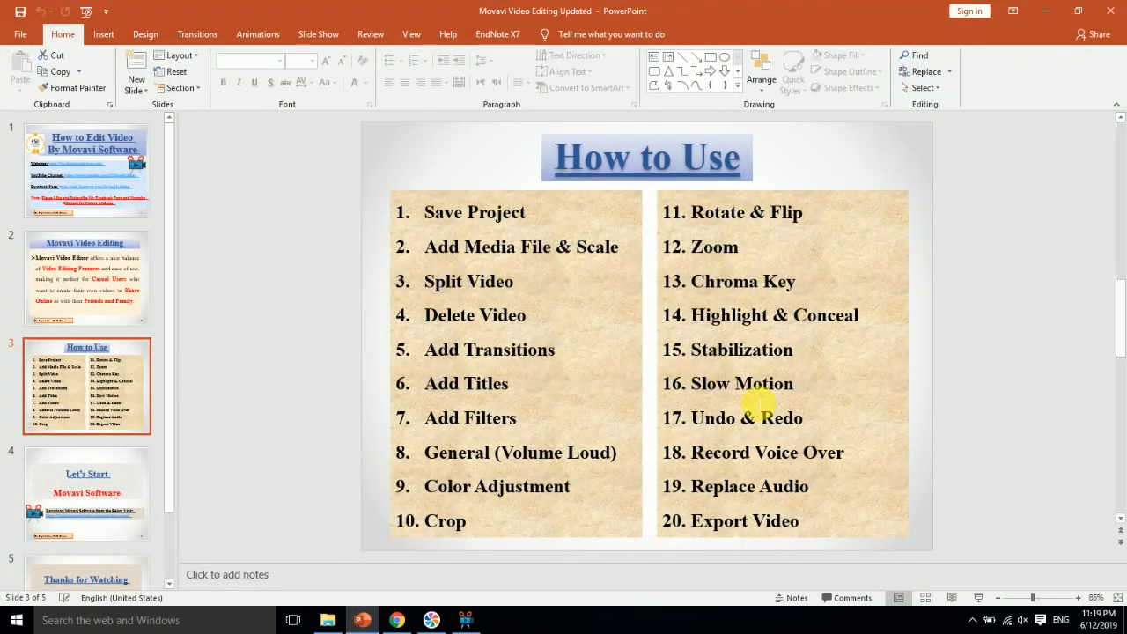
Return to Movavi, close the Stabilize settings and set the long last clip's Slow Motion speed to 46%
click(1045, 10)
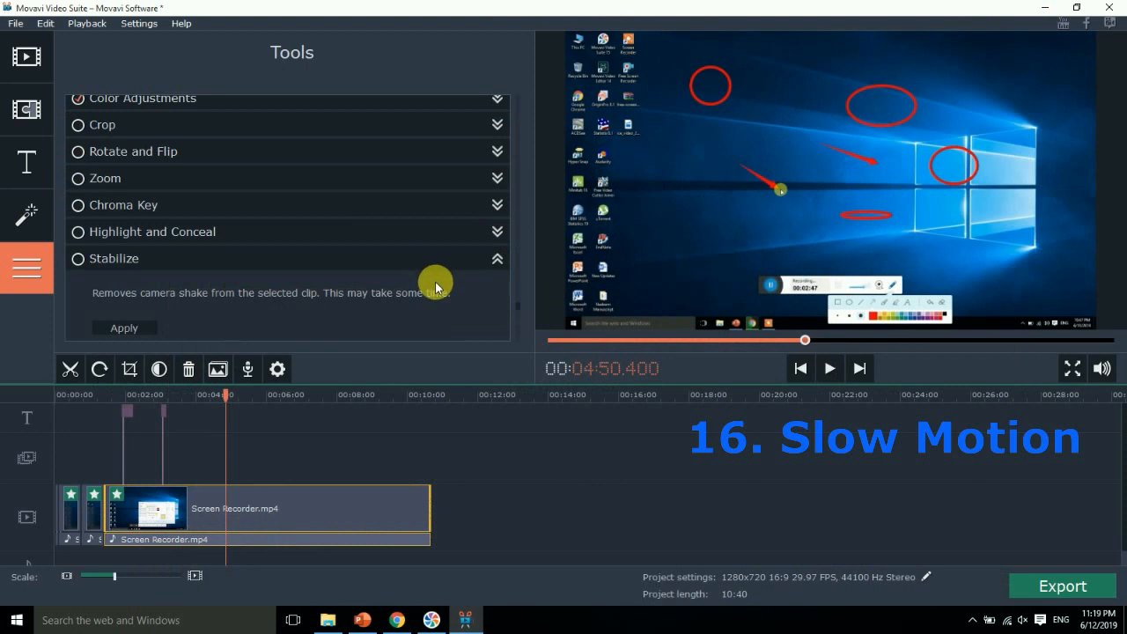
click(497, 260)
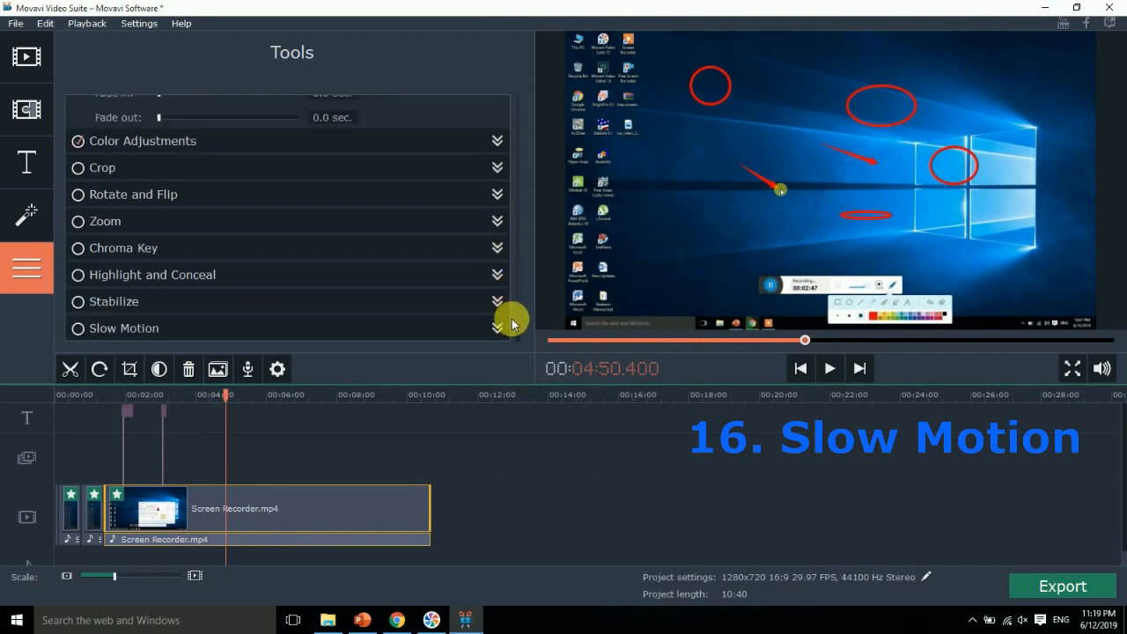
drag(518, 334, 518, 333)
scroll(518, 333, down, 1)
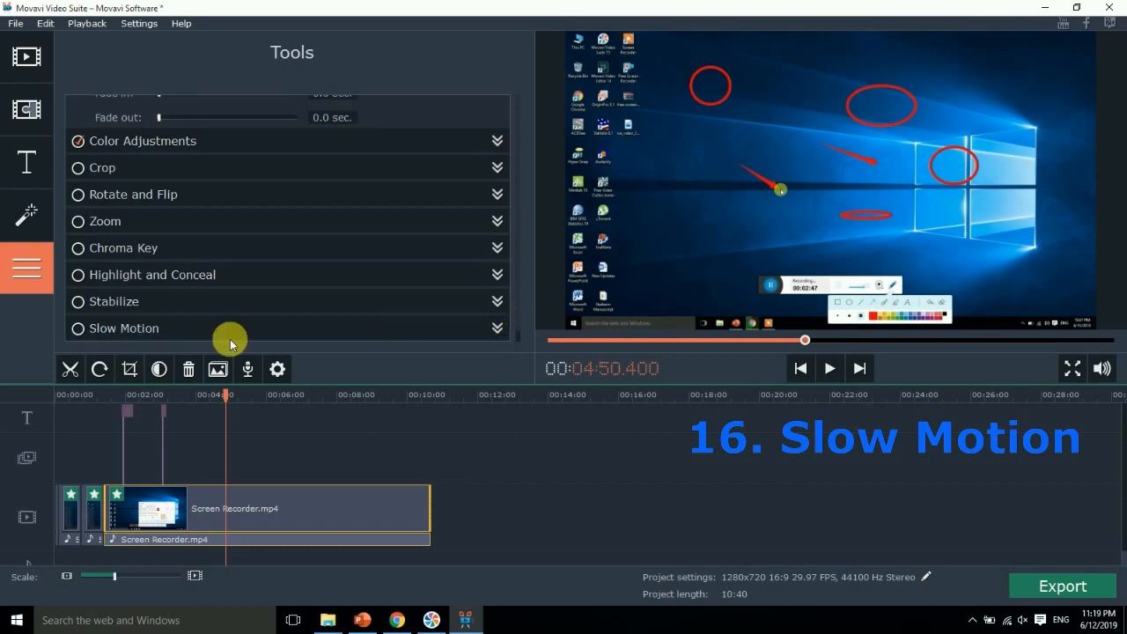
click(141, 328)
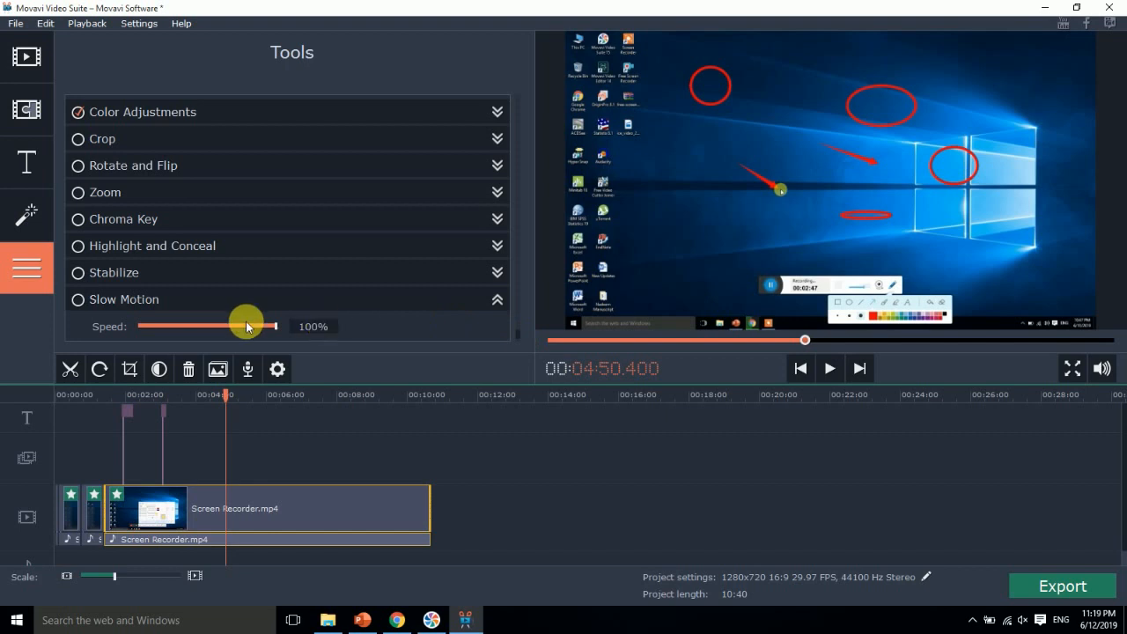
drag(275, 326, 193, 330)
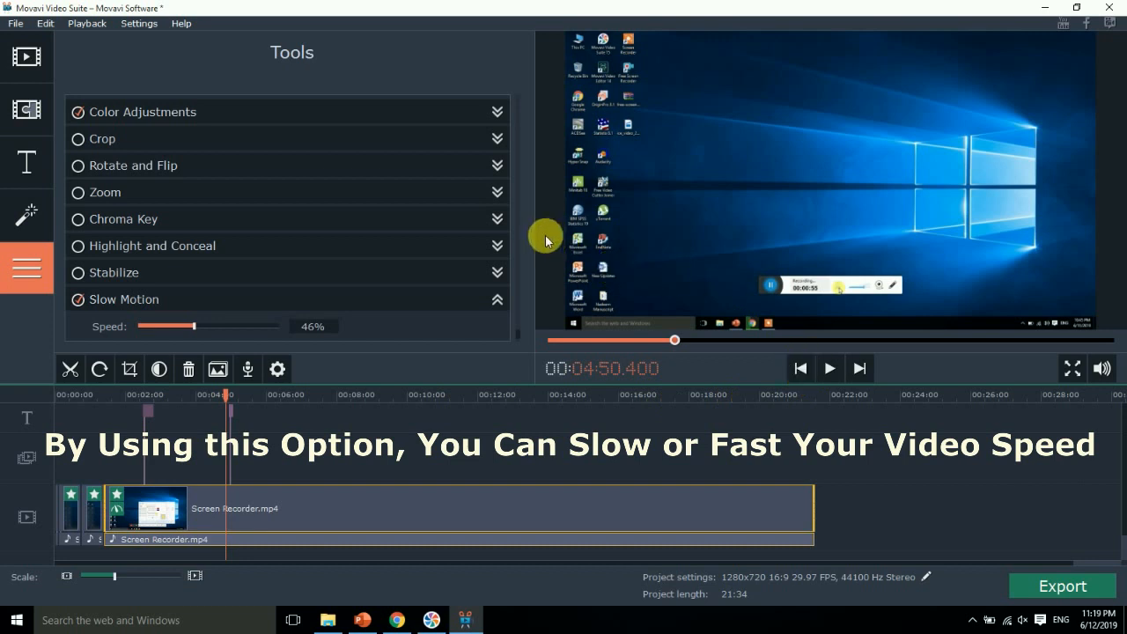
Set the long last clip's Slow Motion speed to 100%, check the next topic in PowerPoint and return to Movavi
scroll(511, 337, down, 1)
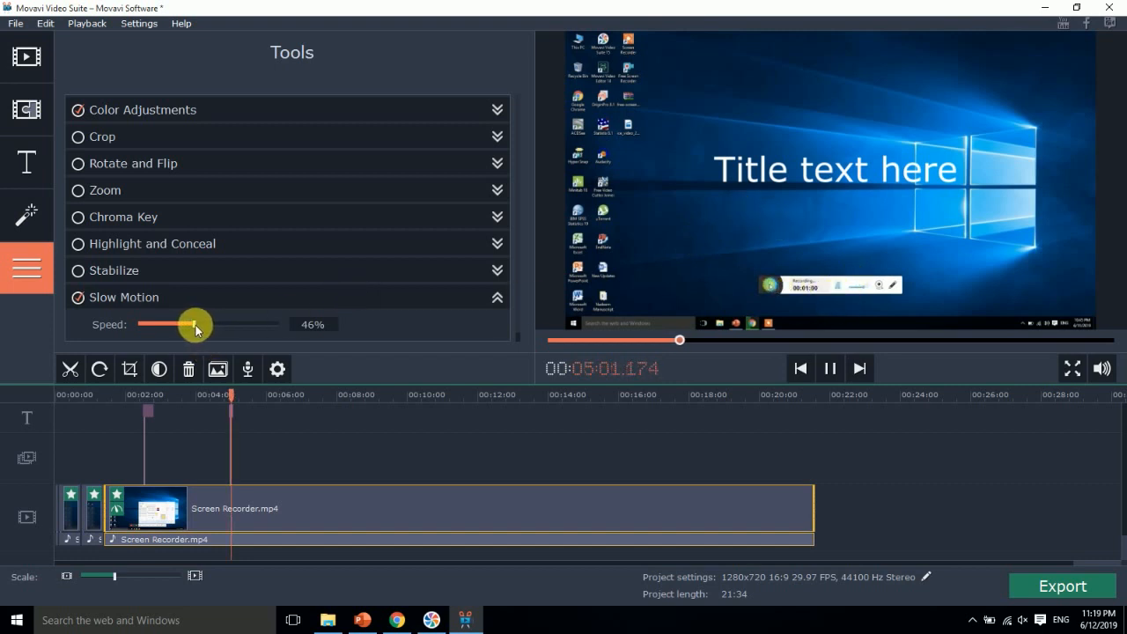
drag(195, 324, 287, 326)
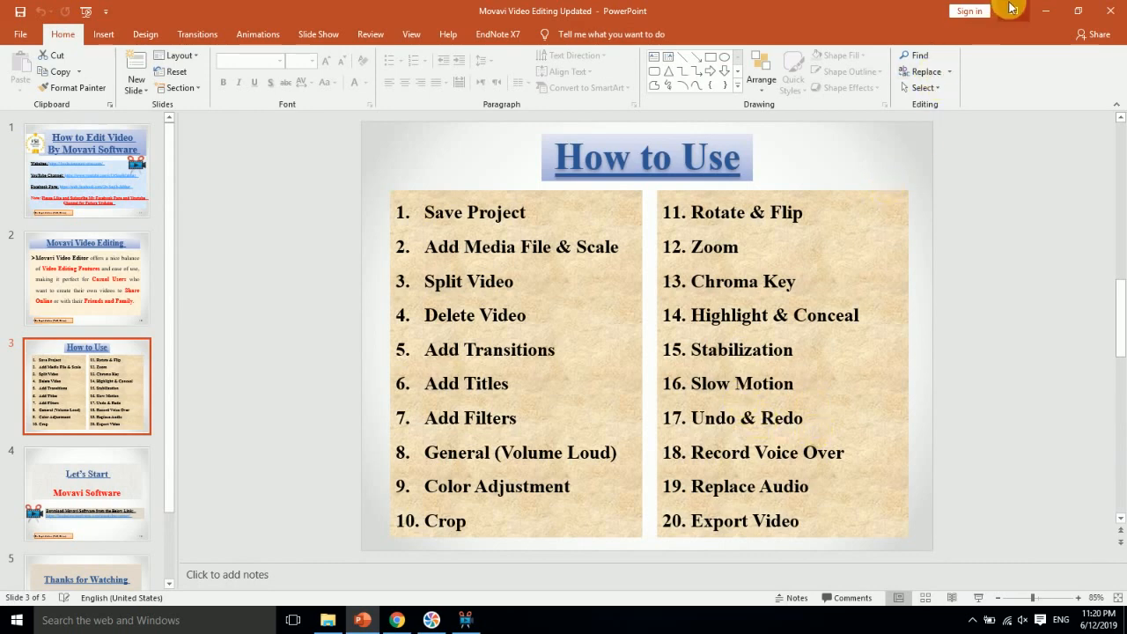
click(1048, 12)
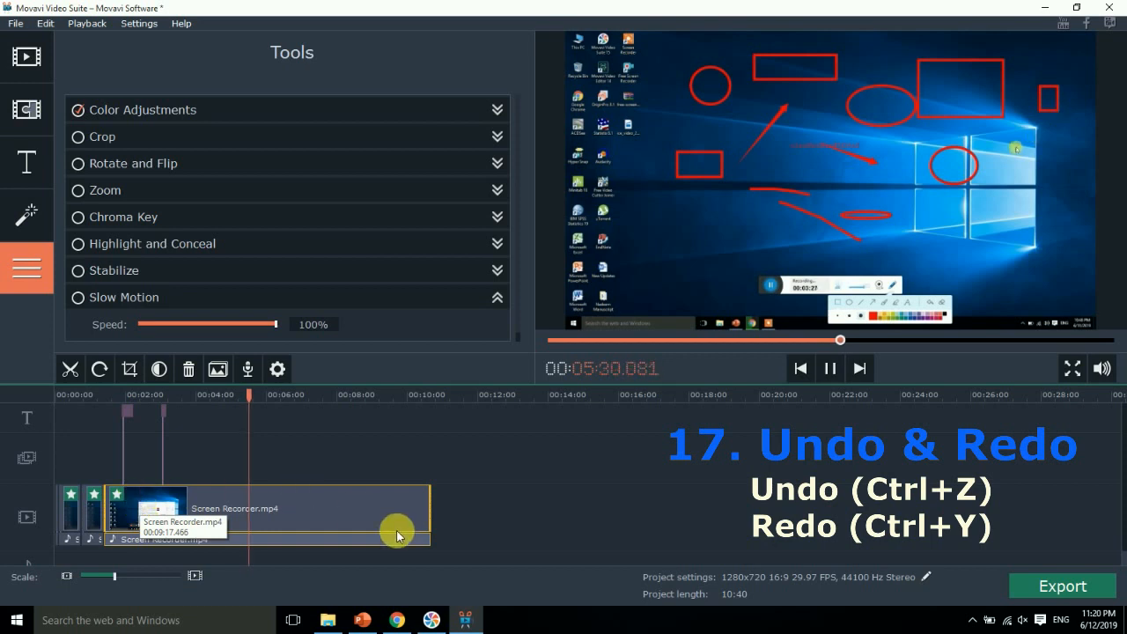
Undo the last Slow Motion speed changes on the long clip, alternating undo with redo and ending on an undo
key(ctrl+z)
key(ctrl+z)
key(ctrl+z)
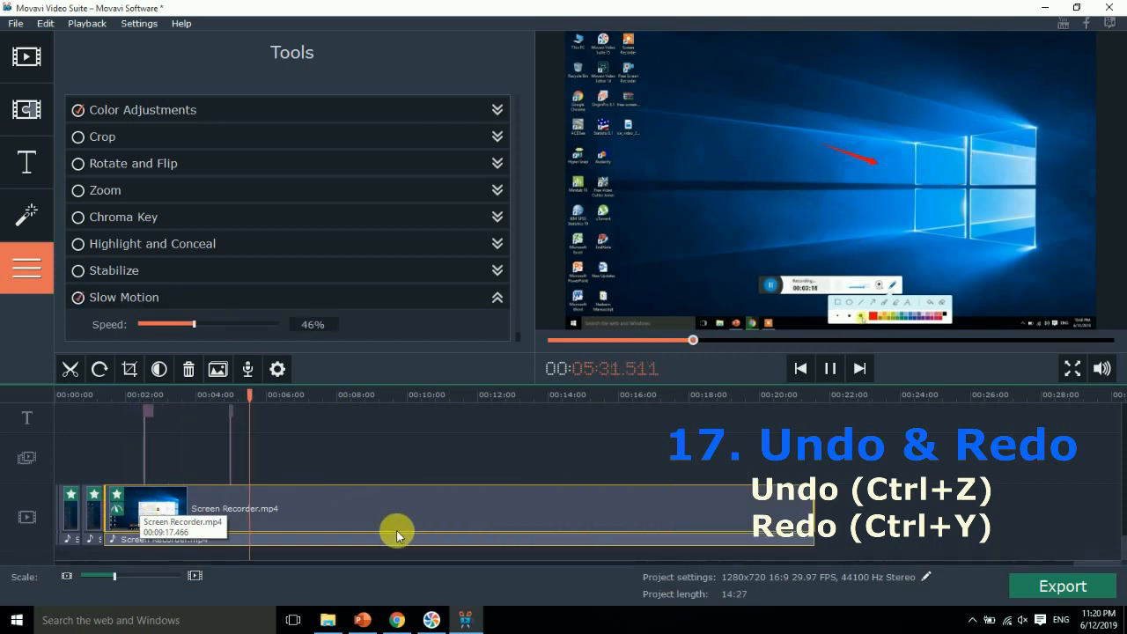
key(ctrl+y)
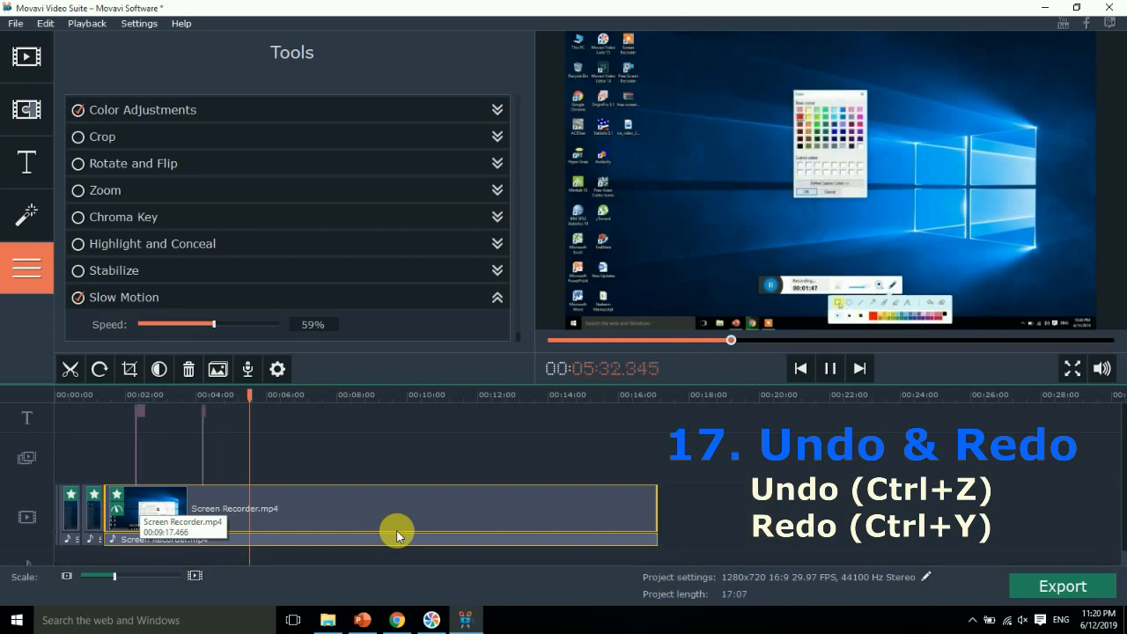
key(ctrl+z)
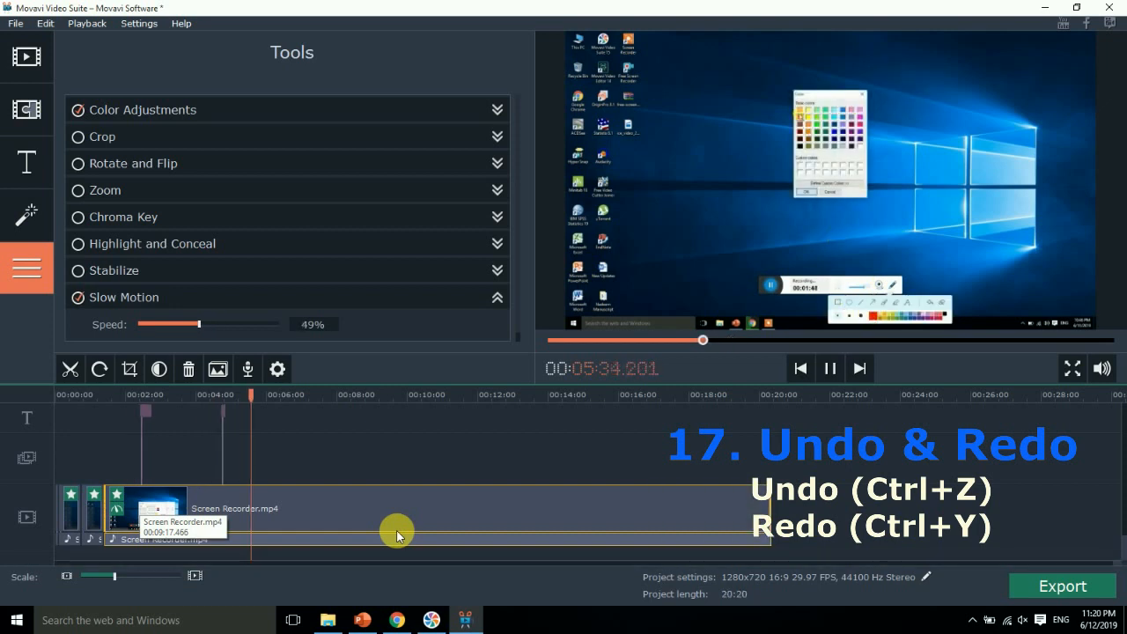
key(ctrl+z)
key(ctrl+y)
key(ctrl+y)
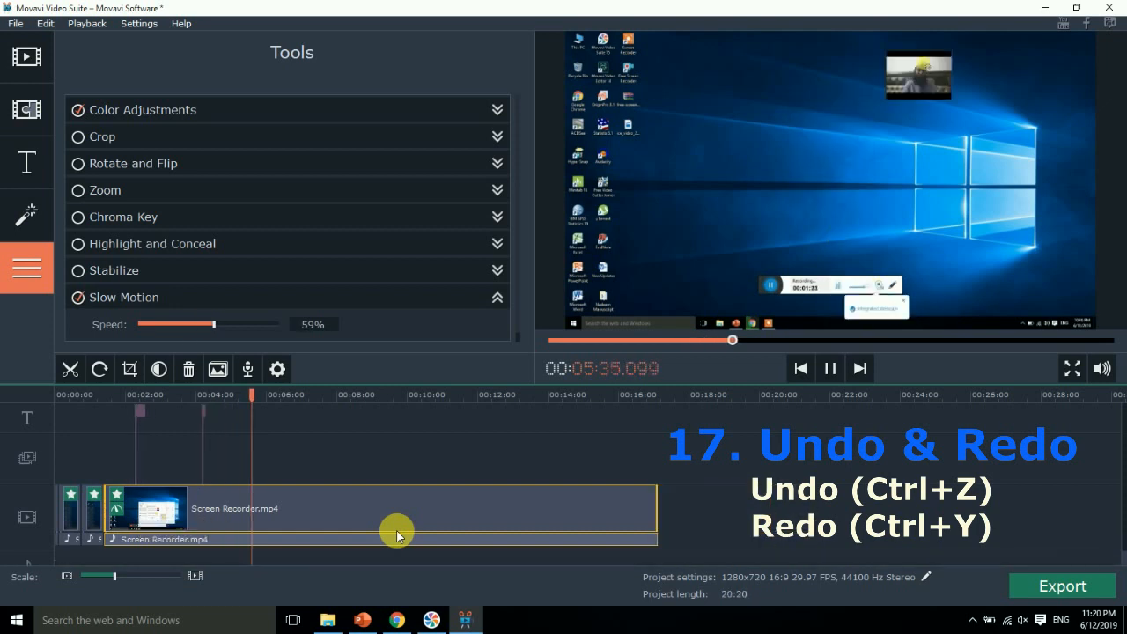
key(ctrl+z)
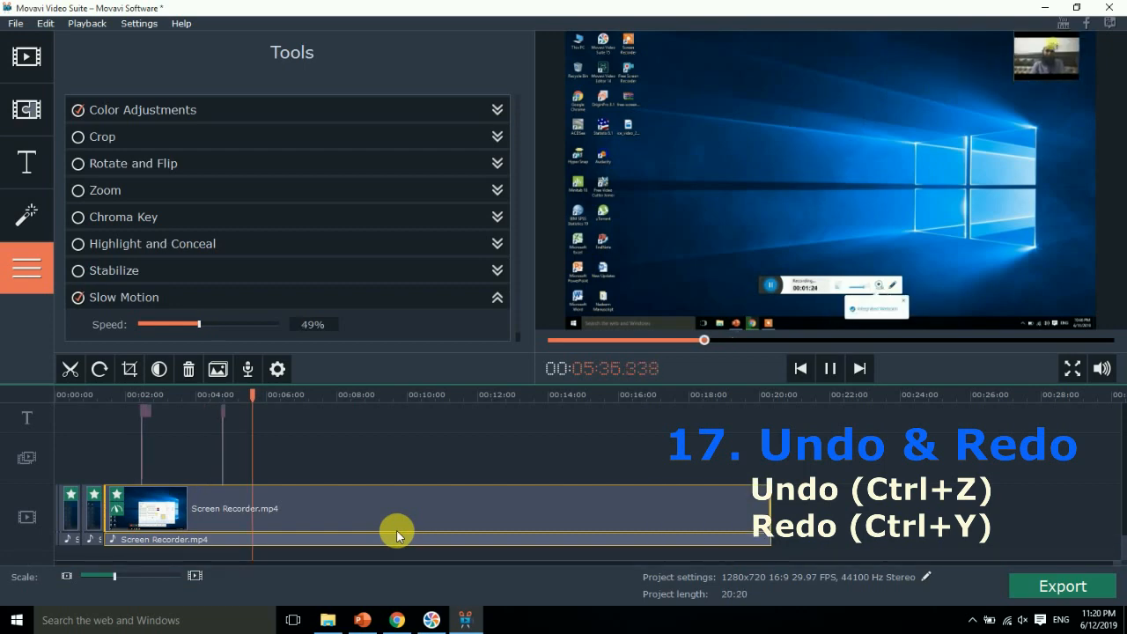
Check the next topic on the How to Use slide in PowerPoint, return to Movavi and pause the playback
click(359, 622)
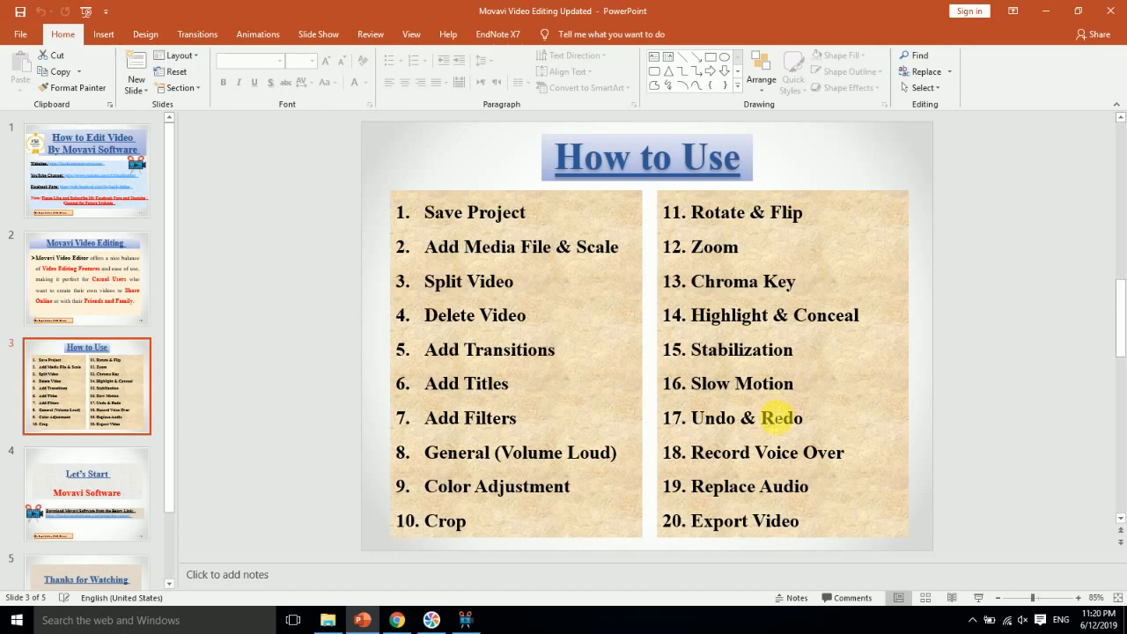
click(1043, 12)
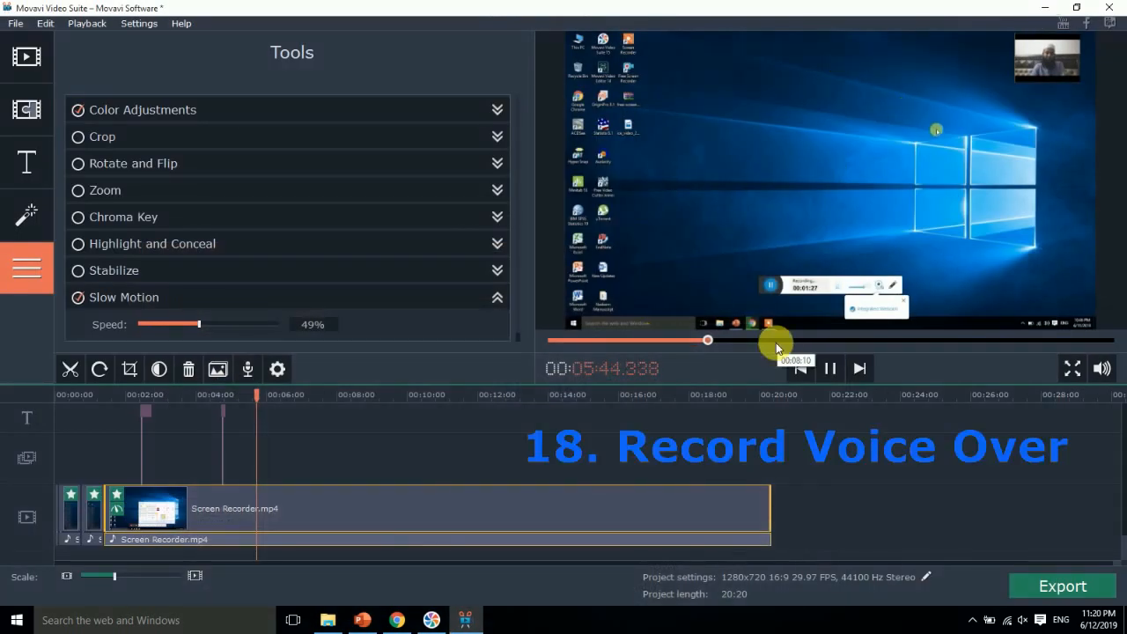
click(828, 370)
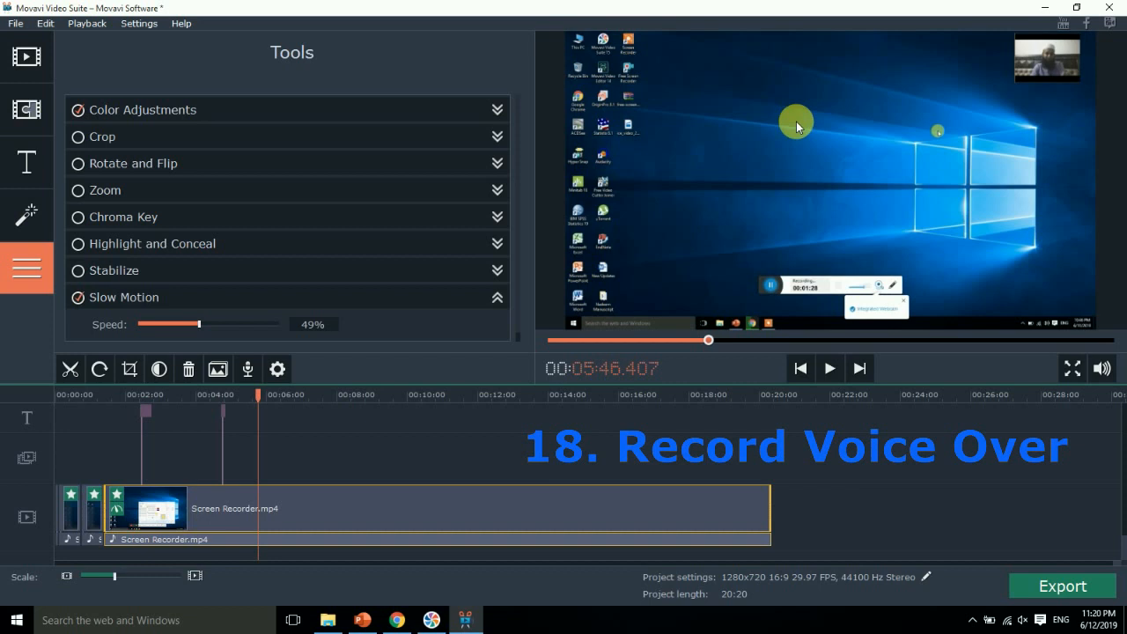
Open the audio recording settings, choose the Jack Mic (Realtek High Definition Audio) device and set the quality to 48 kHz, stereo, 16-bit
click(250, 370)
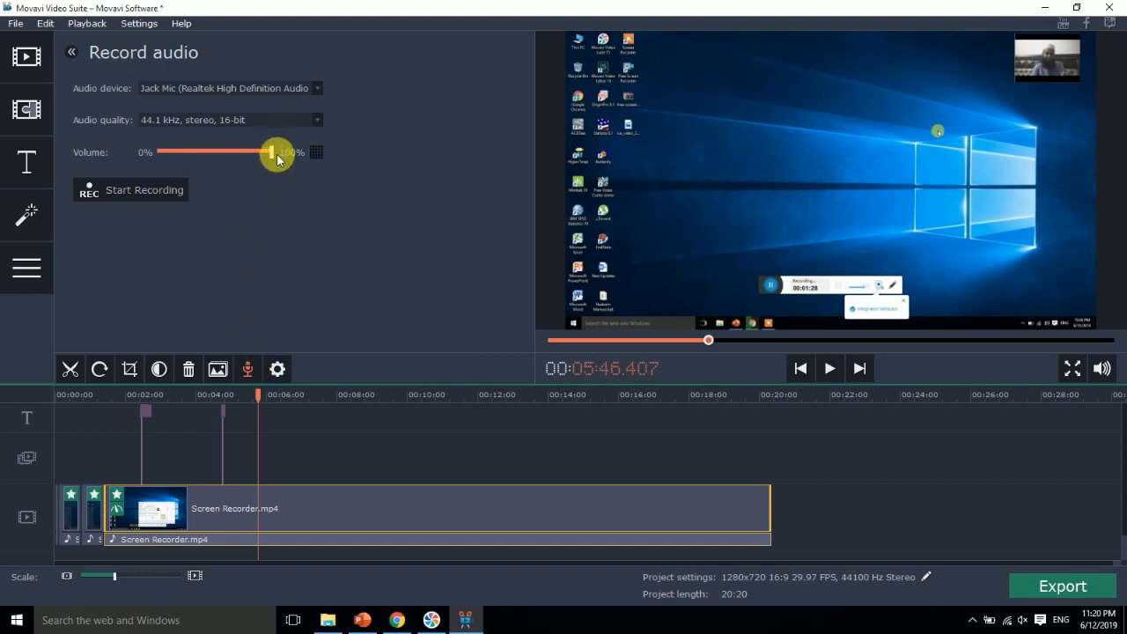
click(186, 89)
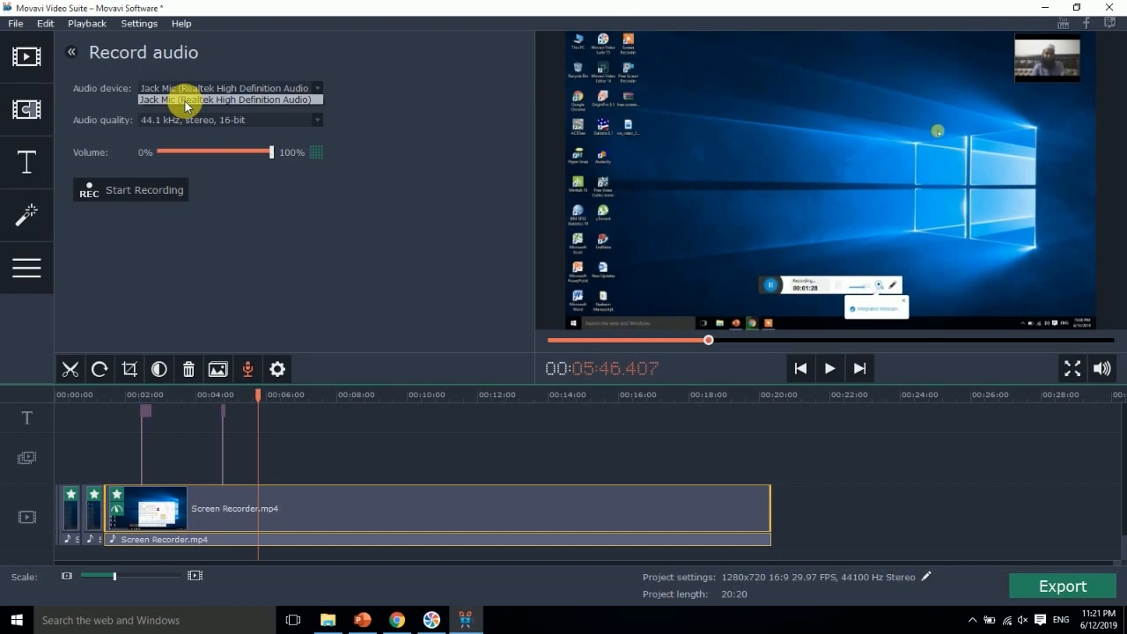
click(185, 102)
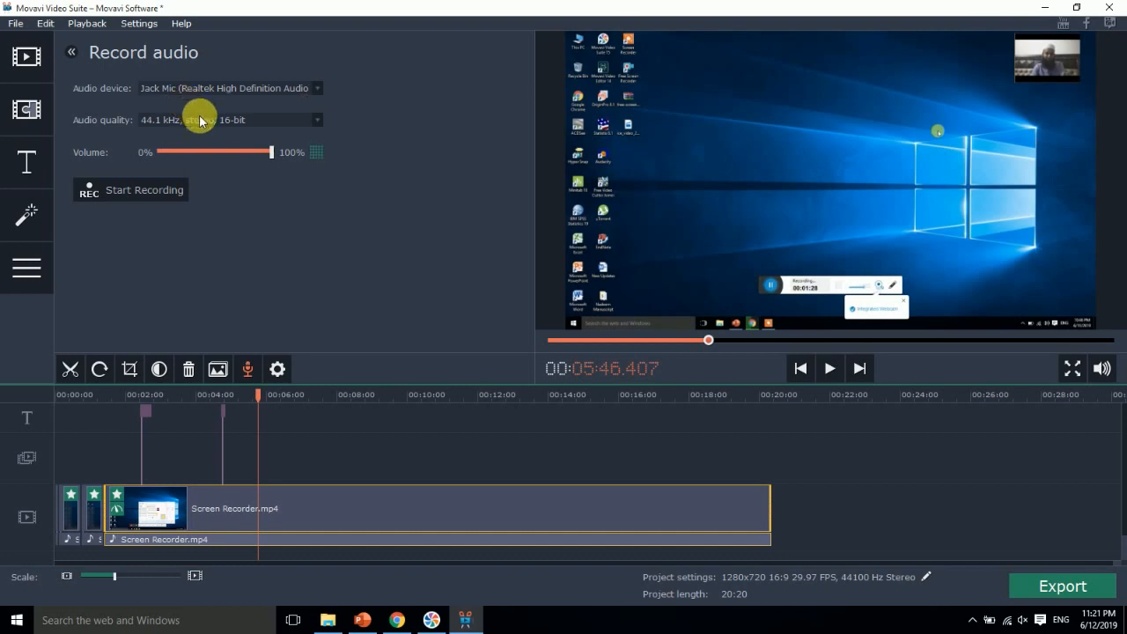
click(199, 120)
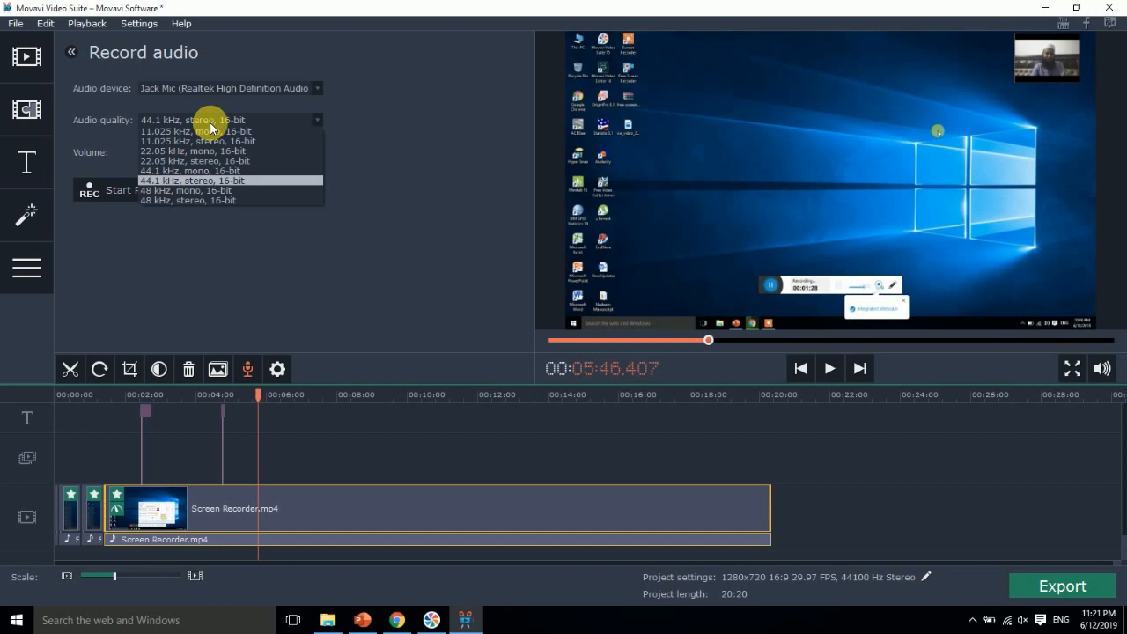
click(193, 201)
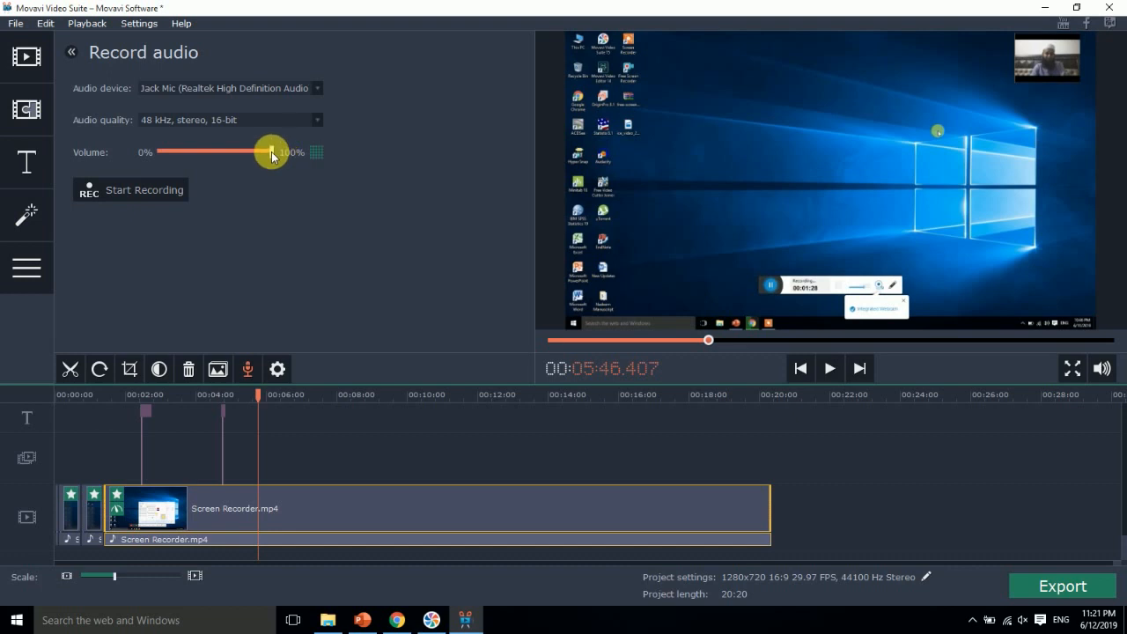
Record two short voice-overs on the timeline, one starting at about 05:46 and another at 10:18
click(168, 184)
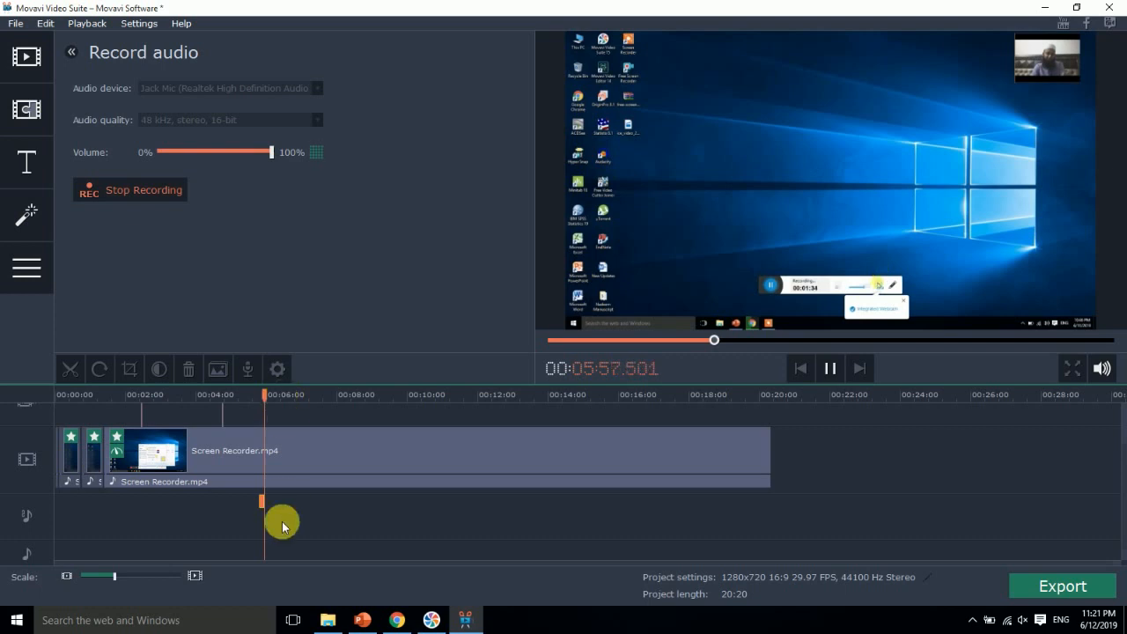
click(165, 195)
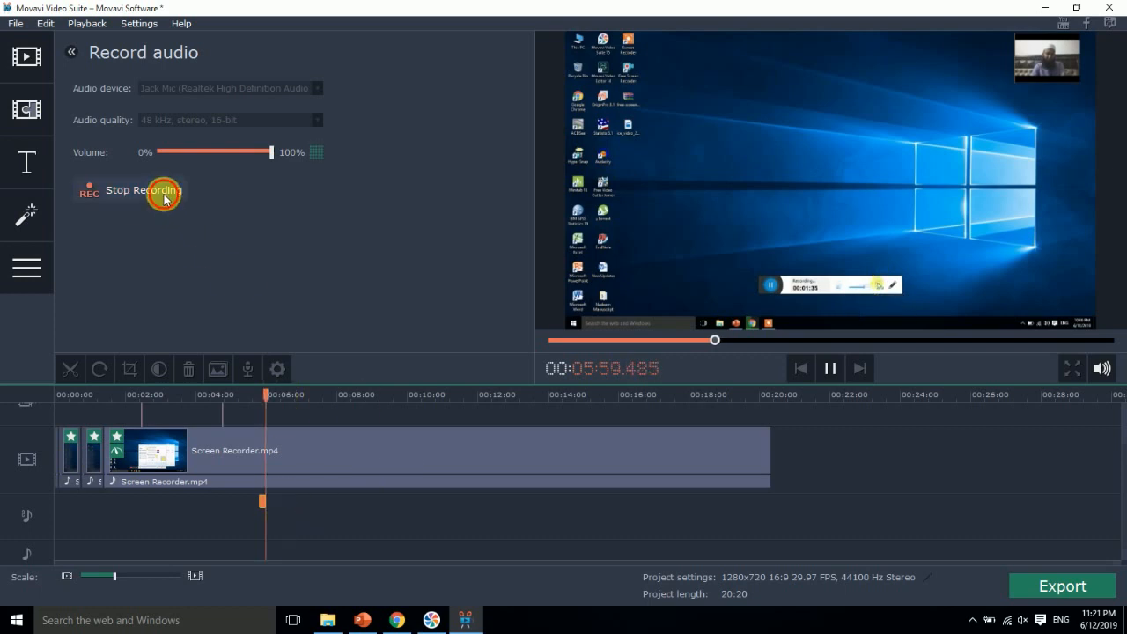
mouse_move(262, 395)
mouse_down()
mouse_move(264, 410)
mouse_move(419, 411)
mouse_up()
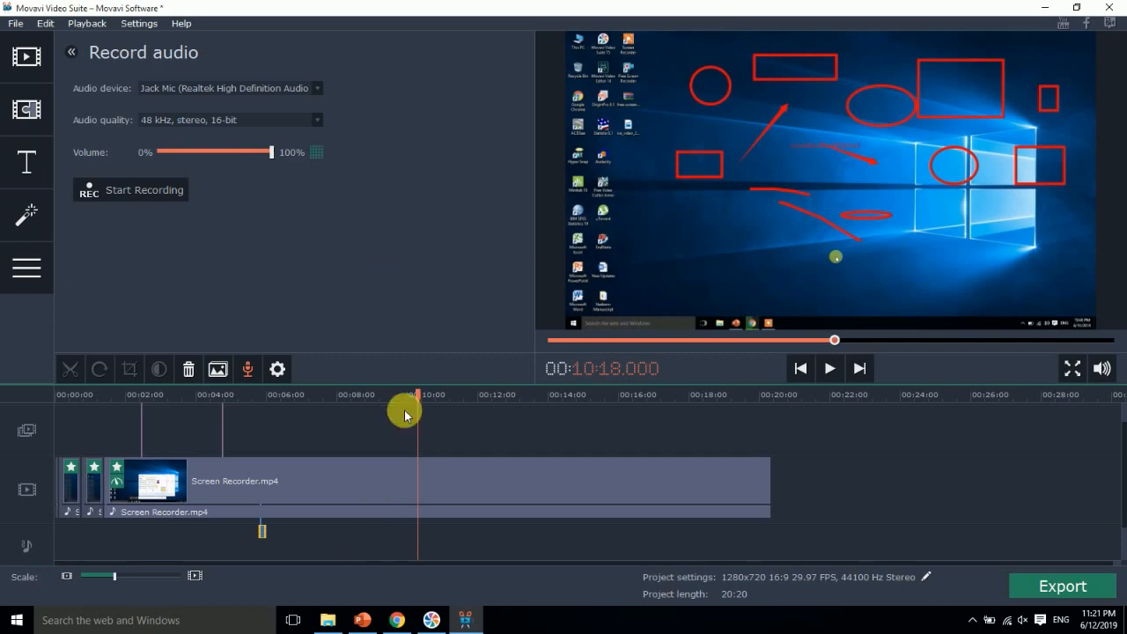
click(163, 196)
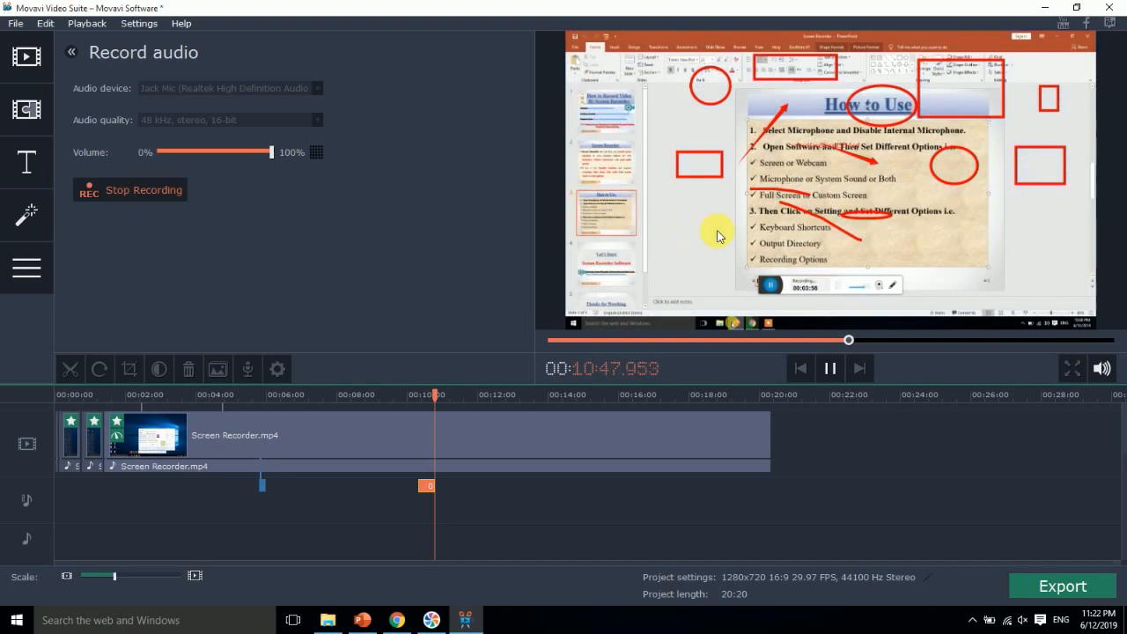
click(164, 185)
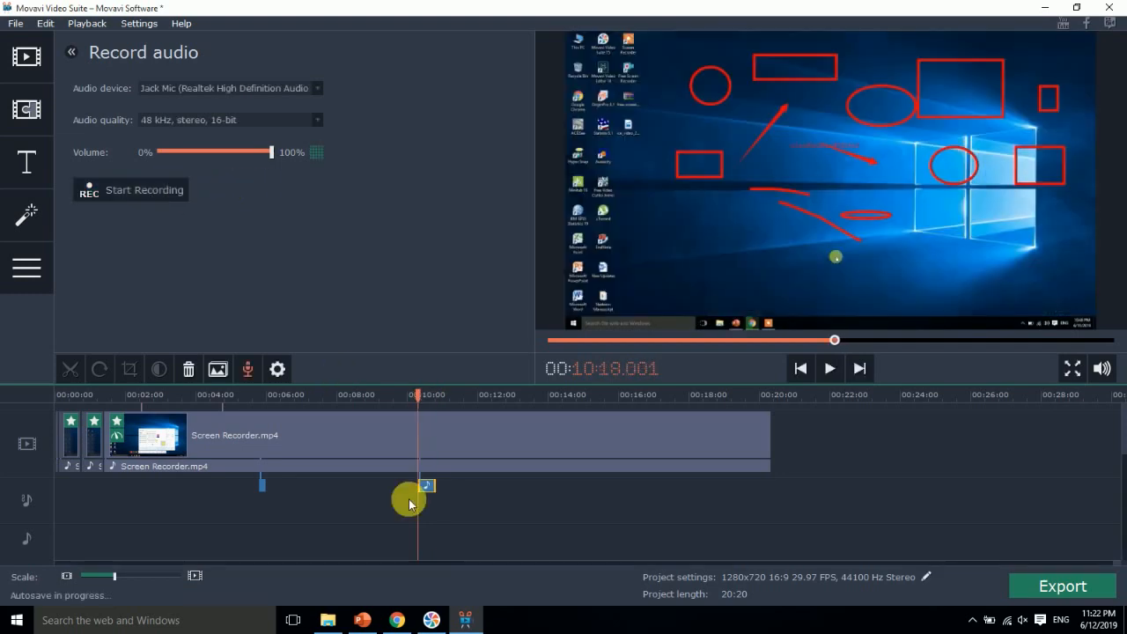
Check the next topic in PowerPoint, return to Movavi and delete the original audio track of the long last clip
click(362, 620)
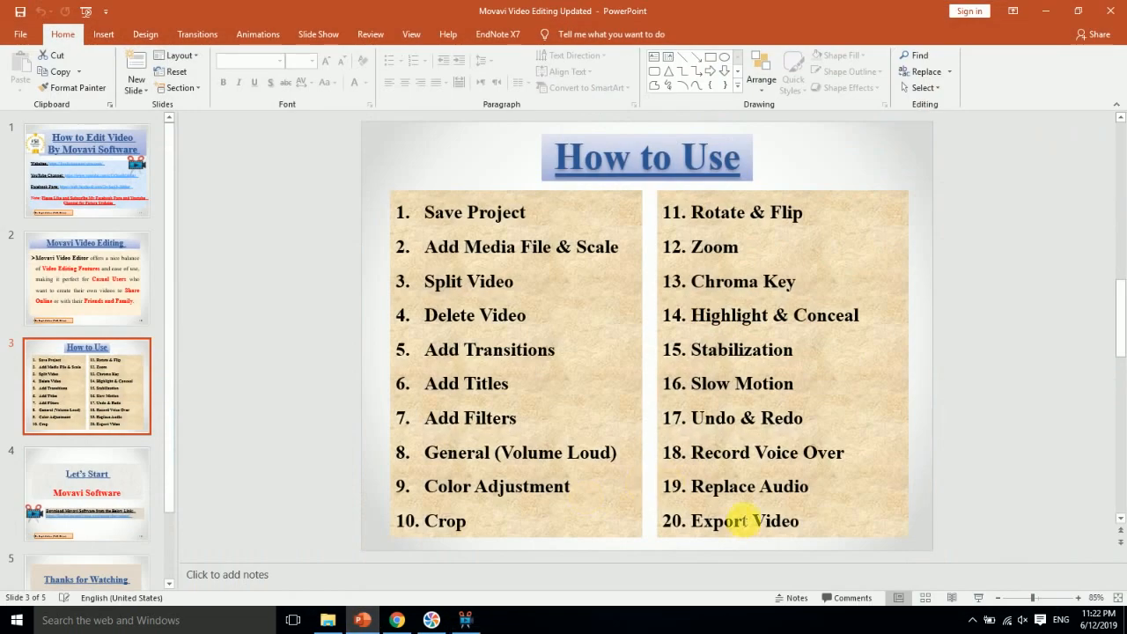
click(362, 619)
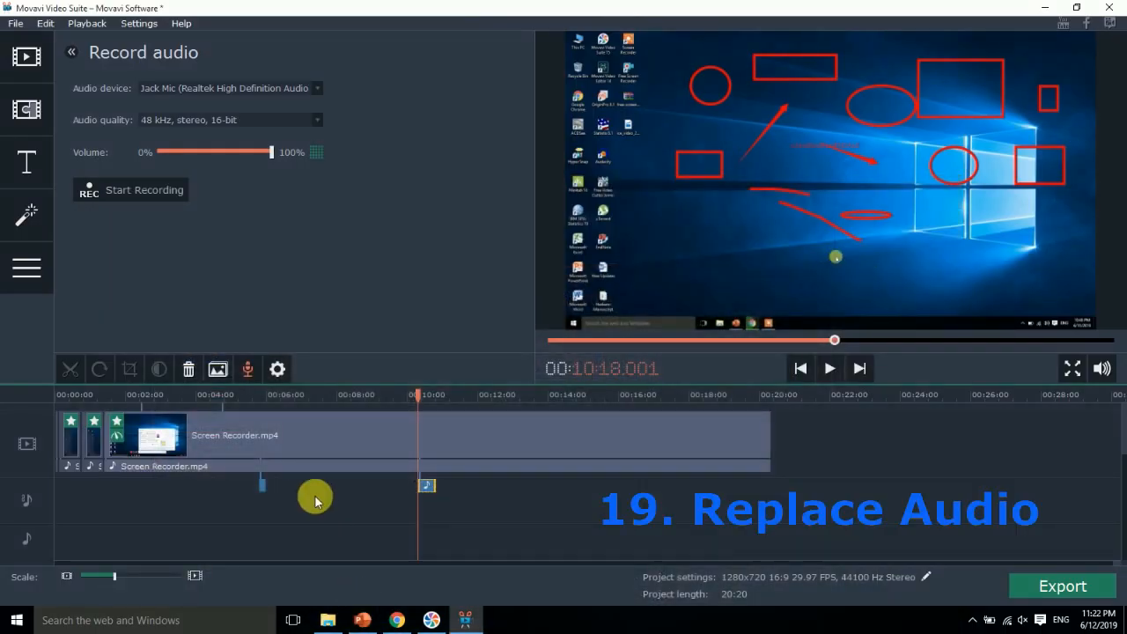
click(321, 438)
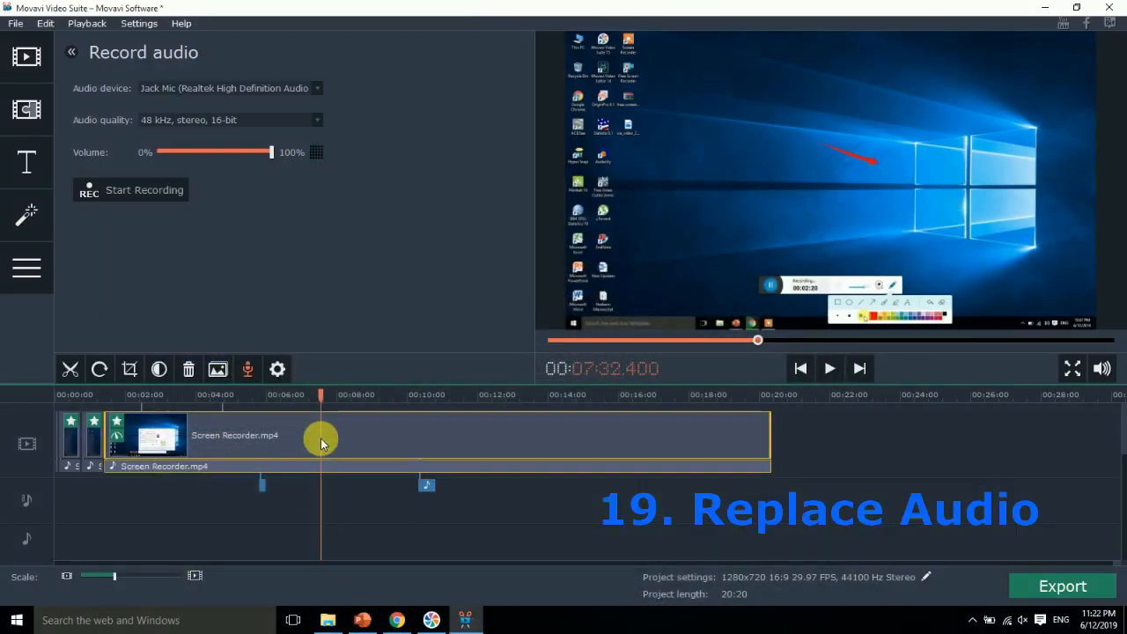
click(256, 466)
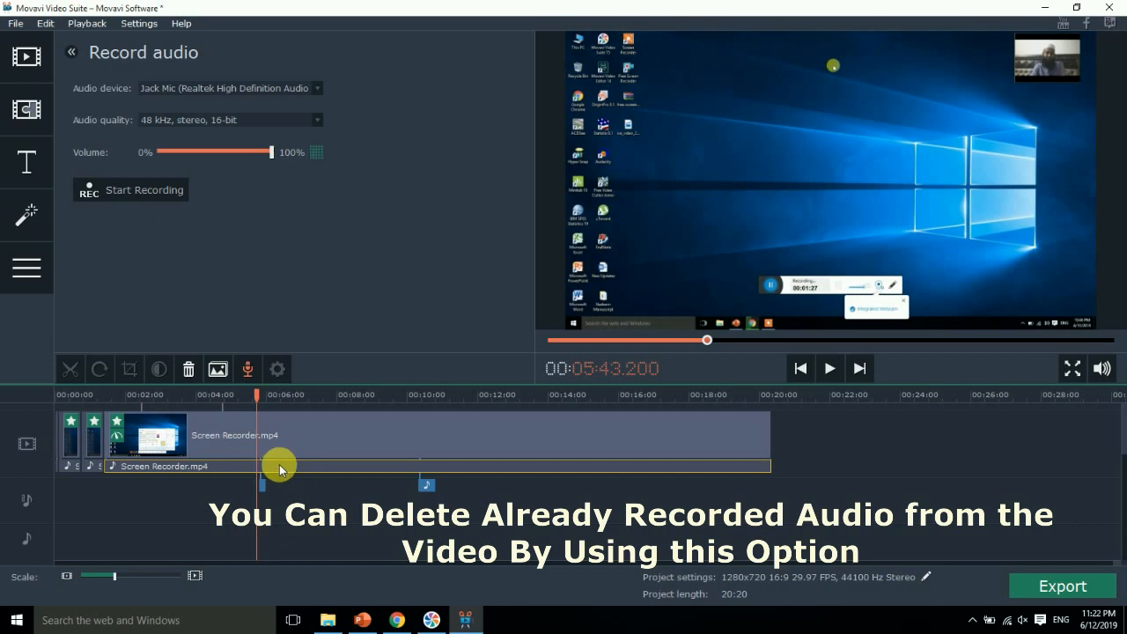
click(193, 465)
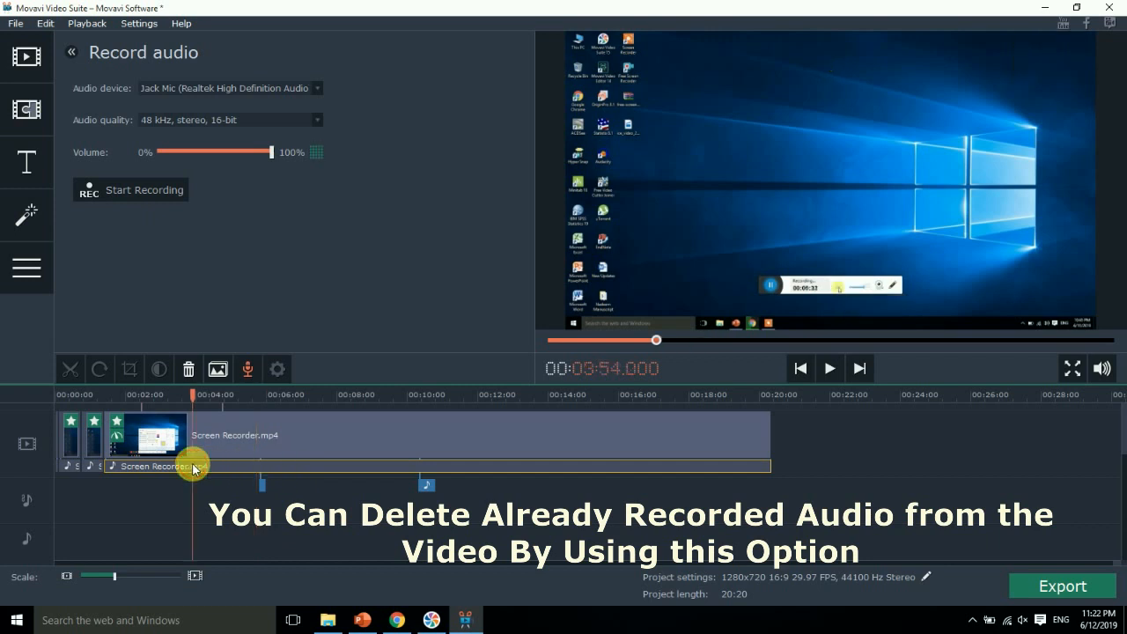
click(188, 370)
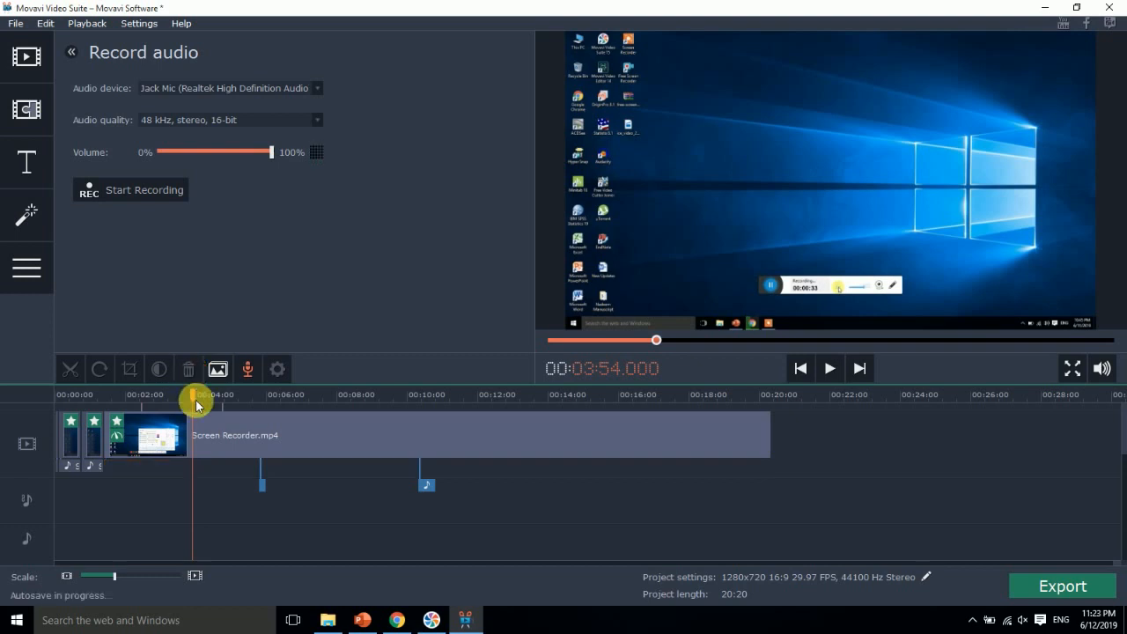
Record a replacement voice-over of about 23 seconds from the start of the long last clip at 01:25
click(381, 426)
drag(382, 397, 107, 389)
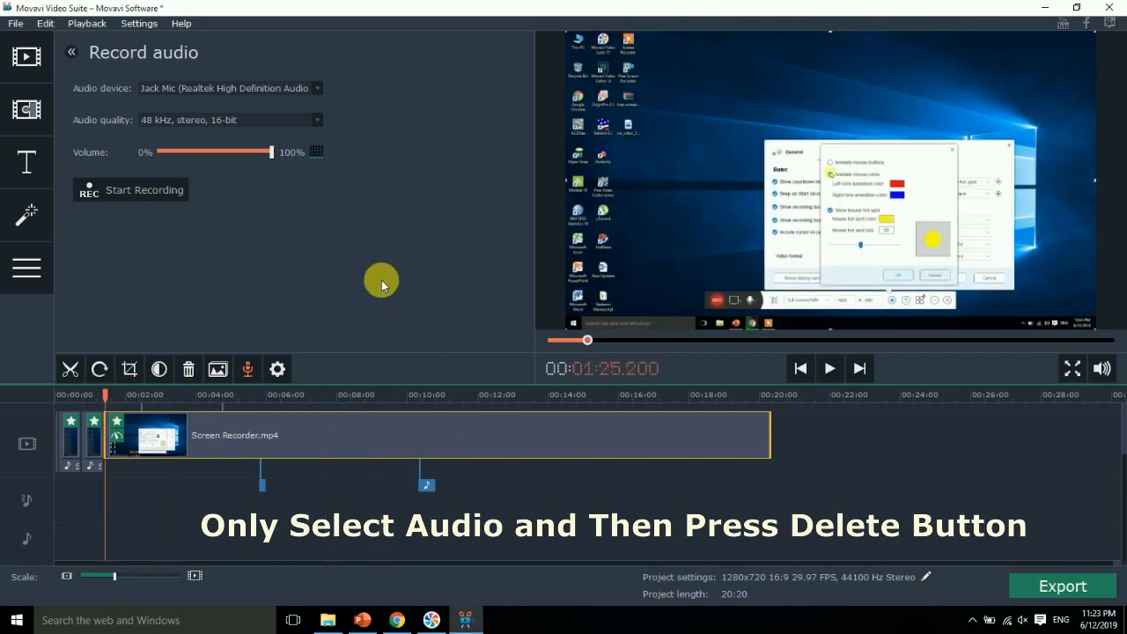
click(162, 190)
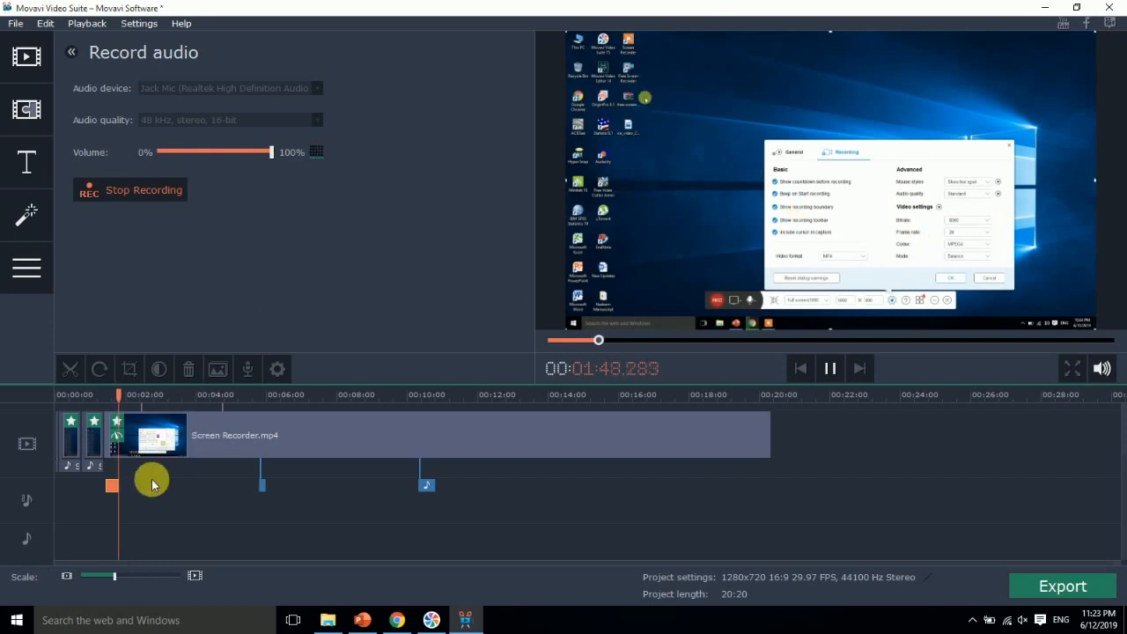
click(137, 196)
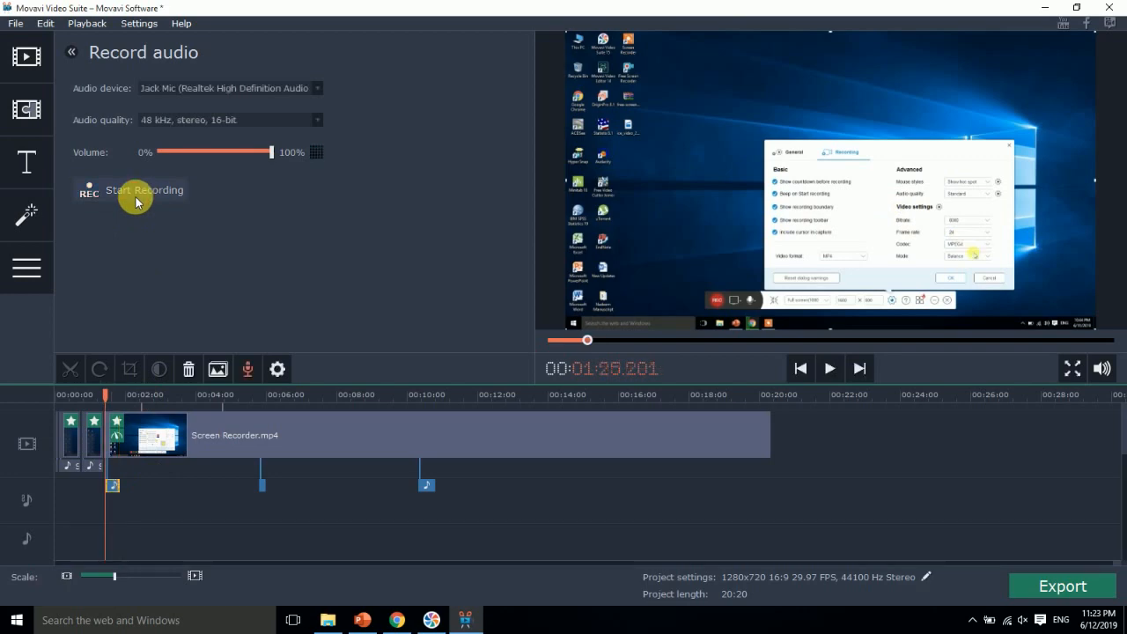
Check the topic list in PowerPoint, return to Movavi and undo the voice-overs, the audio deletion and the lengthening of the long last clip
click(359, 620)
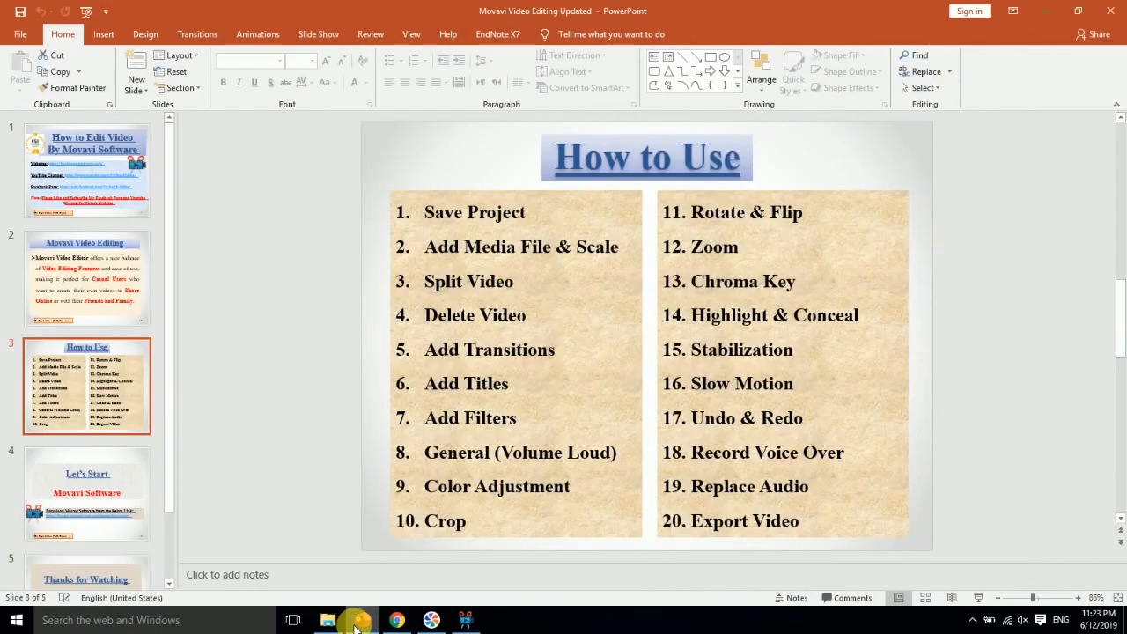
click(359, 620)
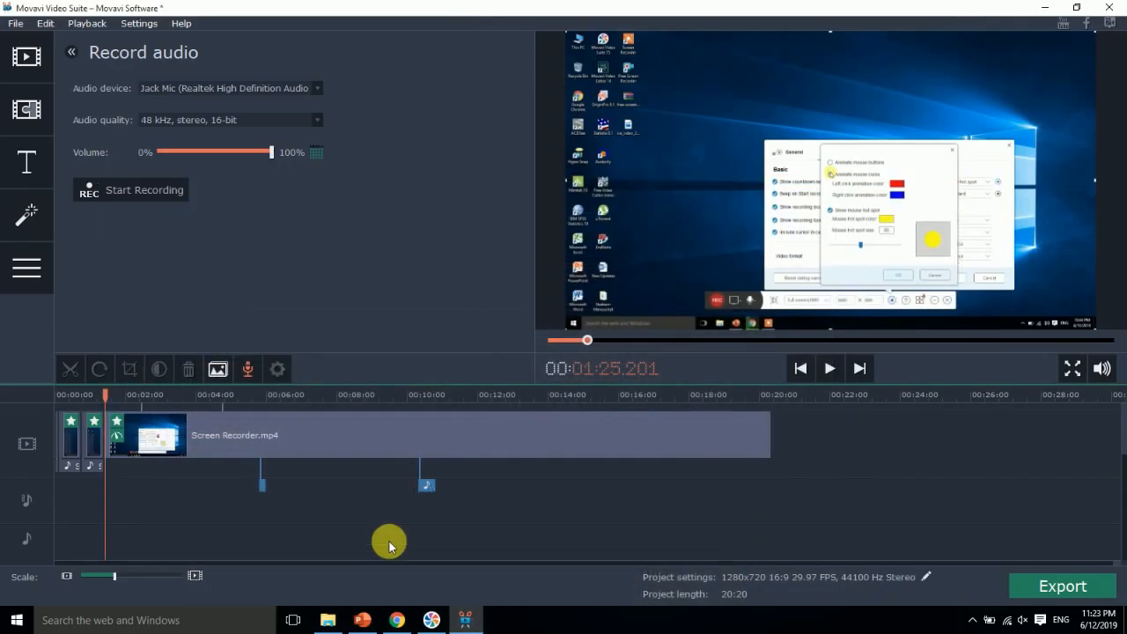
key(ctrl+z)
key(ctrl+z)
key(ctrl+z)
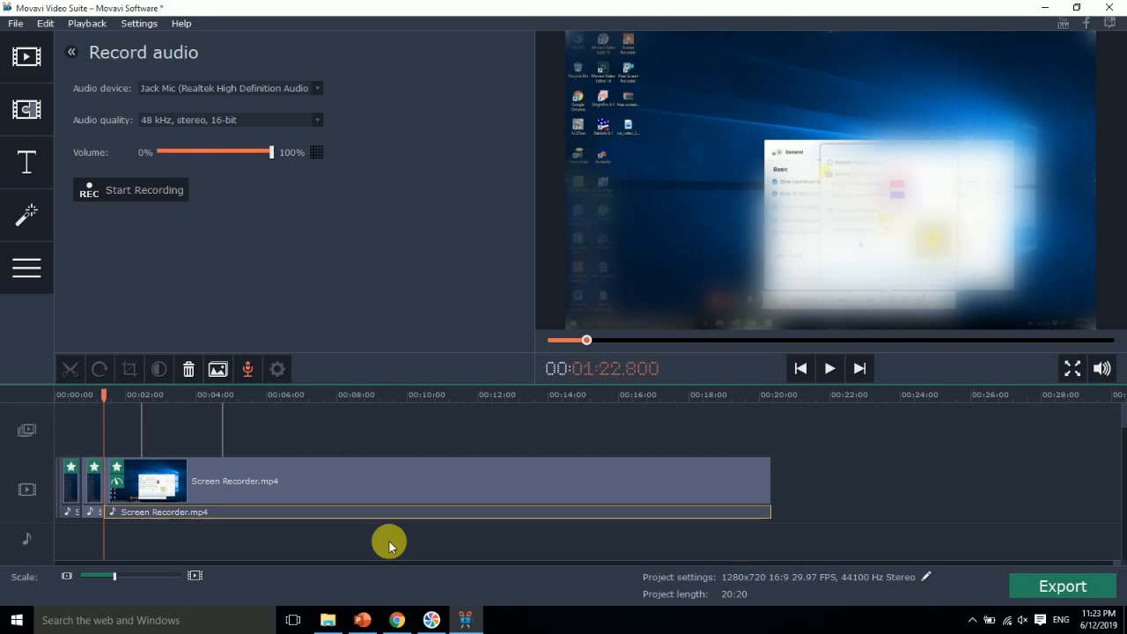
key(ctrl+z)
key(ctrl+z)
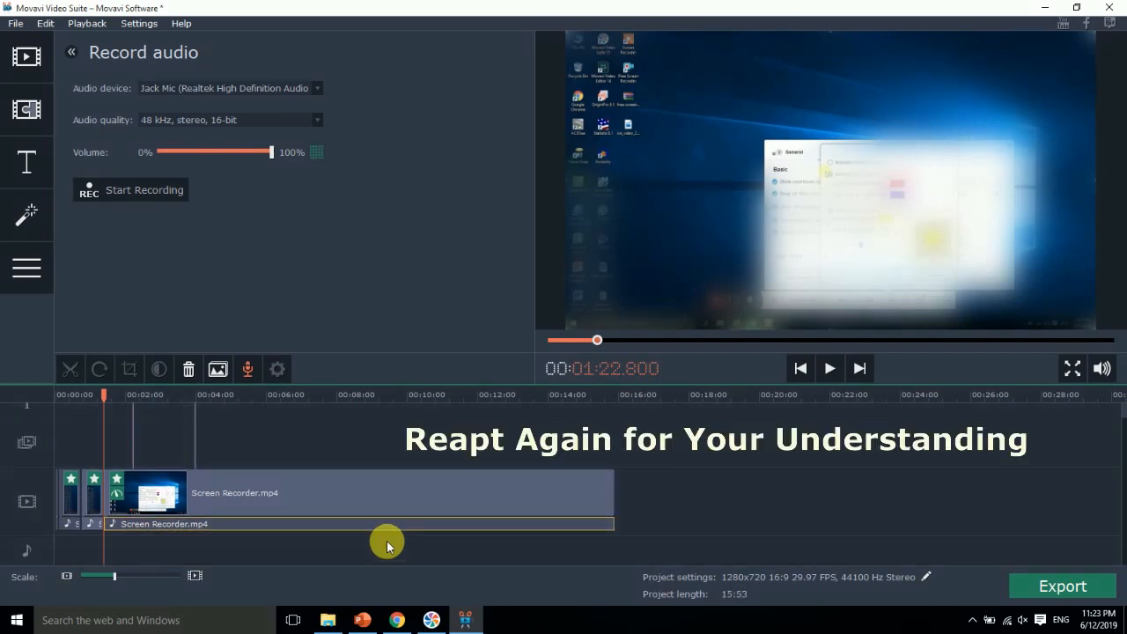
Try a voice-over recording from 07:00 with the Jack Mic device at 48 kHz, stereo, 16-bit, consulting the PowerPoint topic list meanwhile
click(301, 525)
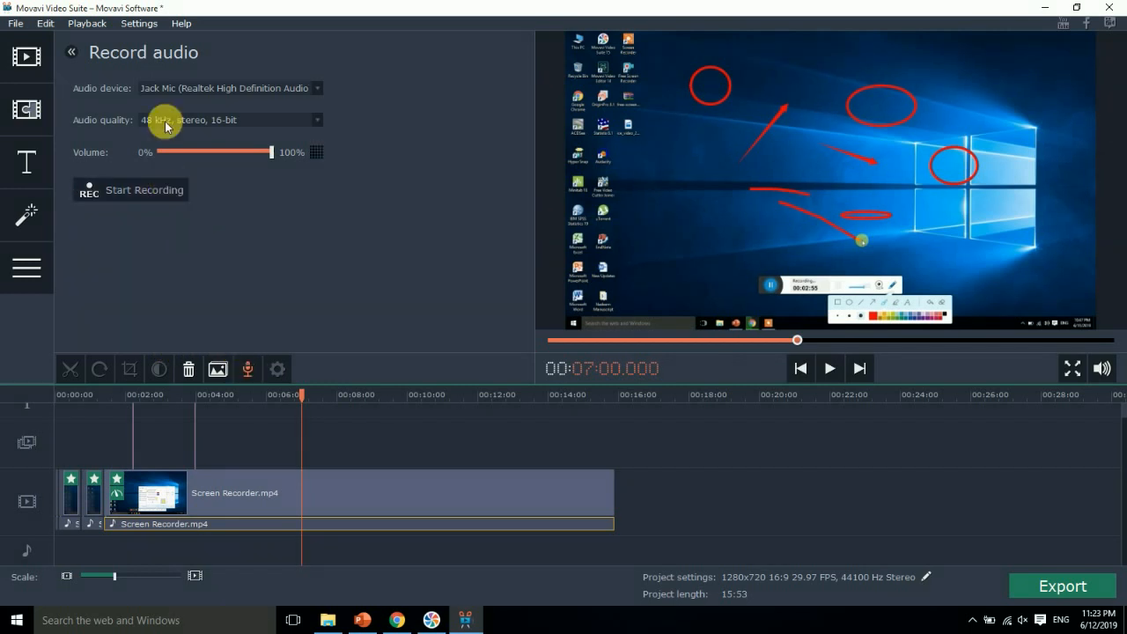
click(183, 100)
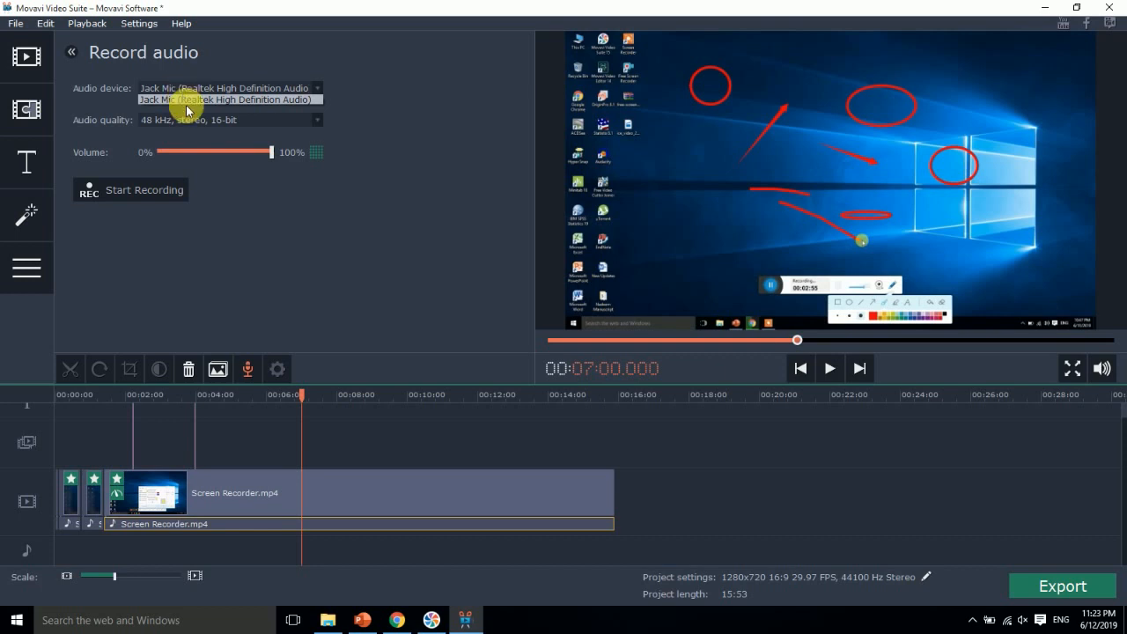
click(183, 101)
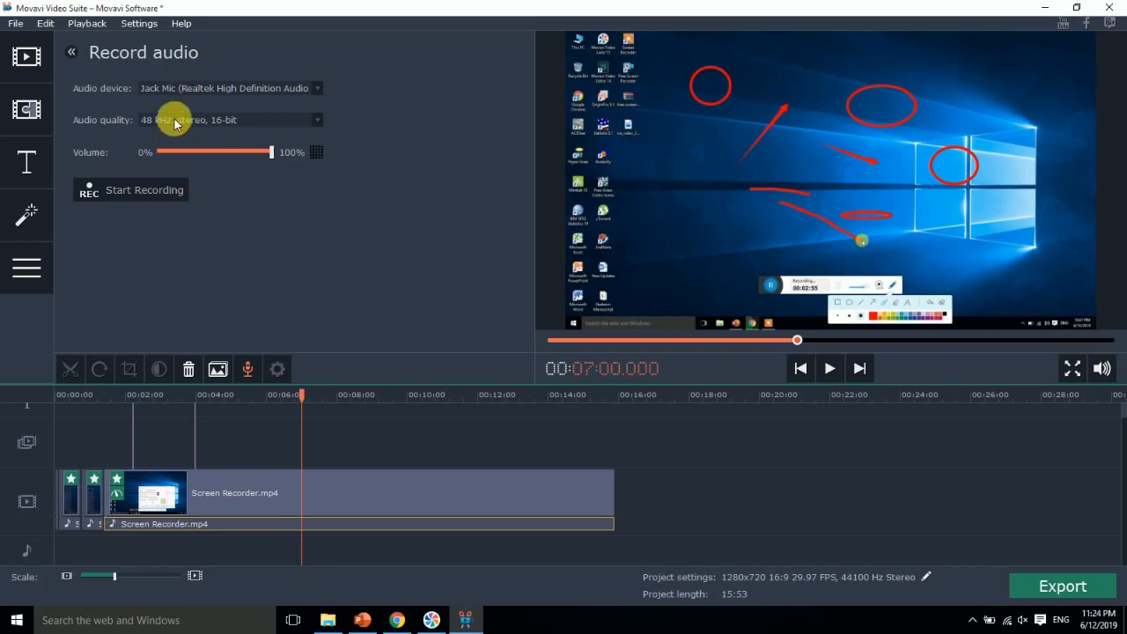
click(174, 121)
click(158, 199)
click(144, 191)
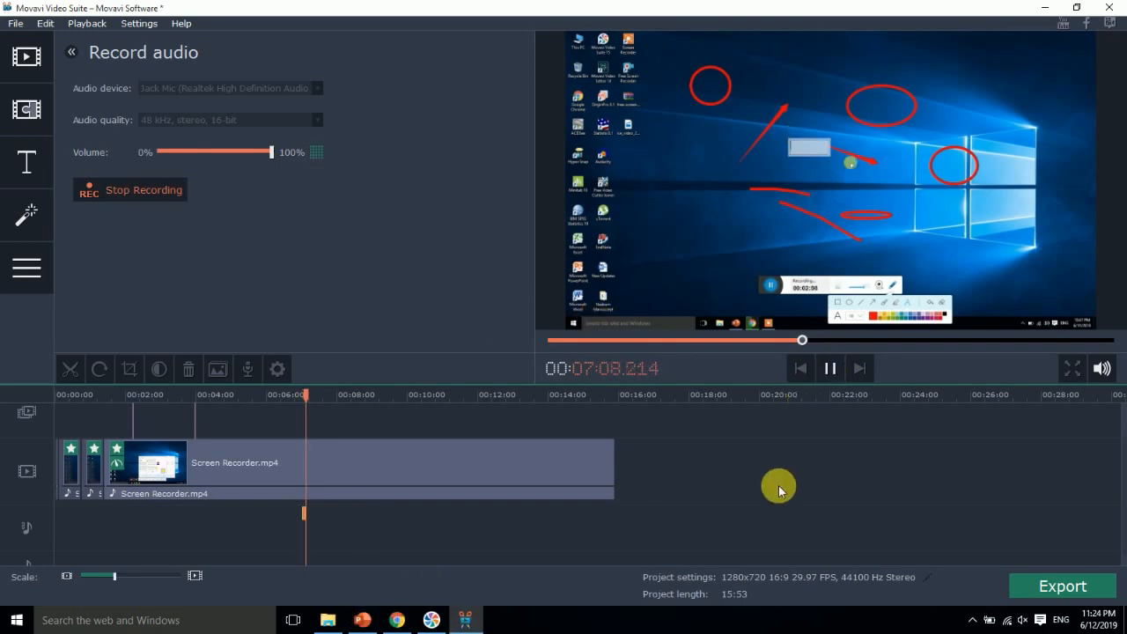
click(362, 622)
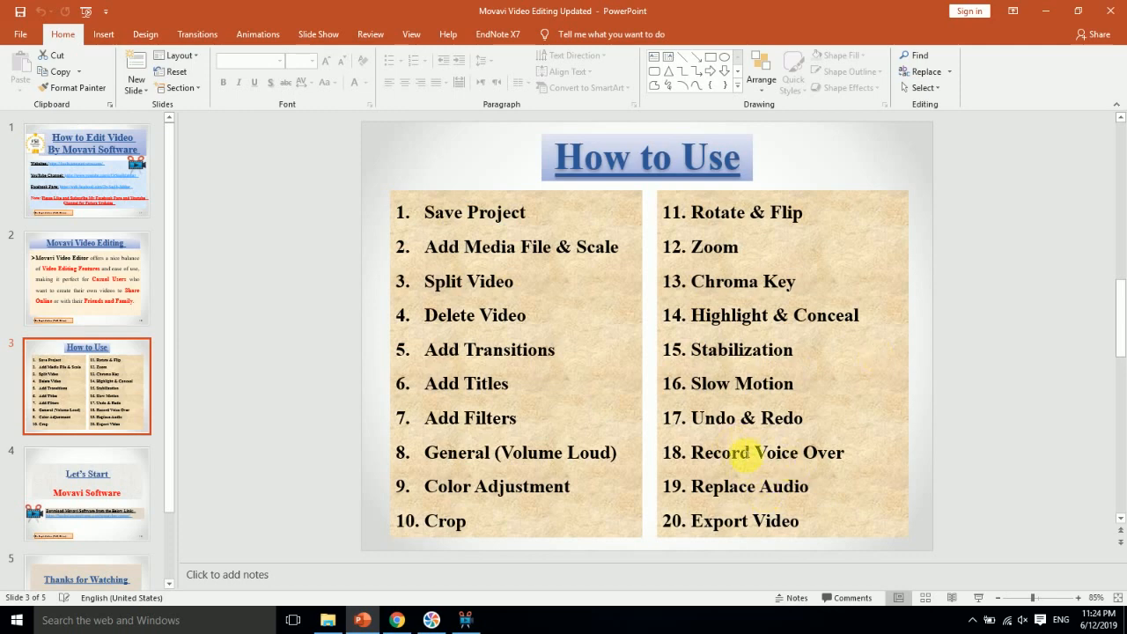
click(1045, 10)
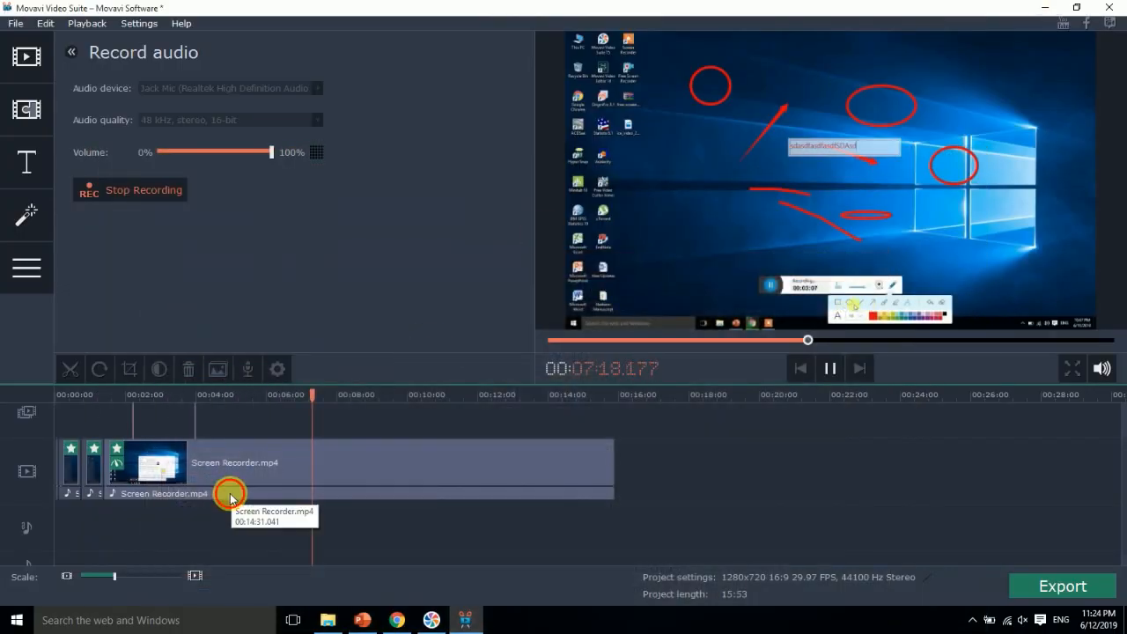
click(828, 371)
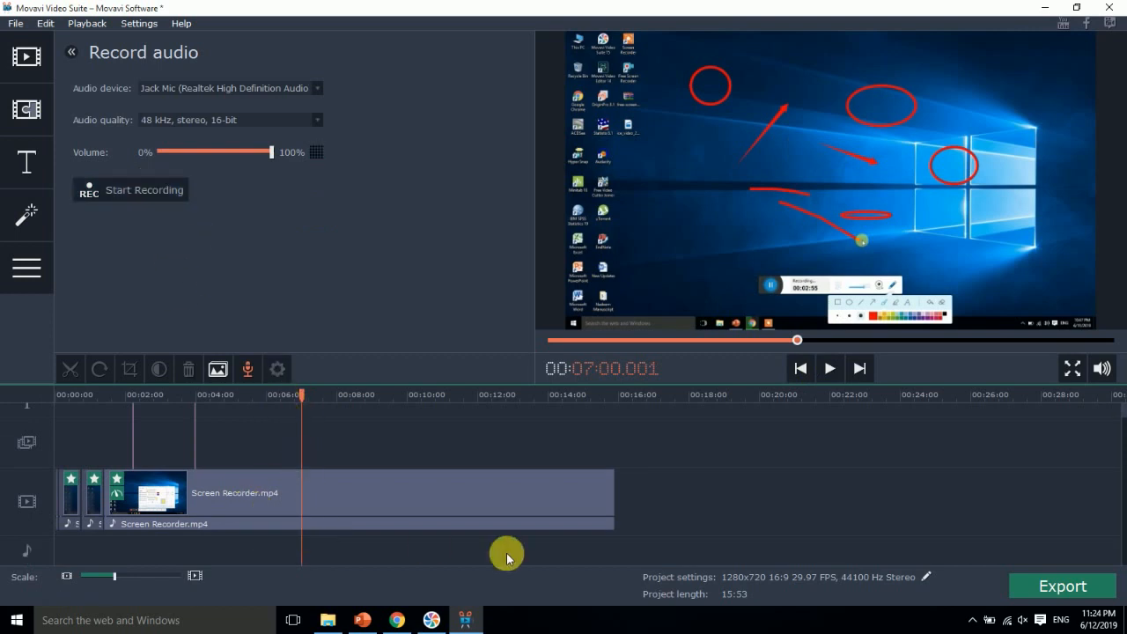
Delete the original audio track of the long last Screen Recorder.mp4 clip
click(397, 490)
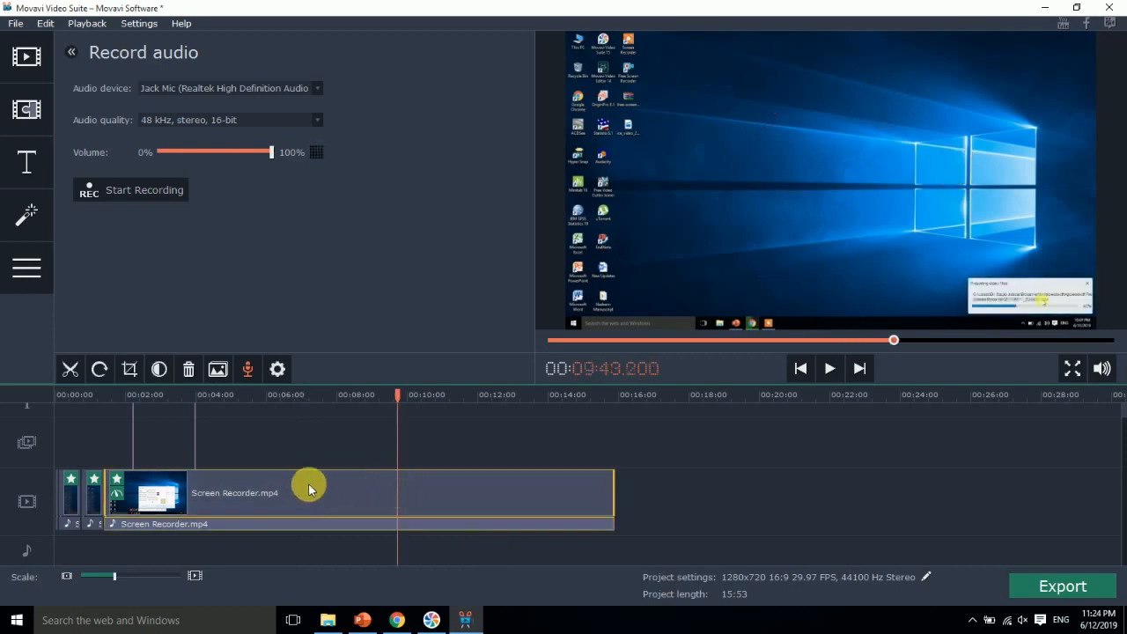
click(237, 523)
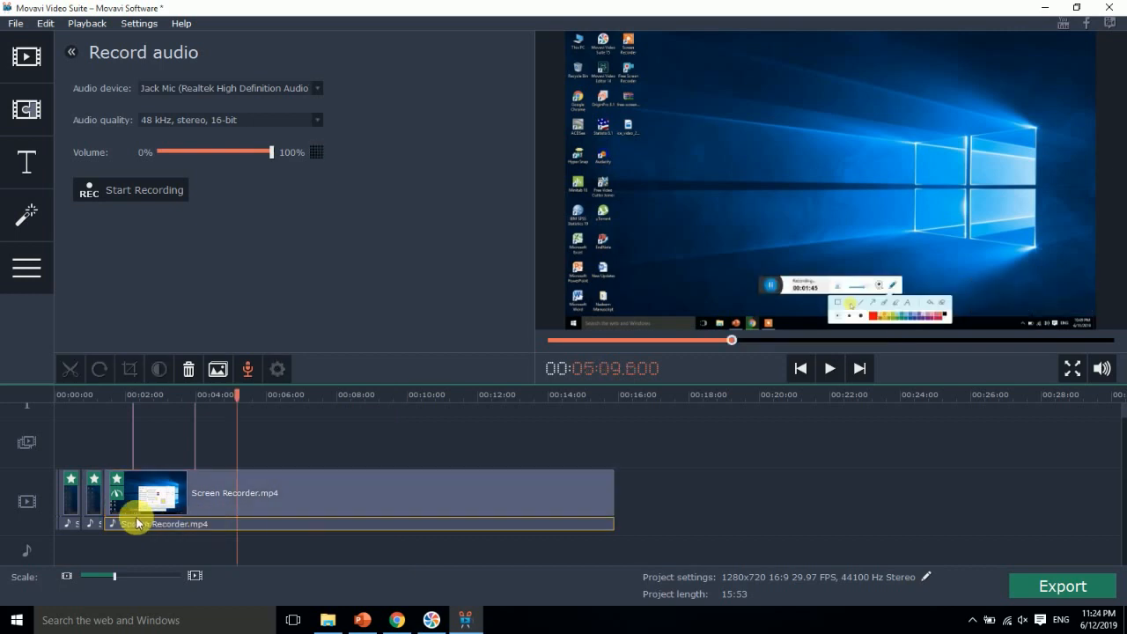
click(188, 370)
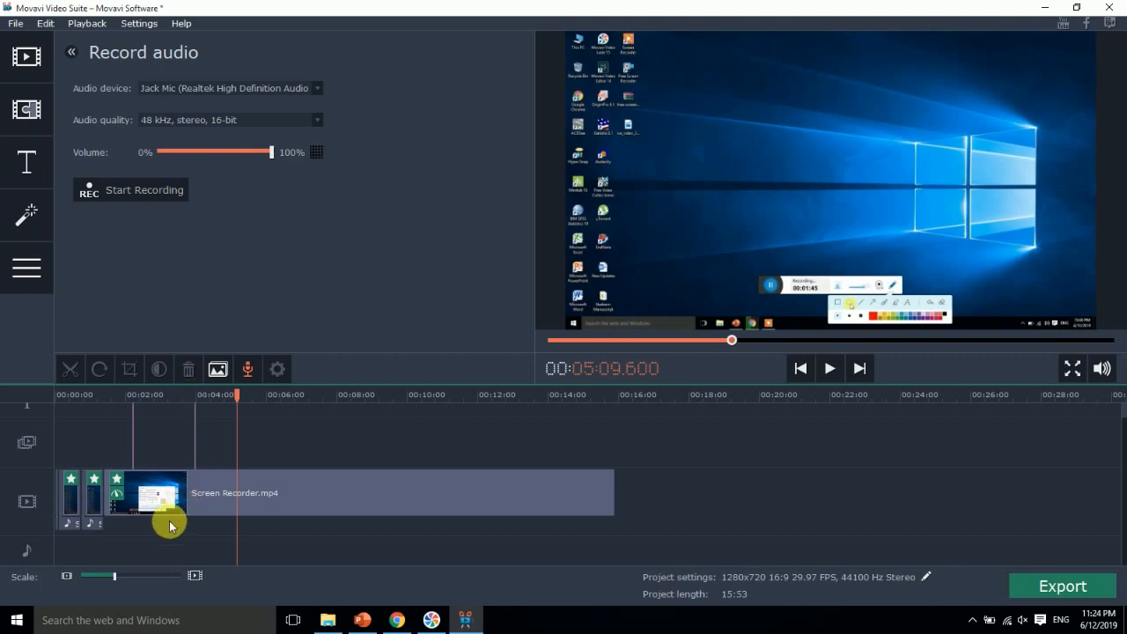
Record a replacement voice-over of about 30 seconds from the start of the long last clip at 01:22.8, consulting the PowerPoint topic list meanwhile
click(355, 494)
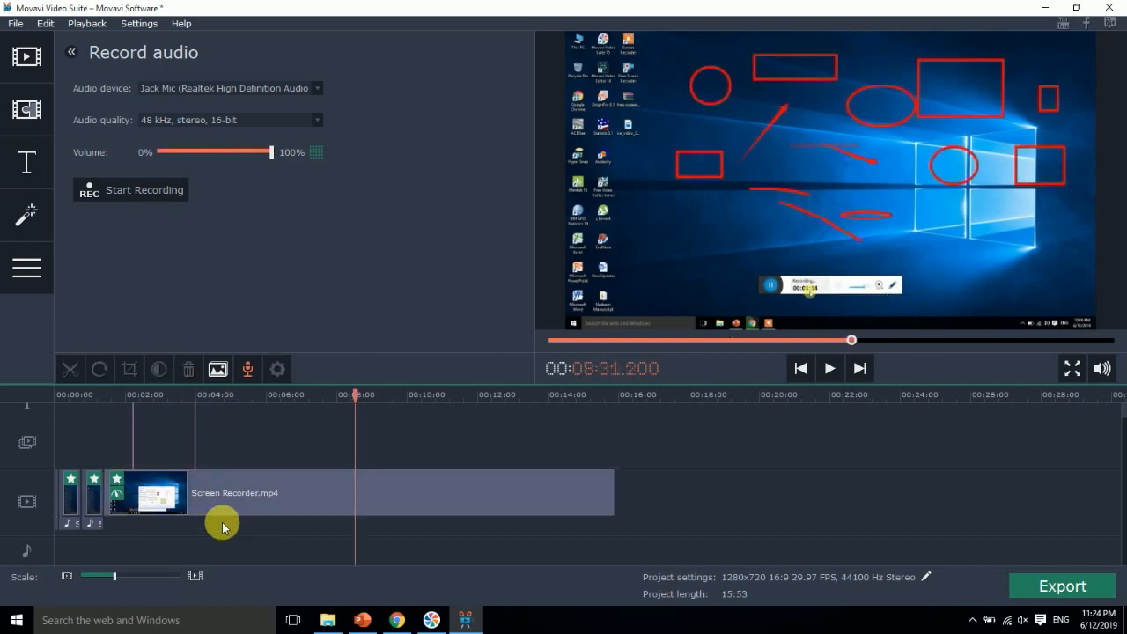
drag(360, 397, 107, 365)
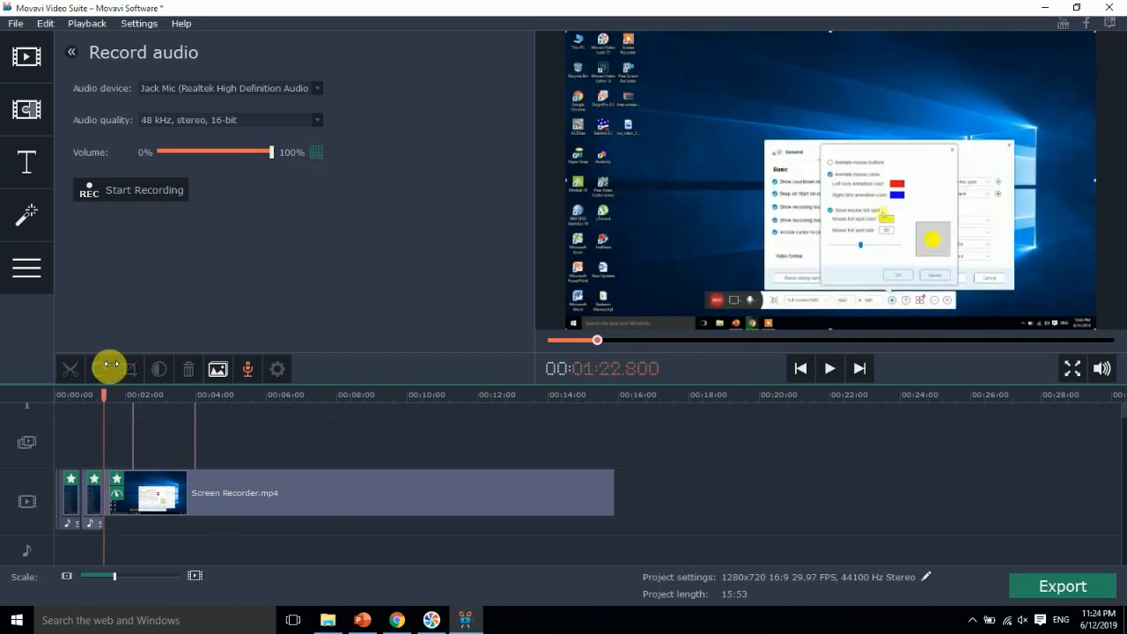
click(137, 193)
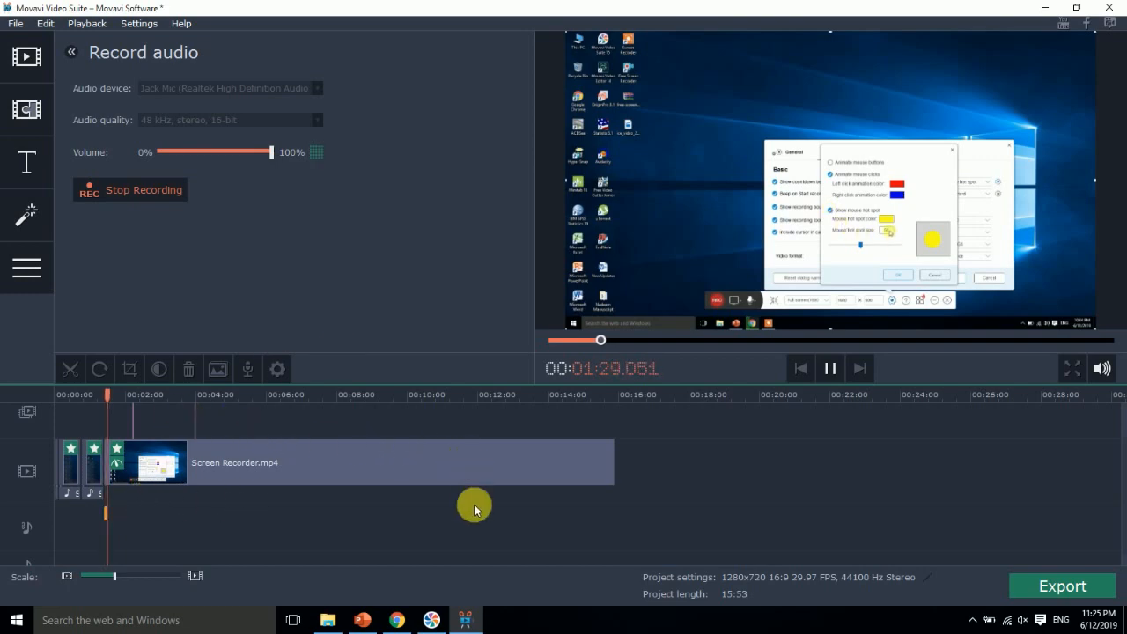
click(366, 620)
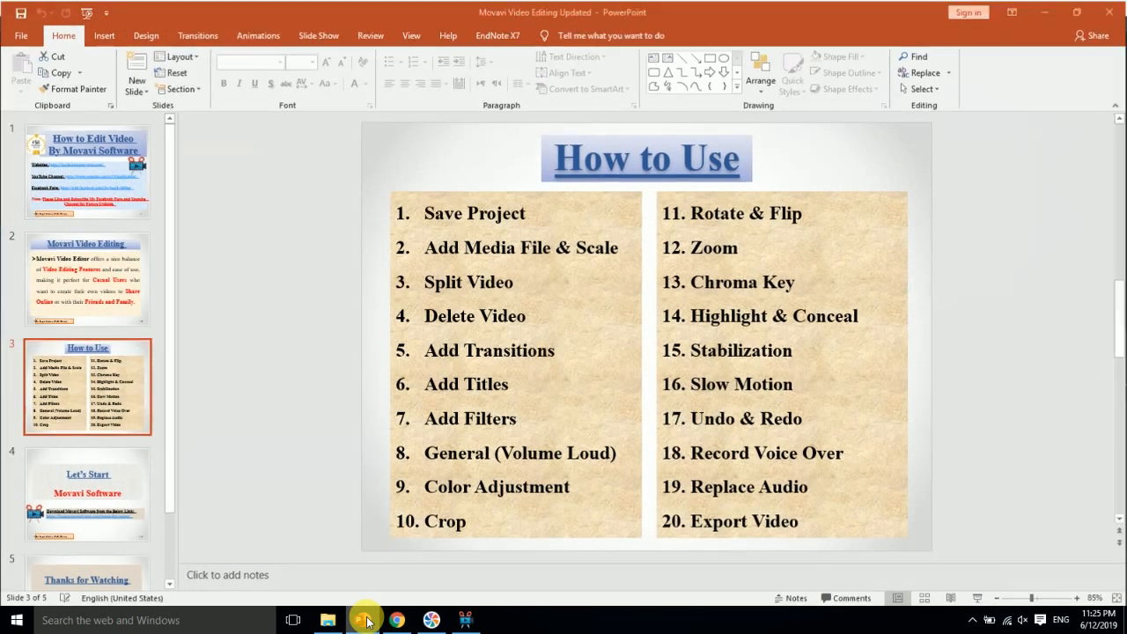
click(365, 621)
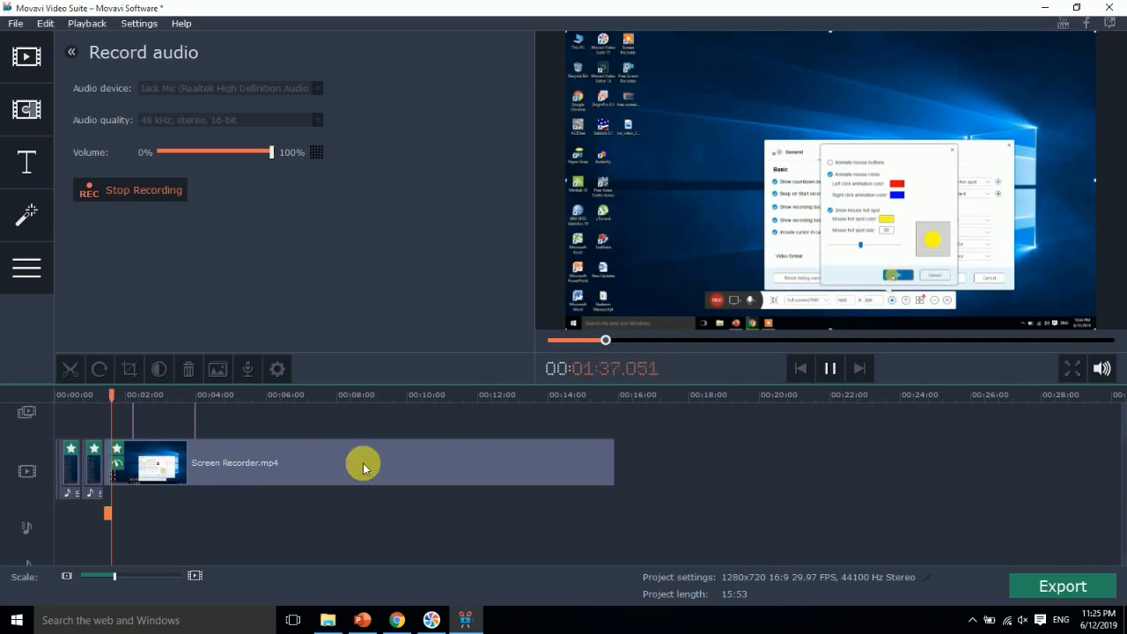
click(363, 619)
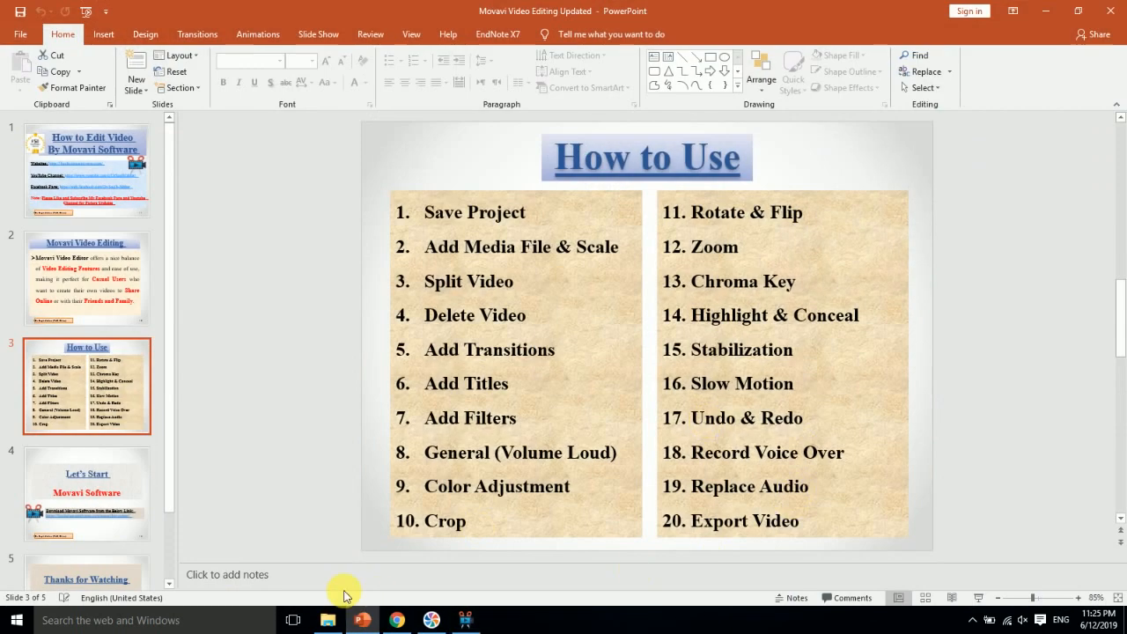
click(363, 619)
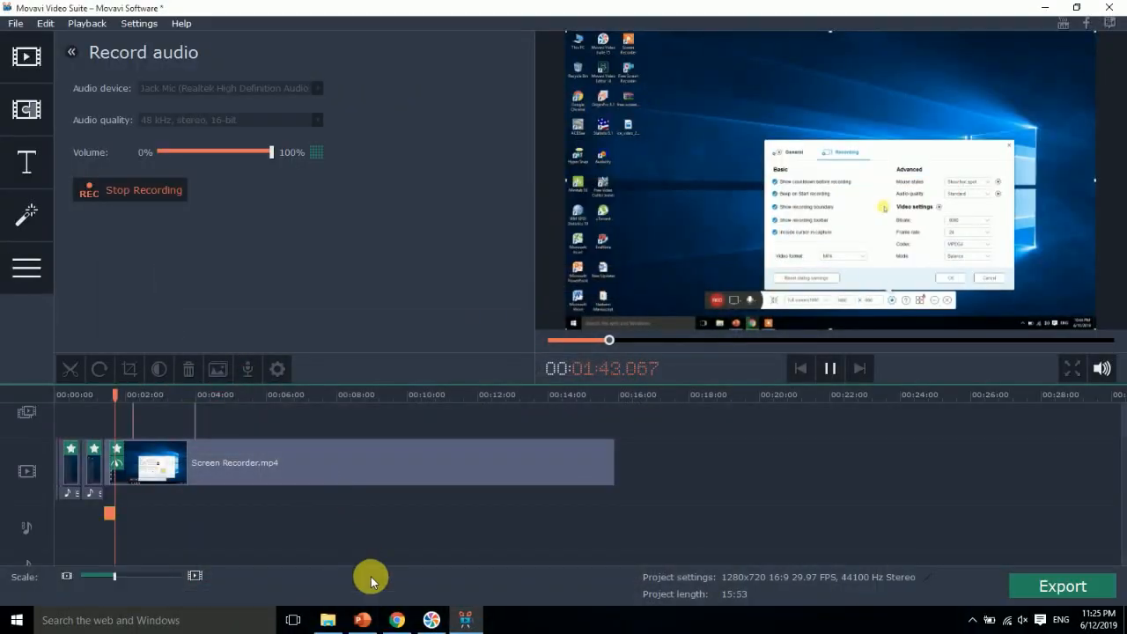
click(363, 619)
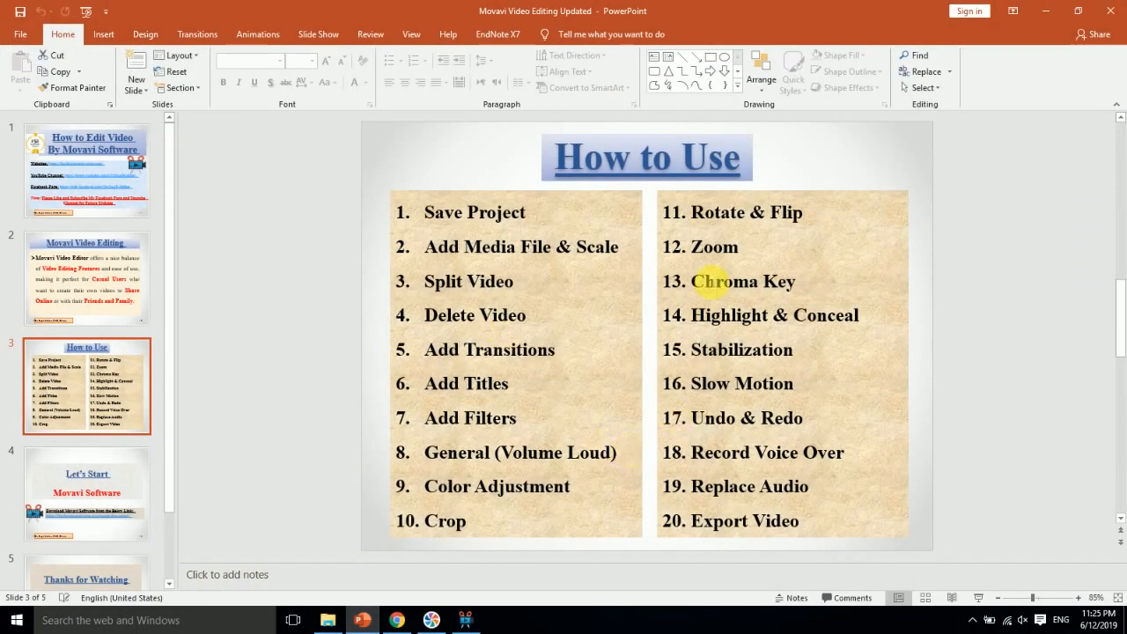
click(361, 619)
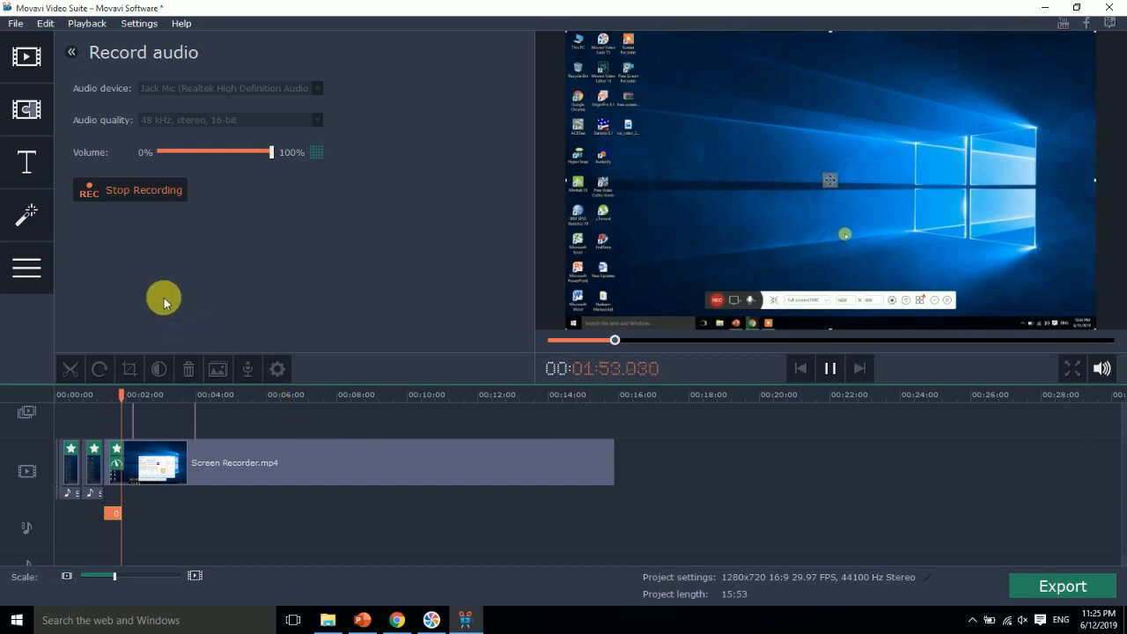
Add a Simple text title to the title track at about 07:29
click(29, 162)
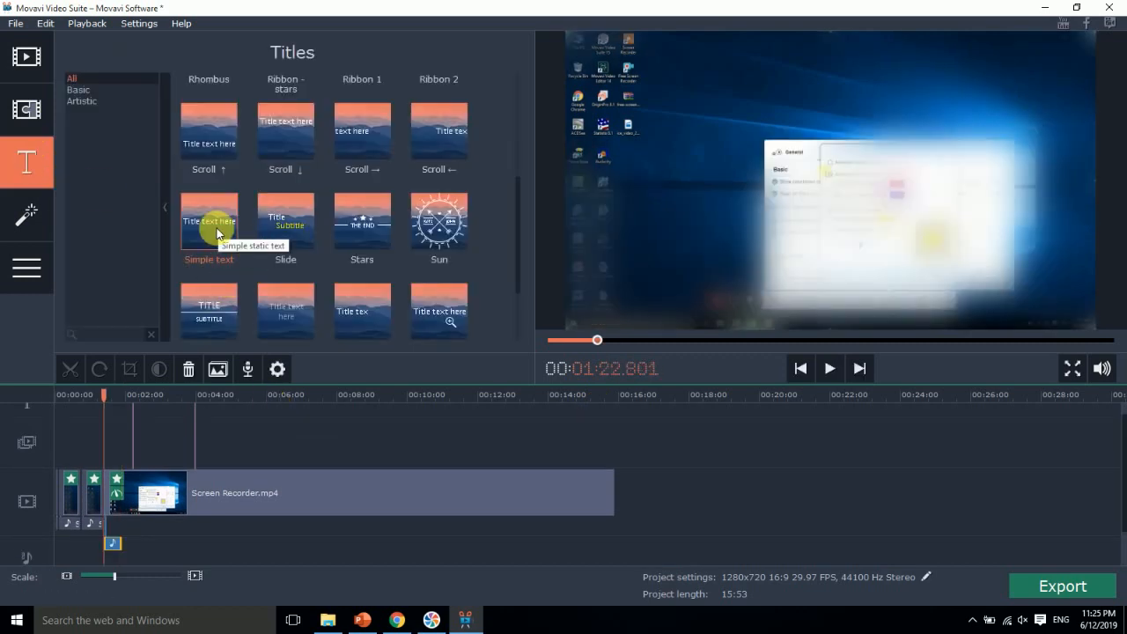
drag(106, 393, 318, 419)
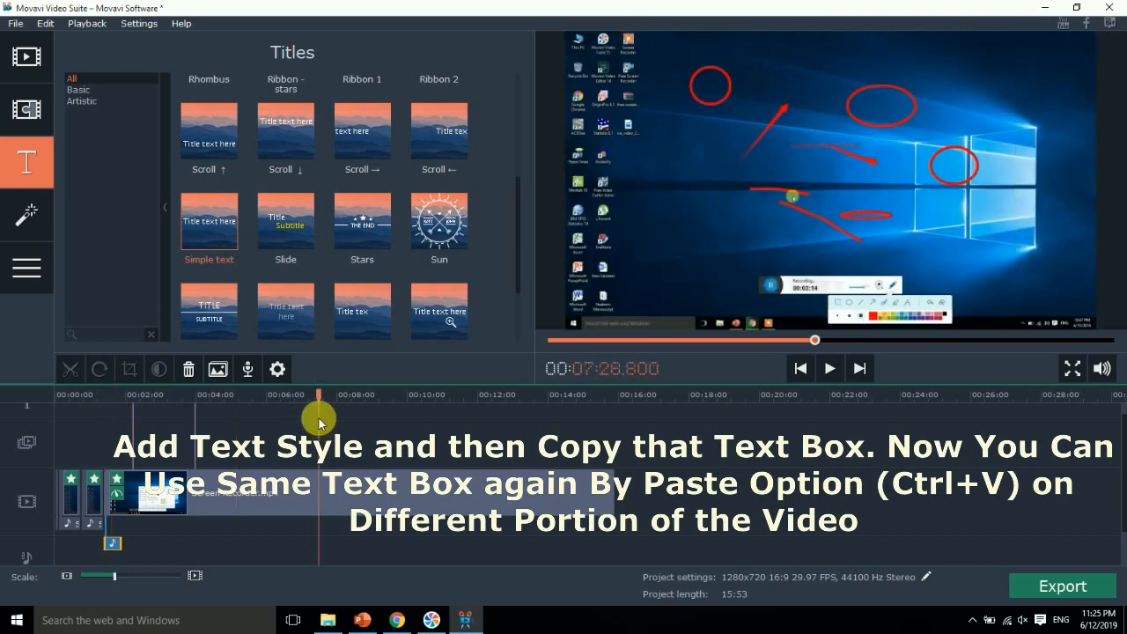
drag(223, 236, 321, 412)
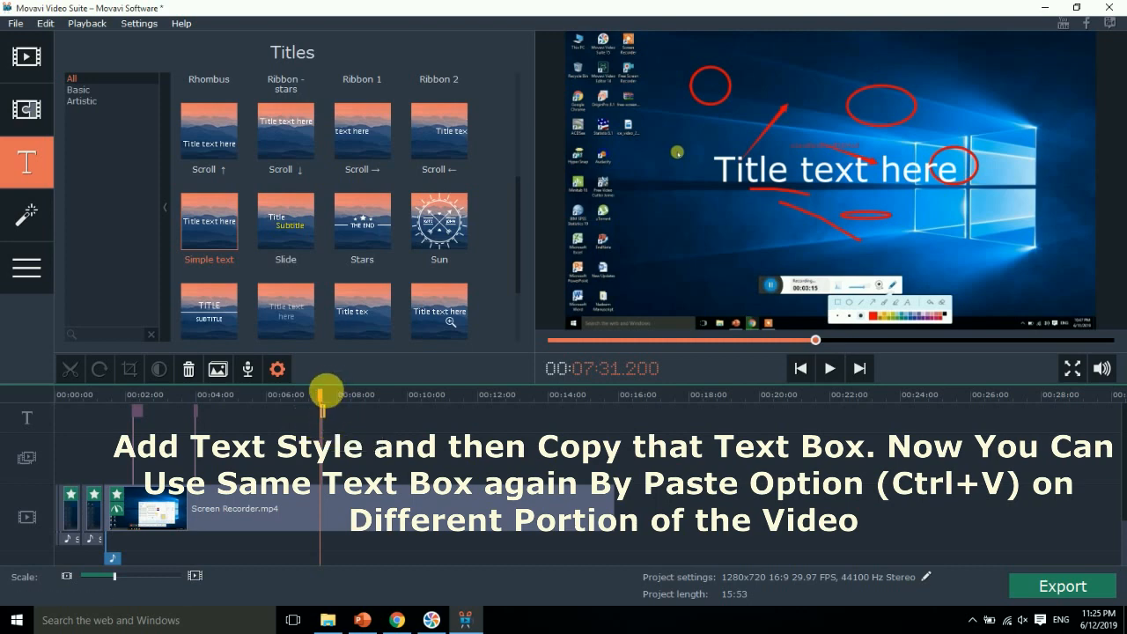
drag(327, 395, 330, 396)
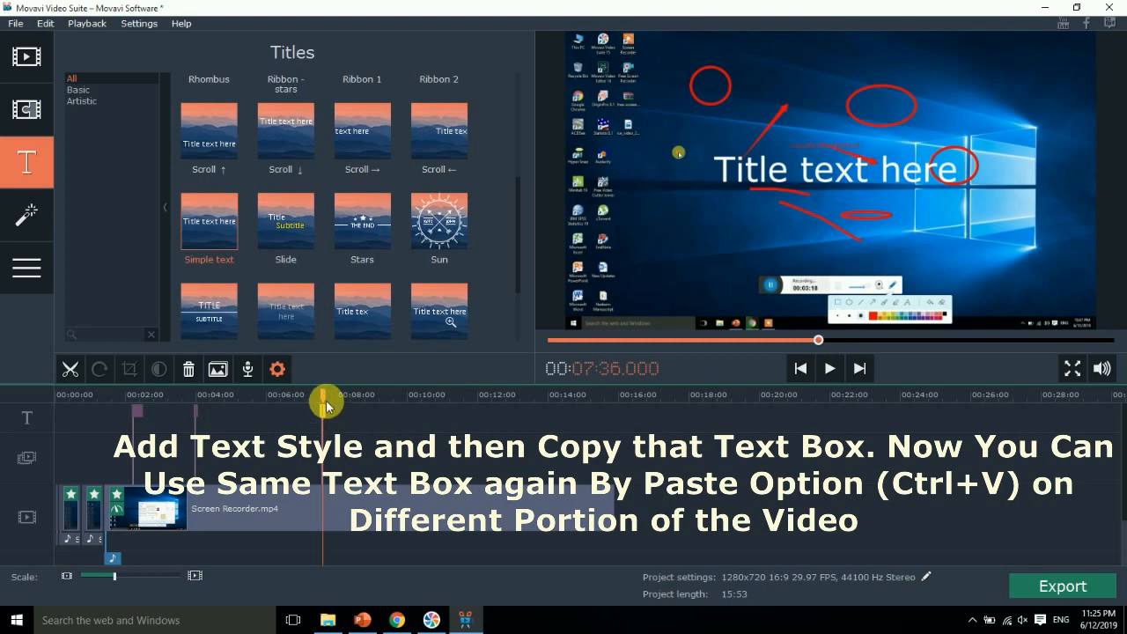
Paste copies of the Simple text title at about 10:29 and 12:41 on the timeline
click(428, 397)
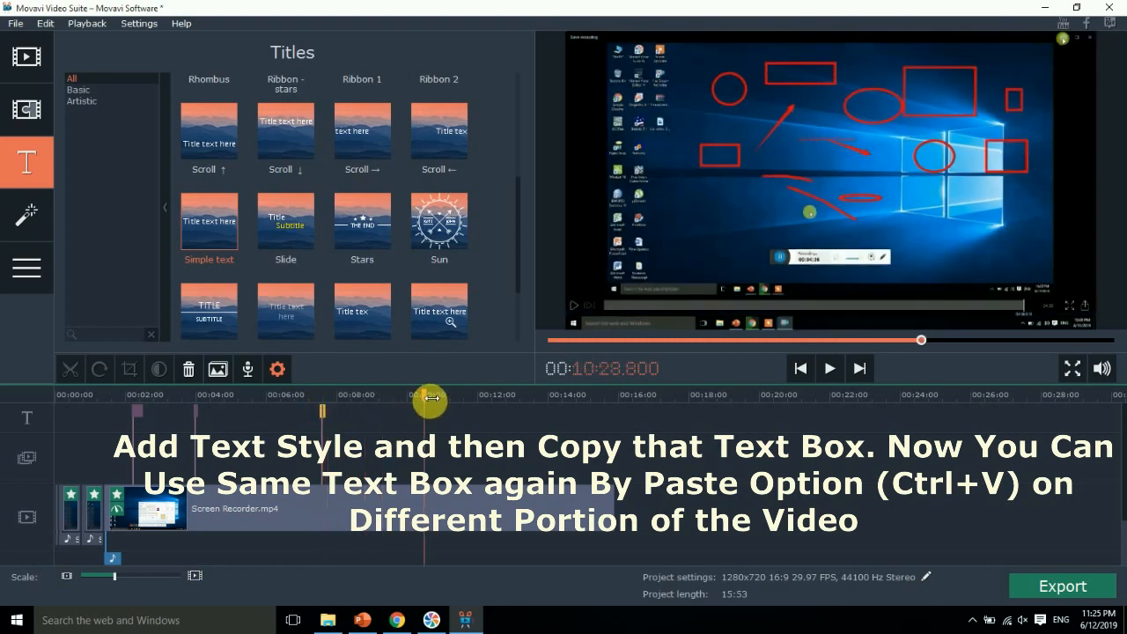
key(ctrl+v)
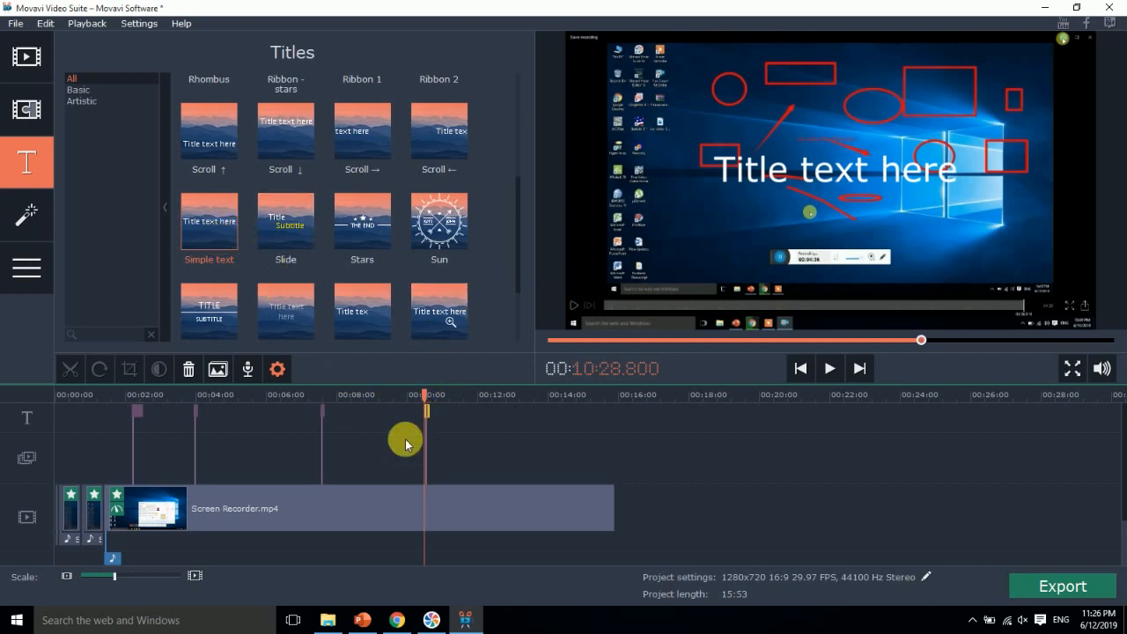
click(323, 412)
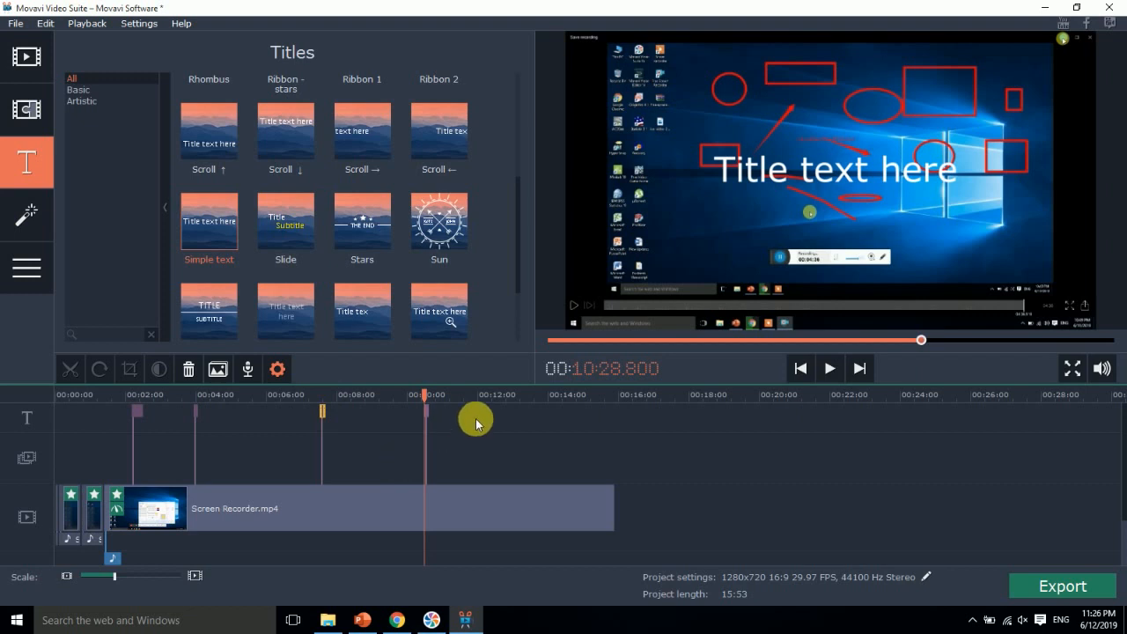
drag(428, 397, 506, 398)
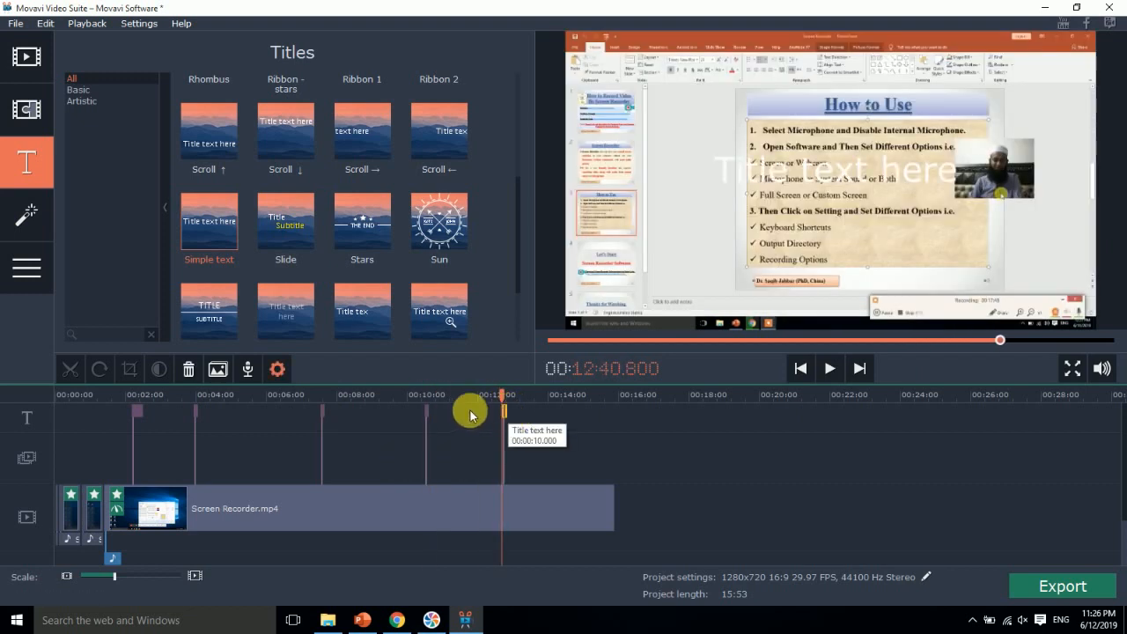
Change the text of the title copy at about 10:29 to "ZDCFSDFSDF"
click(431, 413)
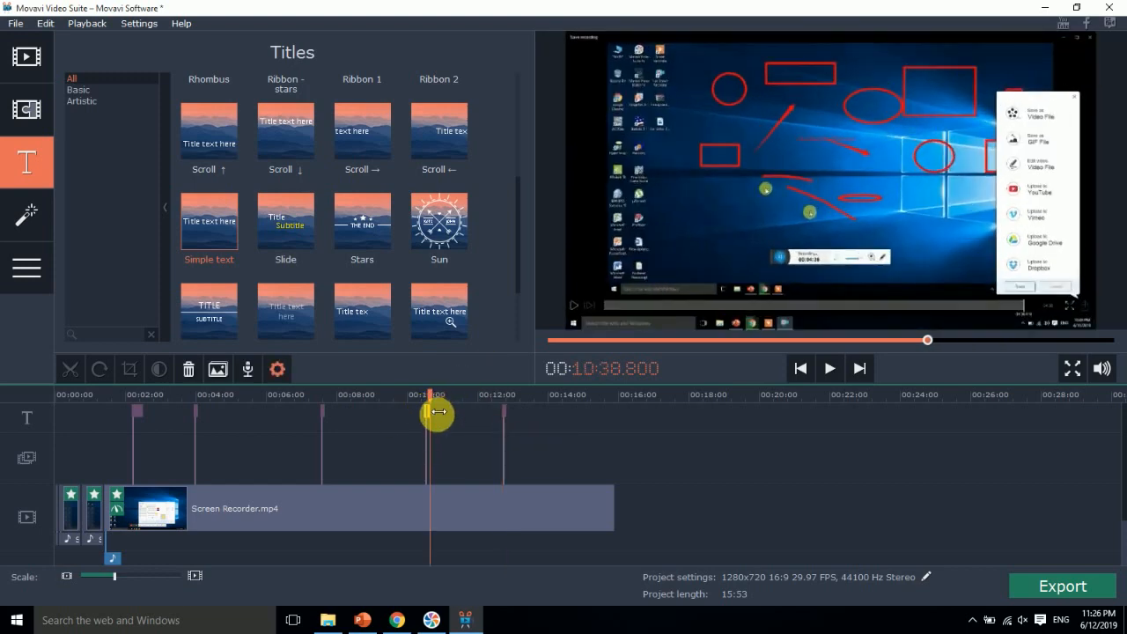
double_click(435, 411)
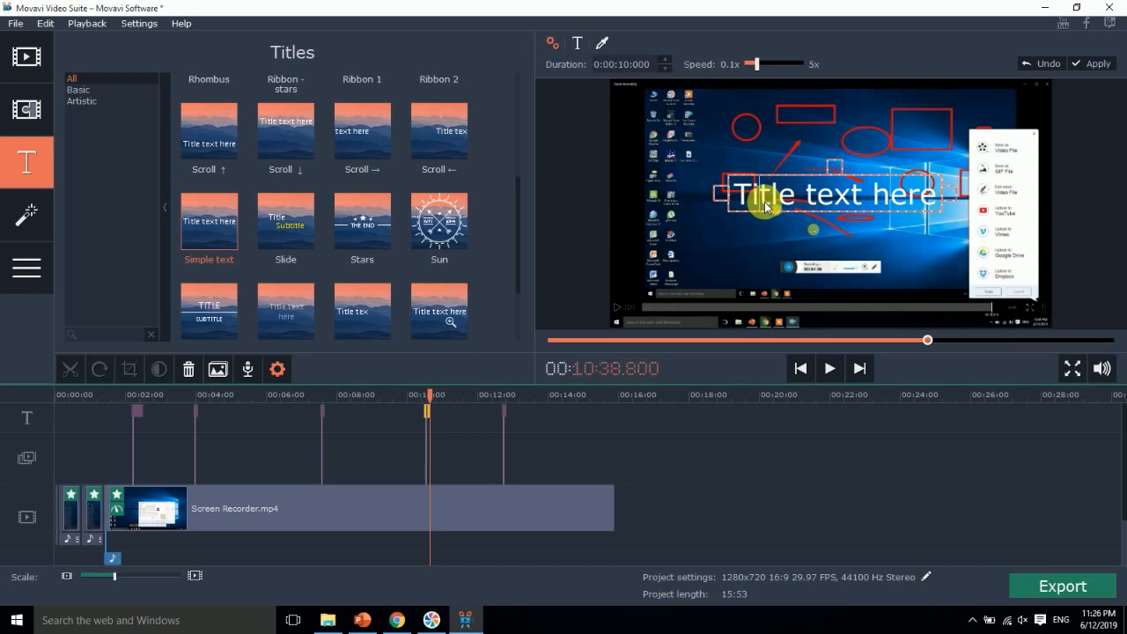
double_click(765, 205)
text(ZDCFSDFSDF)
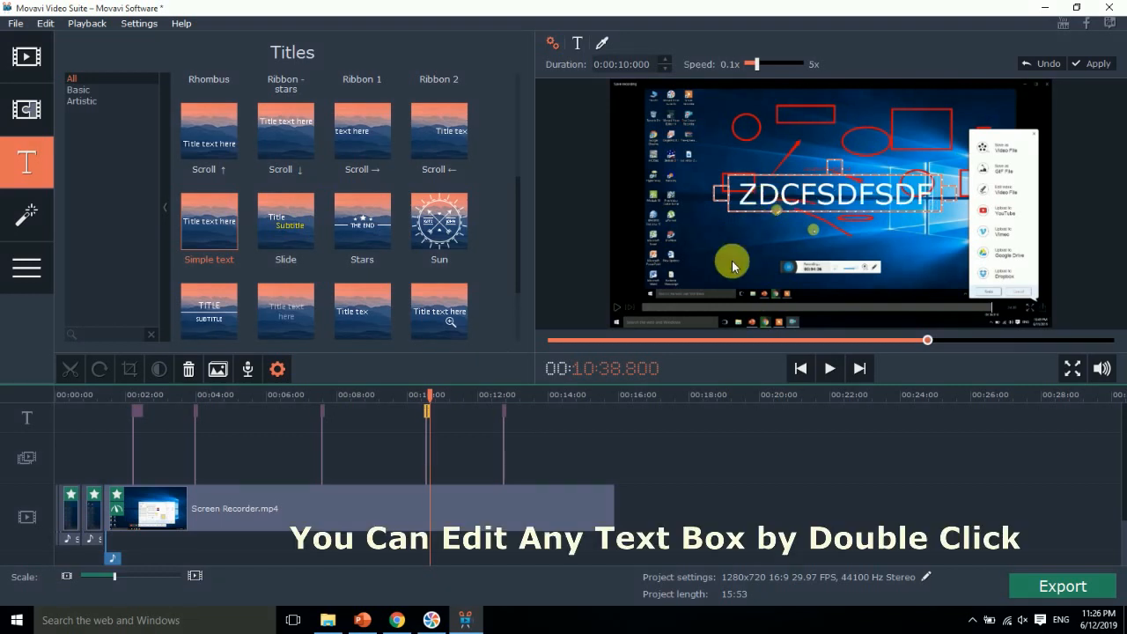
click(428, 395)
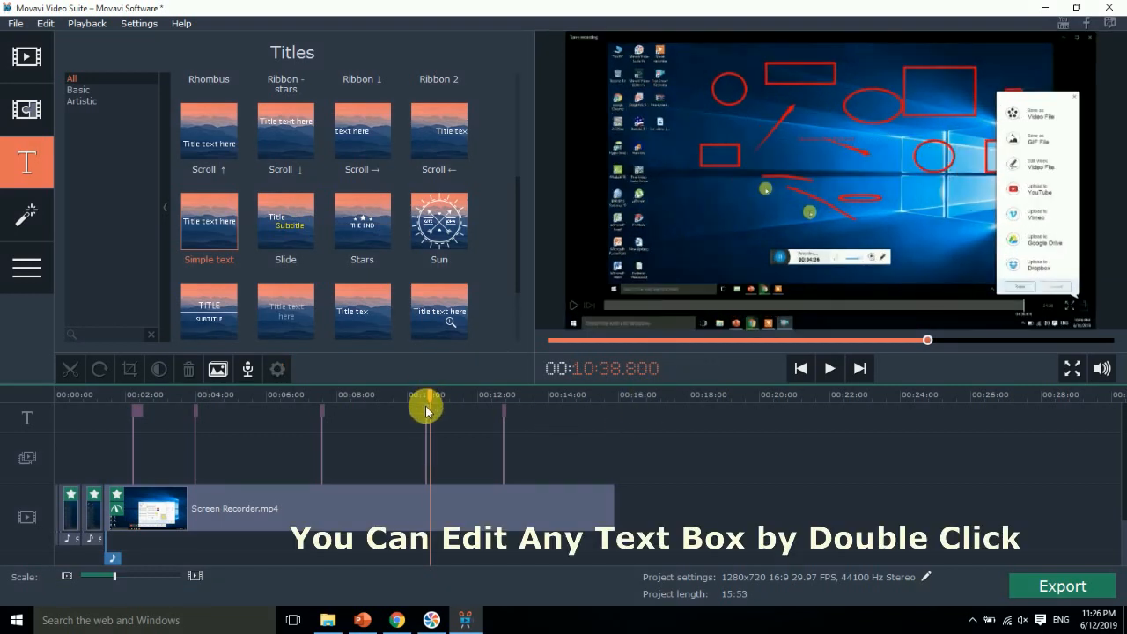
Paste a copy of the Simple text title at about 14:01 and change its text to "DFDGDFGDG"
click(430, 412)
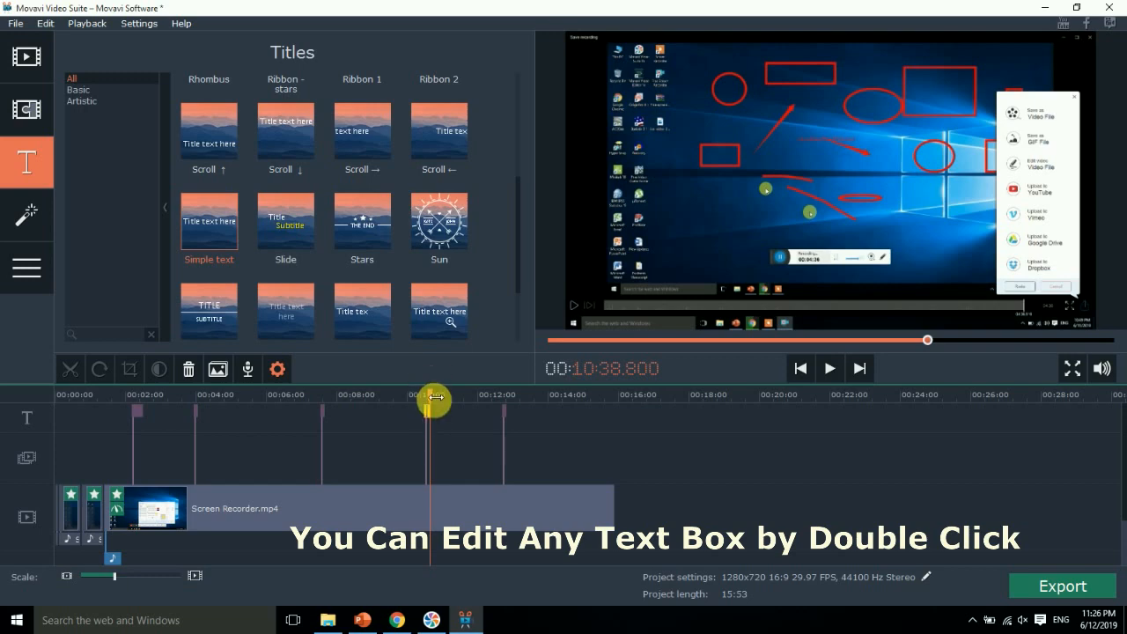
drag(431, 394, 555, 401)
key(ctrl+v)
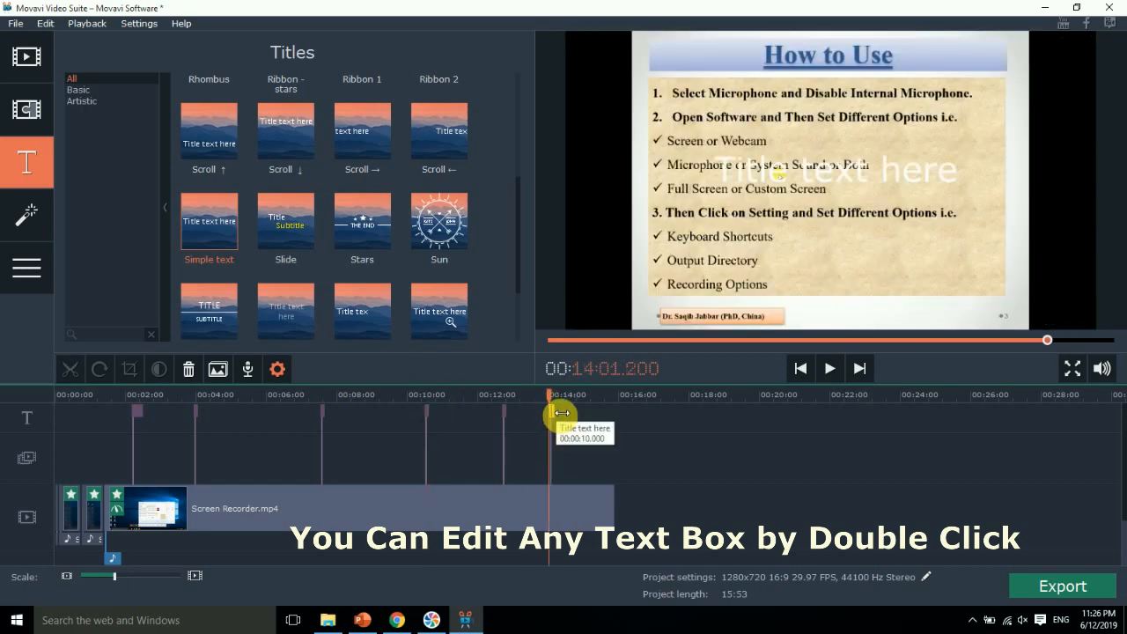
double_click(561, 413)
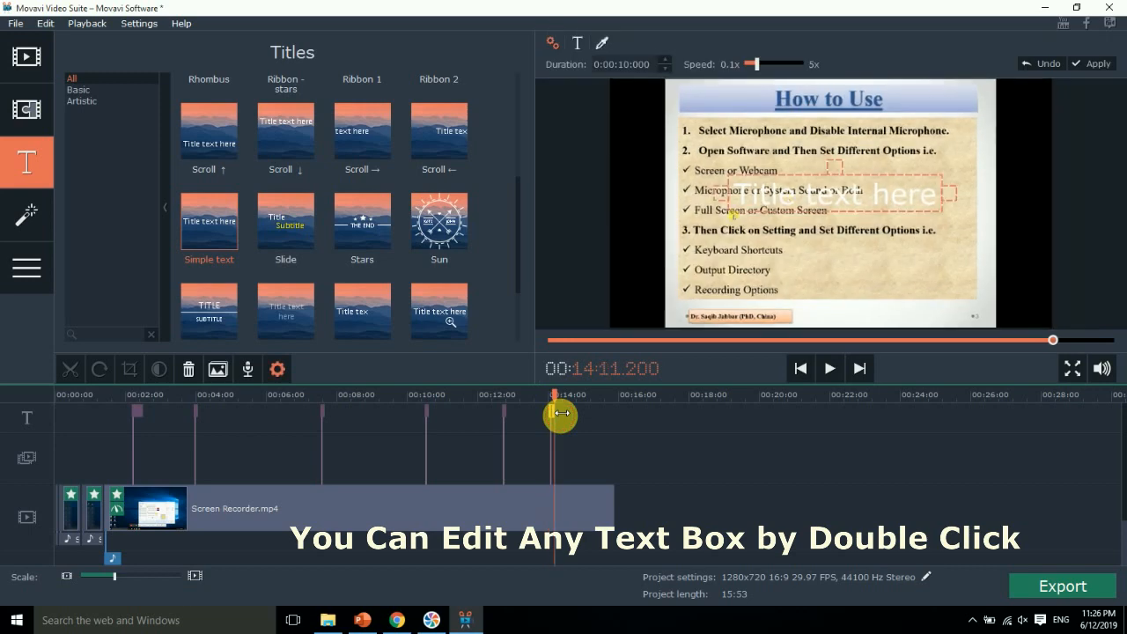
double_click(779, 192)
text(DFGDFGDG)
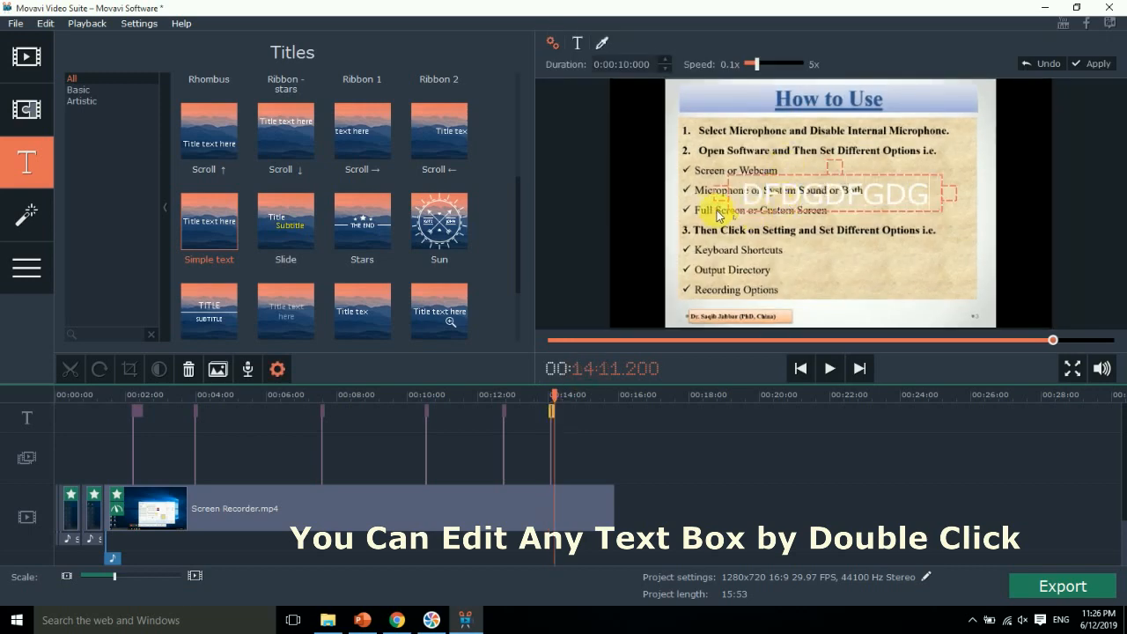
click(630, 212)
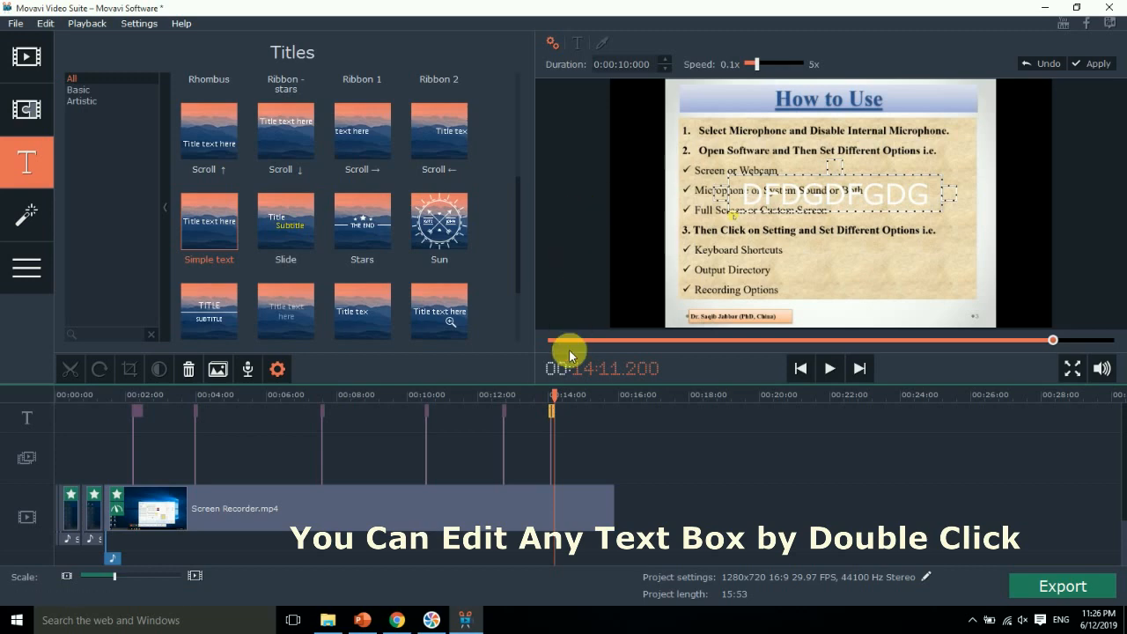
Paste another copy of the Simple text title at about 11:27 and clear its text
drag(556, 396, 445, 390)
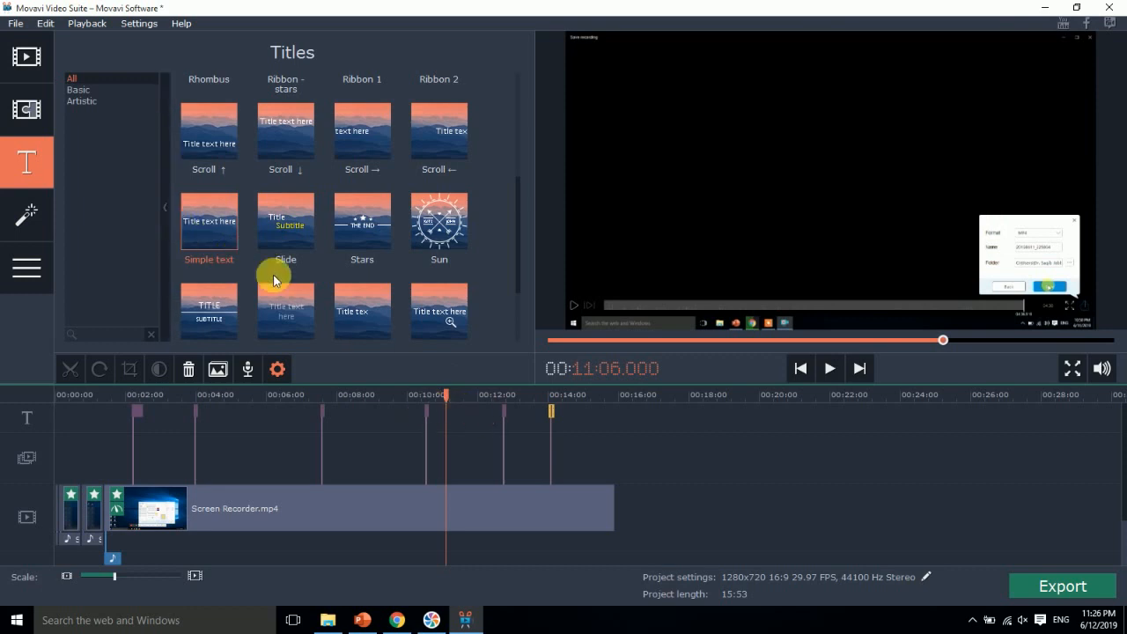
click(431, 412)
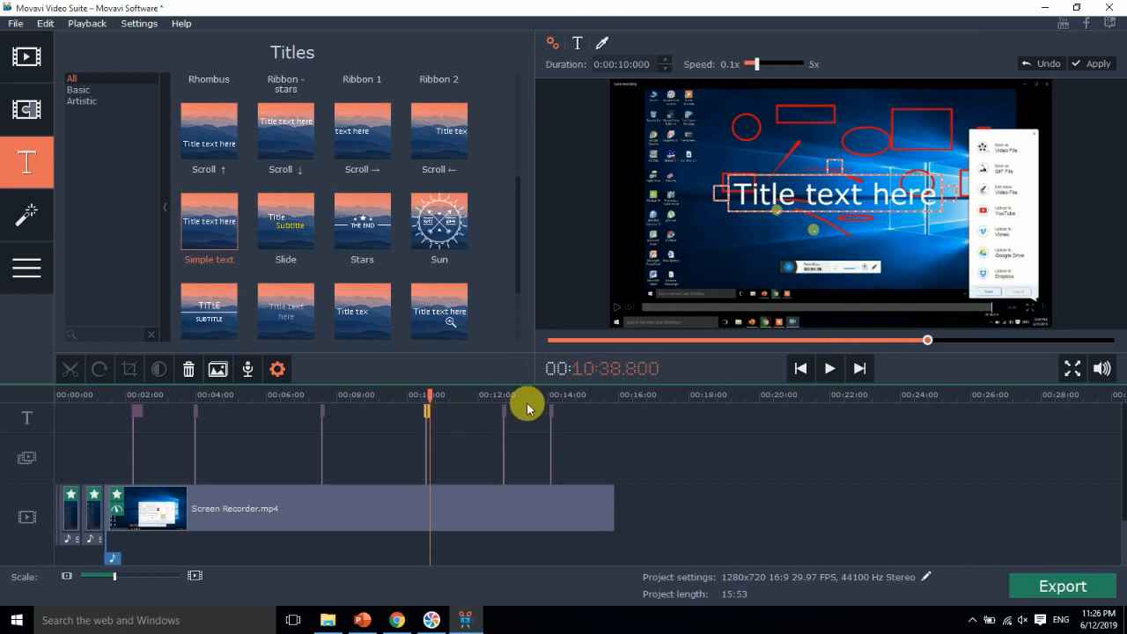
drag(437, 392, 465, 395)
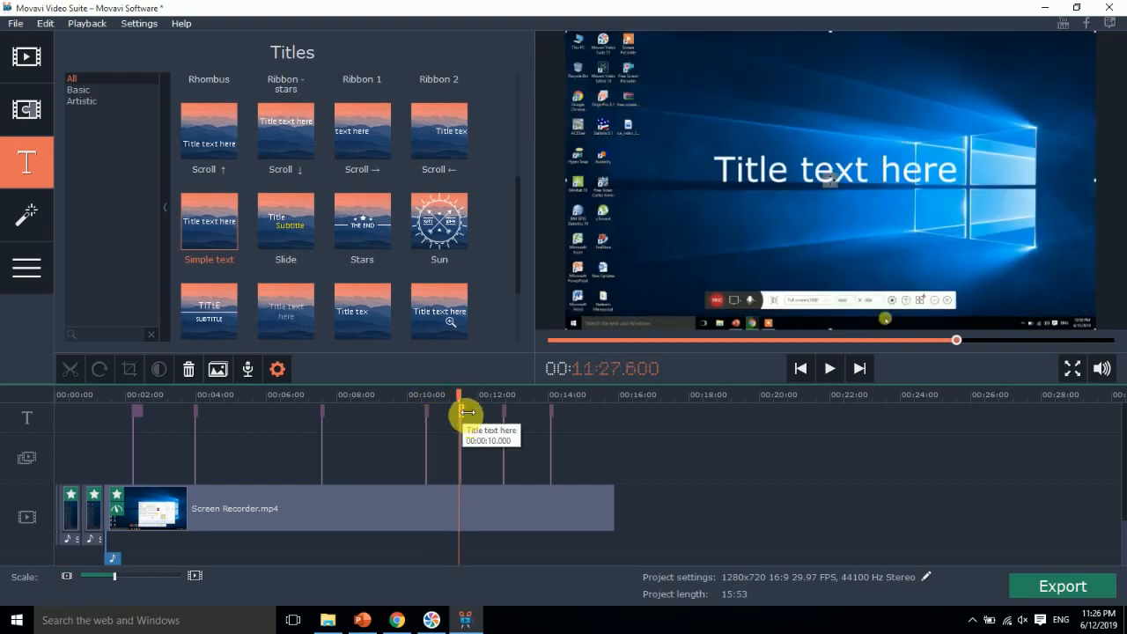
double_click(467, 412)
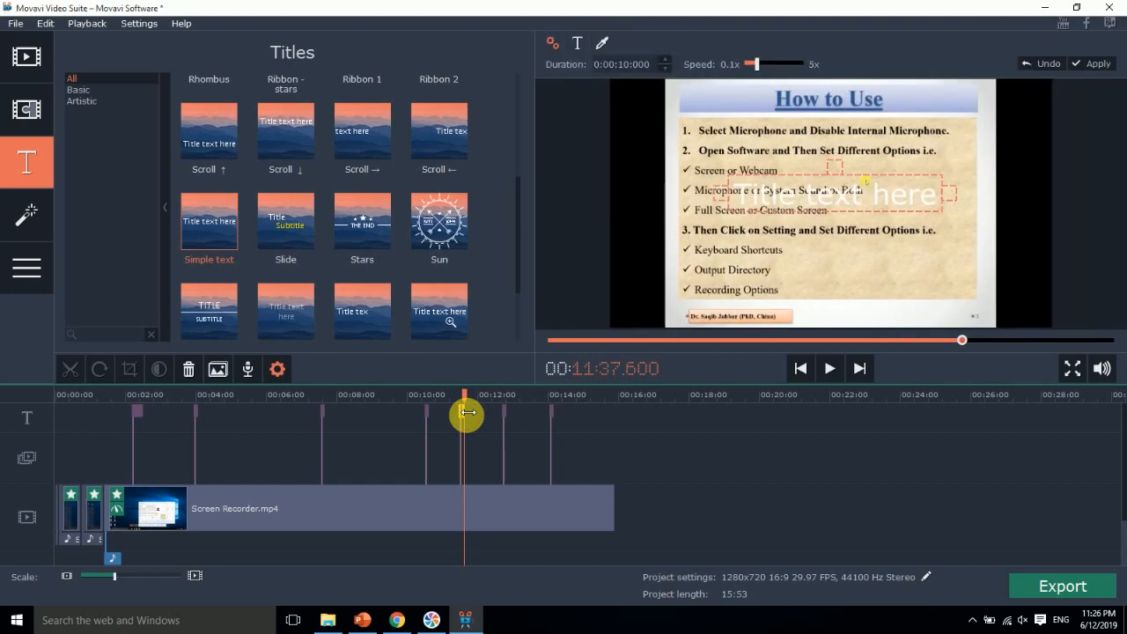
double_click(797, 187)
key(BackSpace)
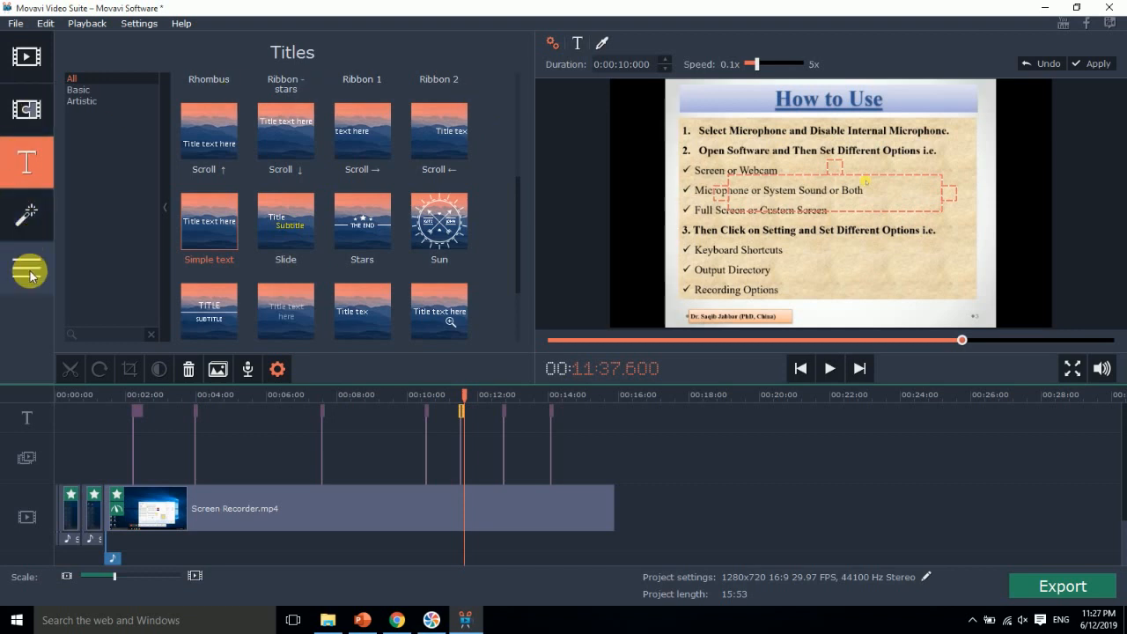
Import the video One Way Minitab b and move it between the first two short Screen Recorder clips at about 00:44
click(26, 58)
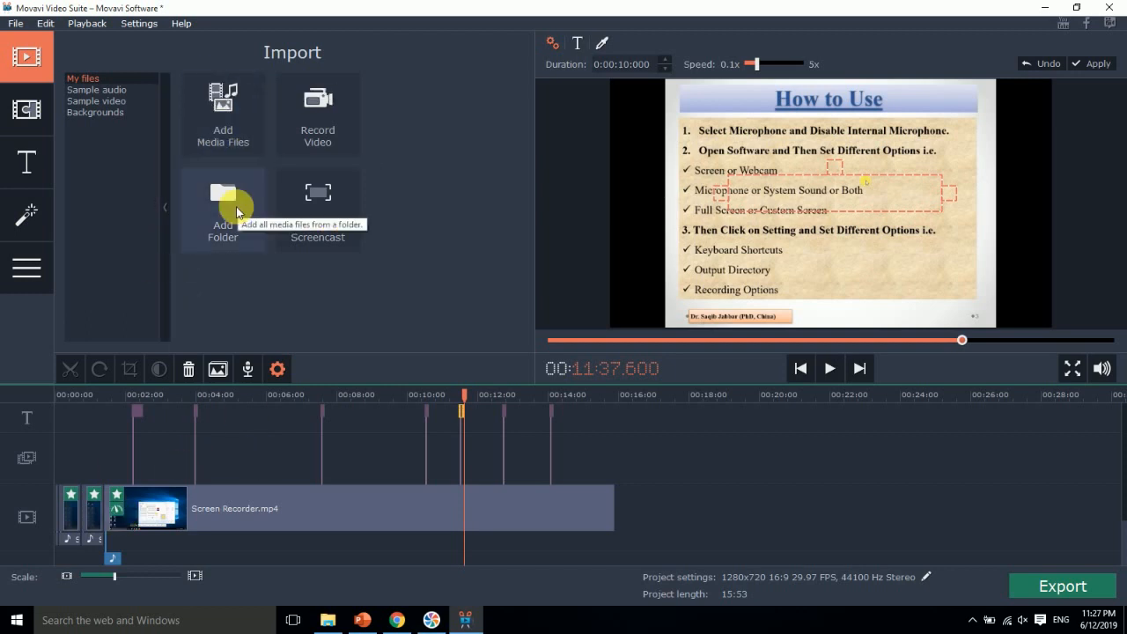
click(218, 115)
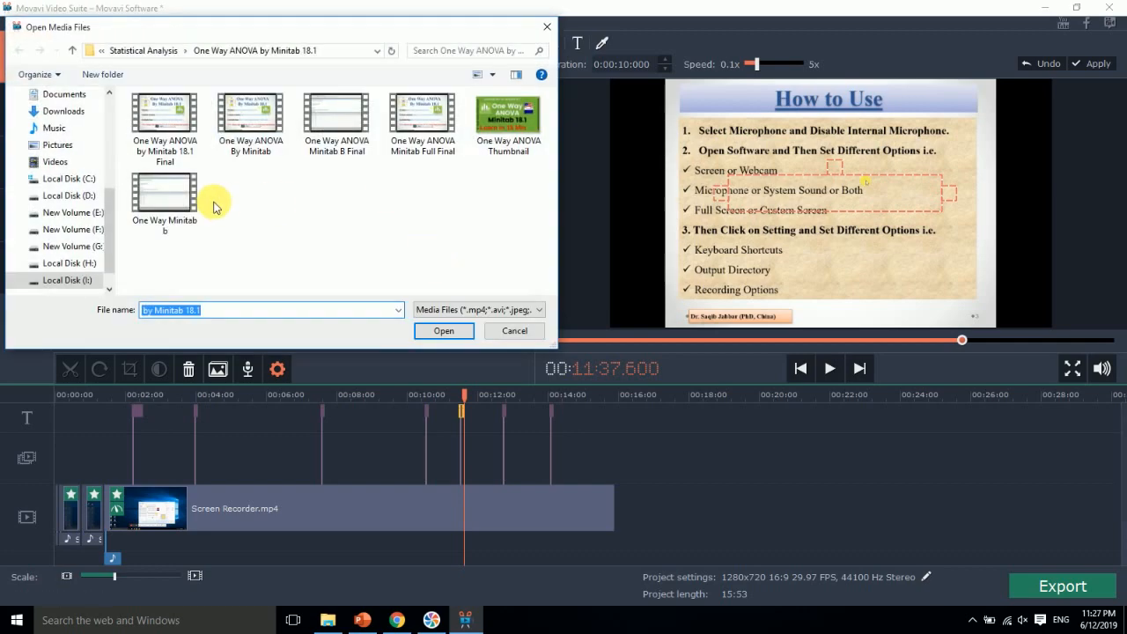
double_click(167, 196)
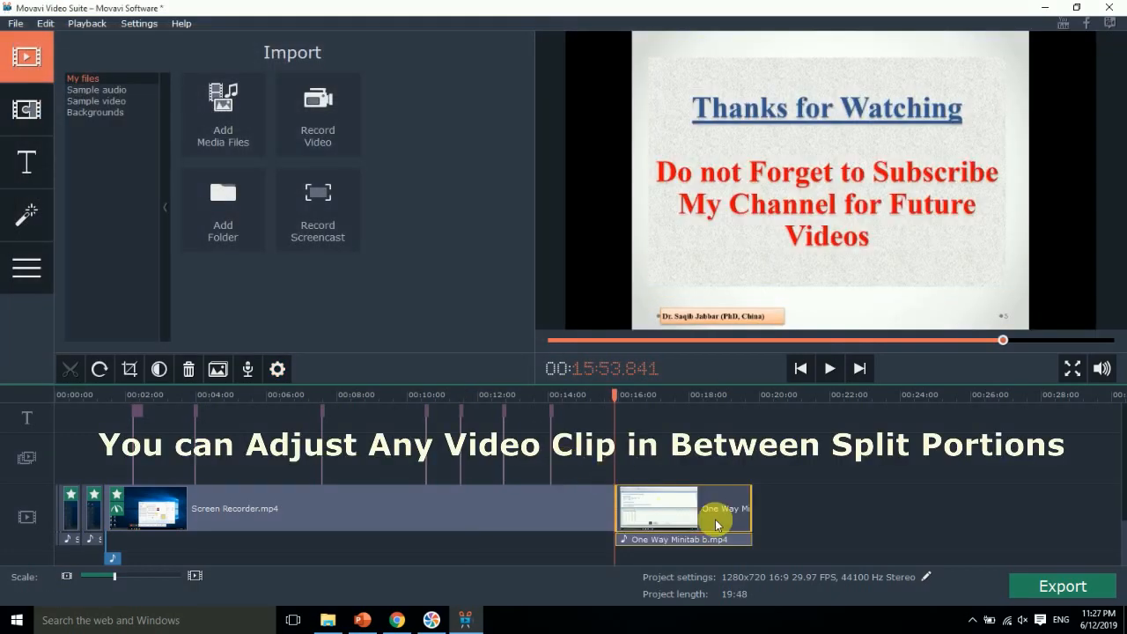
drag(699, 504, 175, 501)
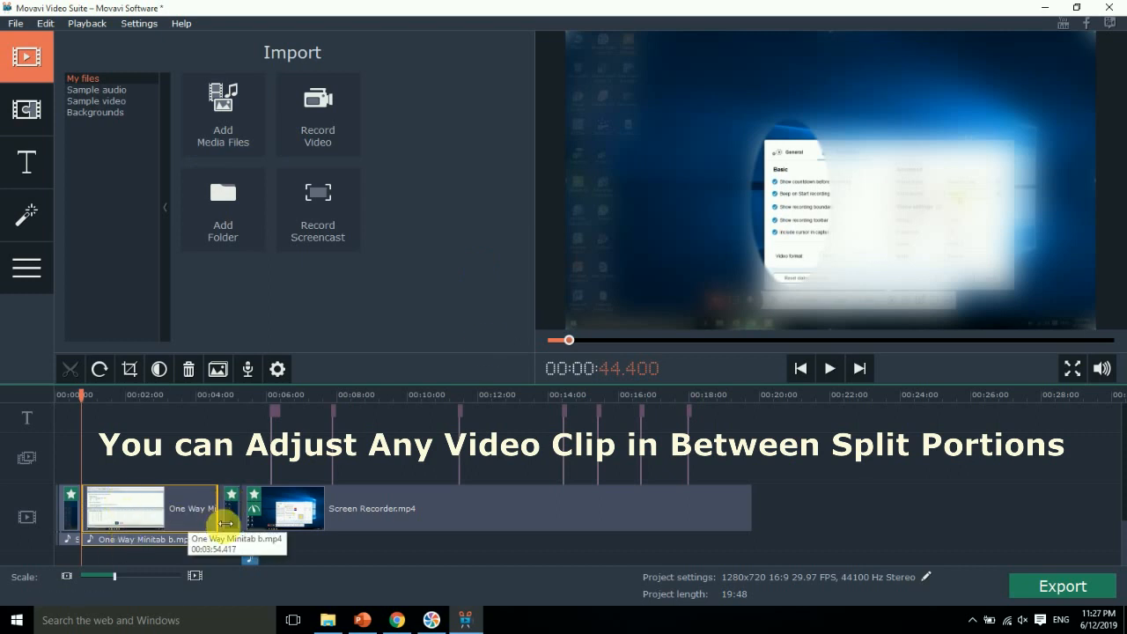
Split the long Screen Recorder.mp4 clip at about 09:27 and select its second portion
click(389, 520)
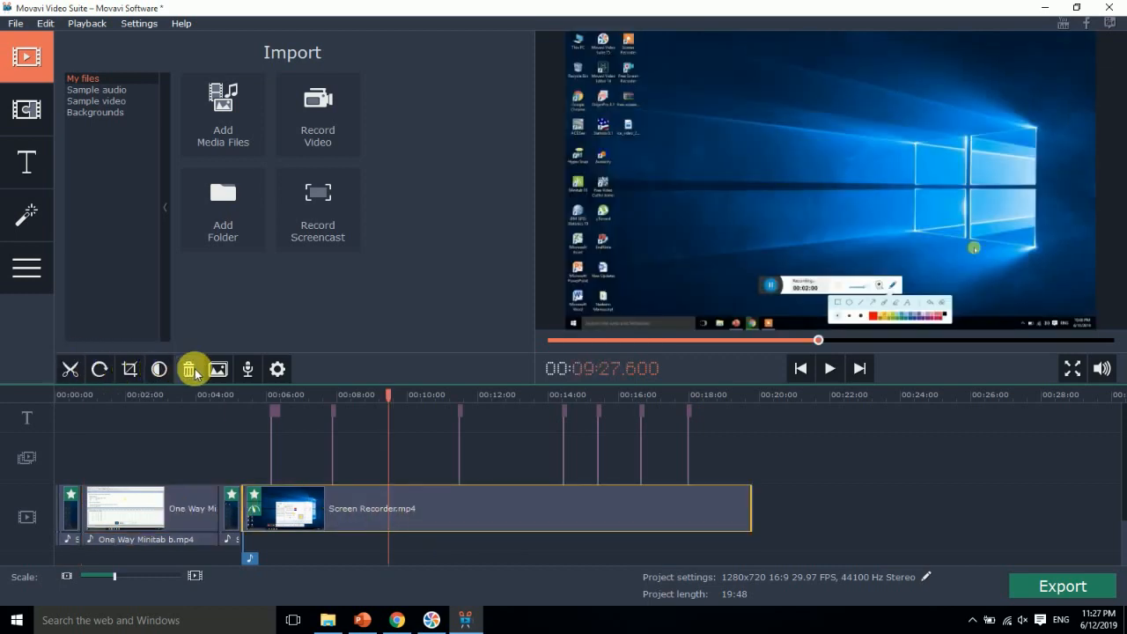
click(68, 369)
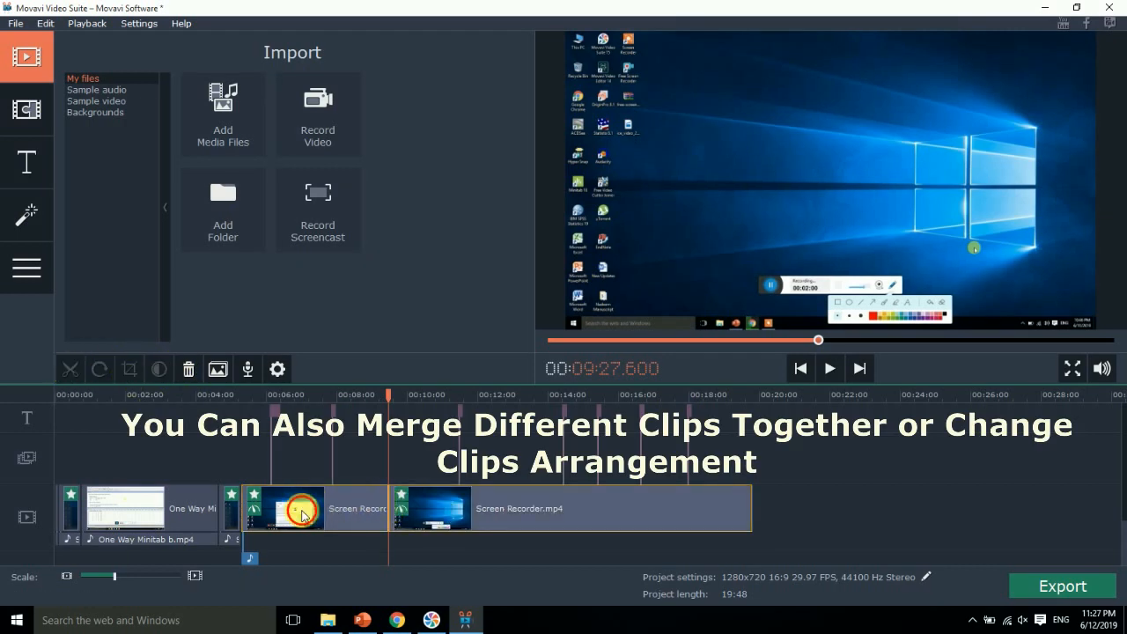
click(538, 519)
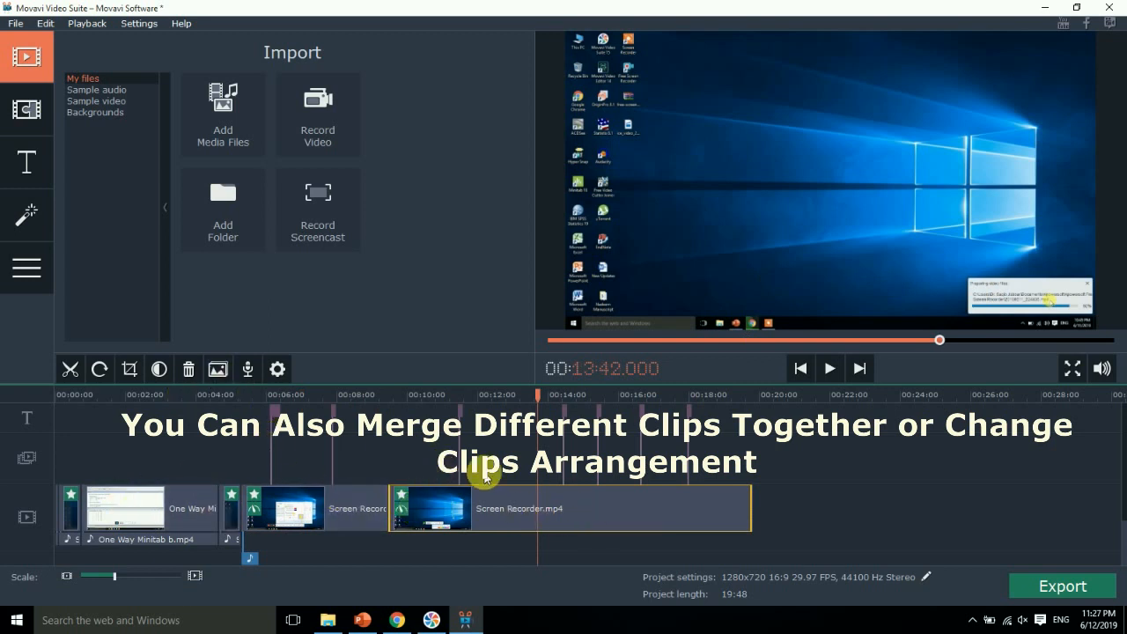
Add the Adventure sample music to the audio track at about 10:14, under the second portion of the split clip
click(97, 90)
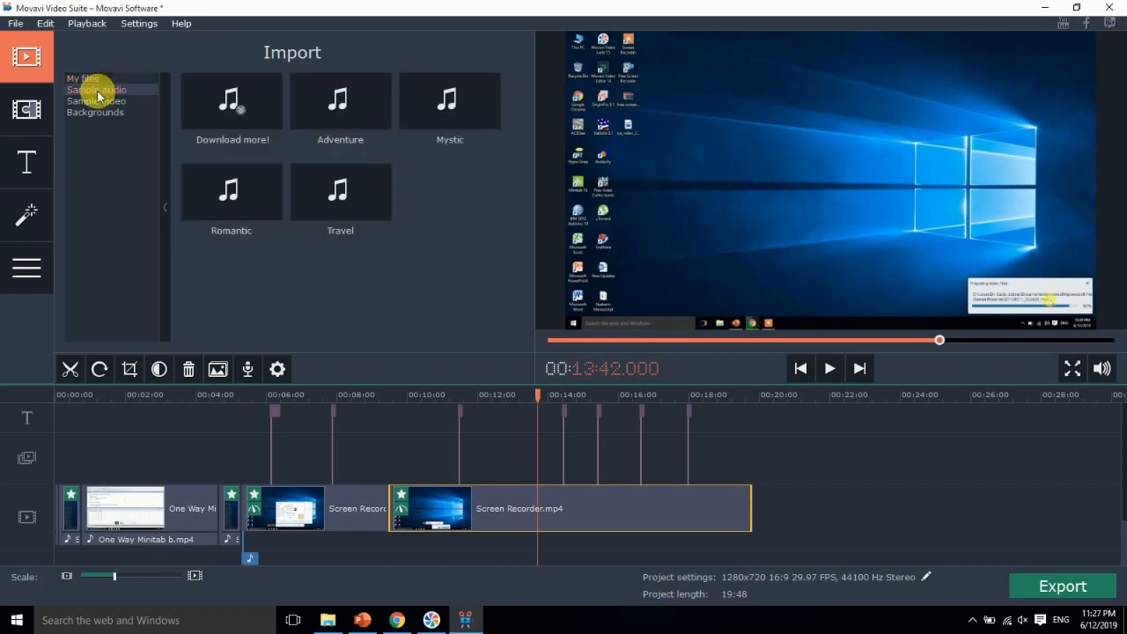
click(344, 130)
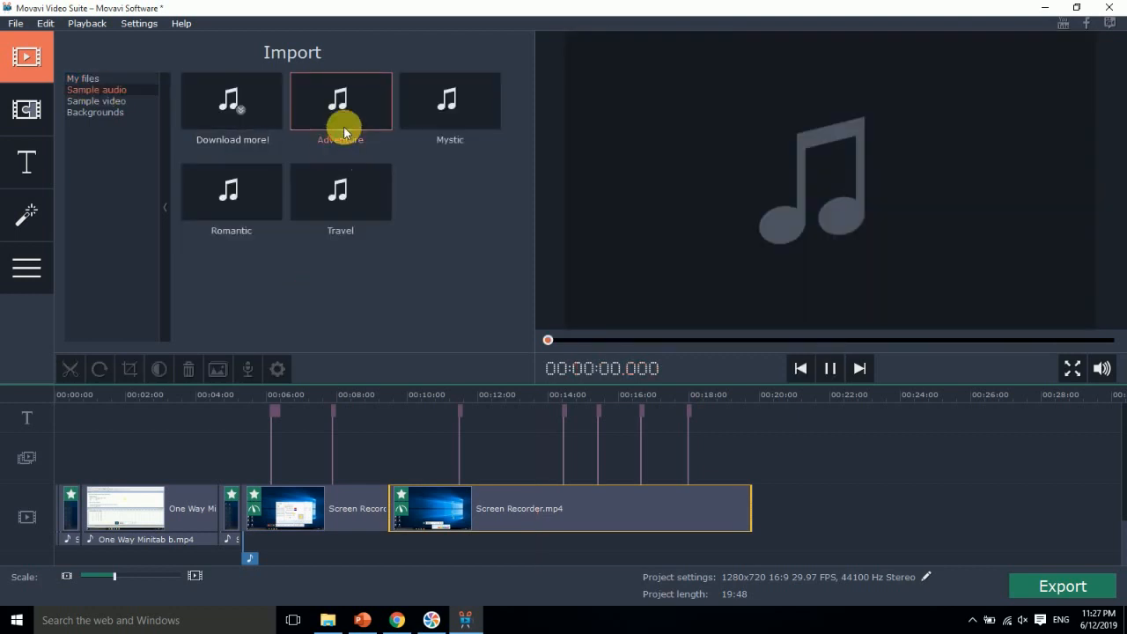
drag(346, 109, 416, 539)
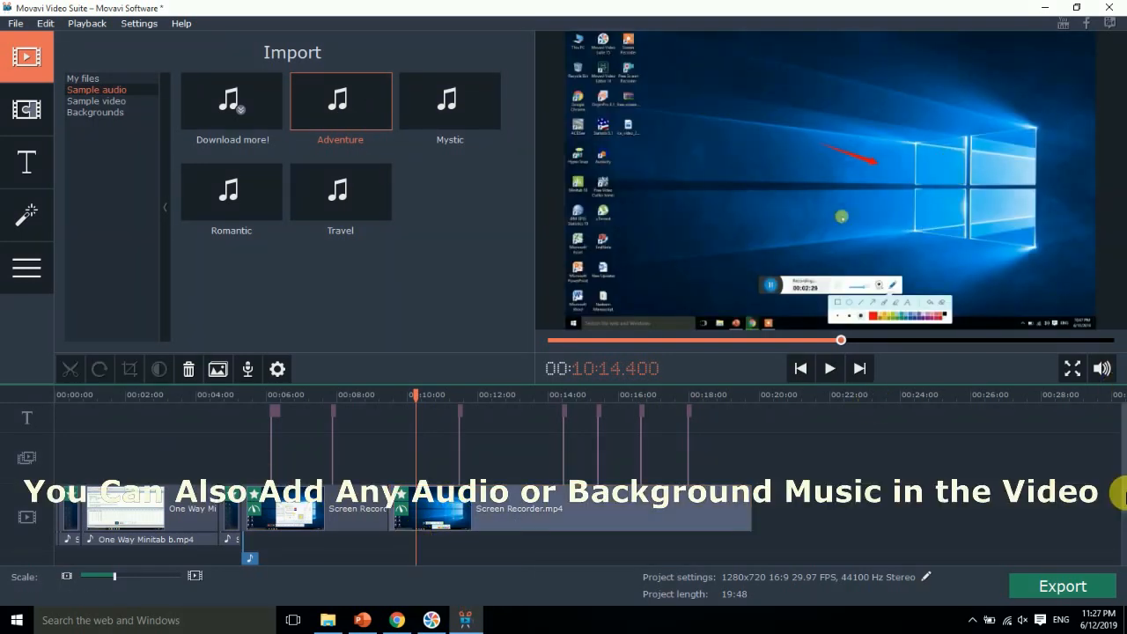
drag(1122, 500, 1122, 551)
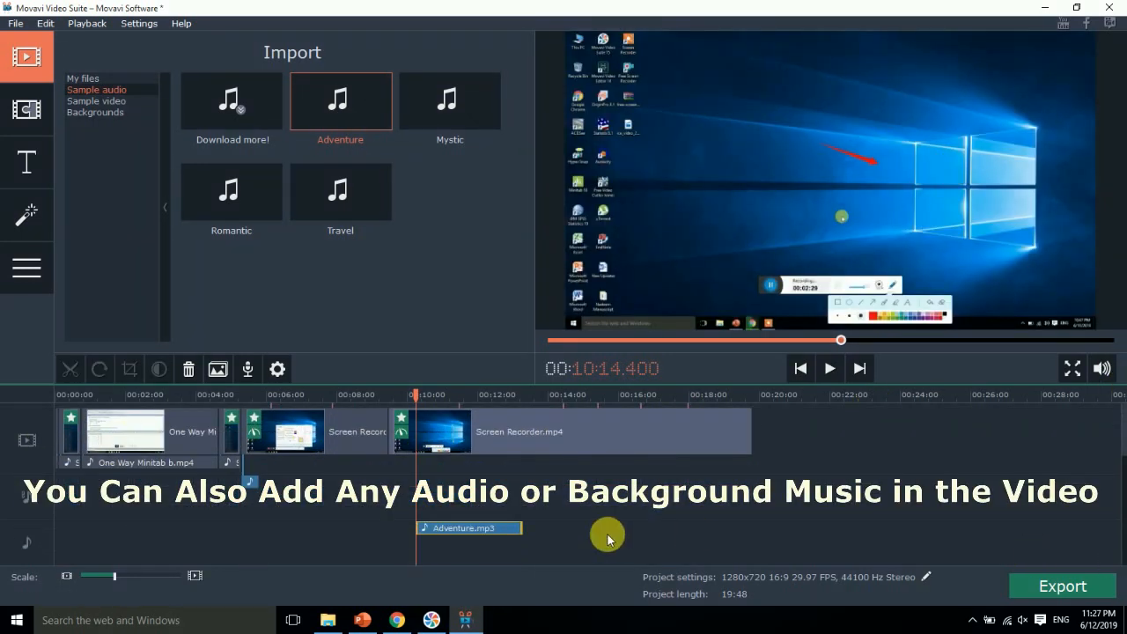
Open the editing tools for the Adventure.mp3 clip to show the options available
click(441, 528)
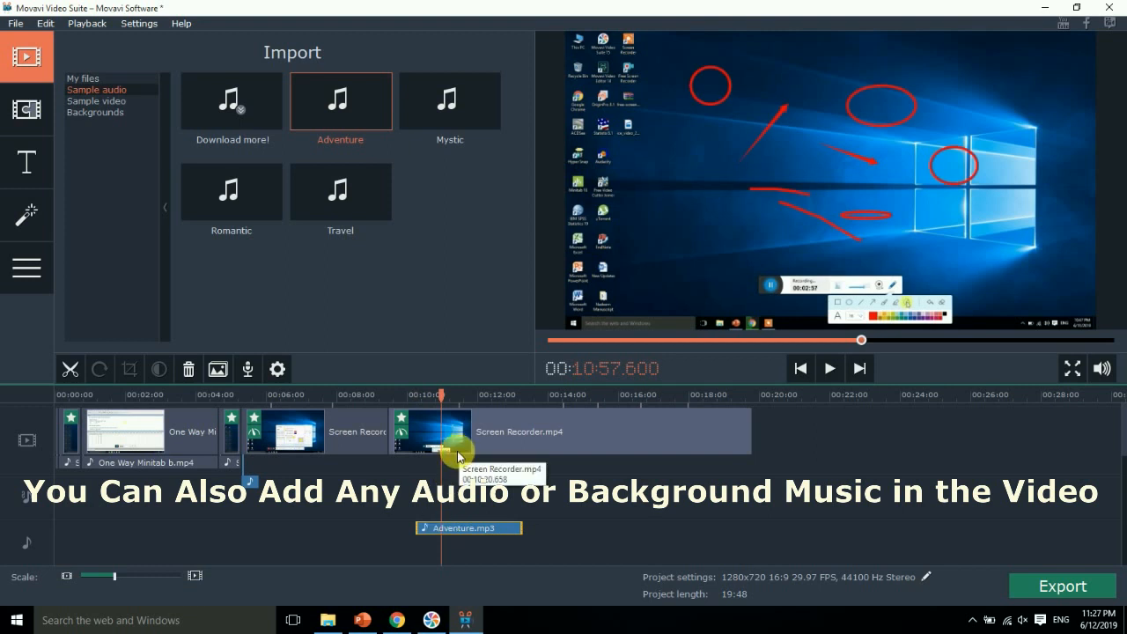
double_click(465, 529)
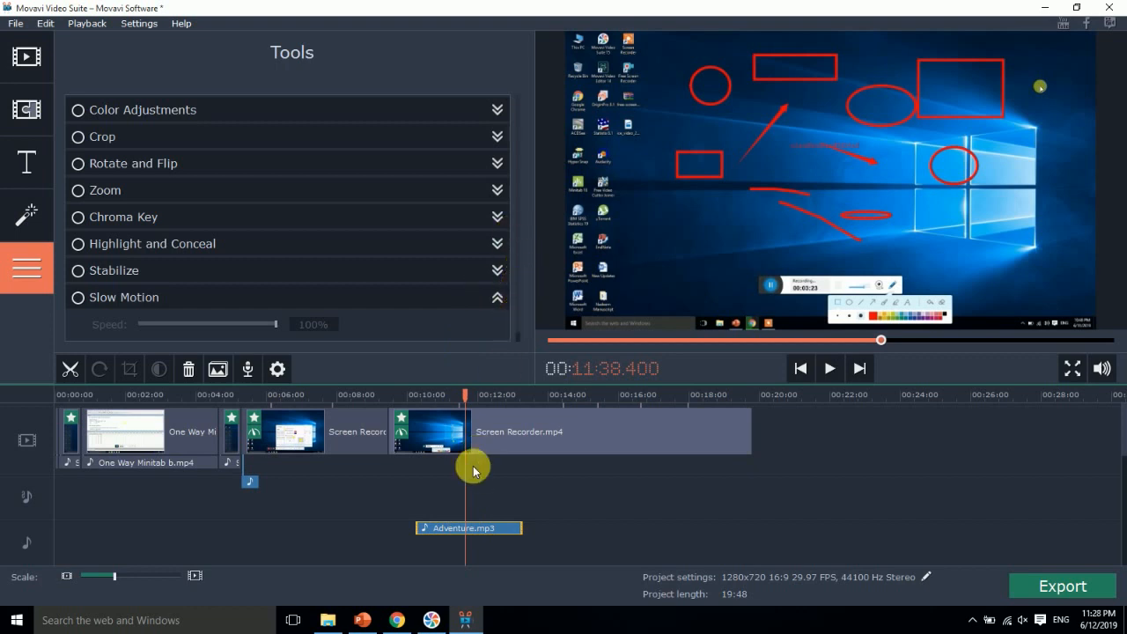
click(434, 532)
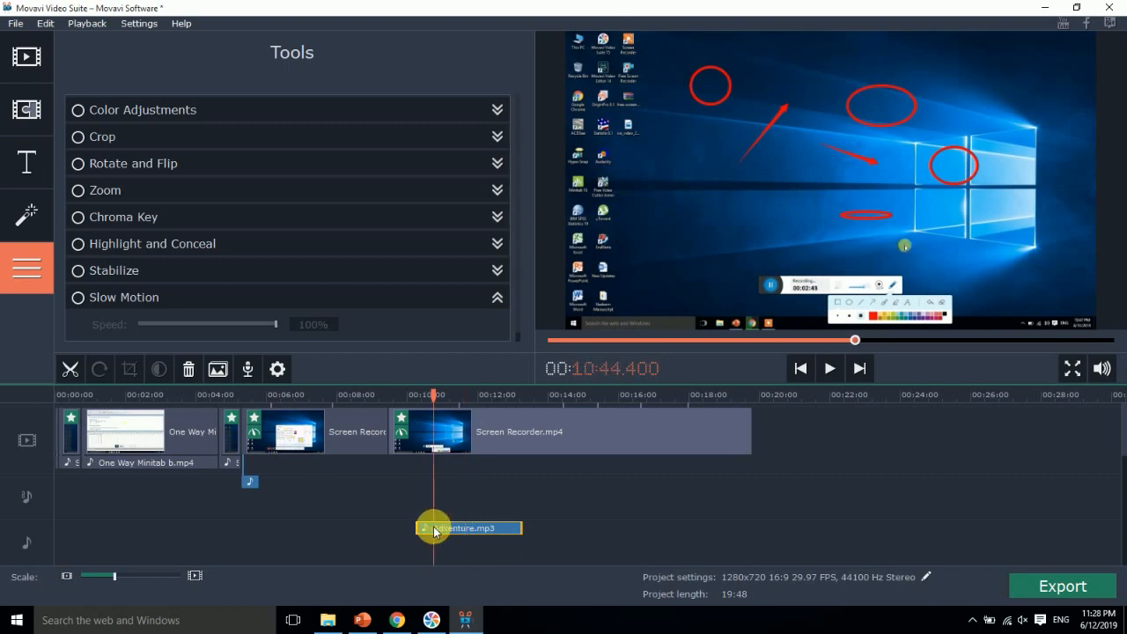
Insert the Countdown sample video at the very start of the video track and play the project from the beginning
click(29, 115)
click(26, 57)
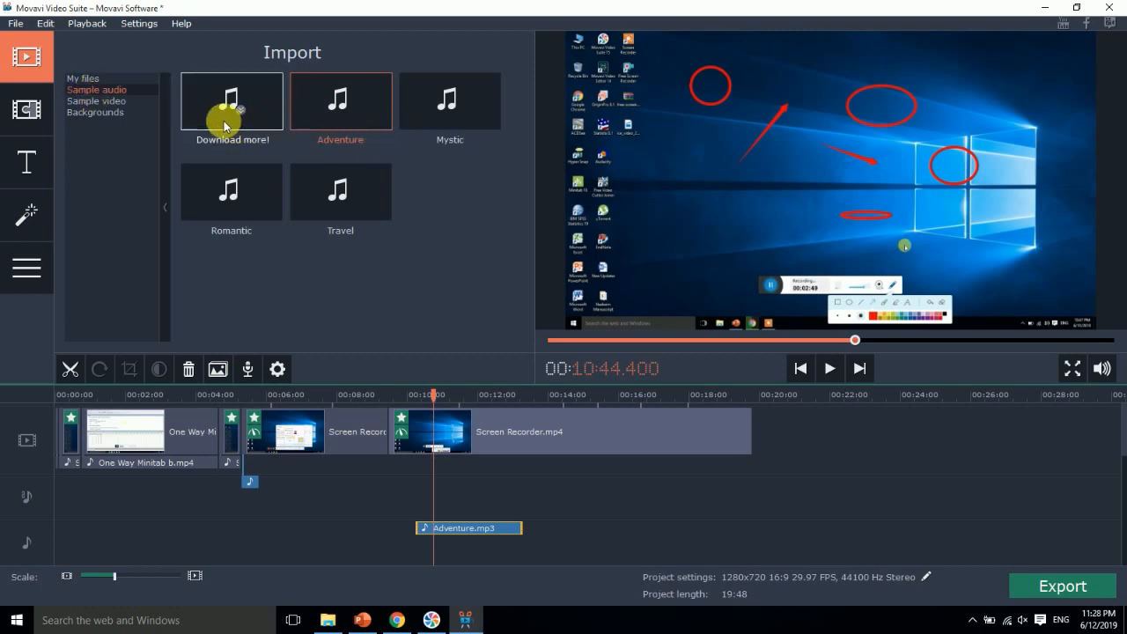
click(97, 101)
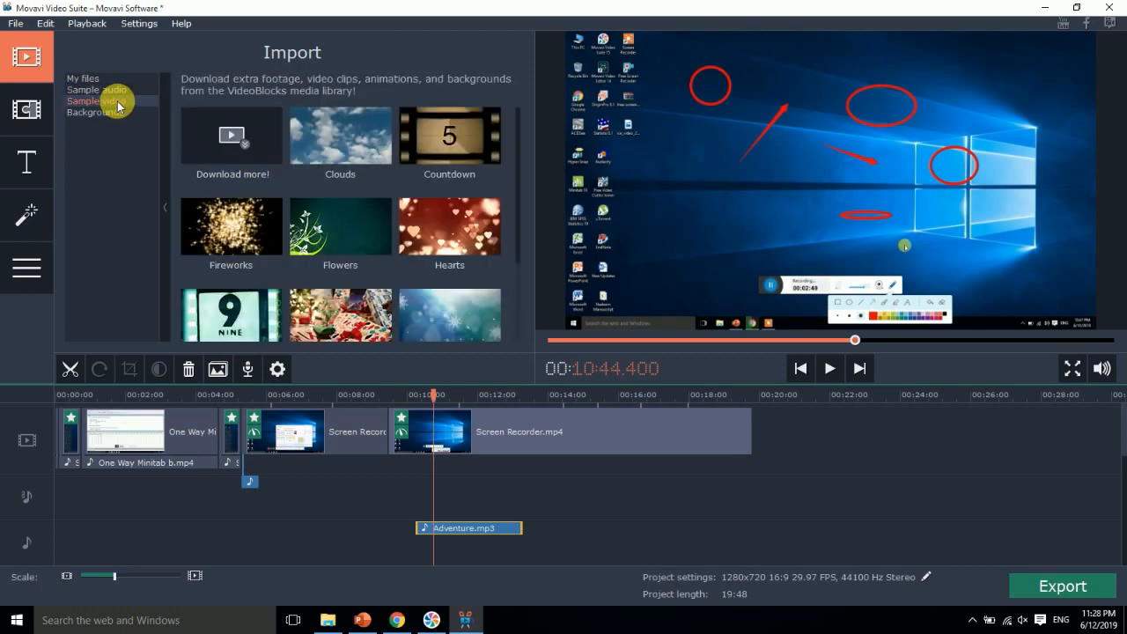
click(449, 154)
drag(447, 150, 58, 412)
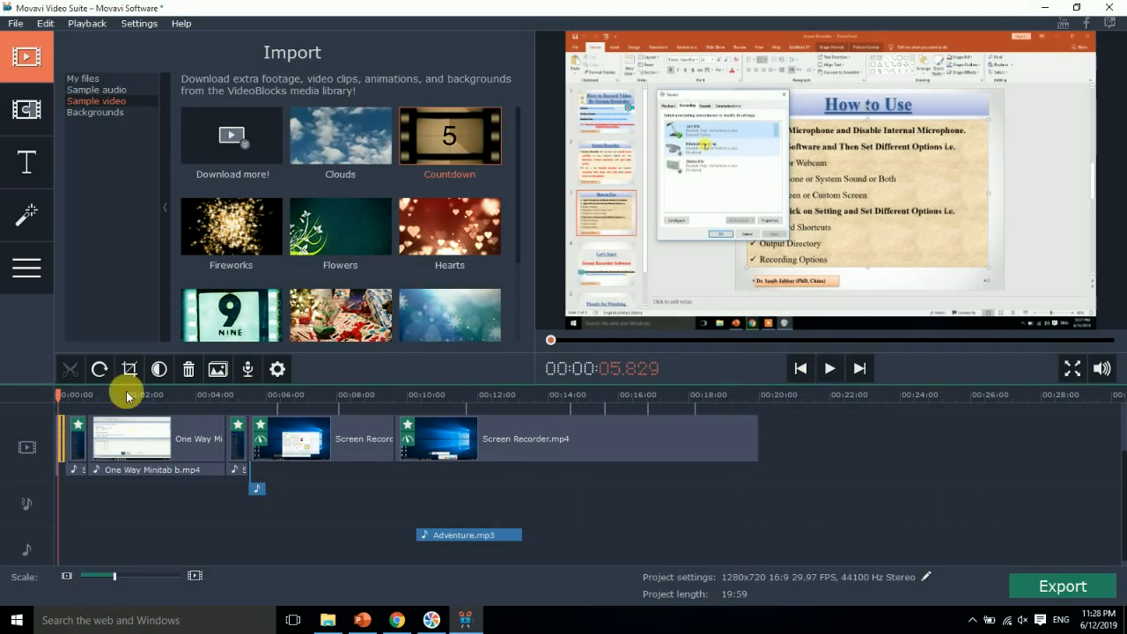
click(45, 390)
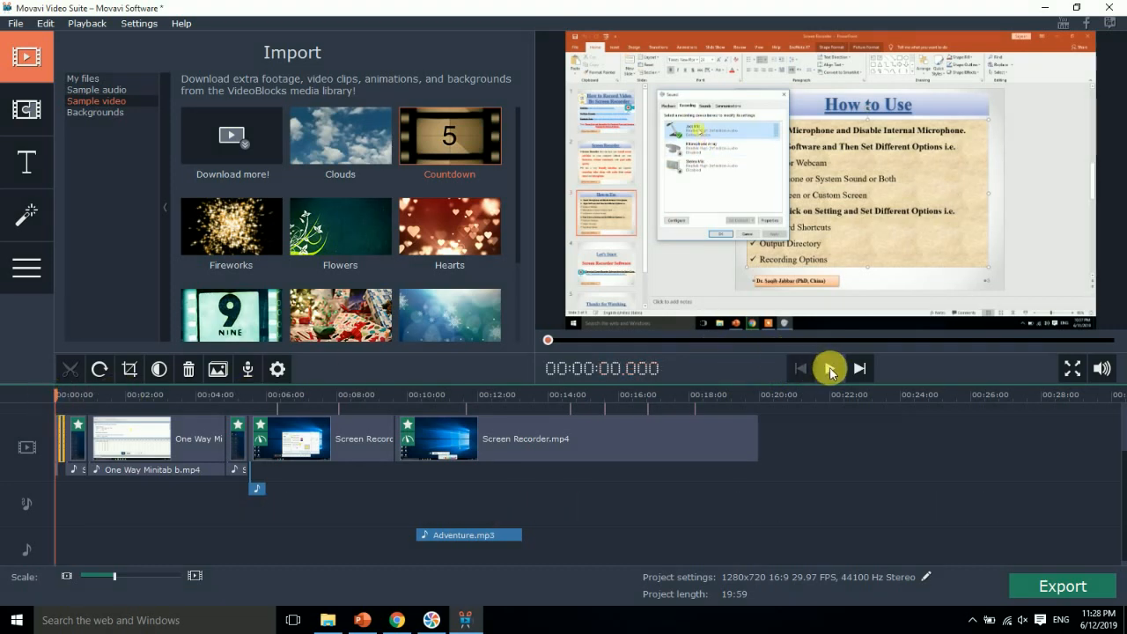
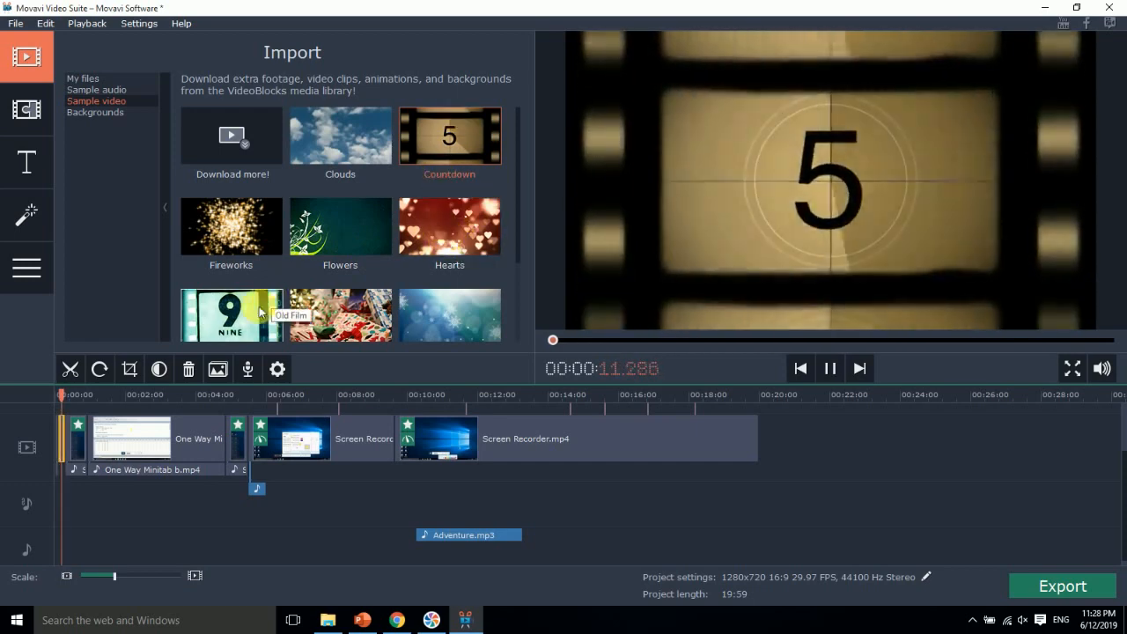
Add the Old Film sample video at the end of the video track and the gifts sample between the two split Screen Recorder.mp4 portions
drag(240, 322, 771, 447)
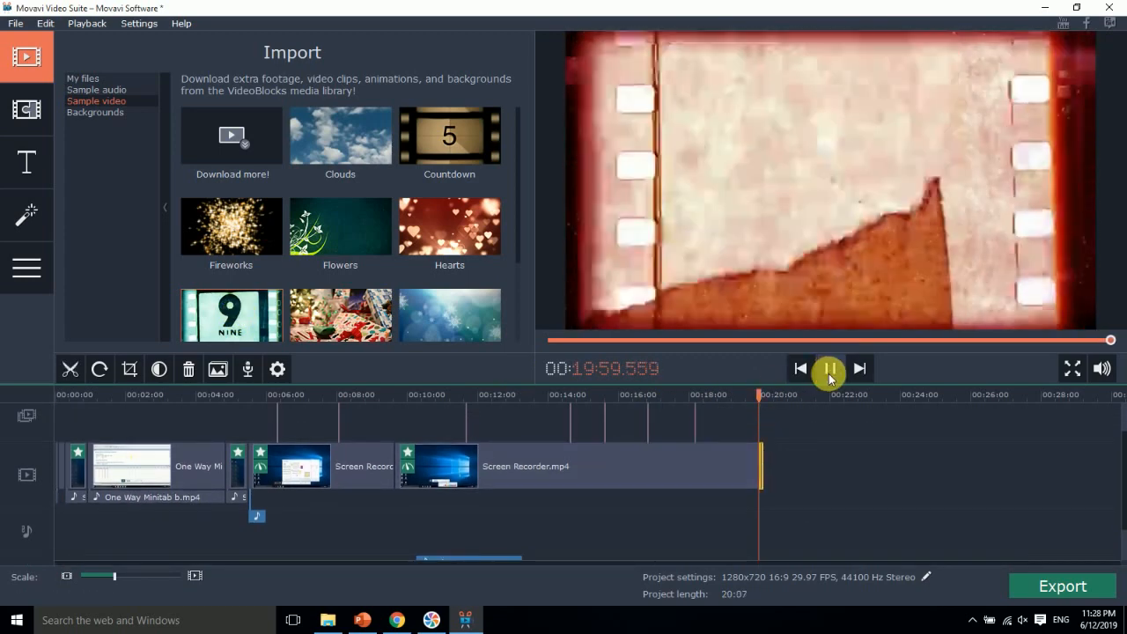
click(489, 475)
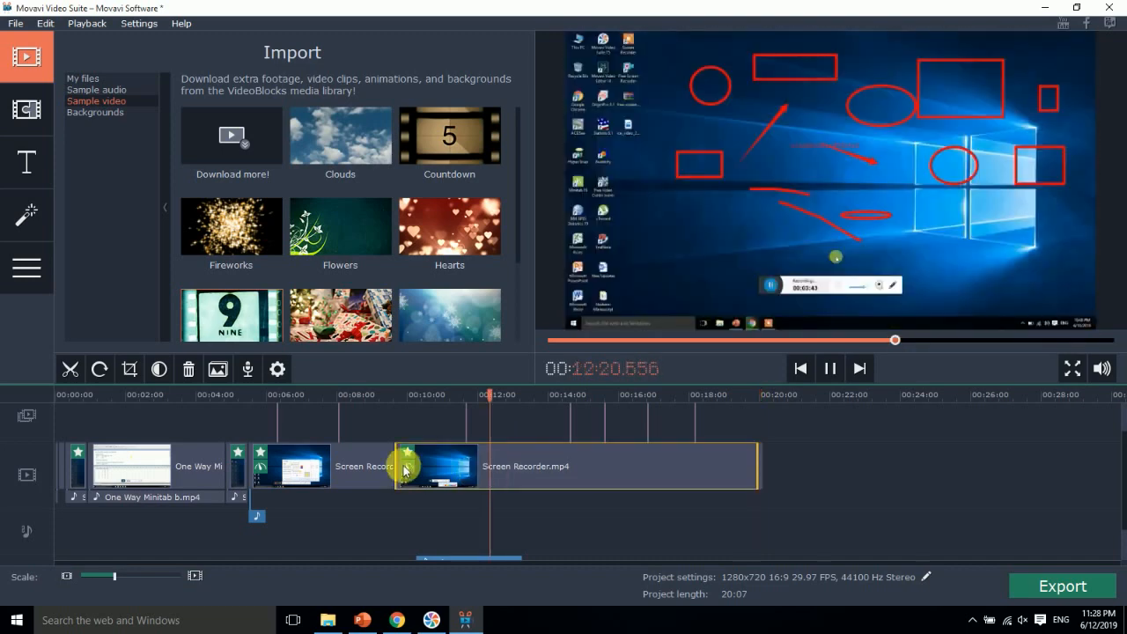
drag(342, 312, 394, 449)
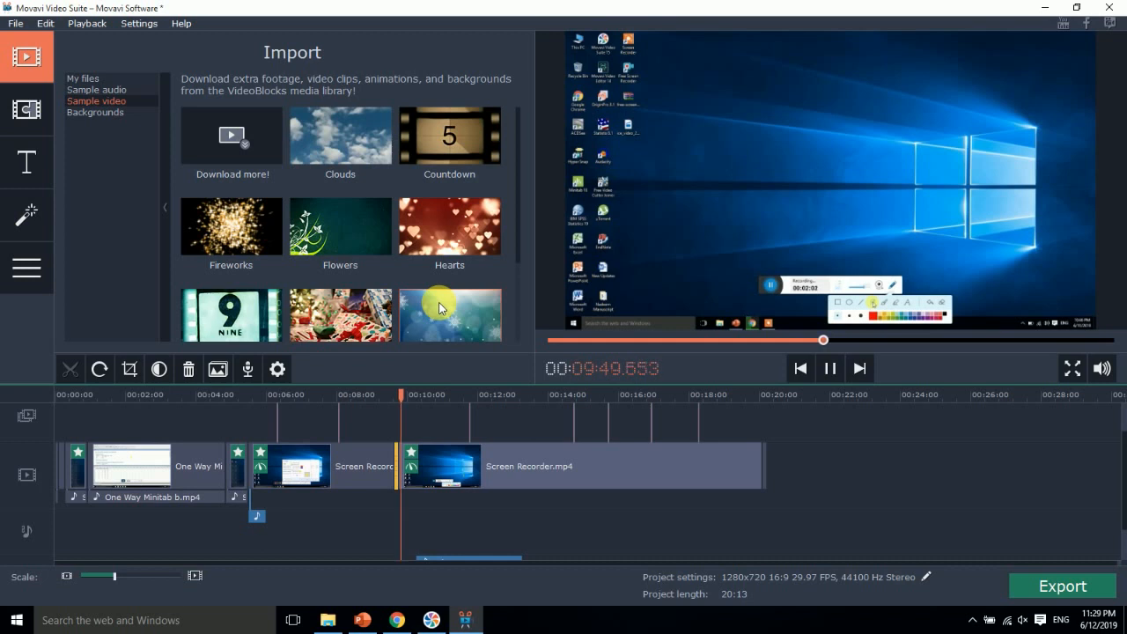
Insert the snowflakes sample video right after the last Screen Recorder.mp4 clip, then preview the first split portion and the One Way Minitab b clip
drag(443, 308, 497, 446)
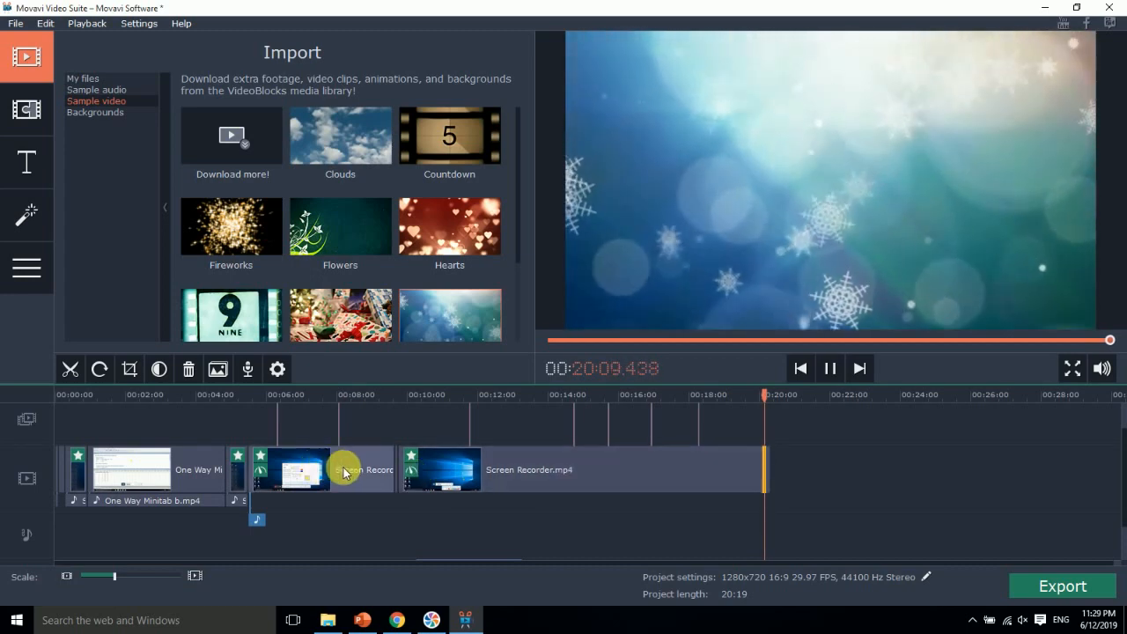
click(343, 467)
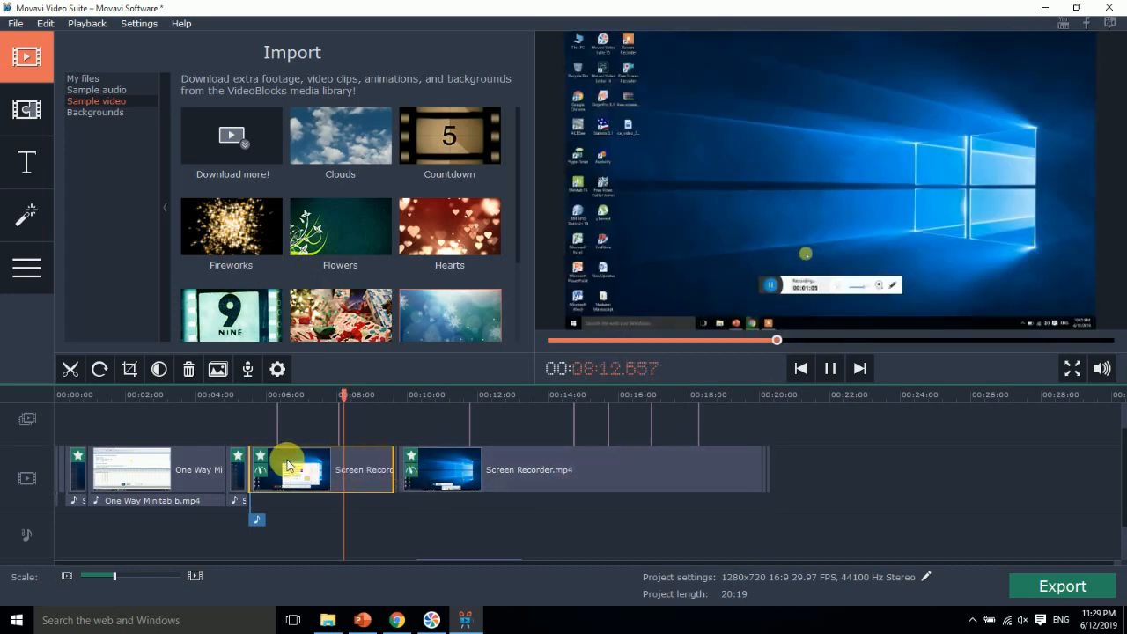
click(204, 474)
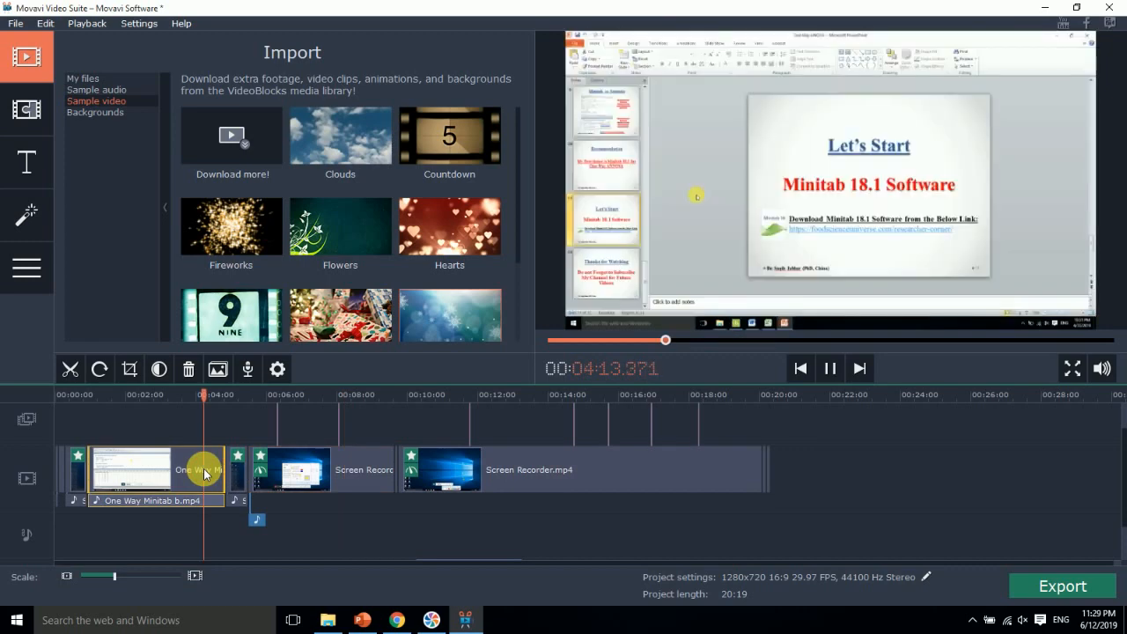
Split the One Way Minitab b.mp4 clip at about 00:01:51 and insert the Hearts sample video between its two portions
drag(202, 395, 125, 403)
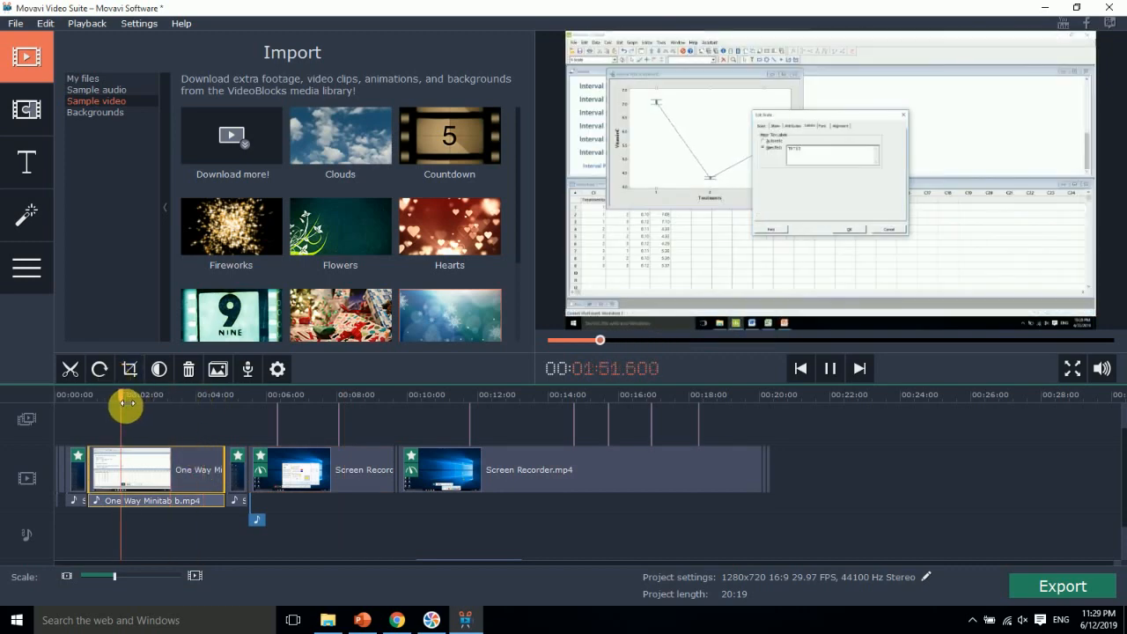
click(74, 370)
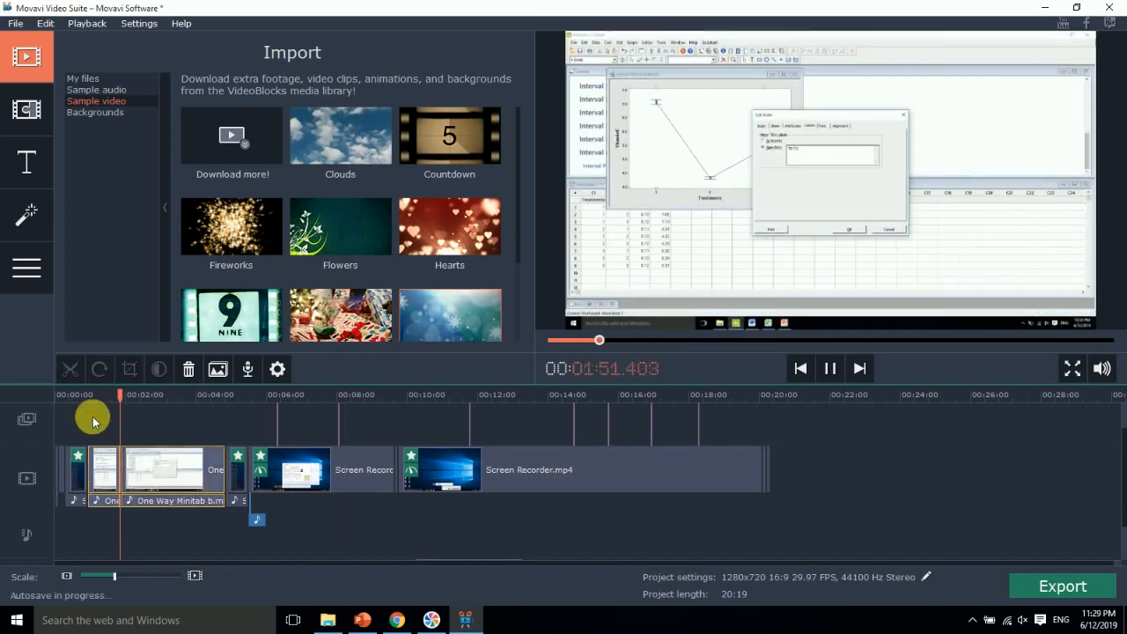
click(102, 479)
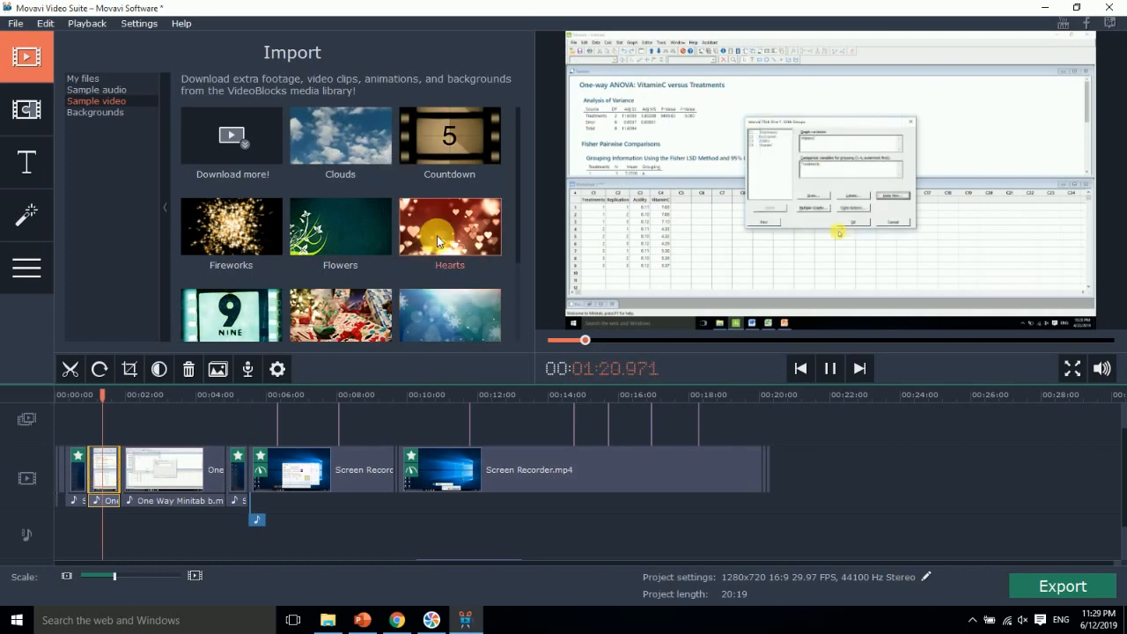
drag(437, 235, 115, 460)
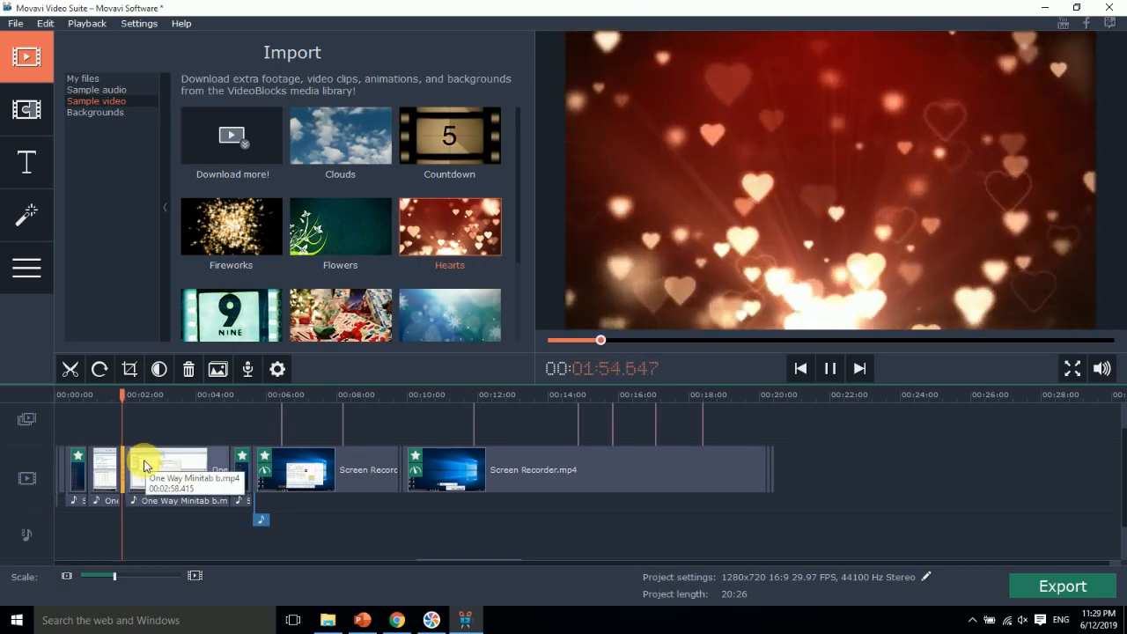
Insert the Grey background right after the second portion of the One Way Minitab b.mp4 clip
click(110, 114)
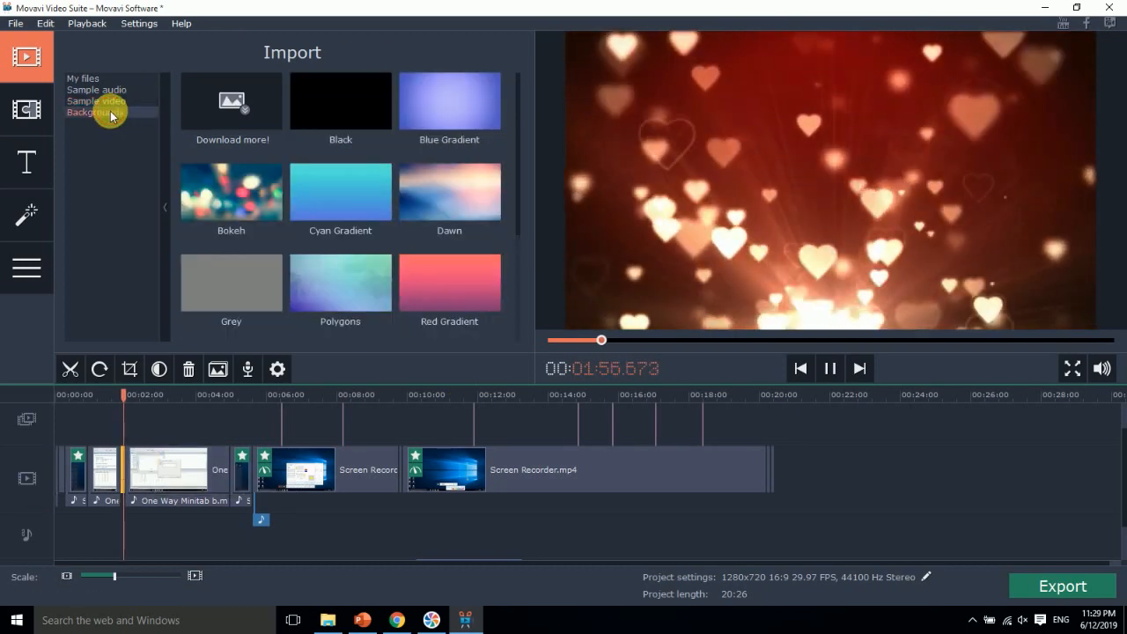
click(258, 285)
drag(257, 286, 164, 452)
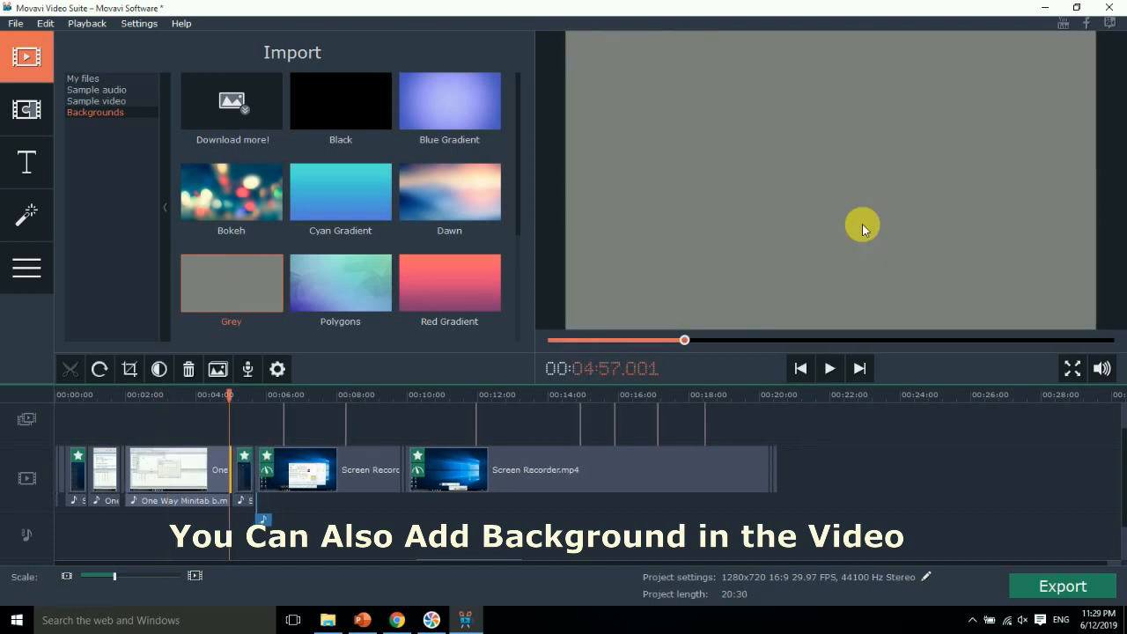
double_click(833, 161)
double_click(833, 161)
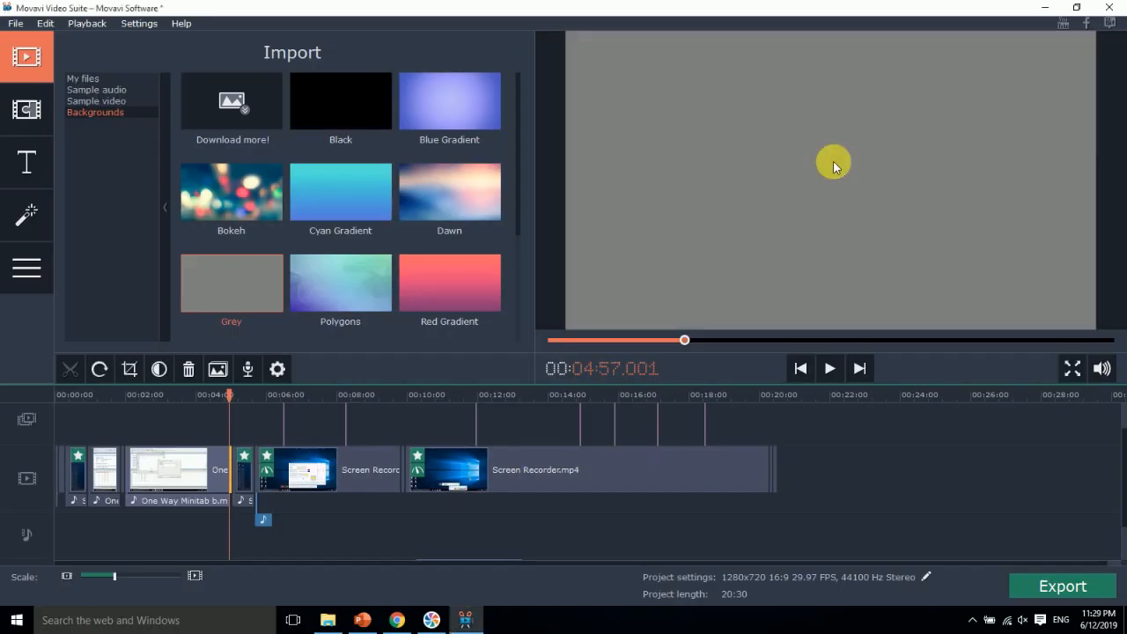
Insert the Polygons background right after the last Screen Recorder.mp4 clip on the video track
click(231, 395)
drag(234, 396, 202, 396)
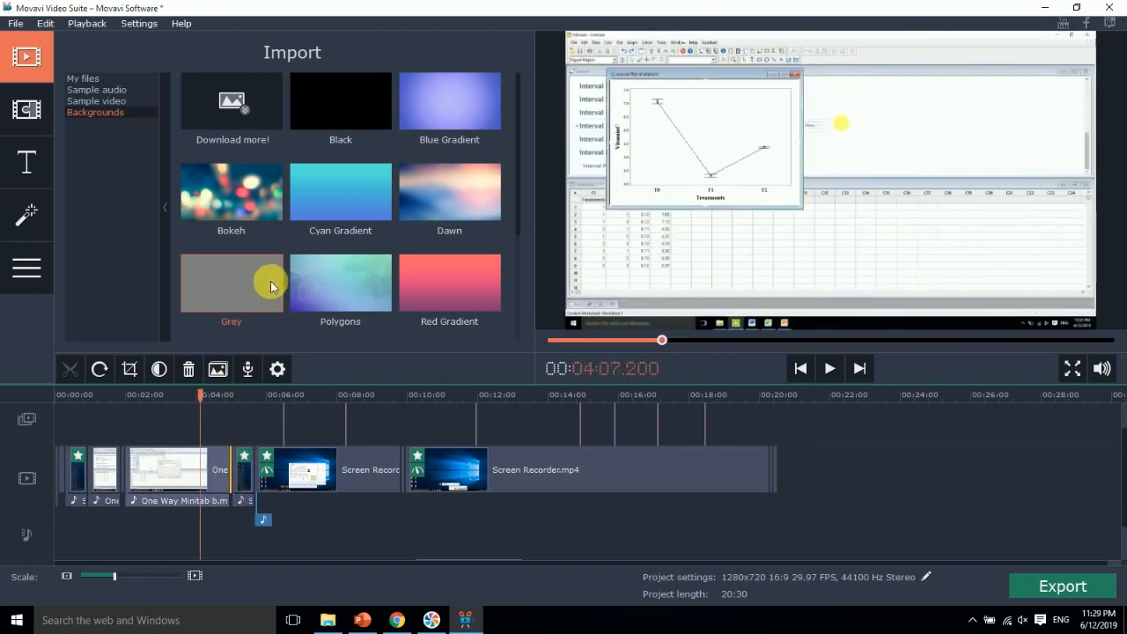
click(356, 282)
drag(355, 283, 587, 476)
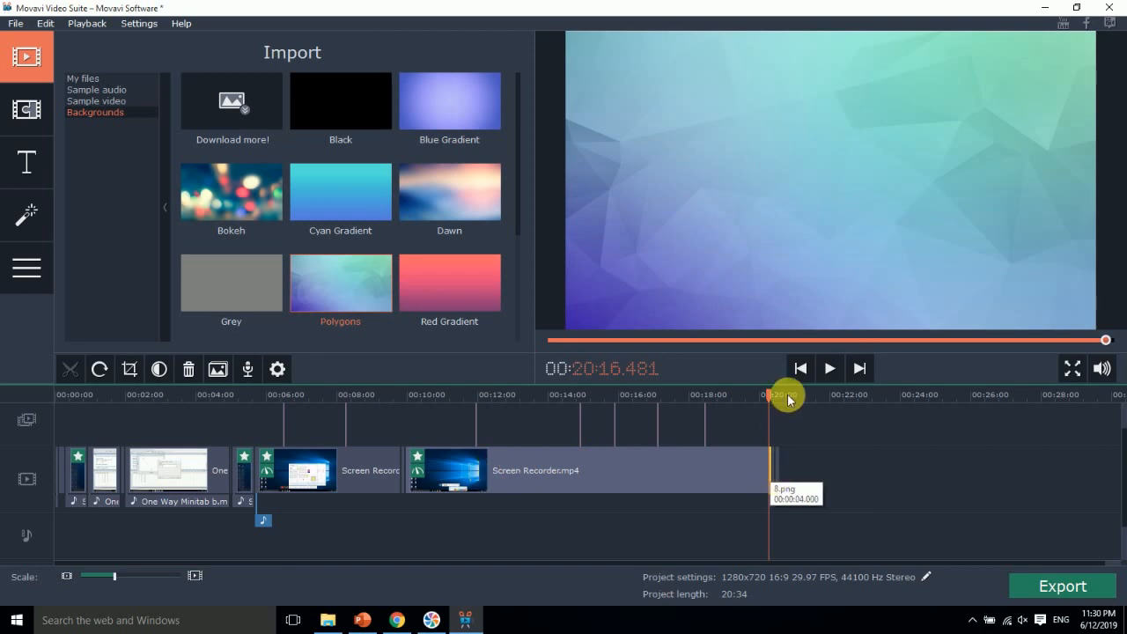
Place a copy of the last DFDGDFGDG title over the Polygons background near the project's end and preview it full screen
click(12, 156)
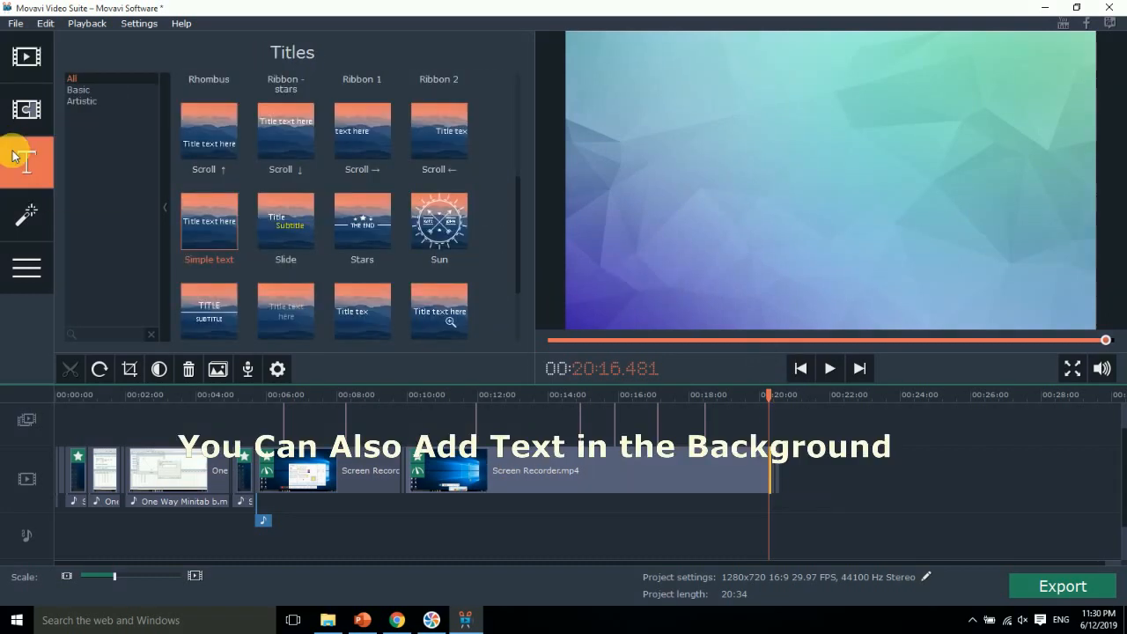
drag(205, 222, 759, 398)
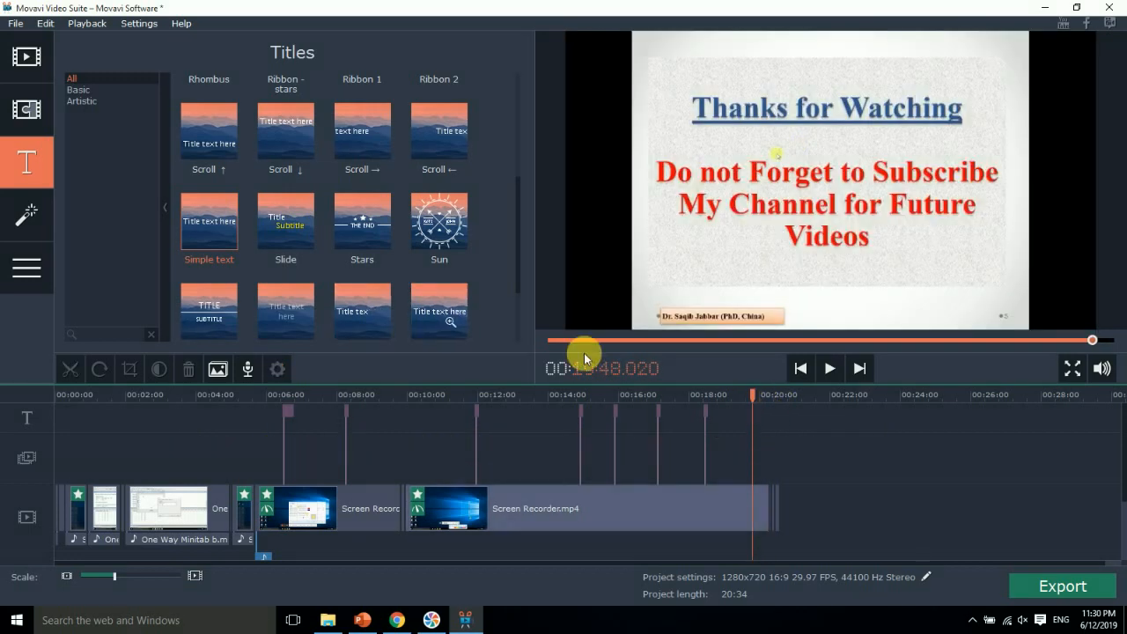
click(706, 411)
drag(759, 396, 778, 400)
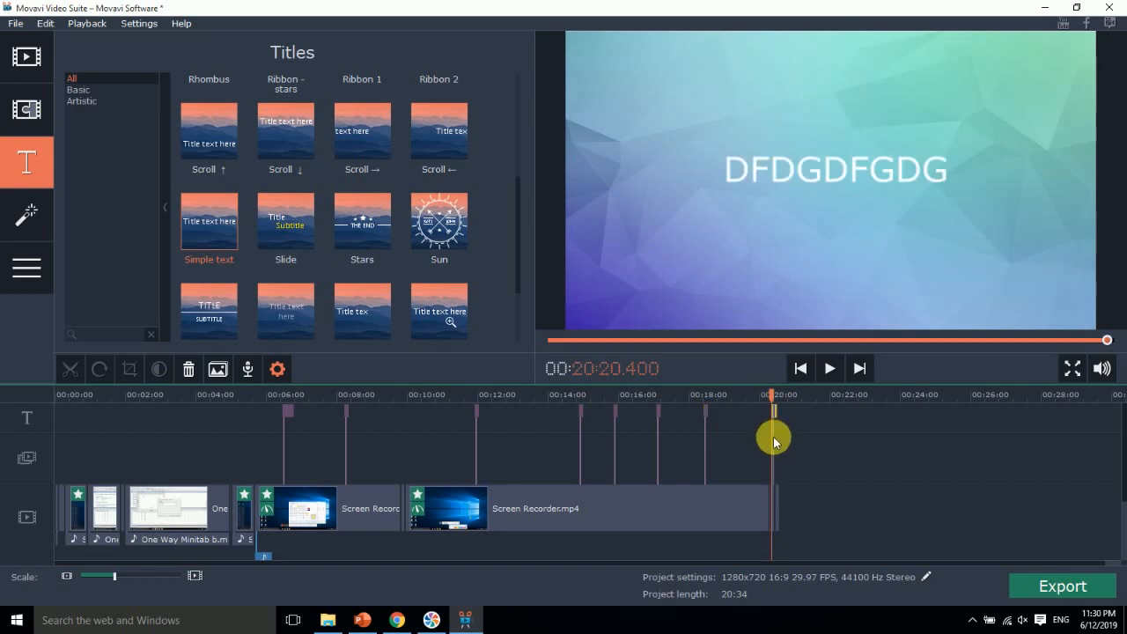
drag(779, 399, 775, 392)
double_click(791, 166)
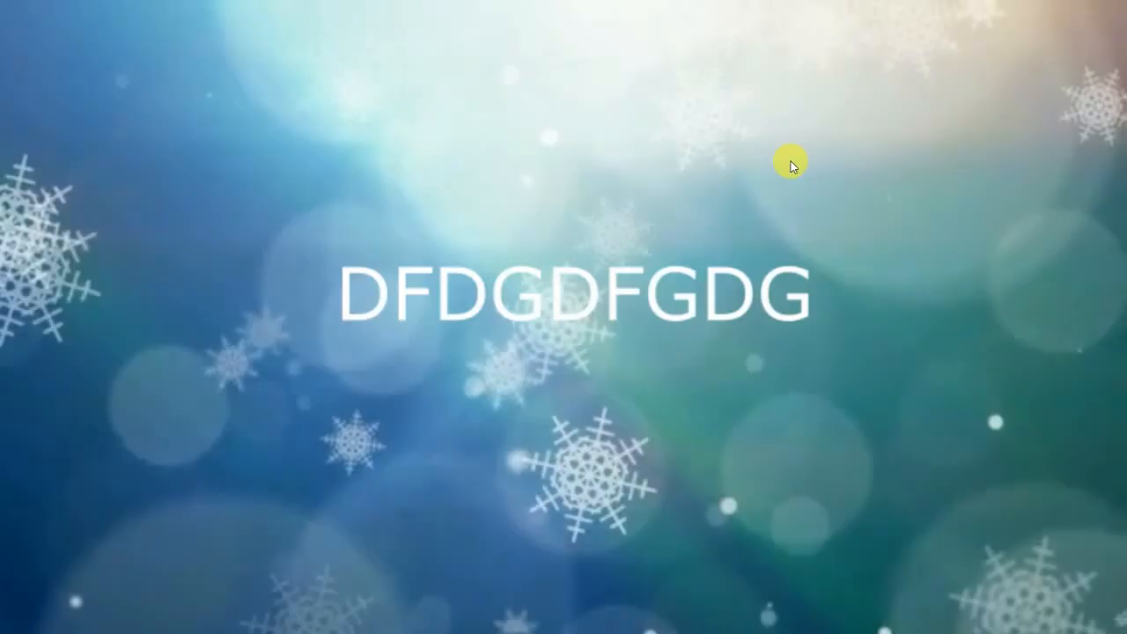
double_click(659, 275)
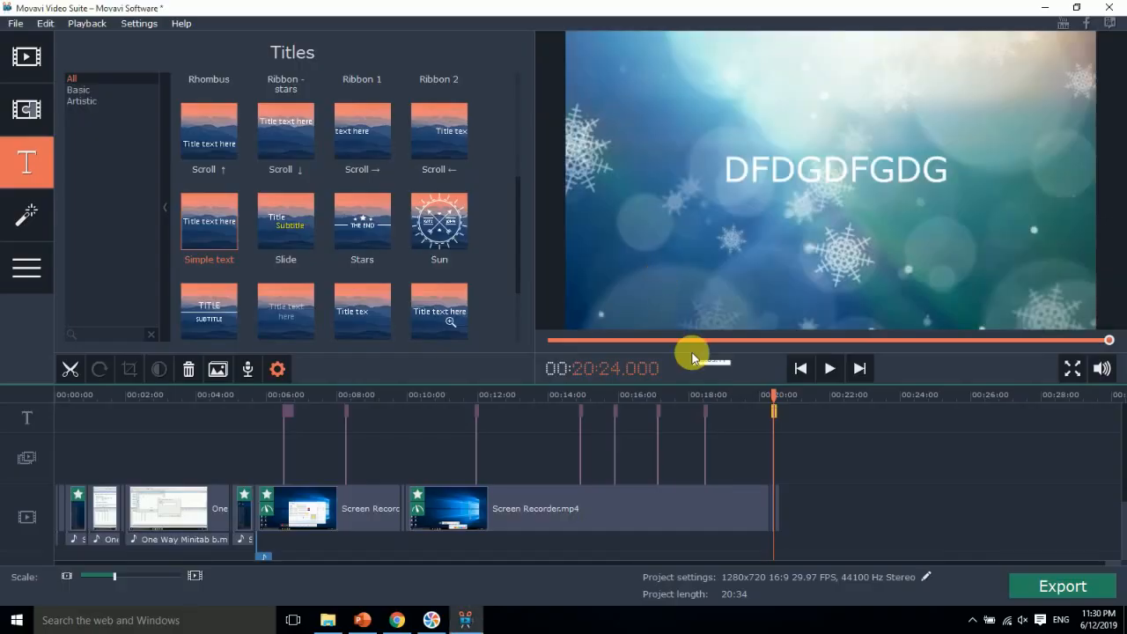
Change the text of the title at the project's end to DFSDFGSDF
double_click(775, 410)
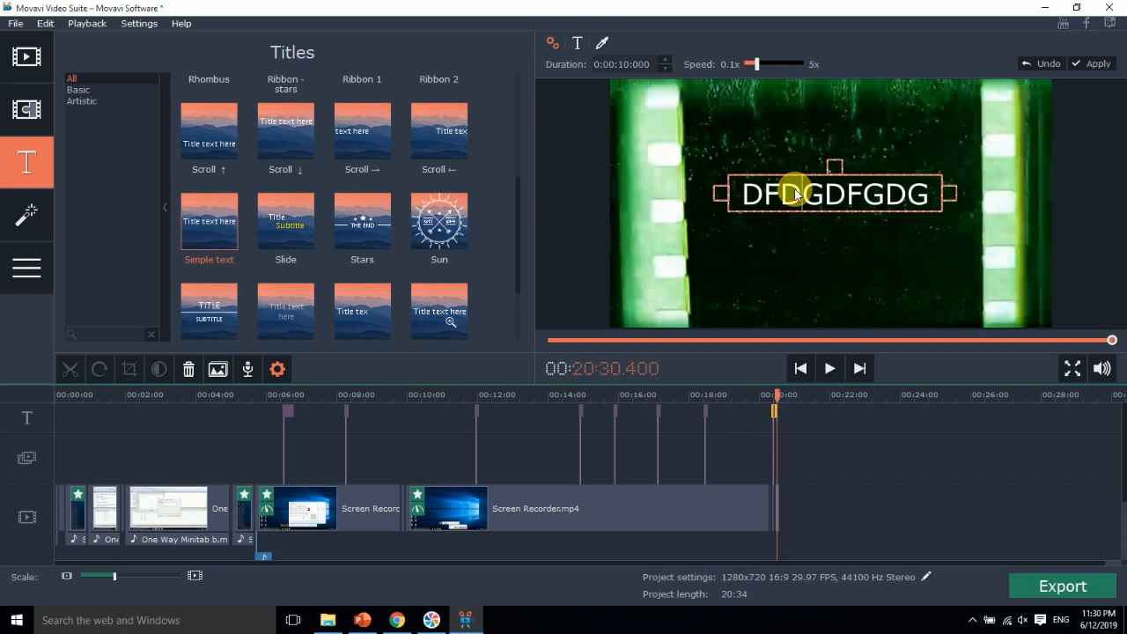
double_click(795, 194)
text(DFSDFGSDF)
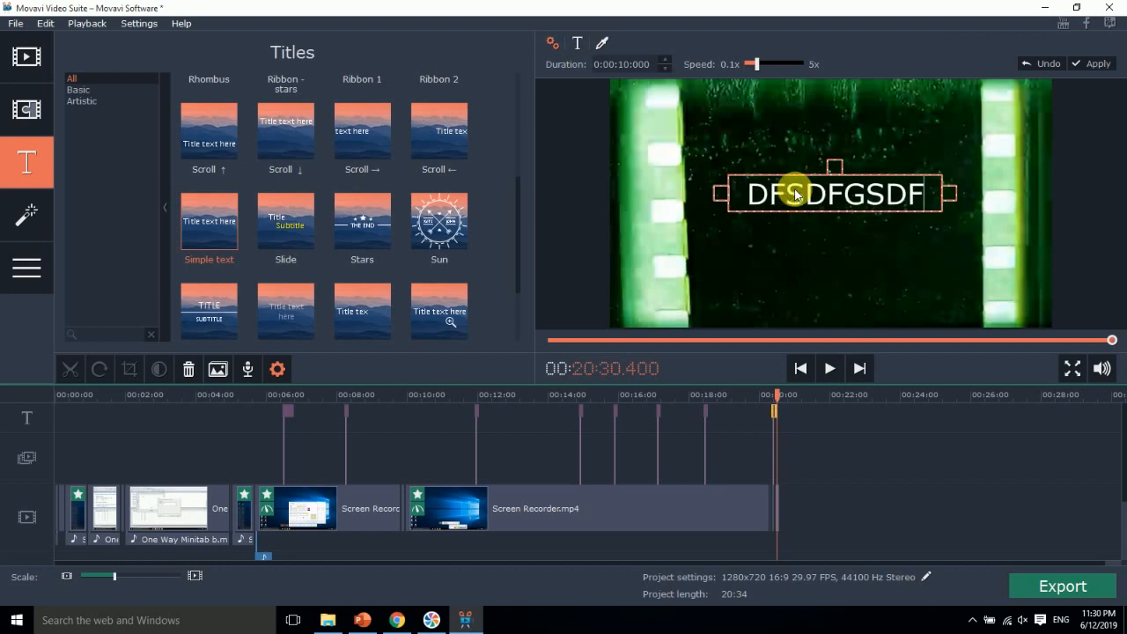
click(591, 188)
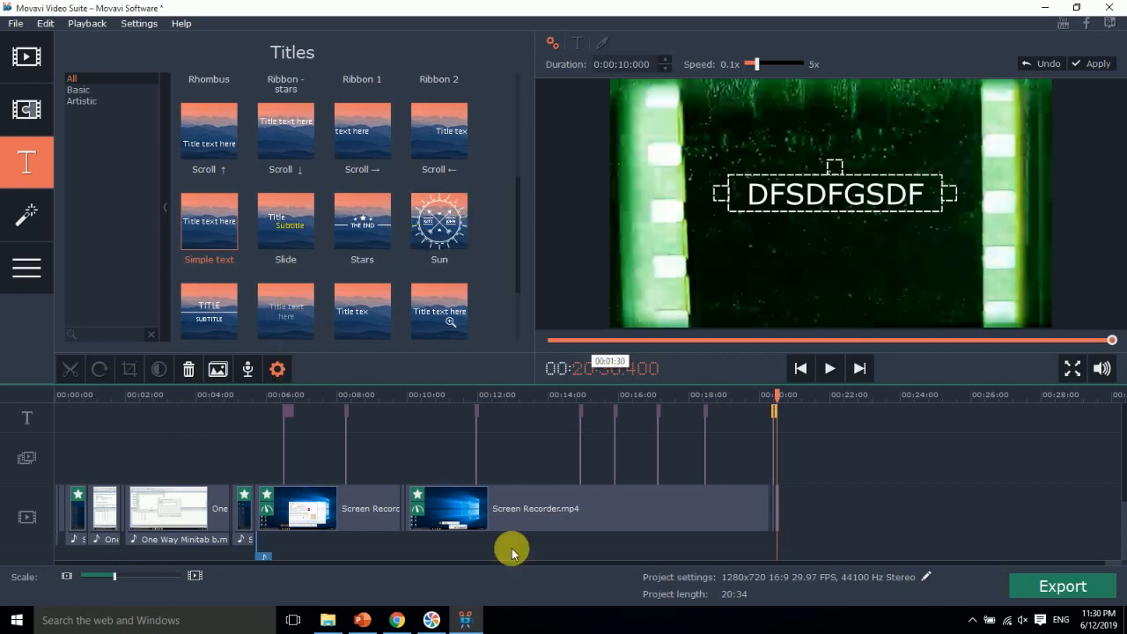
Switch to PowerPoint to check the How to Use topic list, and return to the Movavi project
mouse_move(363, 625)
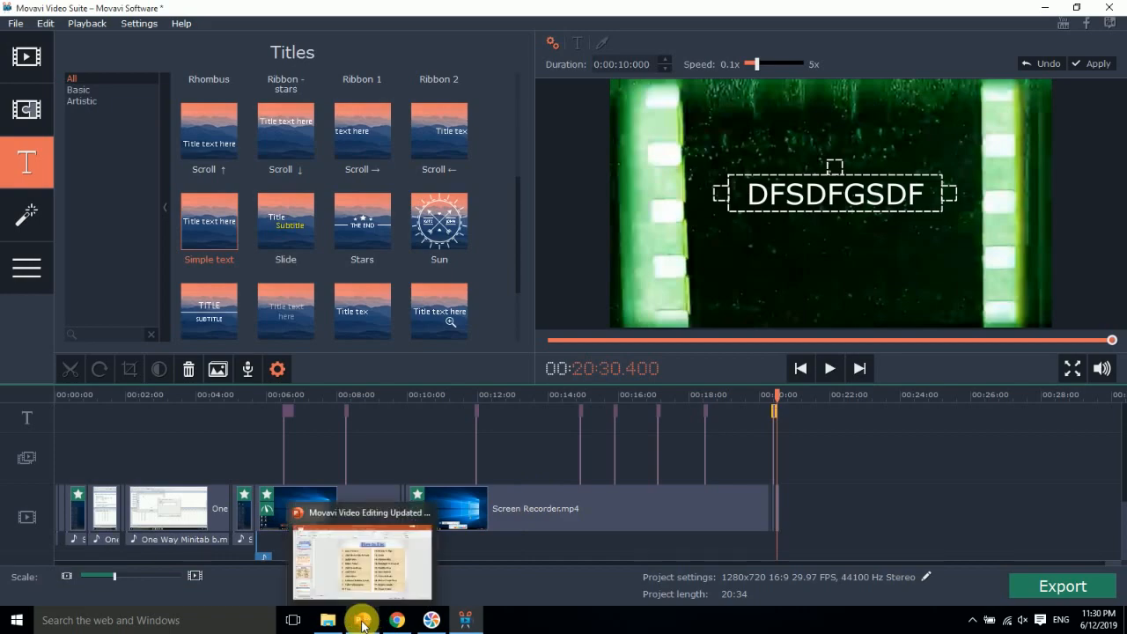
click(363, 622)
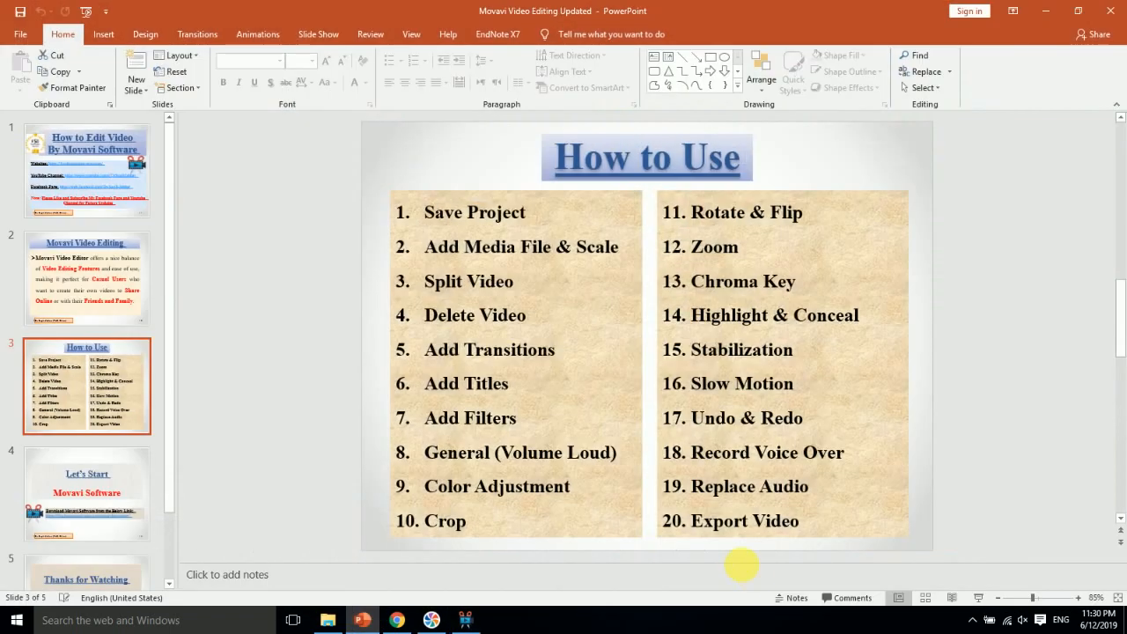
click(363, 619)
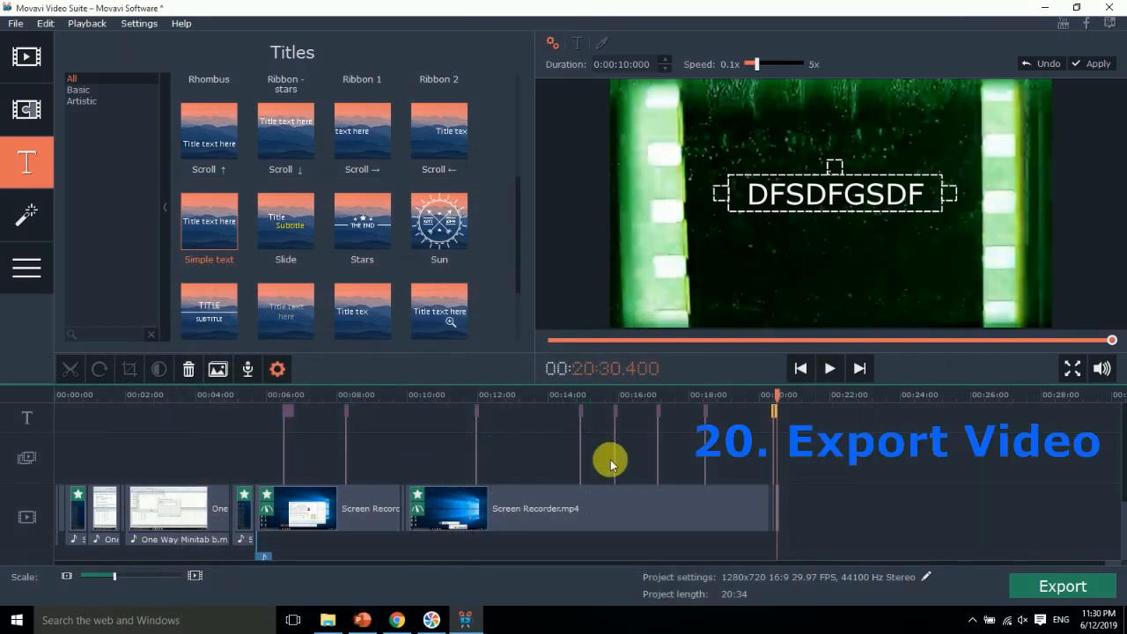
Start exporting the project and set the frame size to 1280x720 (16:9) in the project settings
drag(785, 401, 519, 391)
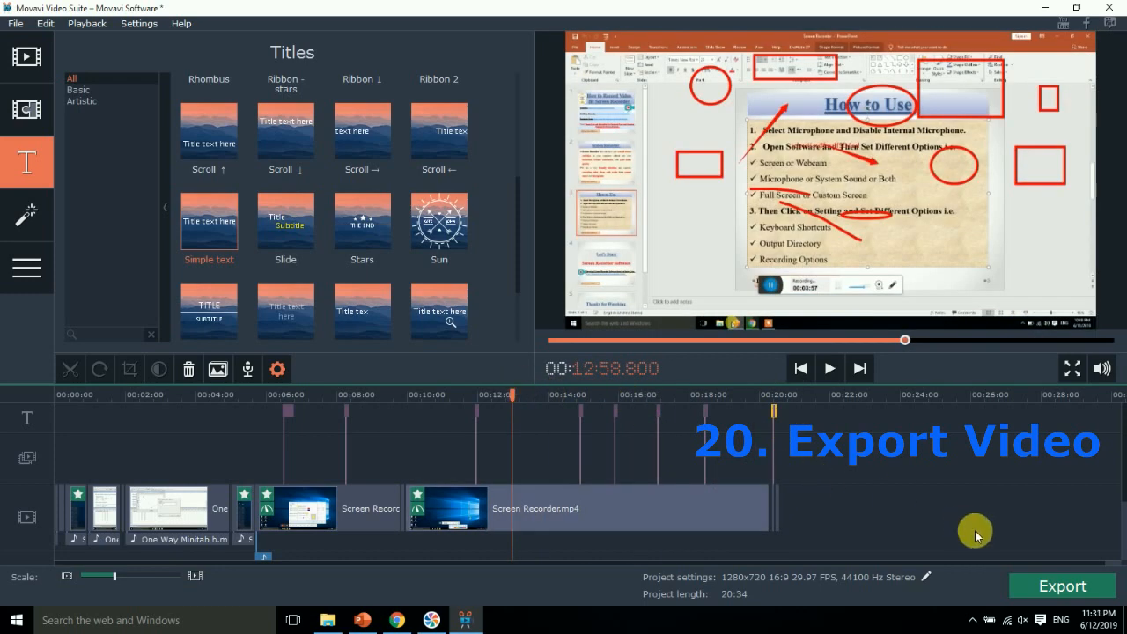
click(1059, 589)
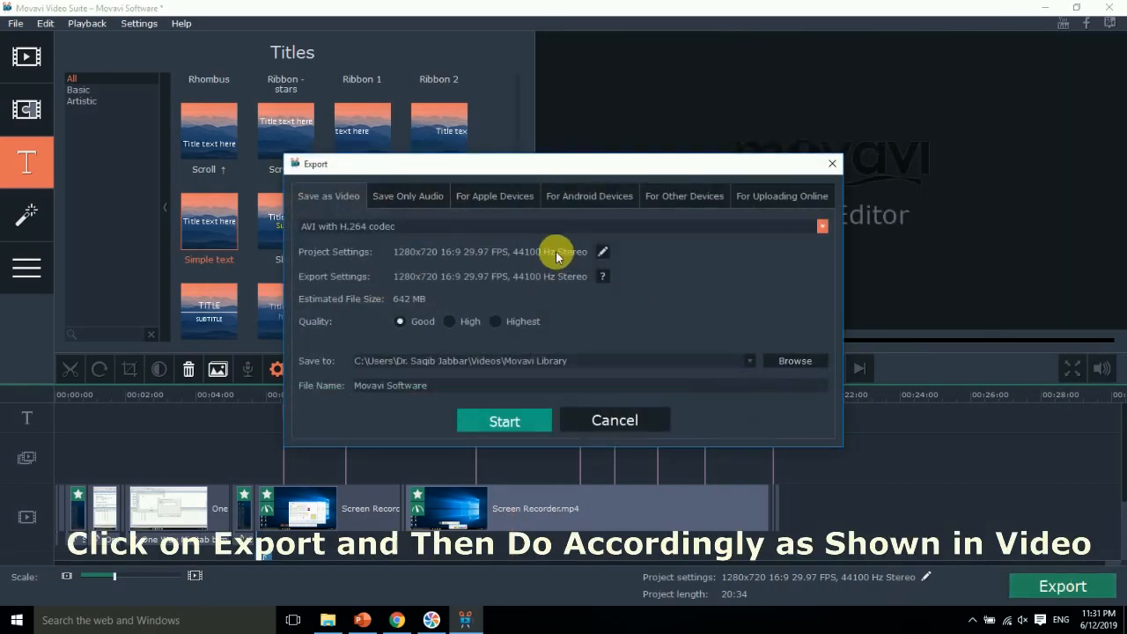
click(603, 254)
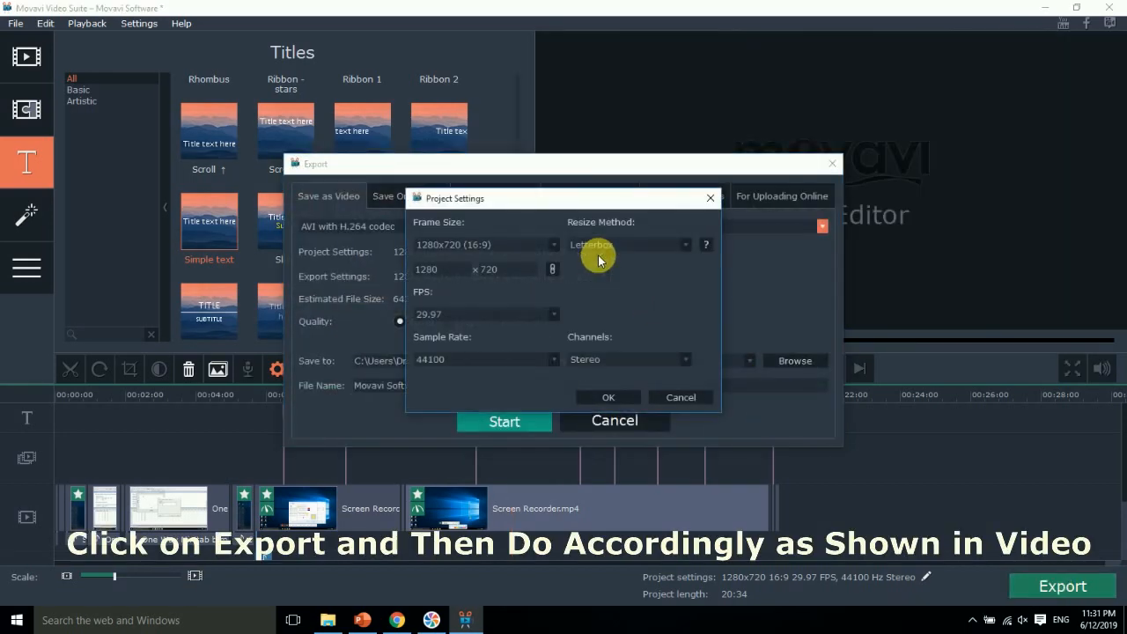
click(518, 246)
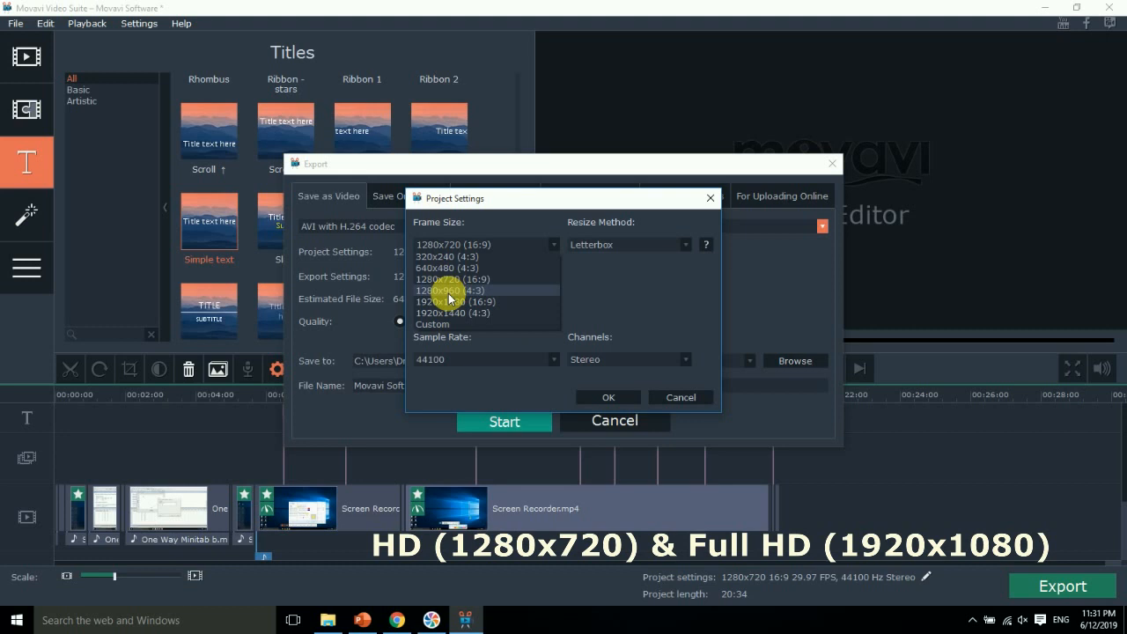
click(442, 279)
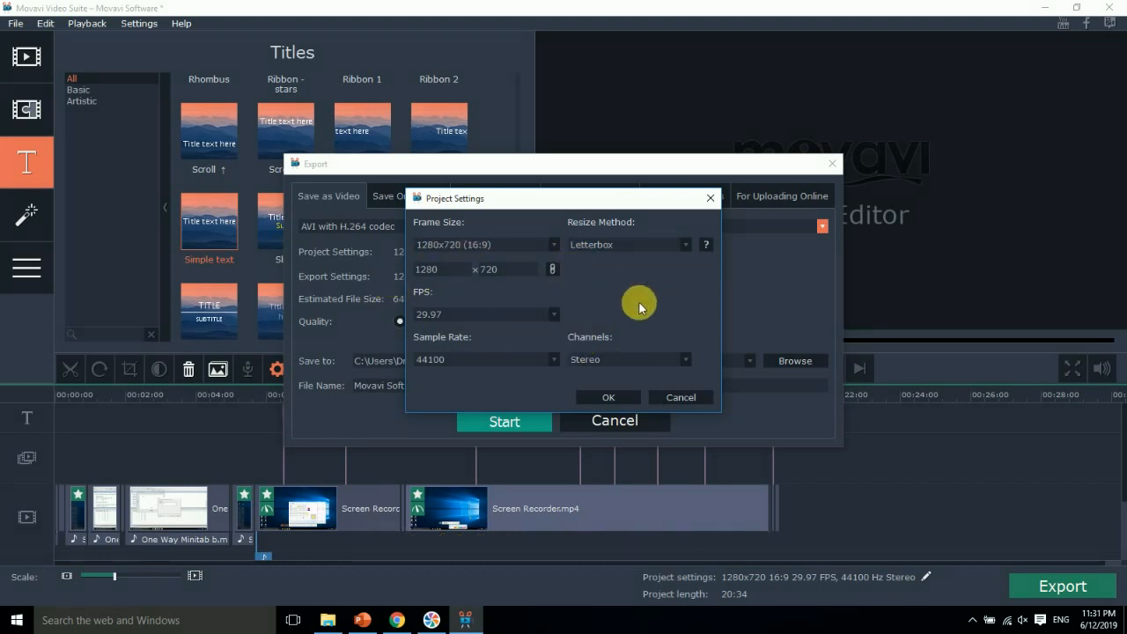
click(606, 398)
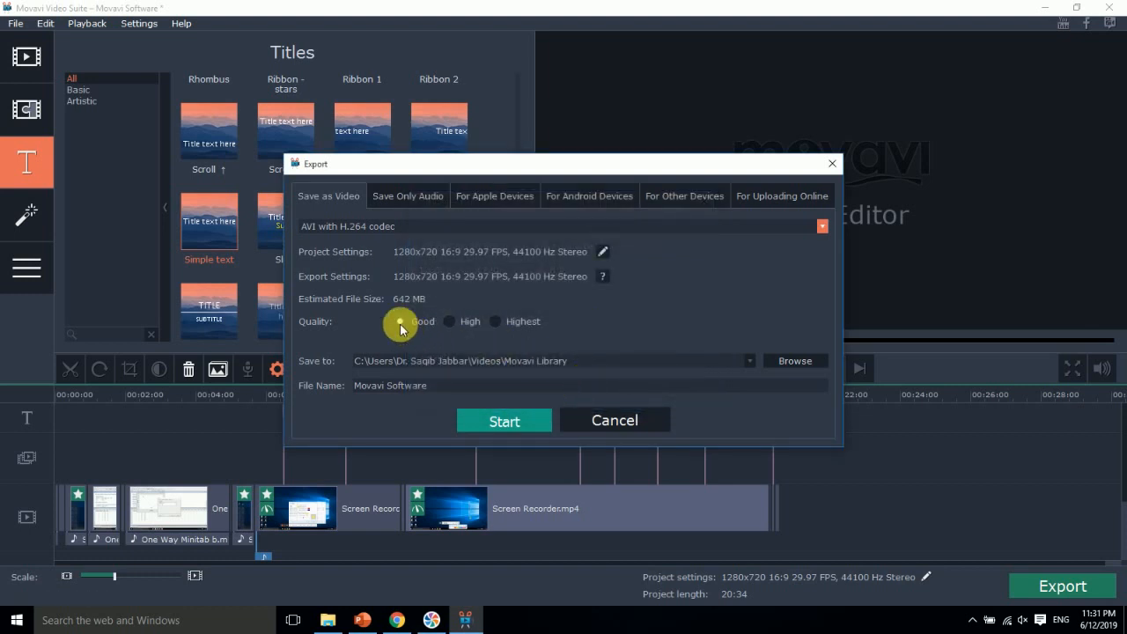
Compare the estimated file sizes for the High and Highest export qualities, leaving the quality on Good
click(447, 322)
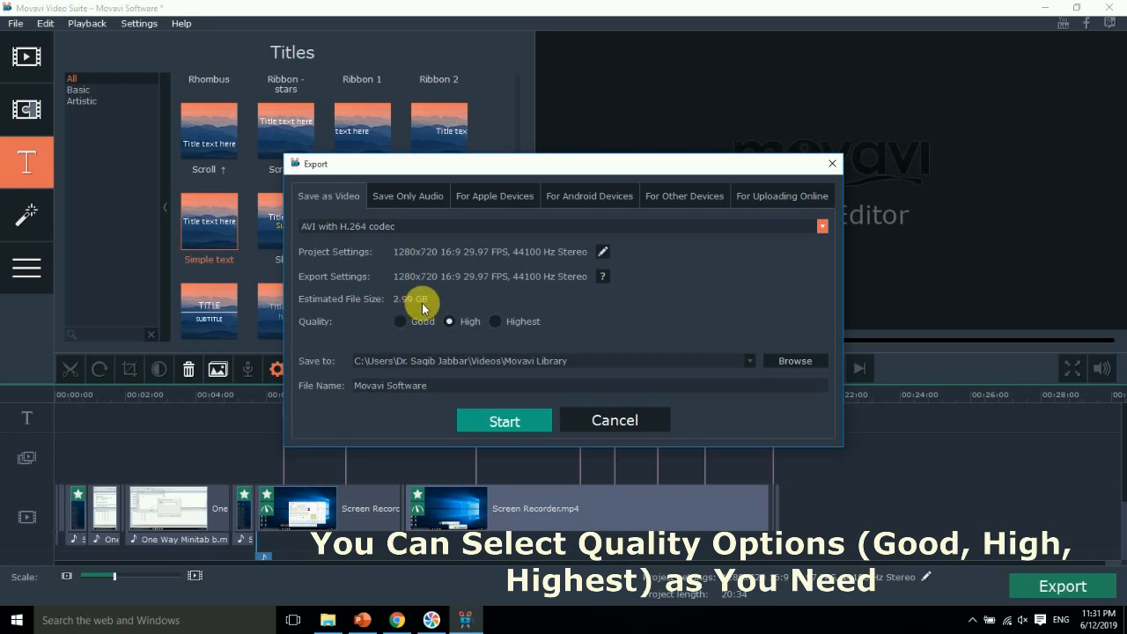
click(494, 323)
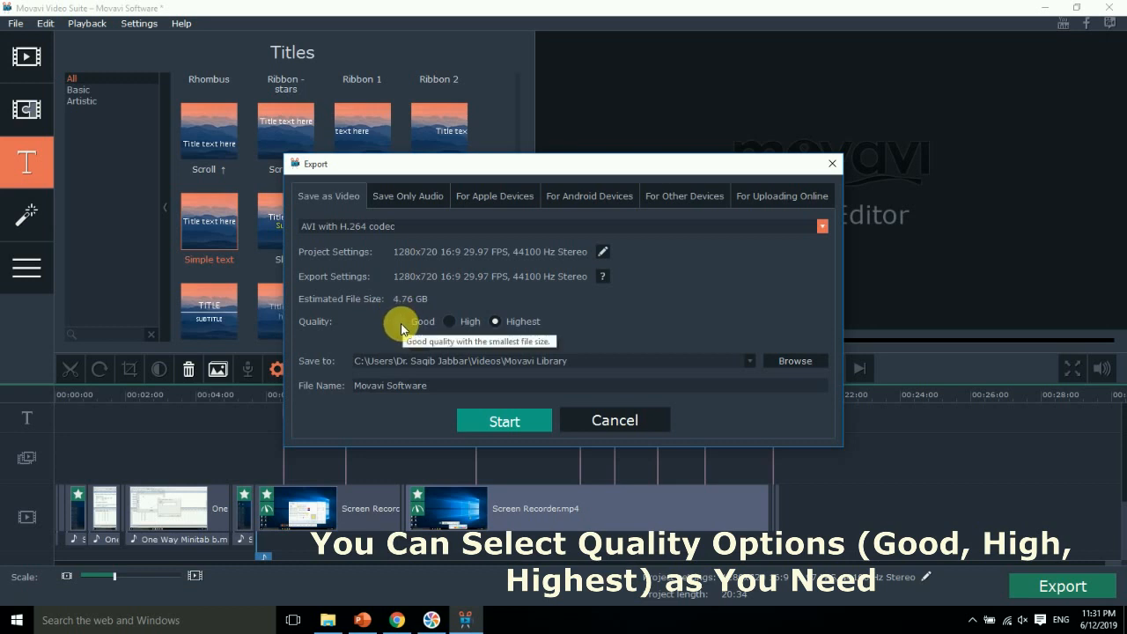
click(402, 330)
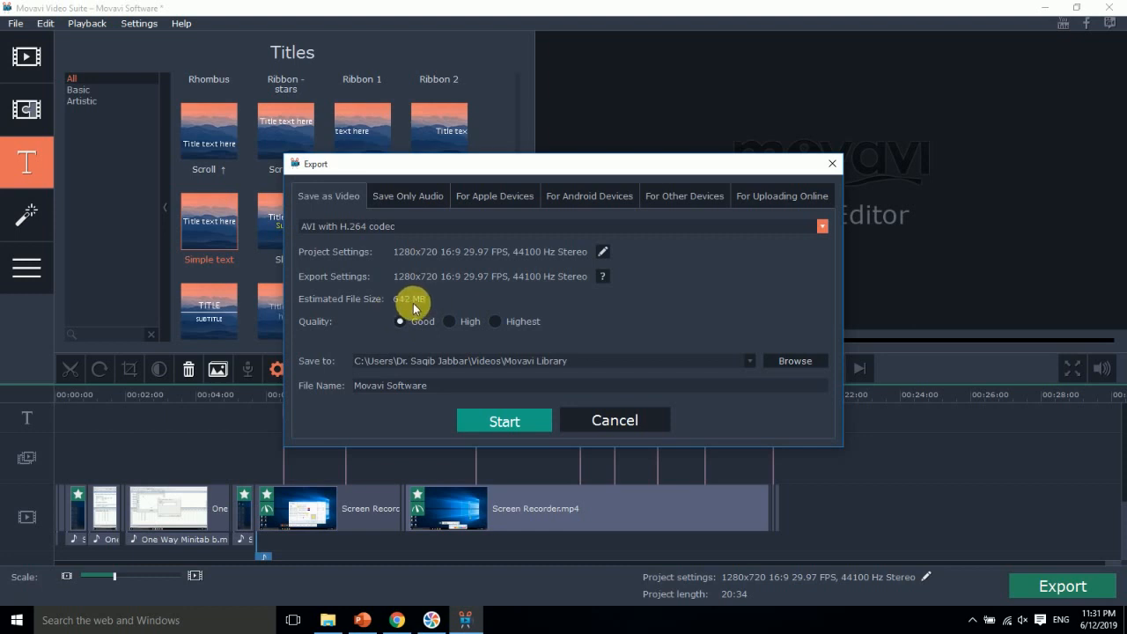
Show where the export's save folder can be chosen without changing it, and highlight the output file name
click(786, 363)
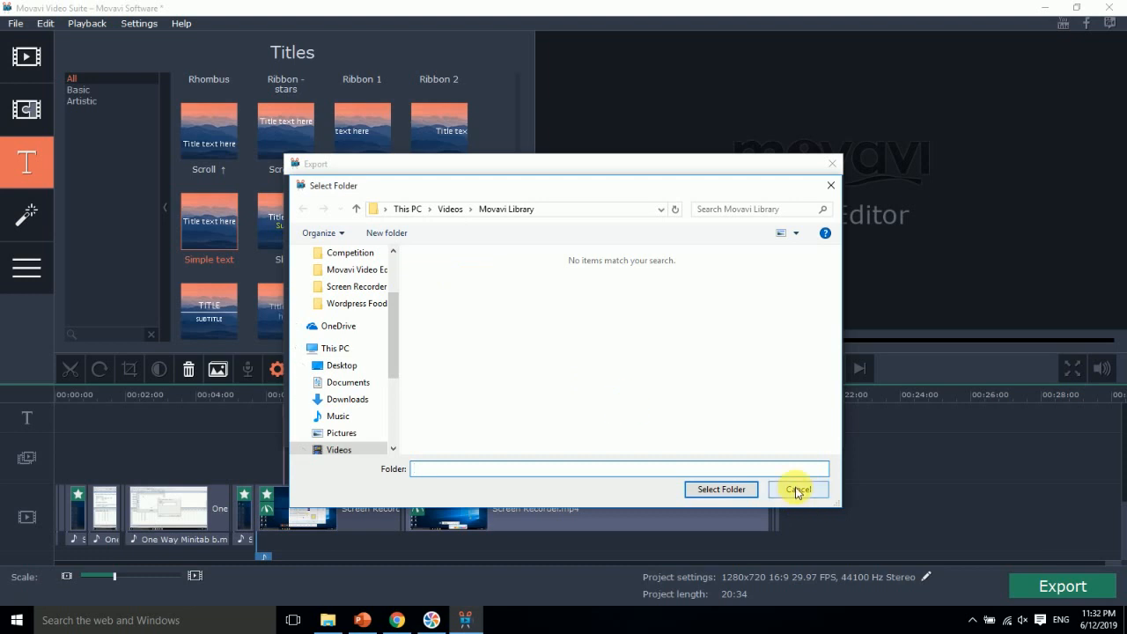
click(795, 491)
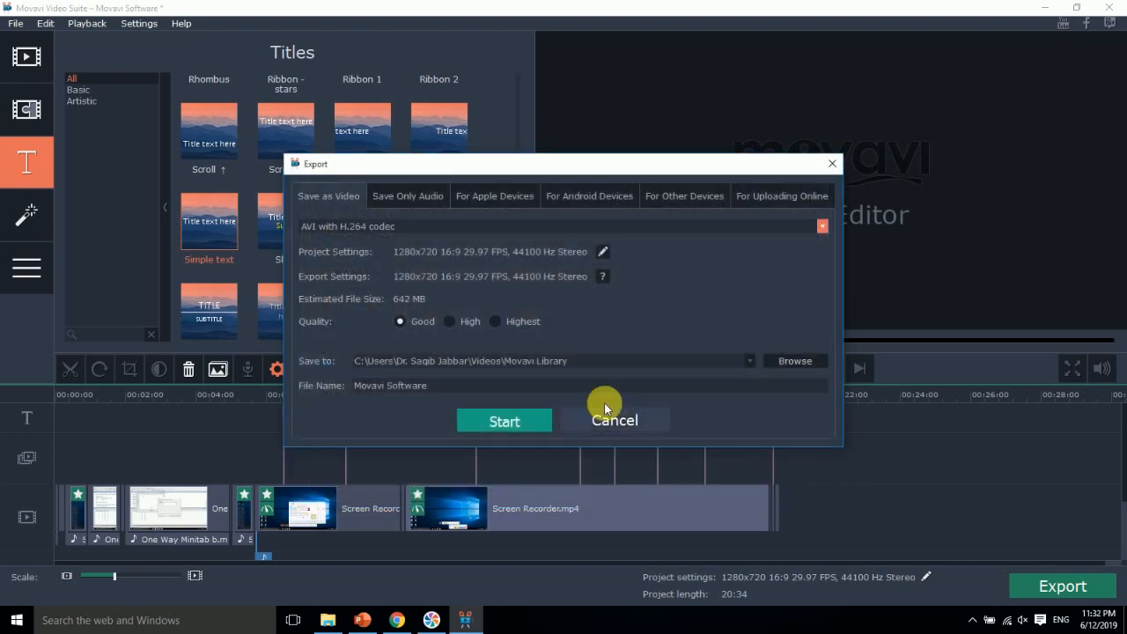
drag(430, 387, 360, 390)
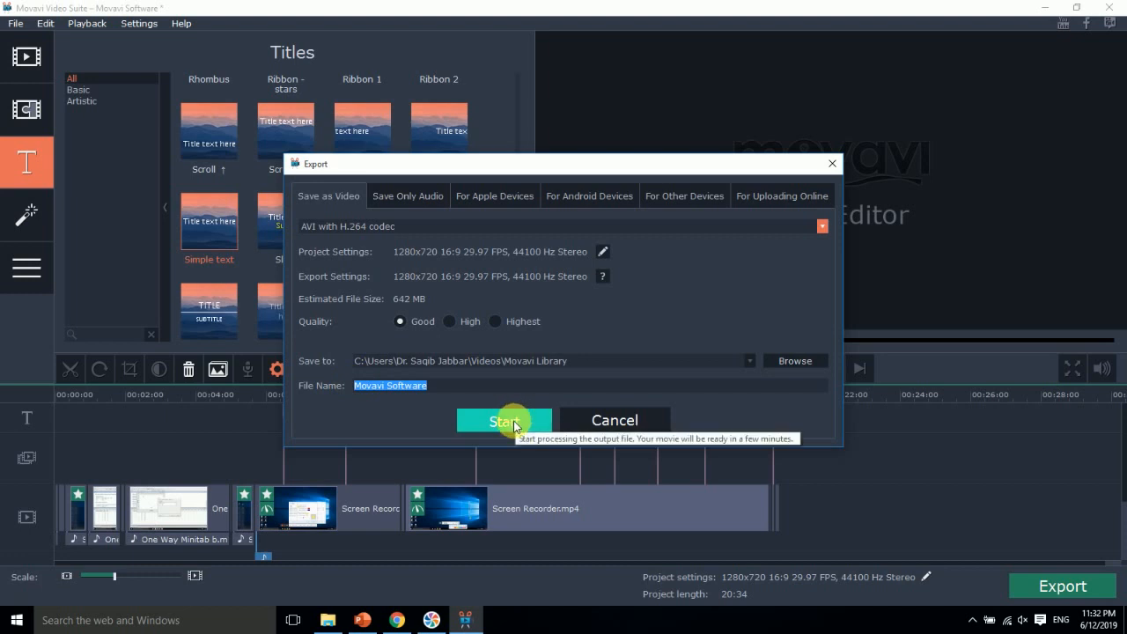
Switch the export to audio only and view the available formats, keeping MP3
click(421, 201)
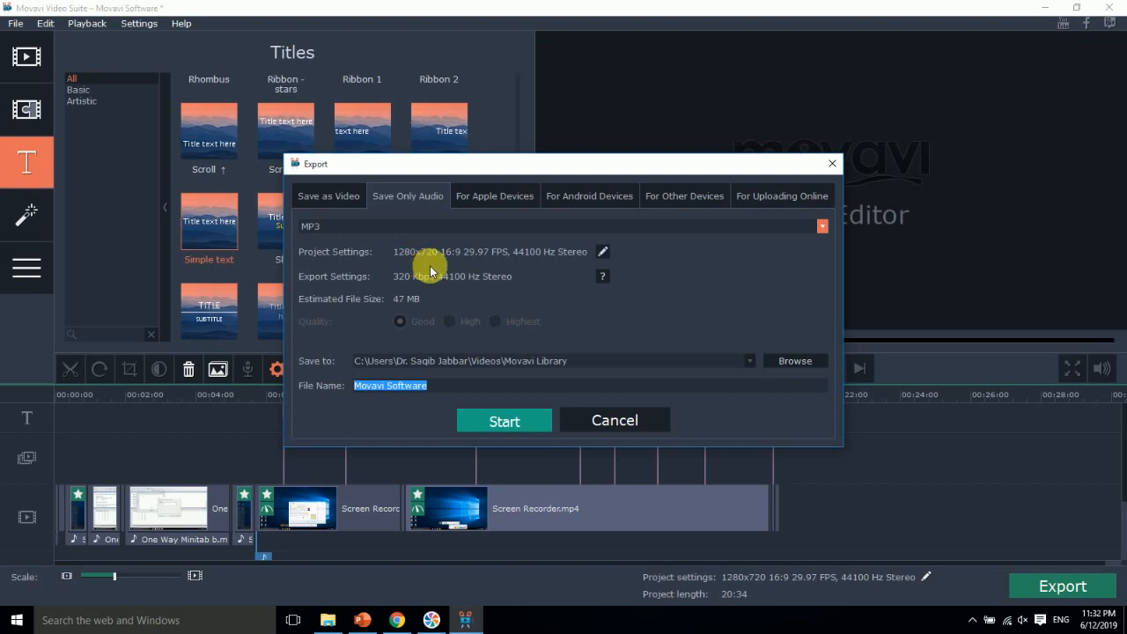
click(391, 231)
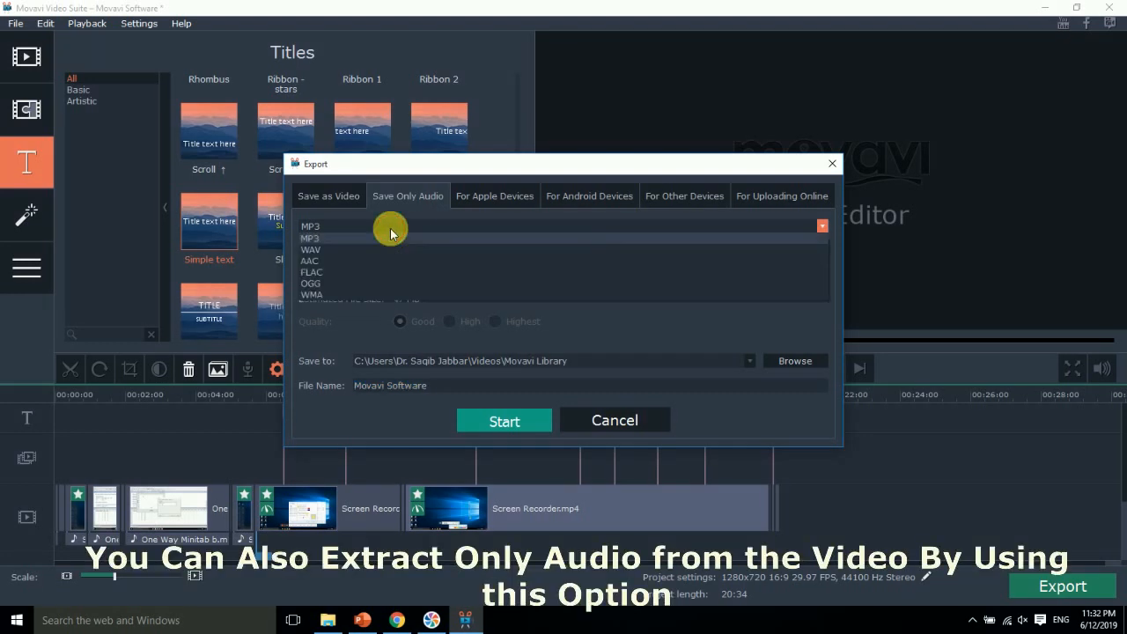
click(391, 234)
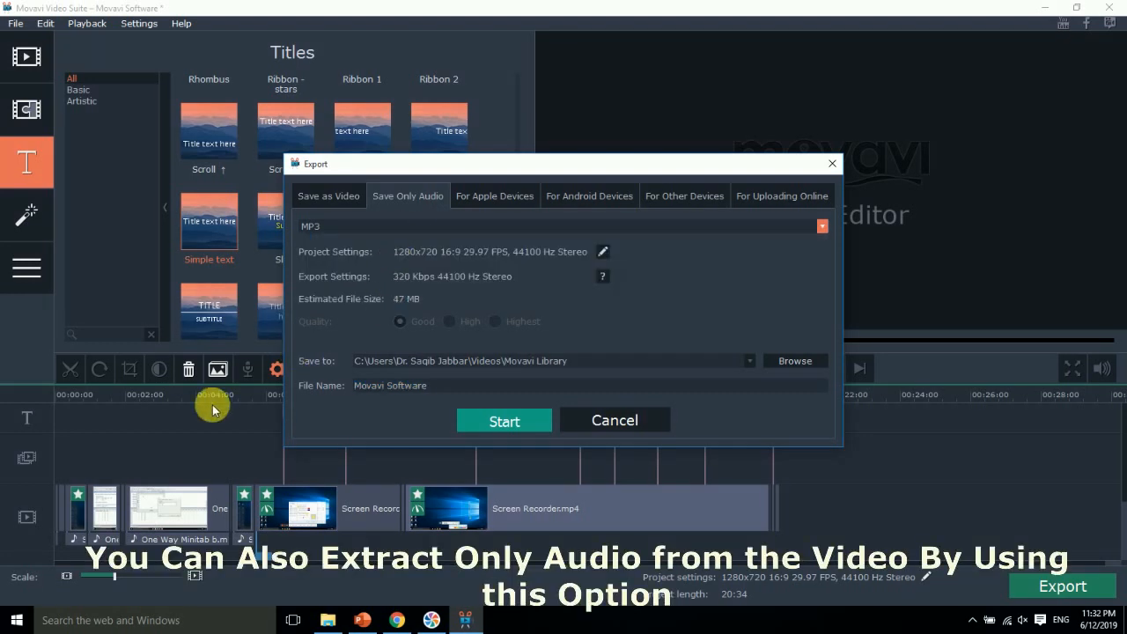
Look through the export presets for Apple devices, Android devices, other devices and uploading online
click(504, 197)
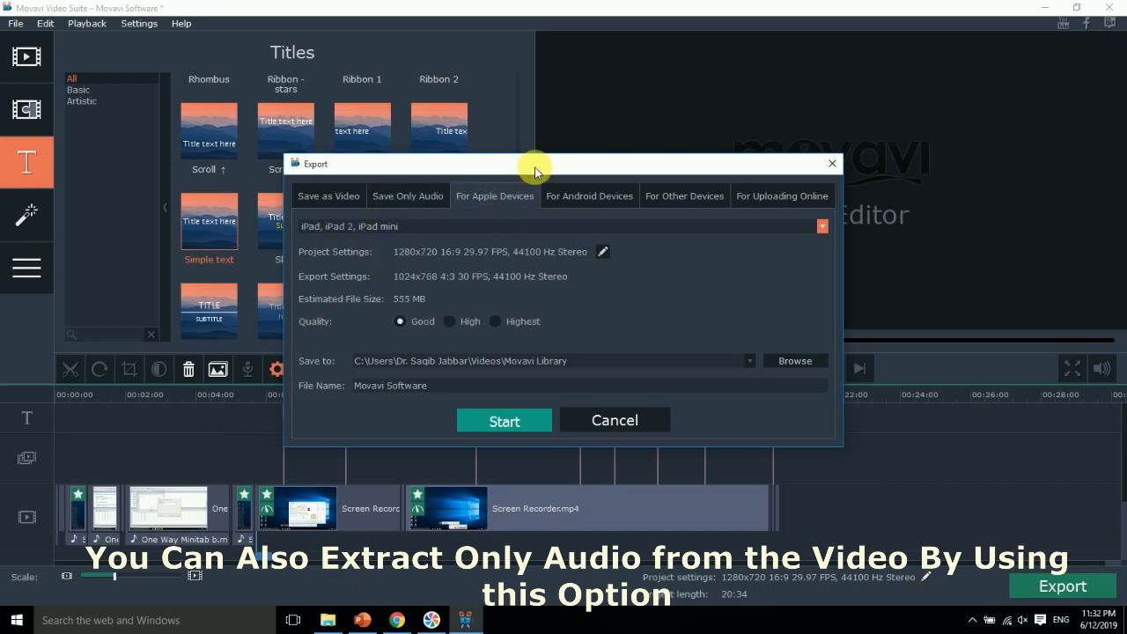
click(561, 195)
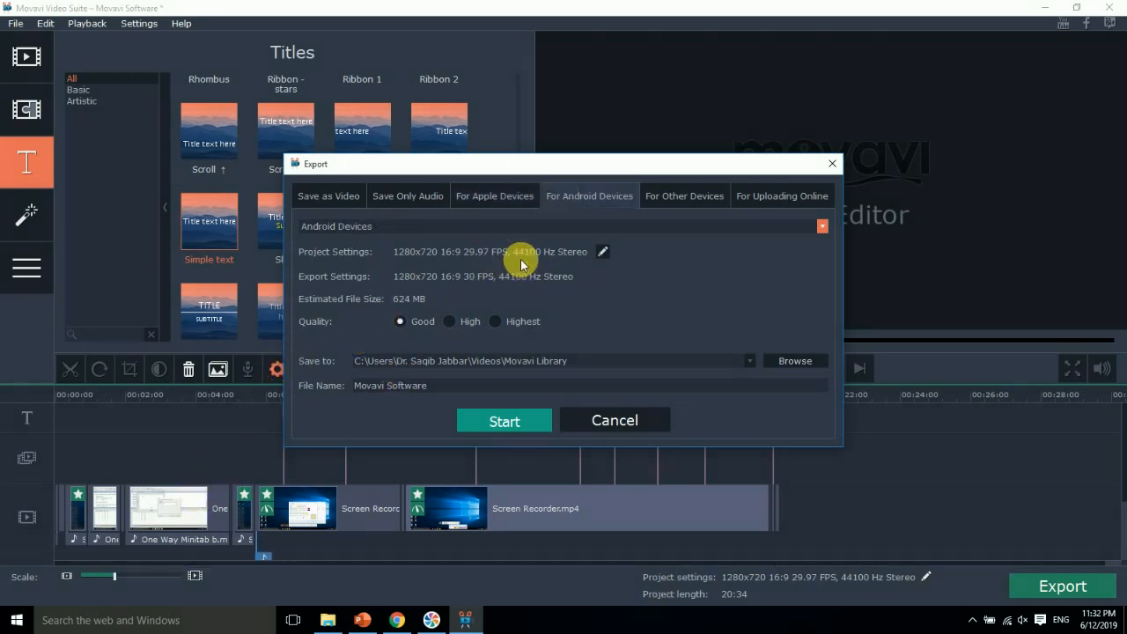
click(694, 206)
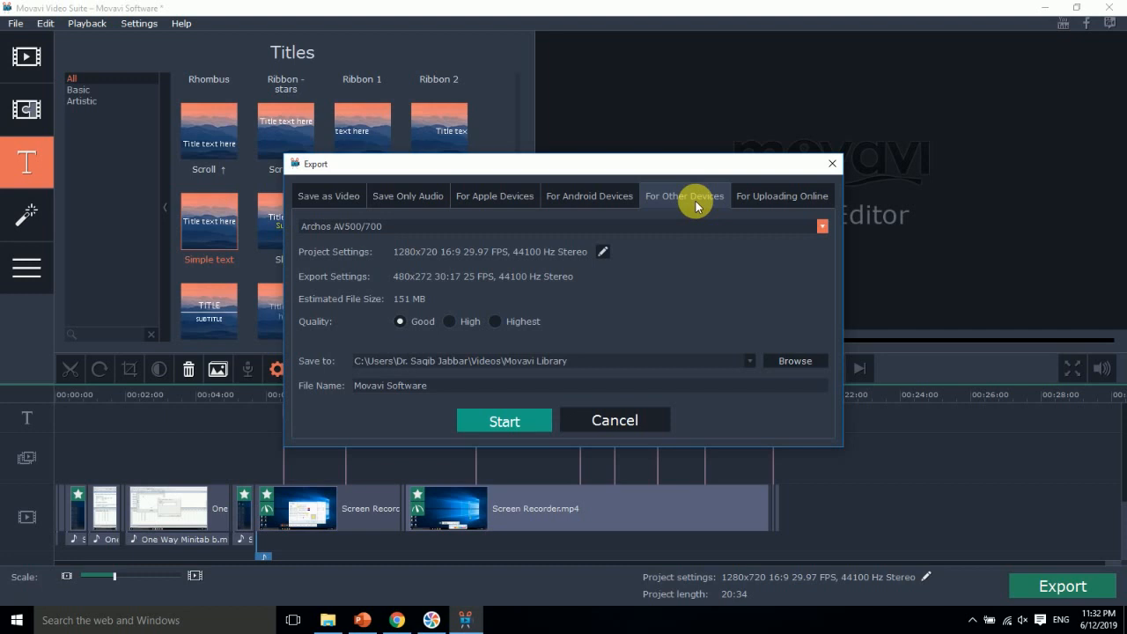
click(757, 196)
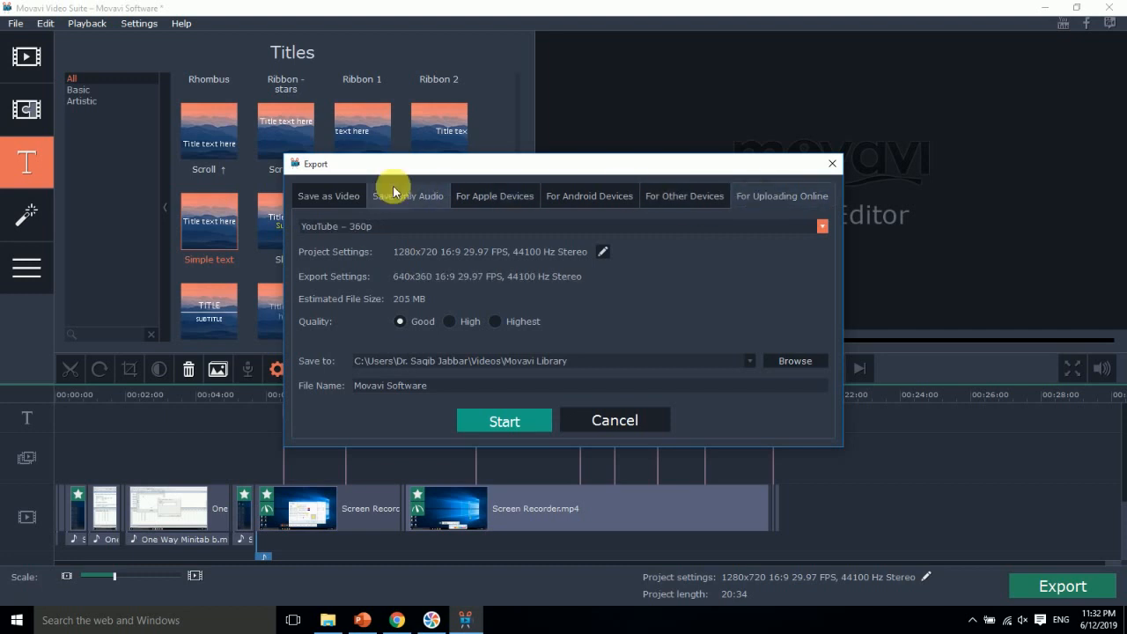
Return to exporting as video and set the output format to MP4 with MPEG-4 codec
click(317, 201)
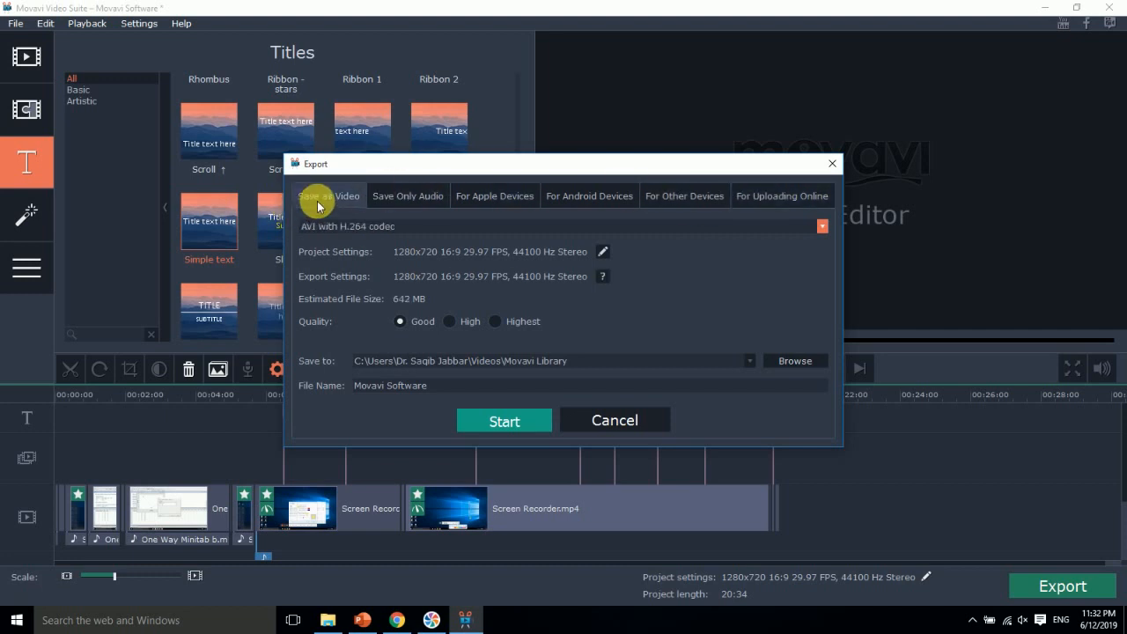
click(387, 226)
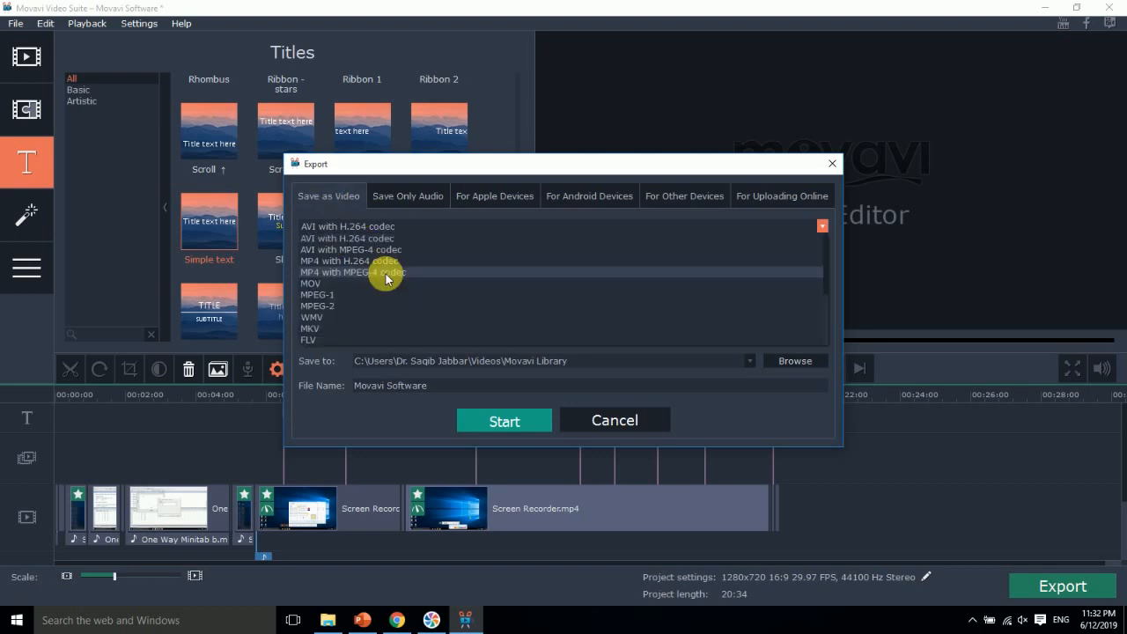
click(386, 272)
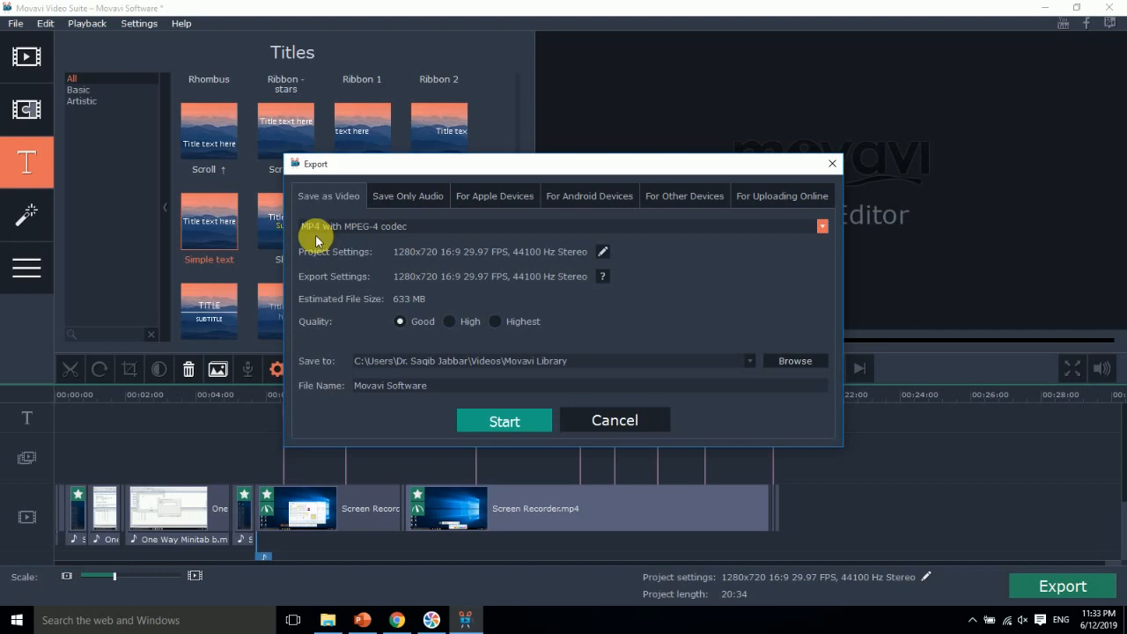
Compare the estimated file sizes for AVI with MPEG-4 codec, MPEG-2 and WMV, and return the format to MP4 with MPEG-4 codec
click(499, 231)
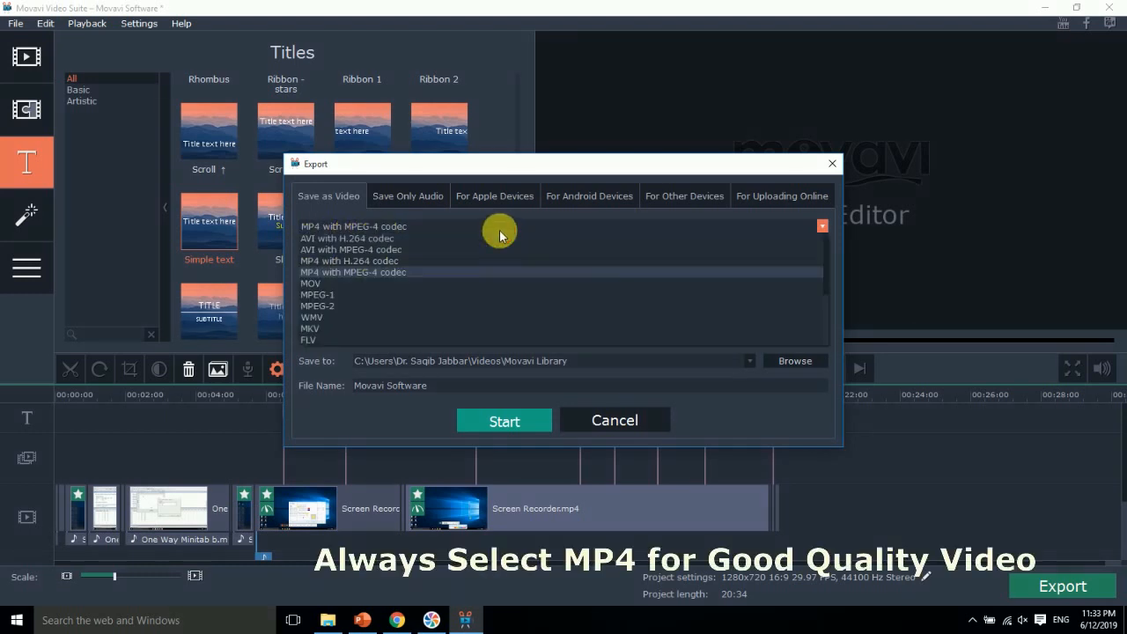
click(336, 250)
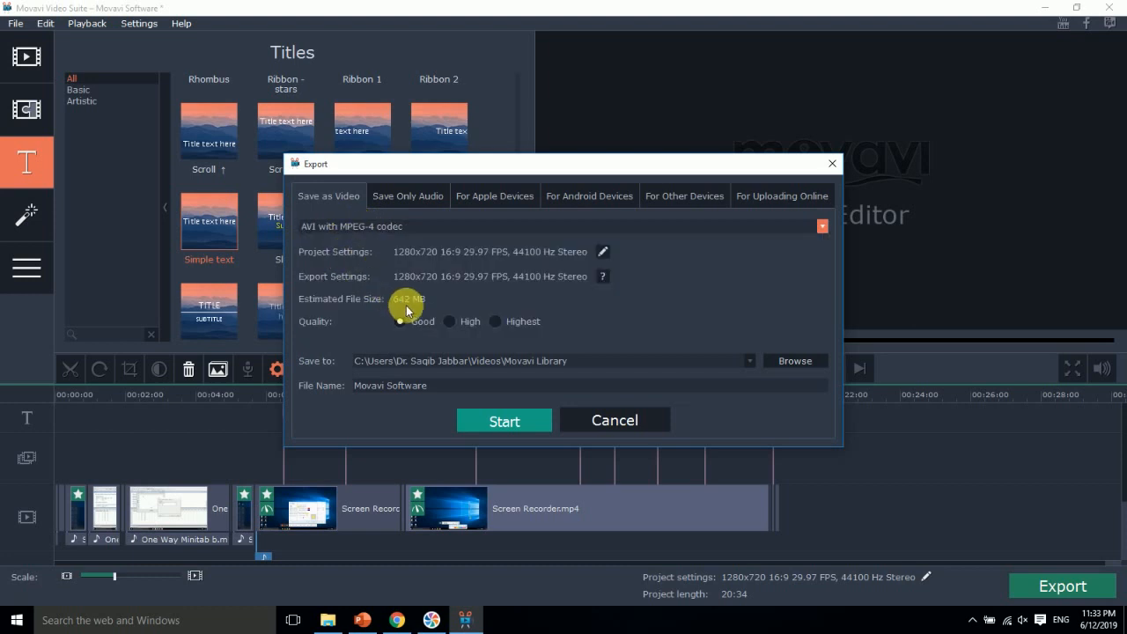
click(350, 227)
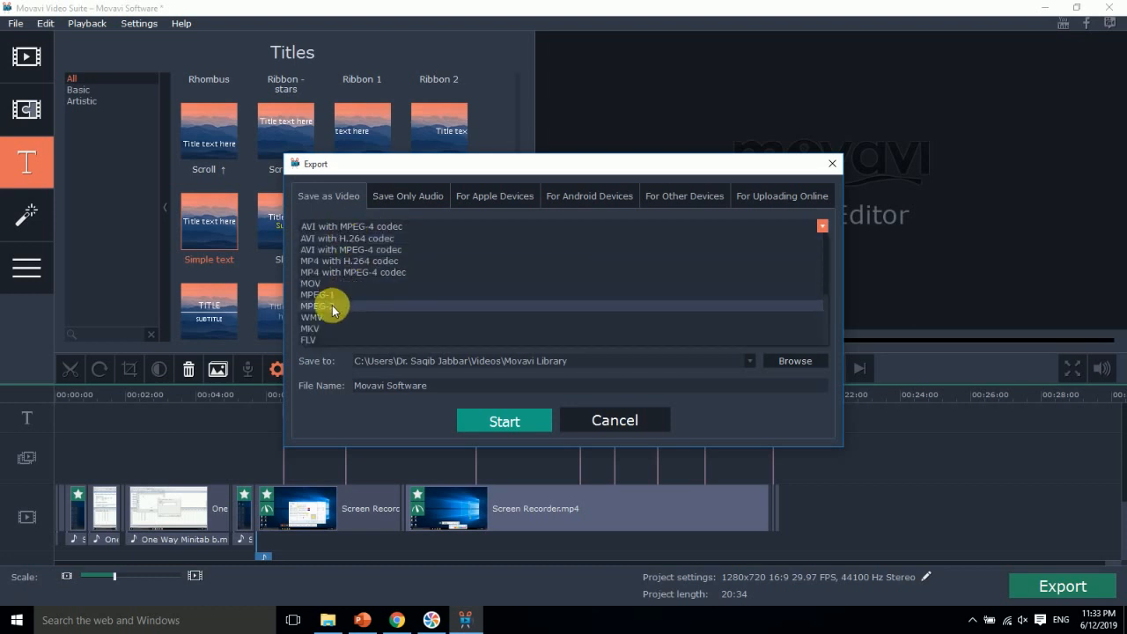
click(332, 306)
click(350, 226)
click(328, 319)
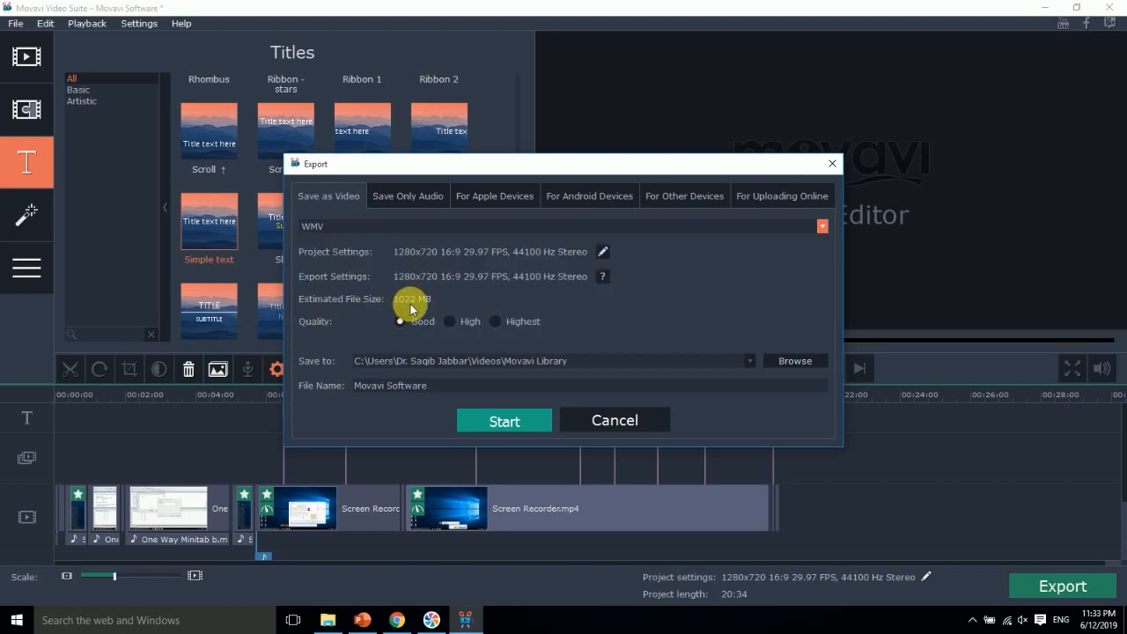
click(333, 226)
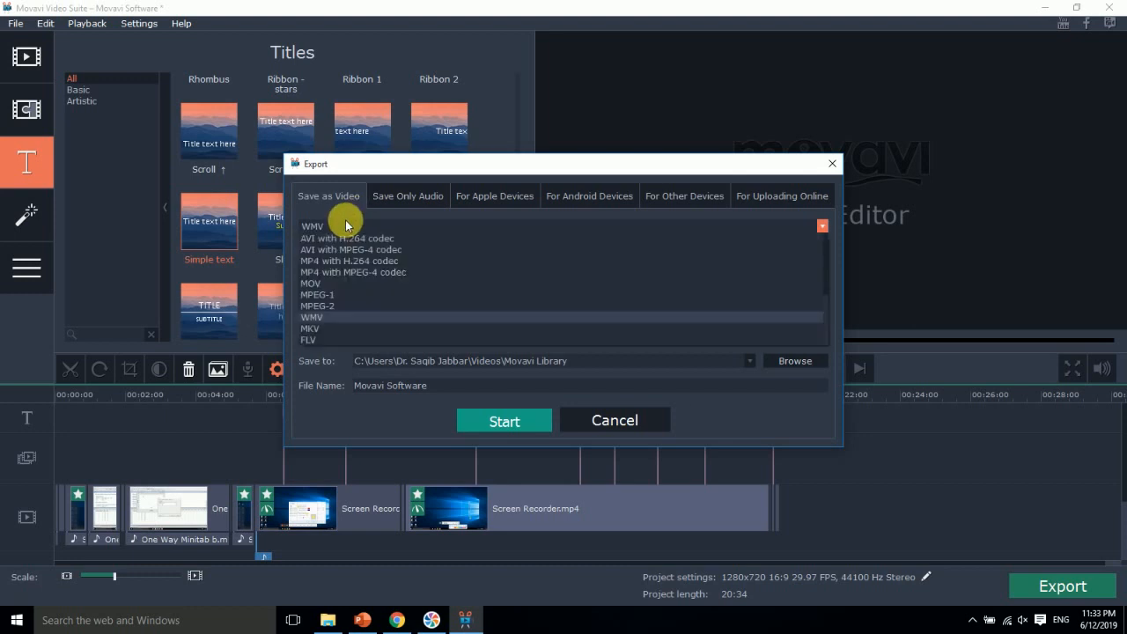
click(350, 272)
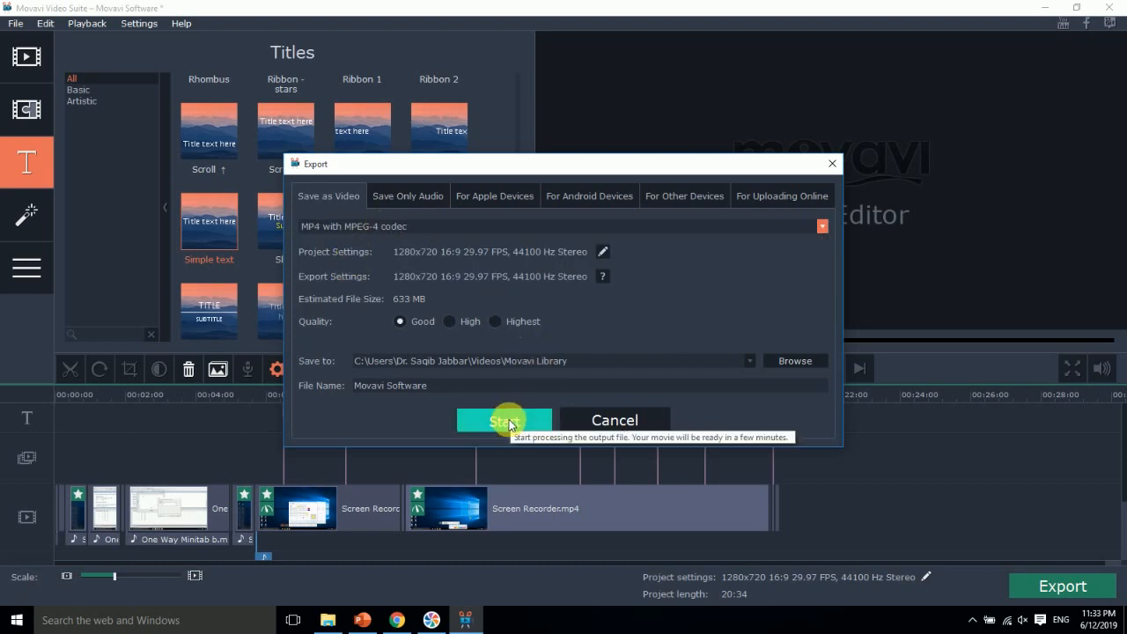
Start exporting the MP4 video, cancel the saving process and close the export settings
click(536, 422)
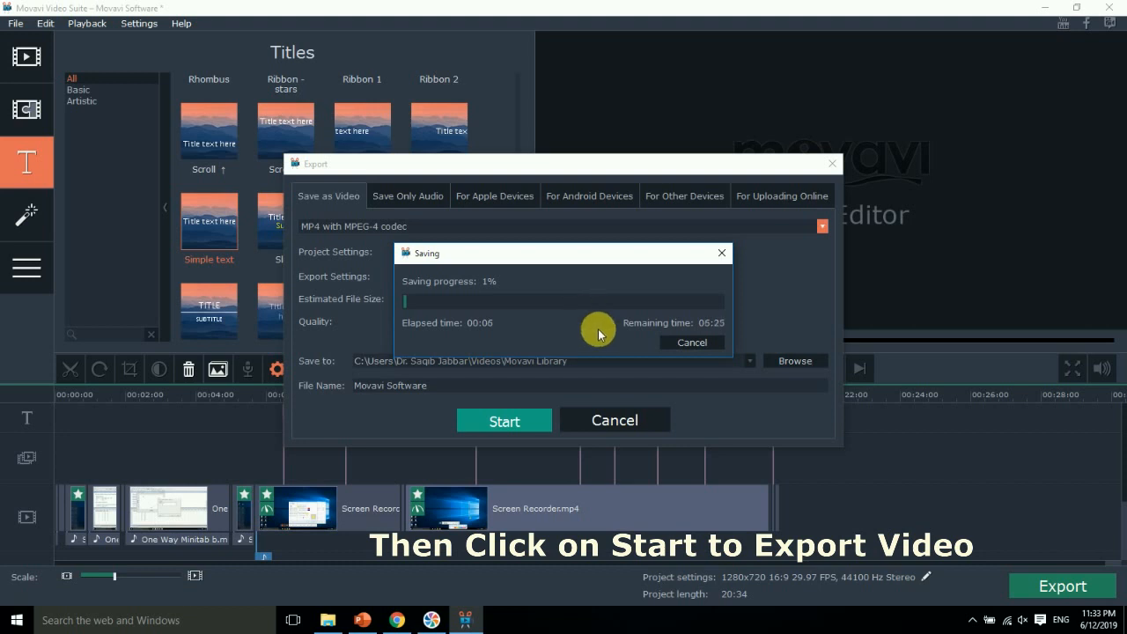
click(677, 342)
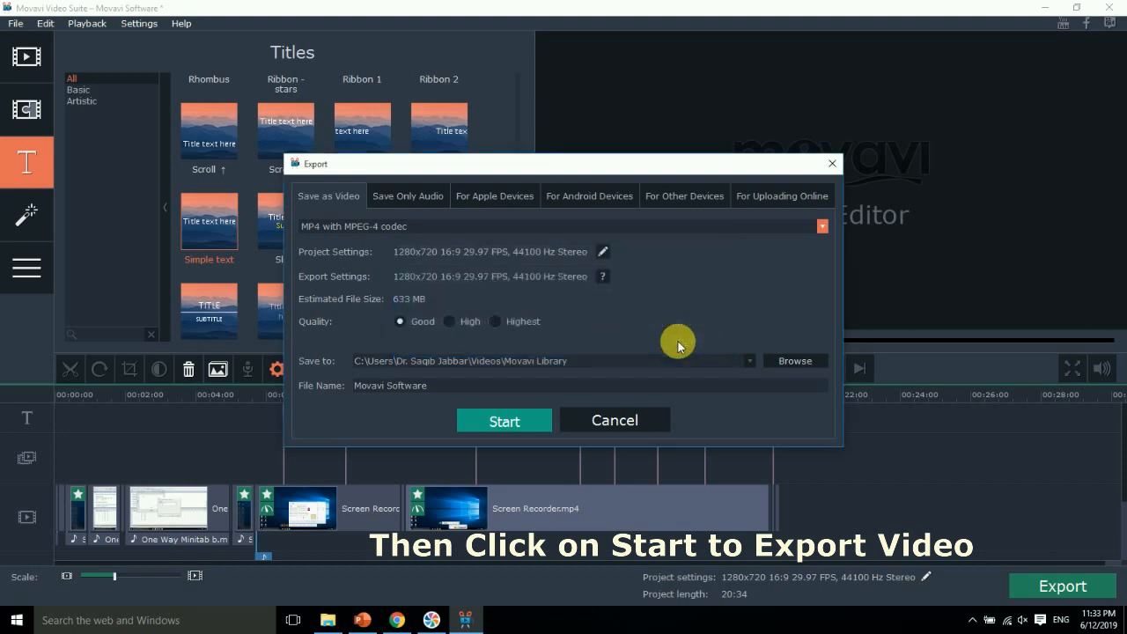
click(832, 164)
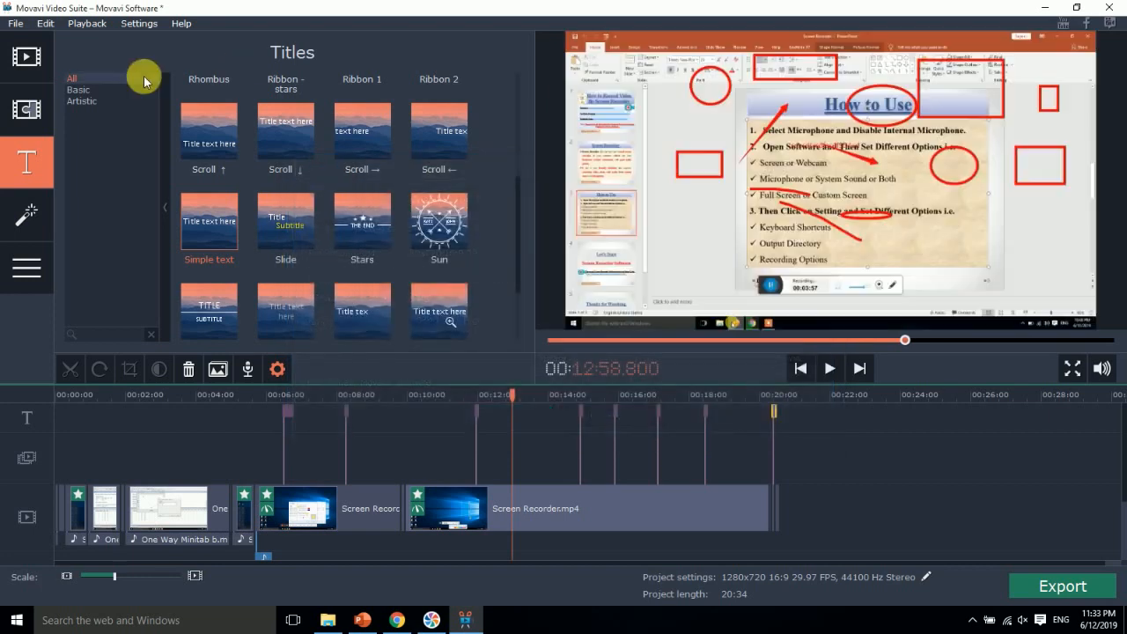
Review the project's frame size, FPS and audio settings, and close them without making changes
click(137, 23)
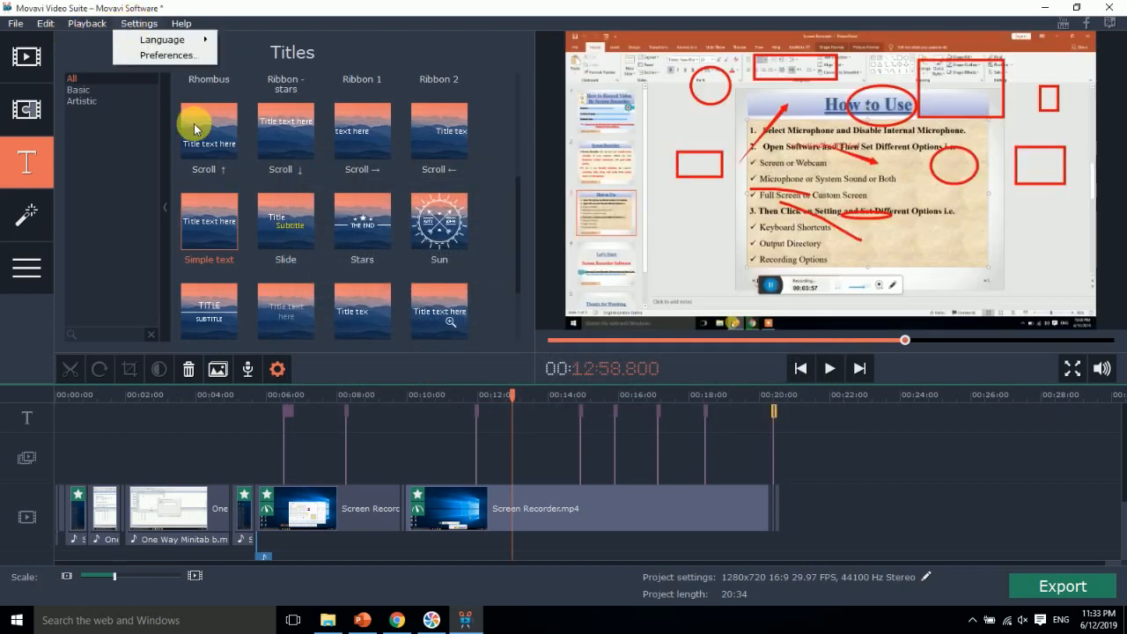
mouse_move(51, 29)
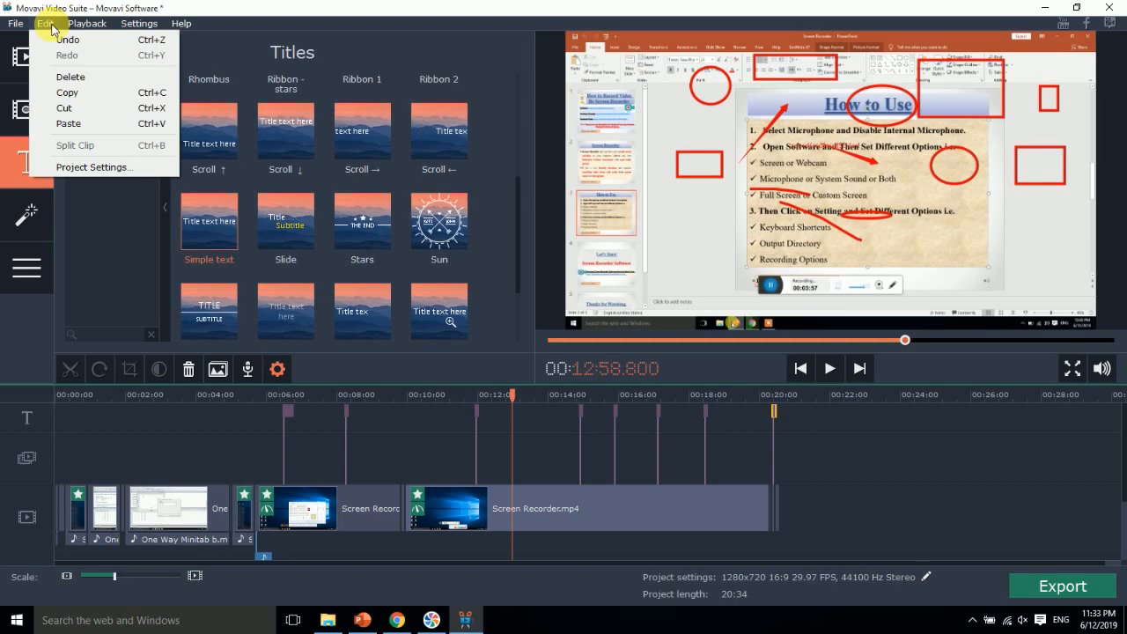
click(79, 166)
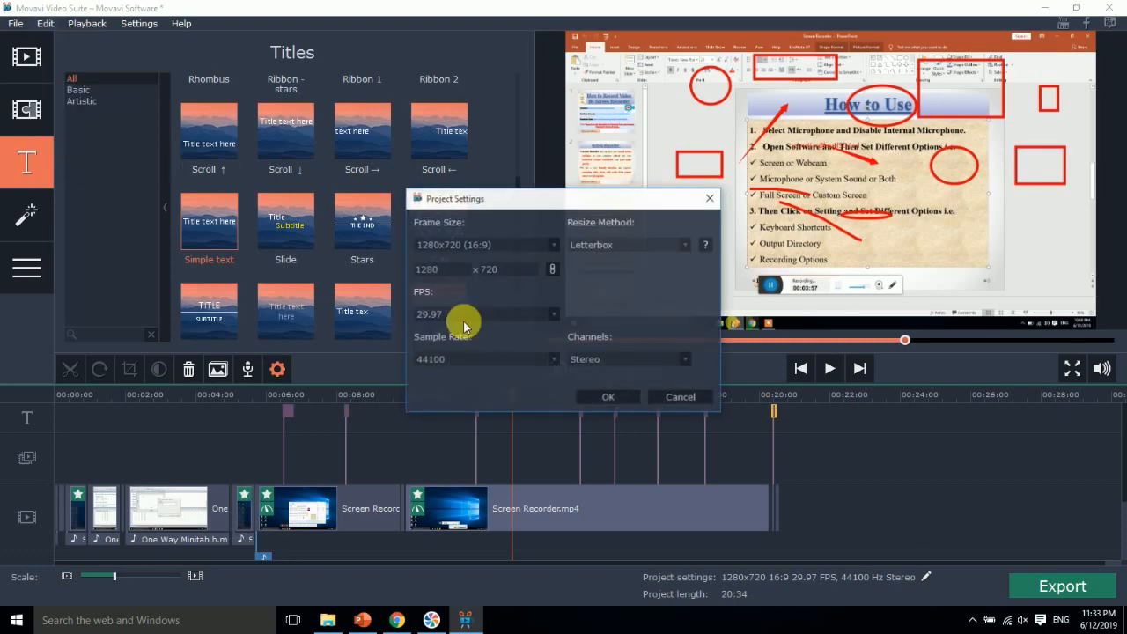
click(666, 397)
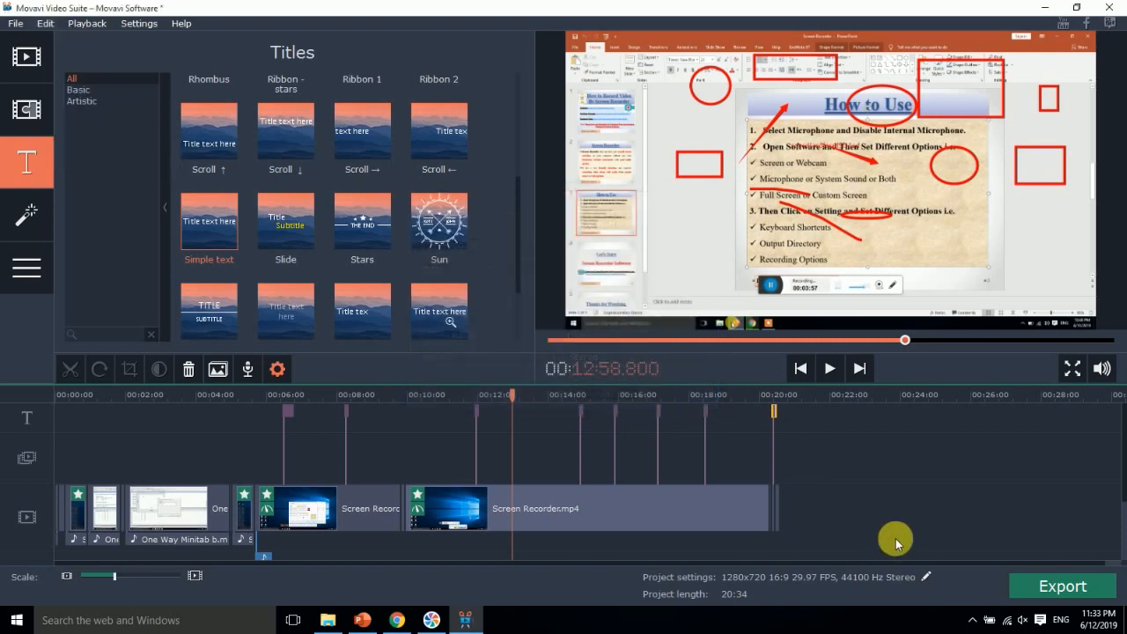
Switch to the PowerPoint presentation and start the slide show from the "Thanks for Watching" slide
click(364, 620)
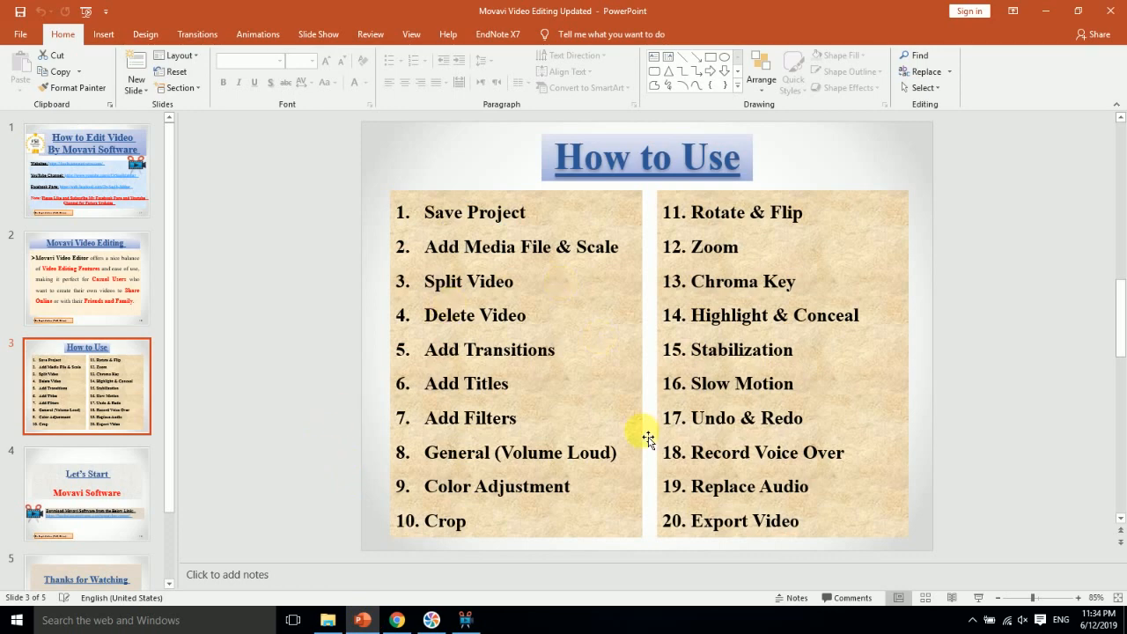
click(88, 574)
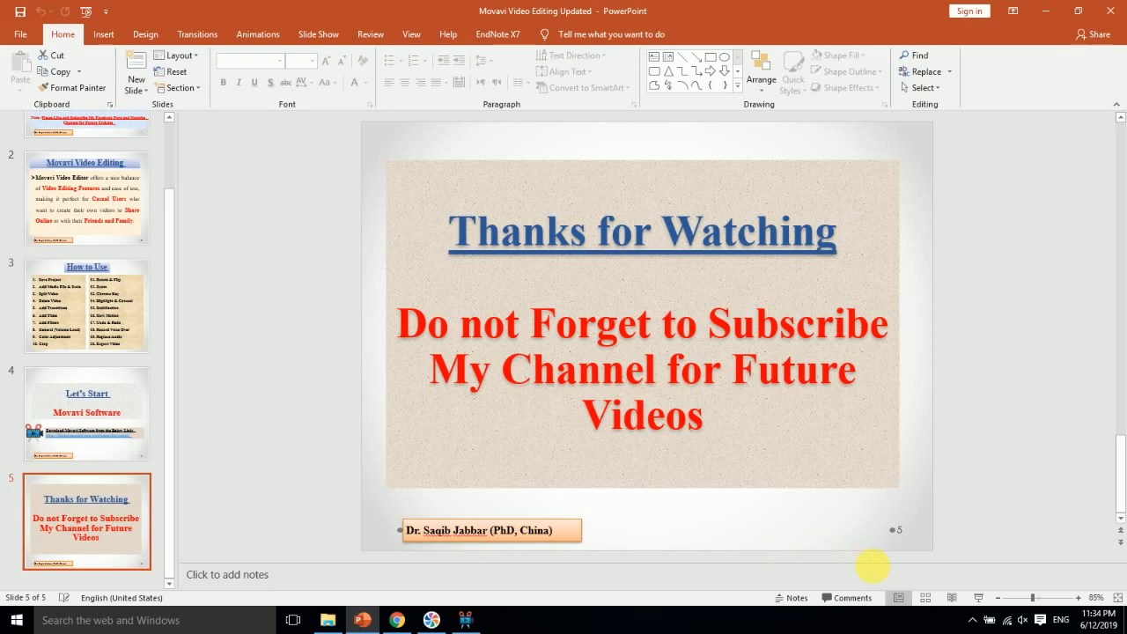
click(978, 598)
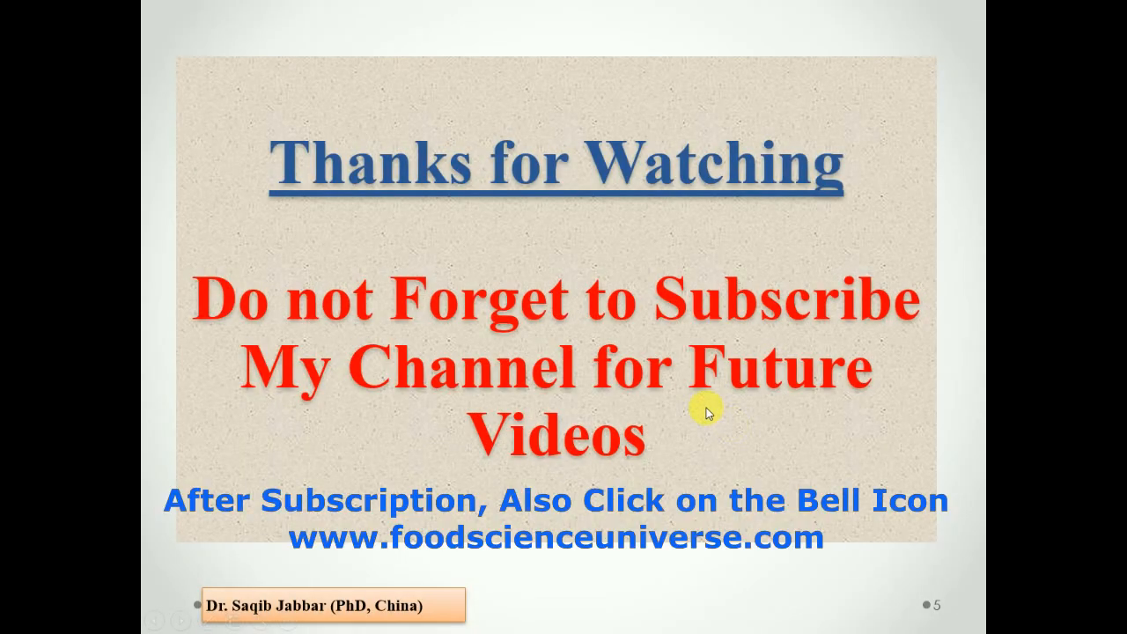